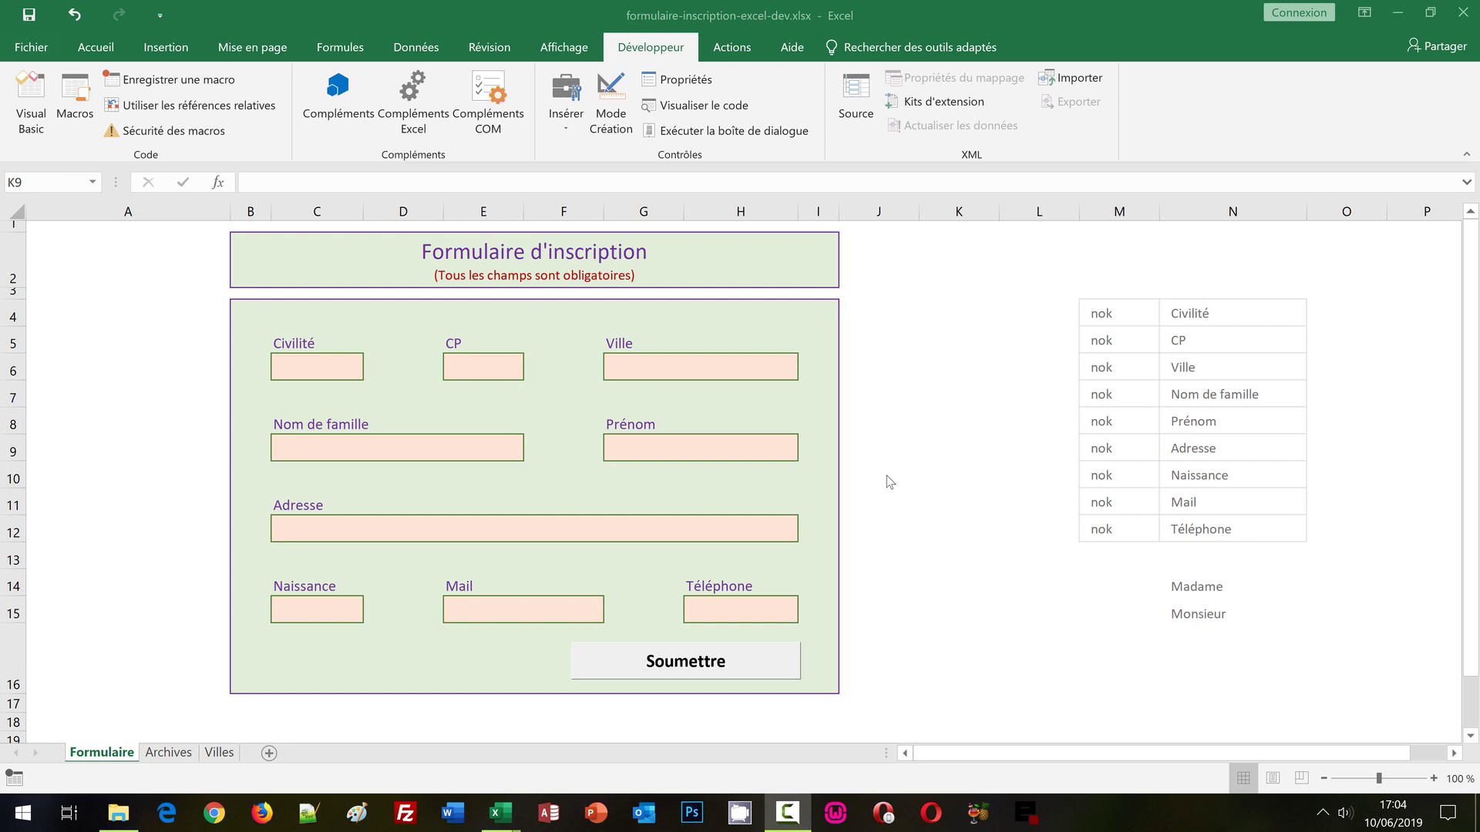
Set the Civilité field in C6 to Monsieur from its dropdown.
left_click(886, 475)
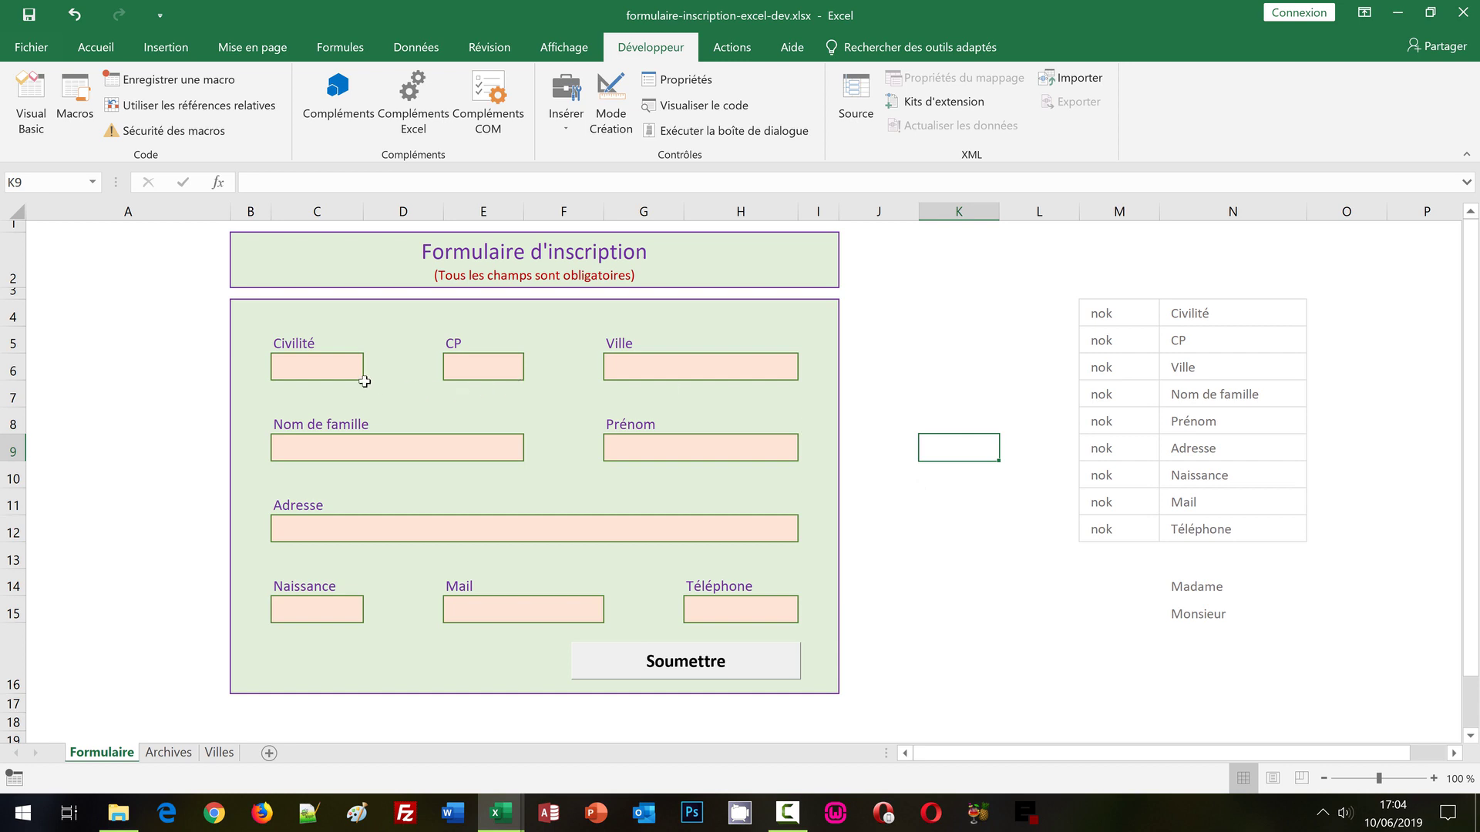
left_click(340, 372)
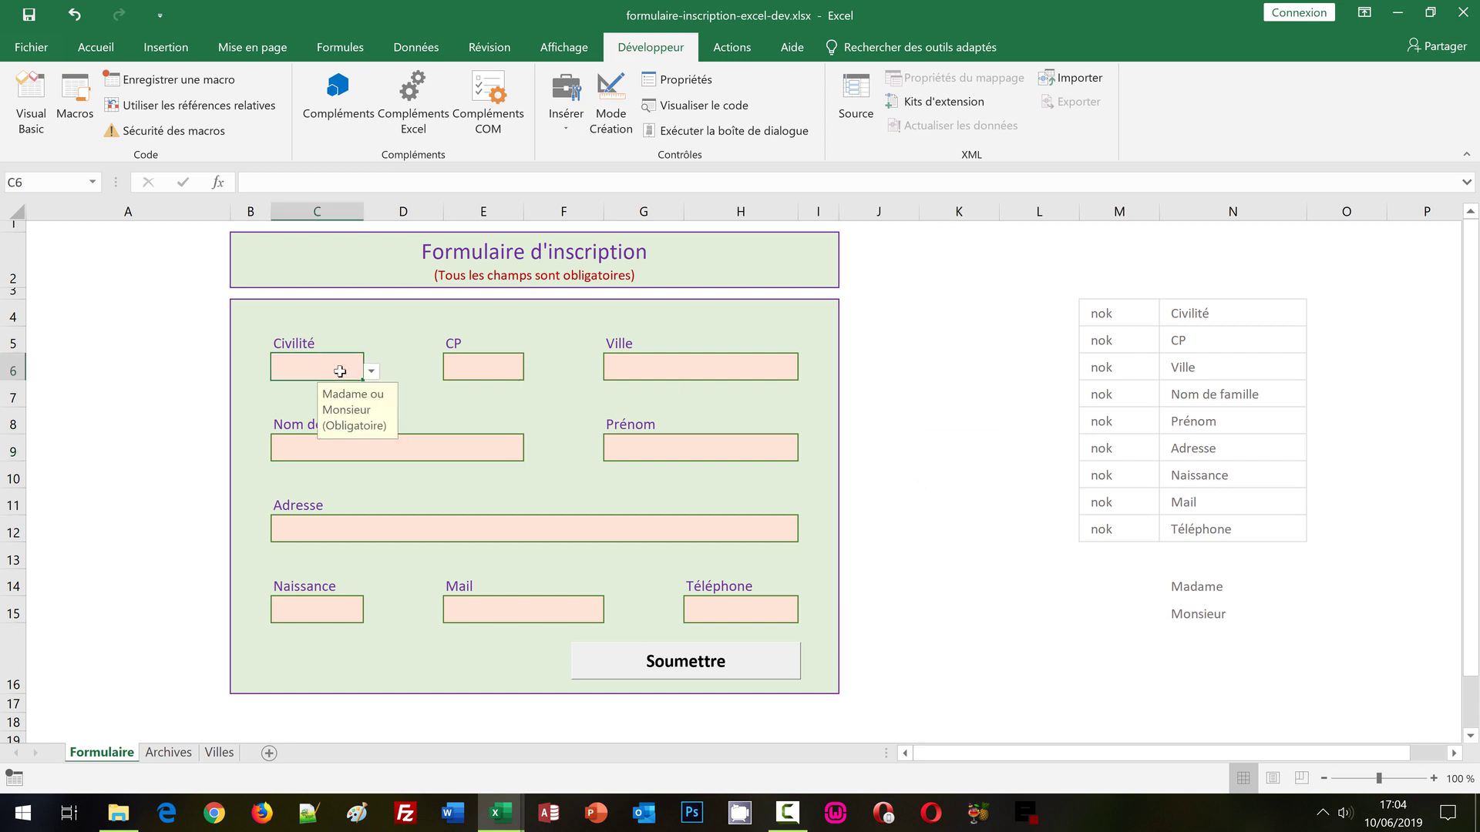
left_click(370, 372)
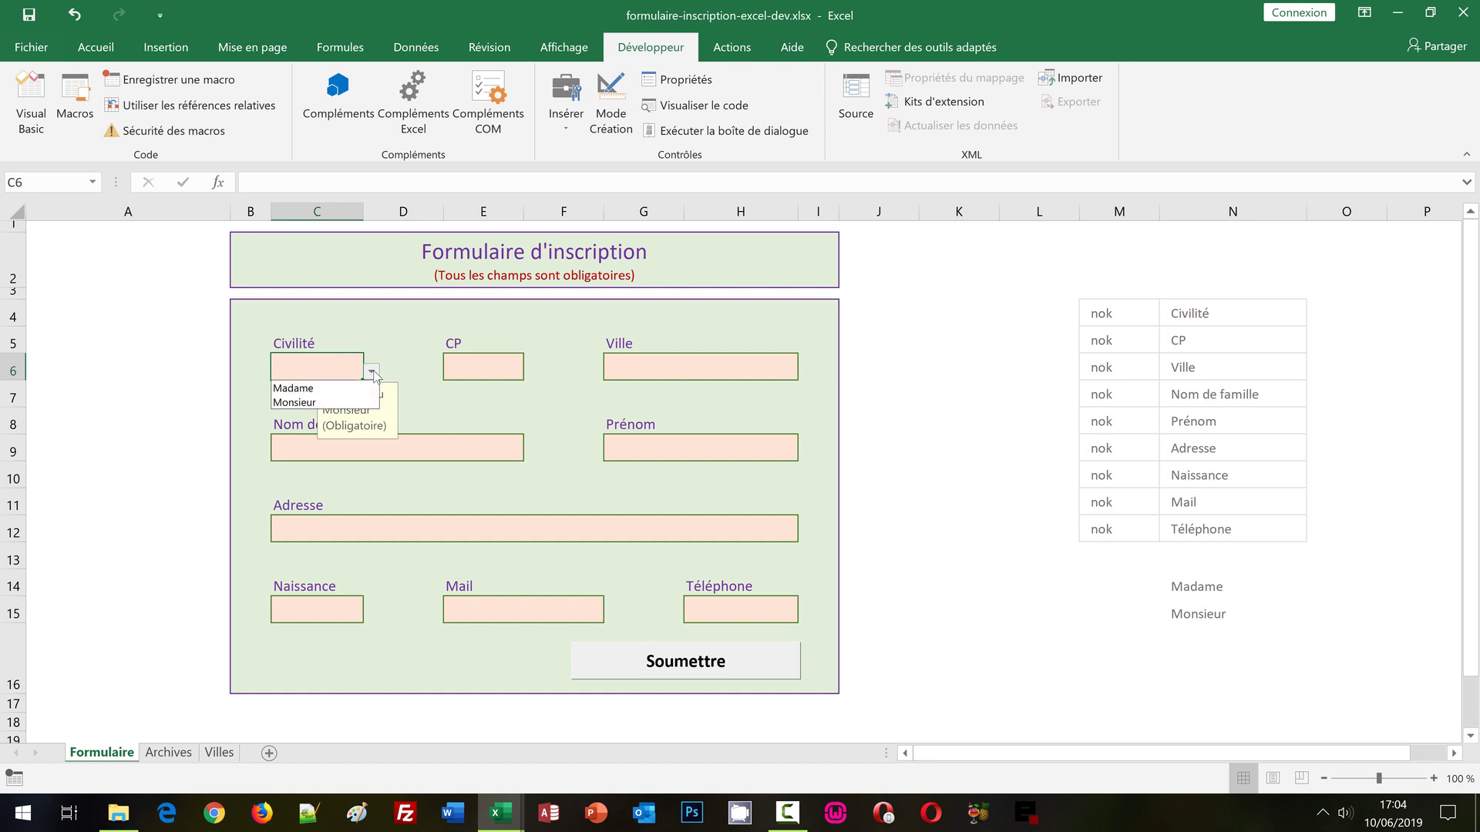
left_click(351, 402)
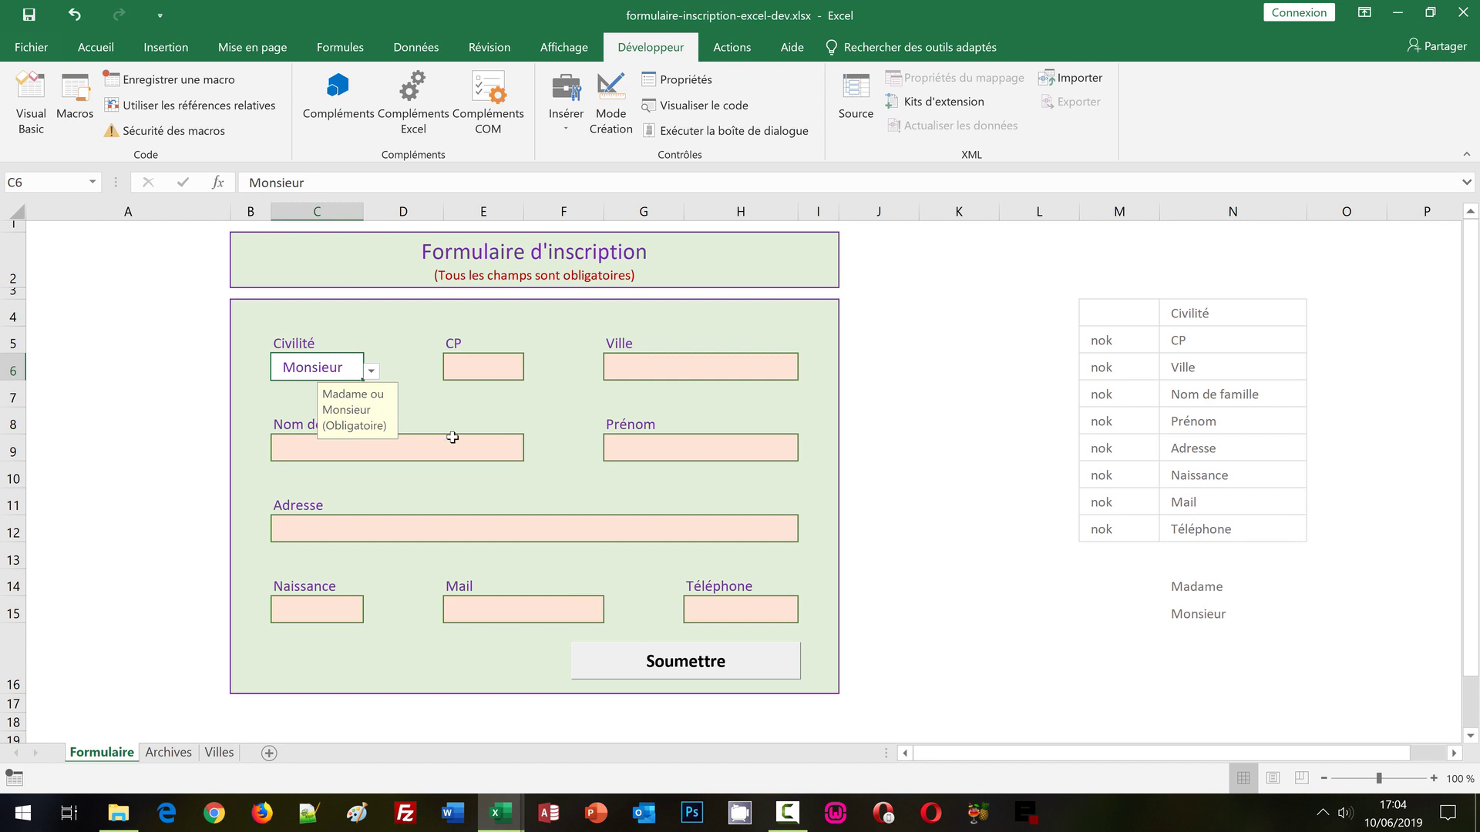
Enter postcode 05500 in E6 and choose LE NOYER as the city in G6.
left_click(490, 369)
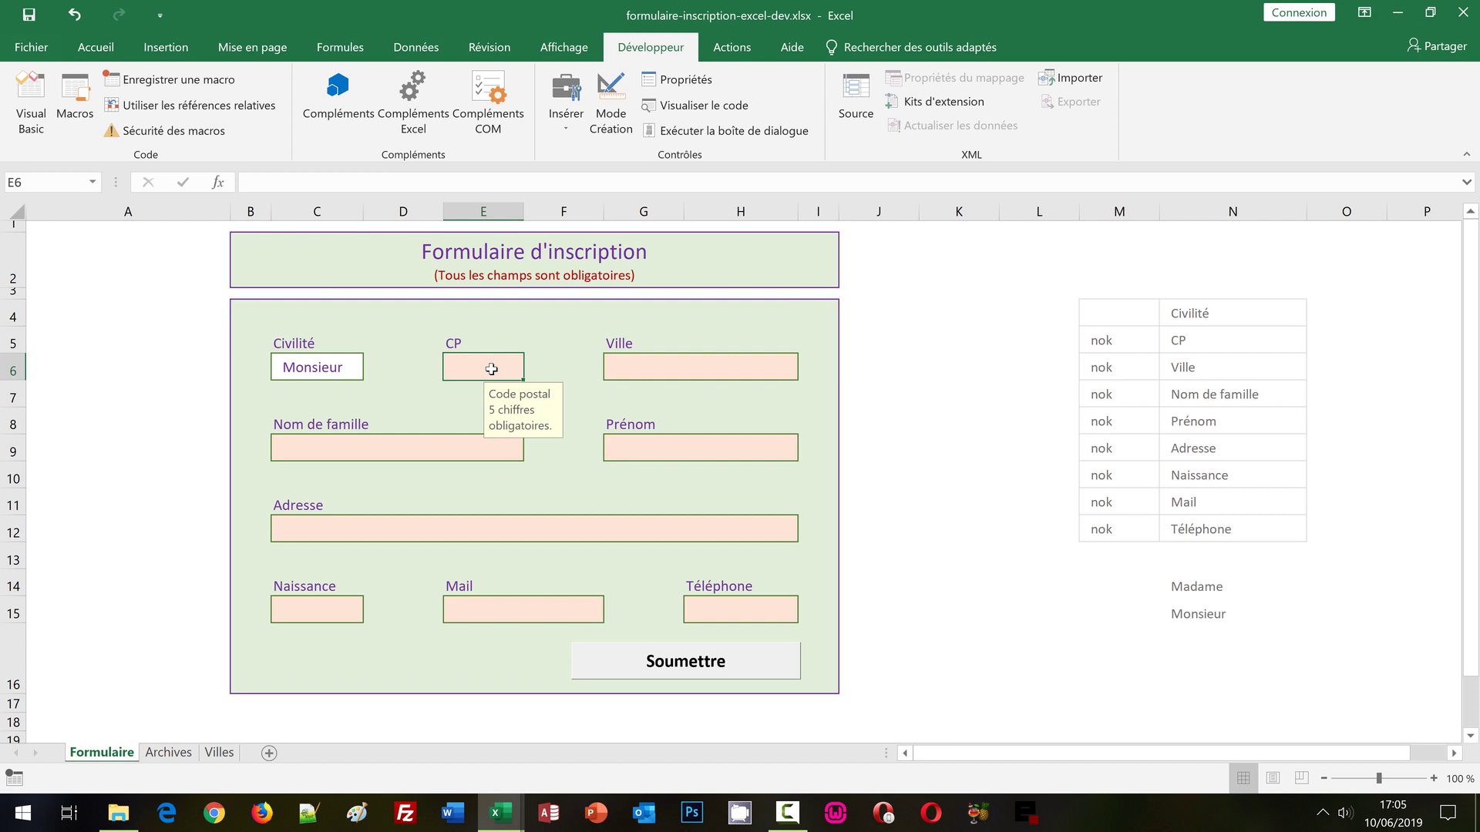
type("05")
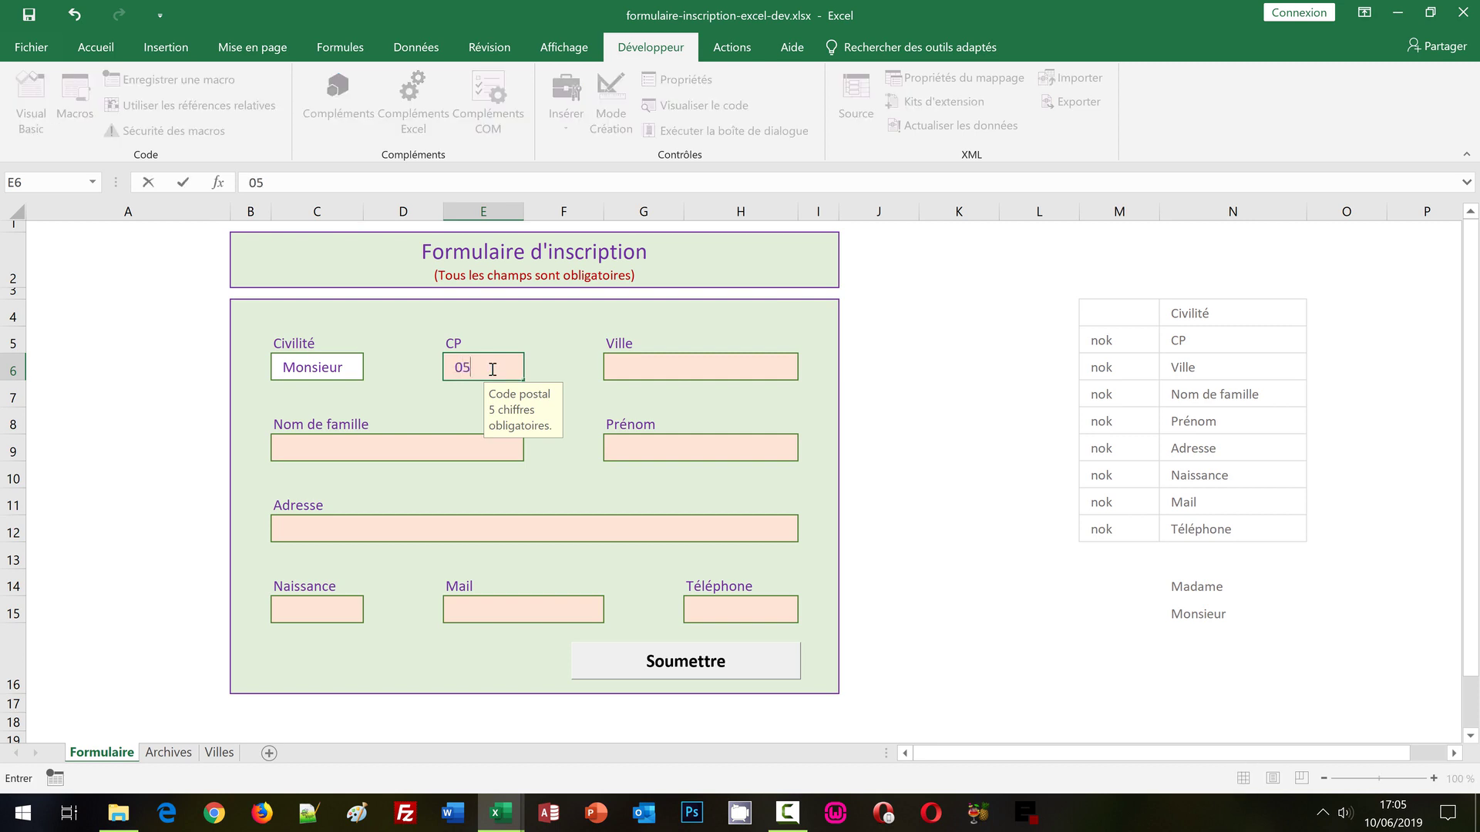
type("5500")
key("Tab")
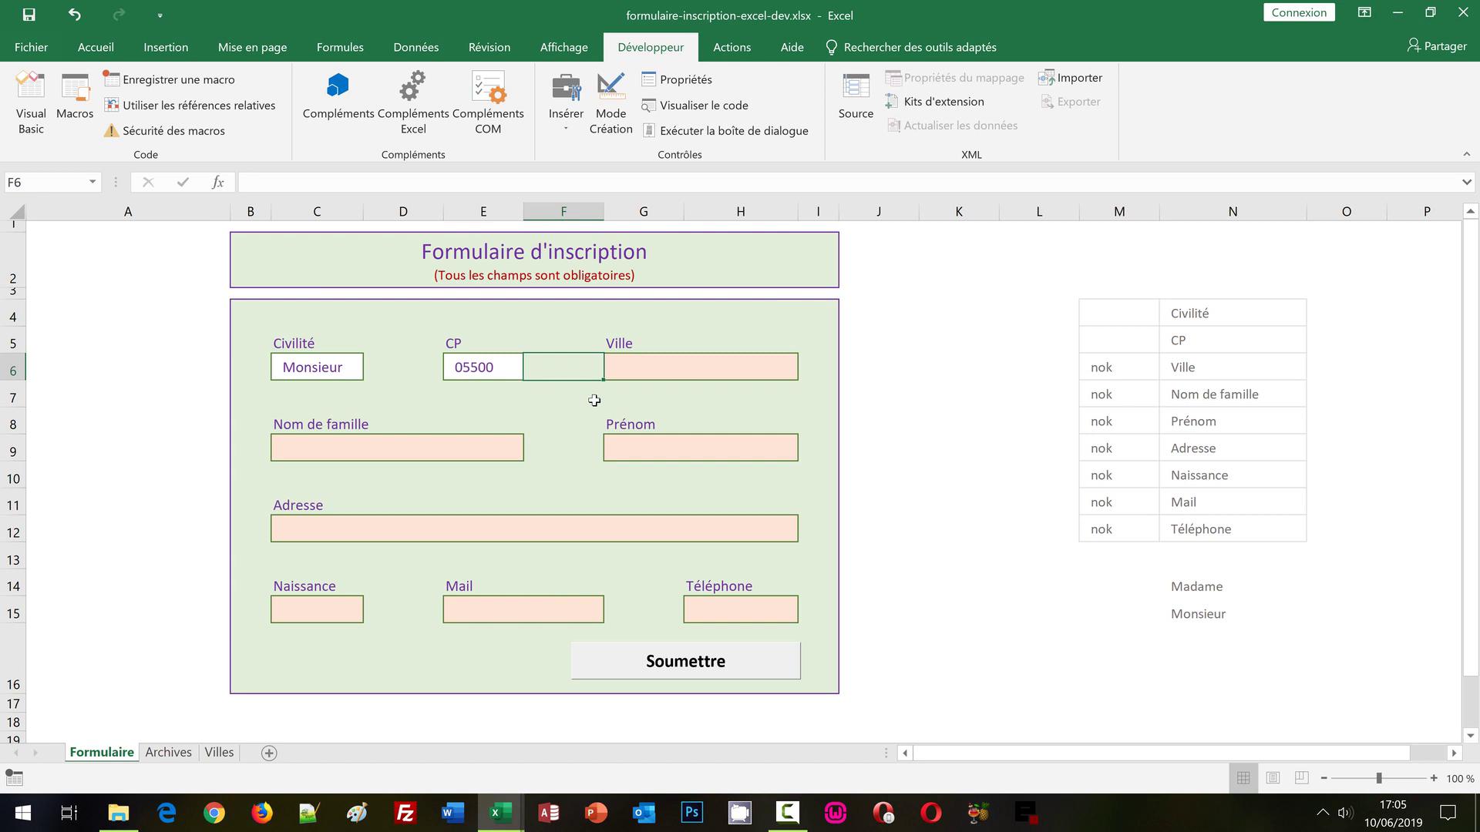
left_click(654, 368)
left_click(806, 372)
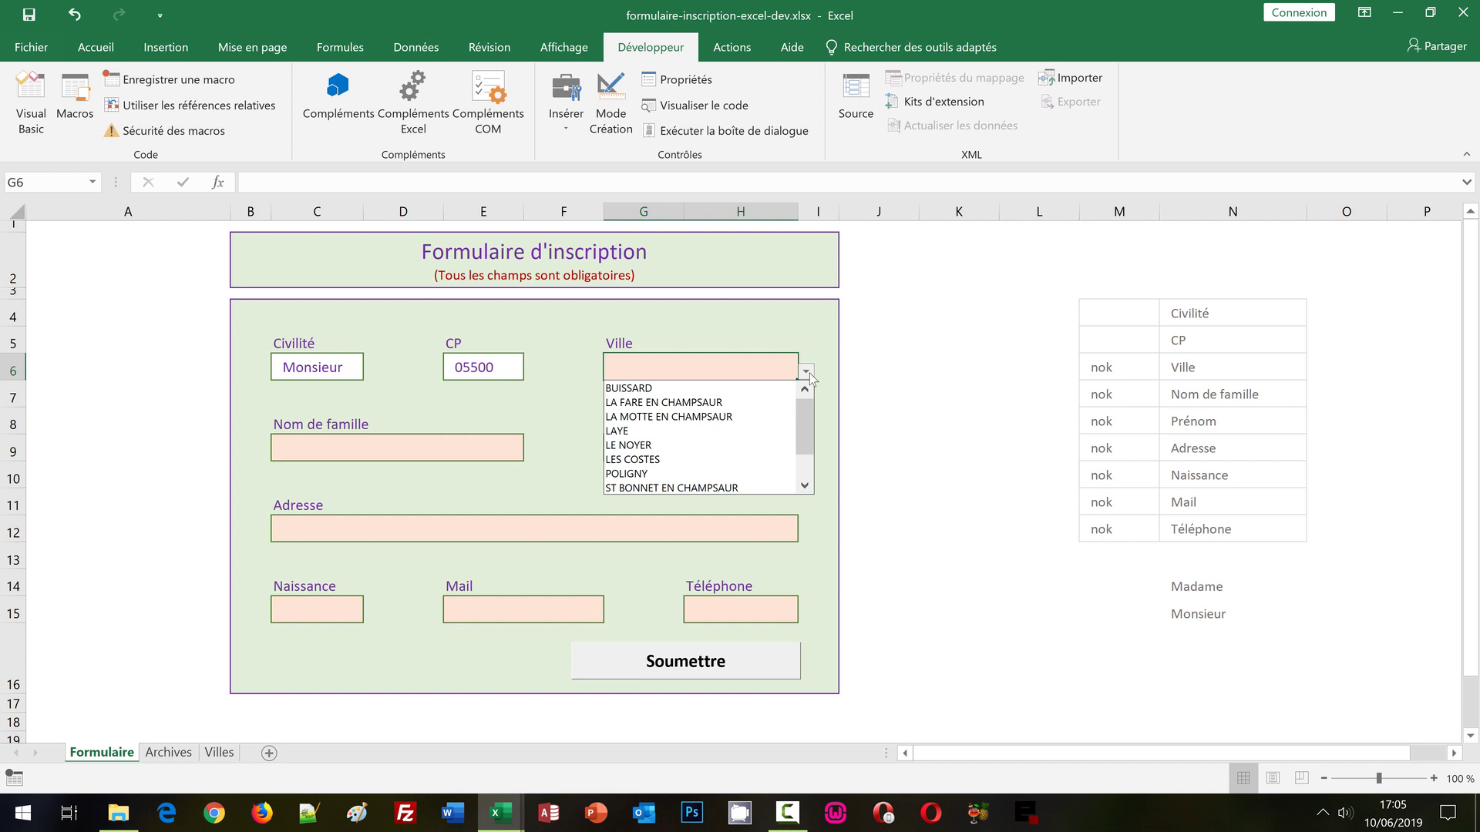
left_click(637, 452)
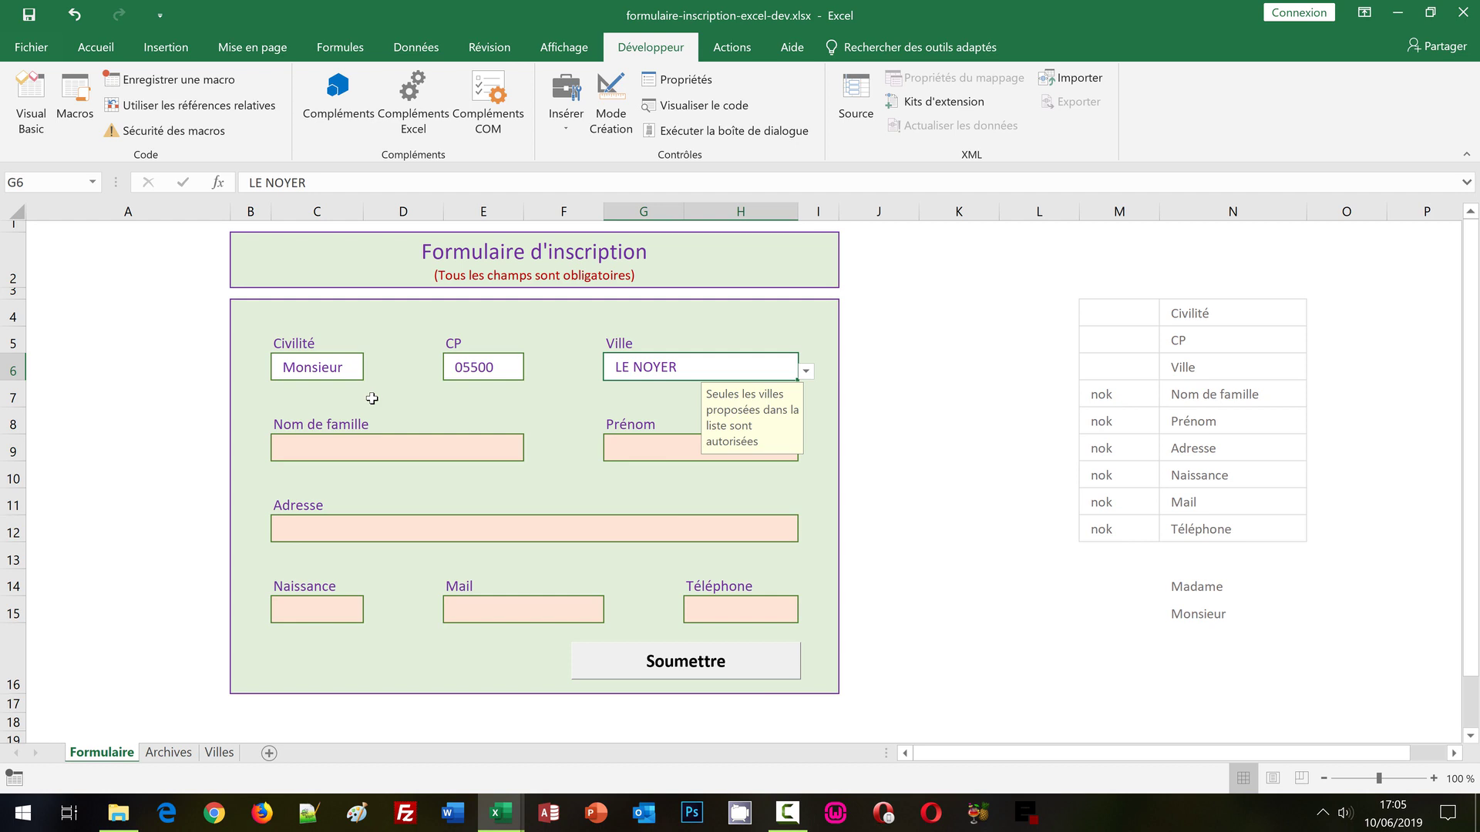
left_click(501, 813)
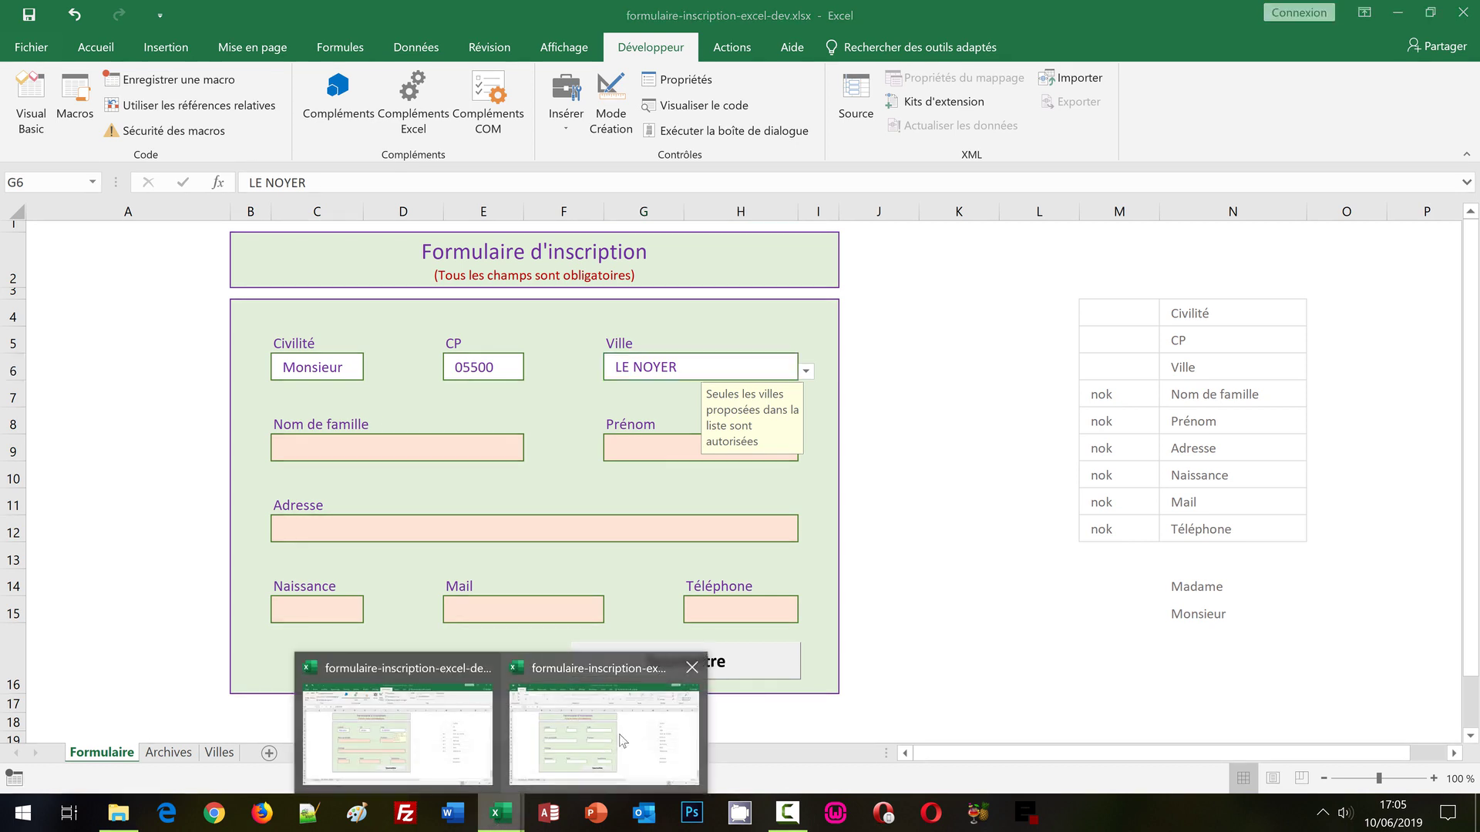
Switch to formulaire-inscription-excel.xlsx and select its empty Civilité and CP fields.
left_click(623, 741)
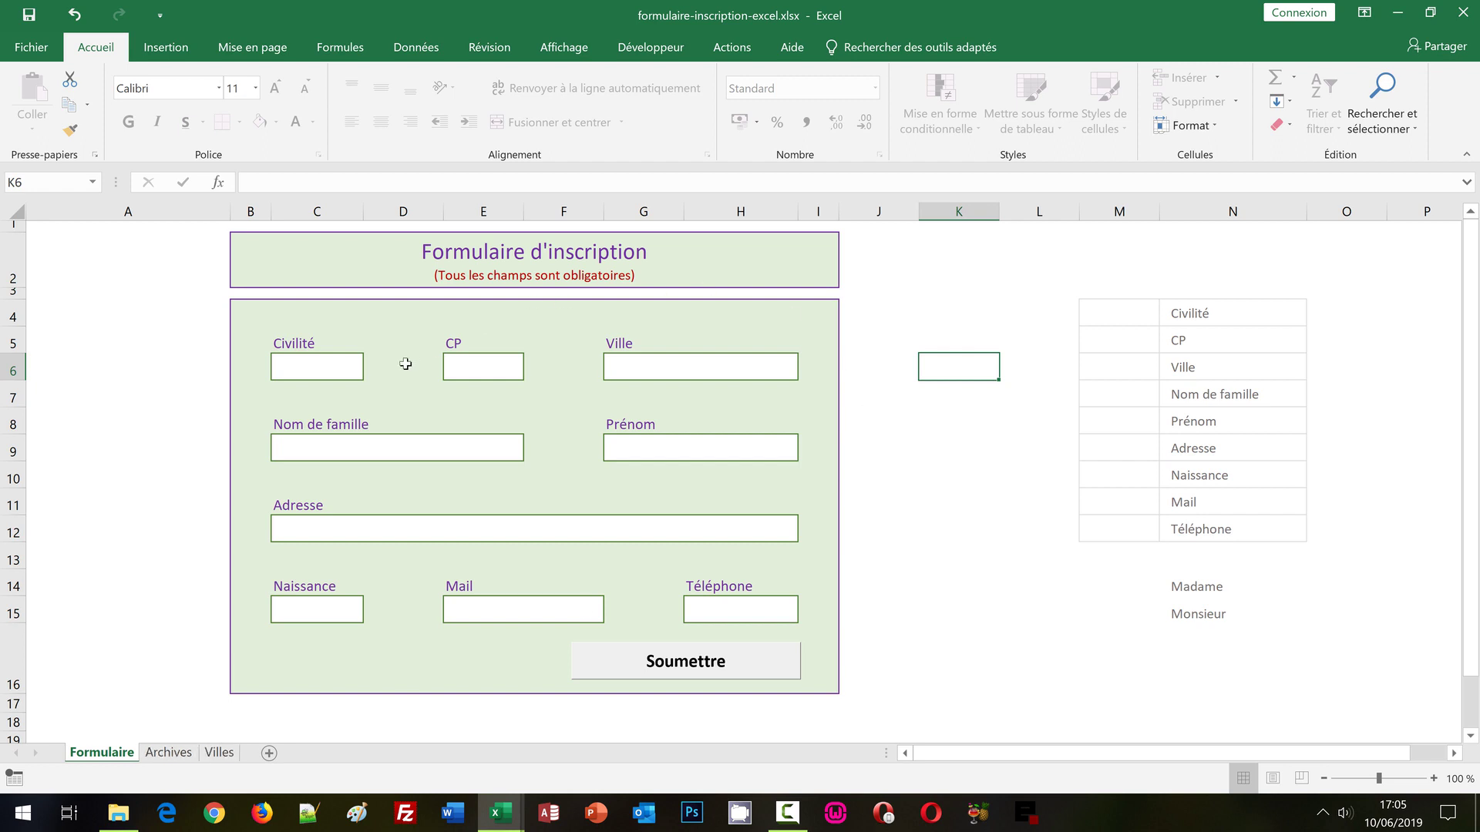
left_click(330, 368)
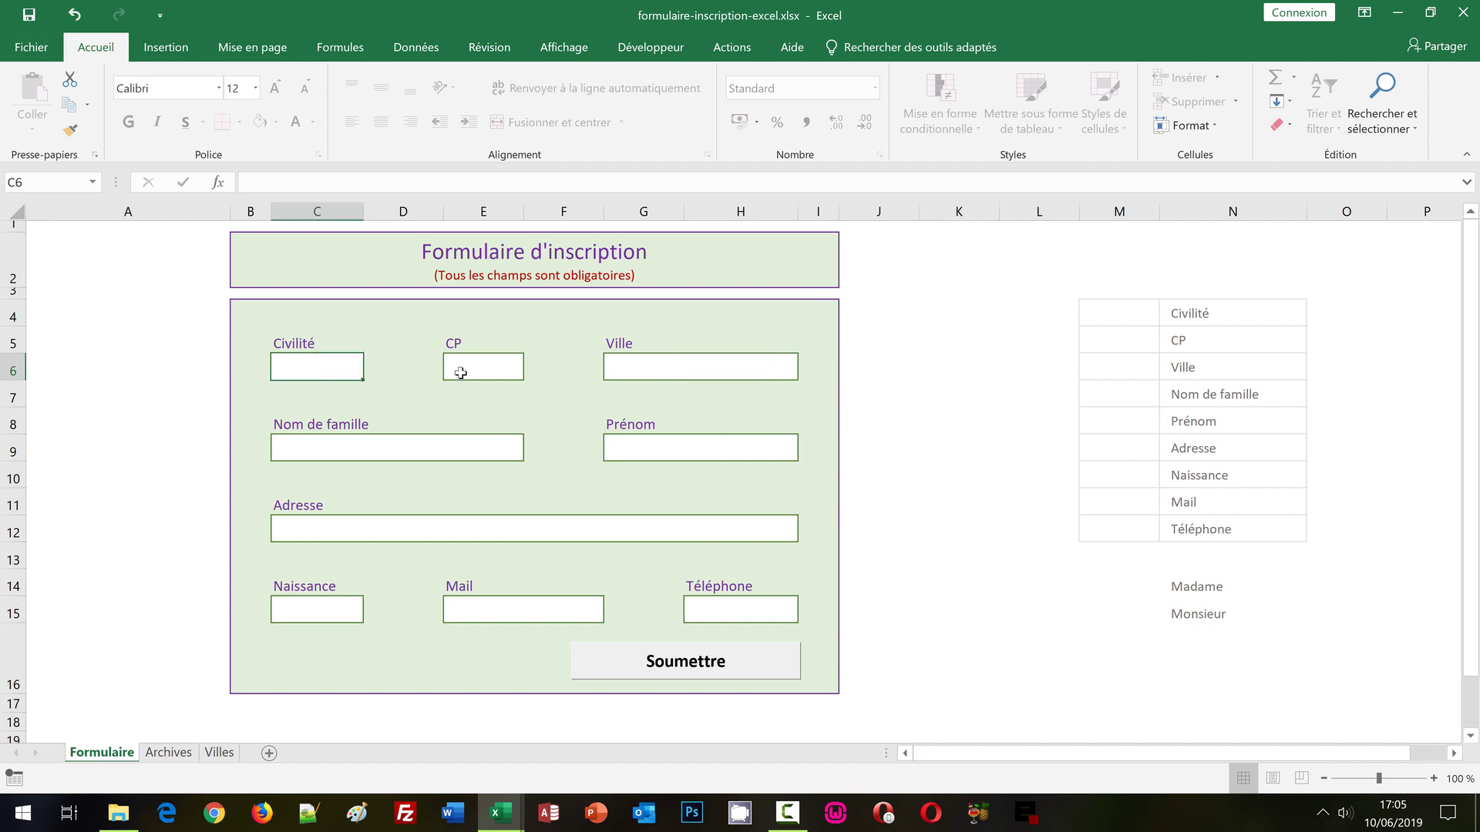
left_click(460, 370)
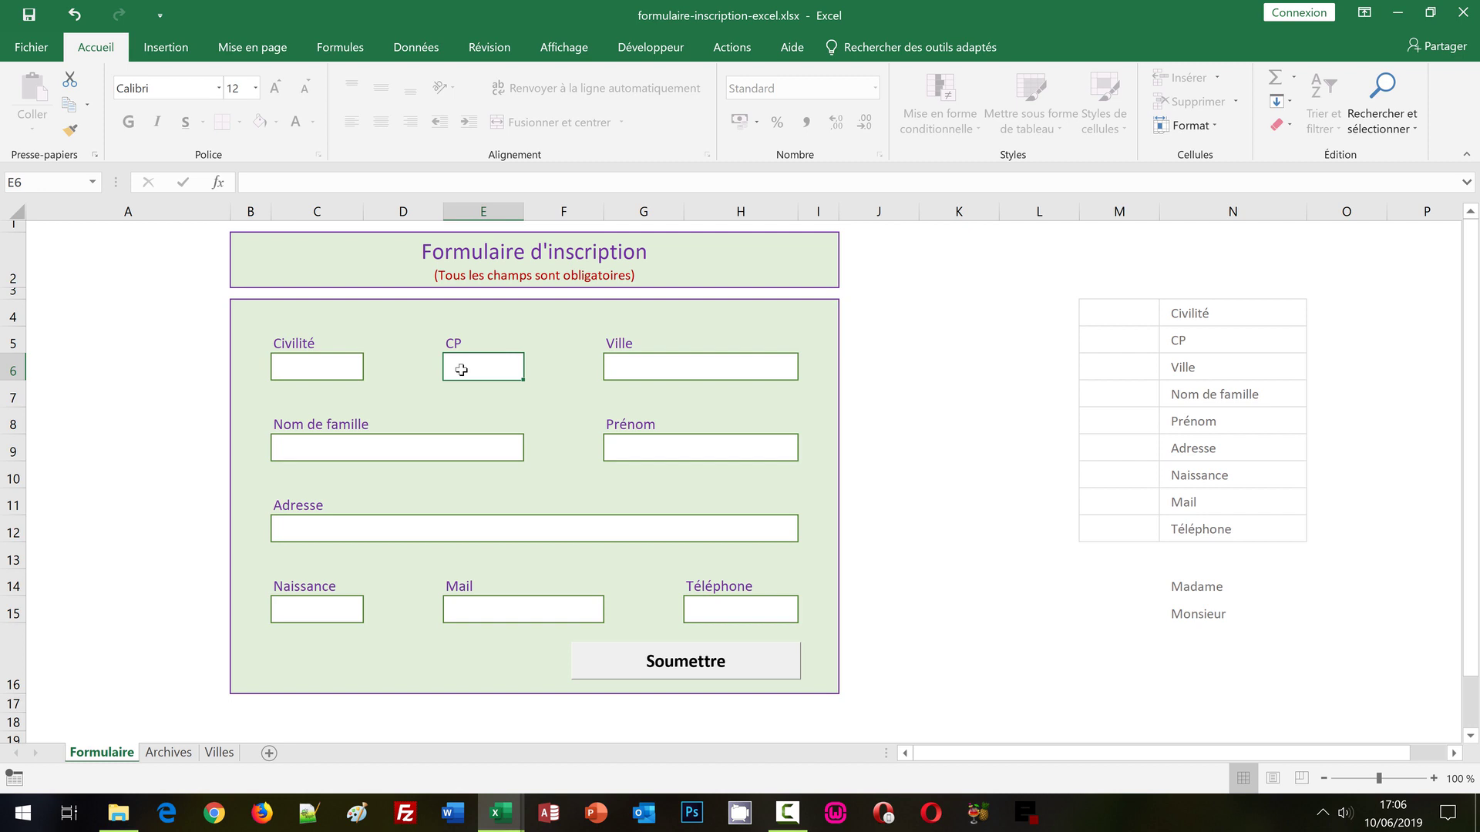
Select the field names Civilité through Téléphone in N4:N12, then deselect them.
left_click(1201, 310)
left_click_drag(1202, 310, 1231, 527)
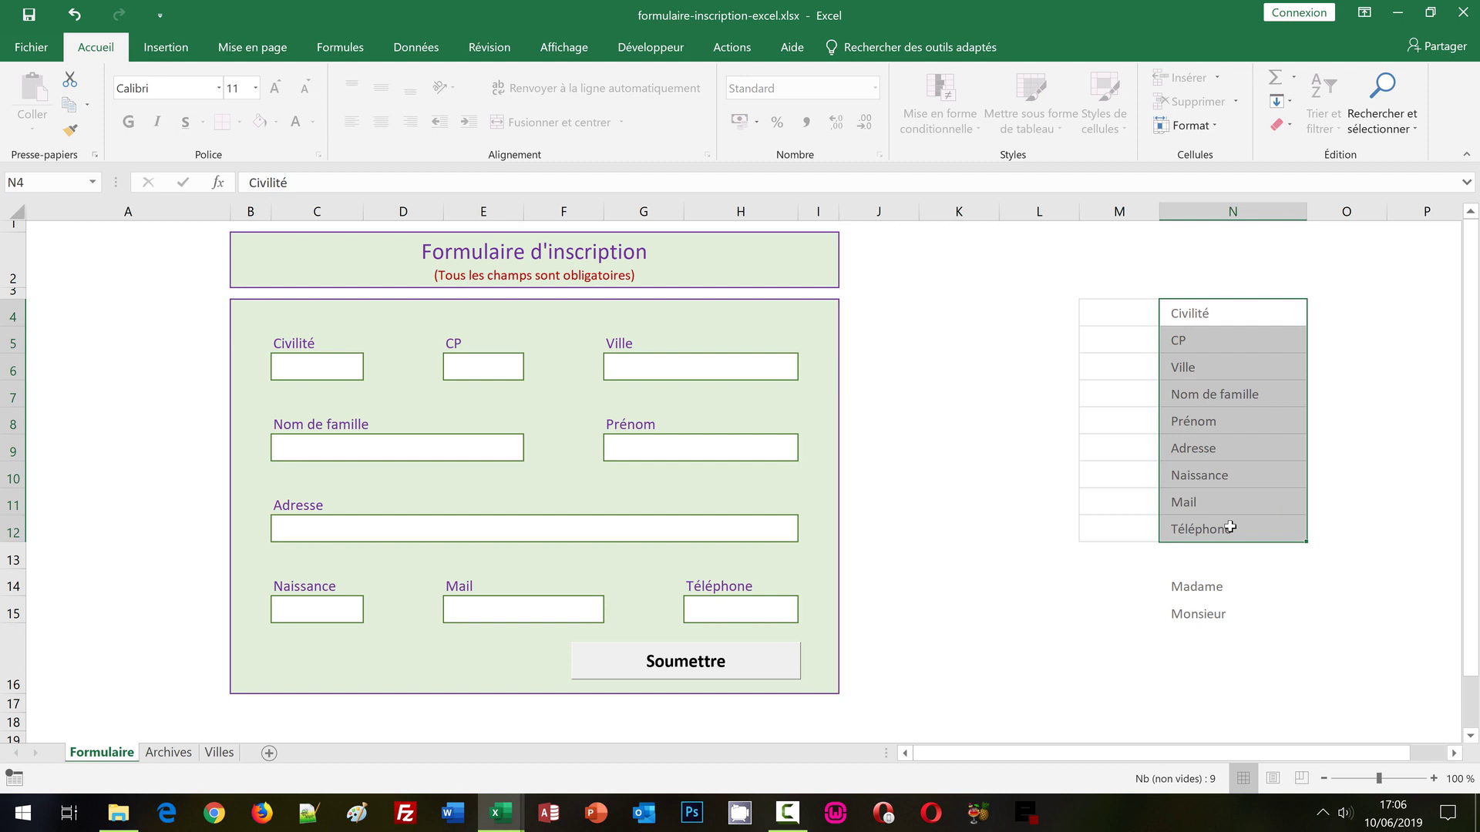
left_click(959, 397)
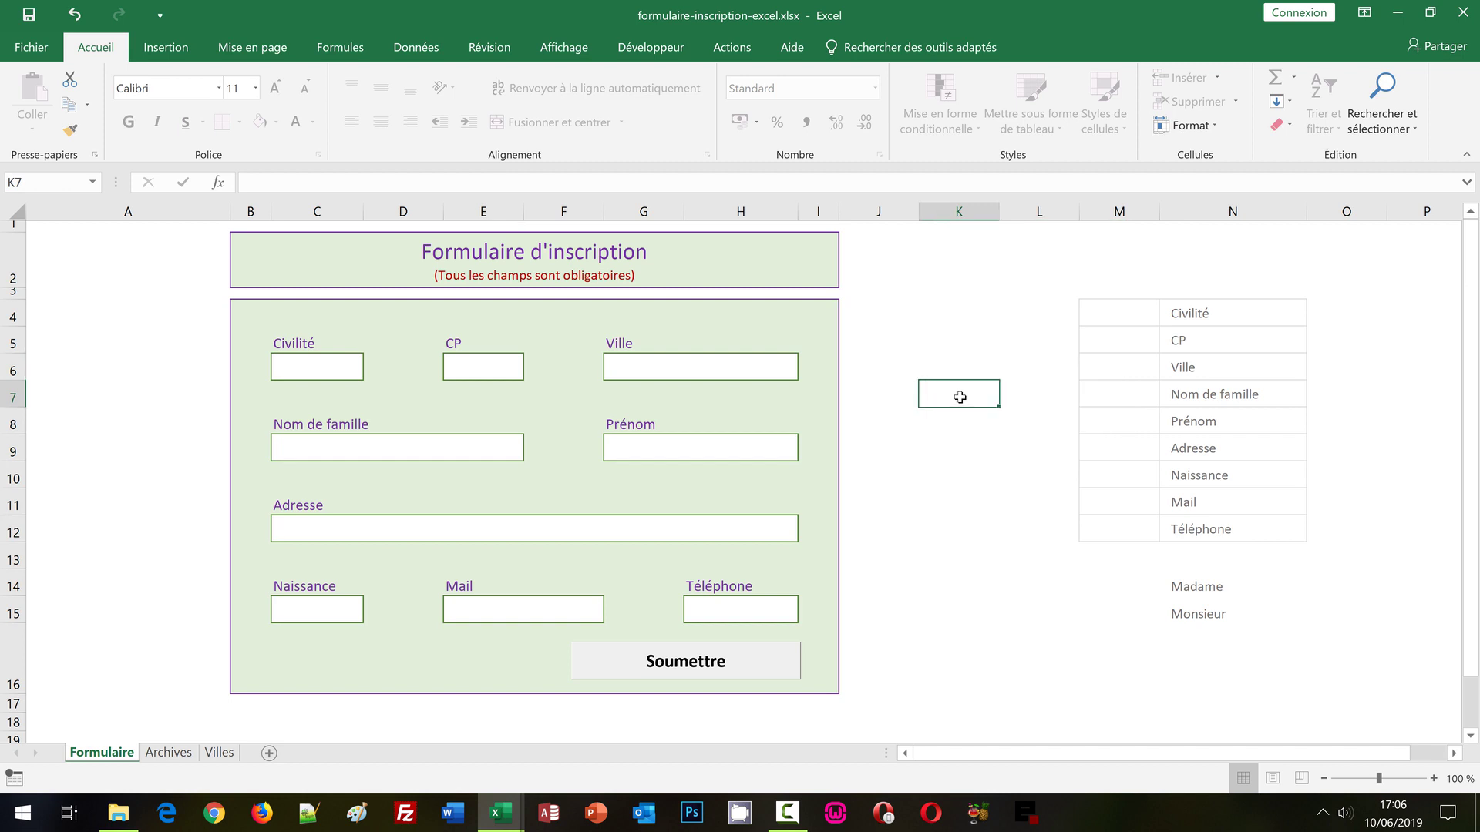
View the Archives sheet's field headers, then show the Villes communes table.
left_click(168, 753)
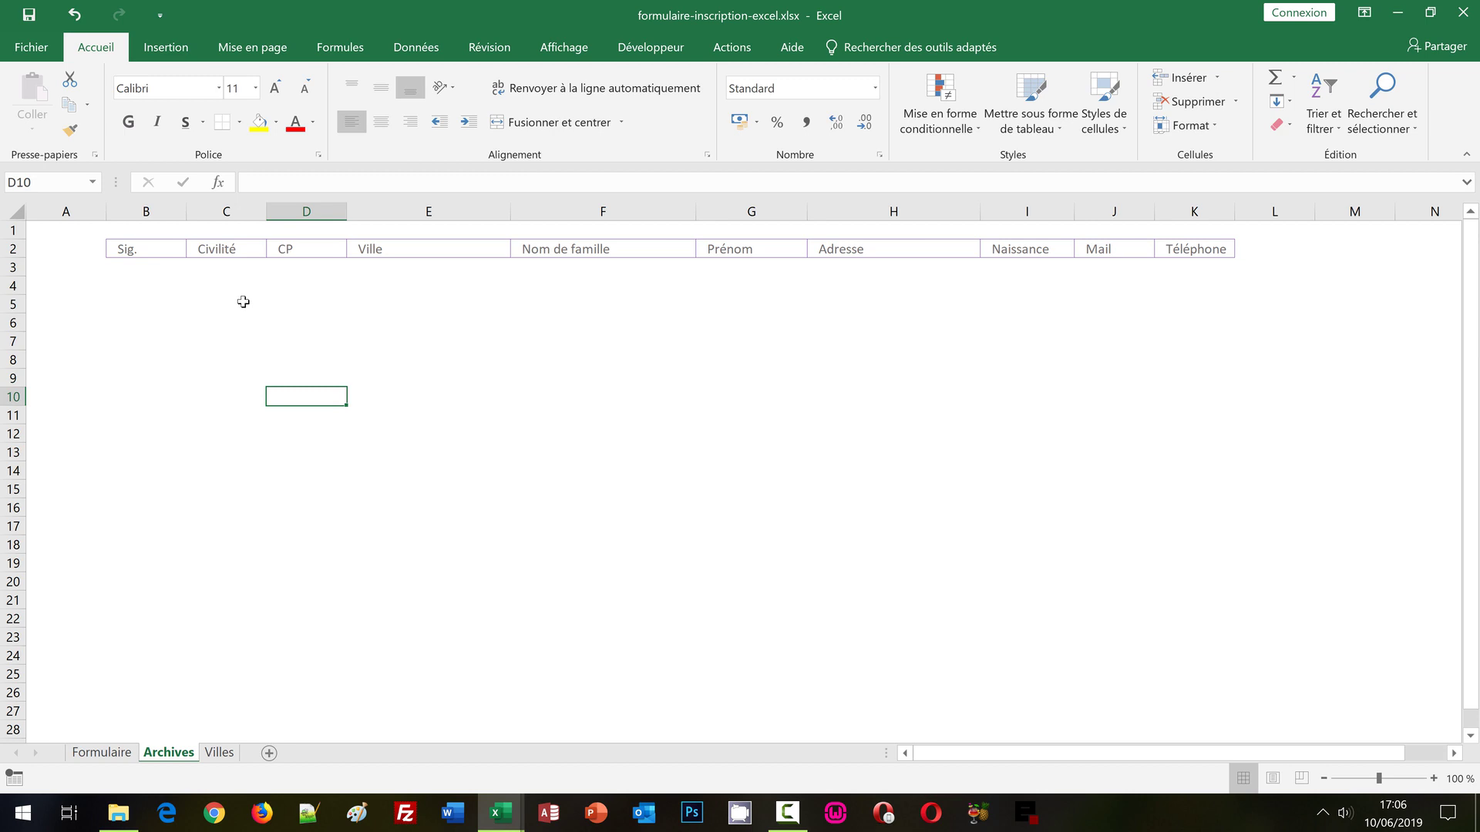
left_click(220, 753)
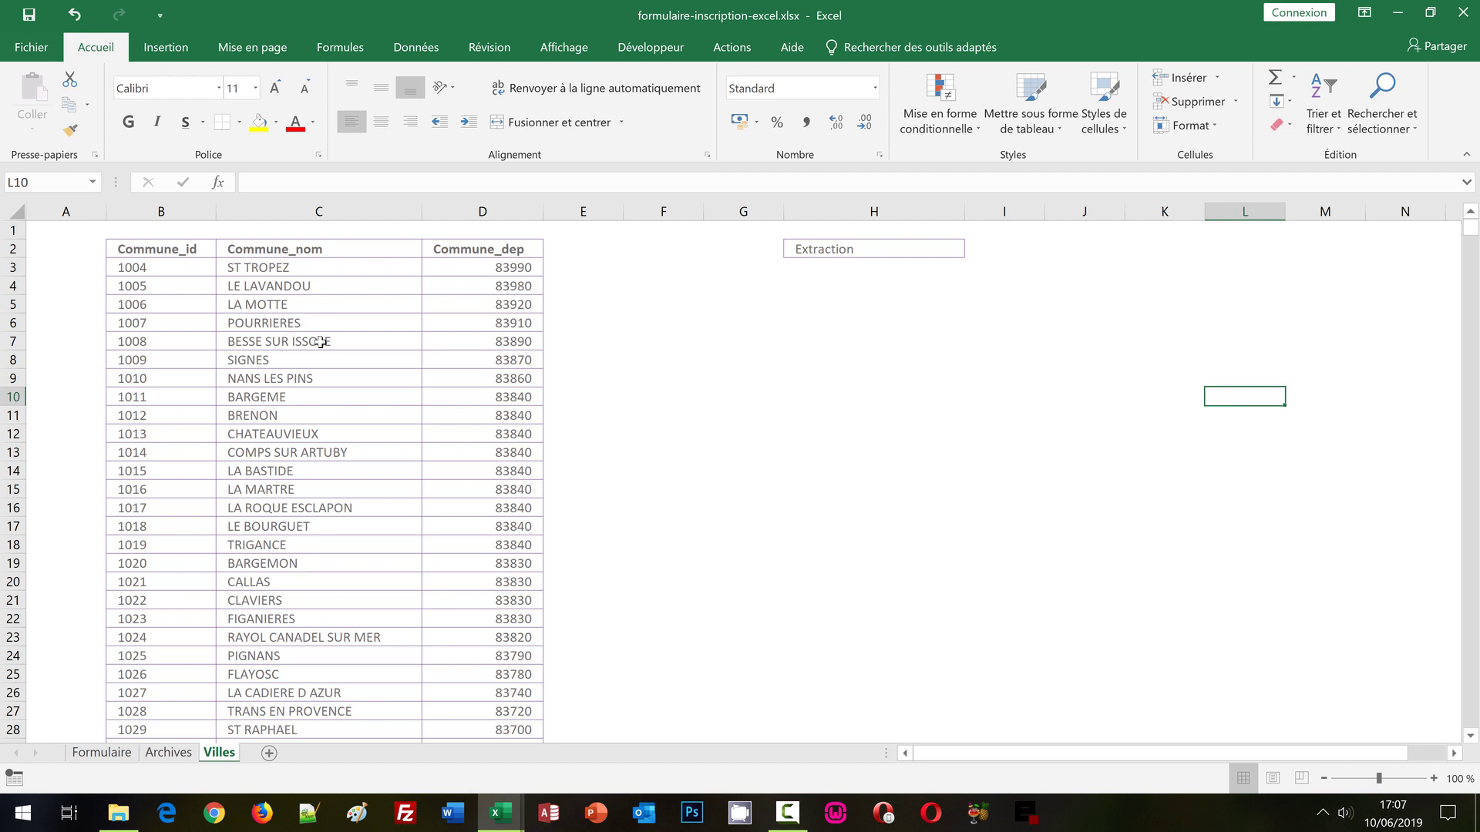
Inspect the SI formula in E3 and SIERREUR formula in H3, then return to Formulaire.
left_click(567, 265)
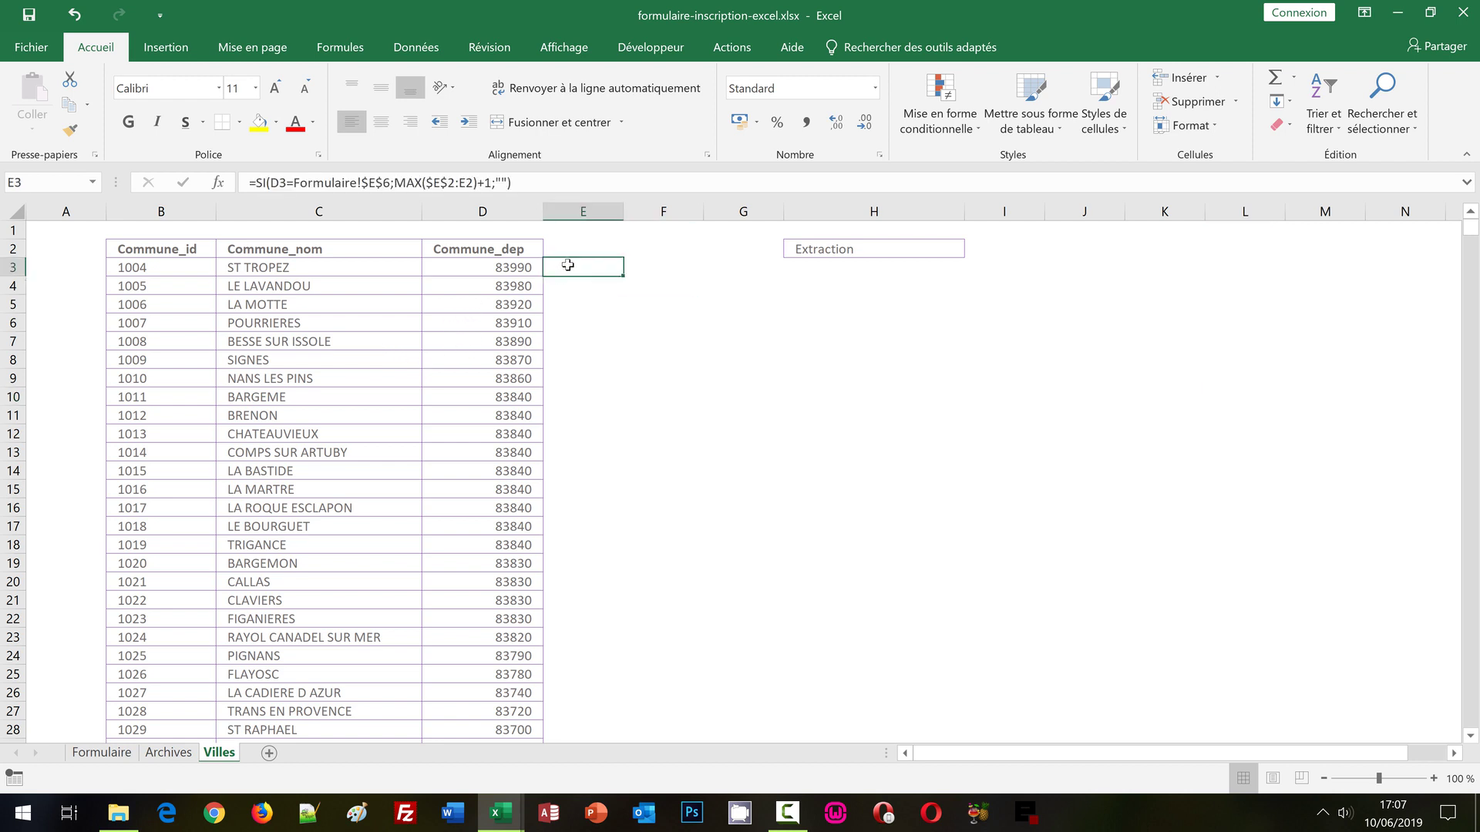
left_click(868, 268)
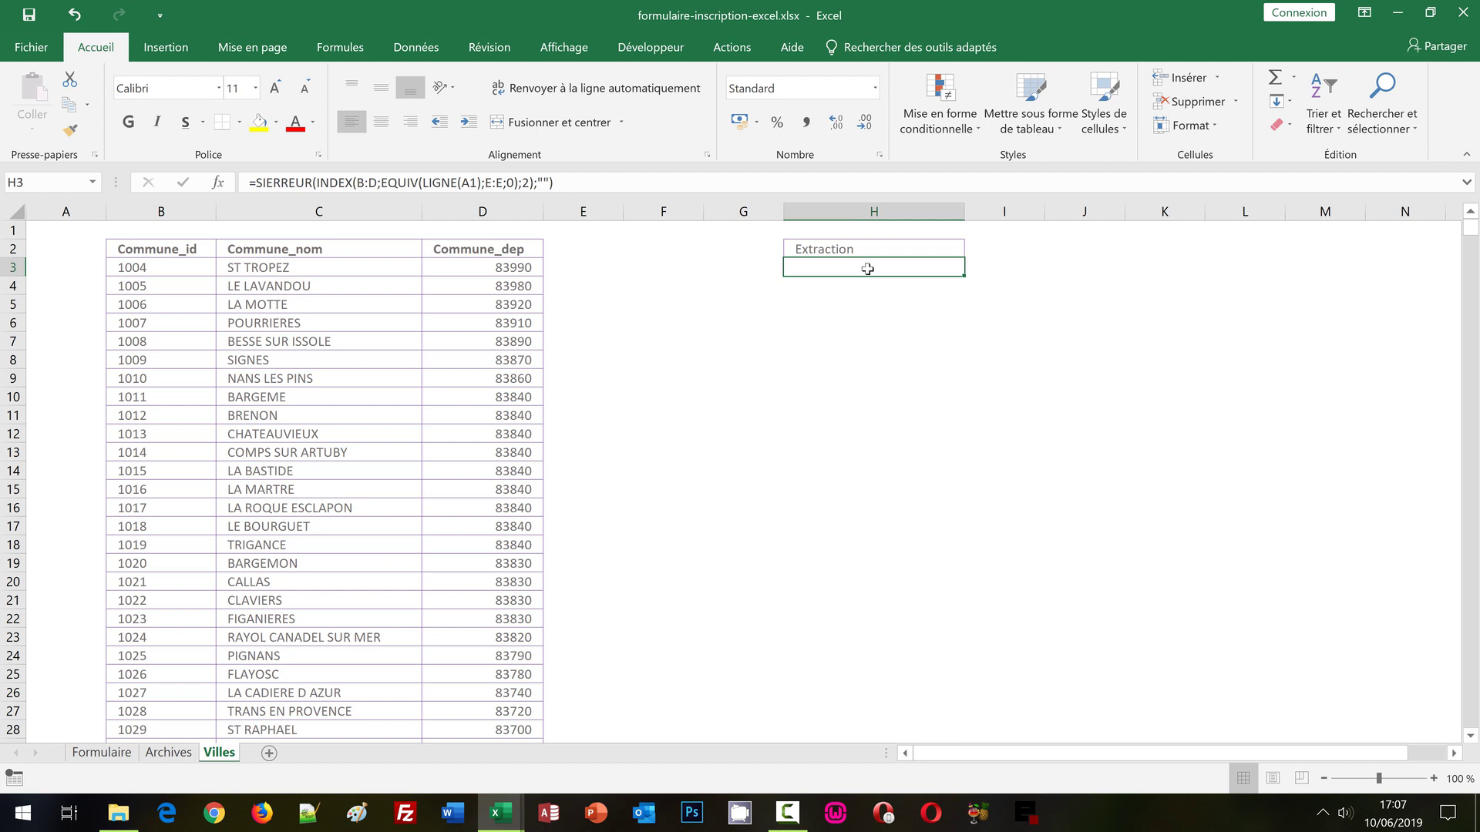
left_click(555, 267)
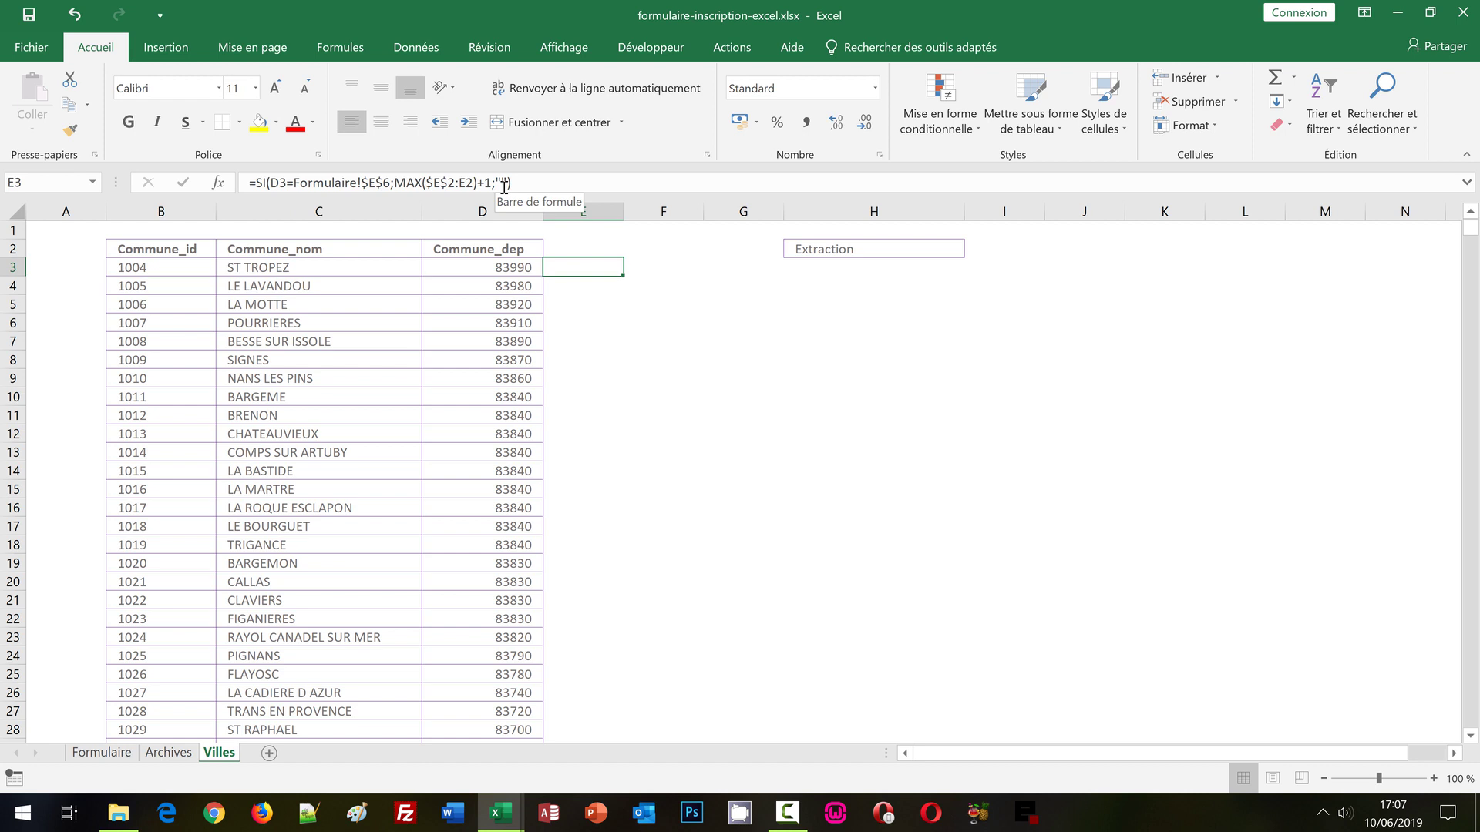
left_click(836, 275)
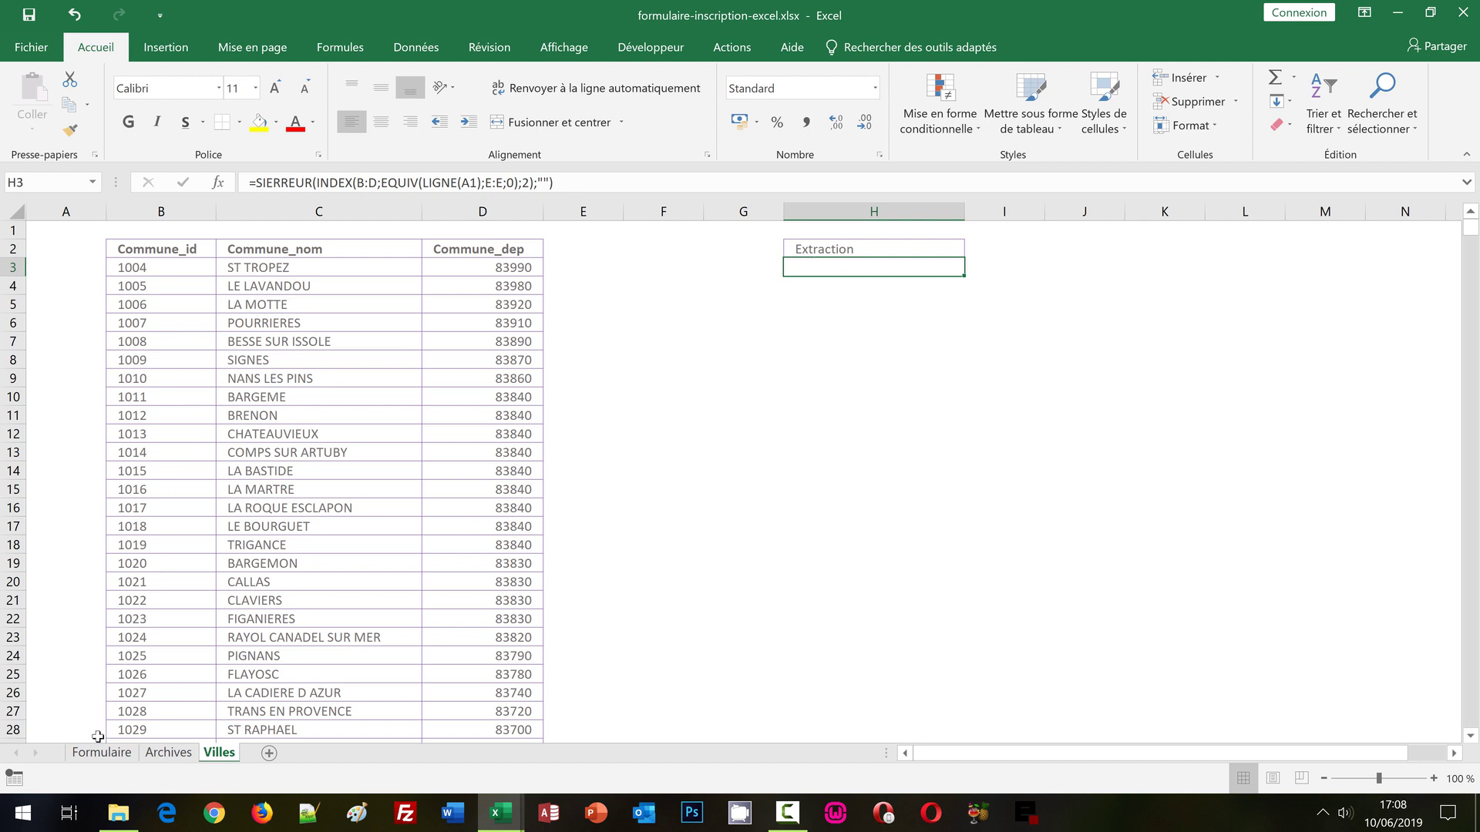
left_click(121, 754)
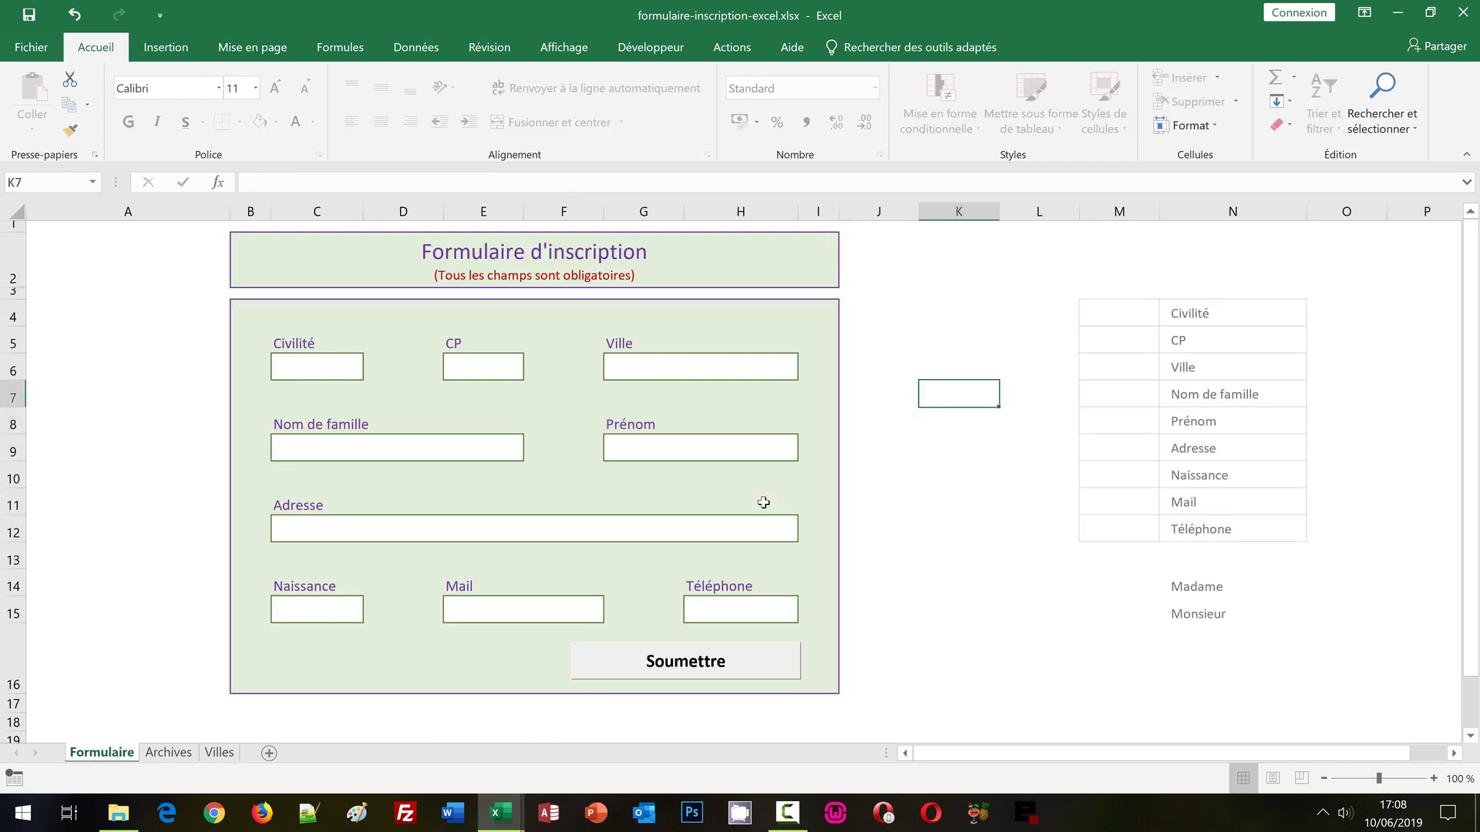
left_click(306, 363)
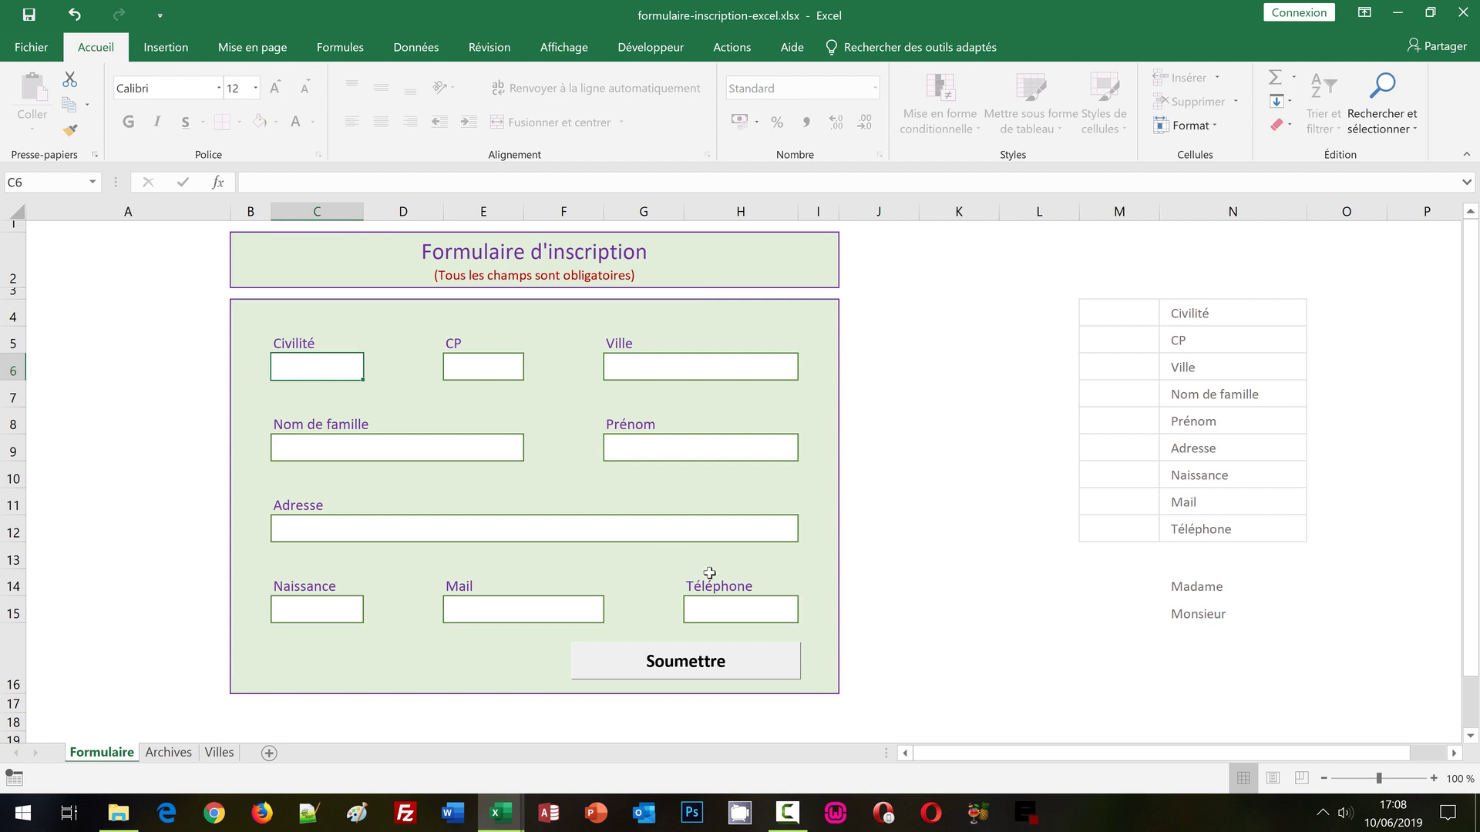
left_click_drag(1184, 589, 1198, 610)
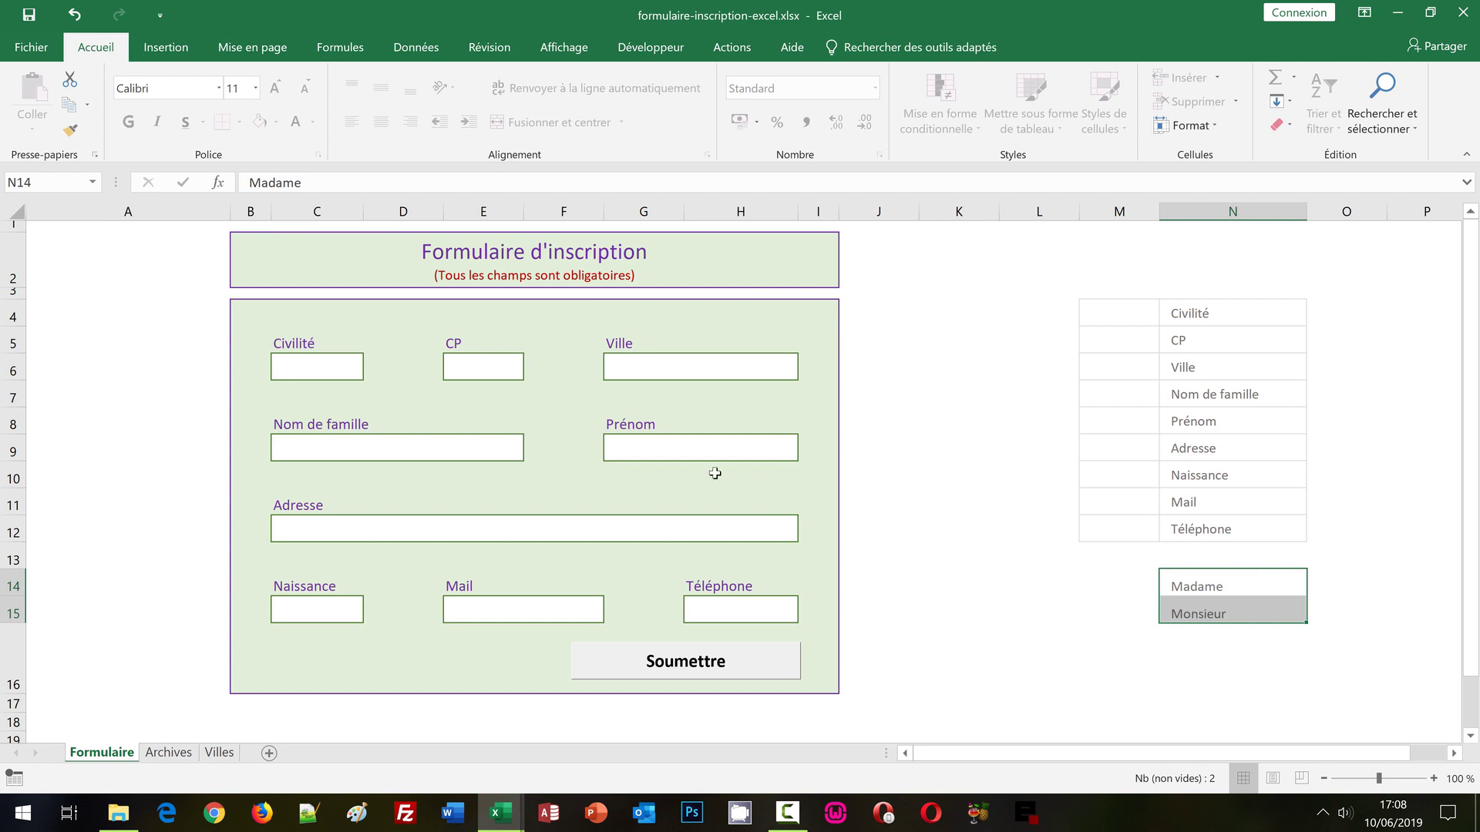
left_click(316, 365)
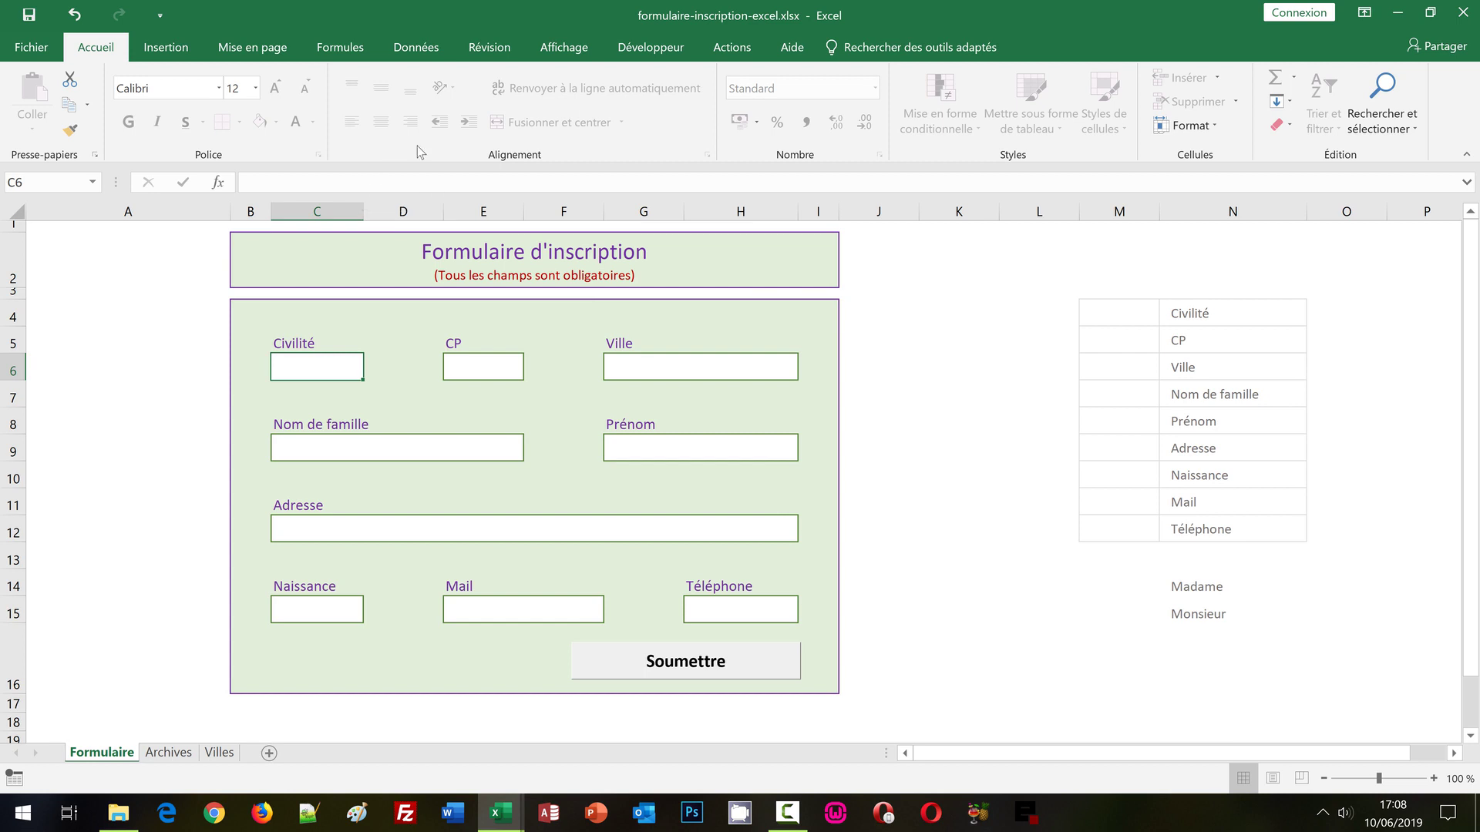
Unprotect the Formulaire sheet with Ôter la protection de la feuille.
left_click(485, 51)
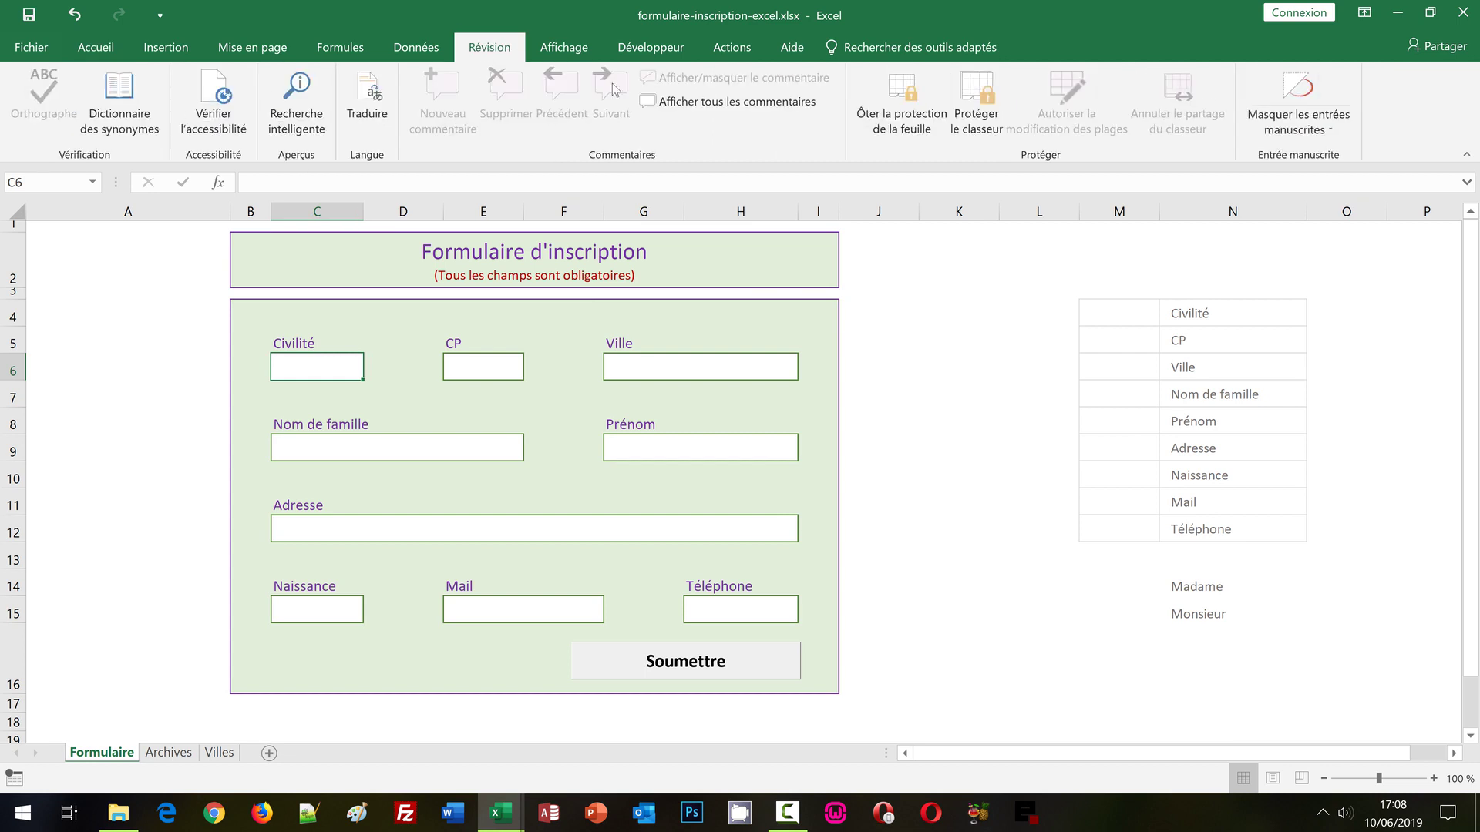
left_click(899, 117)
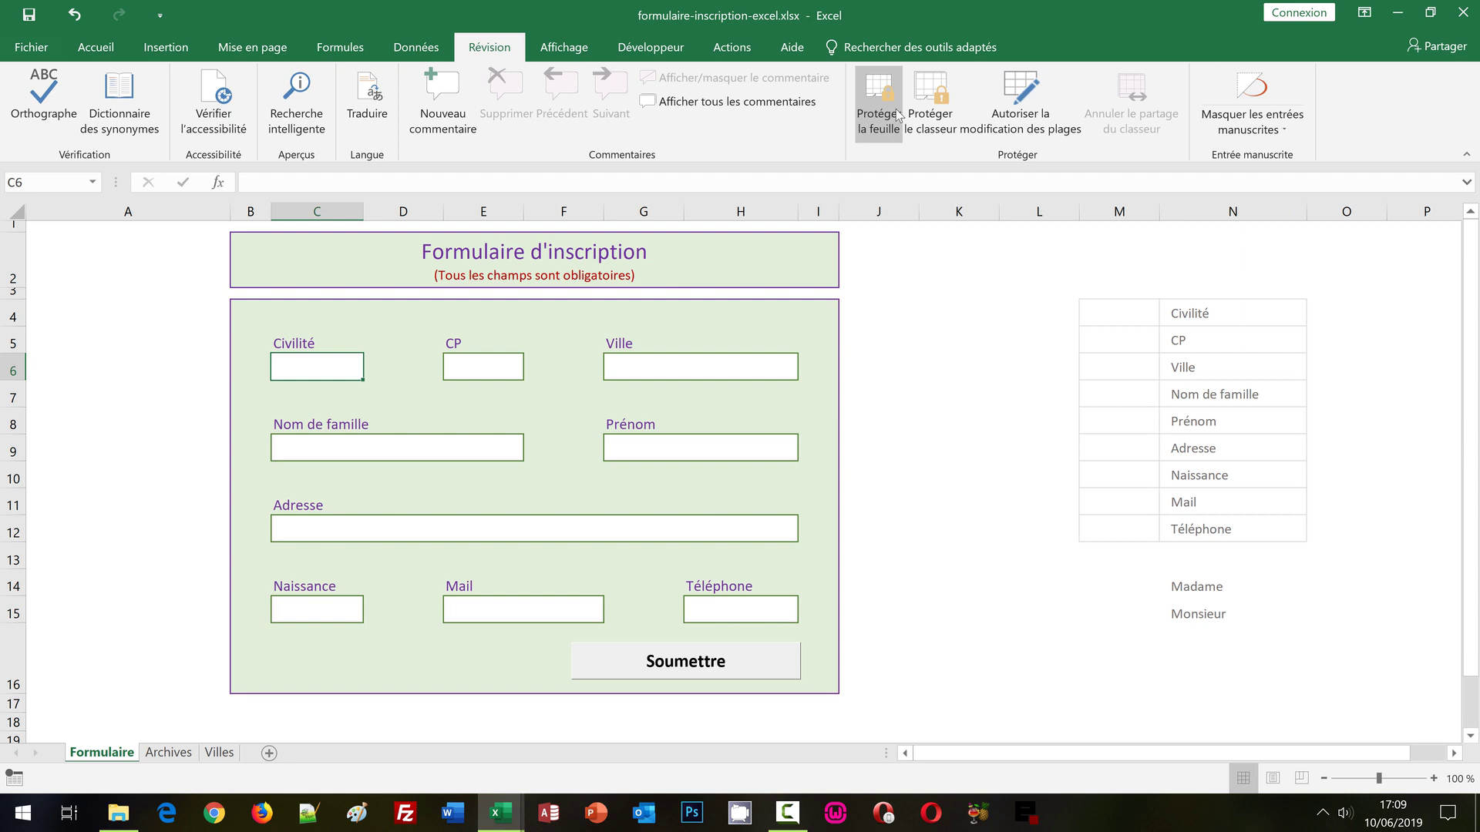
left_click(408, 49)
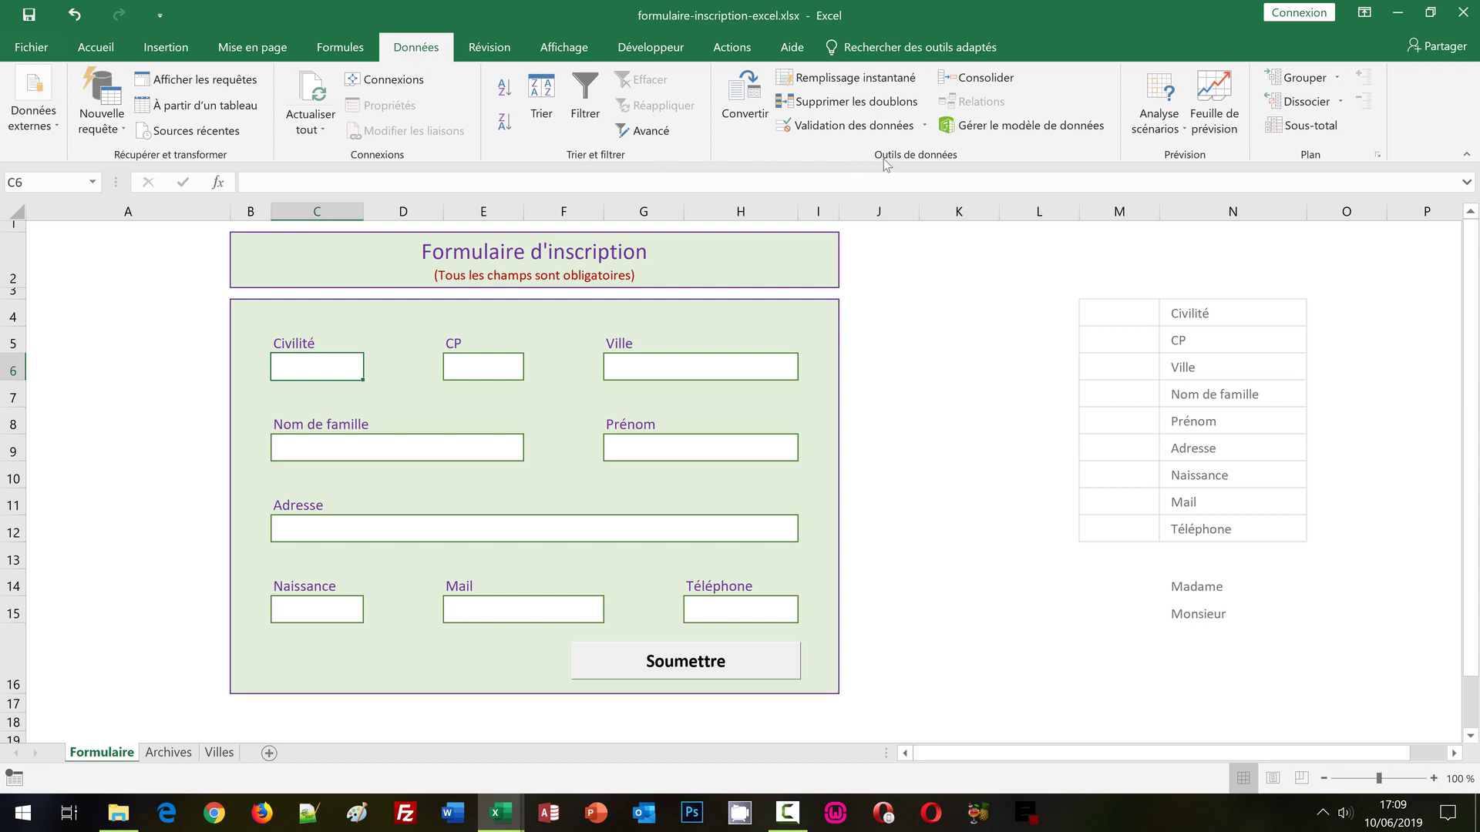
Allow only a Liste for Civilité, sourced from Madame and Monsieur in N14:N15.
left_click(865, 126)
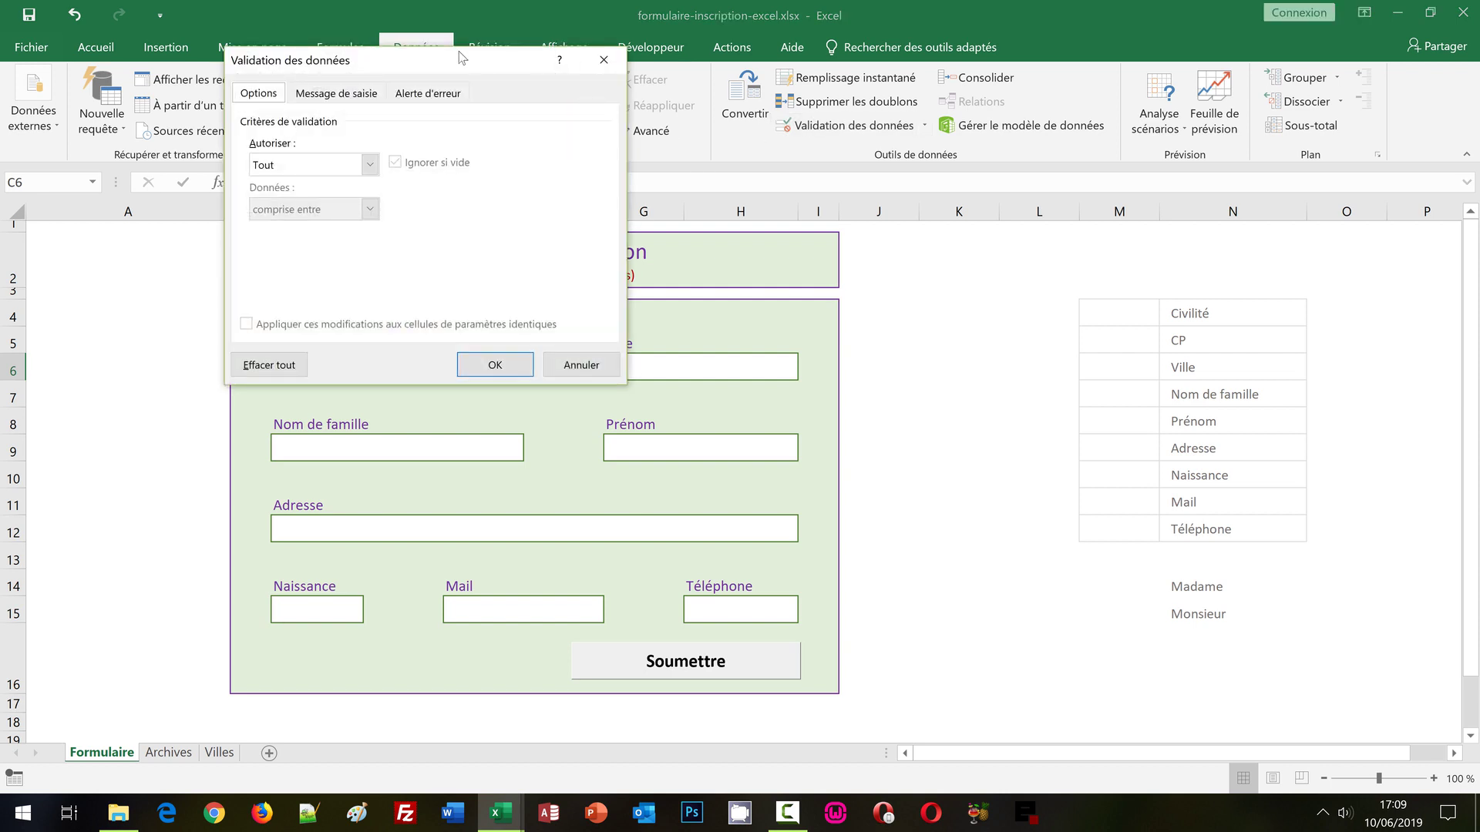
left_click_drag(459, 58, 803, 188)
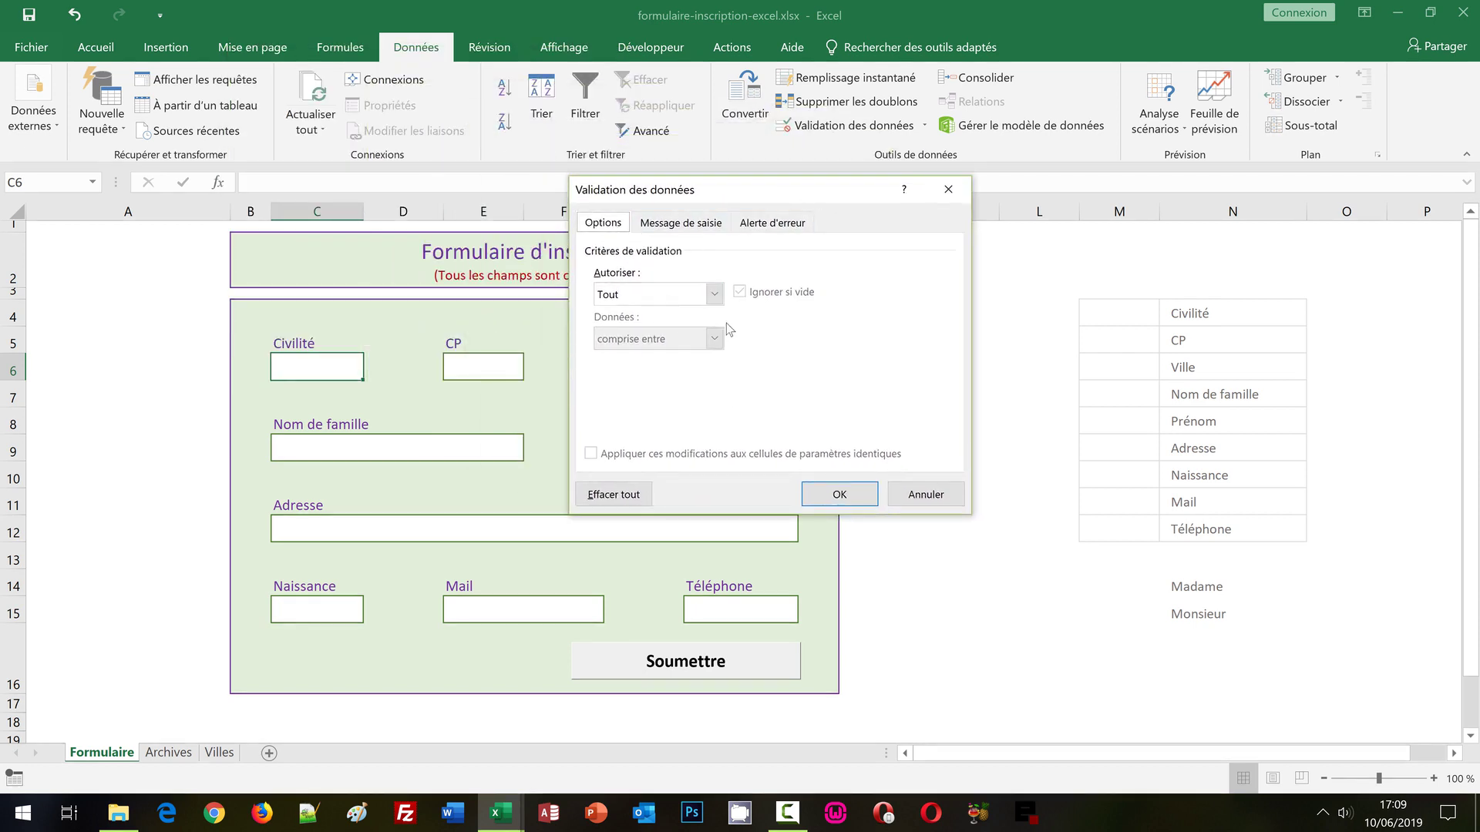
left_click(713, 293)
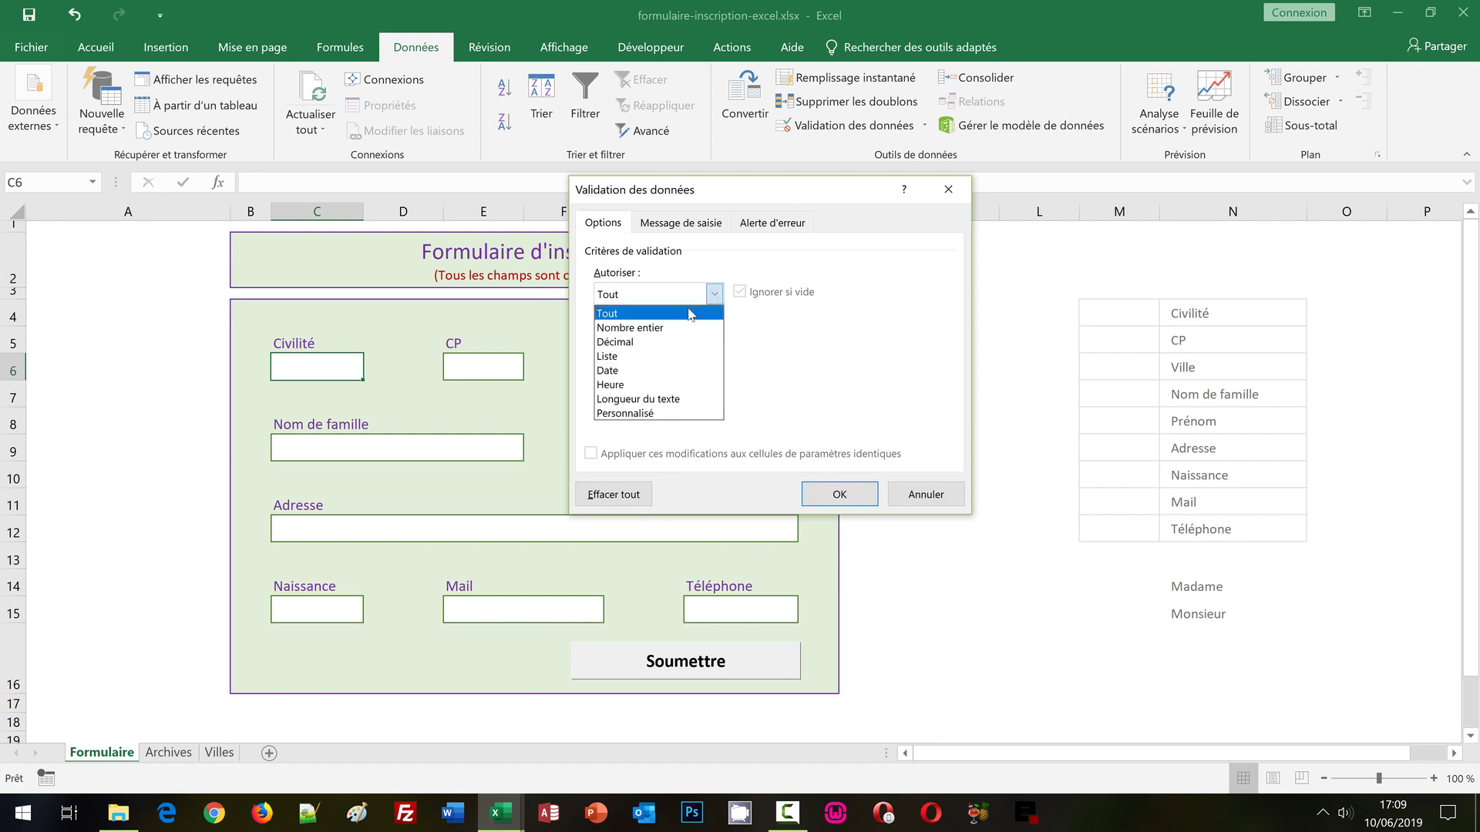
left_click(654, 355)
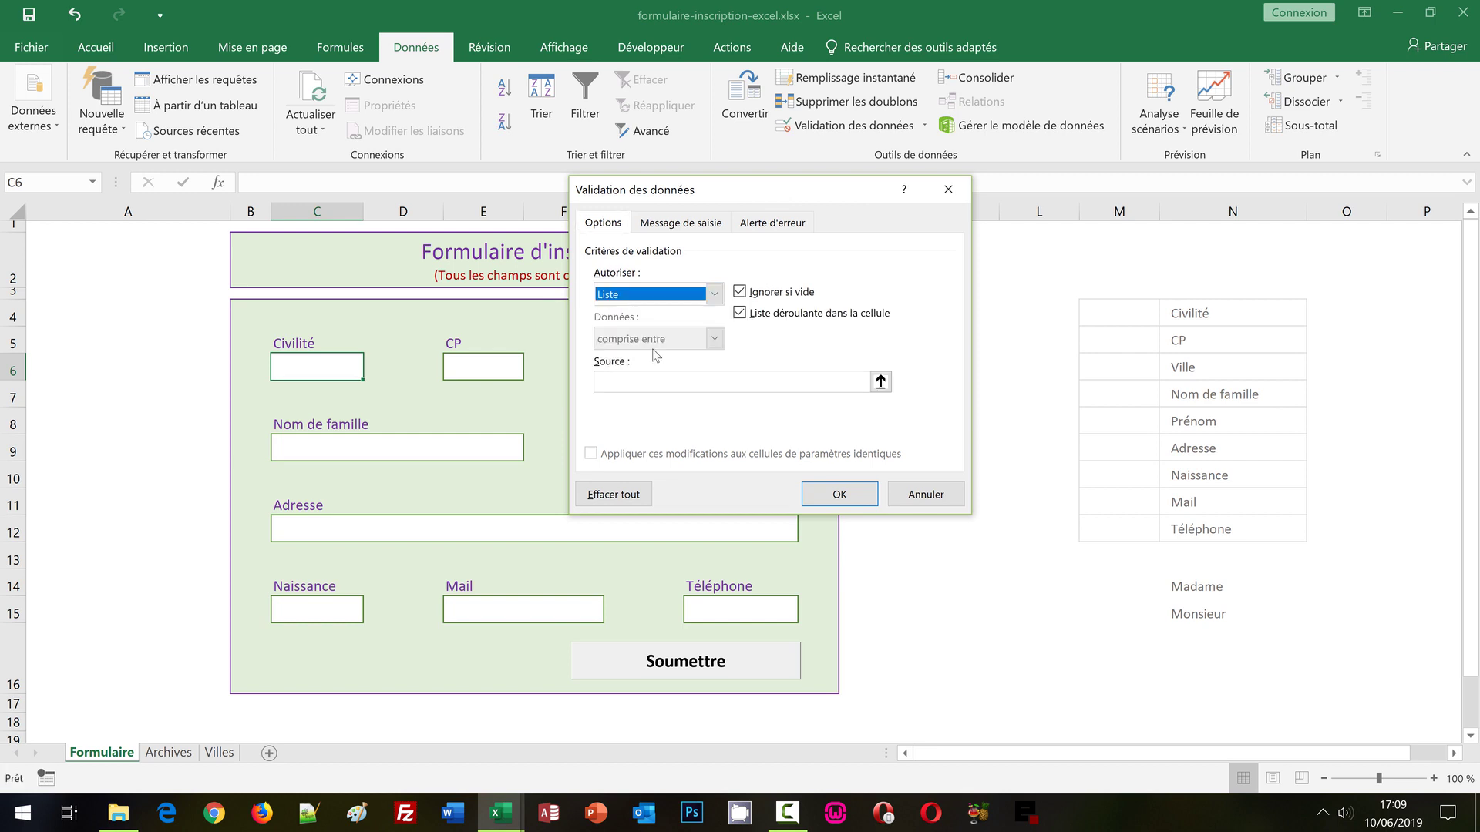
left_click(635, 381)
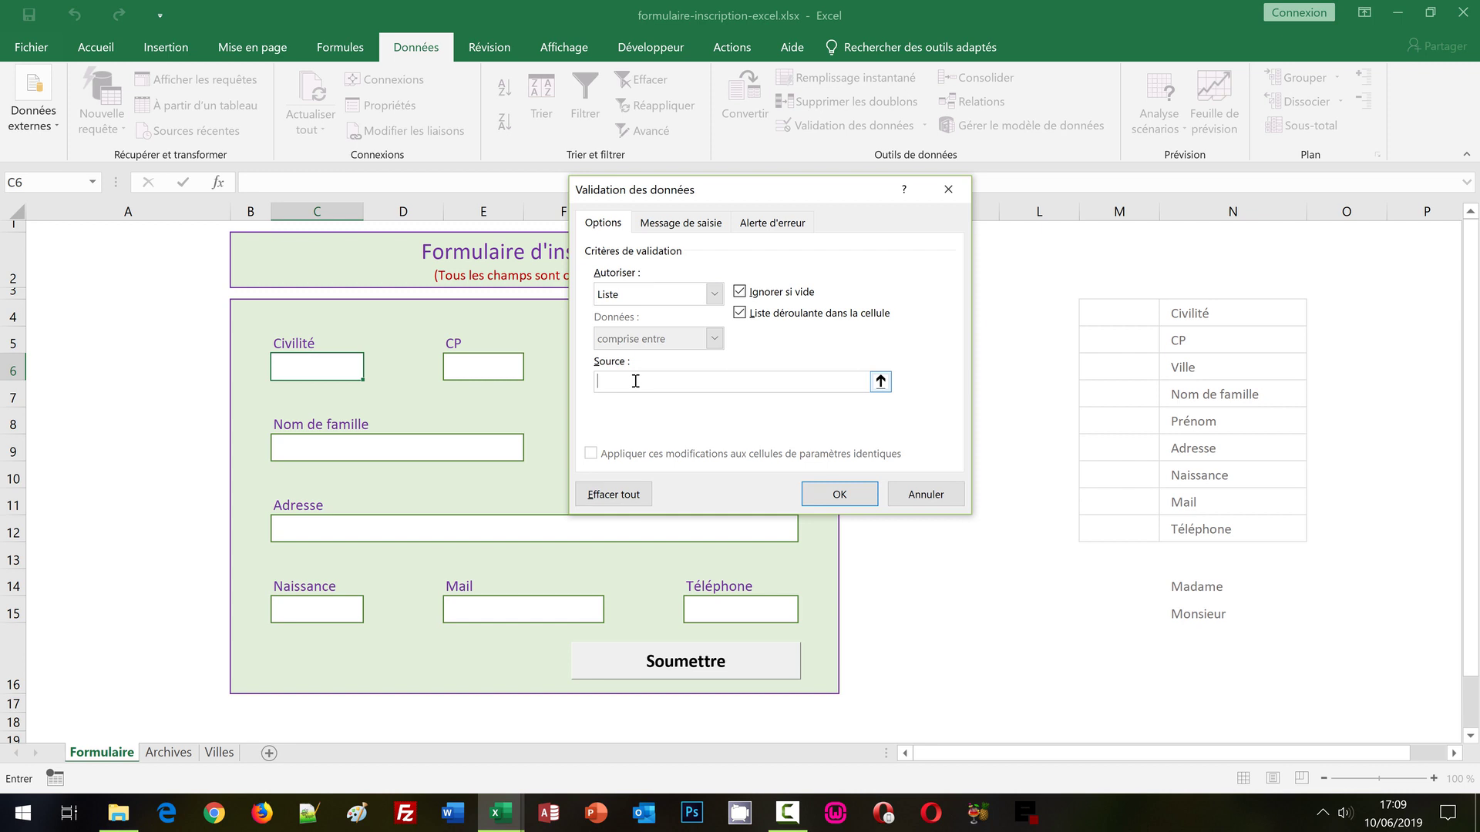
left_click(1193, 589)
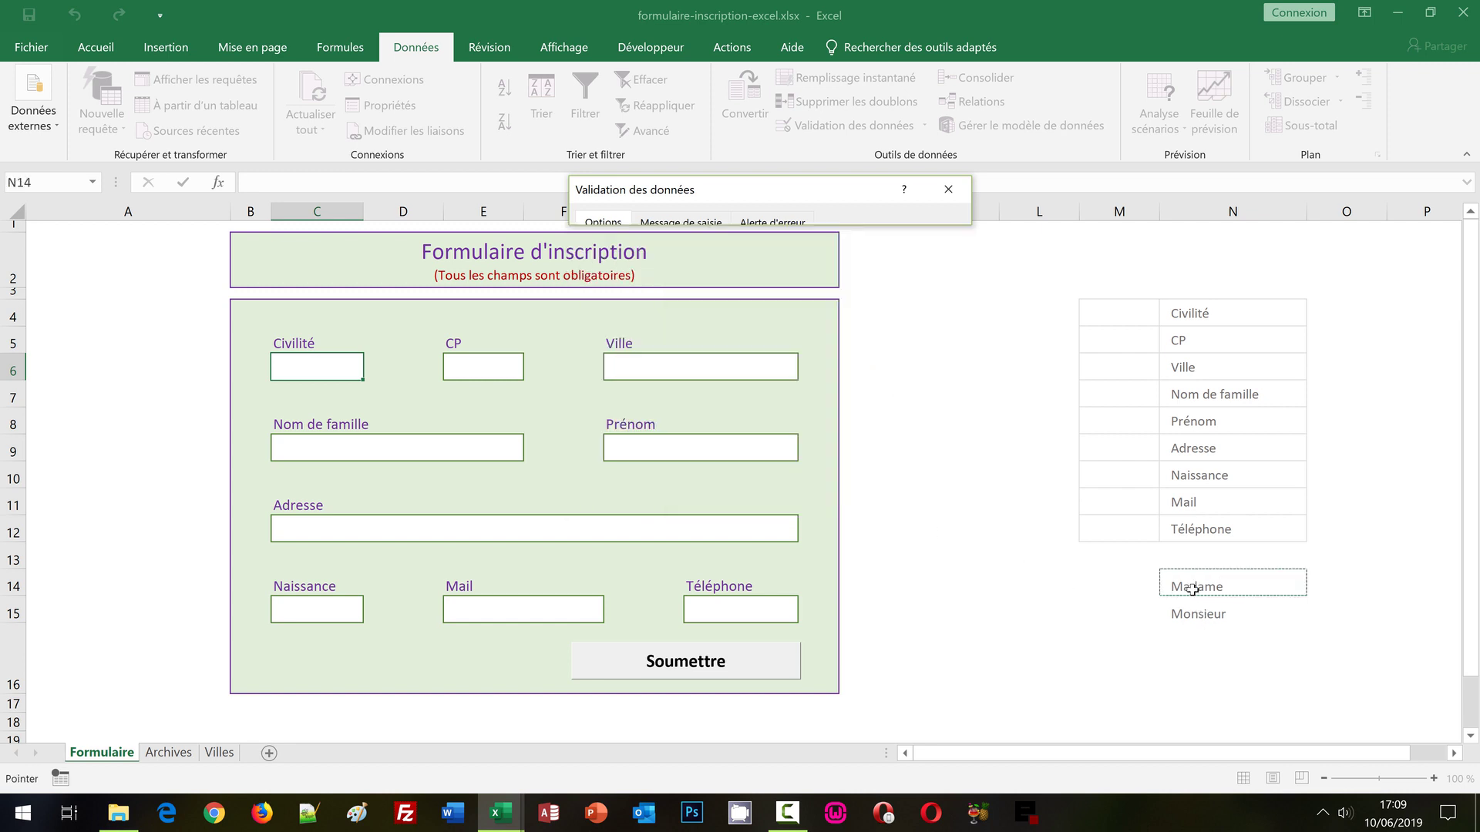
left_click_drag(1193, 589, 1193, 611)
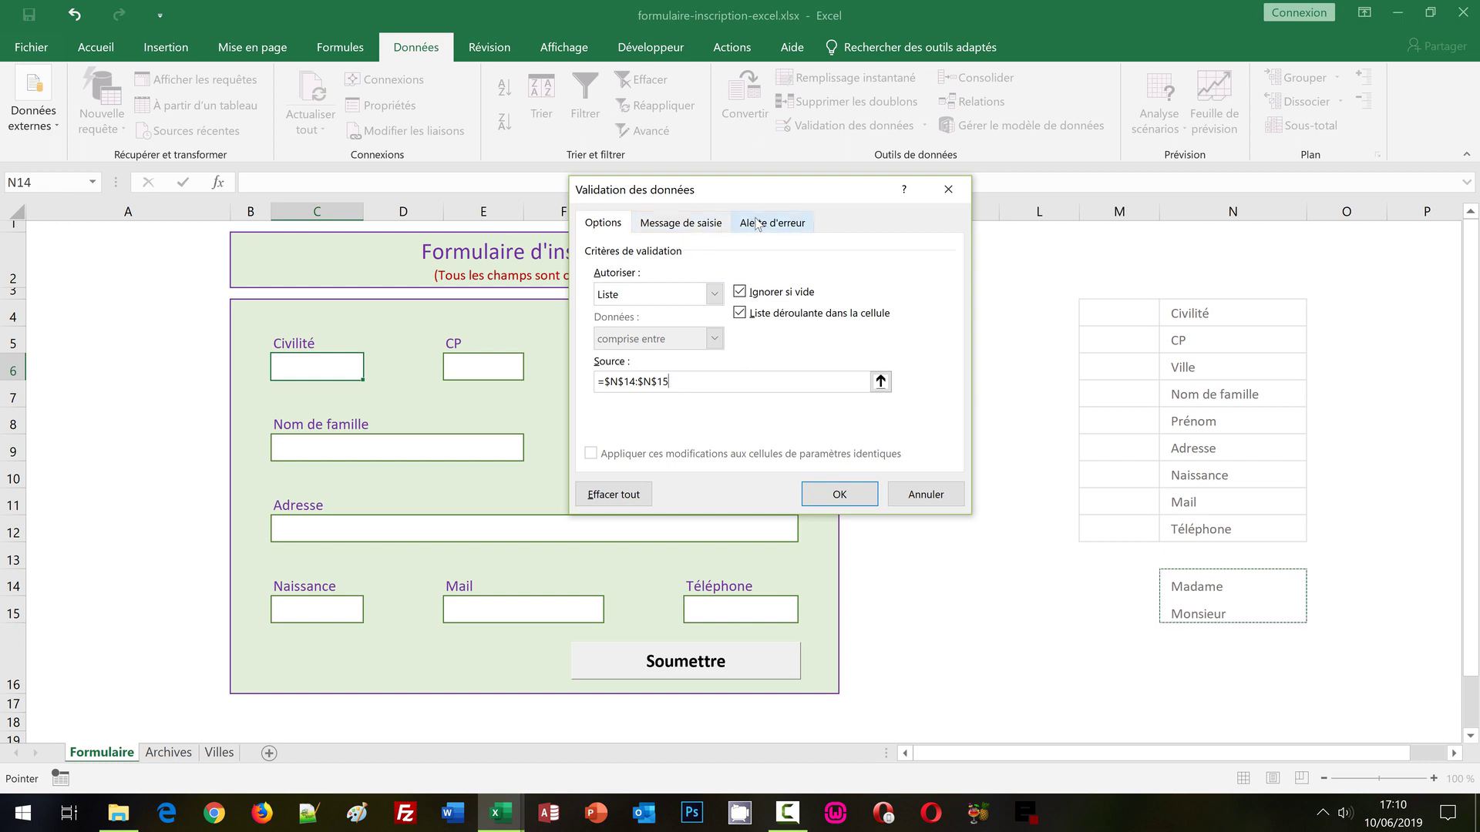
left_click(709, 225)
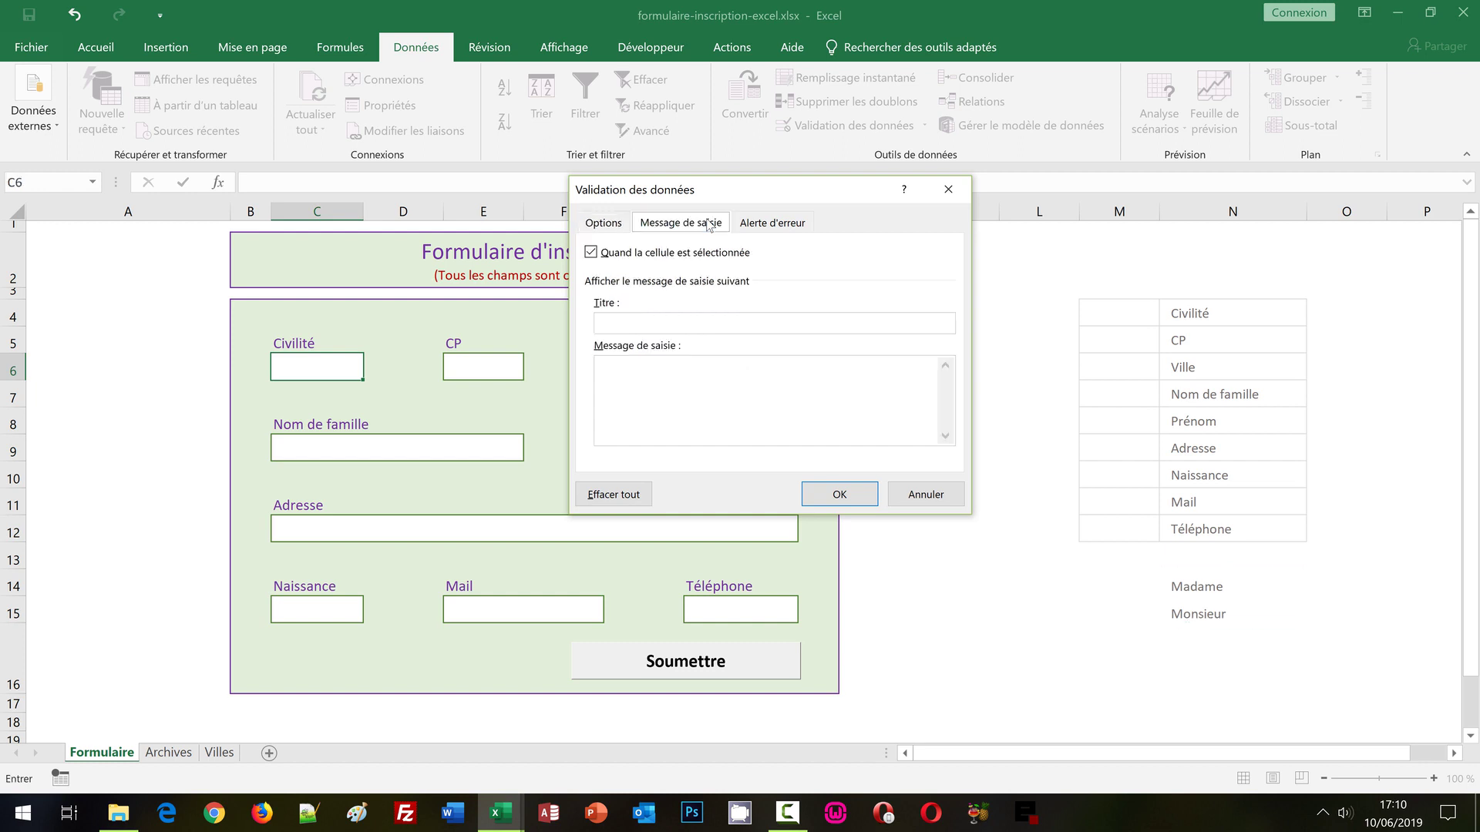
Enter the Civilité input message 'Madame ou Monsieur (Obligatoire)'.
left_click(687, 387)
type("Madame ")
type("ou Mon")
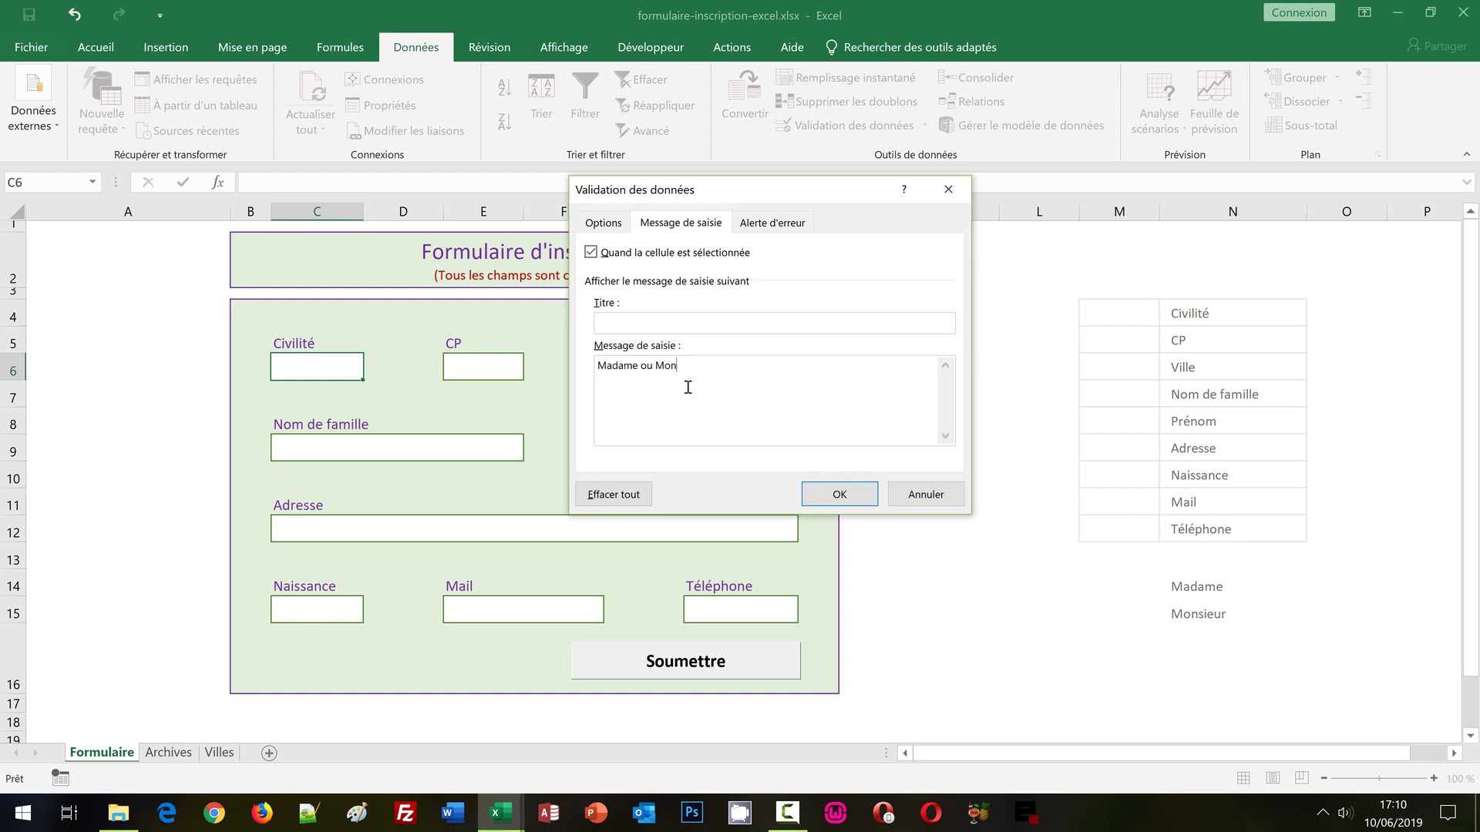
type("sieur (Ob")
type("ligatoire)")
left_click(770, 225)
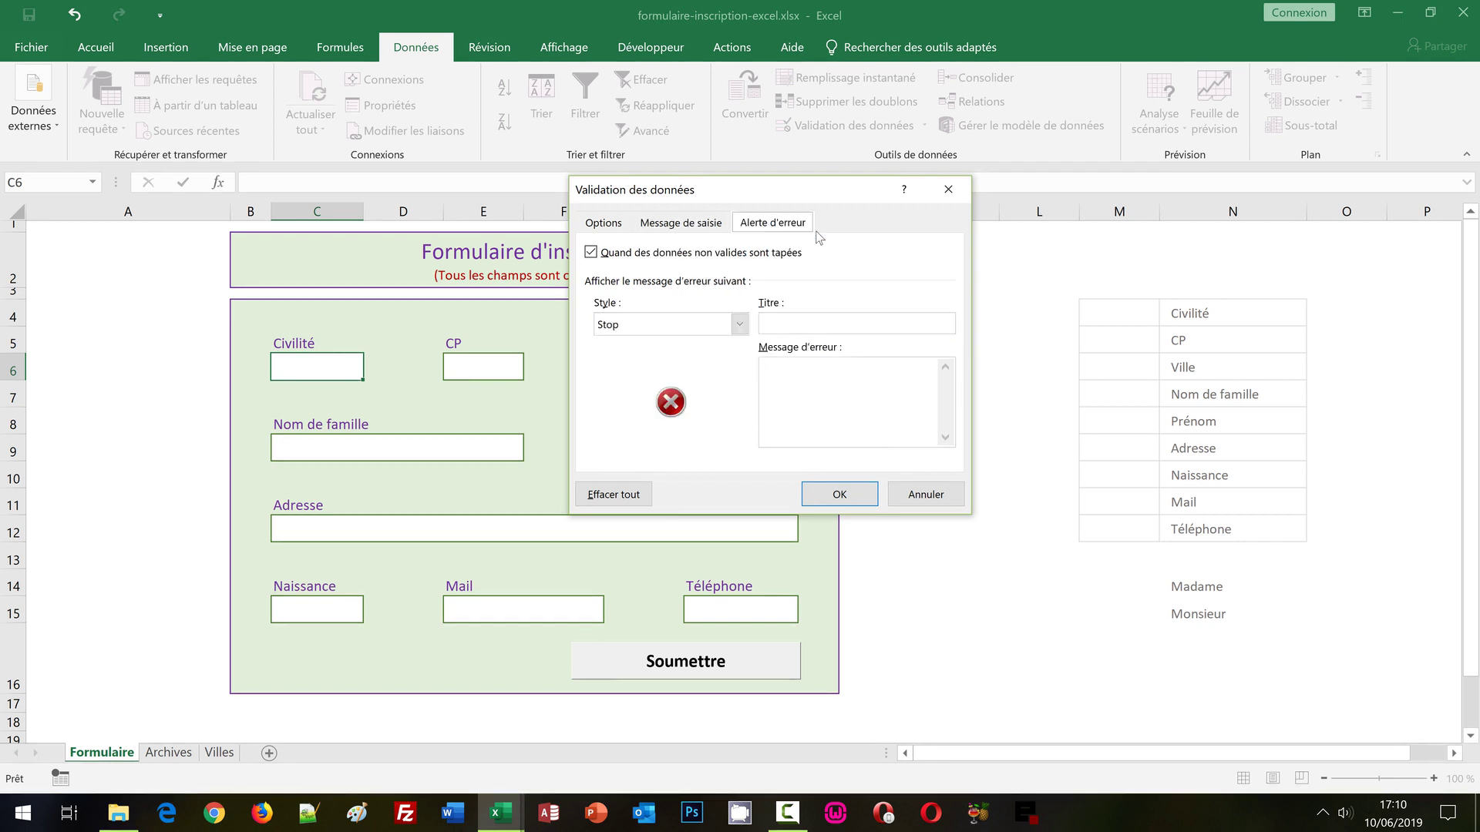
Add a Stop alert titled 'Attention' with 'L'information sur la civilité est requise', and confirm.
left_click(810, 326)
type("Attention")
type("L'informa")
type("tion")
type(" sur l")
type("a civilité")
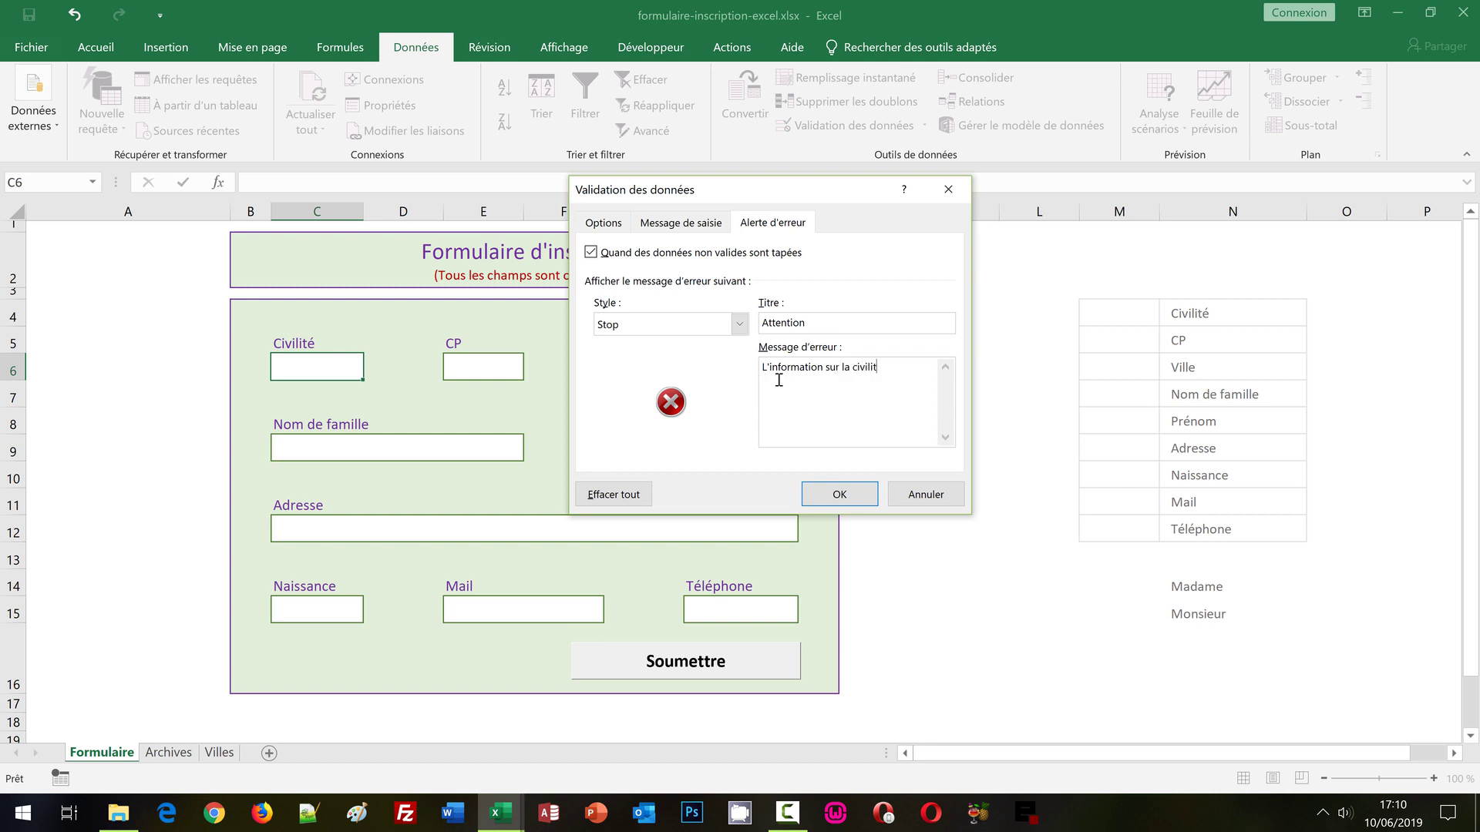
type(" est requise")
left_click(738, 324)
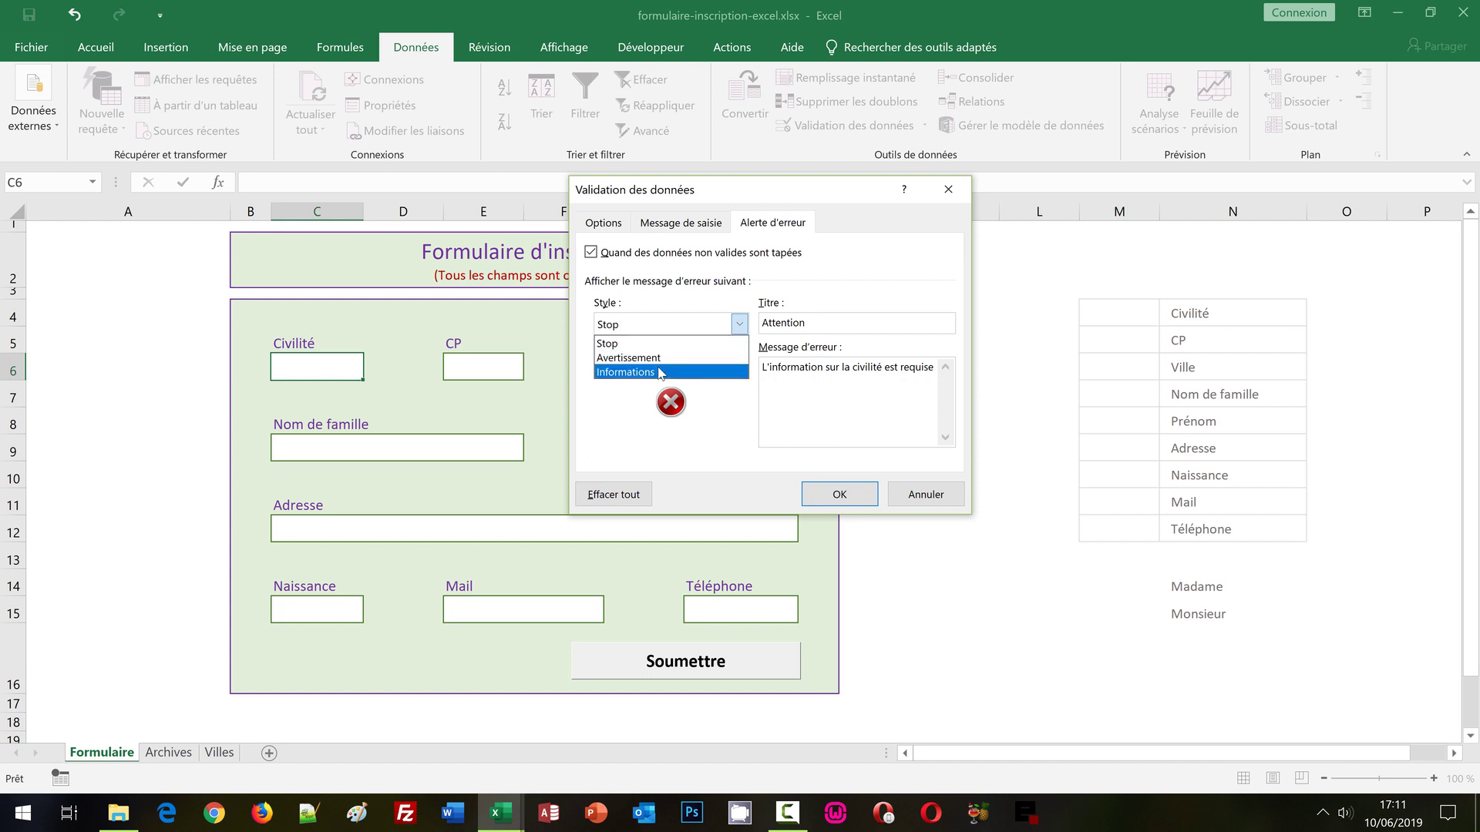
left_click(834, 192)
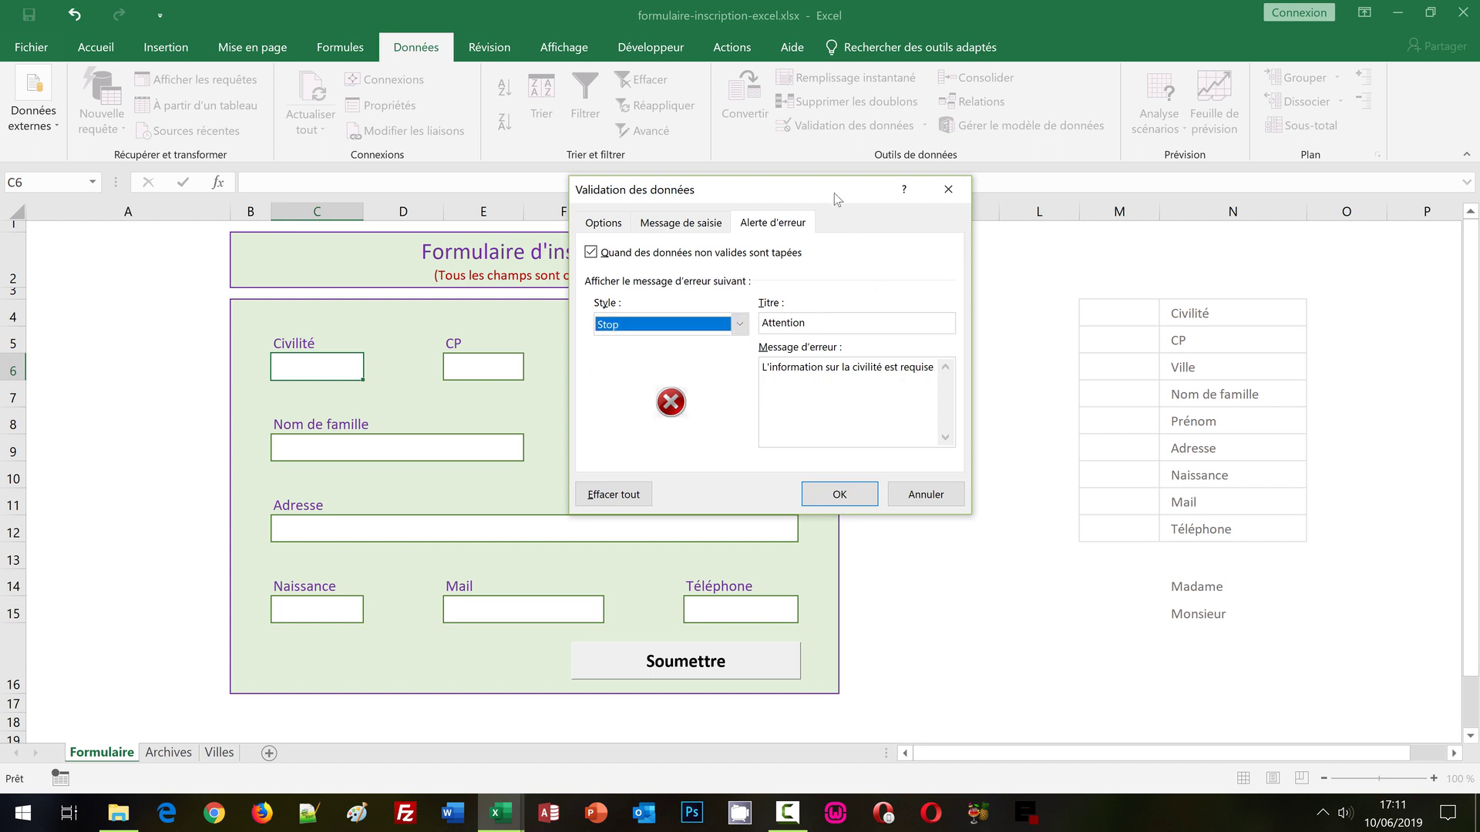
left_click(839, 494)
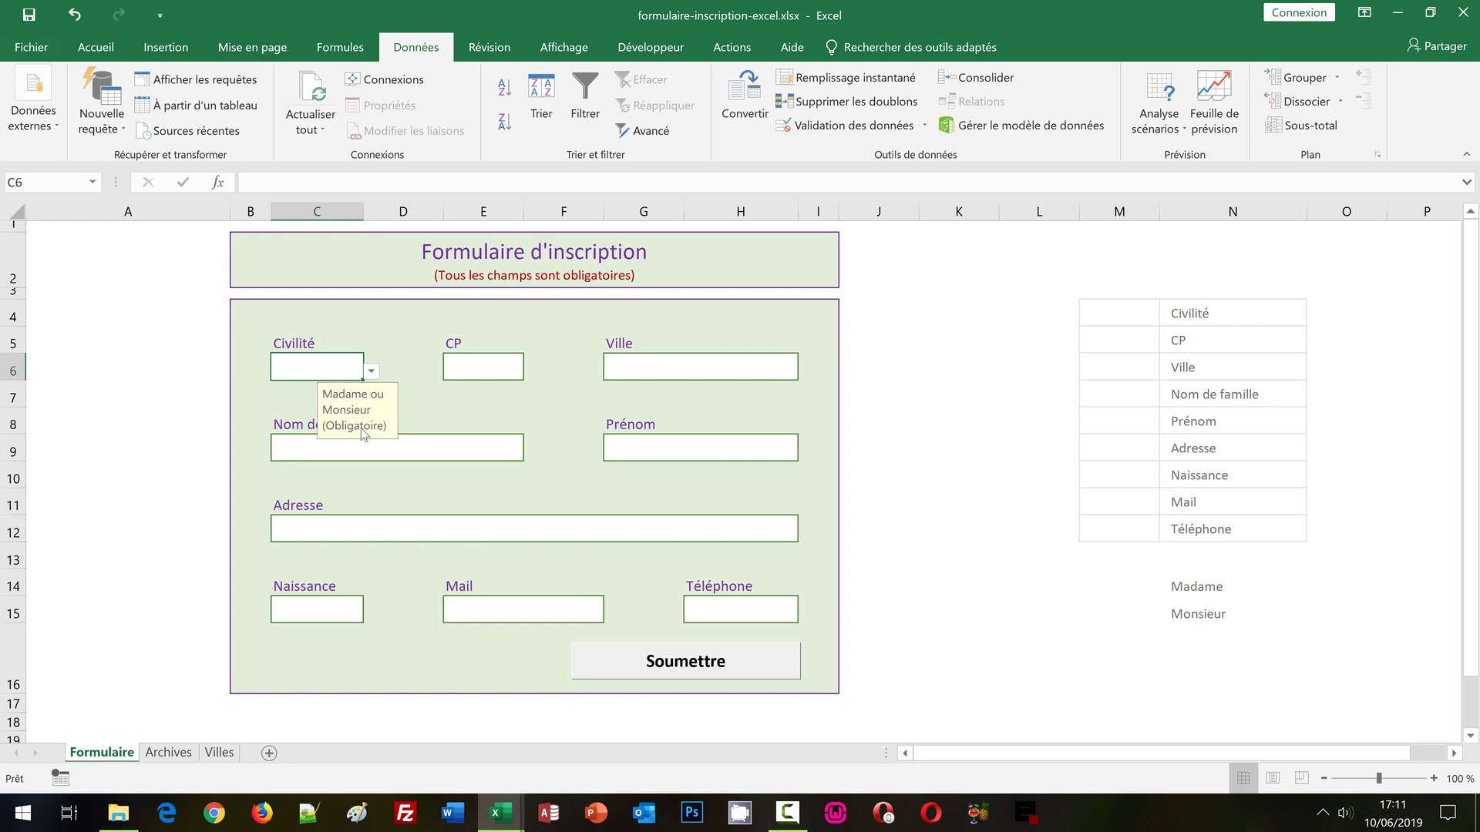
Test Civilité with the invalid entry 'Messieurs' and cancel the rejected value.
type("Messieurs")
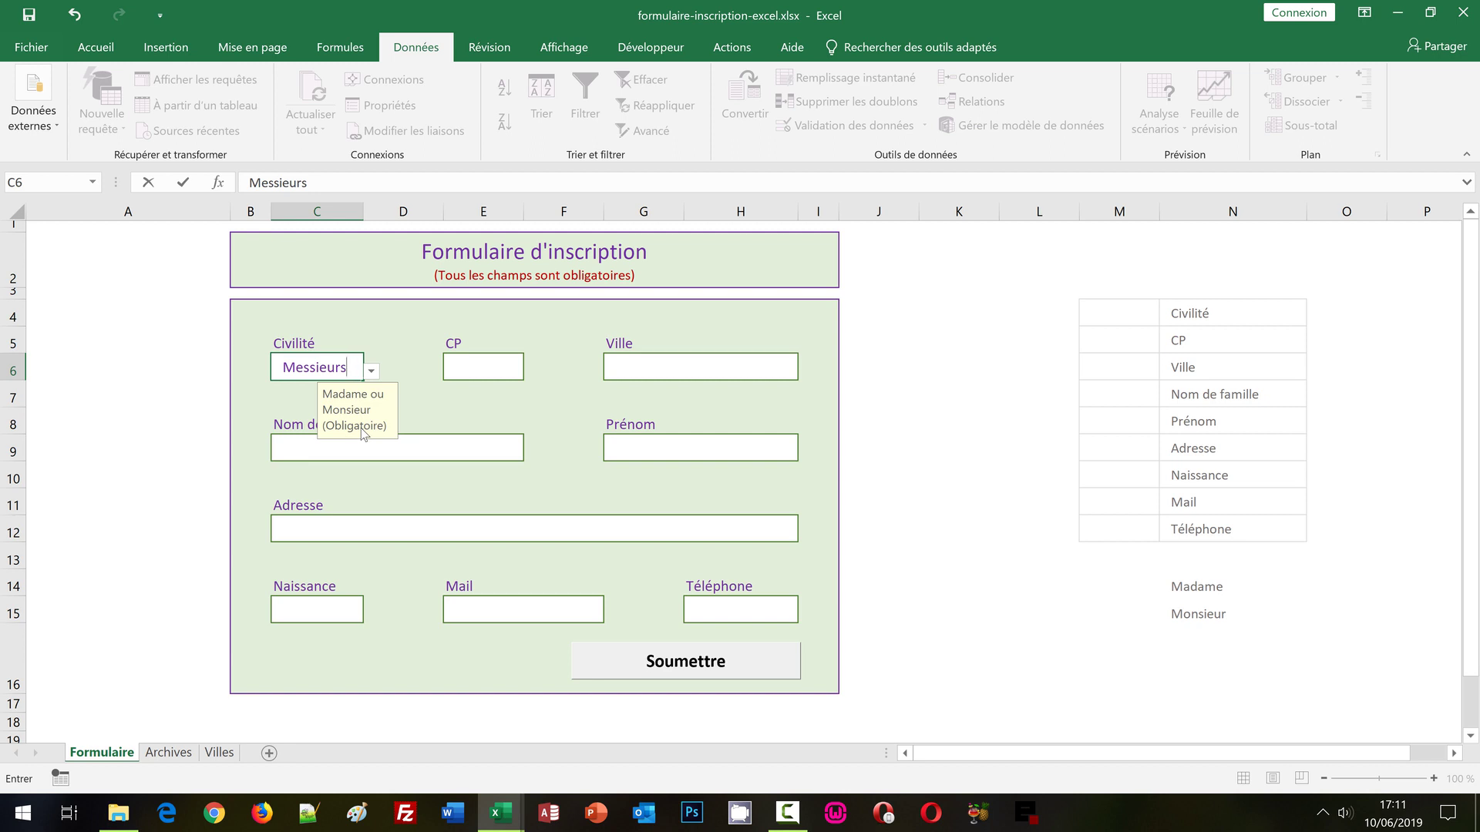
key("Return")
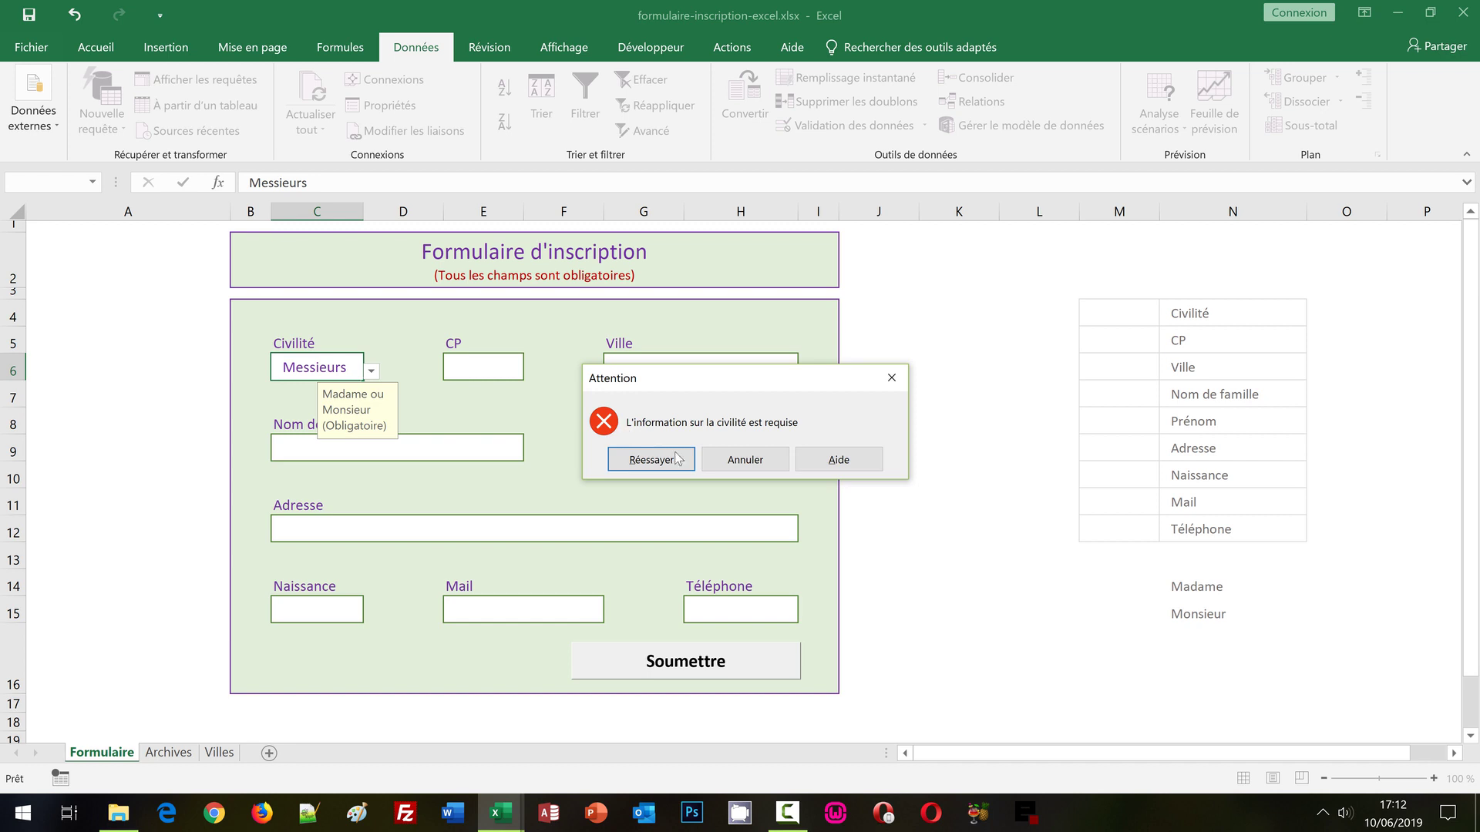
left_click(727, 460)
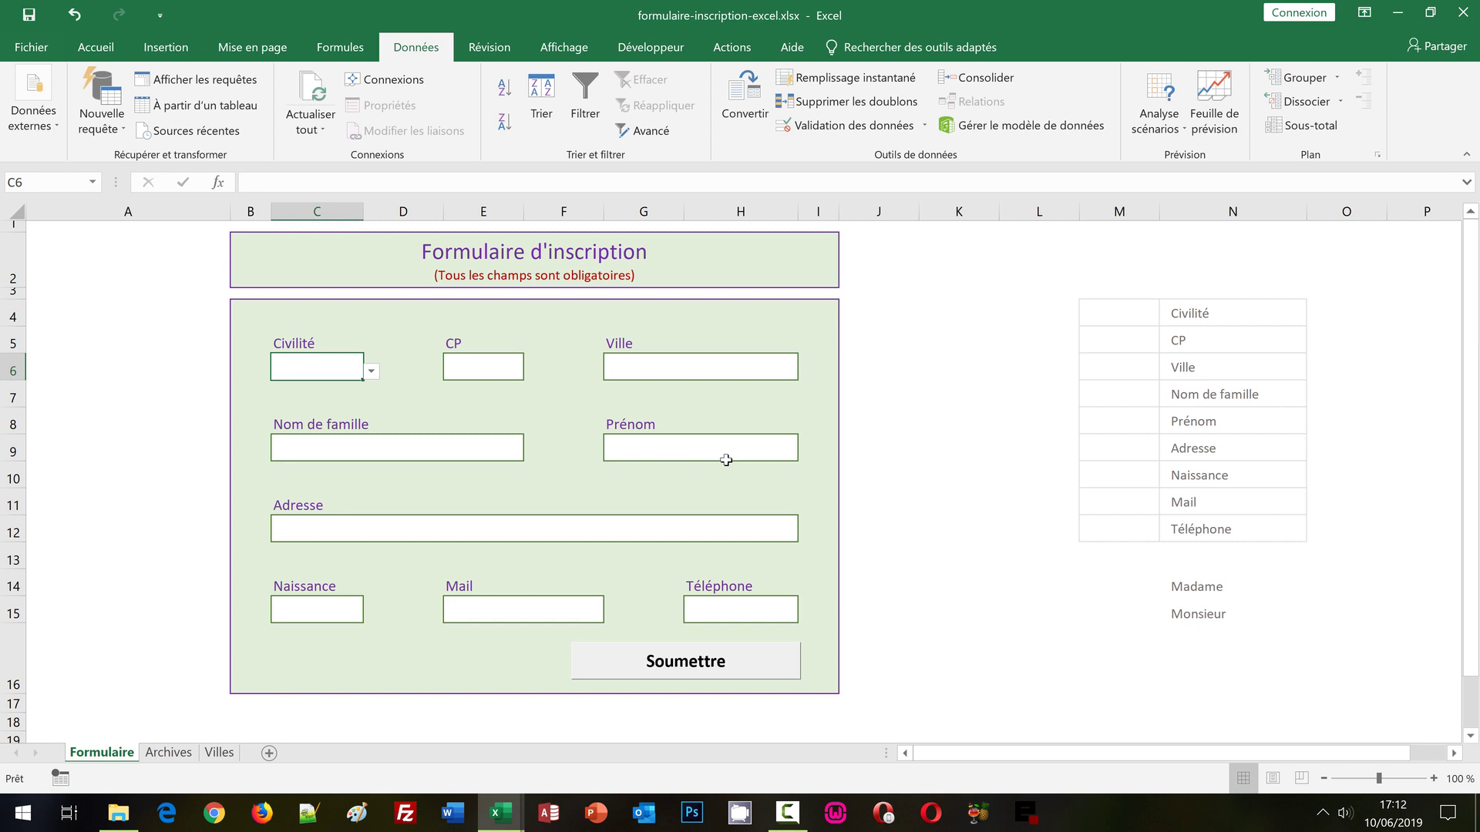
left_click(417, 344)
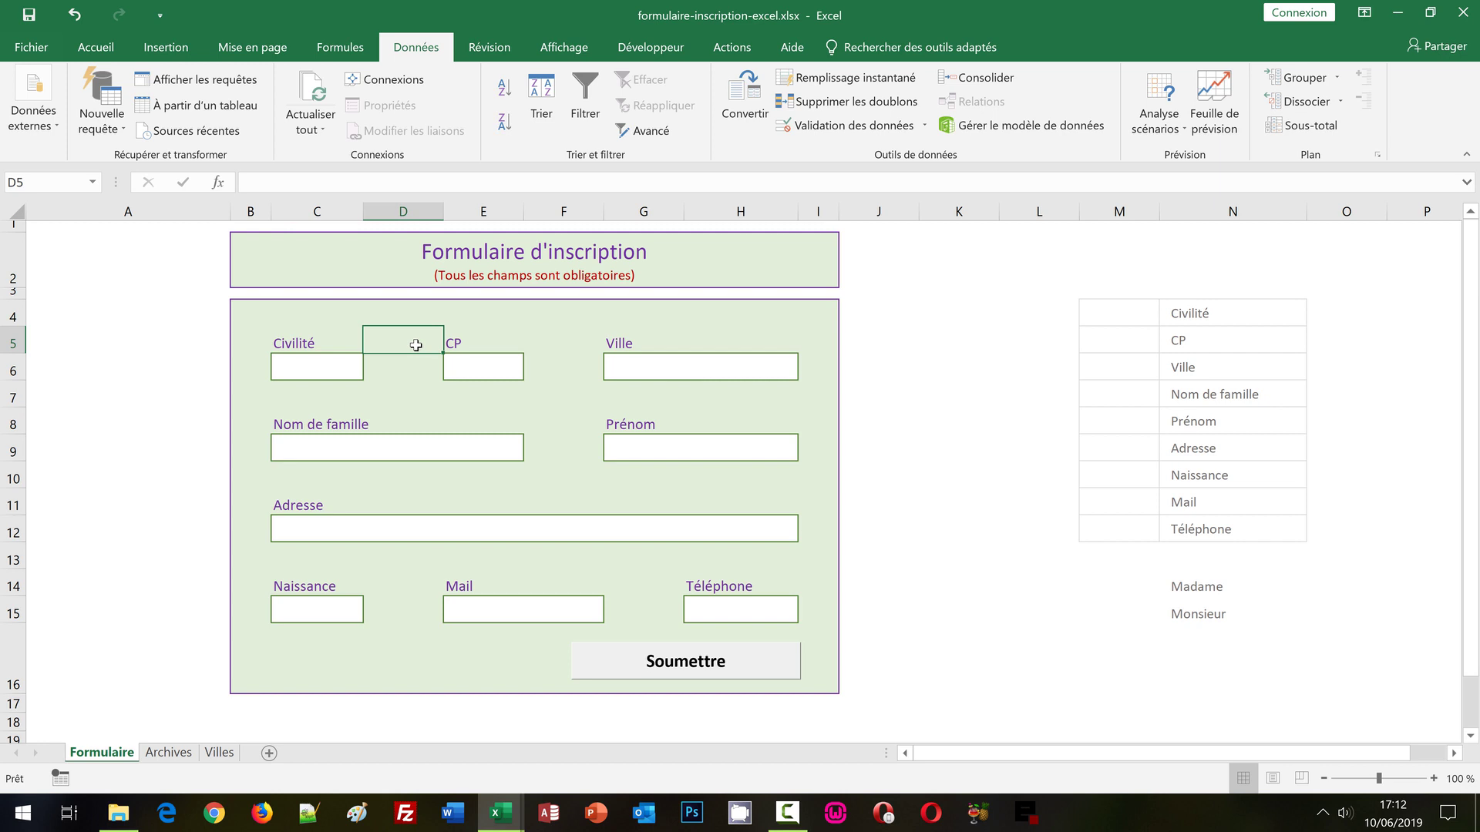
Choose Madame from the Civilité dropdown, then select the CP field.
left_click(326, 372)
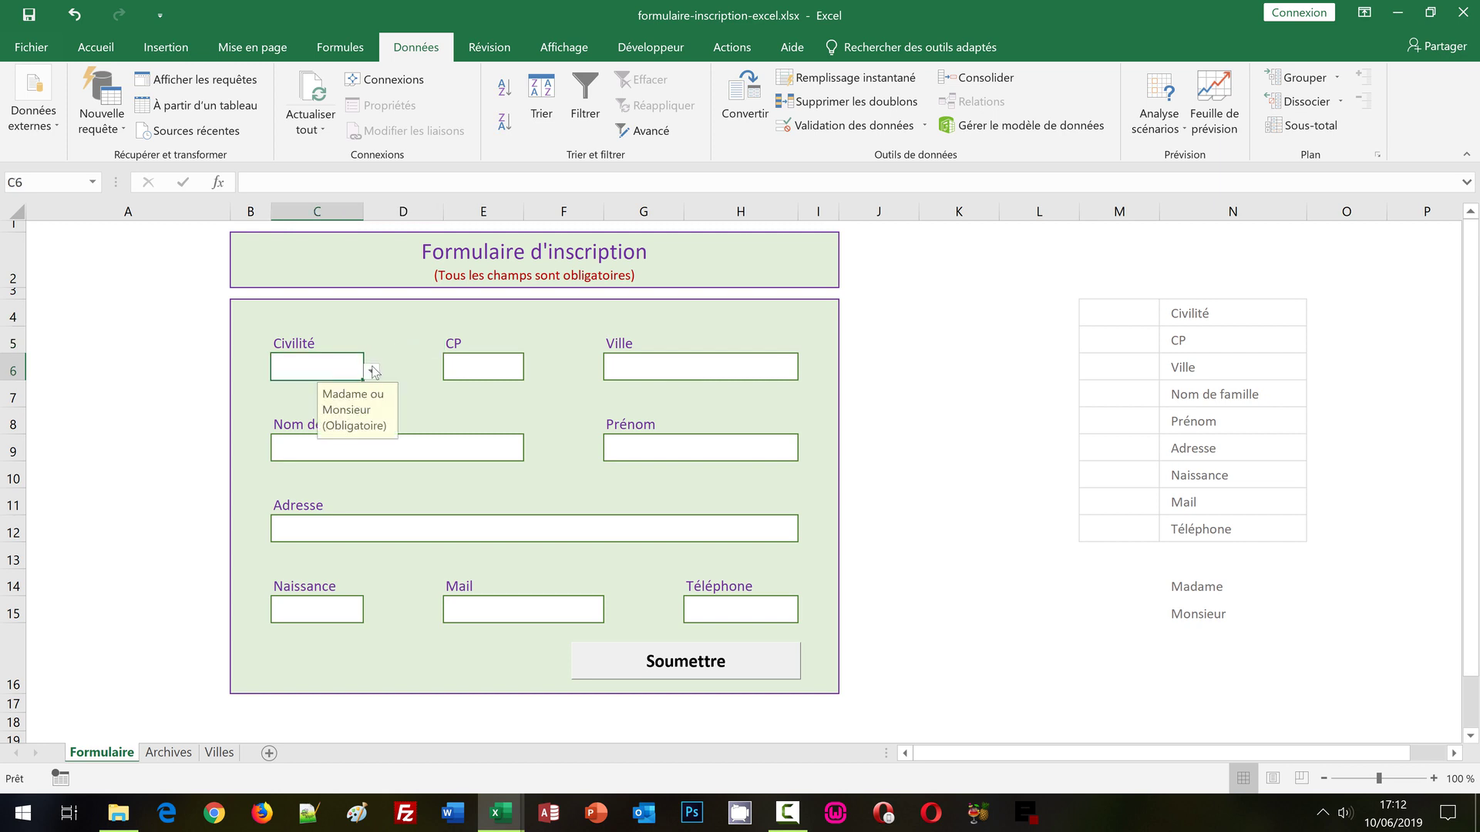
left_click(371, 371)
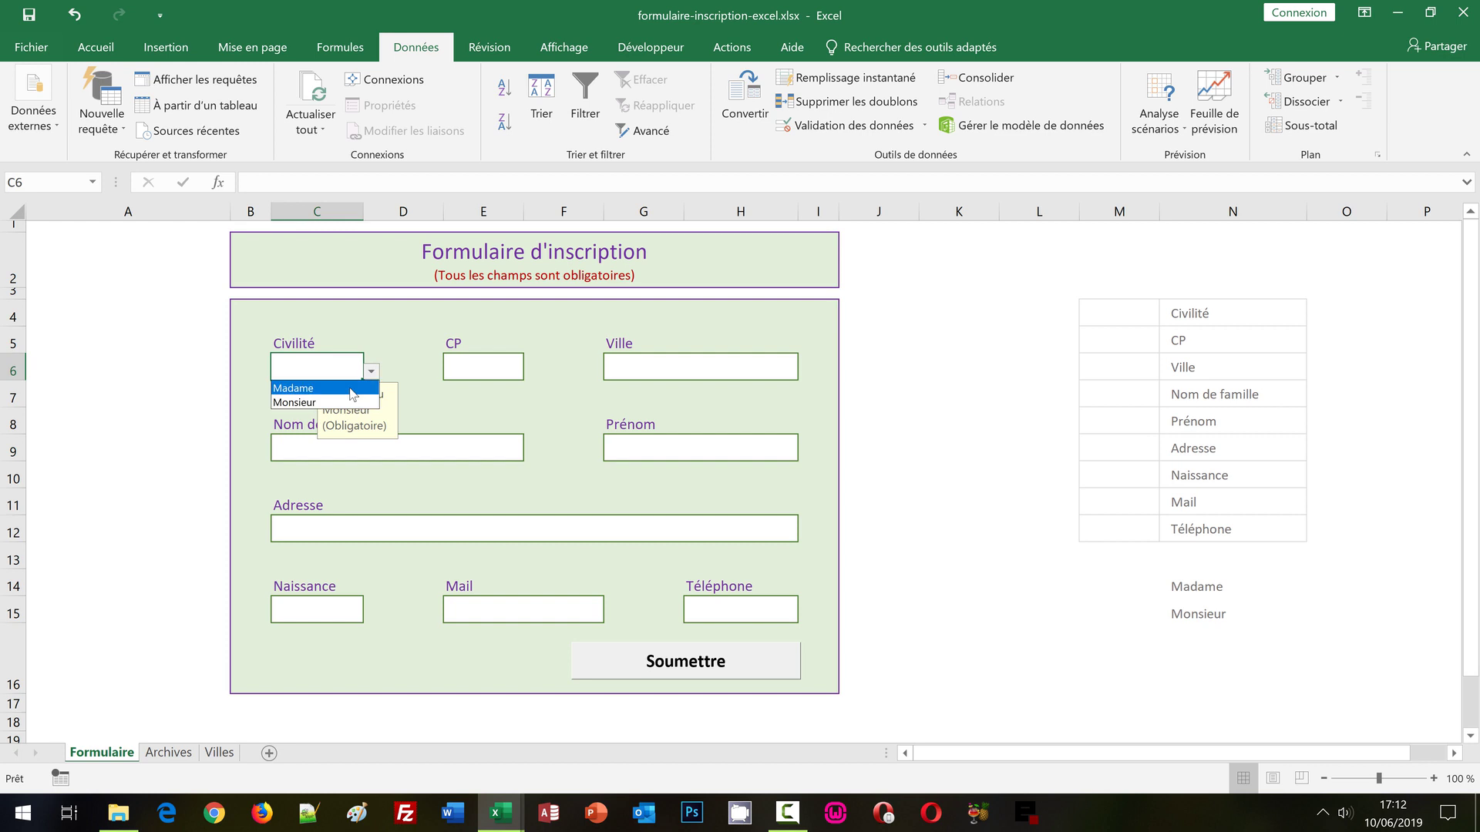
left_click(352, 389)
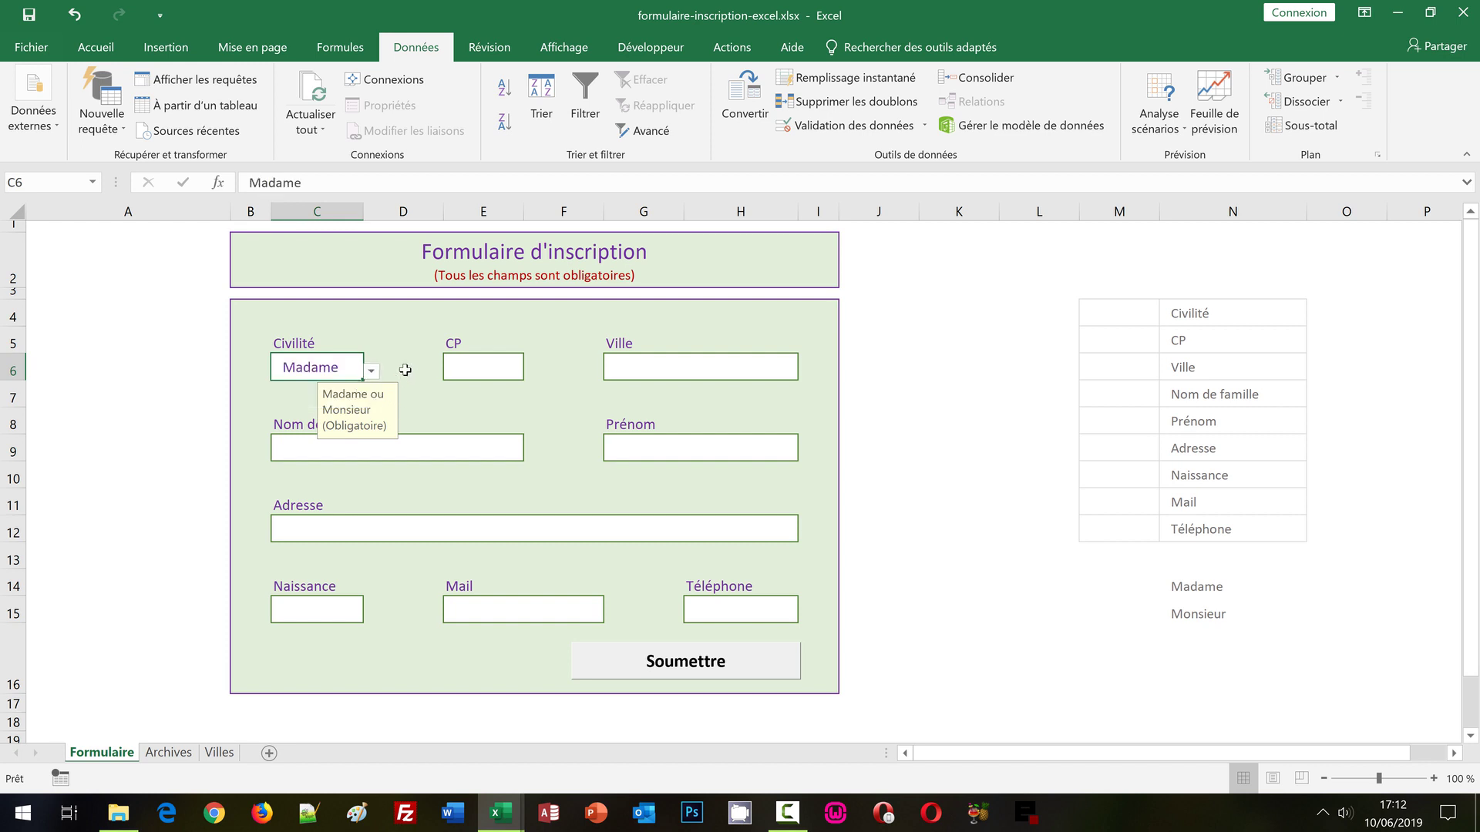
left_click(424, 347)
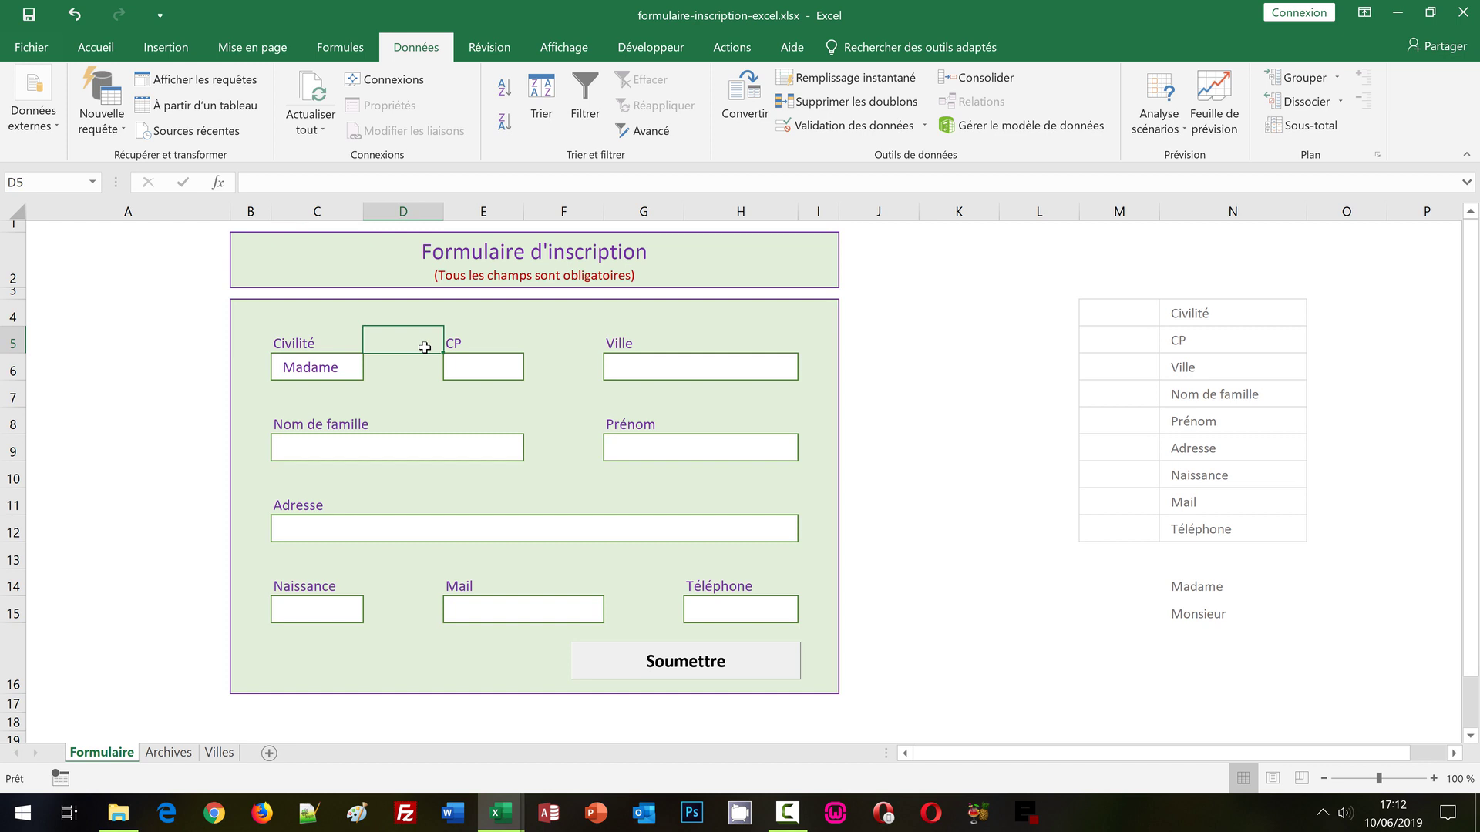
left_click(480, 370)
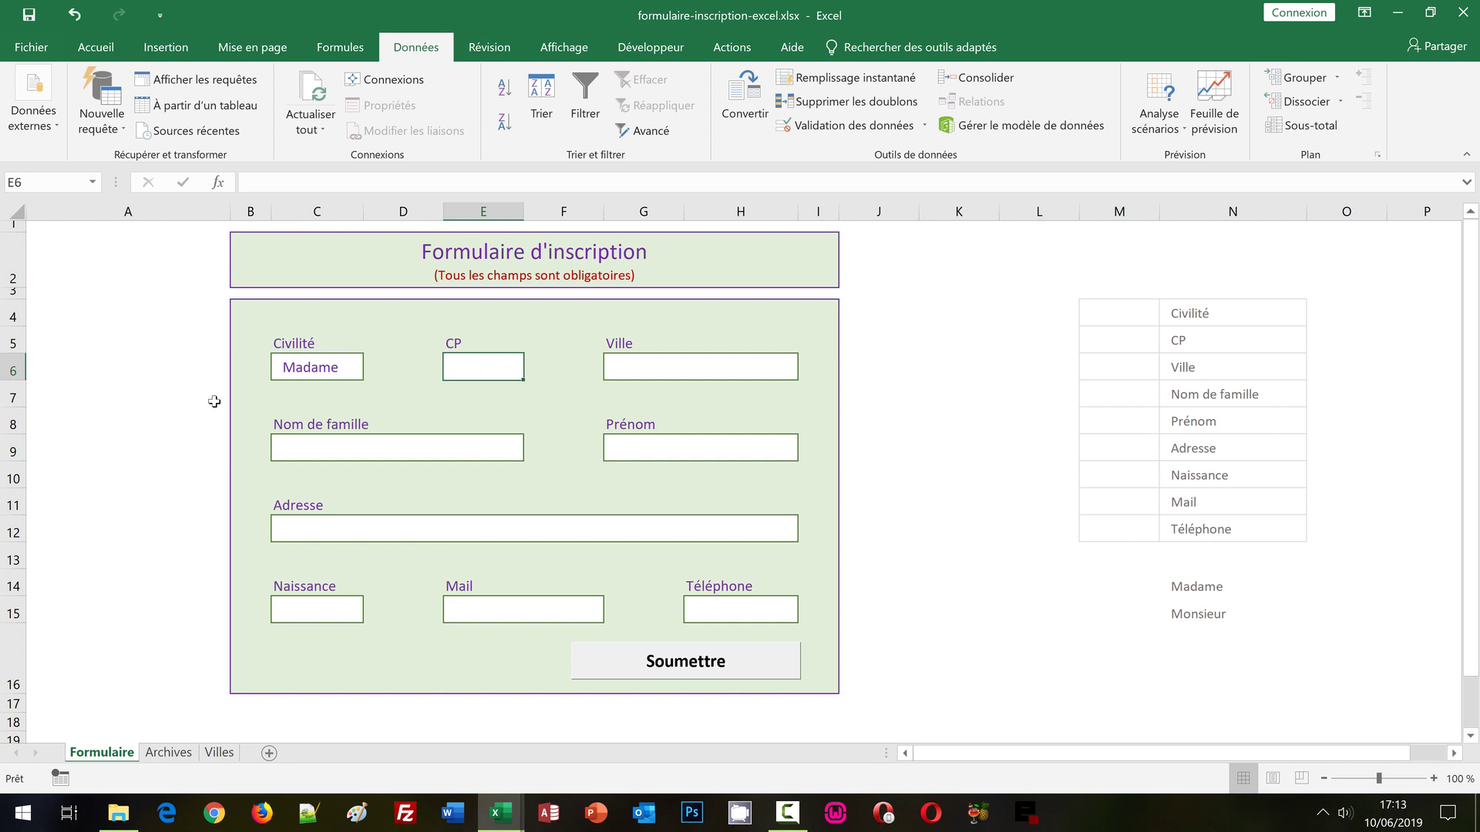
Open data validation for the CP cell E6 and set Autoriser to Personnalisé.
left_click(96, 47)
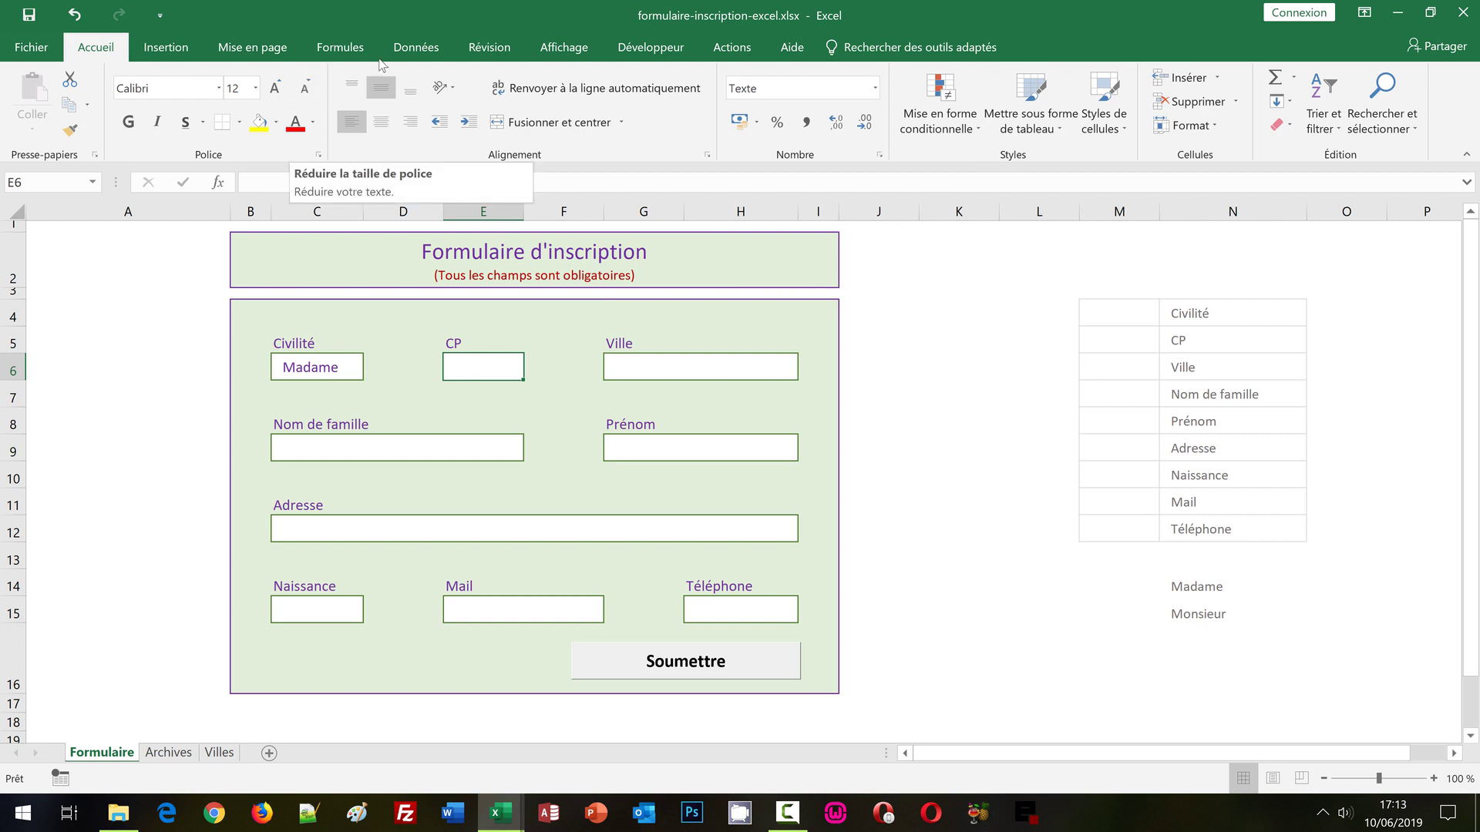
left_click(431, 51)
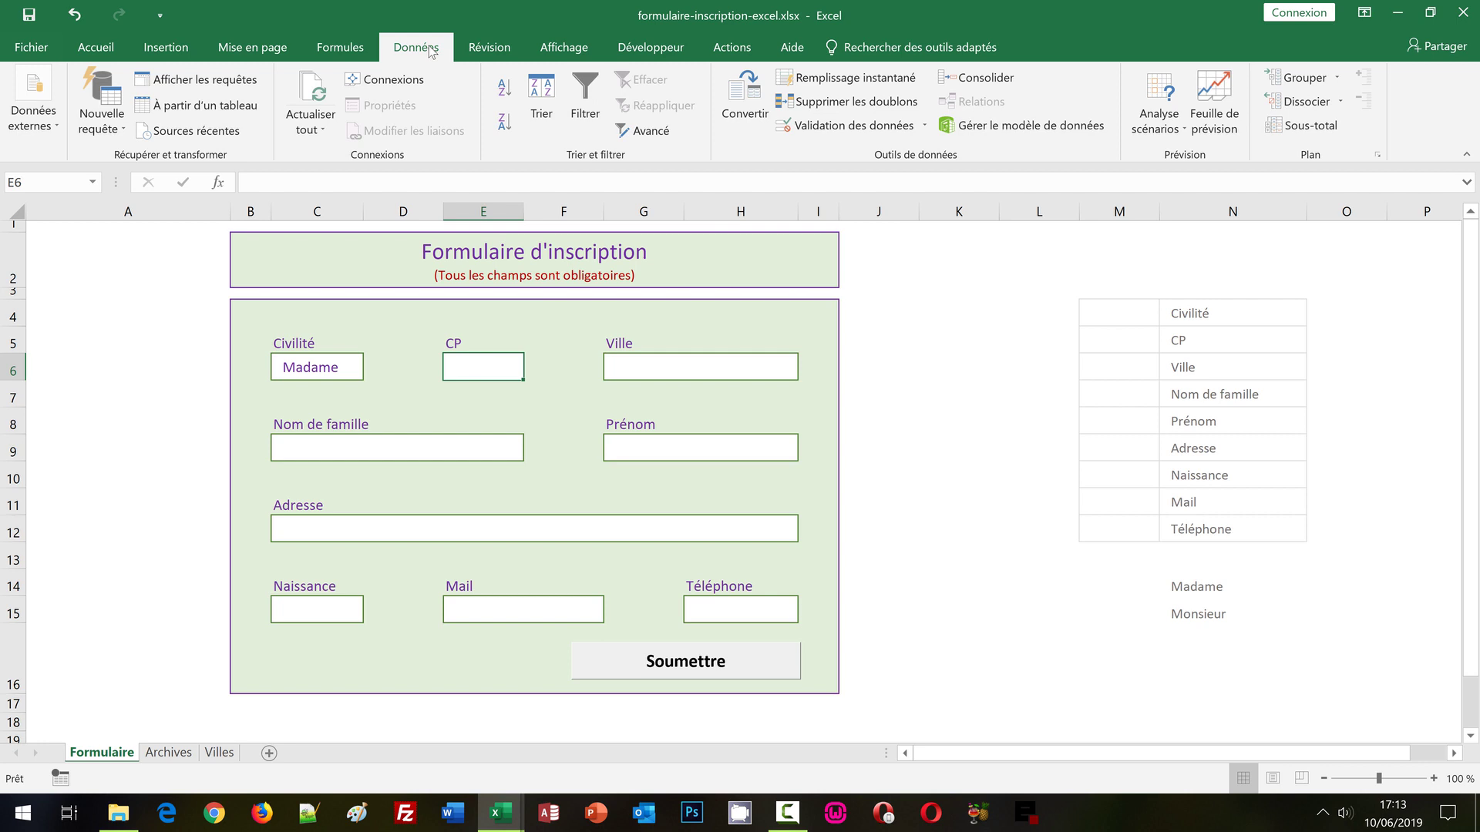
left_click(847, 126)
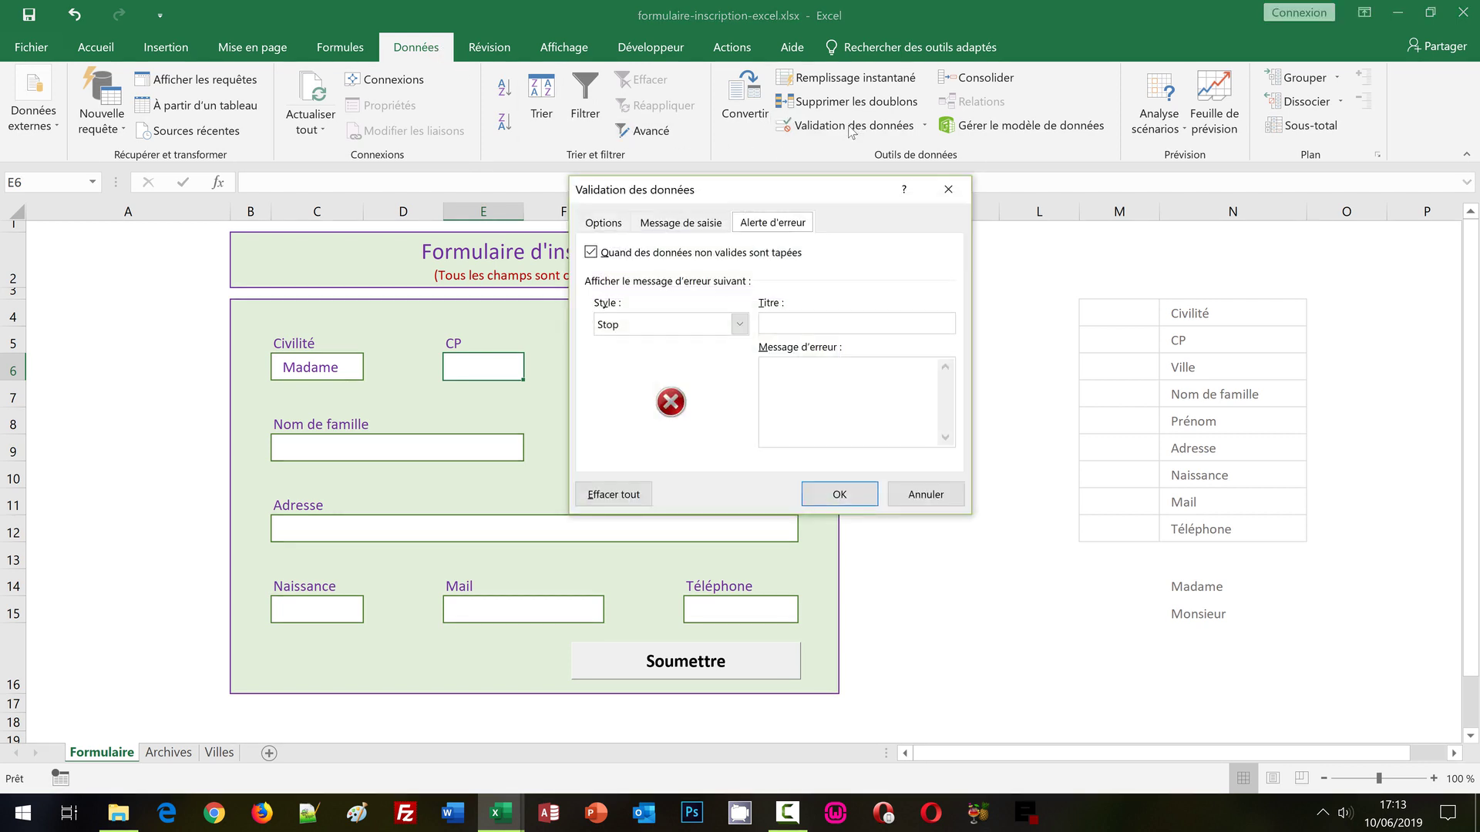
left_click(603, 224)
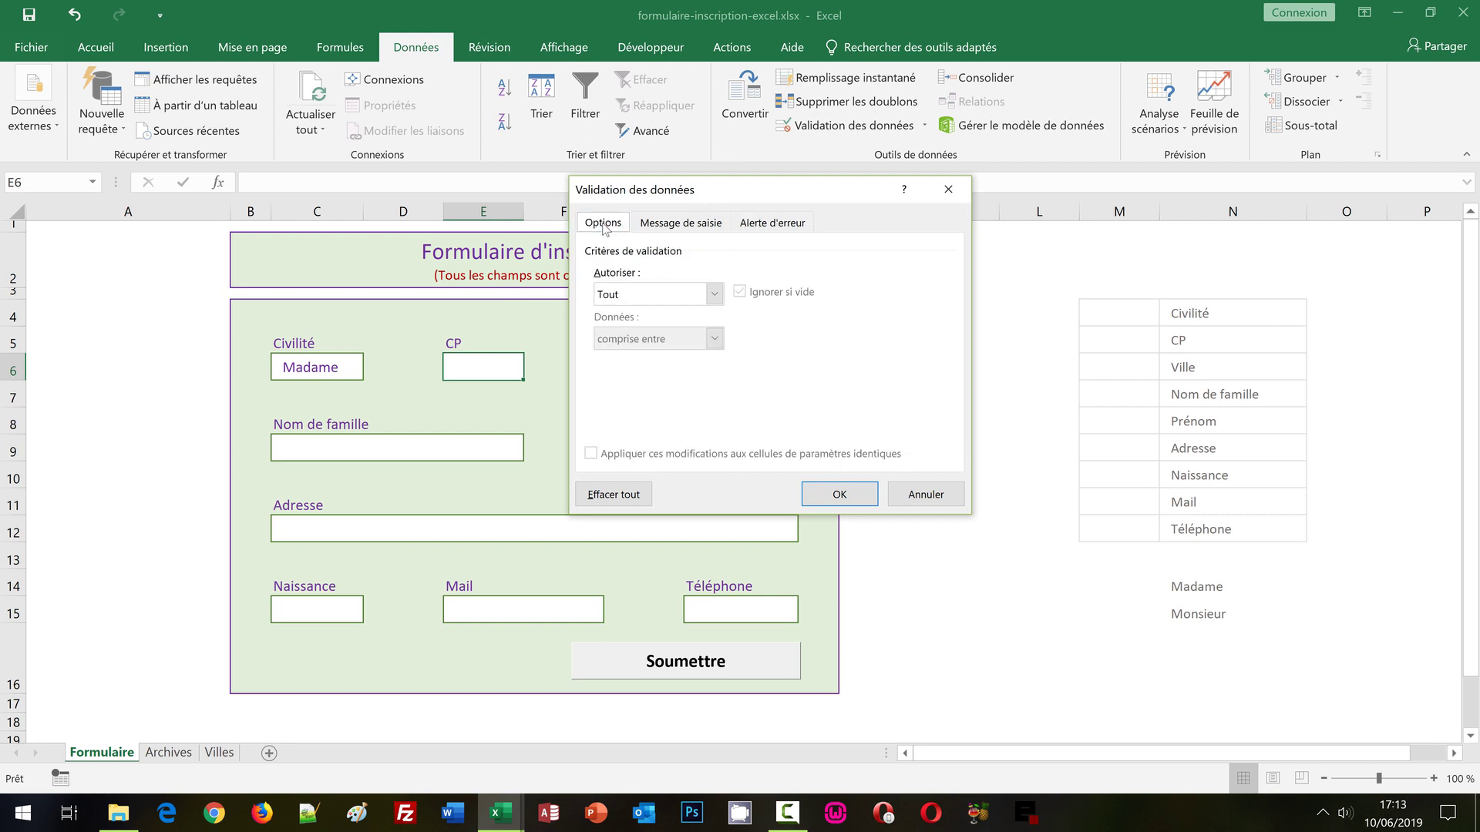
left_click(714, 294)
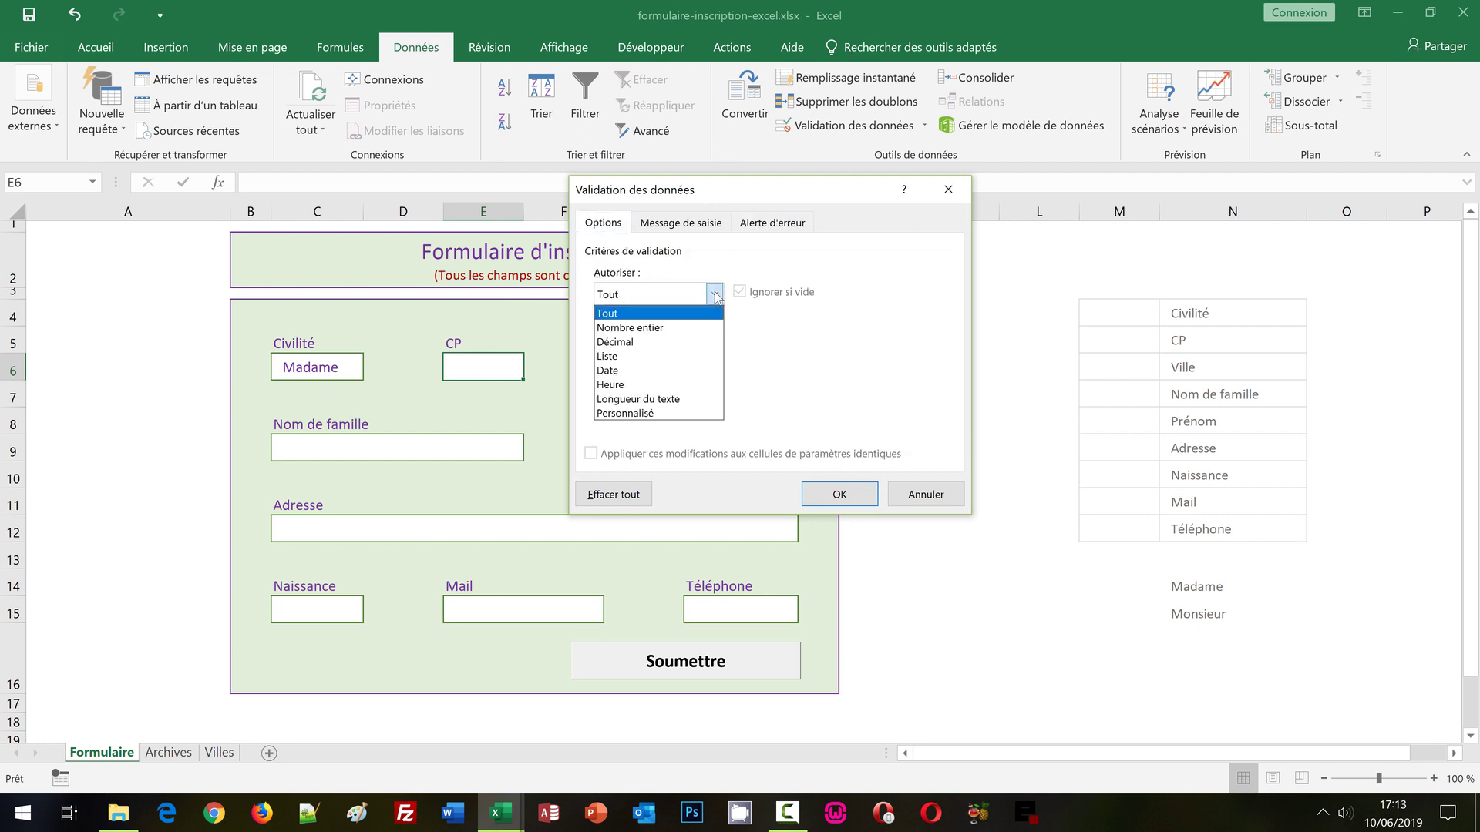
left_click(683, 413)
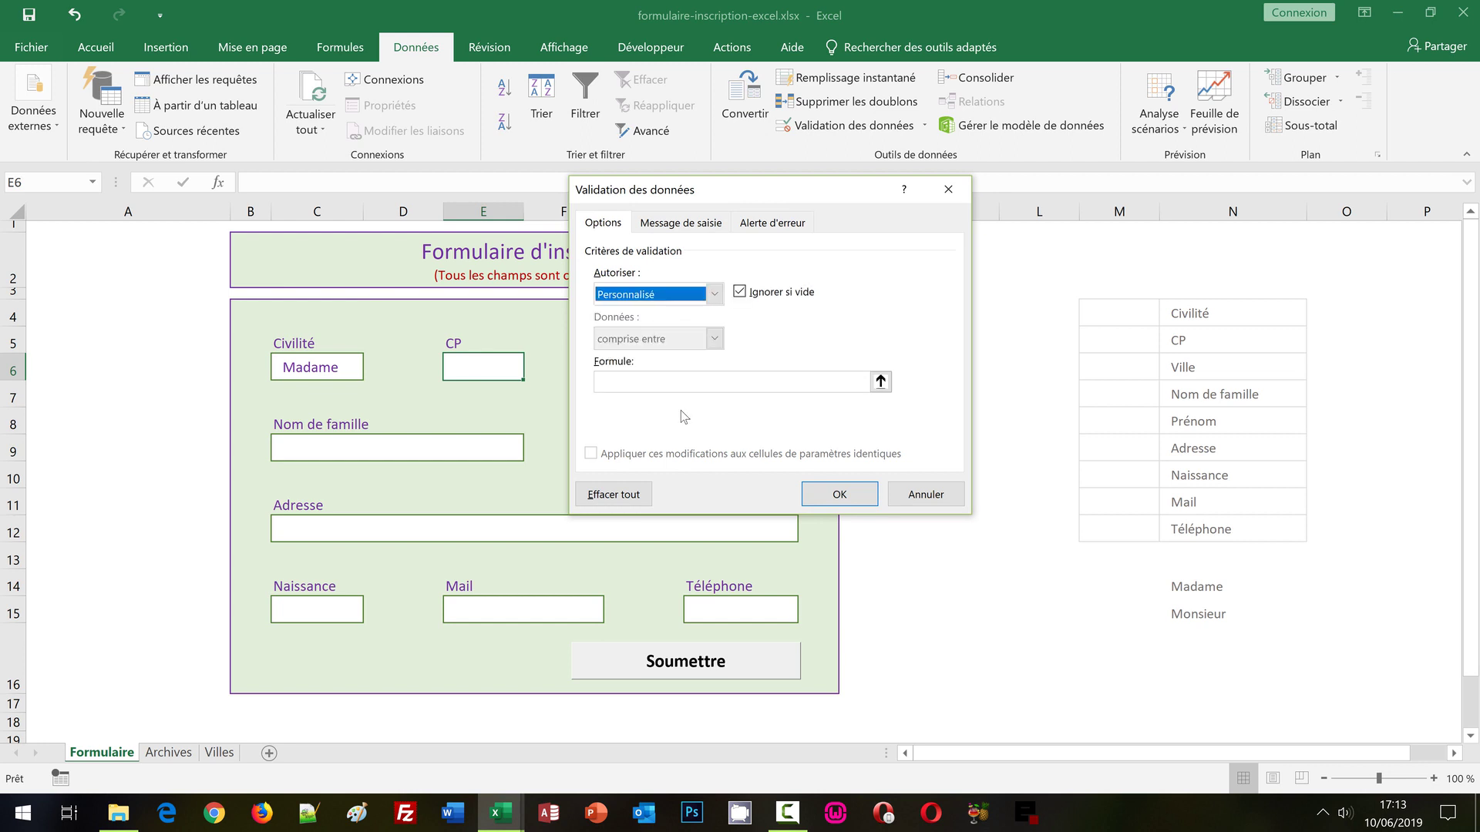
Begin the CP custom validation formula with =Et(EstErreur(Cnum( in the Formule box.
left_click(635, 383)
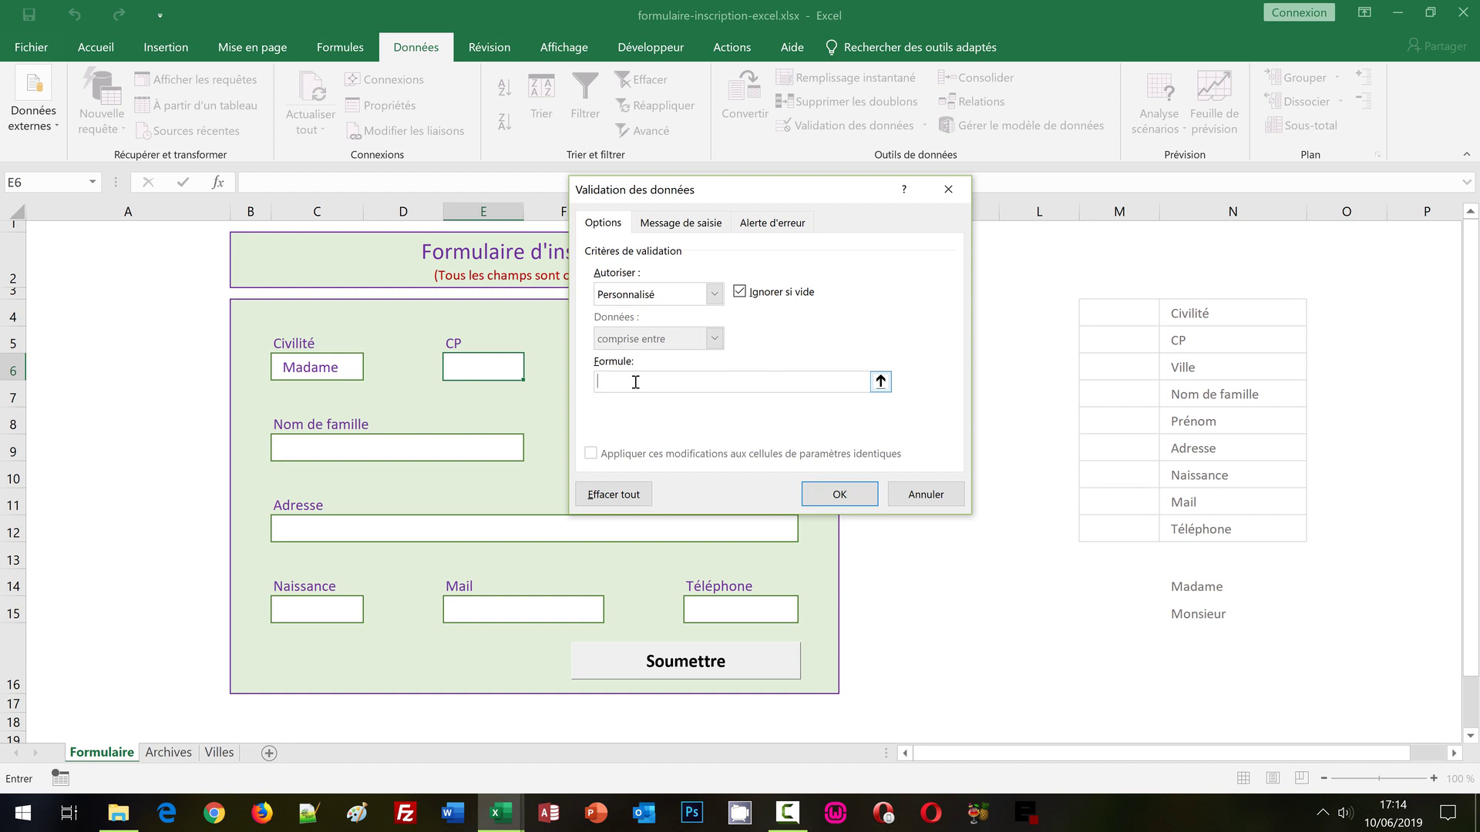
type("=")
type("Et")
type("EstE")
type("rreur")
type("(")
type("CNum")
type("(")
Complete the CP formula as =Et(EstErreur(Cnum(E6))=Faux;NbCar(E6)=5).
left_click(480, 364)
type(")")
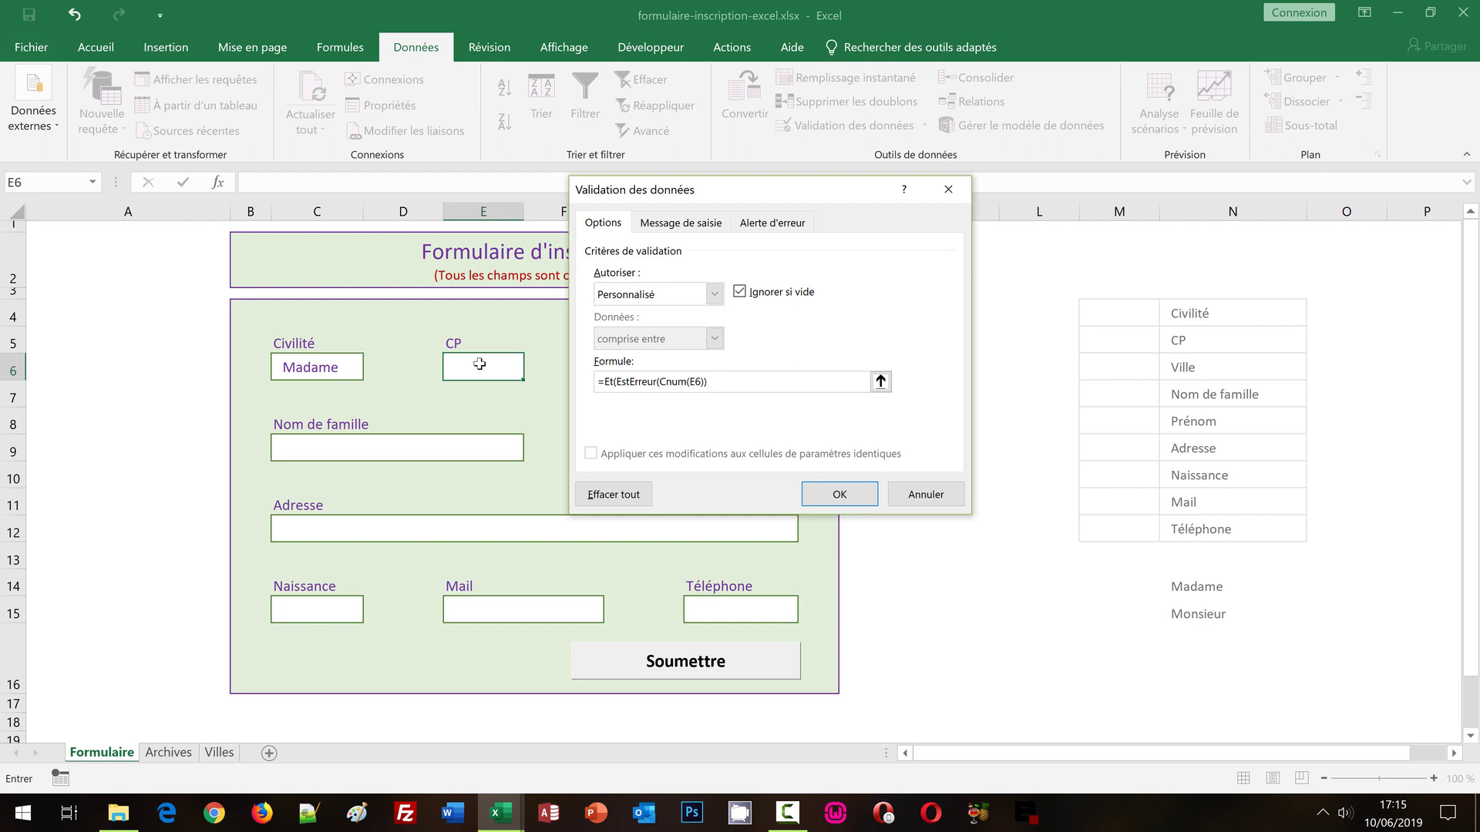
type("F")
type("aux")
type(";")
type("N")
type("bCar(")
left_click(474, 362)
type(")")
type("=")
type("5")
Enter 'Code postal, 5 chiffres obligatoires' as the CP field's input message.
left_click(683, 225)
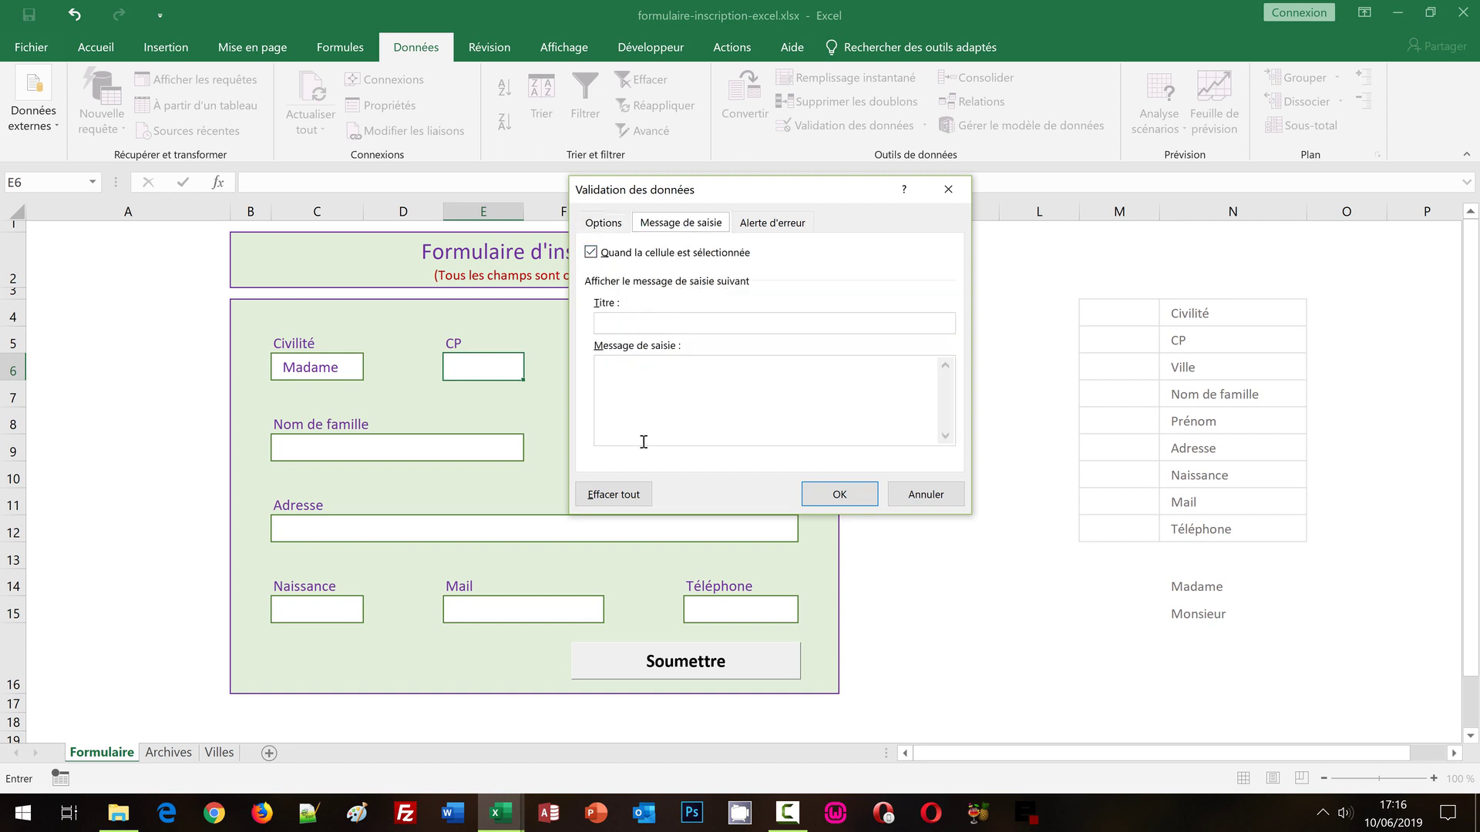
left_click(631, 395)
type("Cod")
type("e postal, ")
type("5")
type(" chiffres ")
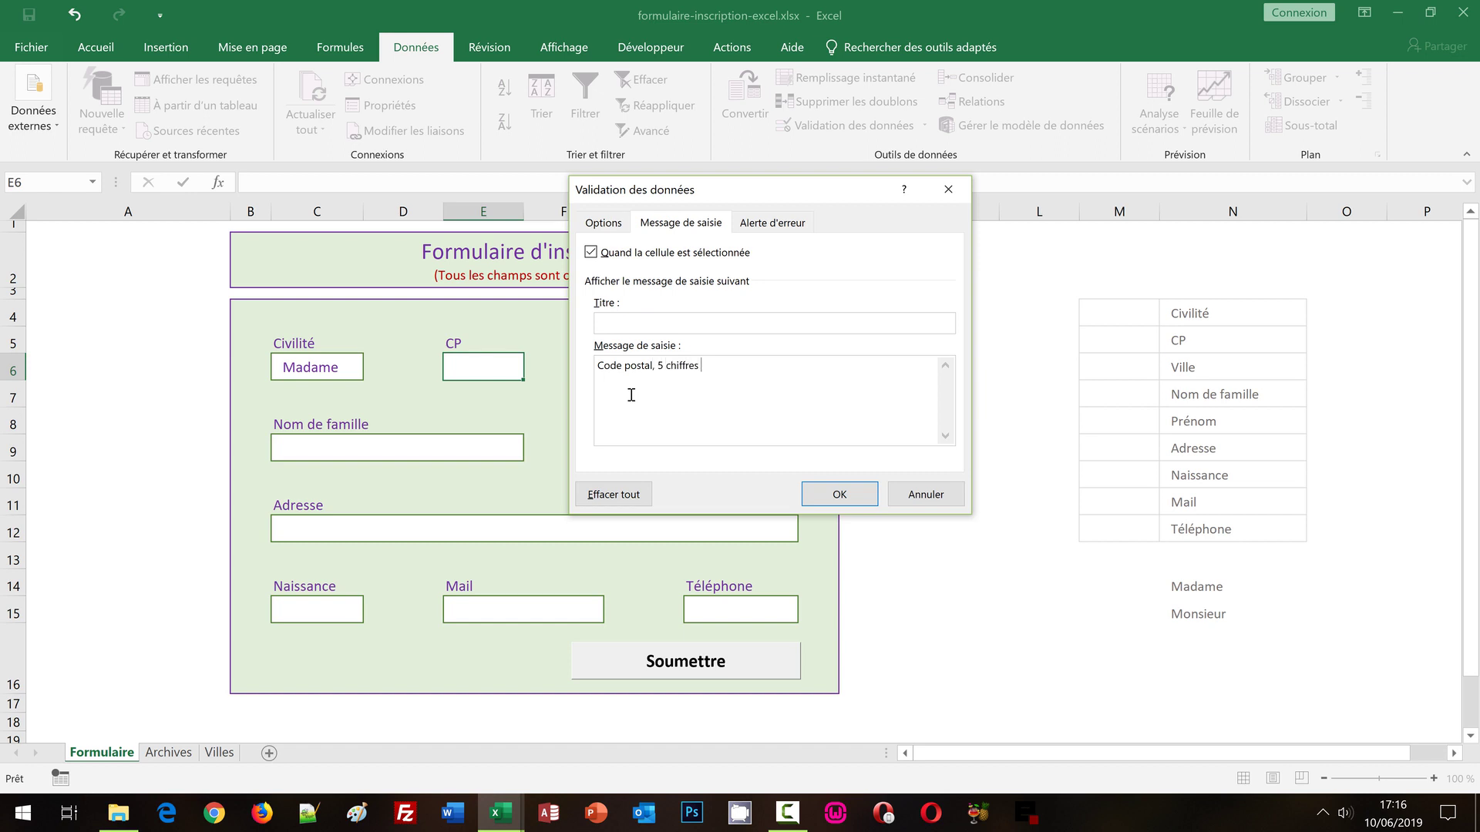
type("obligatoire")
type("s")
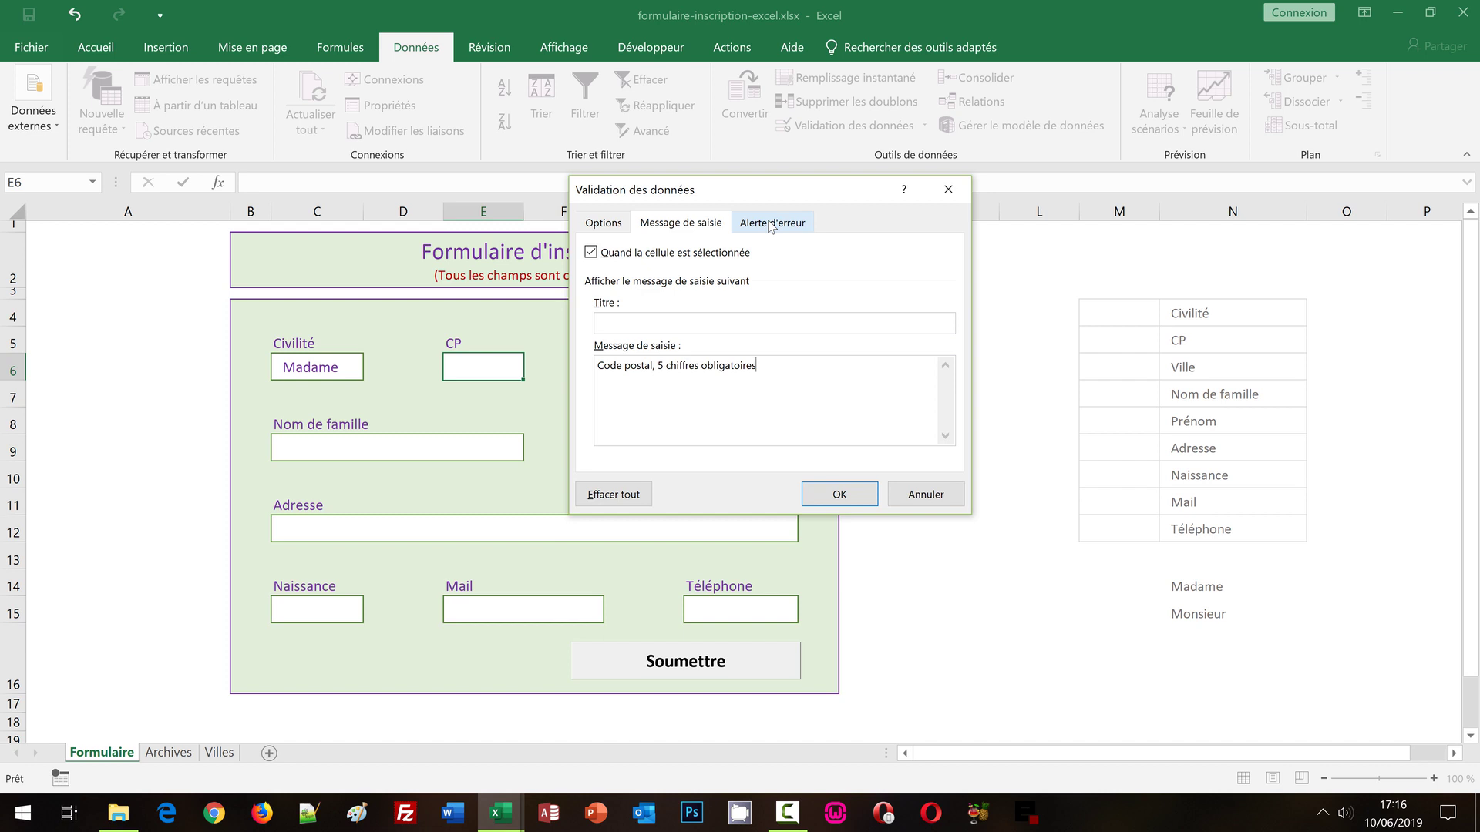
Add a Stop alert titled Attention reading 'Un code postal doit être composé de 5 chiffres' and apply the rule.
left_click(769, 225)
left_click(791, 323)
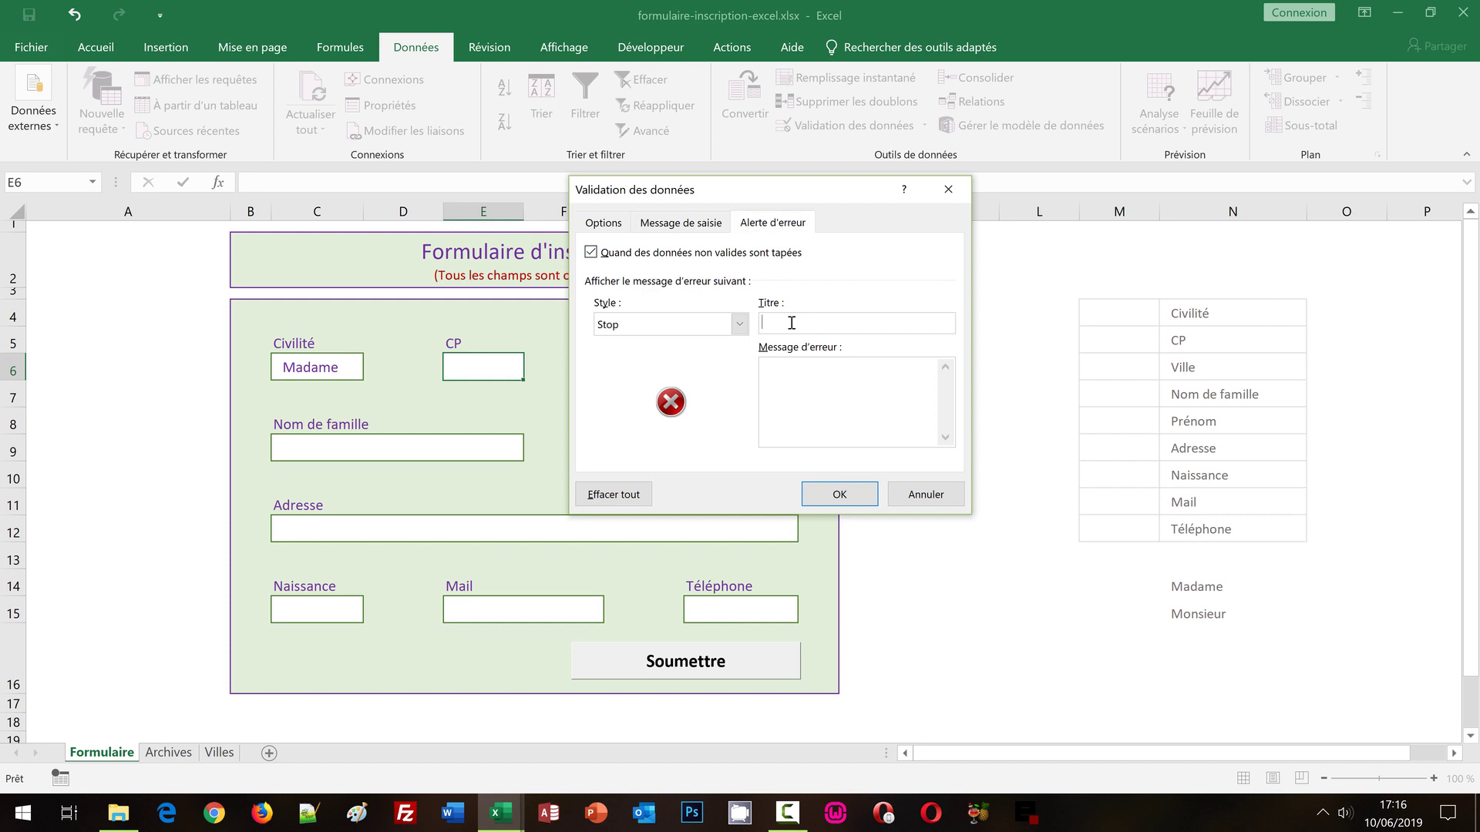
type("Attentio")
type("n")
type("Un code ")
type("postal ")
type("doit ")
type("être")
type(" composé d")
type("e 5 ")
type("chiffre")
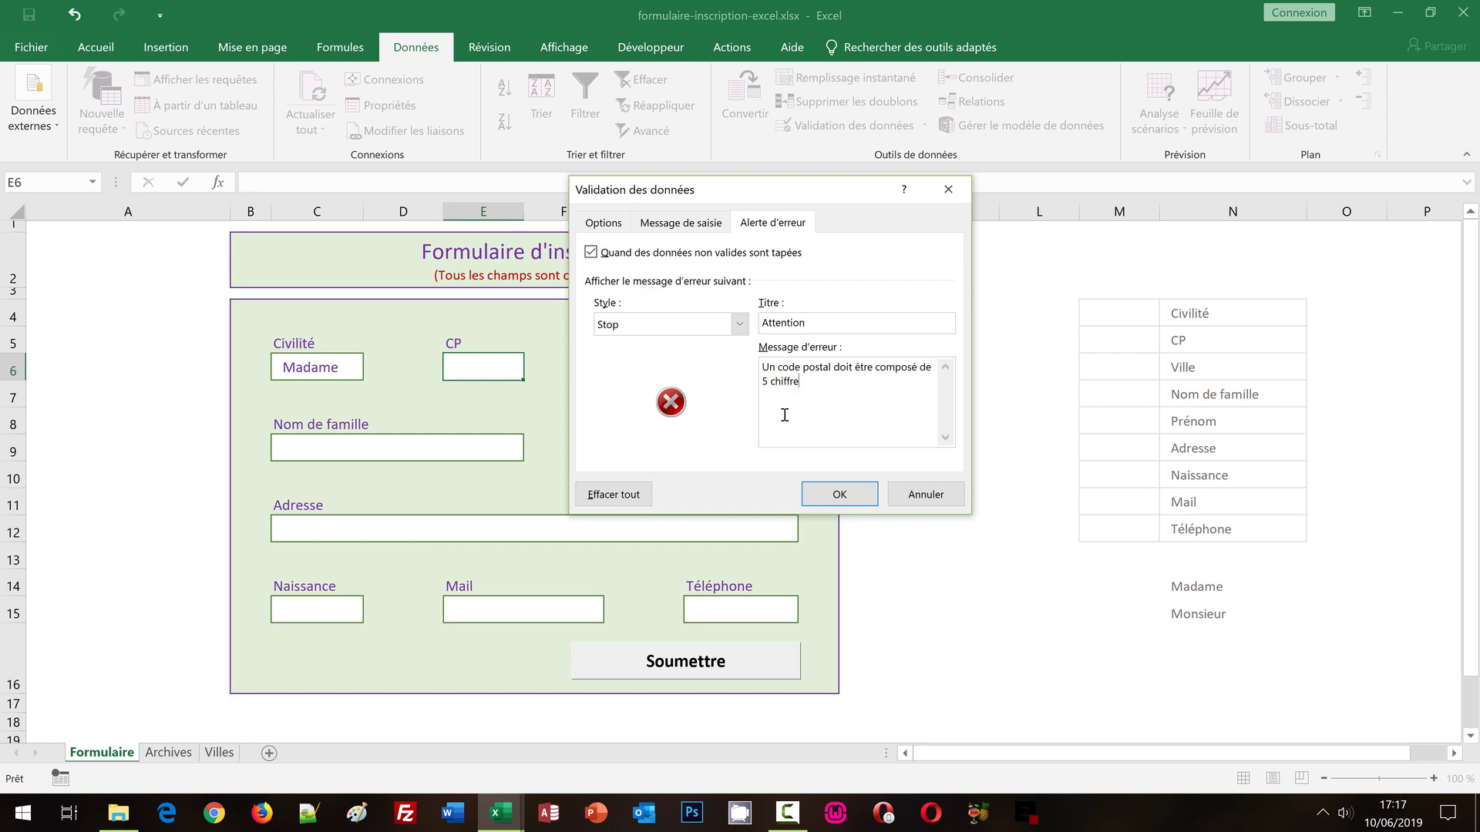
type("s")
left_click(840, 494)
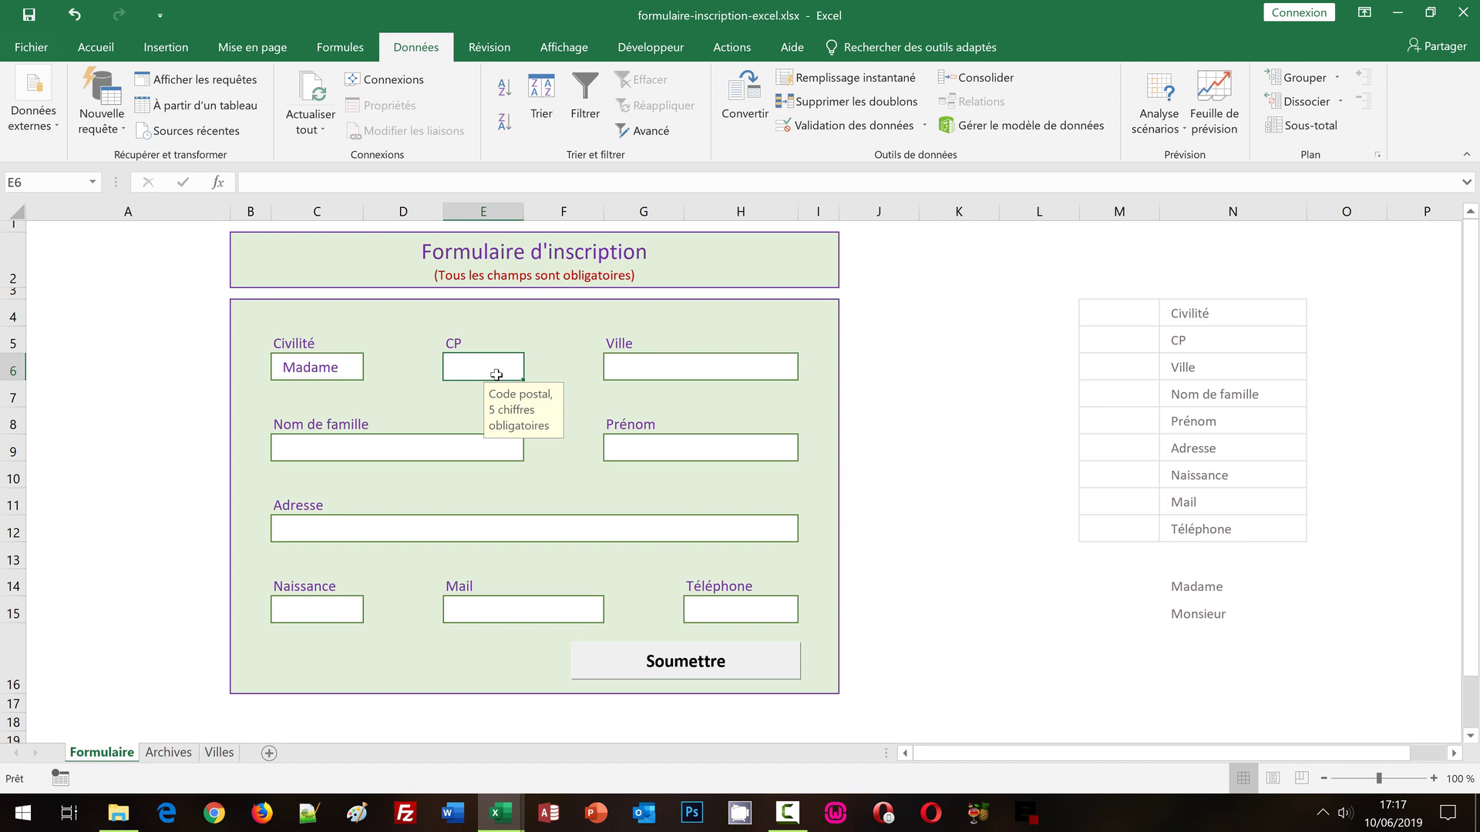
Test the CP rule by entering 055 and tetst, confirming both are rejected.
type("05")
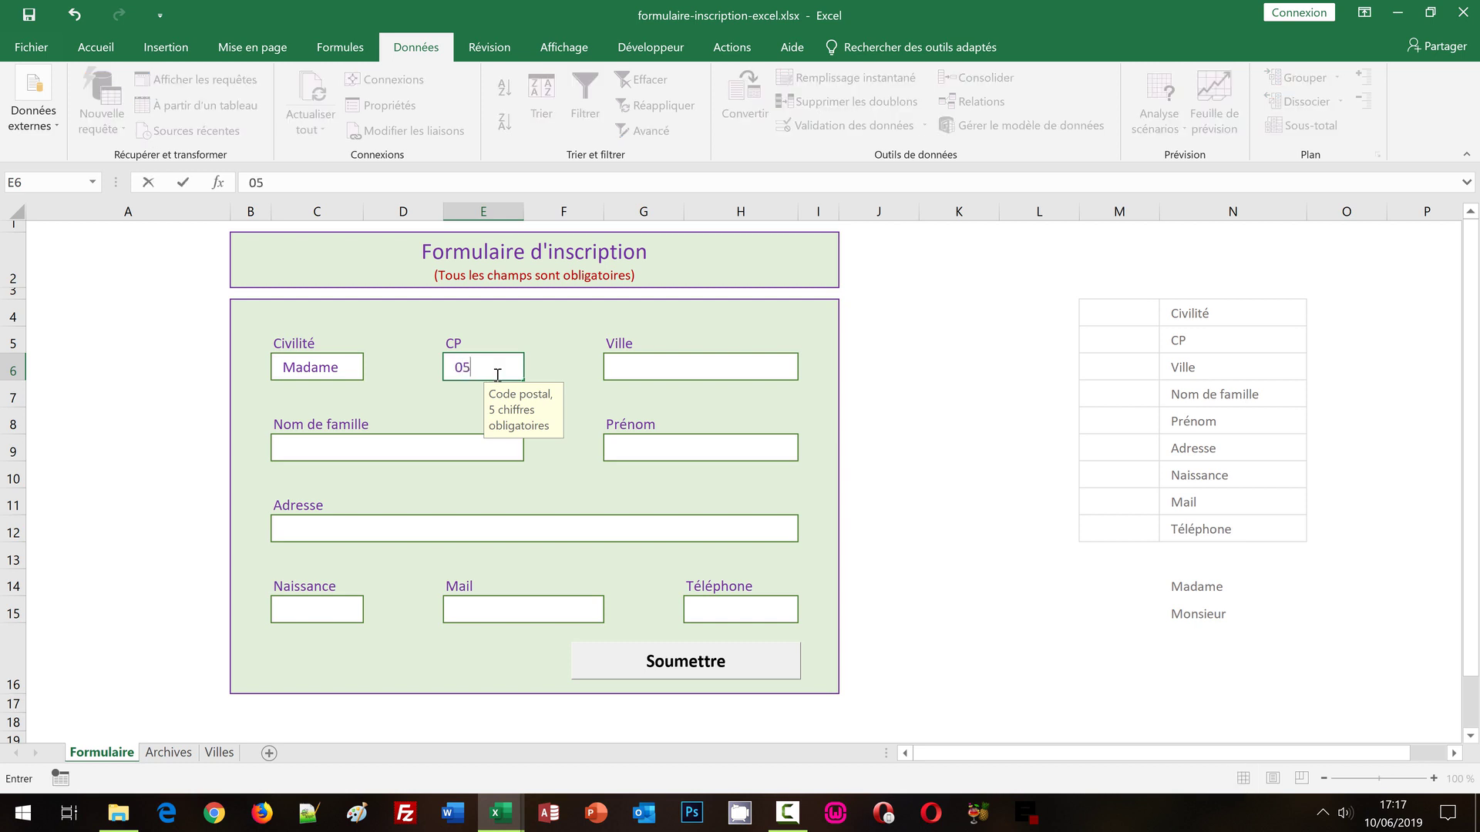
type("5")
key("Return")
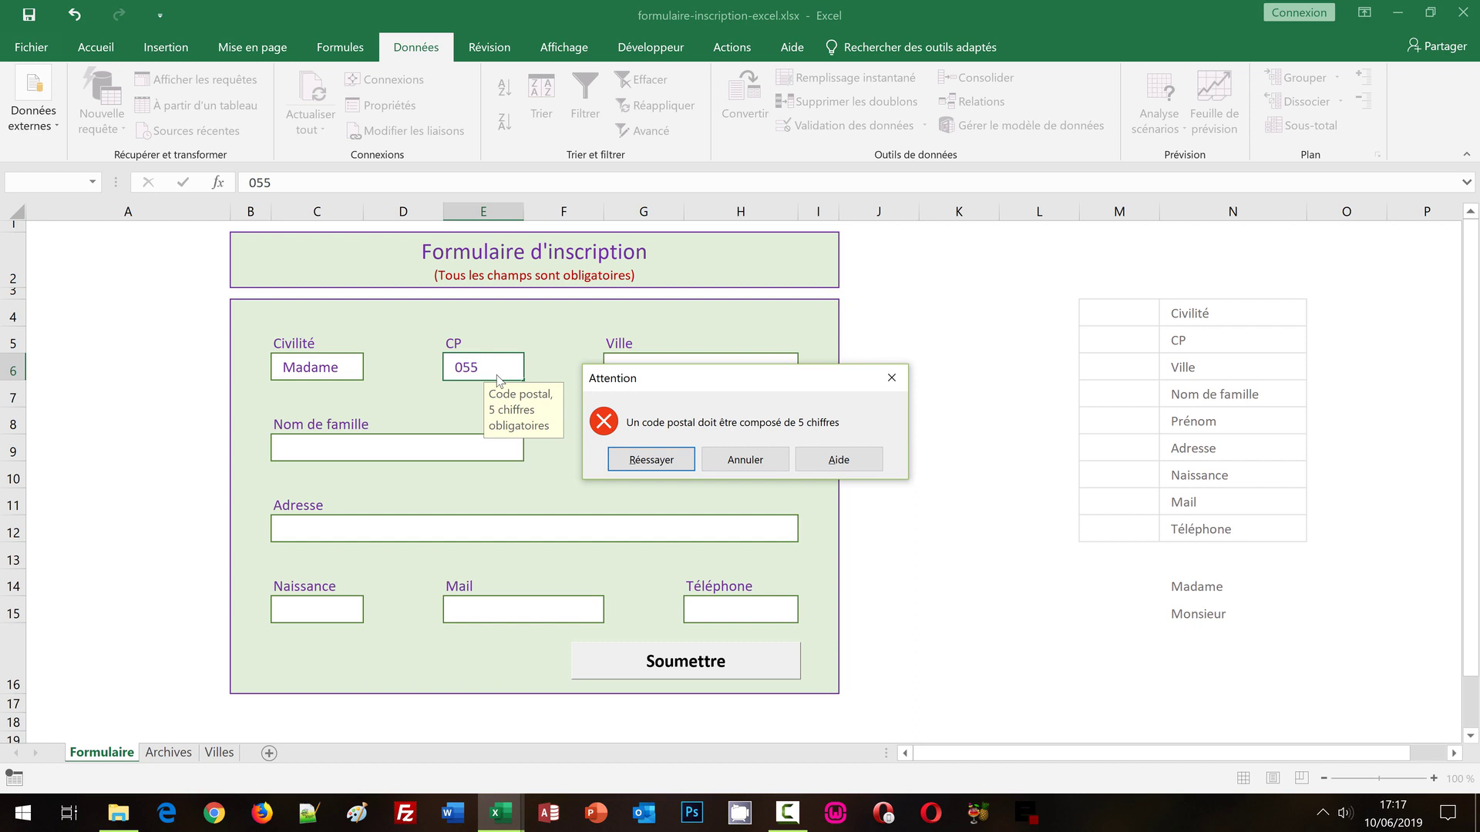
key("Return")
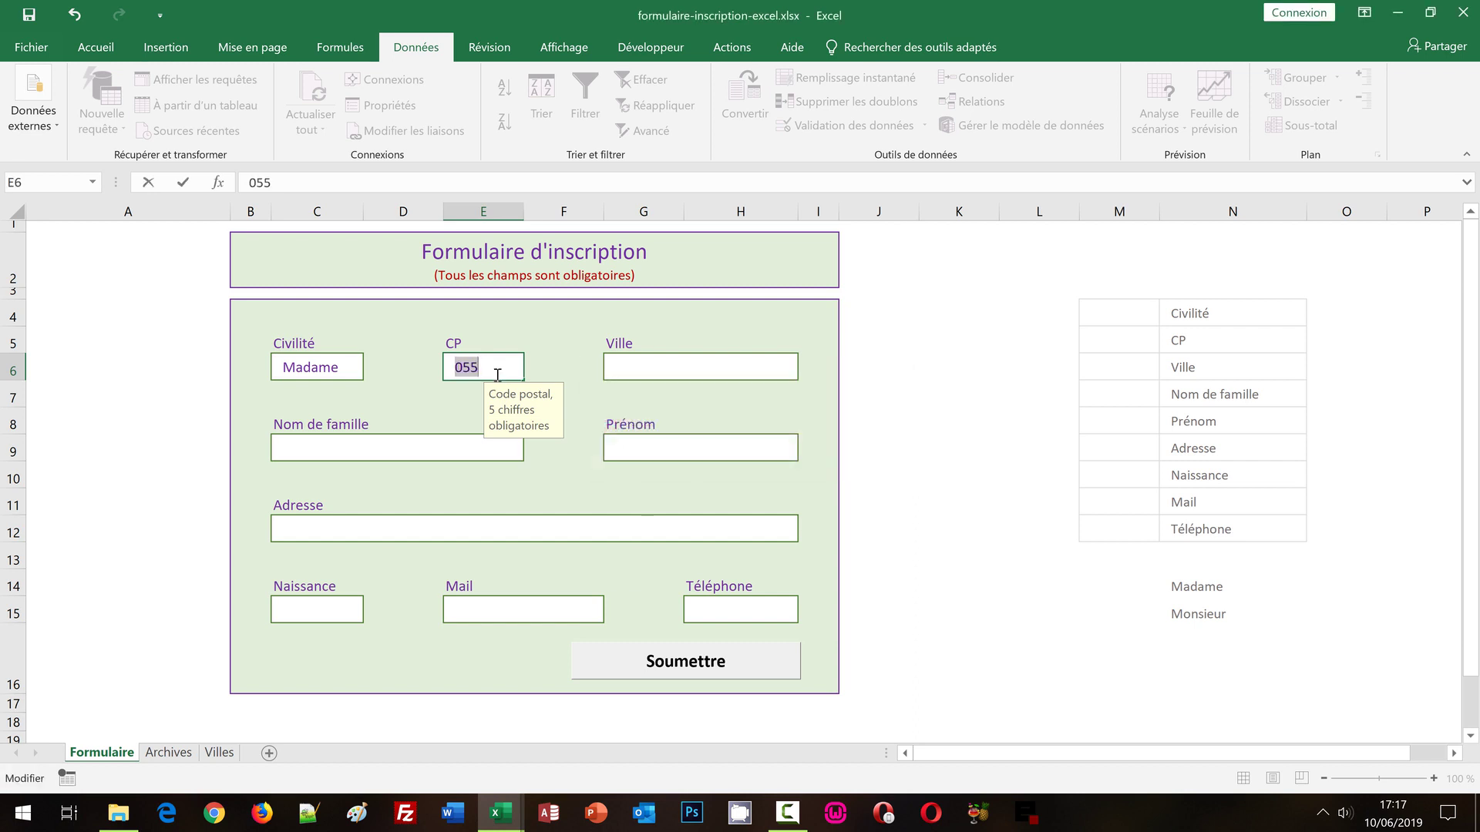
type("tetst")
key("Return")
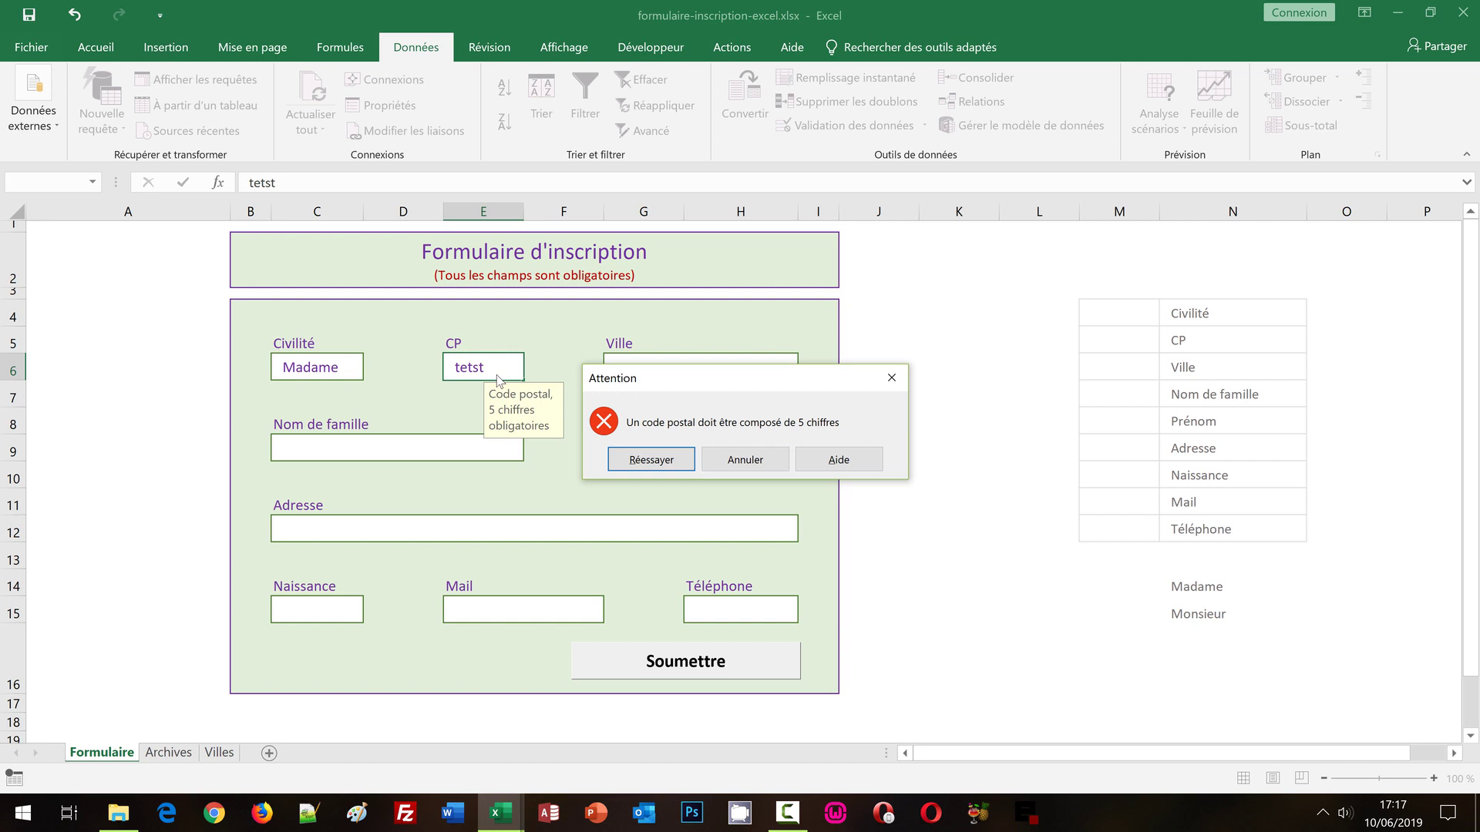
key("Escape")
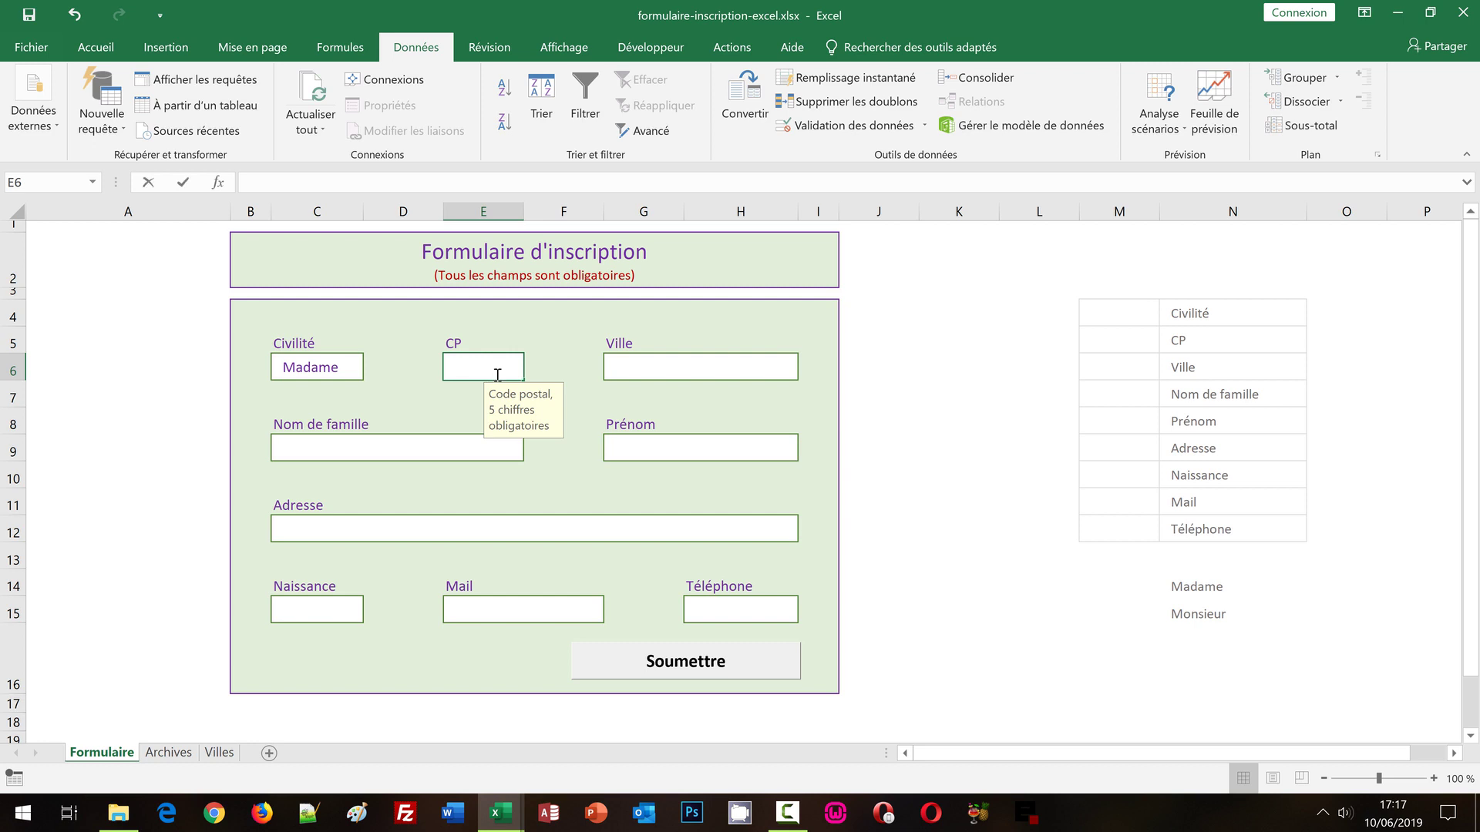
Enter the valid postcode 05500, then view the Villes sheet.
type("05500")
key("Tab")
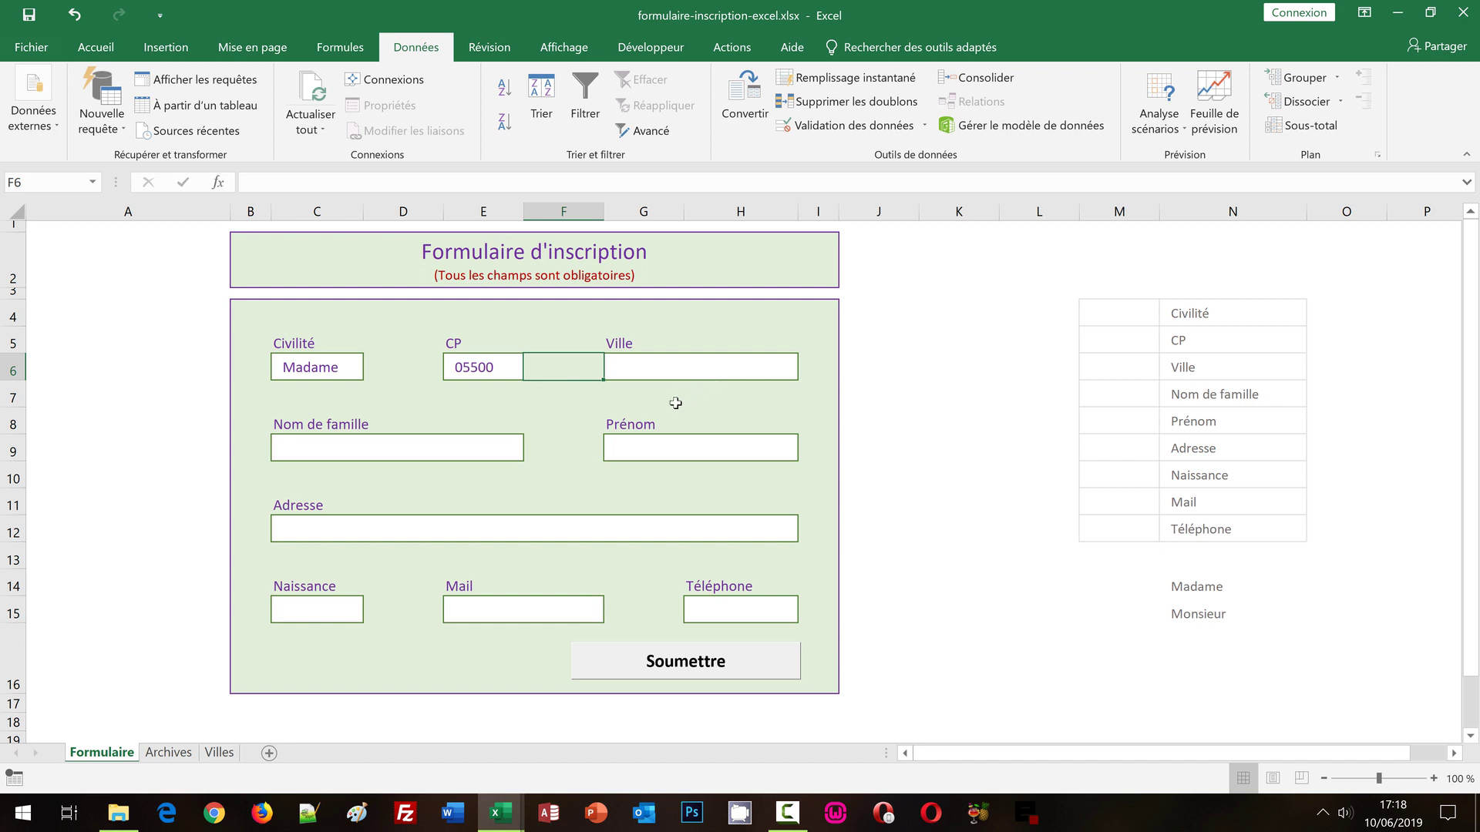
left_click(479, 371)
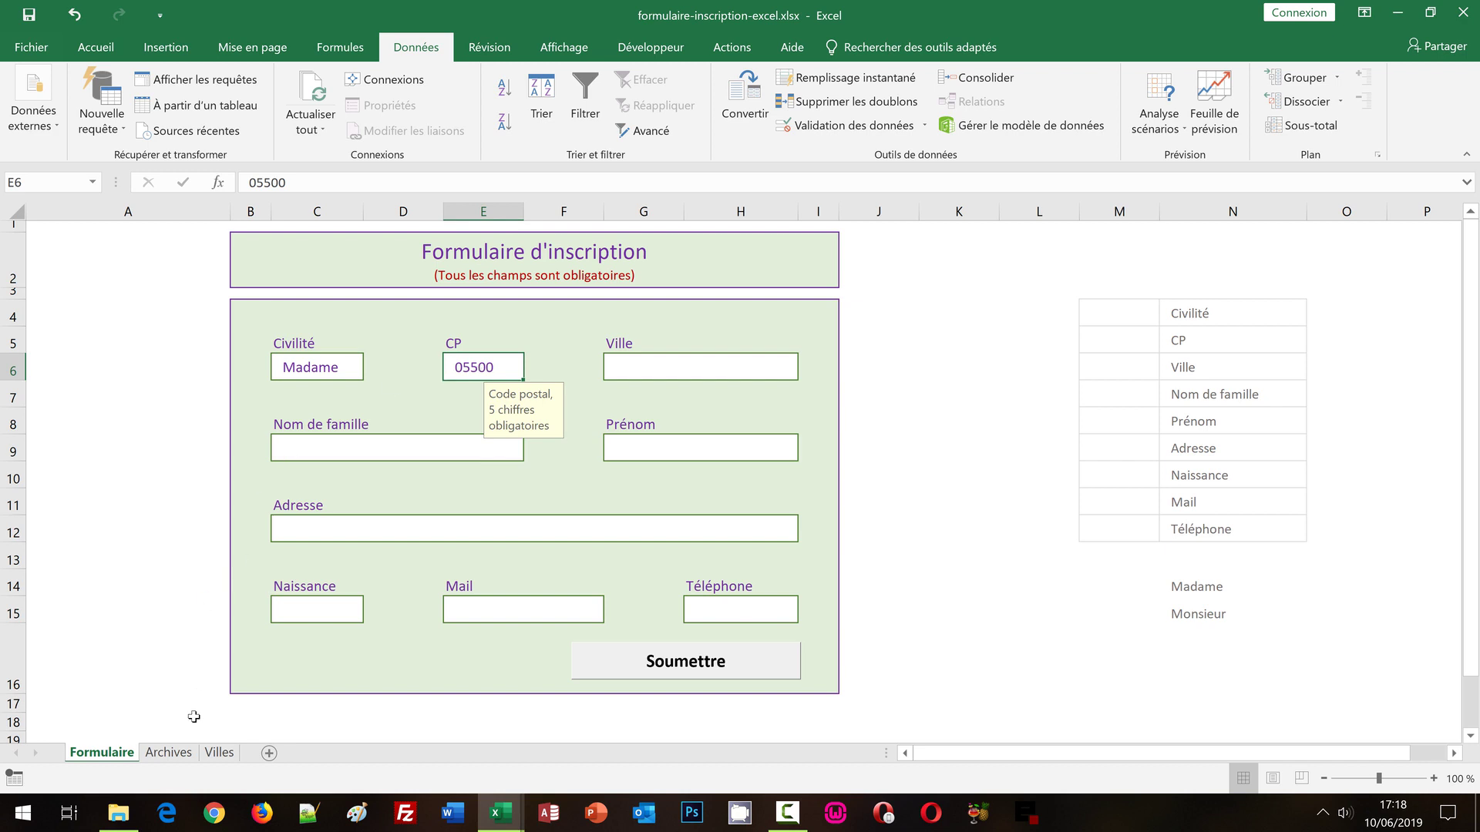
left_click(219, 753)
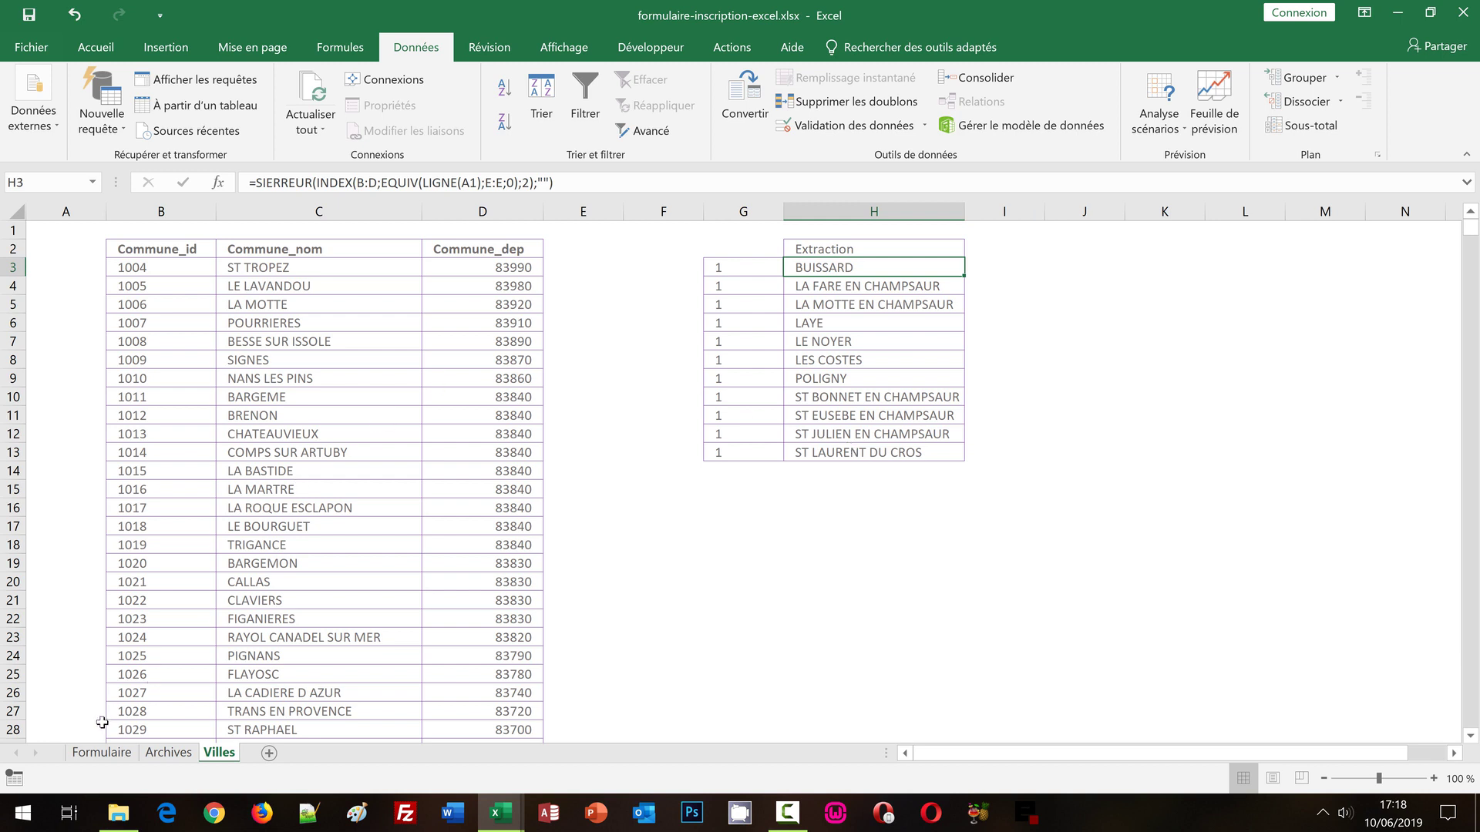
Back on Formulaire, open Validation des données for the Ville cell G6.
left_click(103, 753)
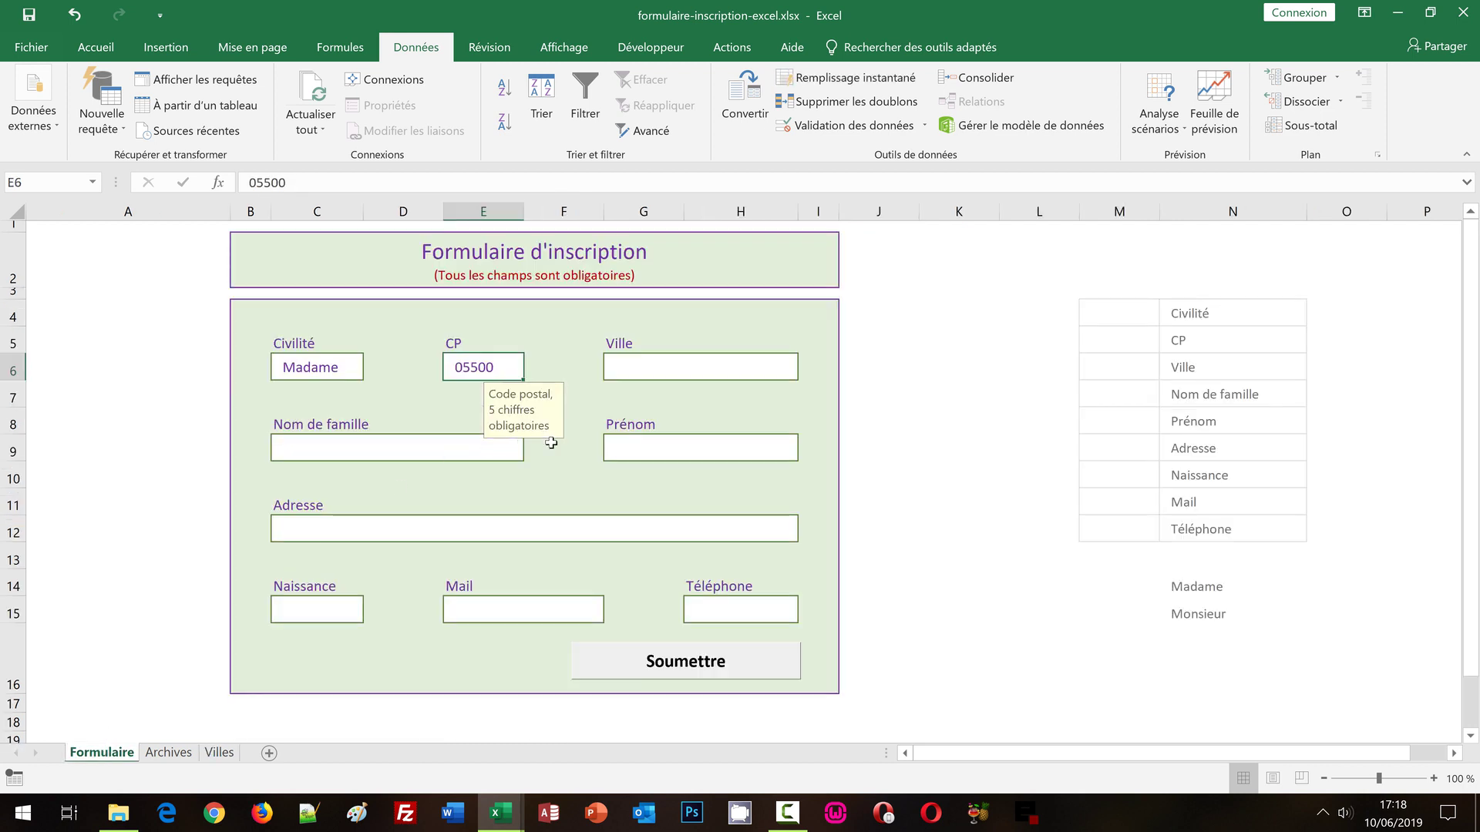
left_click(681, 372)
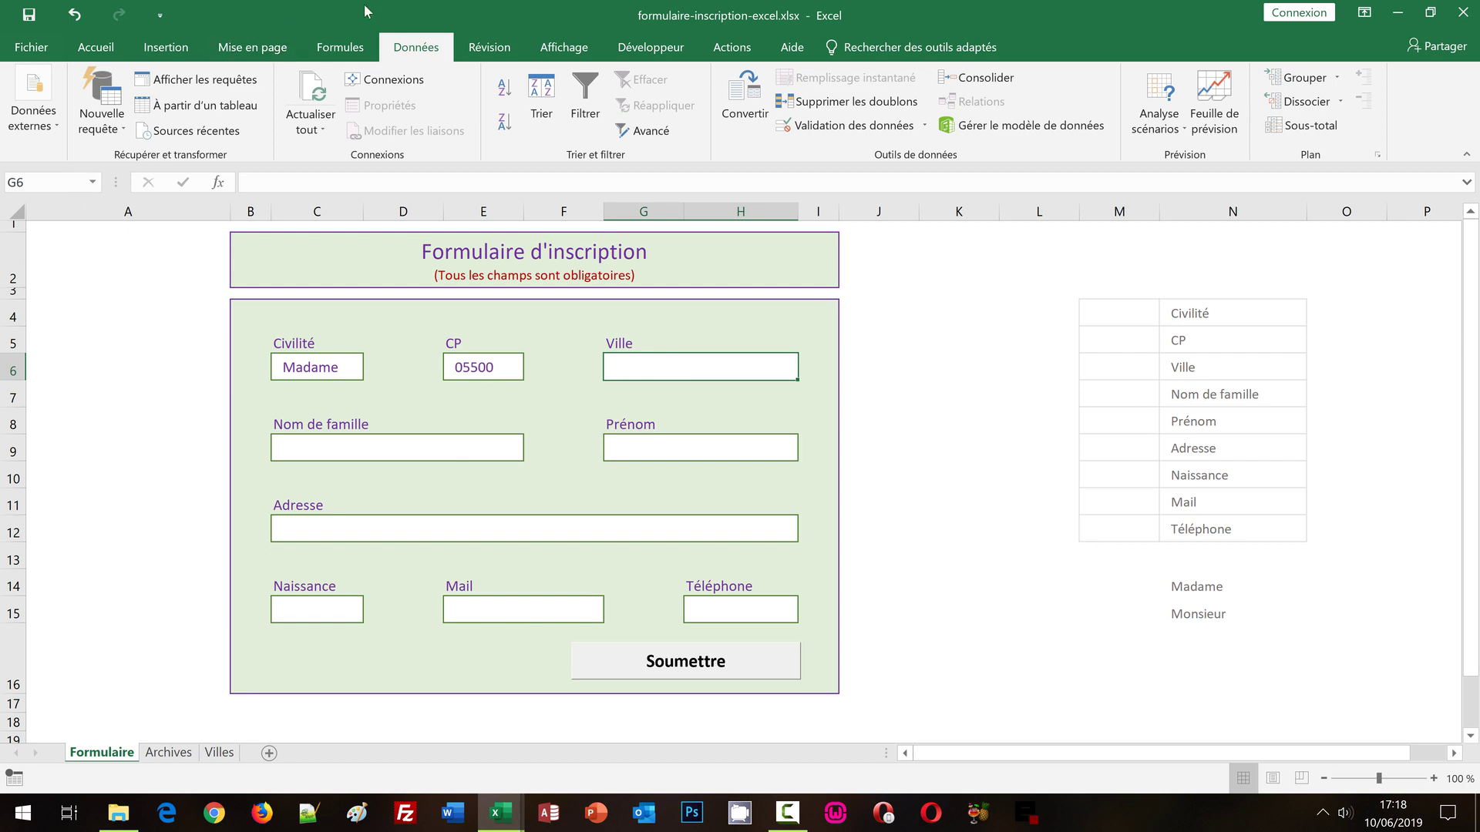
left_click(847, 127)
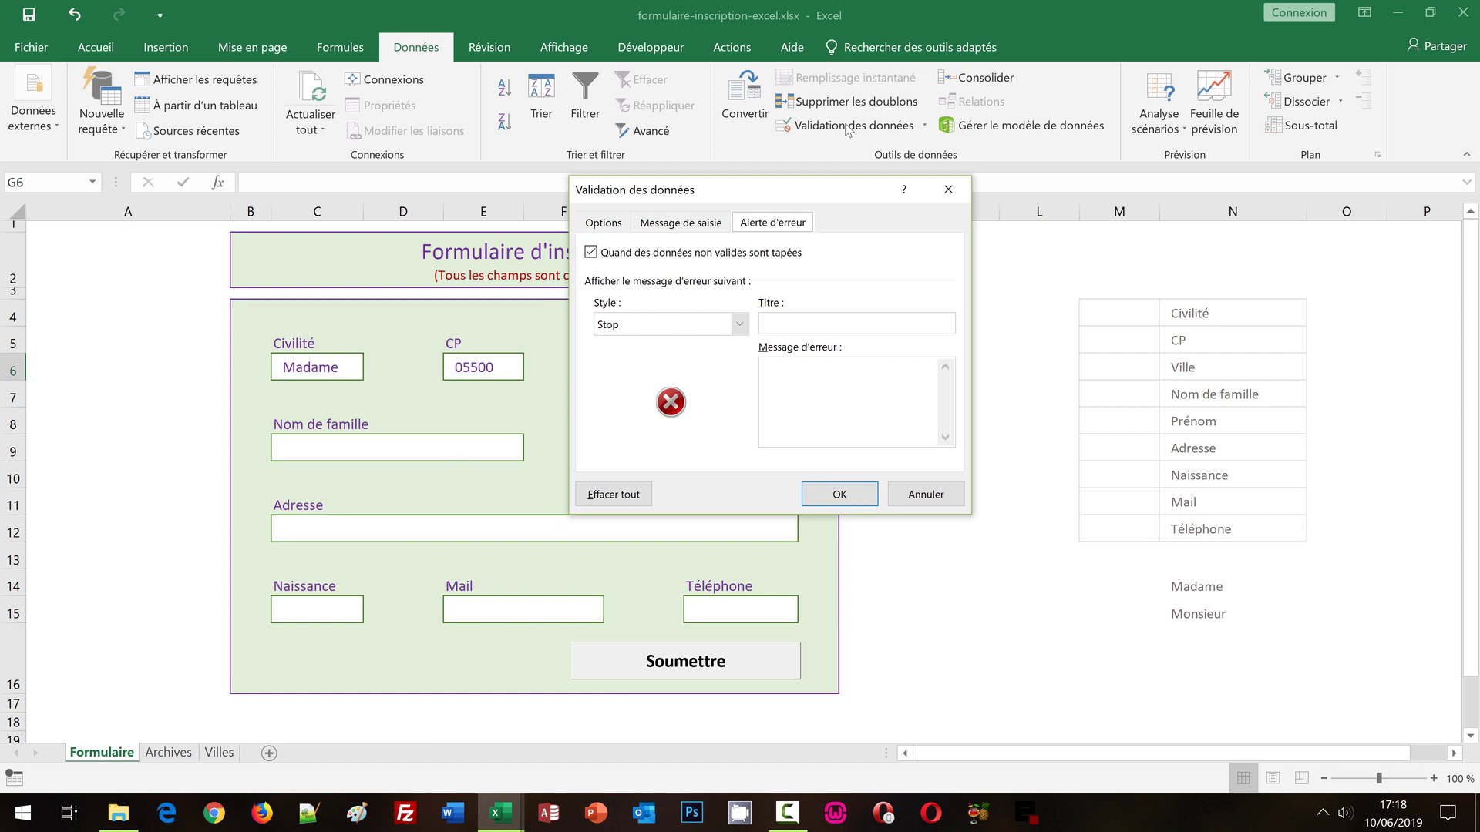
Allow only a Liste for Ville, with source =Liste.
left_click(604, 224)
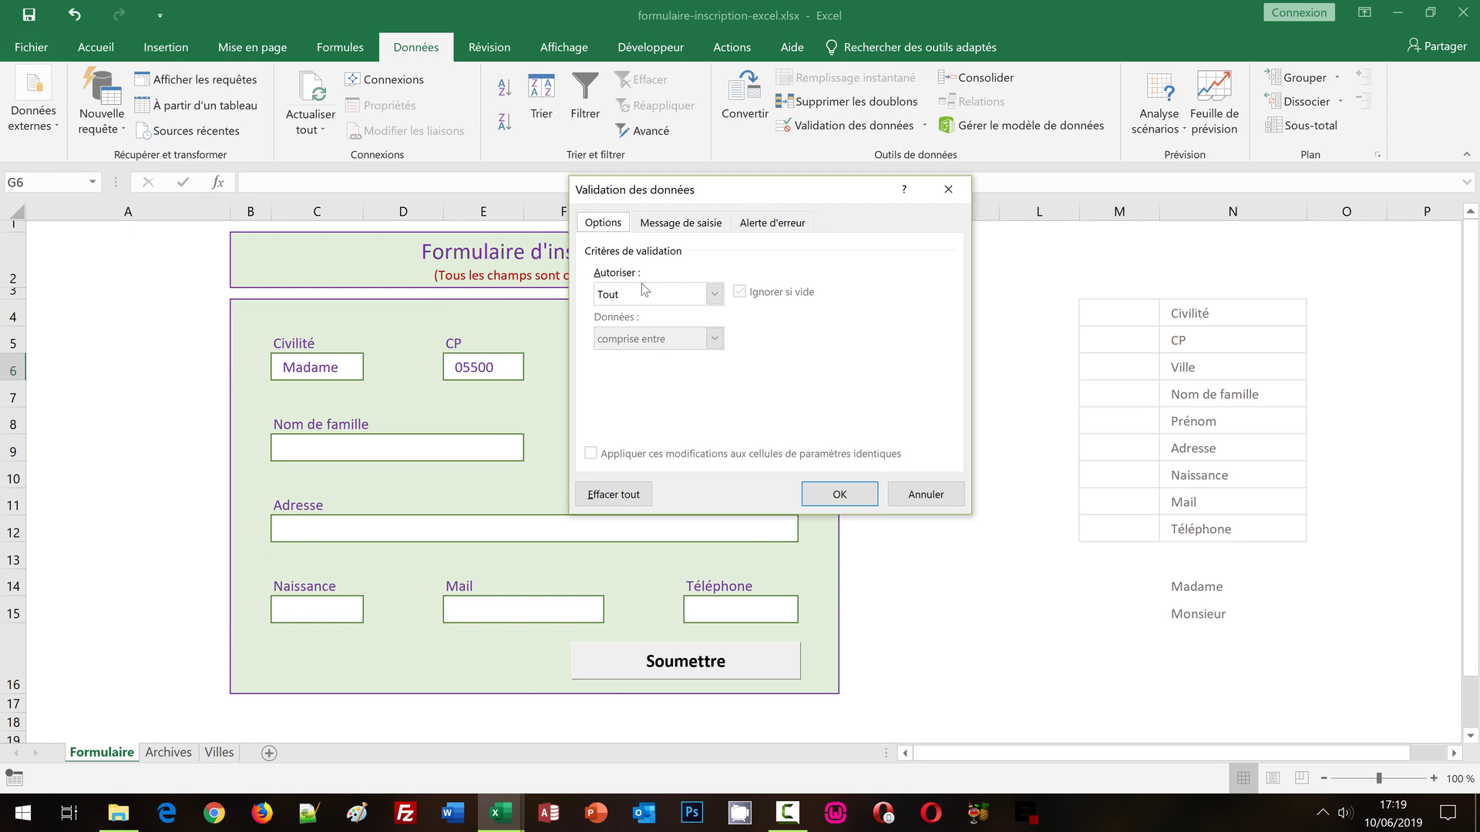
left_click(714, 293)
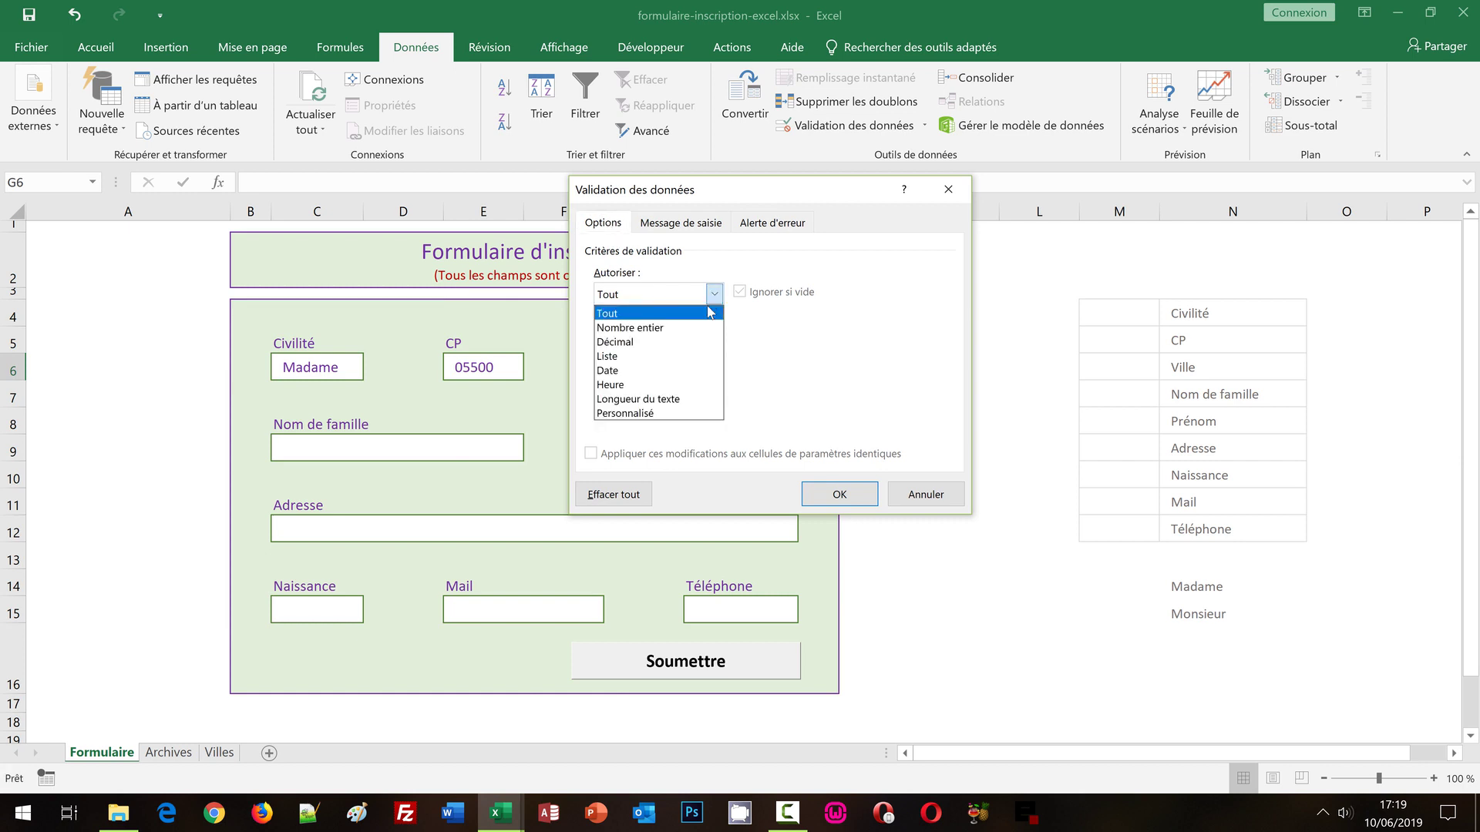
left_click(655, 357)
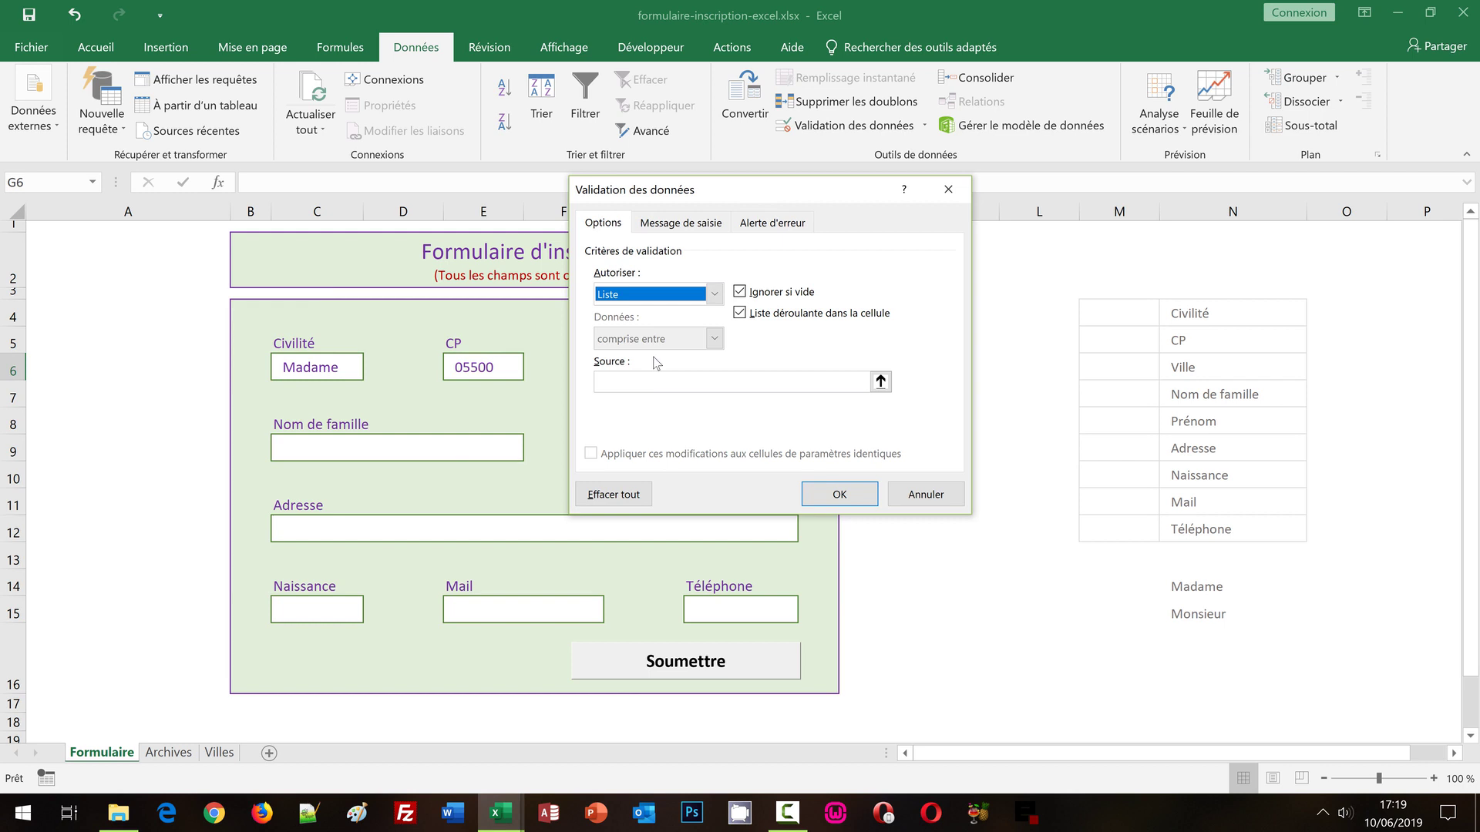
left_click(634, 383)
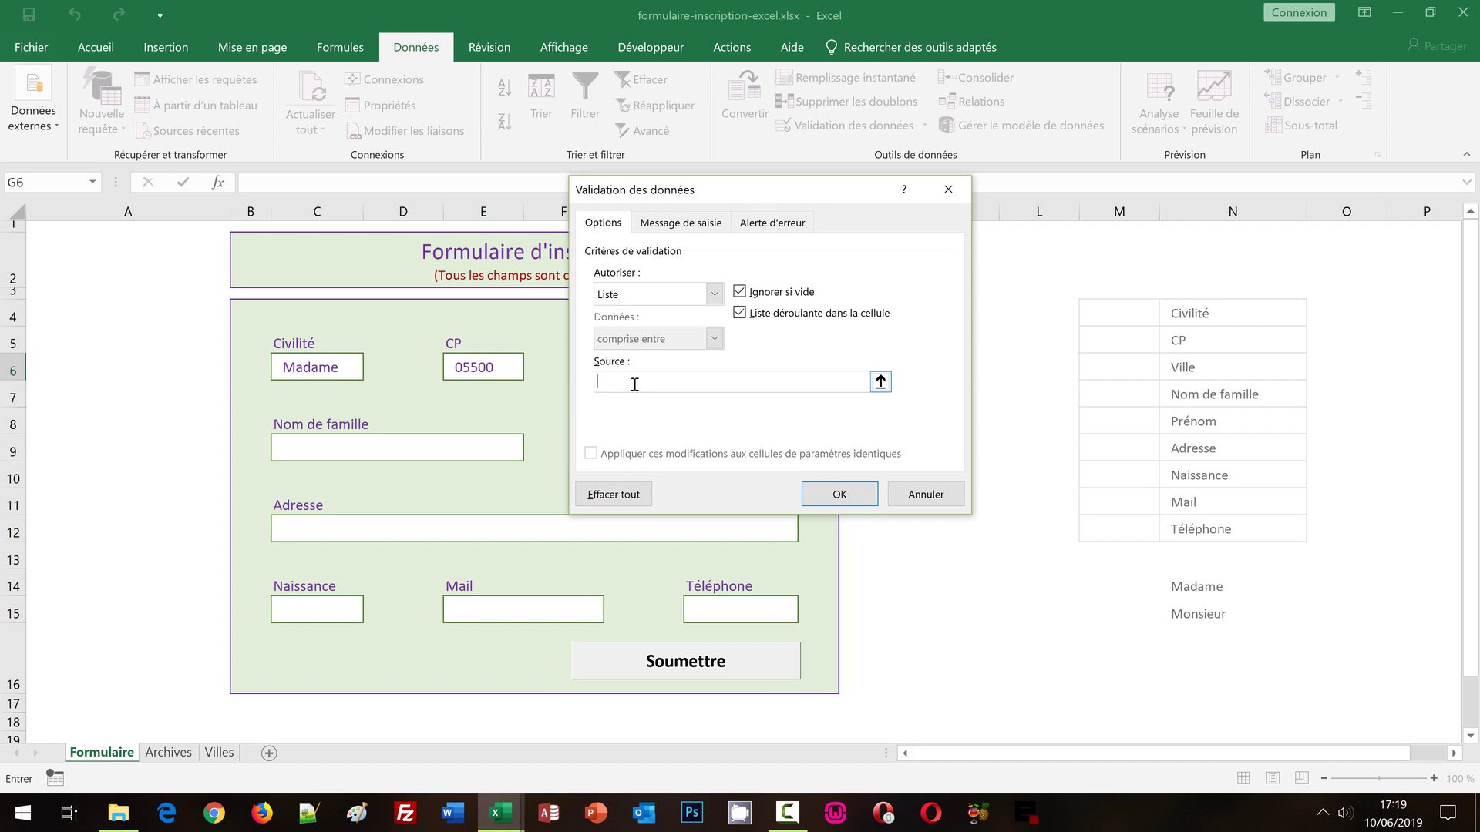
type("=List")
type("e")
Set the Ville input message to 'Seules les villes proposées sont autorisées'.
left_click(668, 225)
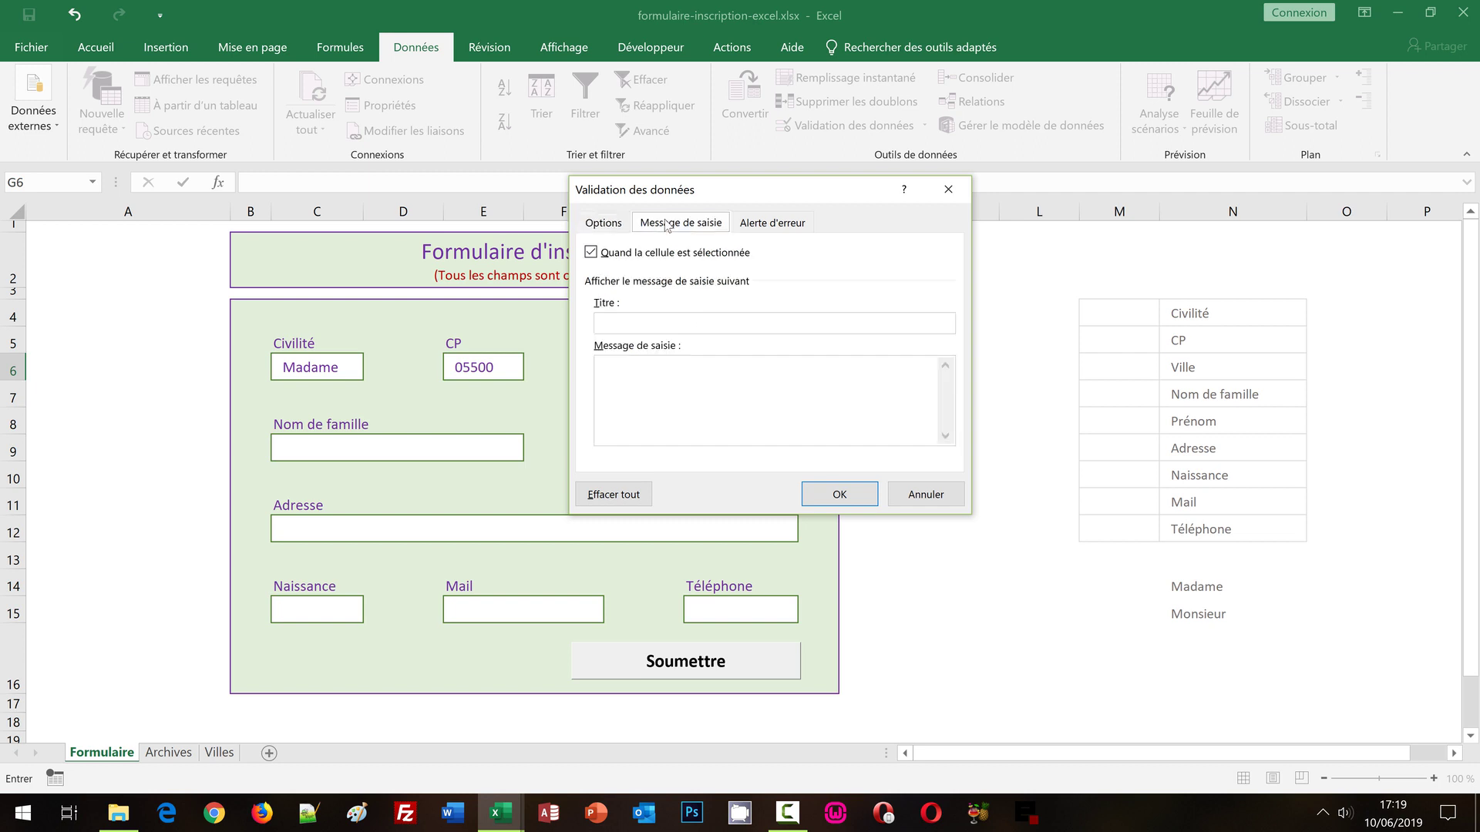
left_click(641, 401)
type("Seules ")
type("les villes p")
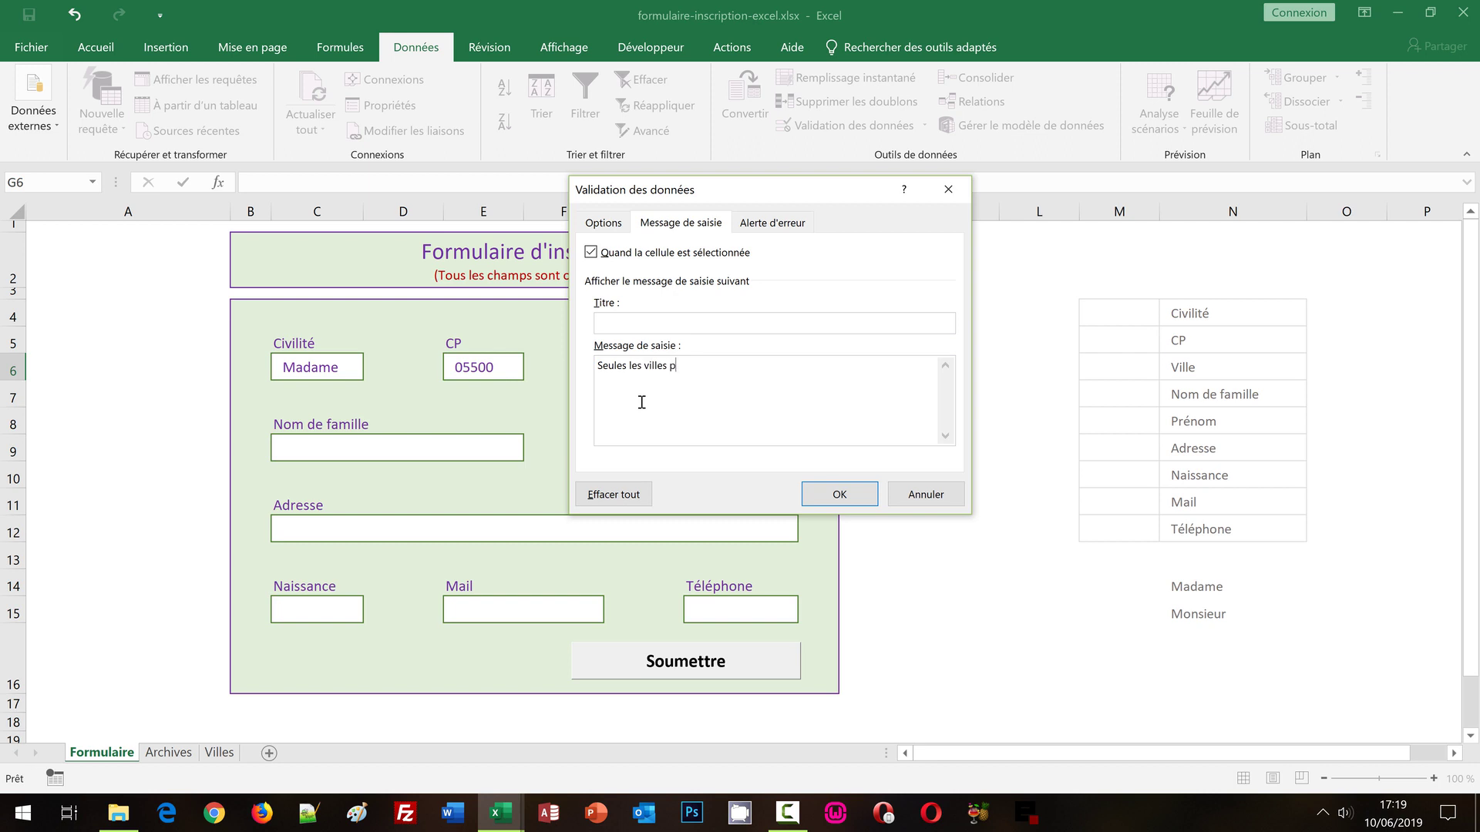
type("roposées sont ")
type("autorisées")
Add an error alert titled Attention: 'Vous devez choisir parmi les villes proposées'.
left_click(778, 223)
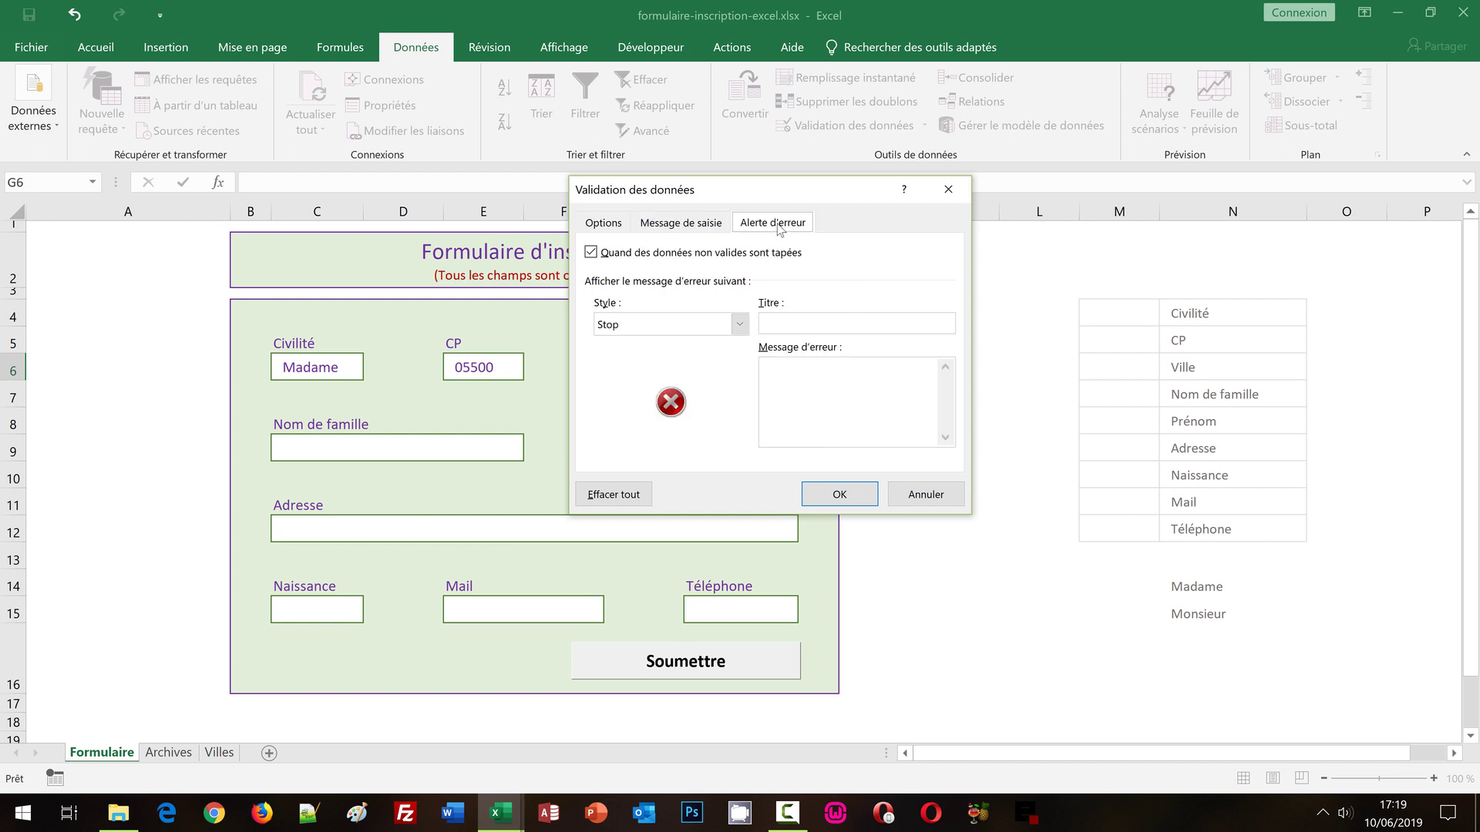
left_click(790, 322)
type("Attention")
left_click(803, 379)
type("Vous dev")
type("ez choisir p")
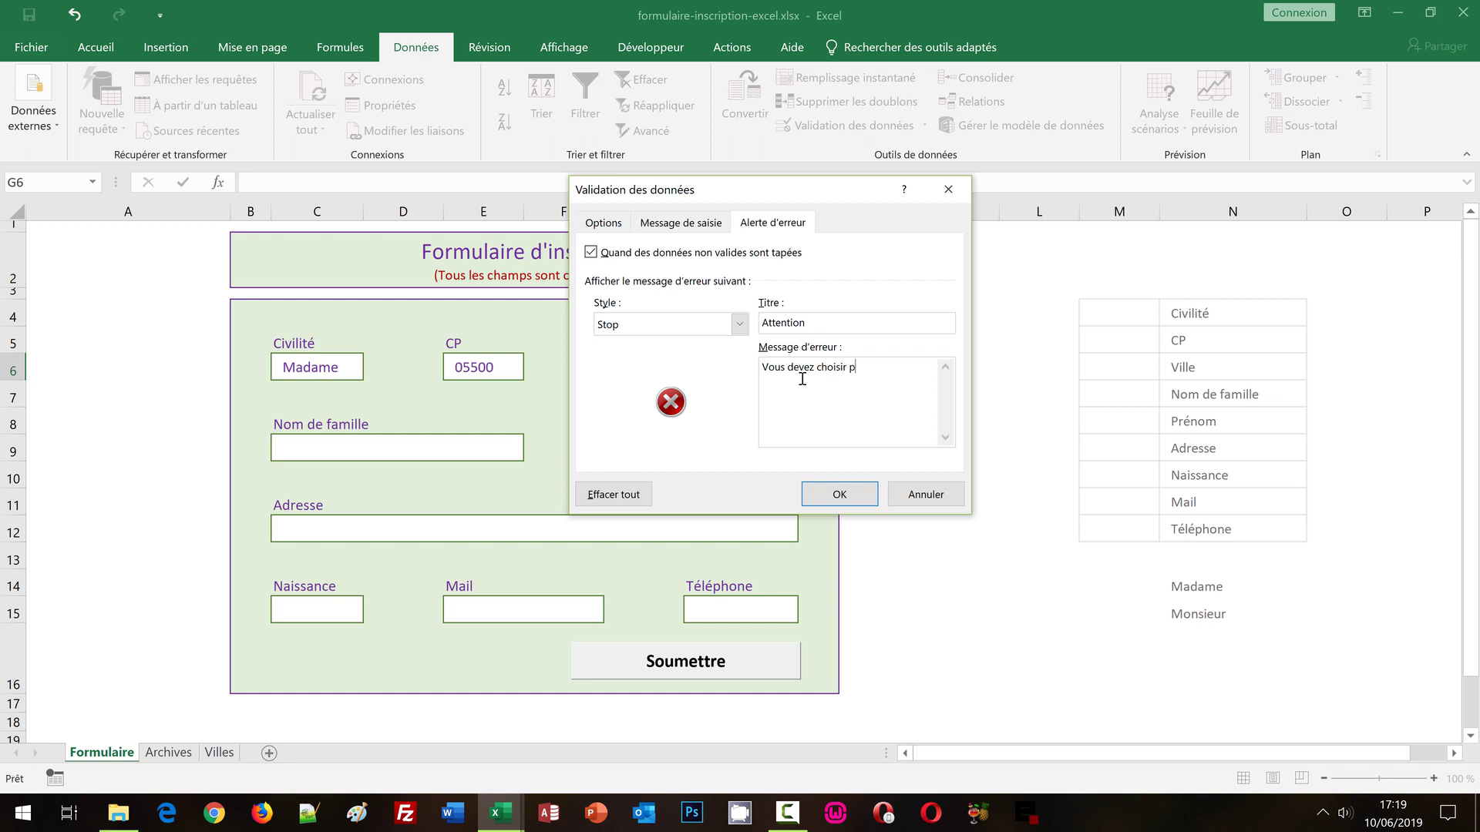
type("armi les vi")
type("lles proposée")
type("s")
Apply the Ville list rule and confirm the made-up city 'gftdgd' is rejected.
left_click(840, 497)
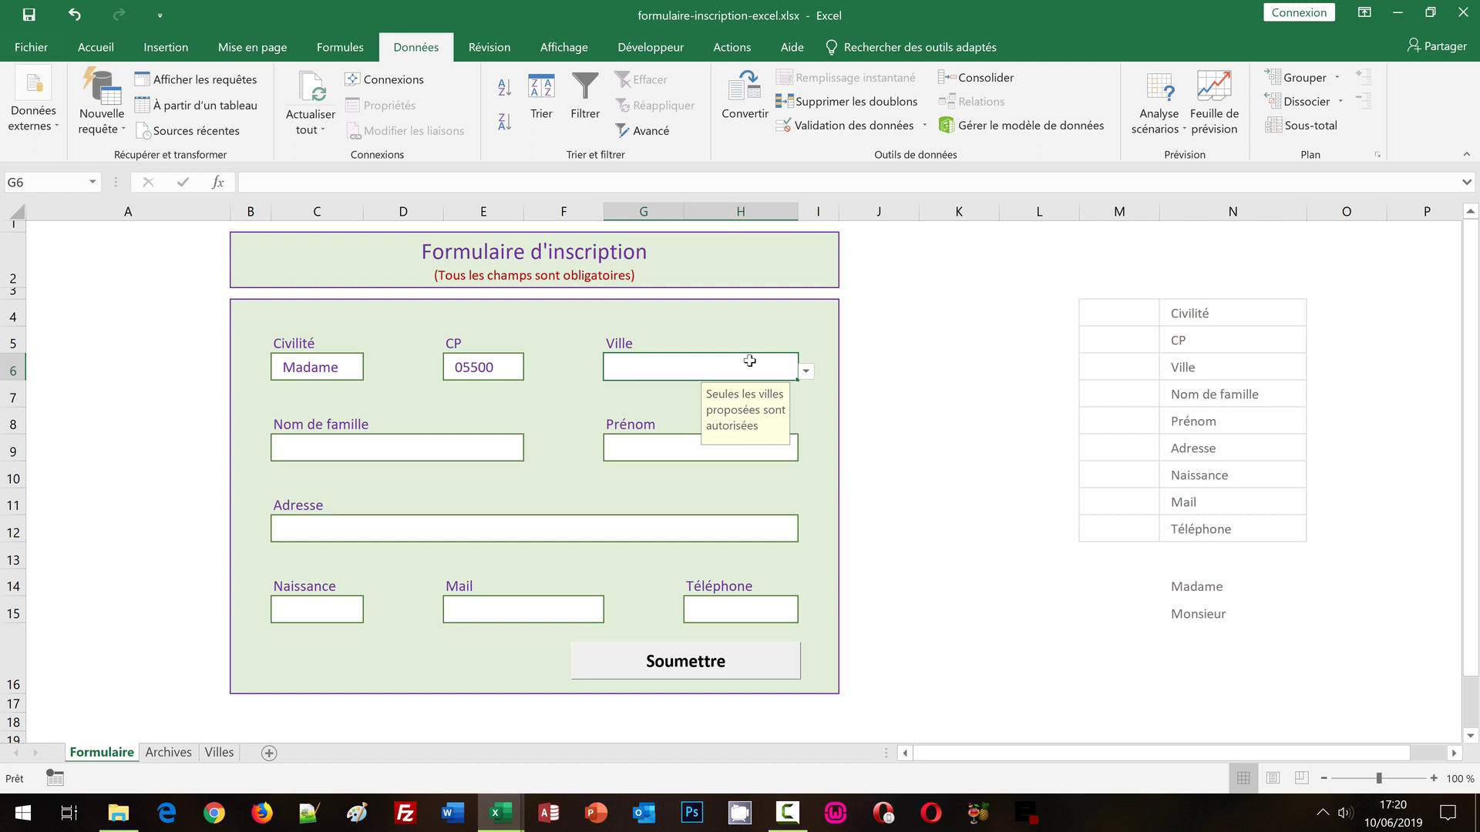
left_click(806, 371)
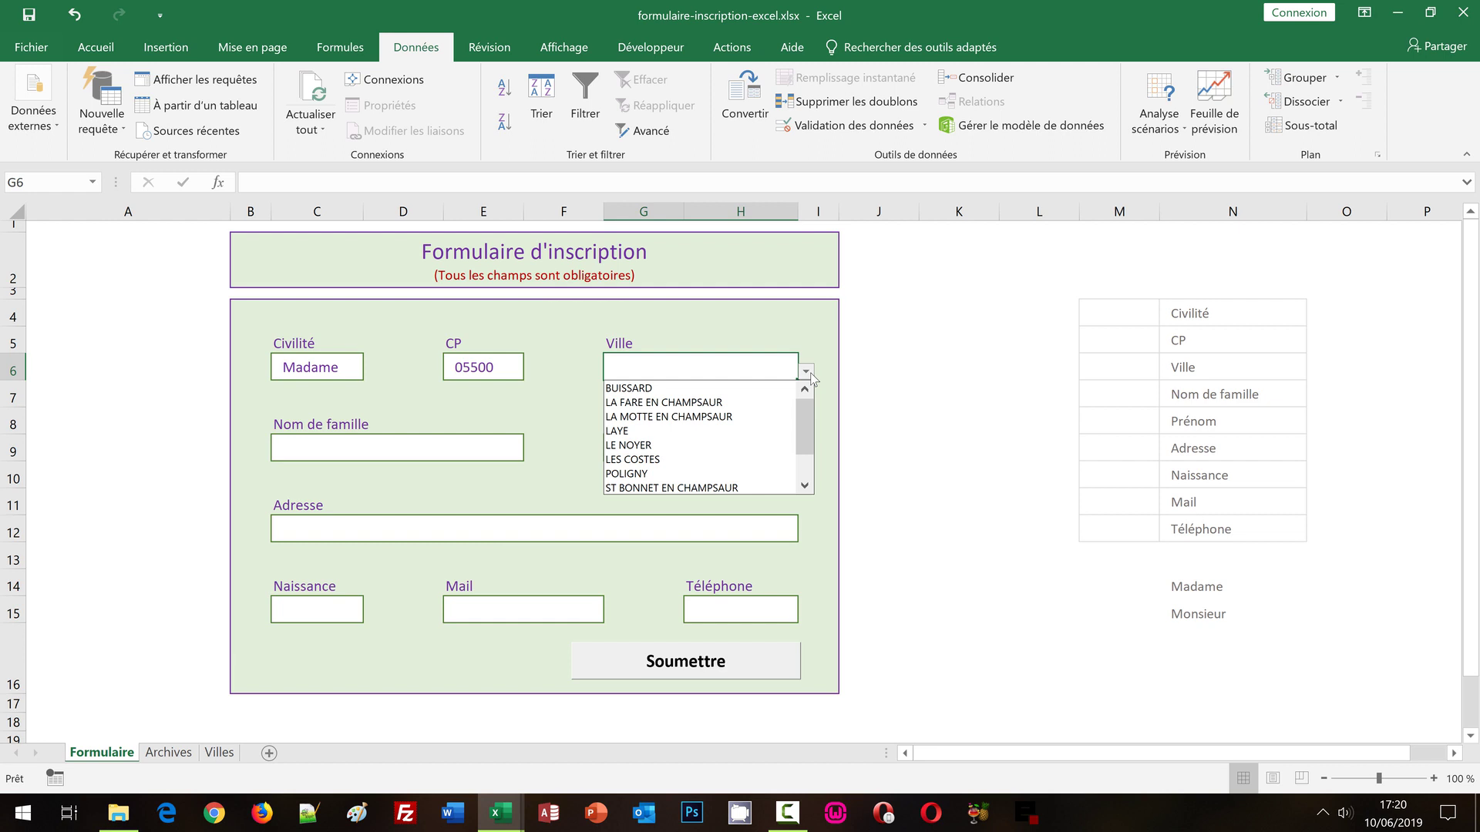
left_click(852, 358)
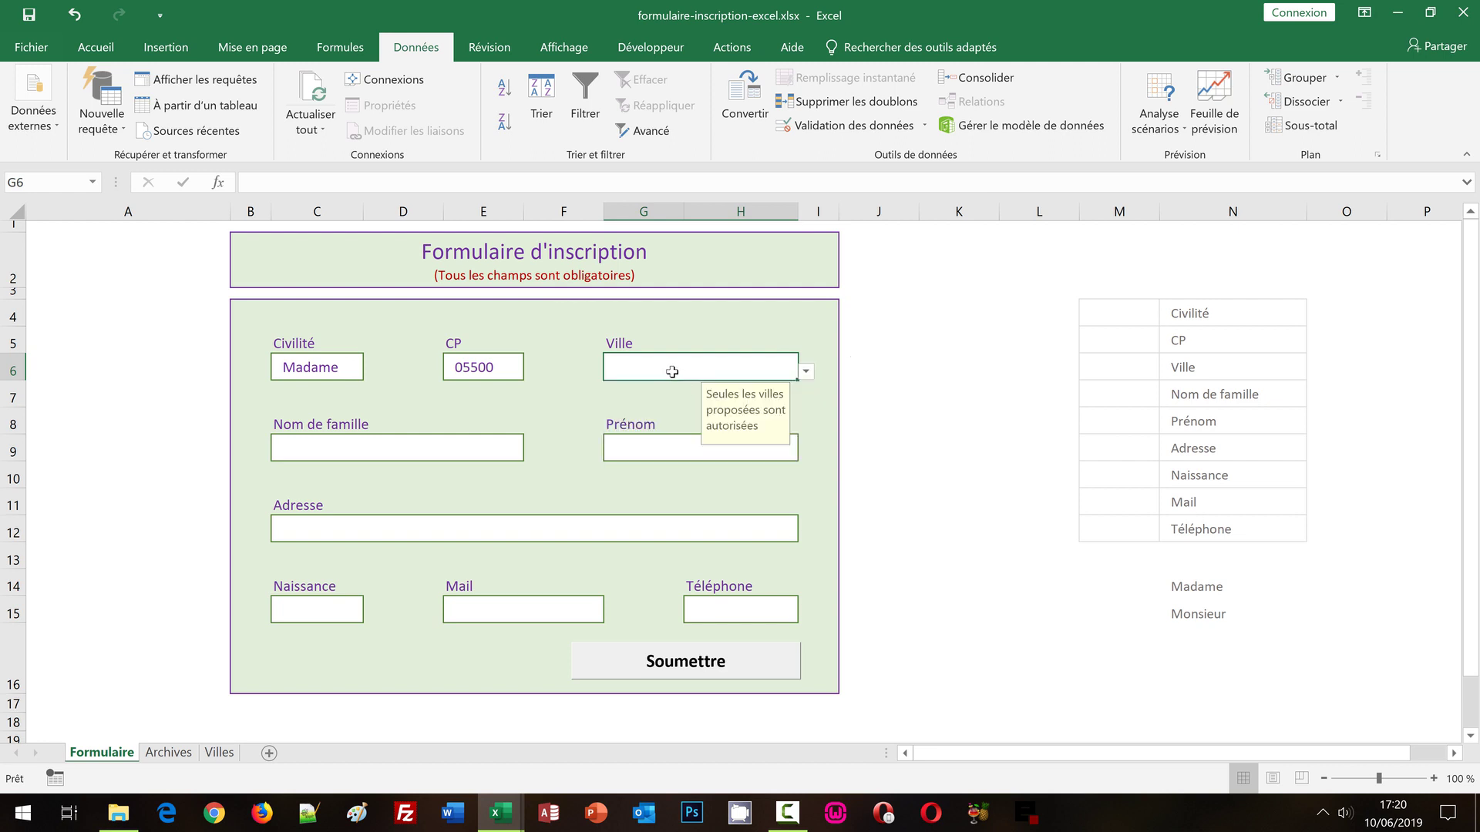
type("gftdgd")
key("Return")
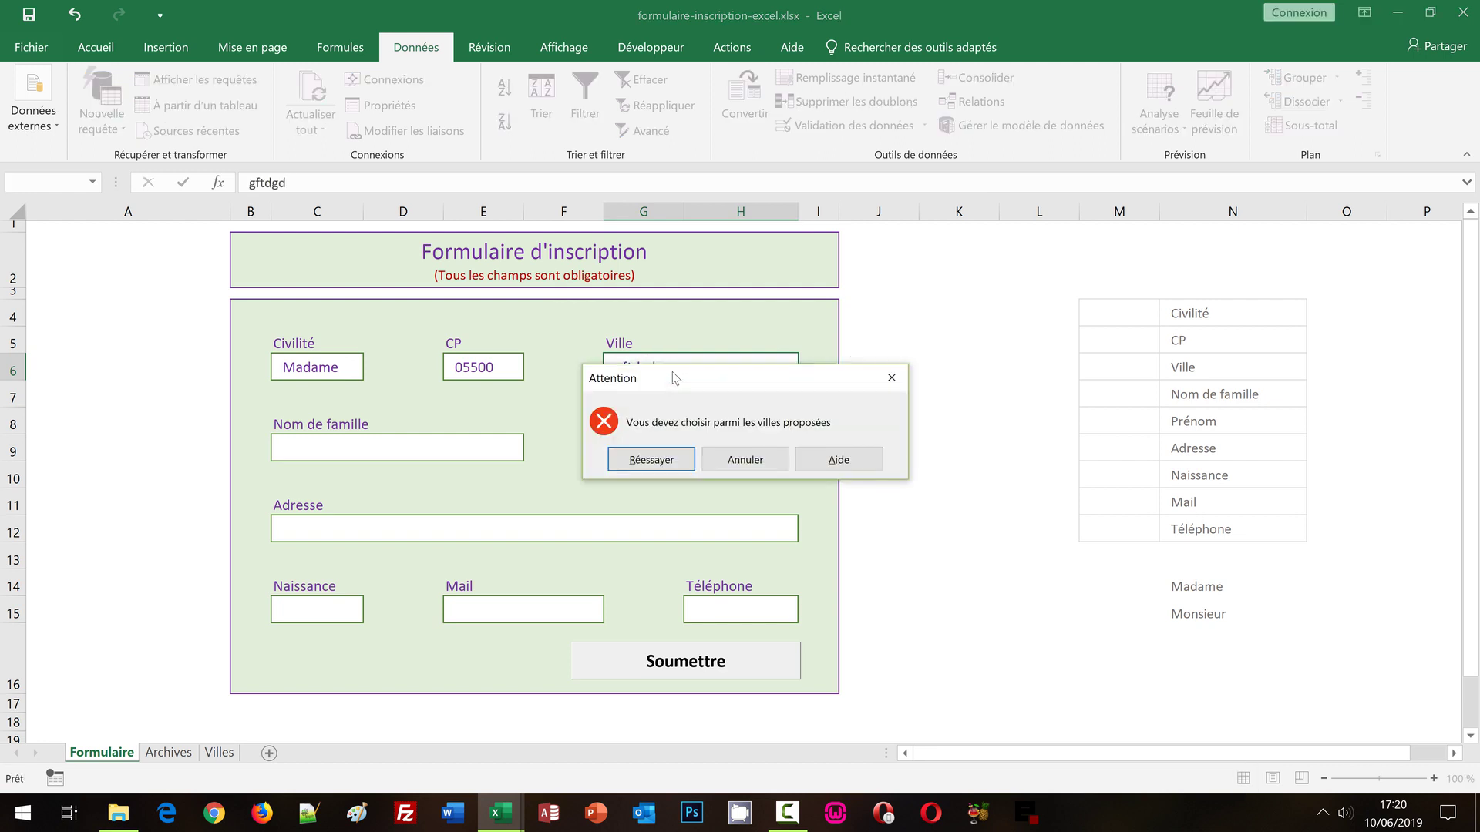
key("Return")
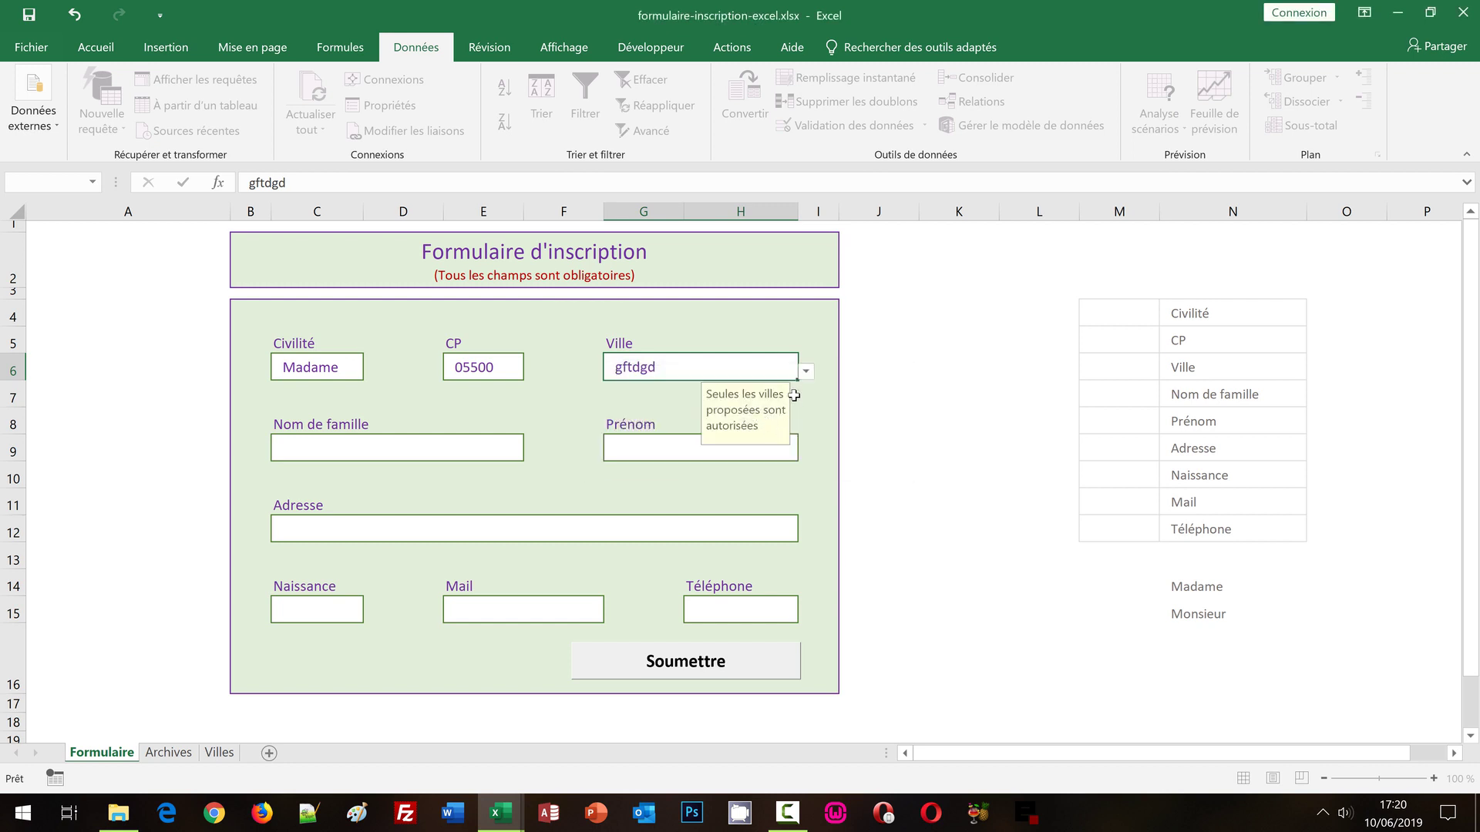
key("Escape")
Choose ST JULIEN EN CHAMPSAUR from the Ville dropdown.
left_click(806, 374)
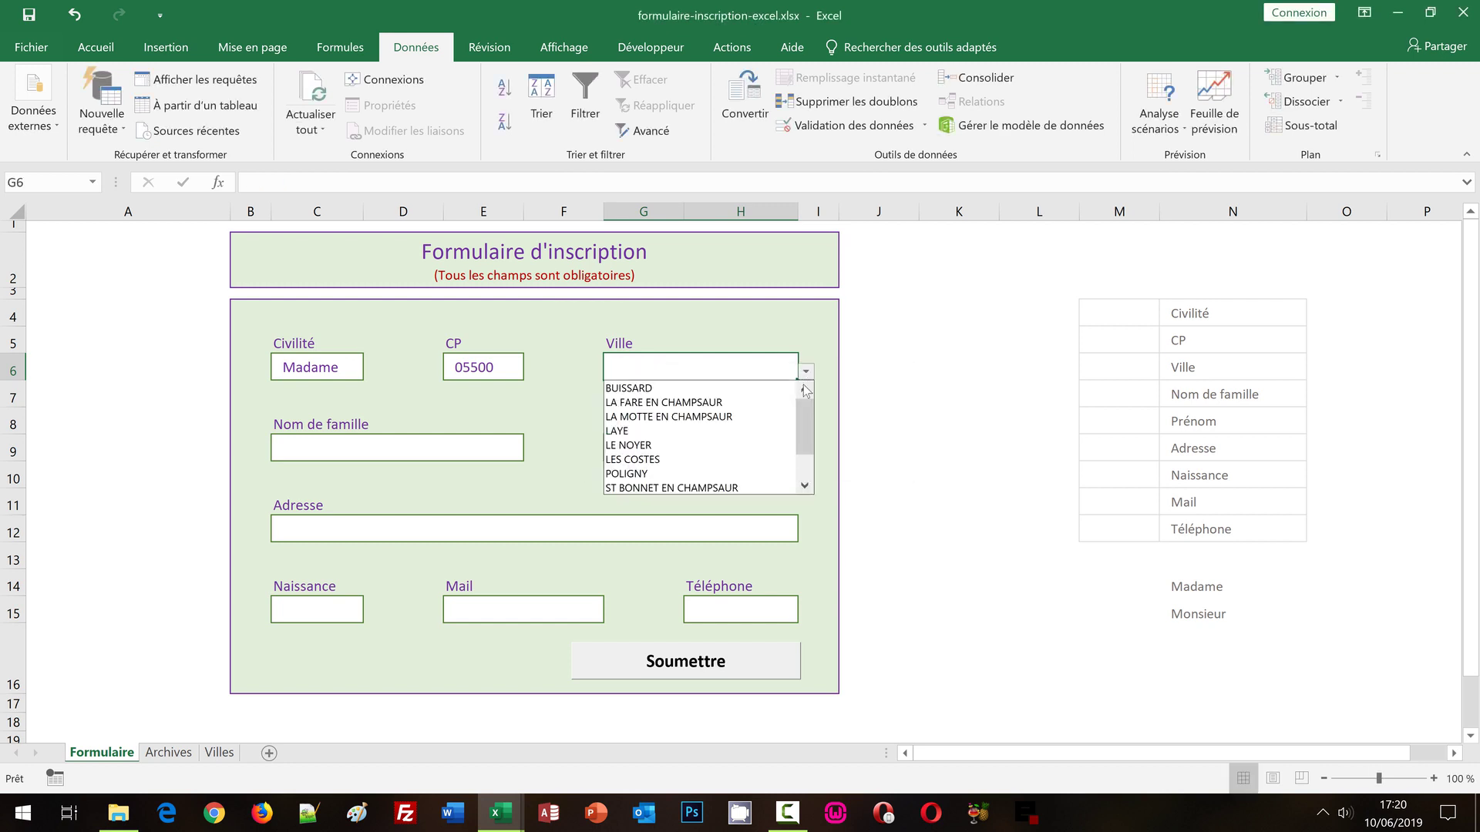
left_click(801, 464)
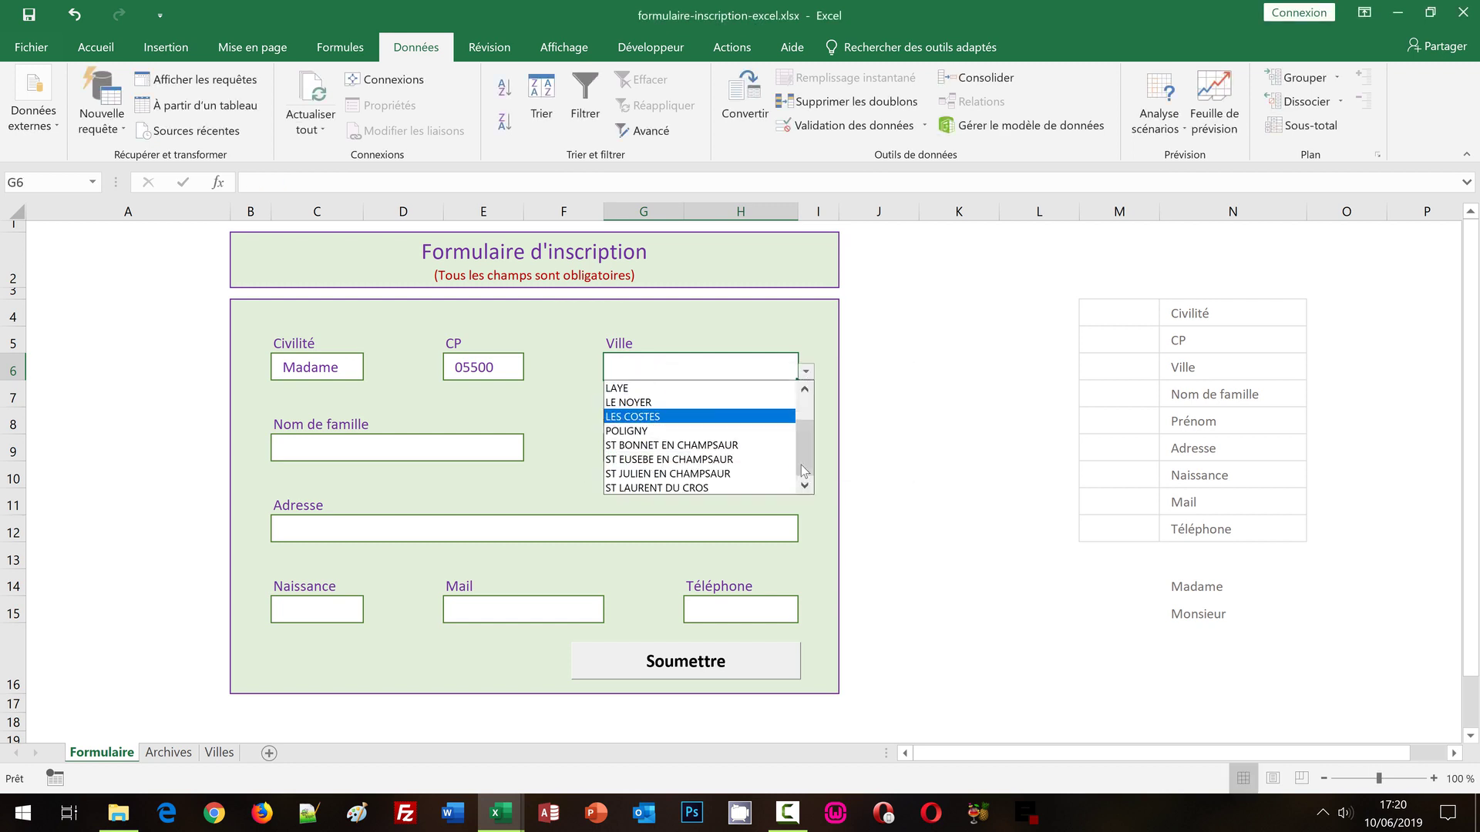
left_click(670, 474)
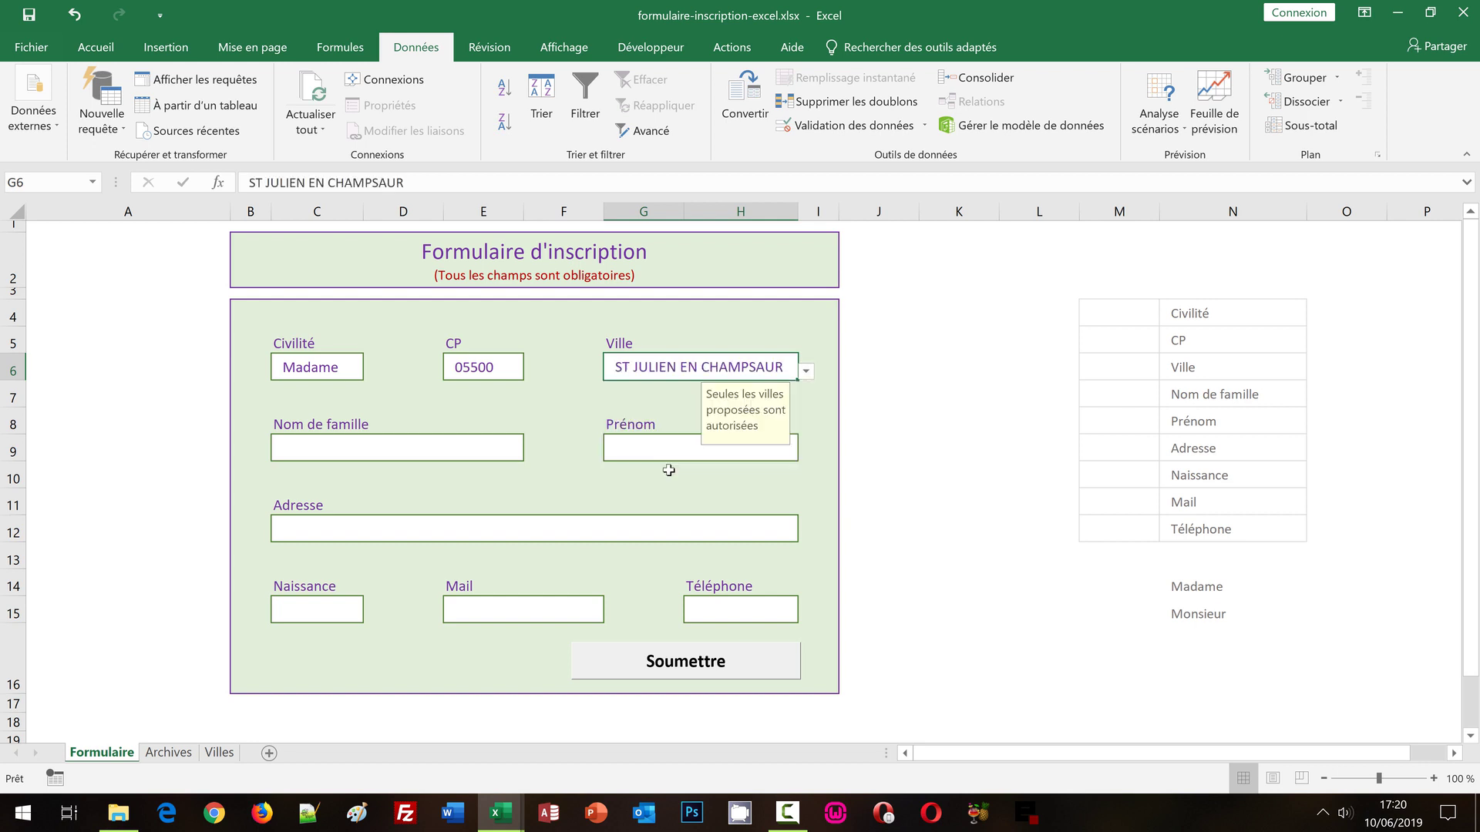
left_click(497, 449)
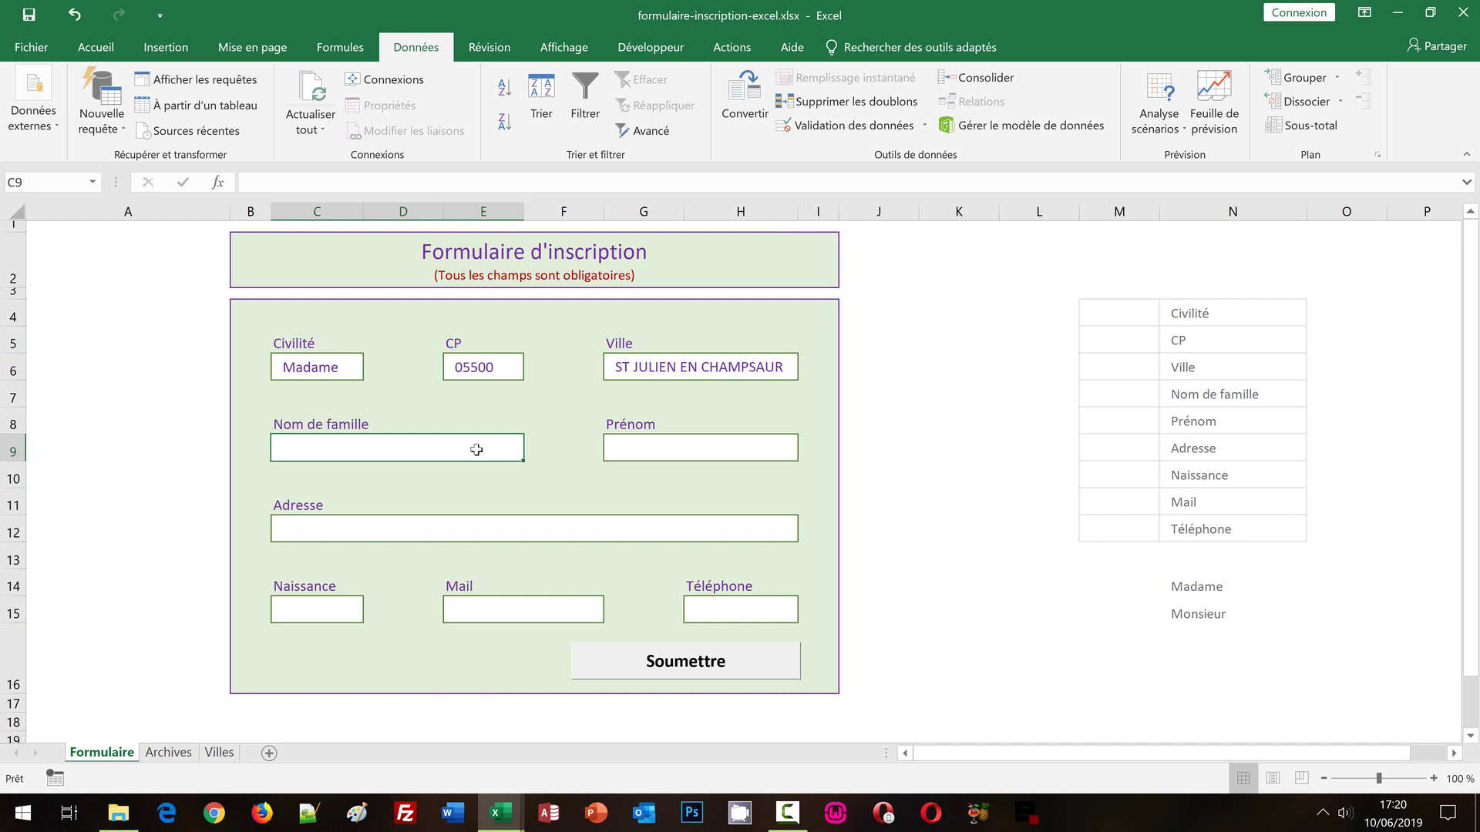
Multi-select the Nom de famille (C9), Prénom (G9) and Adresse (C12) cells.
left_click(637, 452)
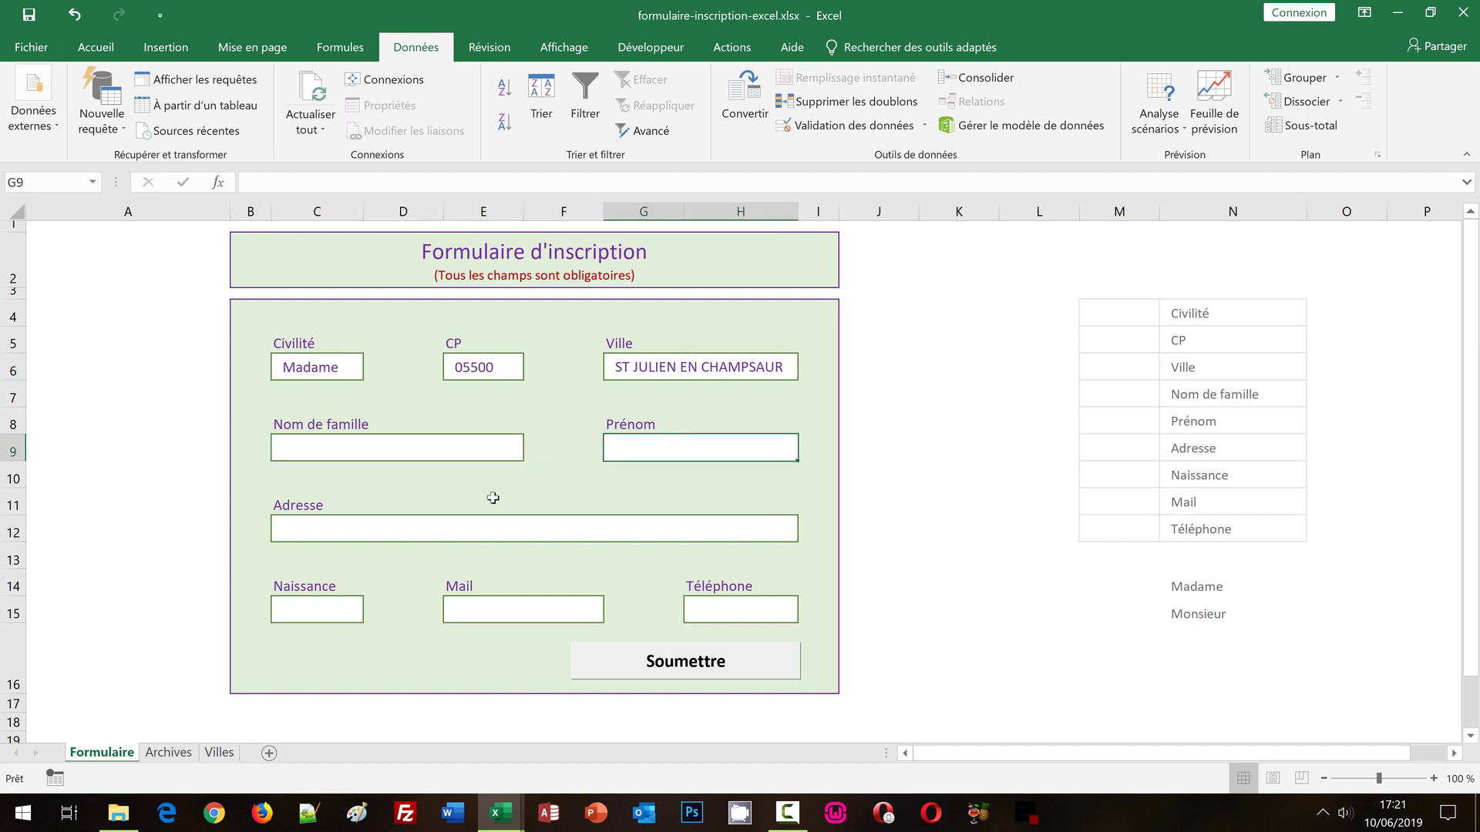
left_click(392, 532)
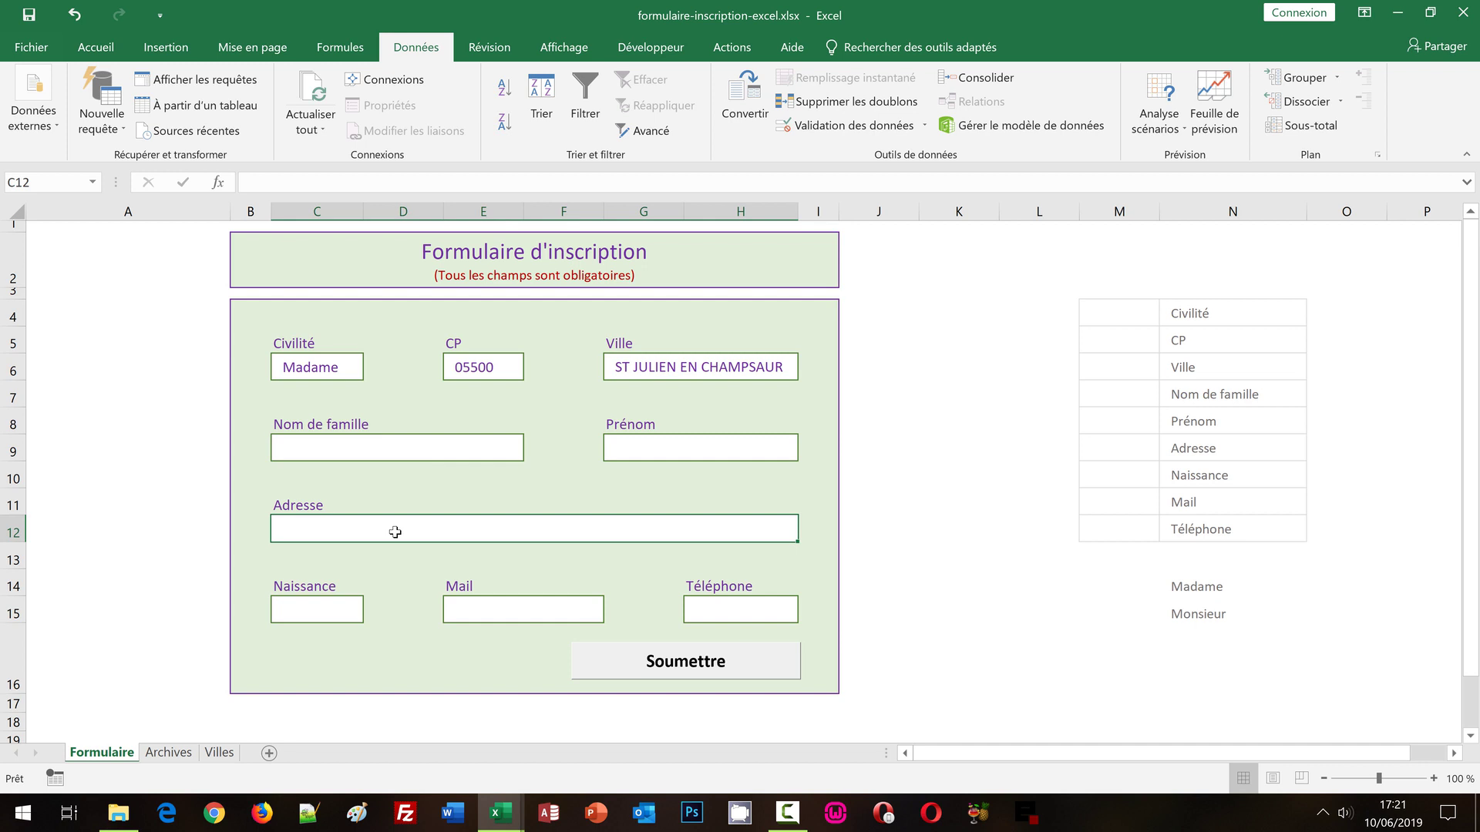
left_click(424, 447)
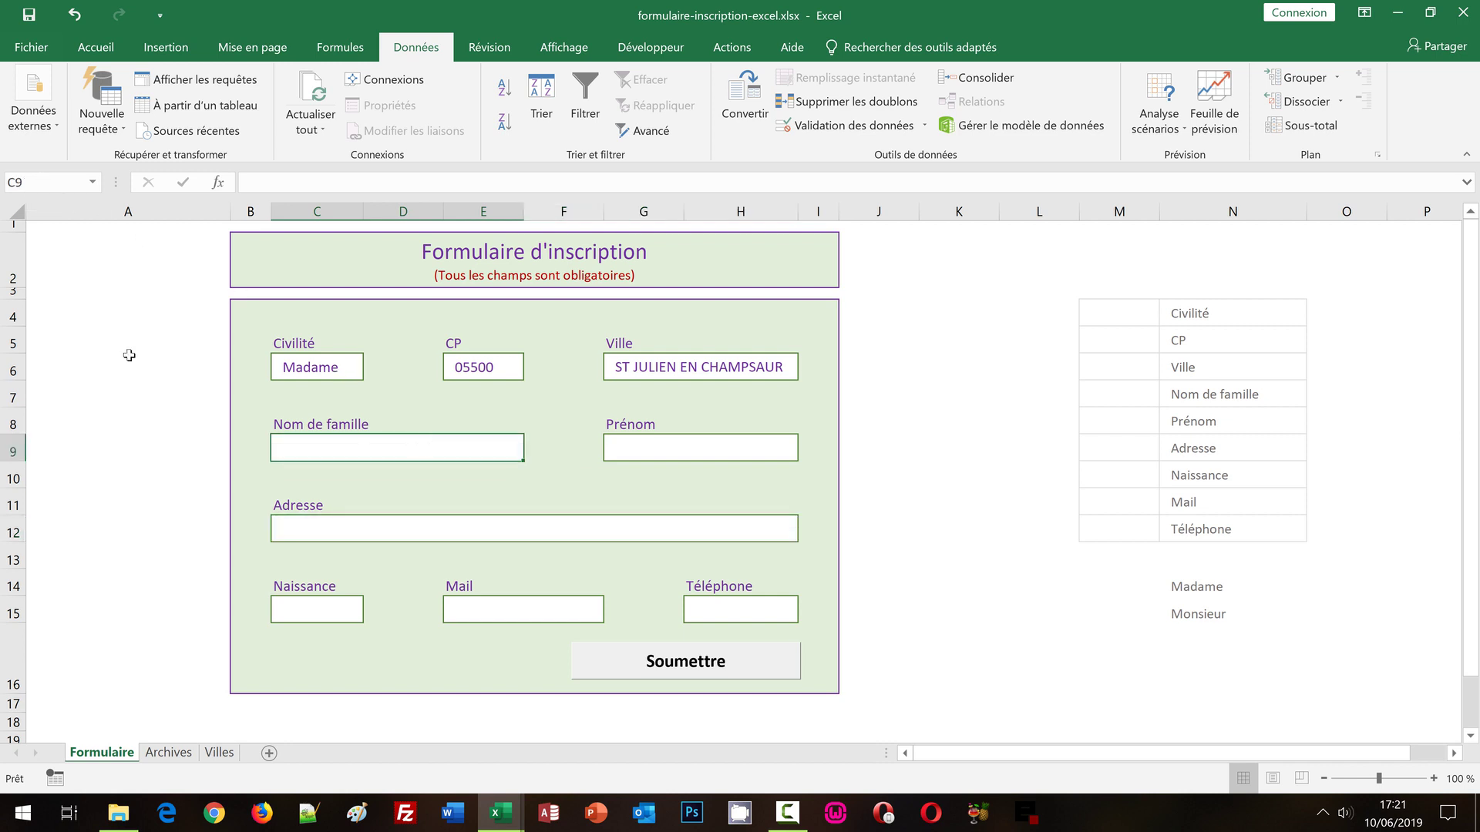
left_click(664, 448)
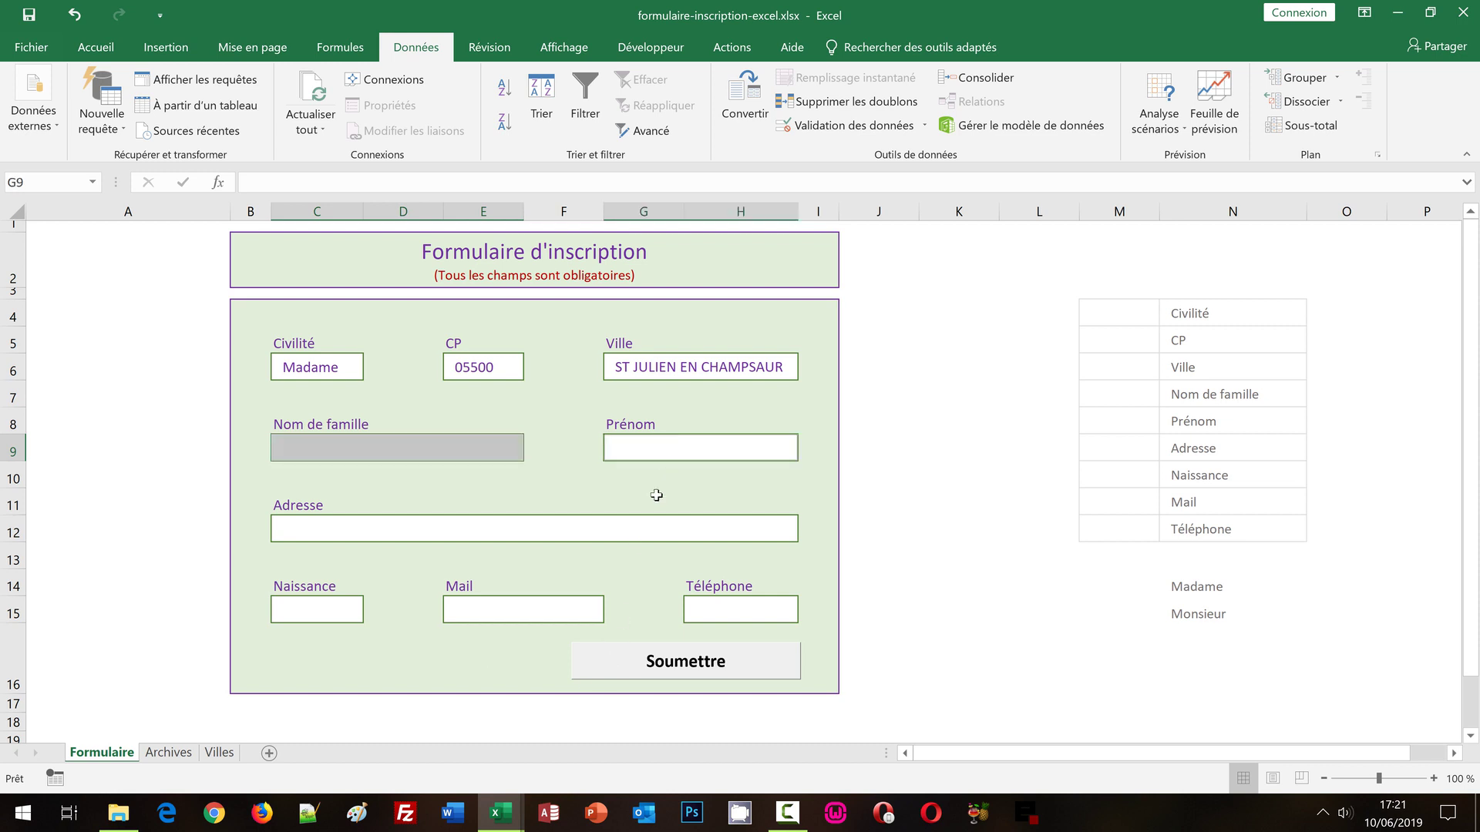
left_click(614, 533)
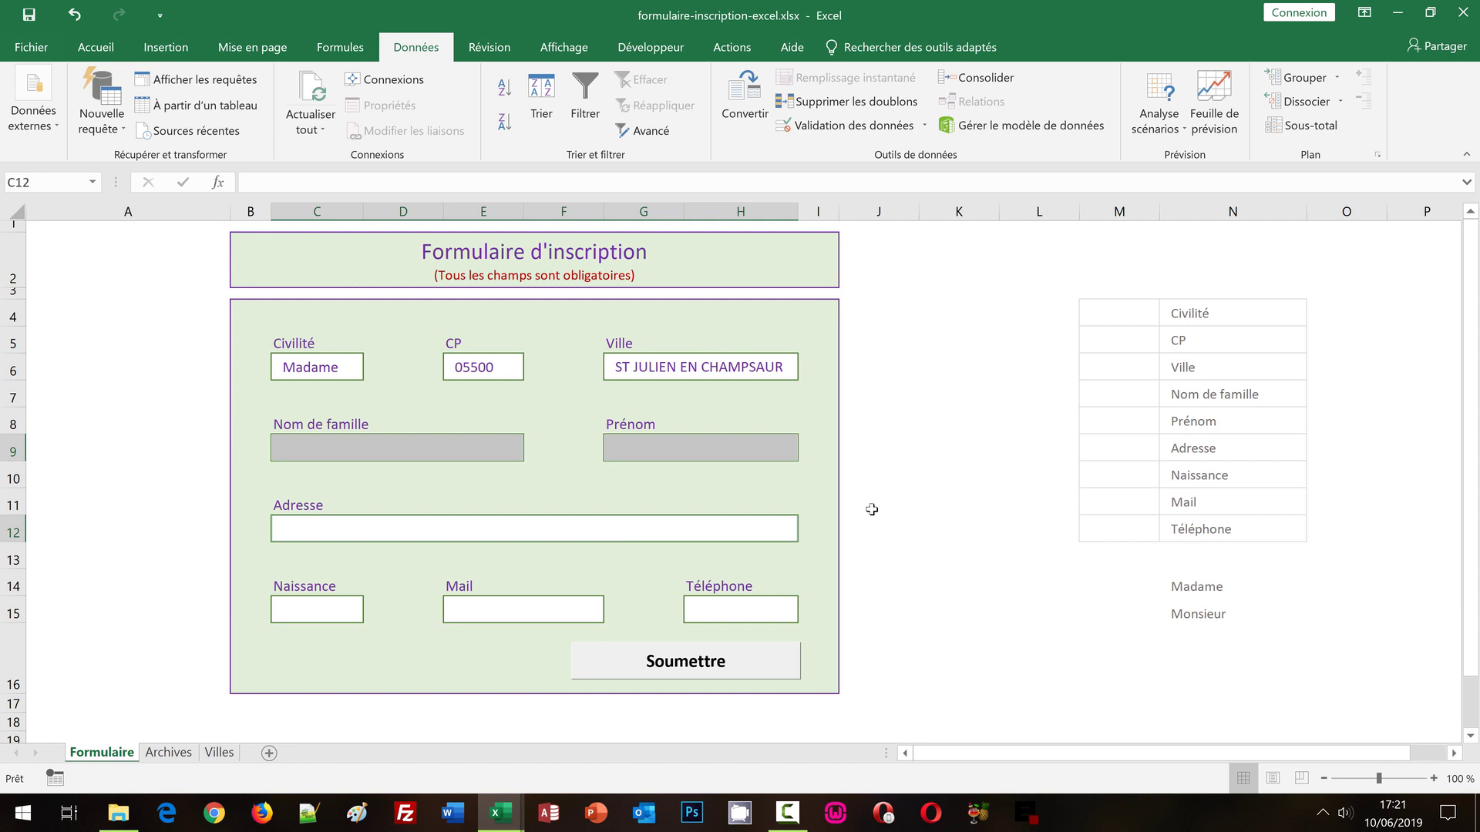
Apply a Longueur du texte rule requiring more than 3 characters to the three selected fields.
left_click(834, 131)
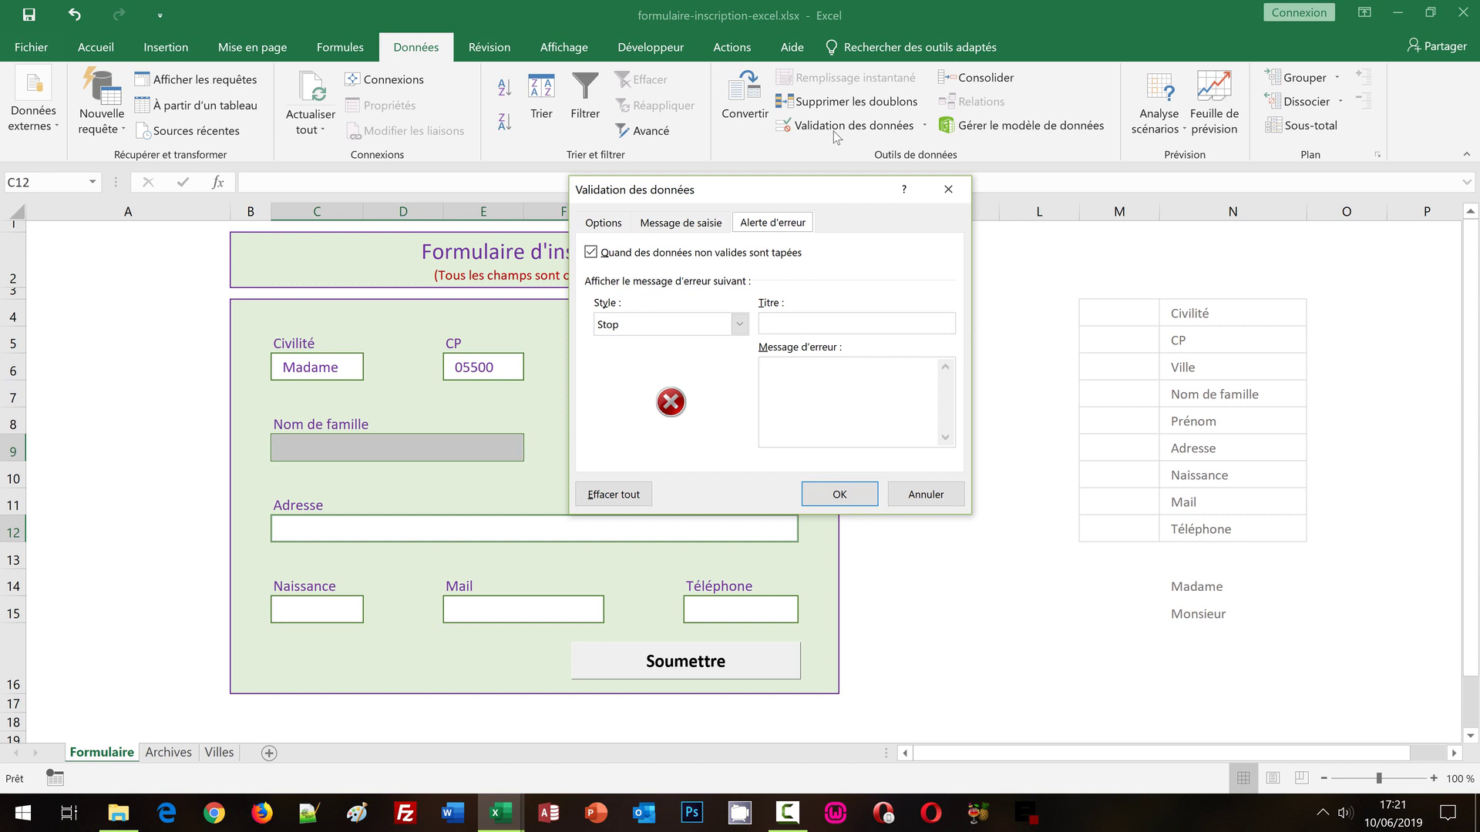
left_click(607, 222)
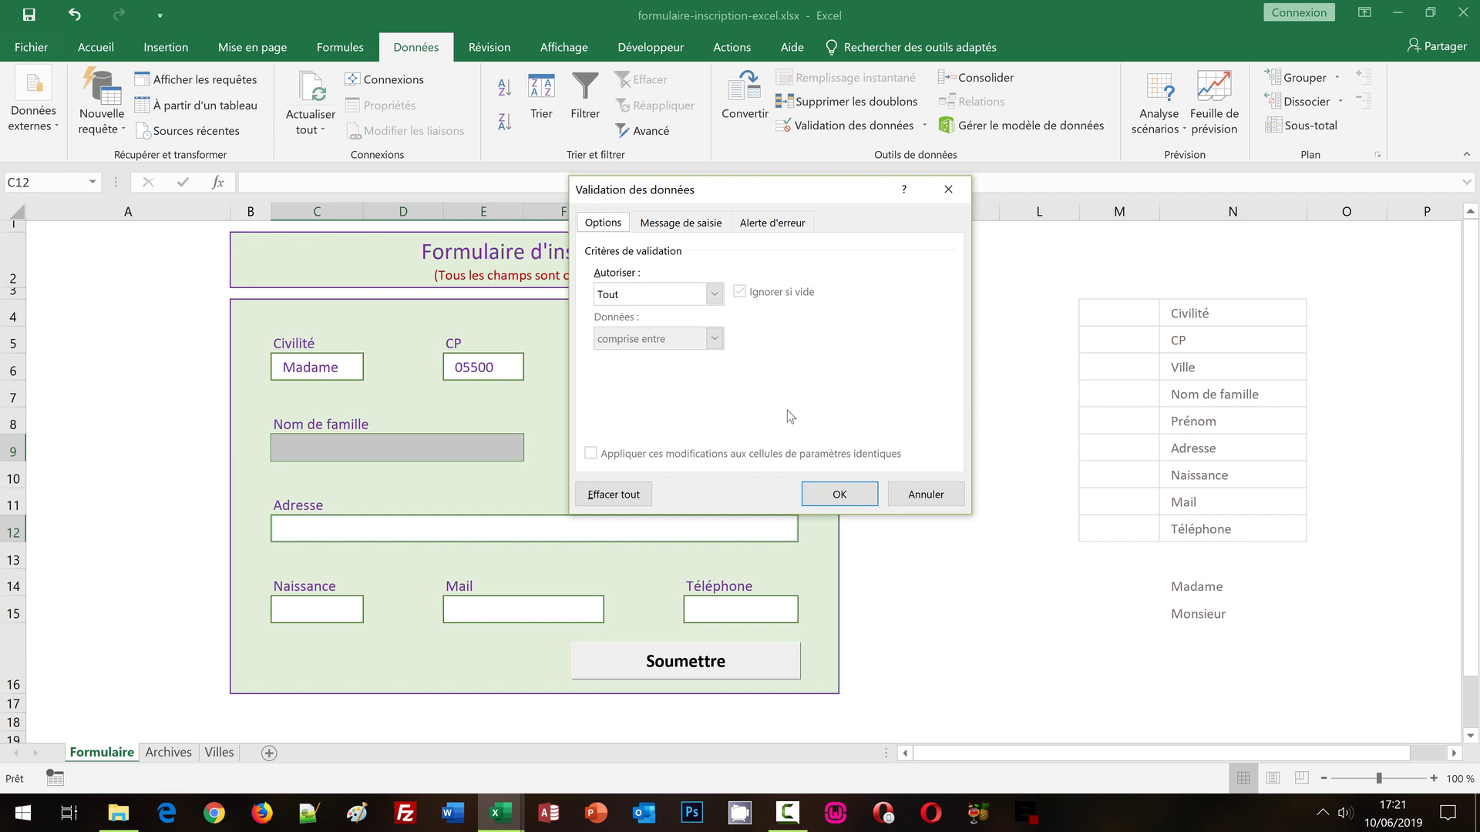
left_click(715, 294)
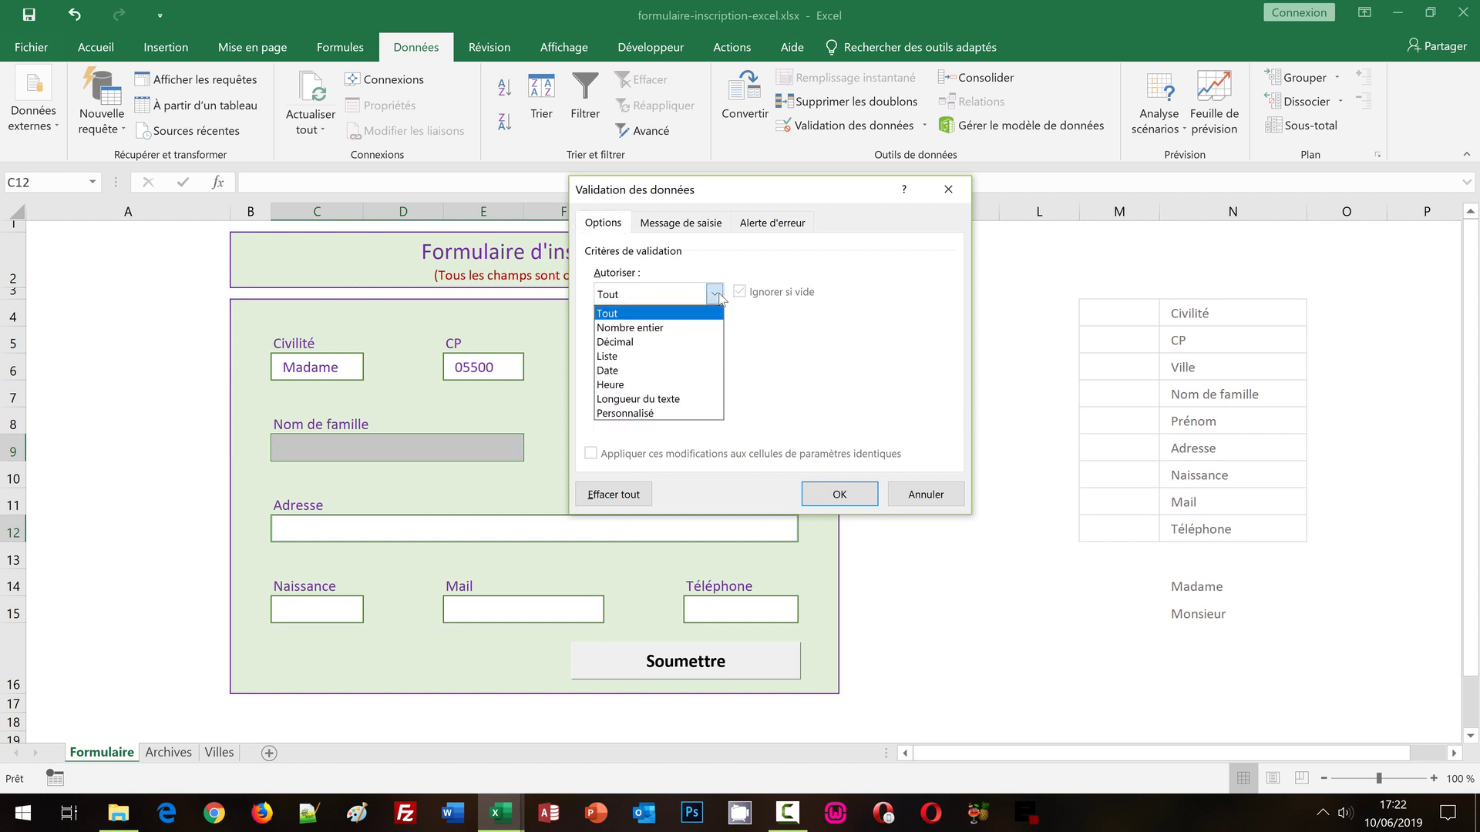
left_click(667, 400)
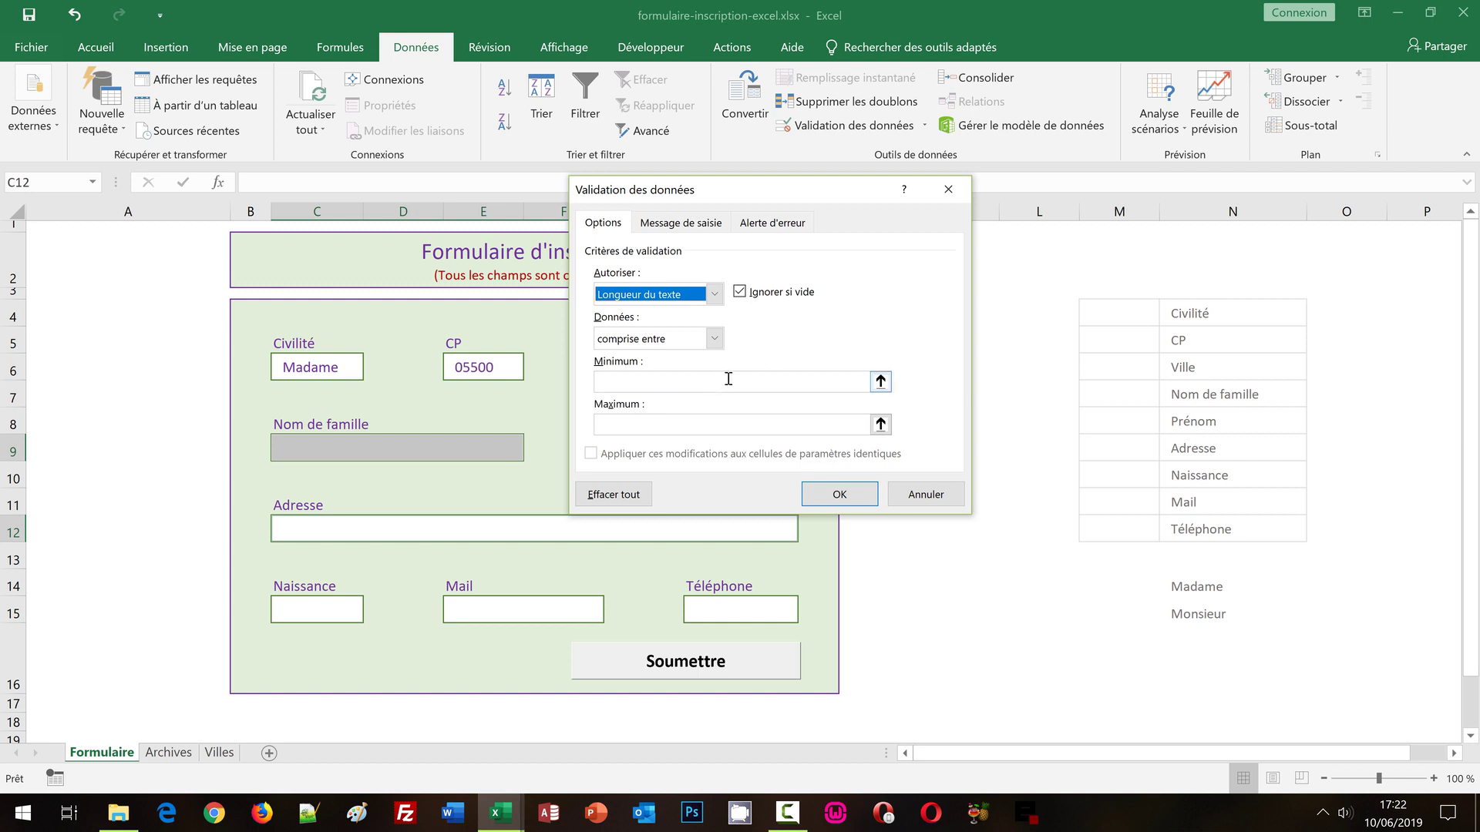
left_click(714, 340)
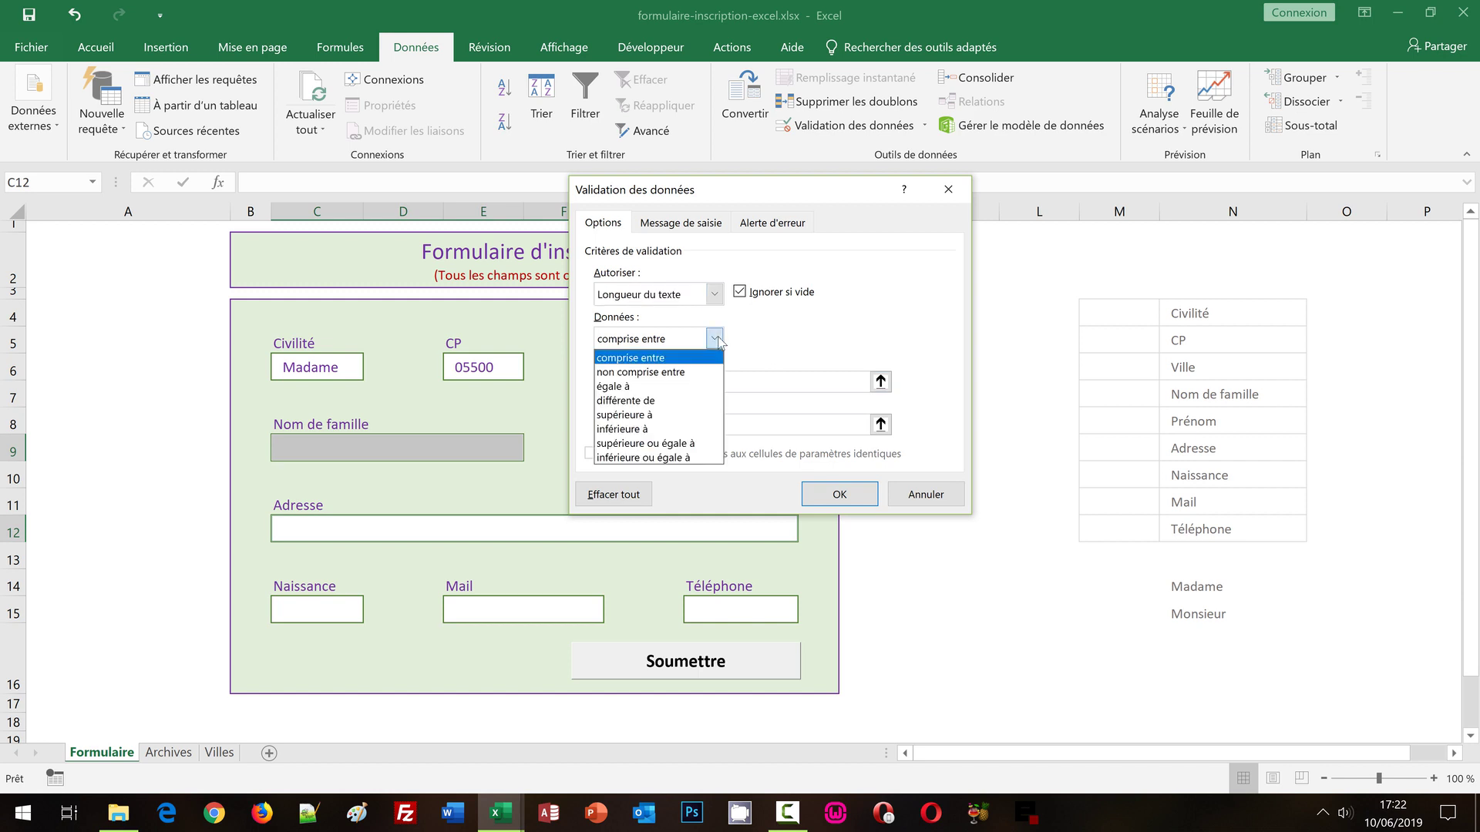
left_click(664, 416)
left_click(642, 381)
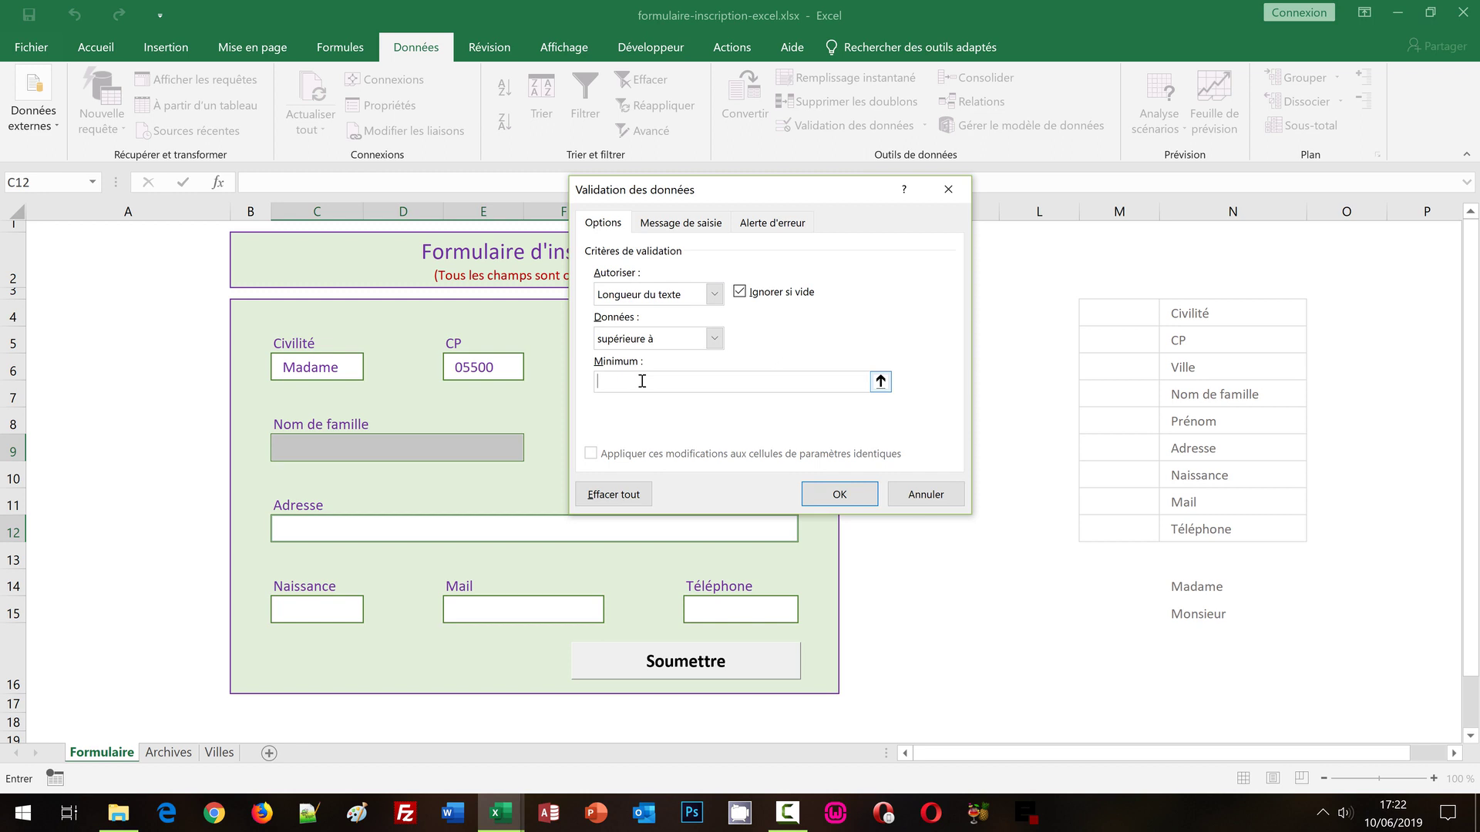
type("3")
left_click(860, 496)
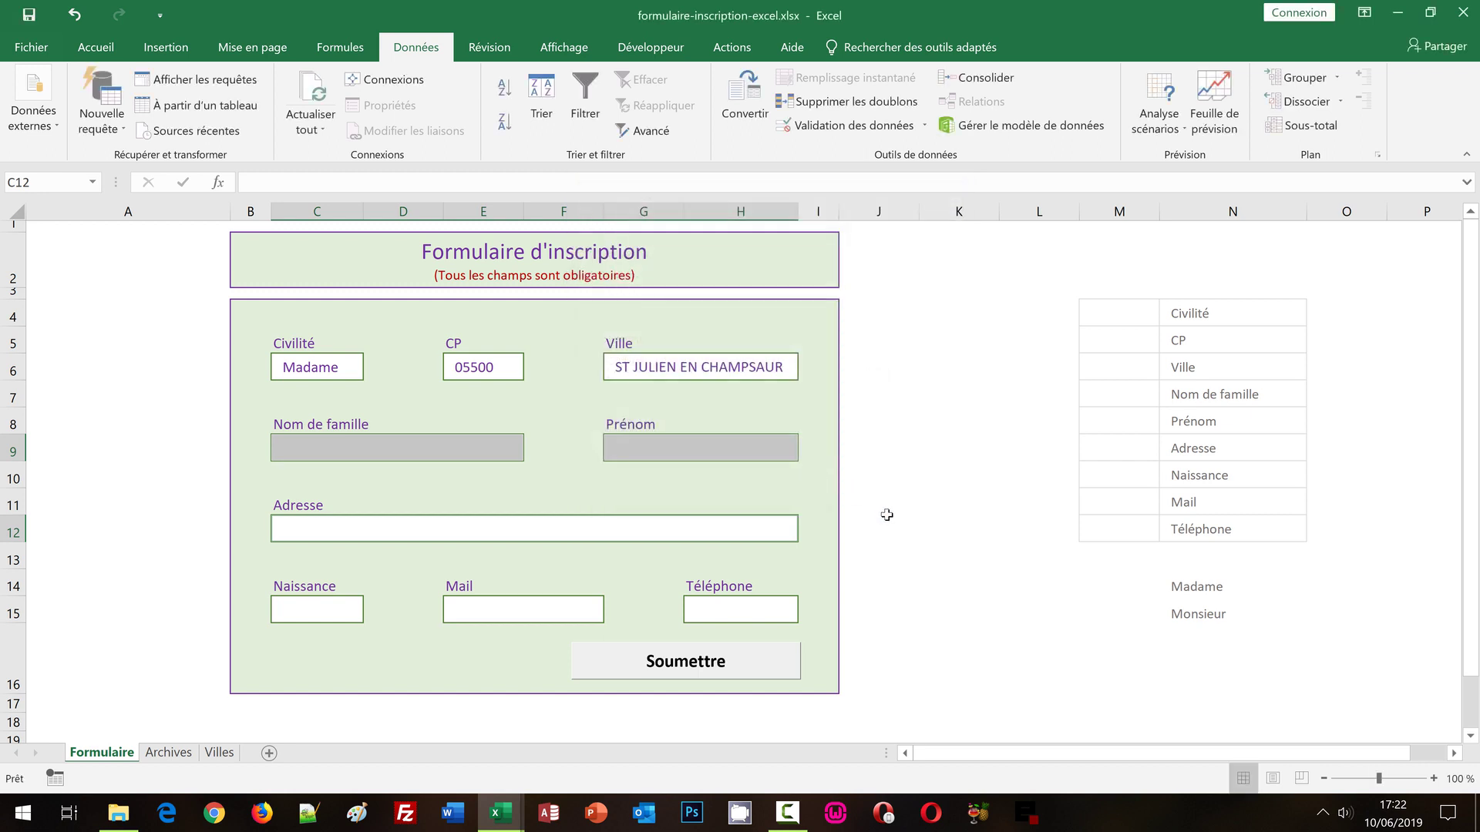
left_click(886, 515)
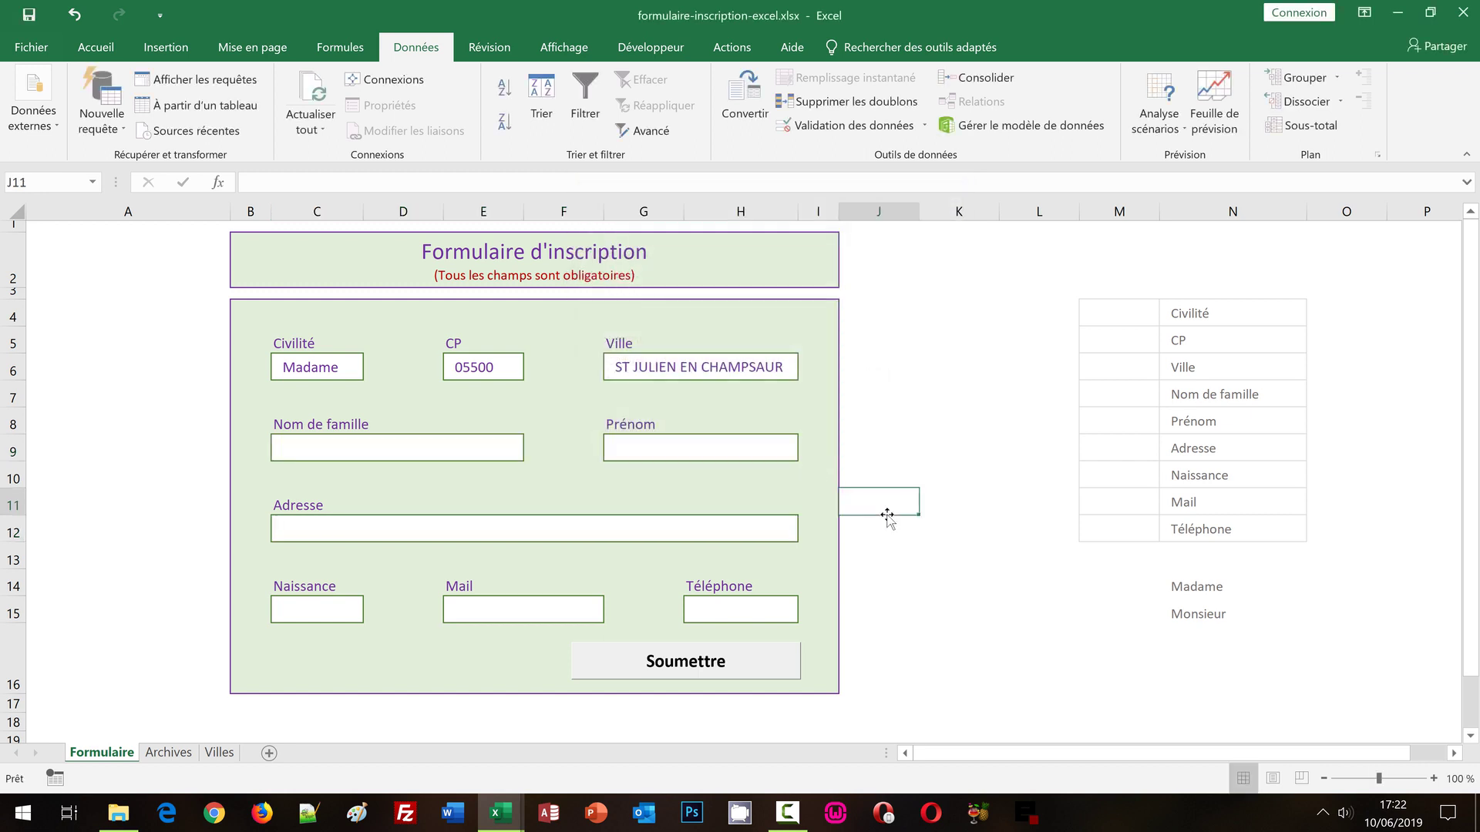
left_click(373, 443)
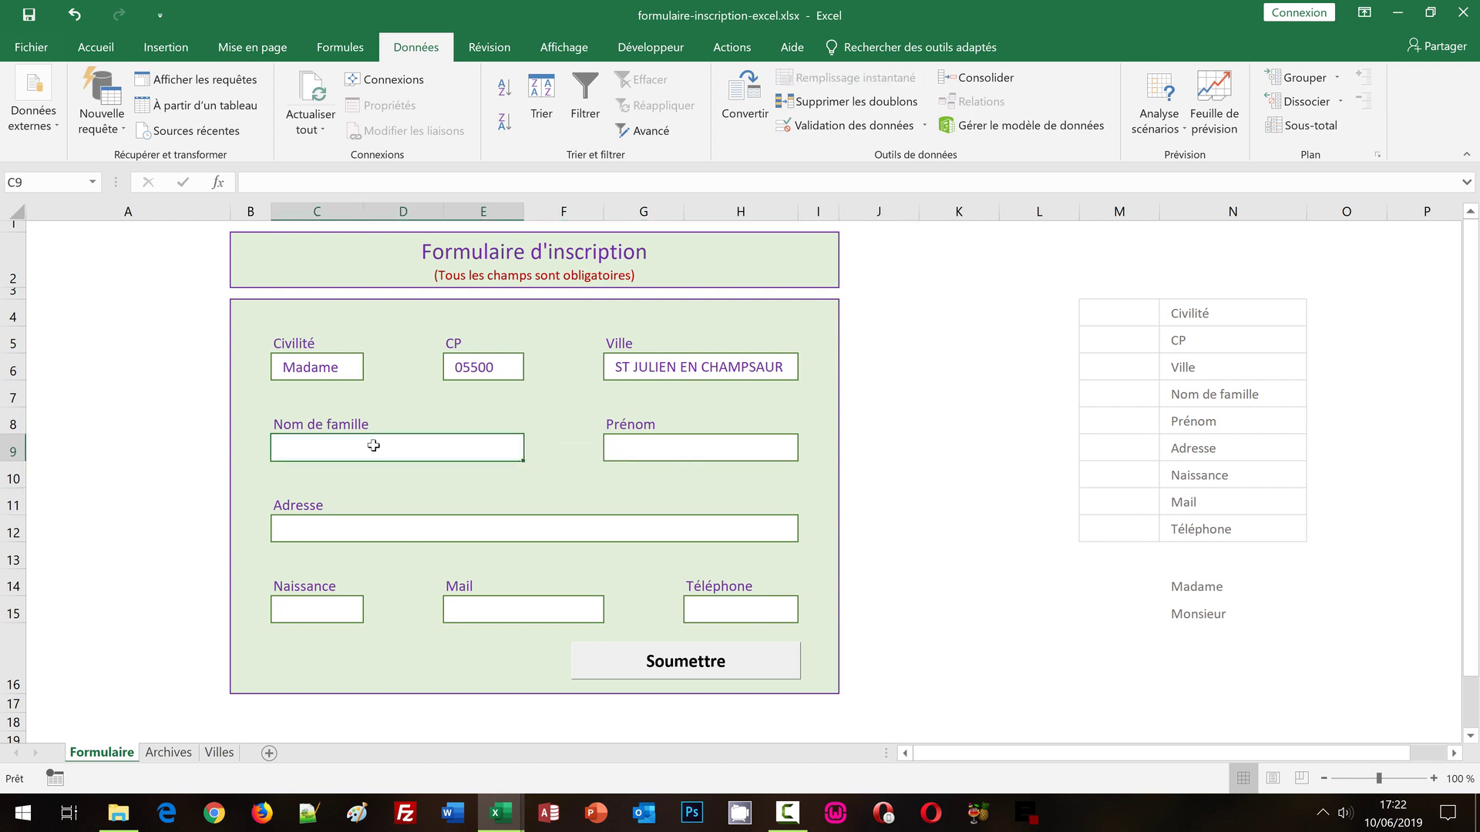
Test the surname rule: 'gfl' is rejected, then enter the valid surname 'hfgdtd'.
type("gf")
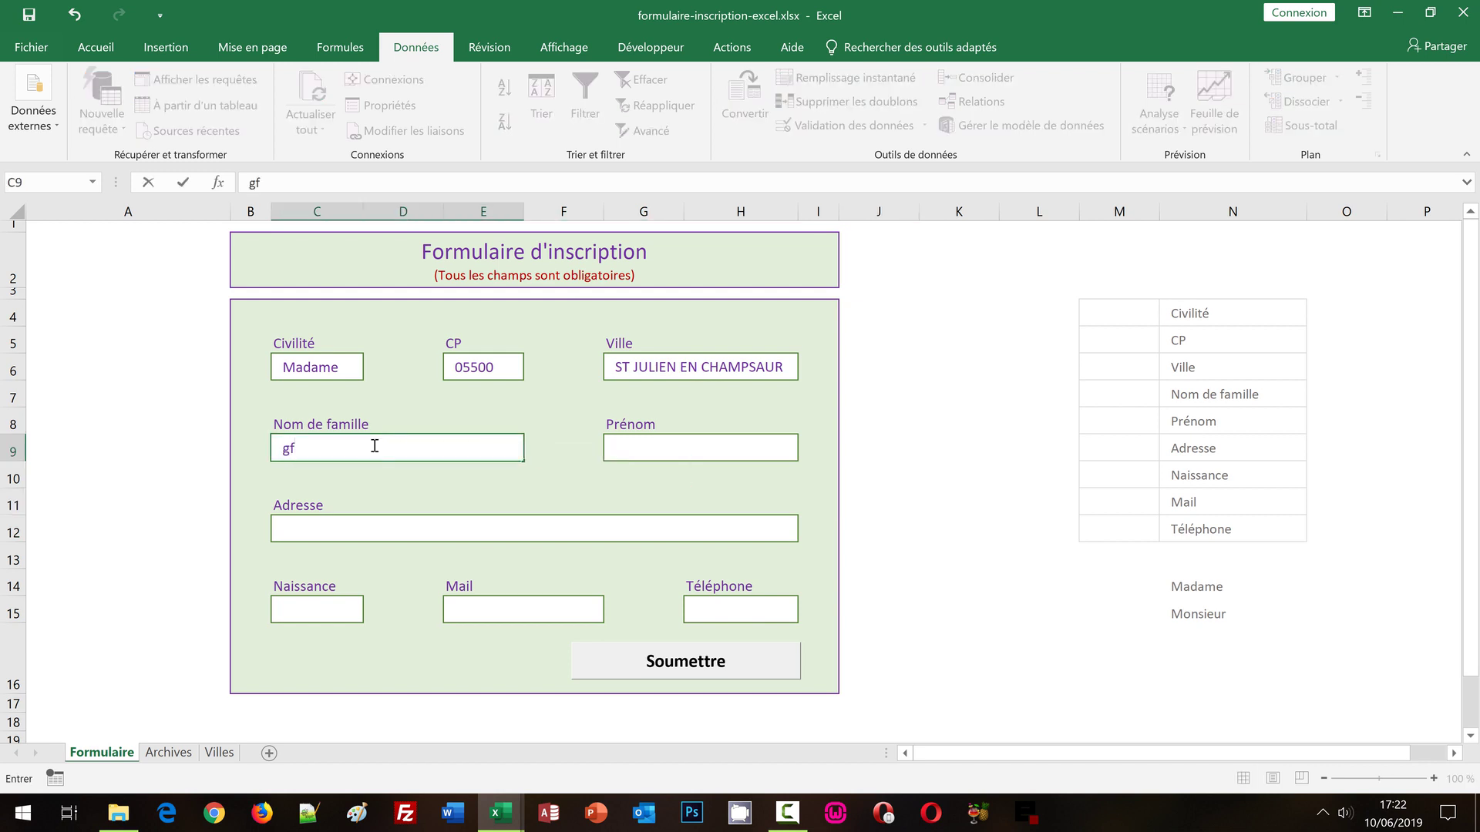
type("l")
key("Return")
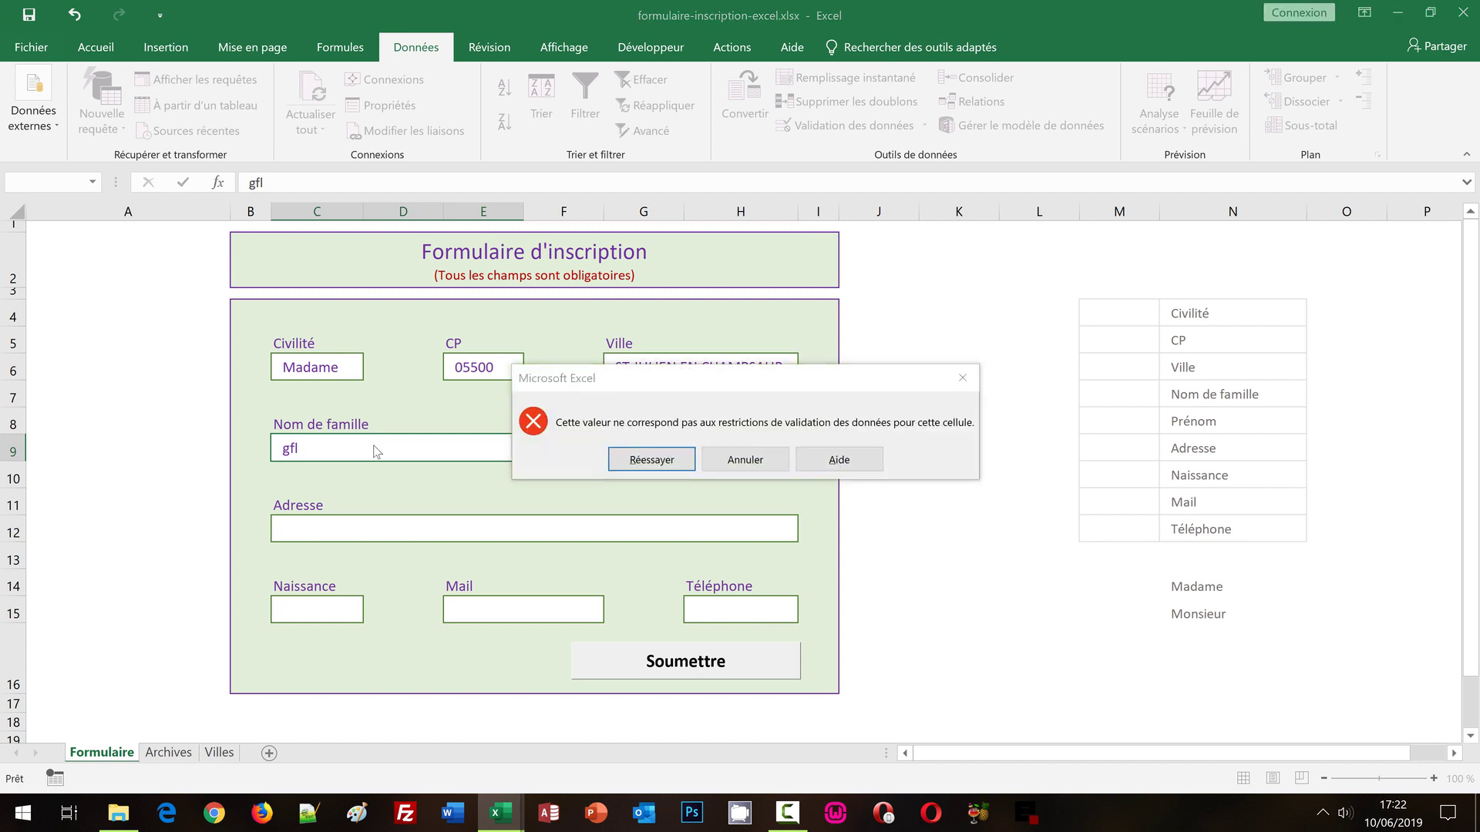
key("Escape")
type("h")
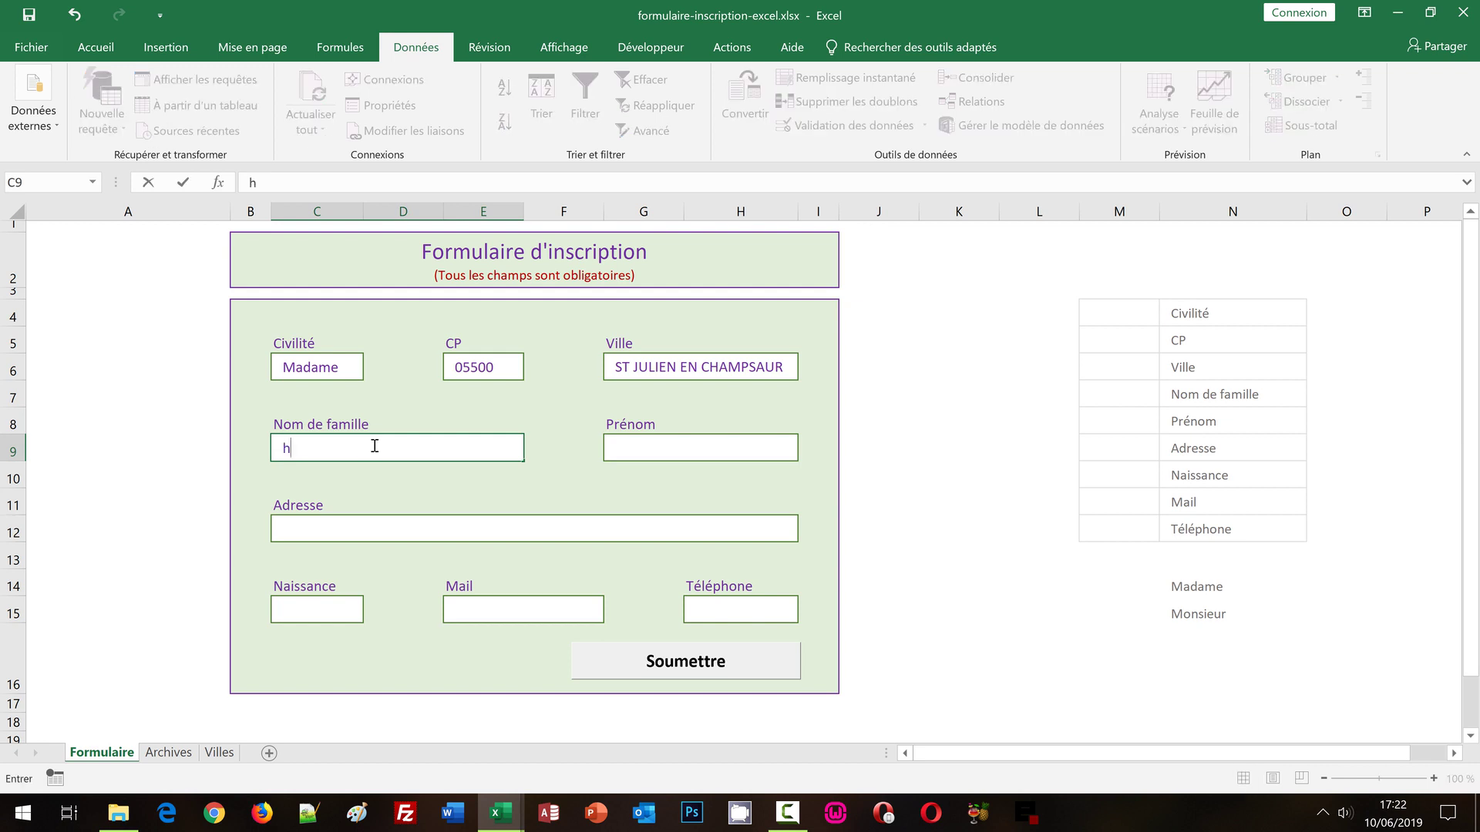
type("fgdtd")
key("Tab")
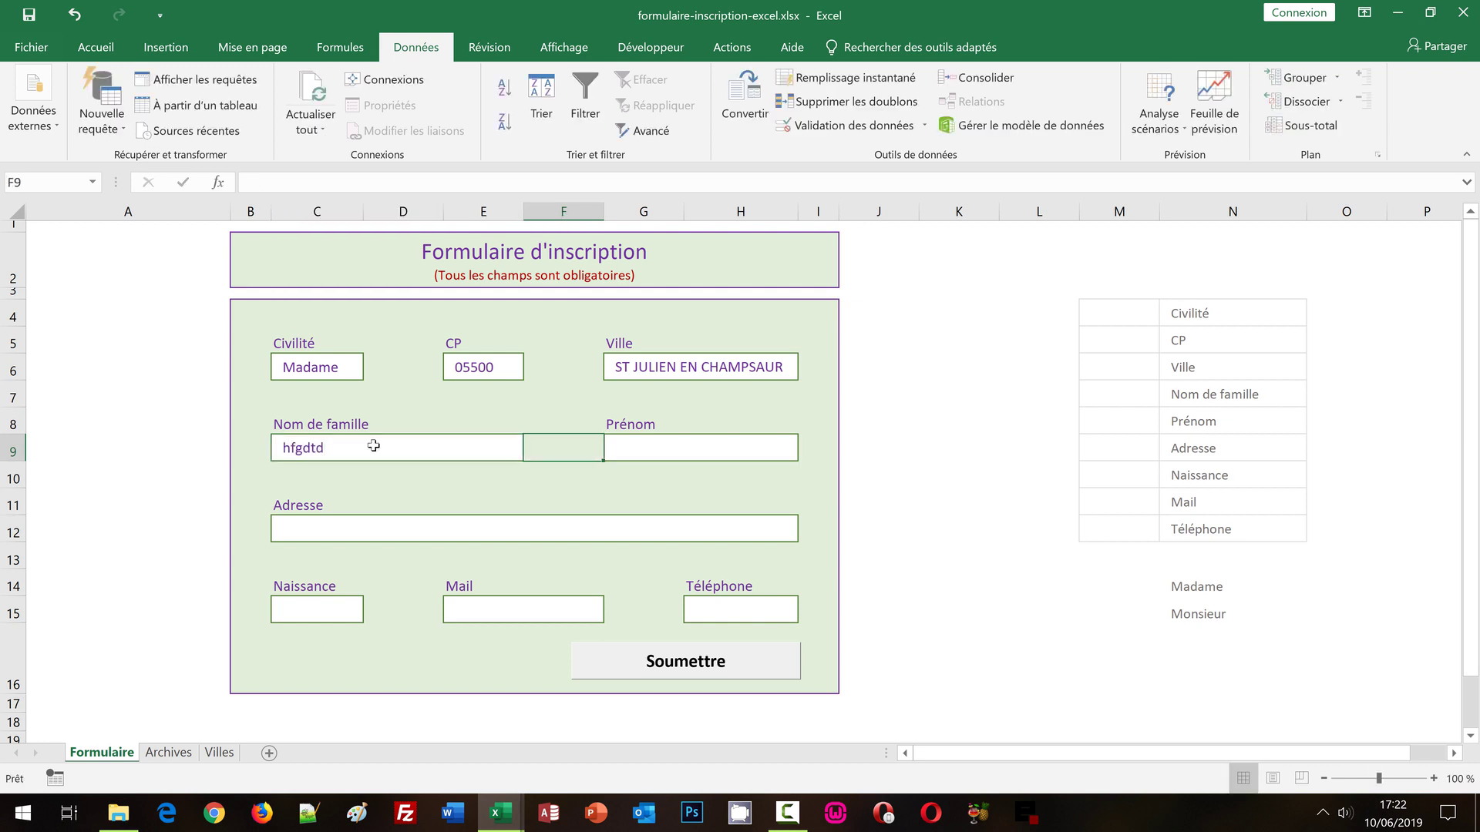
Test Prénom with rejected 'trg', enter 'dgdfst', then reselect the Nom de famille field.
left_click(651, 443)
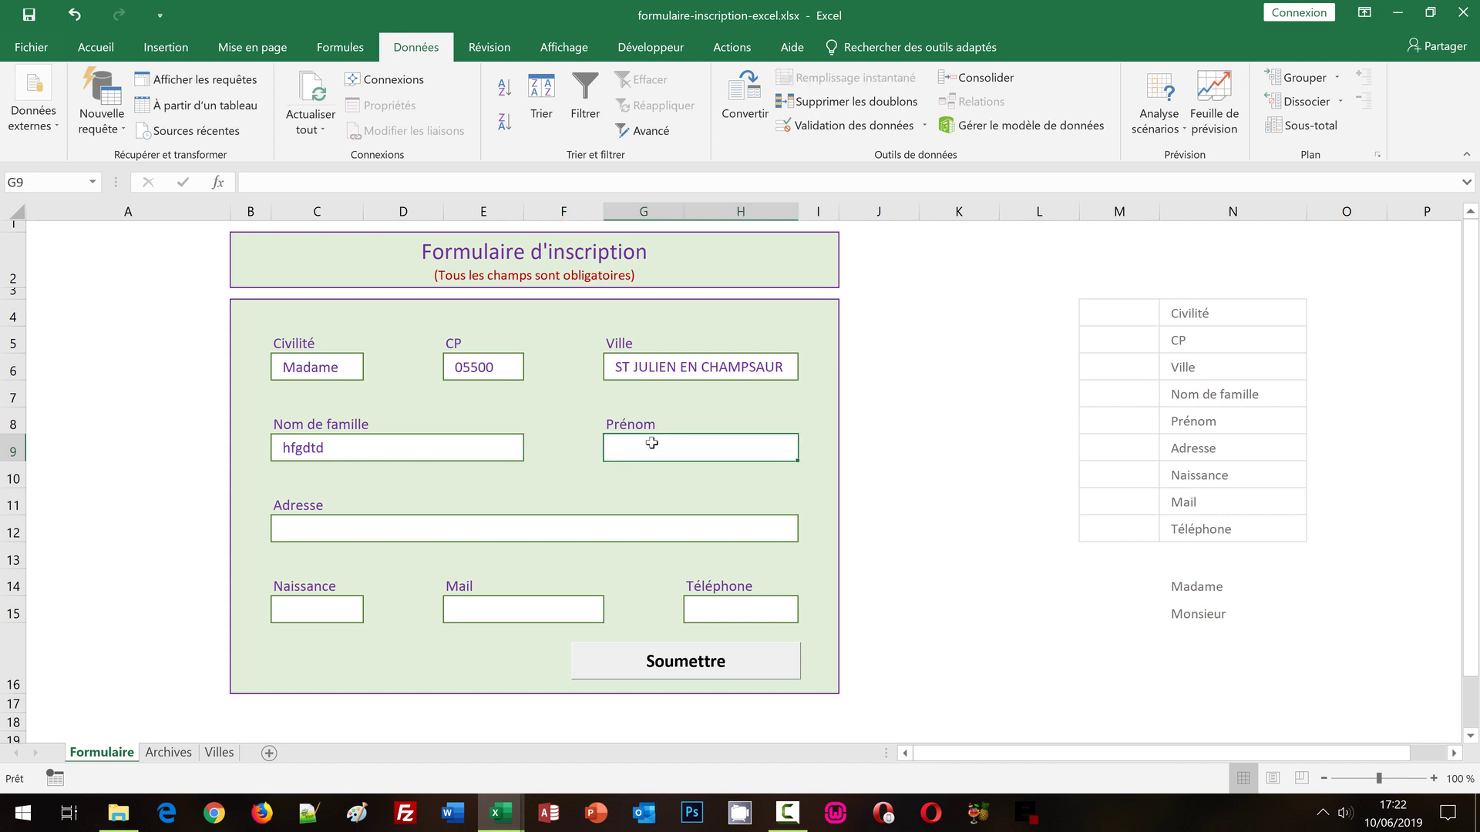
type("trg")
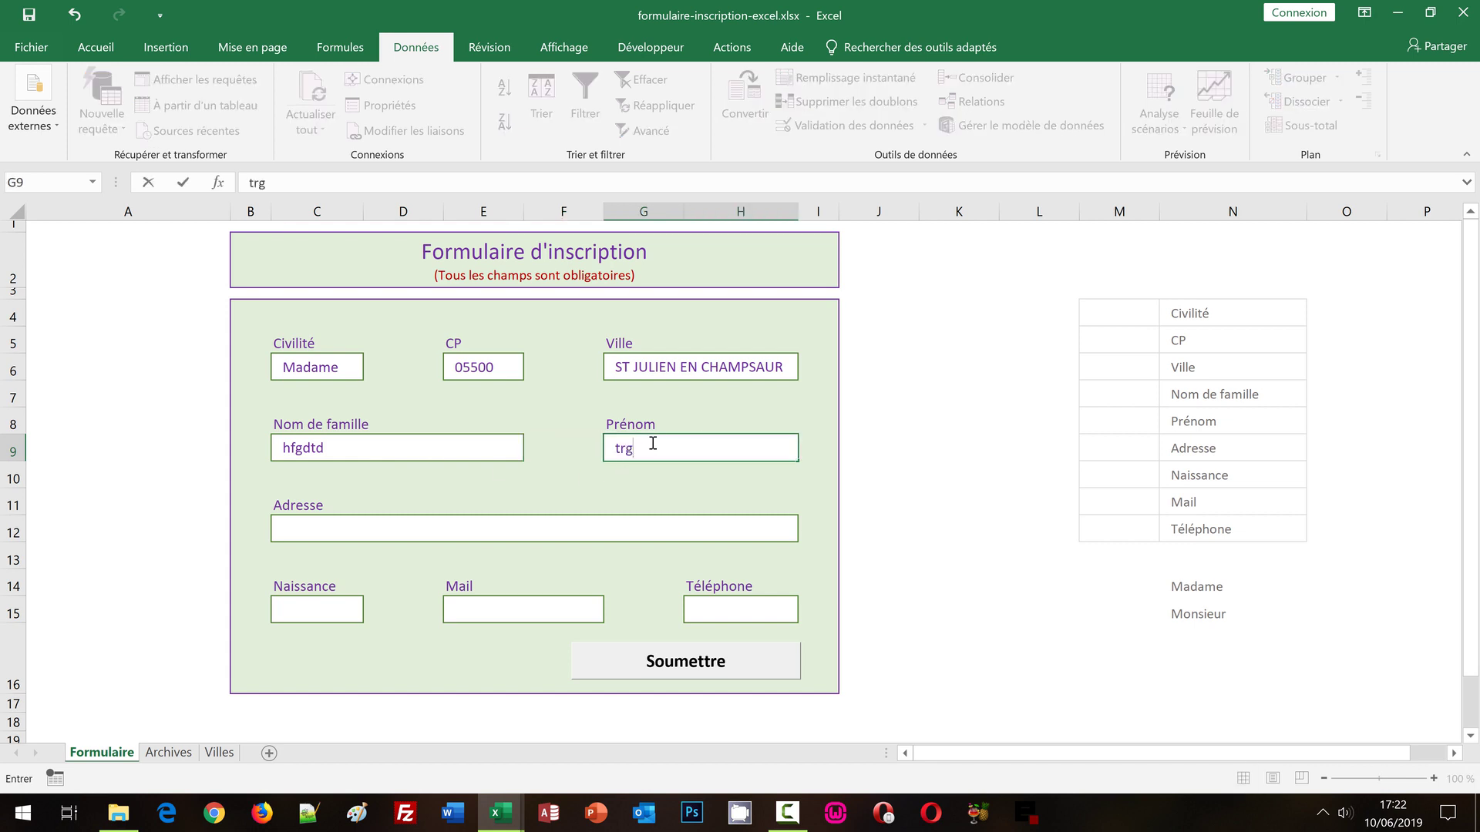
key("Tab")
left_click(714, 455)
type("dgdfst")
key("Tab")
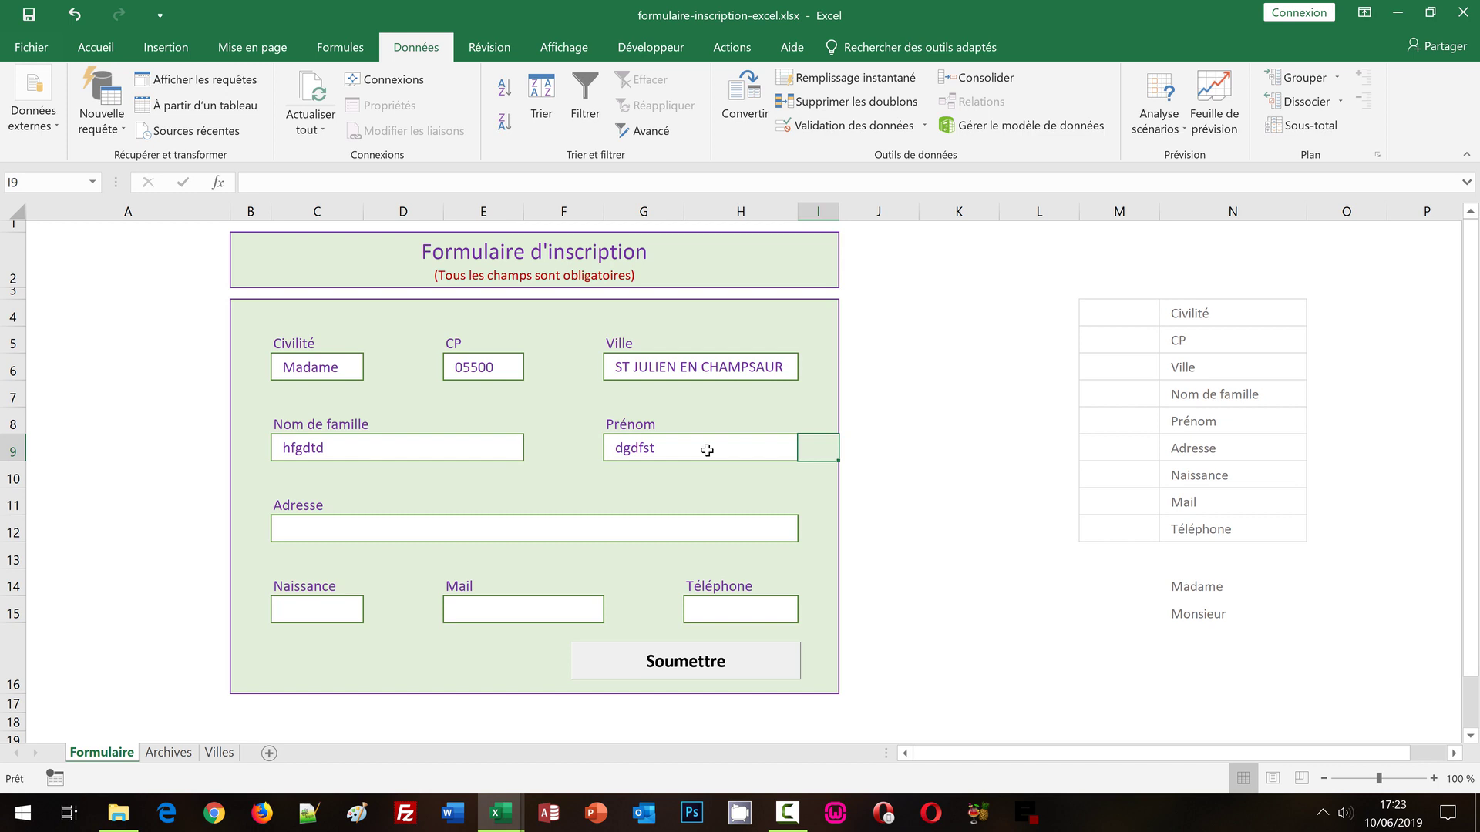
left_click(343, 447)
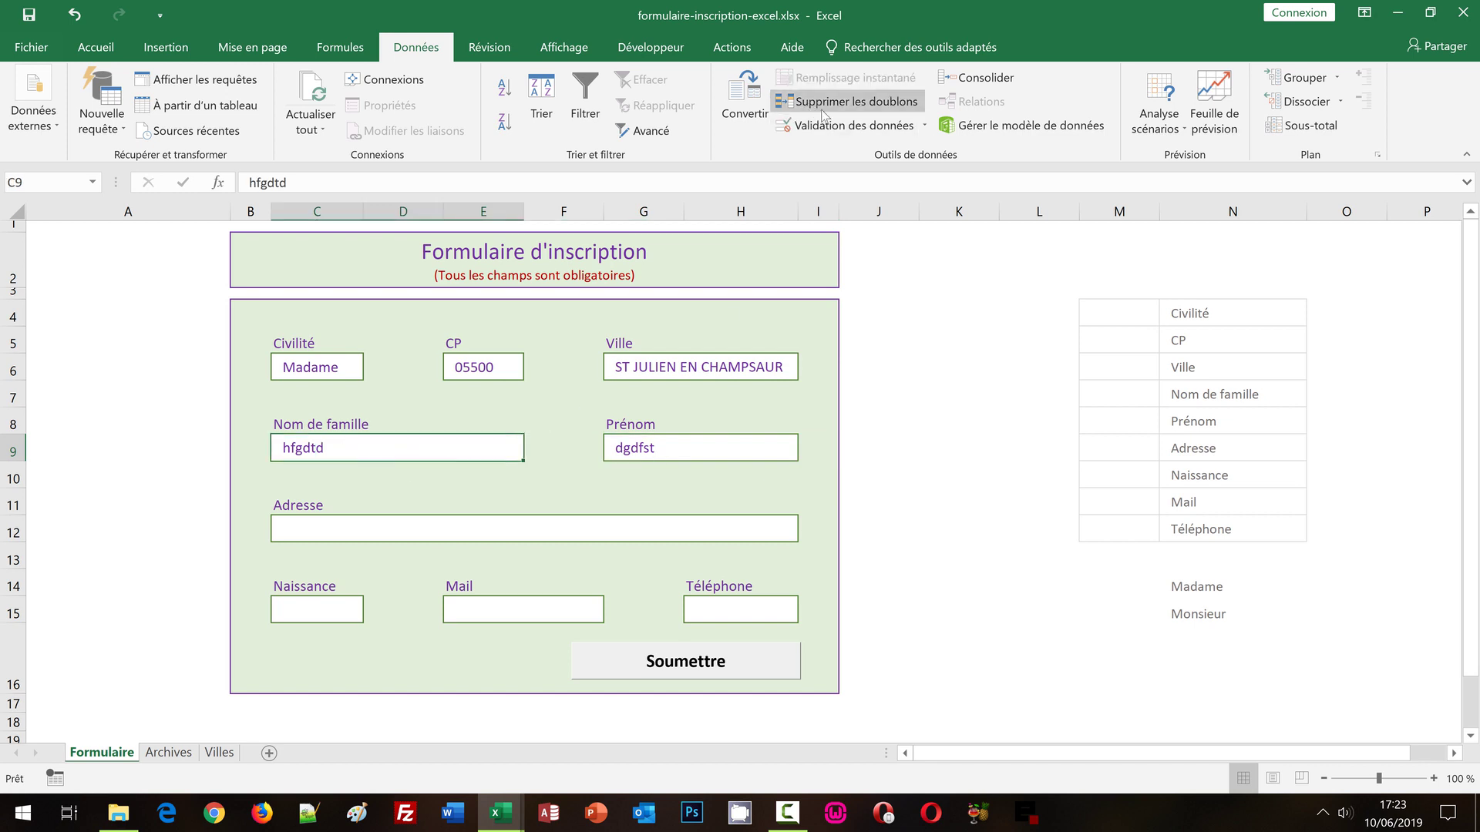
Give the Nom de famille validation the input message 'Votre nom de famille'.
left_click(844, 125)
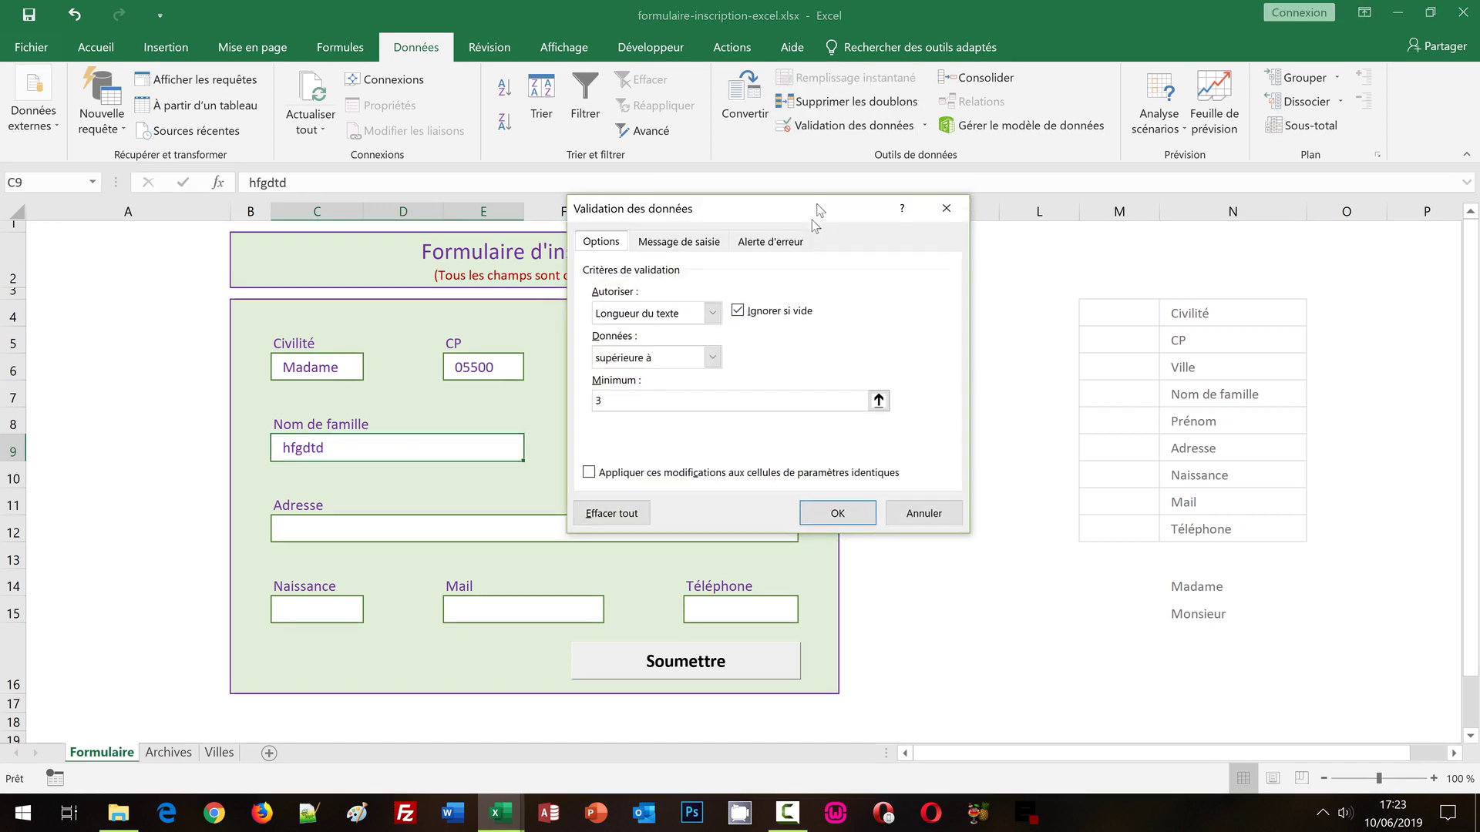
left_click_drag(819, 210, 804, 248)
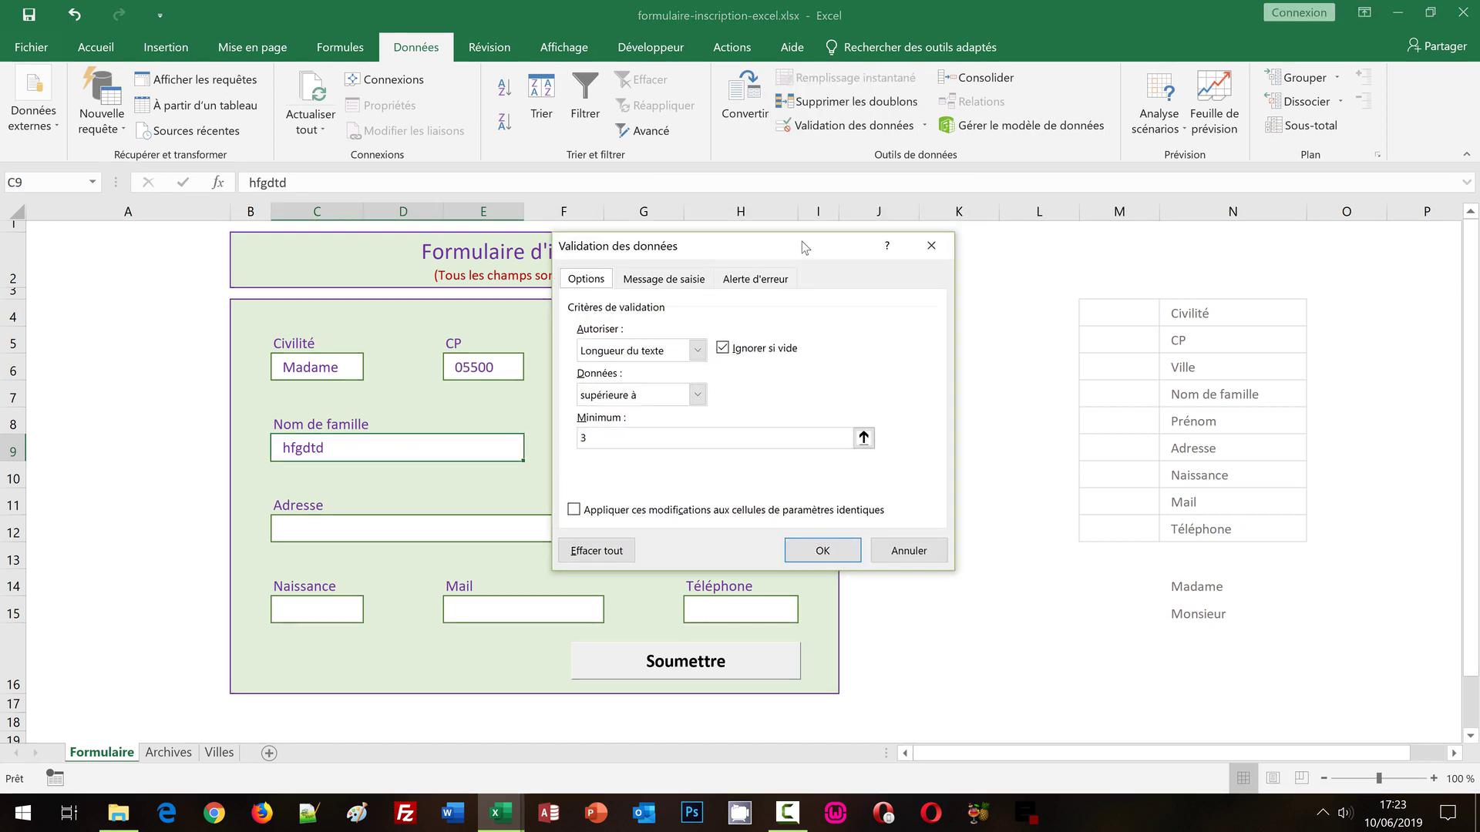
left_click(640, 279)
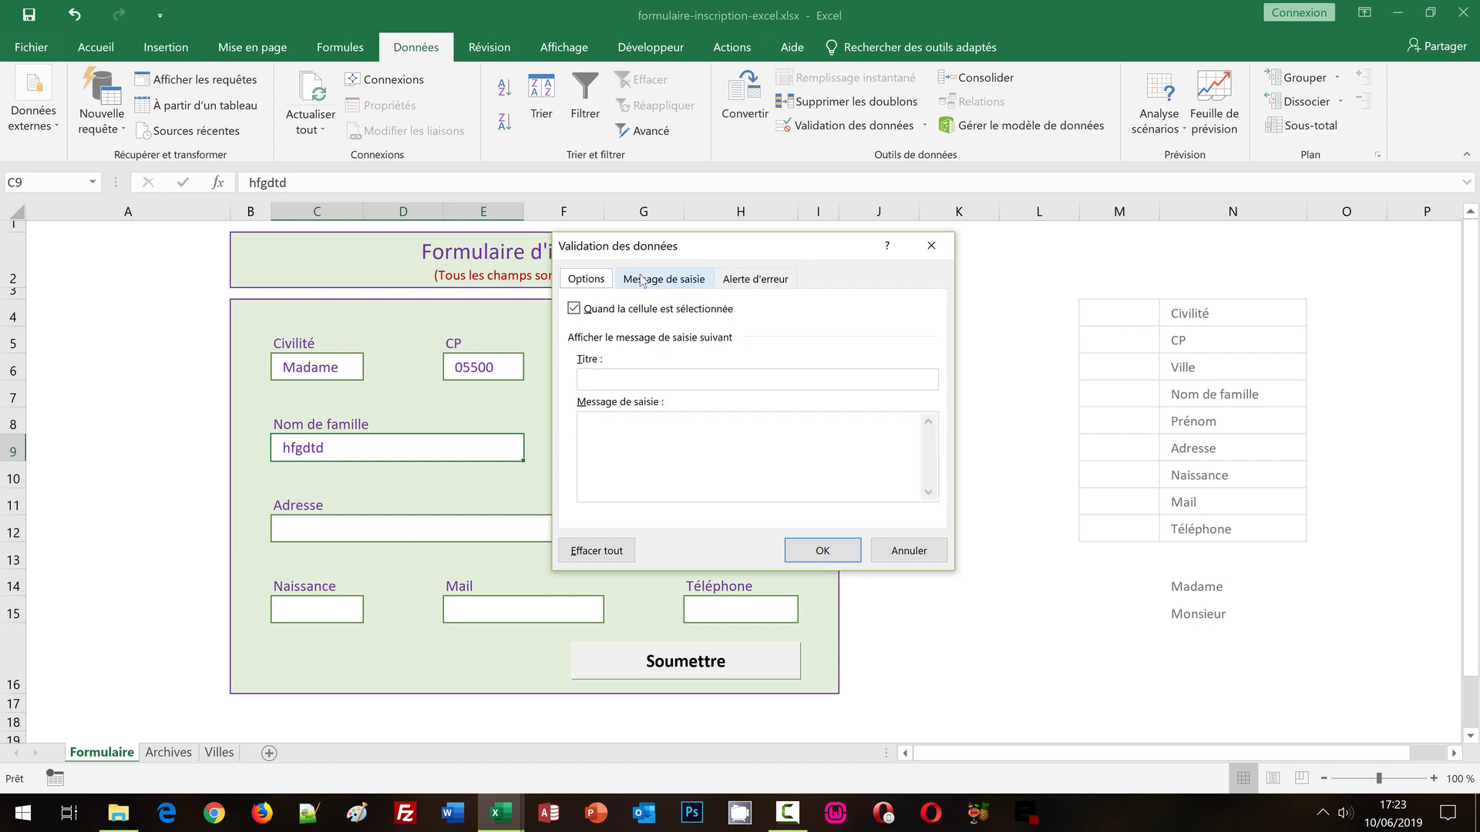
left_click(676, 432)
type("Vot")
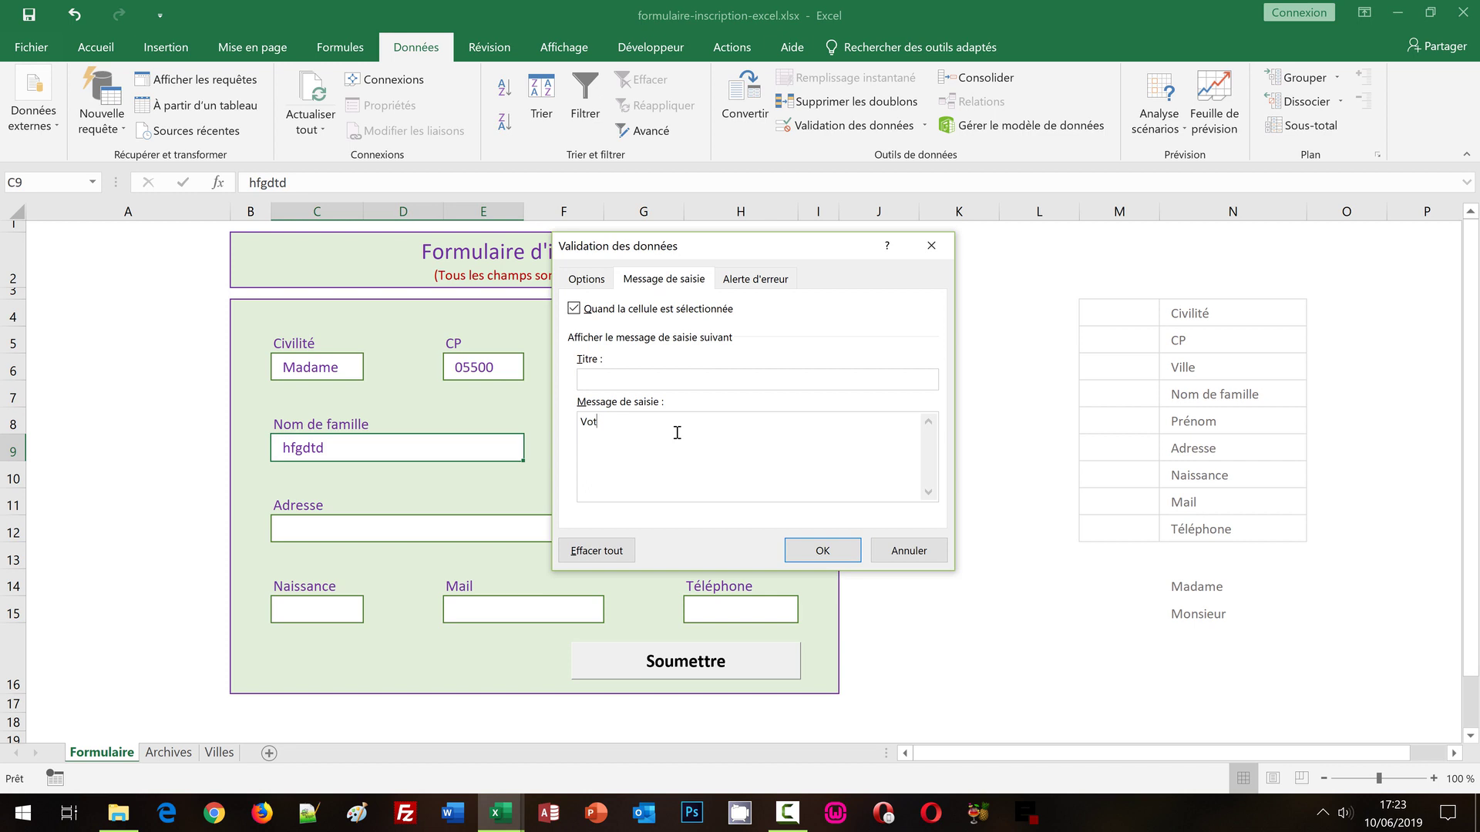
type("re ")
type("nom de fam")
type("ille")
Add the error alert titled 'Attention': 'Un nom doit proposer plus de 3 caractères', and apply it.
left_click(755, 279)
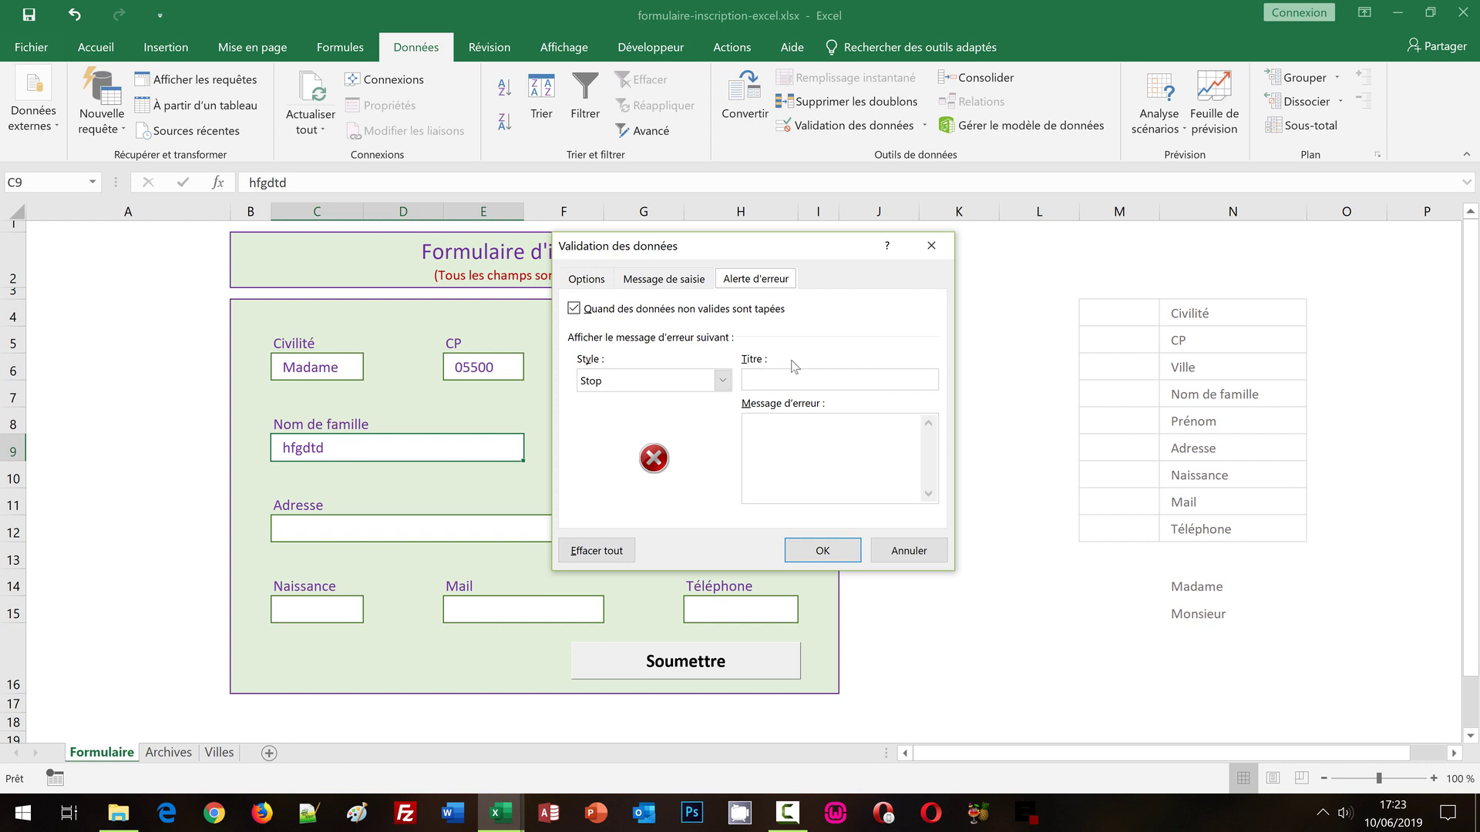
left_click(792, 379)
type("Attention")
double_click(792, 379)
left_click(804, 443)
type("Un no")
type("m doit proposer ")
type("plus de ")
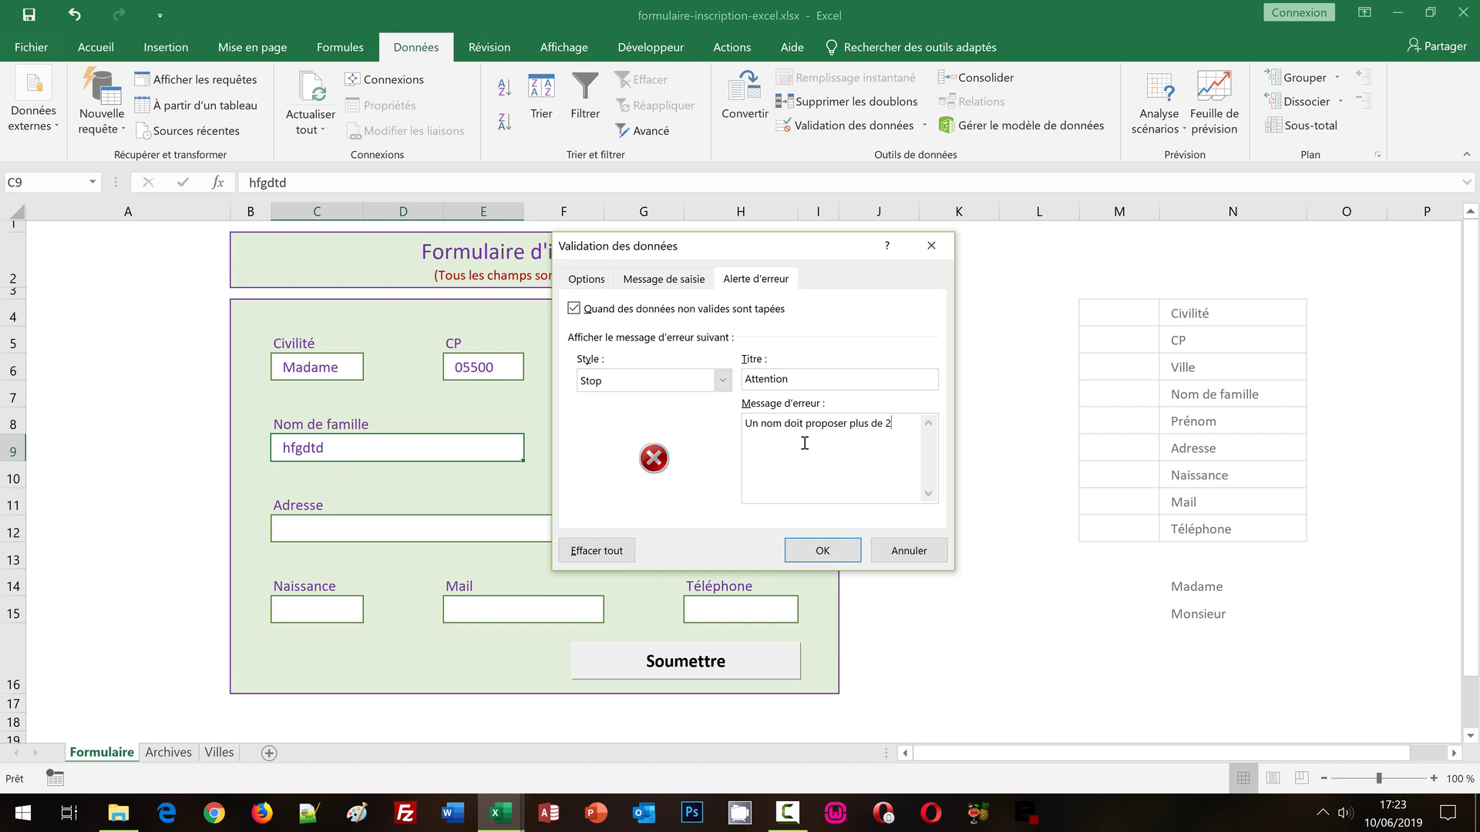
type("3 carac")
type("tères")
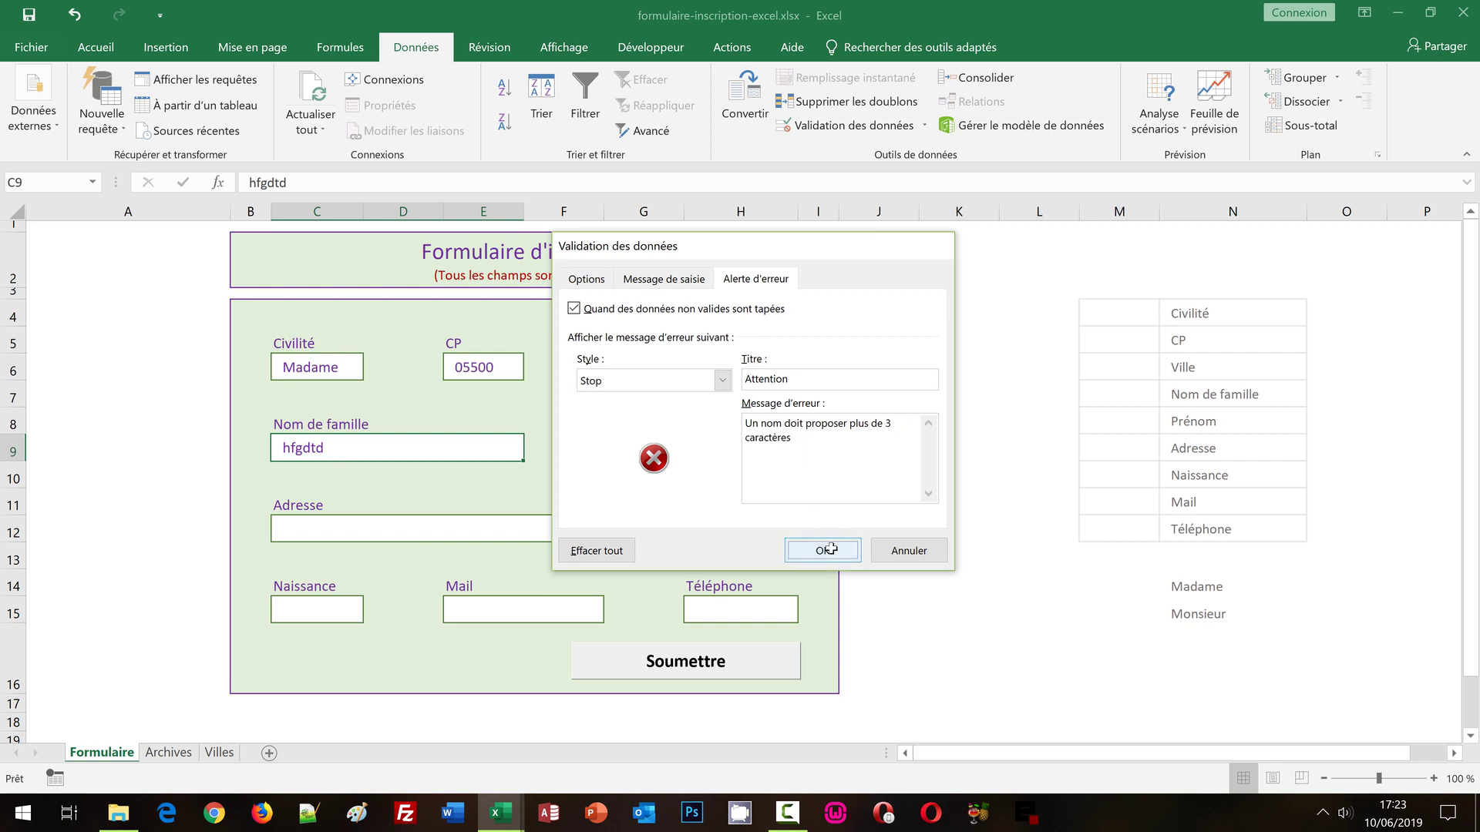
left_click(828, 548)
left_click(655, 444)
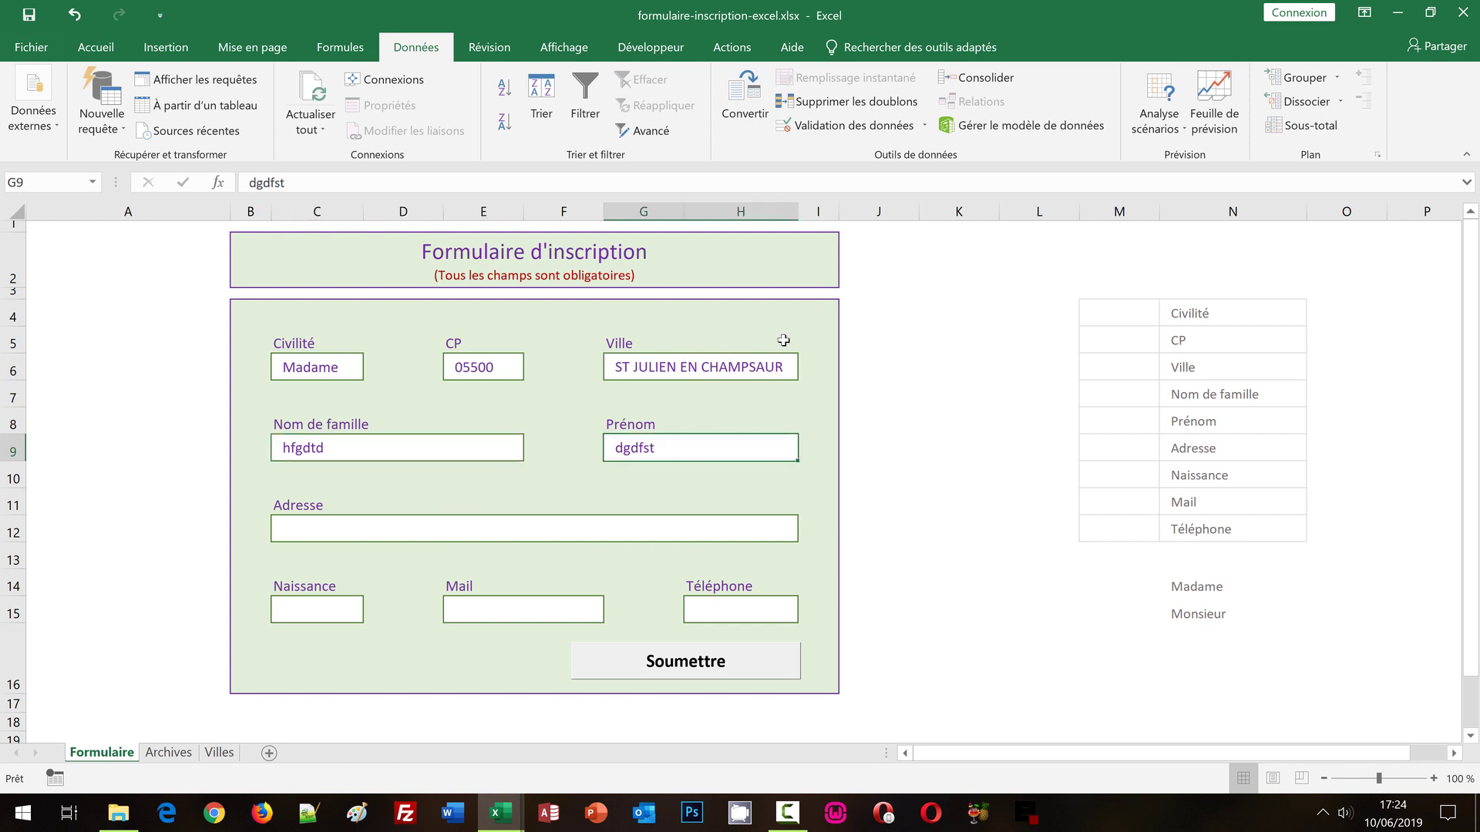
Give the Prénom validation the input message 'Votre prénom'.
left_click(848, 125)
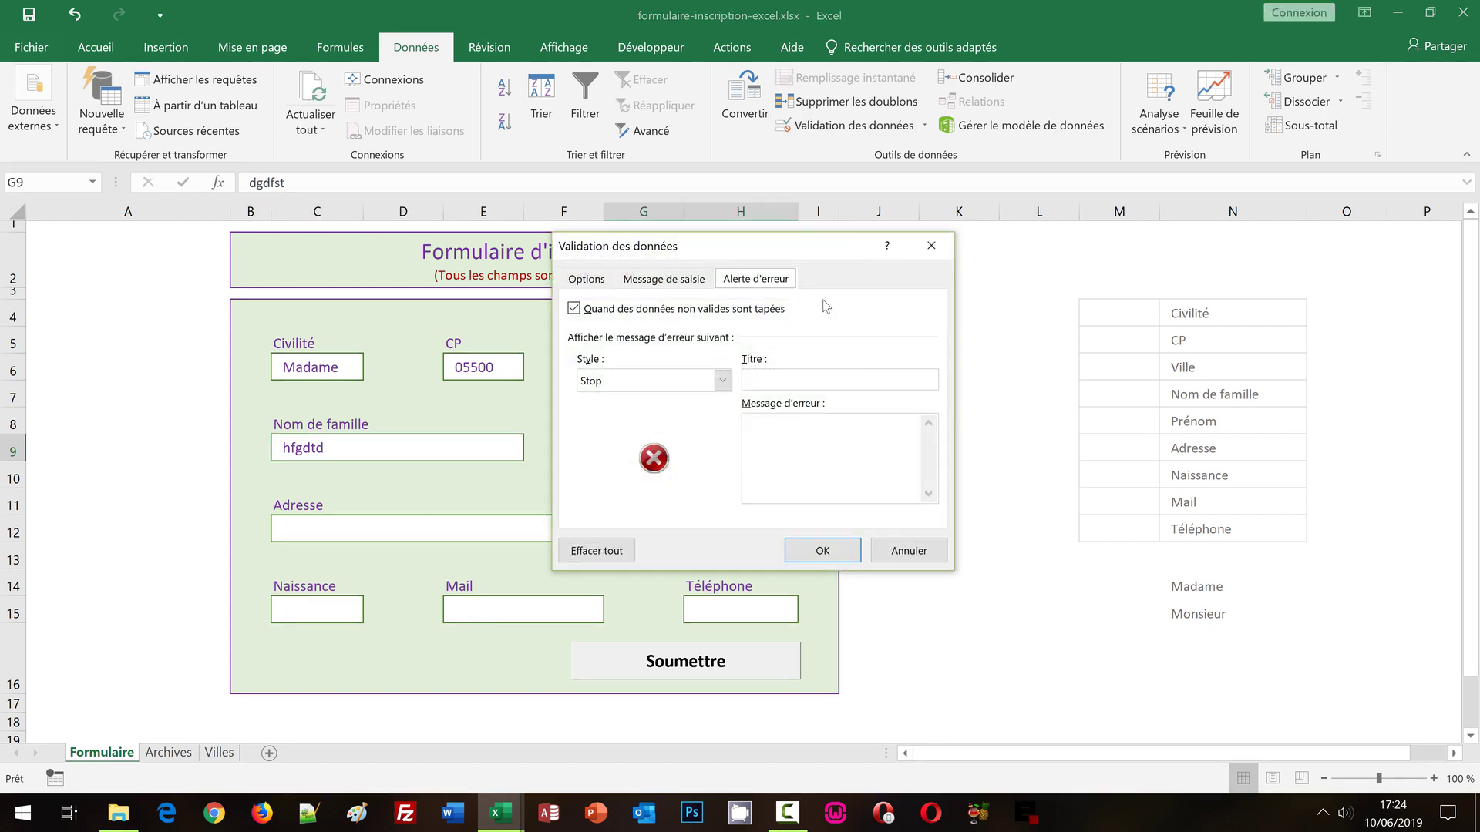
left_click(672, 280)
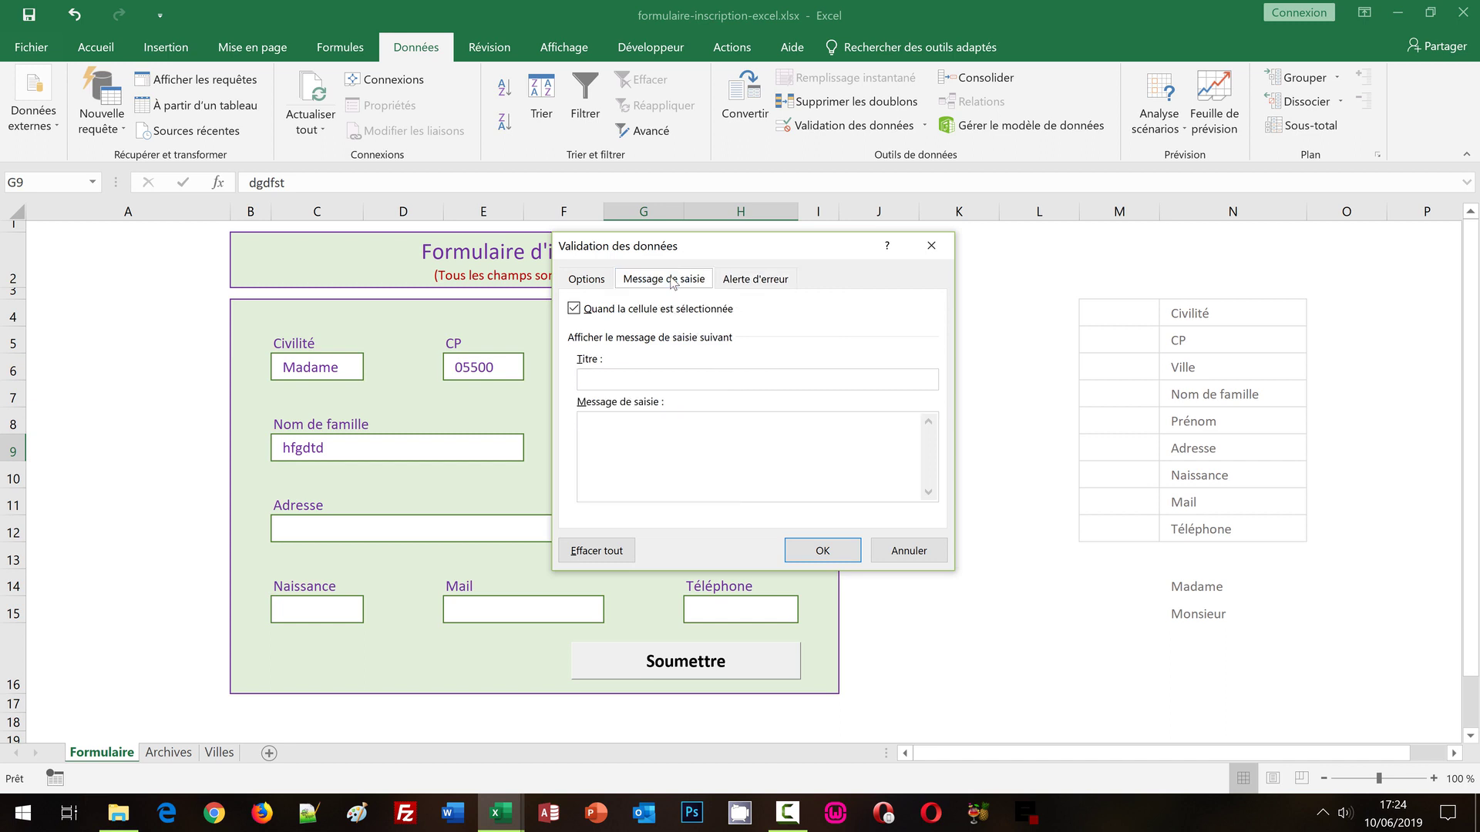
left_click(631, 440)
type("V")
type("otre pré")
type("nom")
Add the error alert 'Attention': 'Une prénom doit proposer plus de 3 caractères', and apply it.
left_click(746, 281)
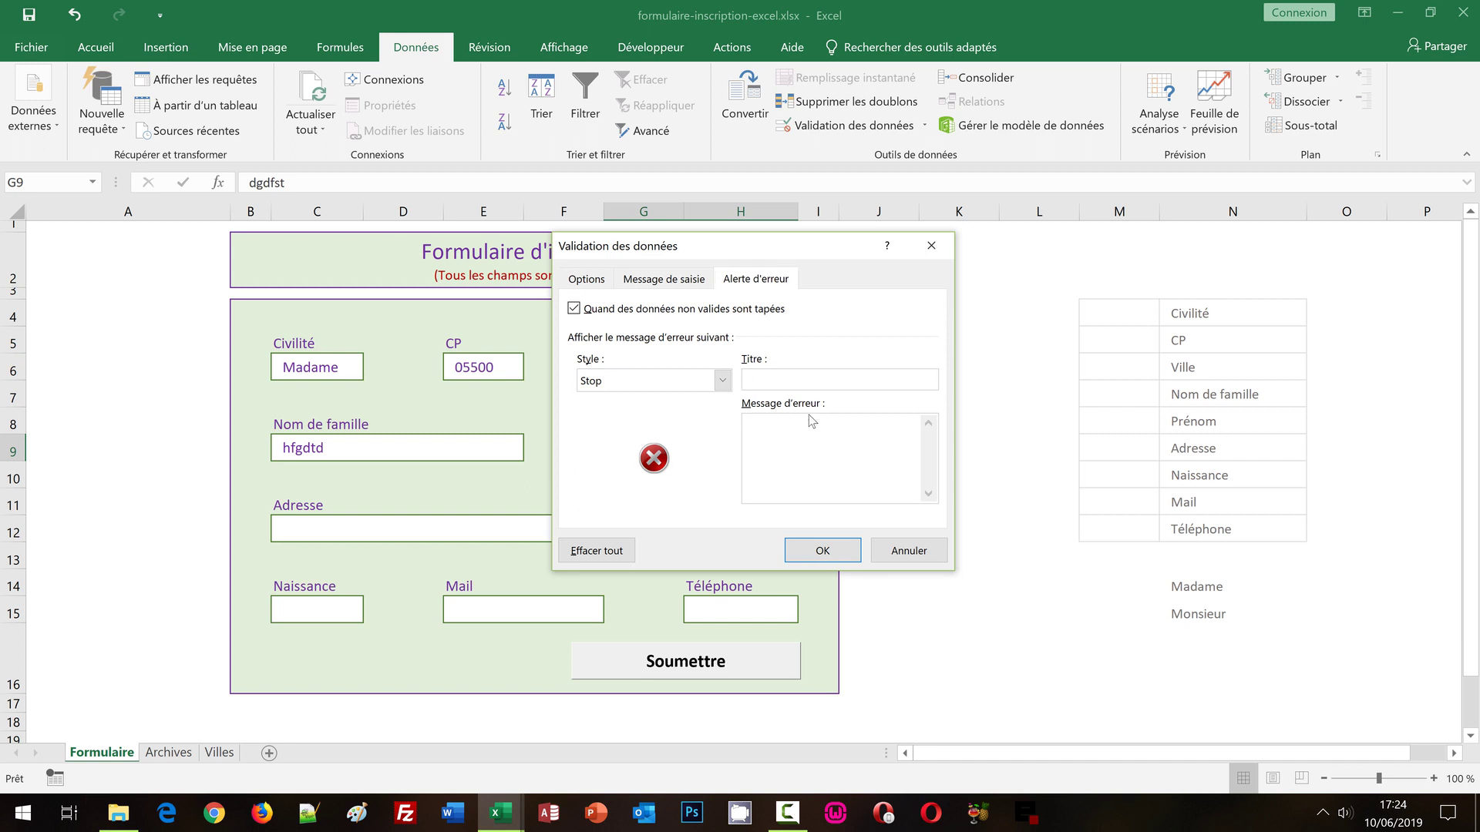
type("Attention")
left_click(802, 443)
type("Une p")
type("rénom d")
type("oit proposer plu")
type("s de")
key("BackSpace")
type("3 caractères")
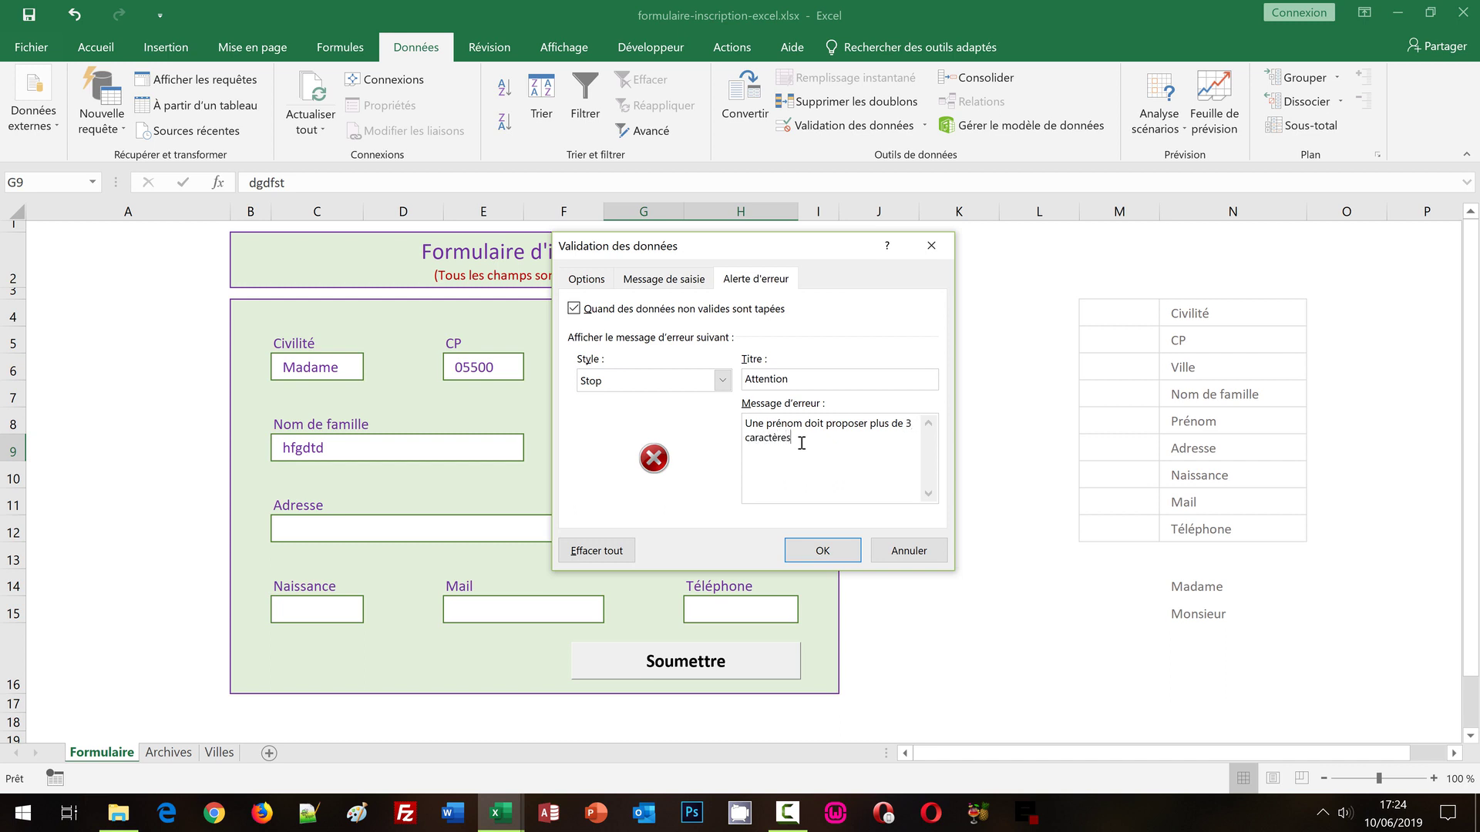
left_click(843, 550)
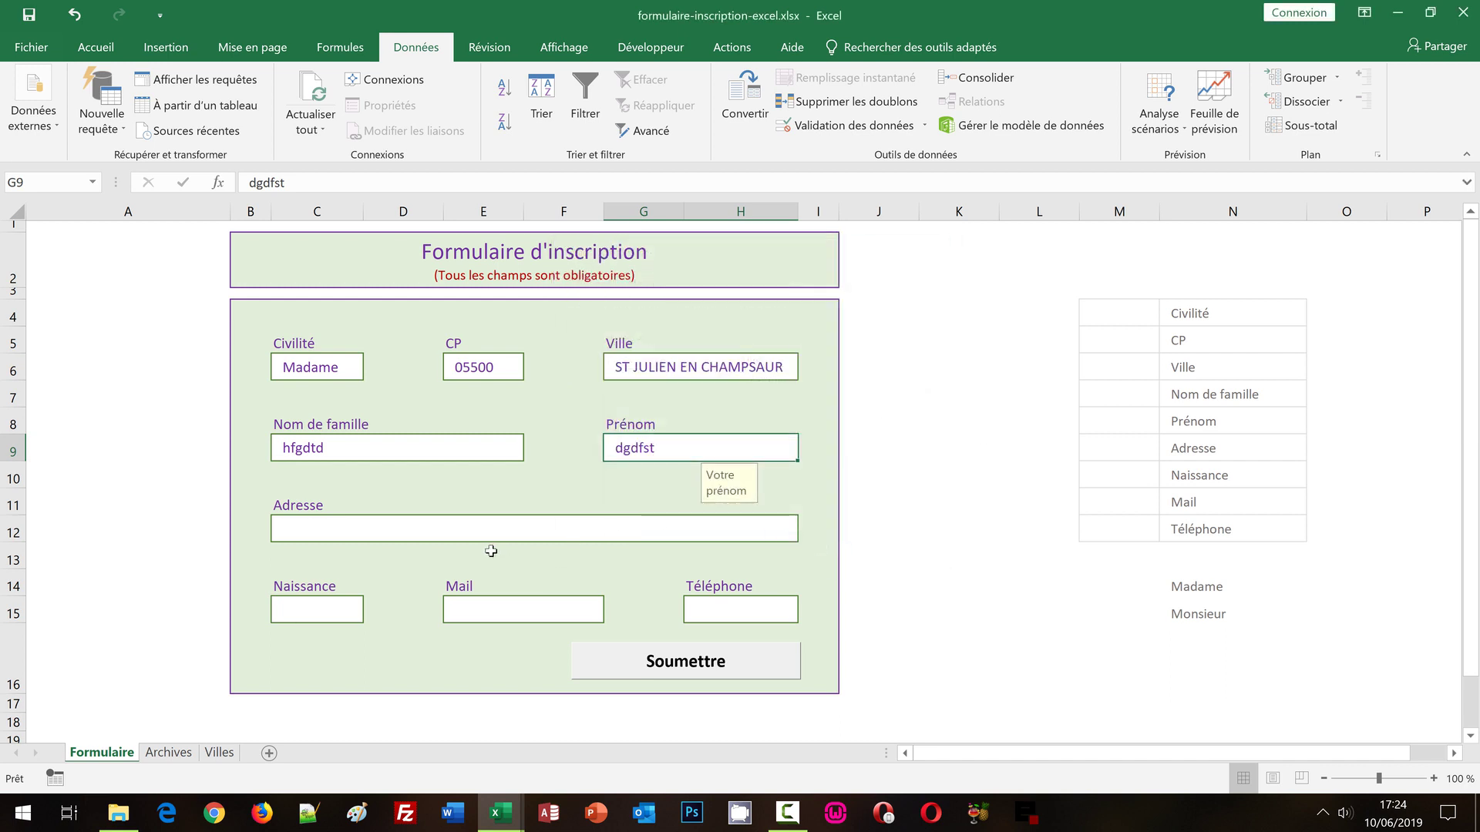
Give the Adresse field the input message 'Votre adresse postale'.
left_click(455, 529)
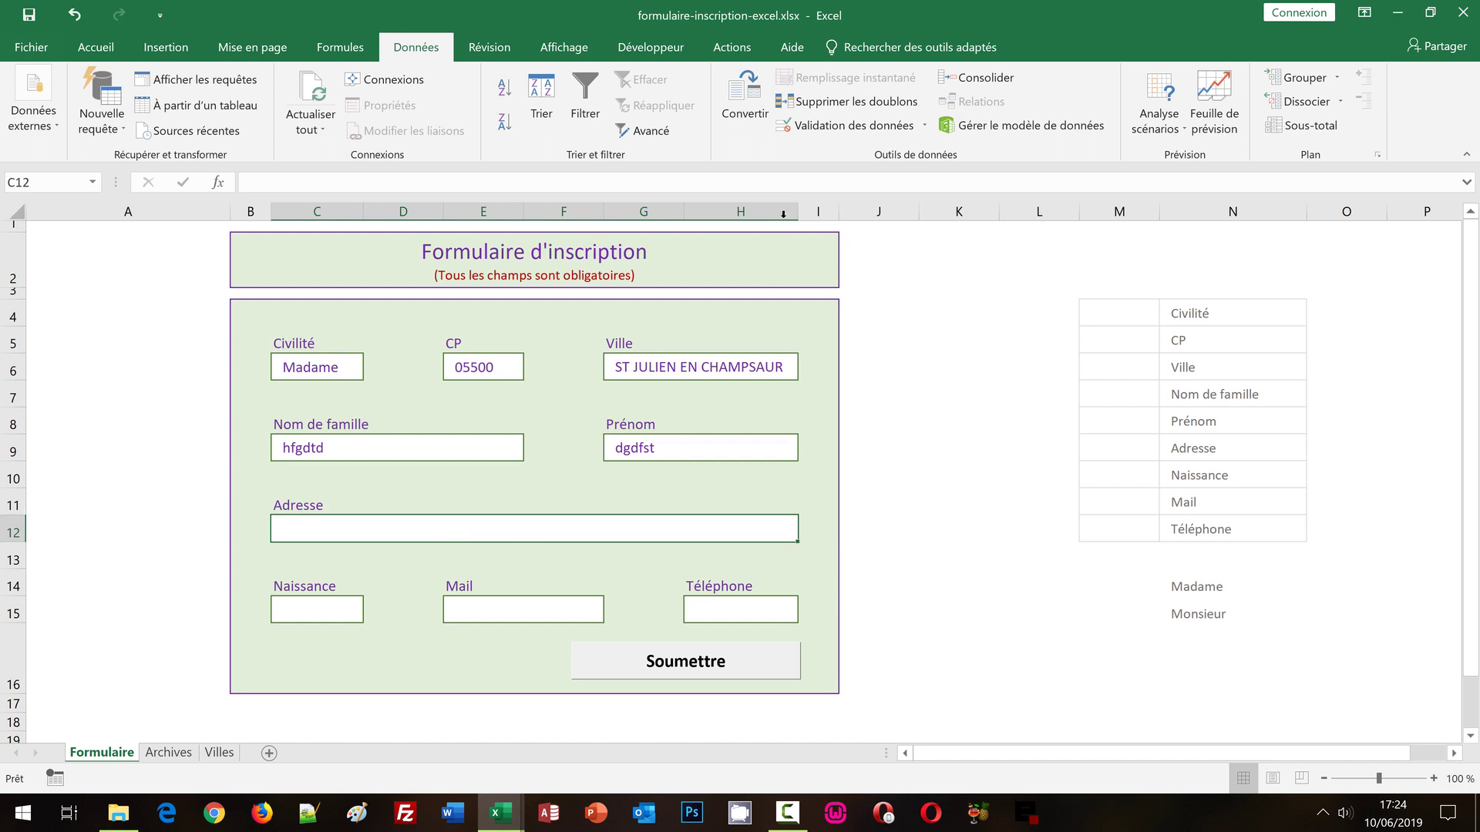
left_click(815, 130)
left_click(684, 280)
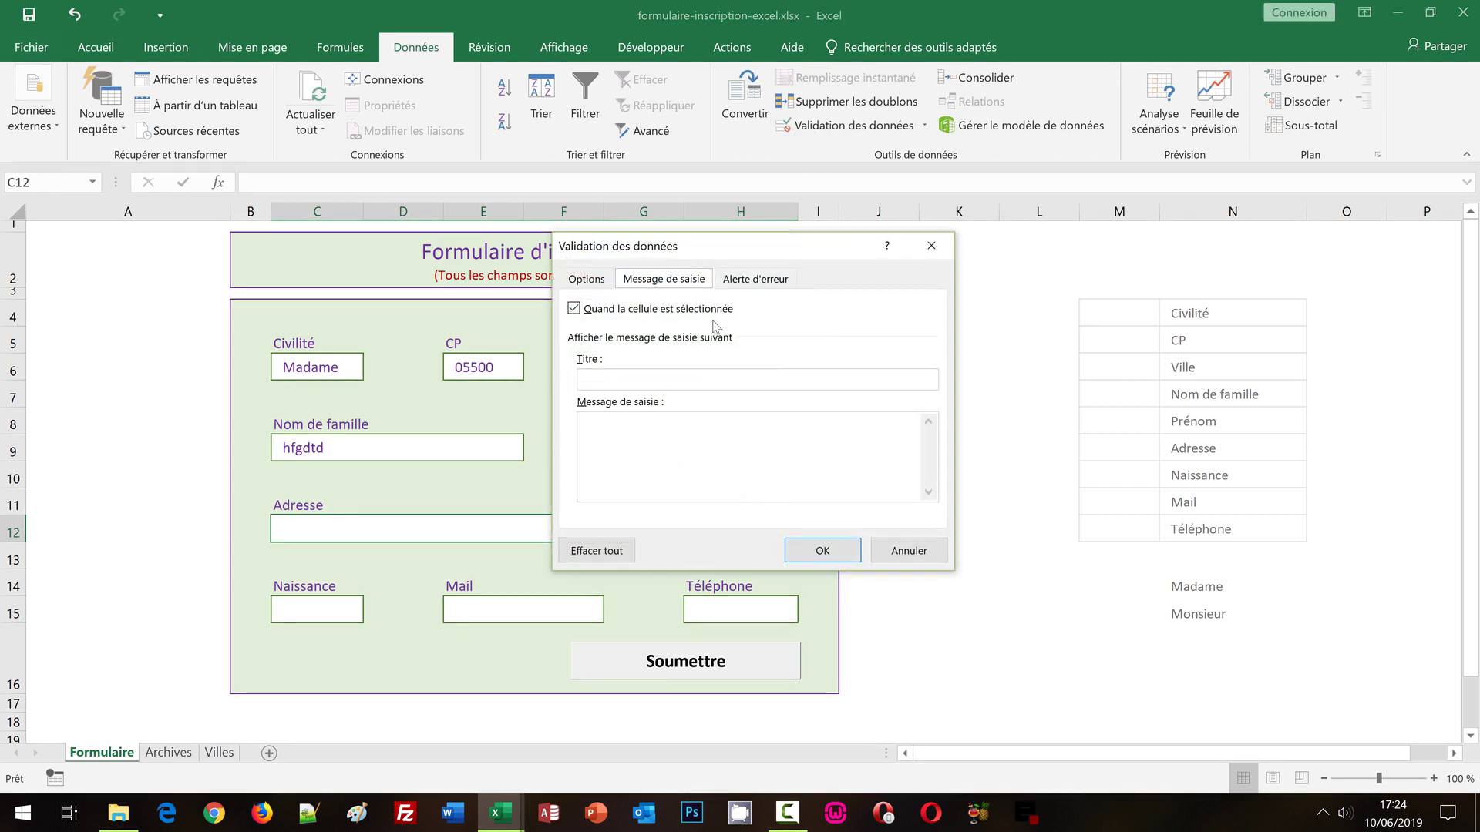
left_click(653, 447)
type("Votr")
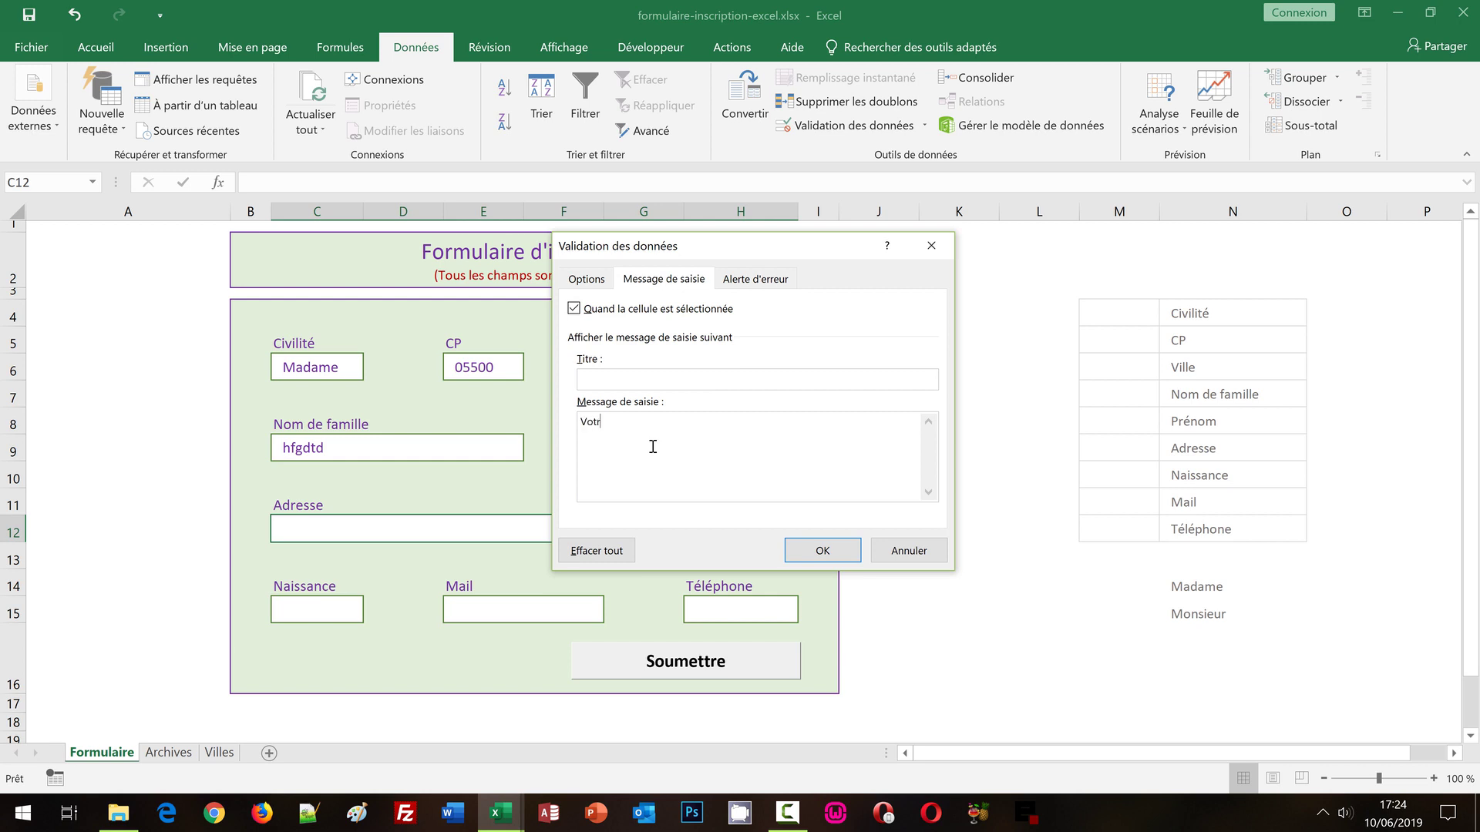
type("e adresse p")
type("ostale")
Add an Attention error alert about insufficient characters, apply it, and select the Naissance field.
left_click(755, 279)
left_click(789, 382)
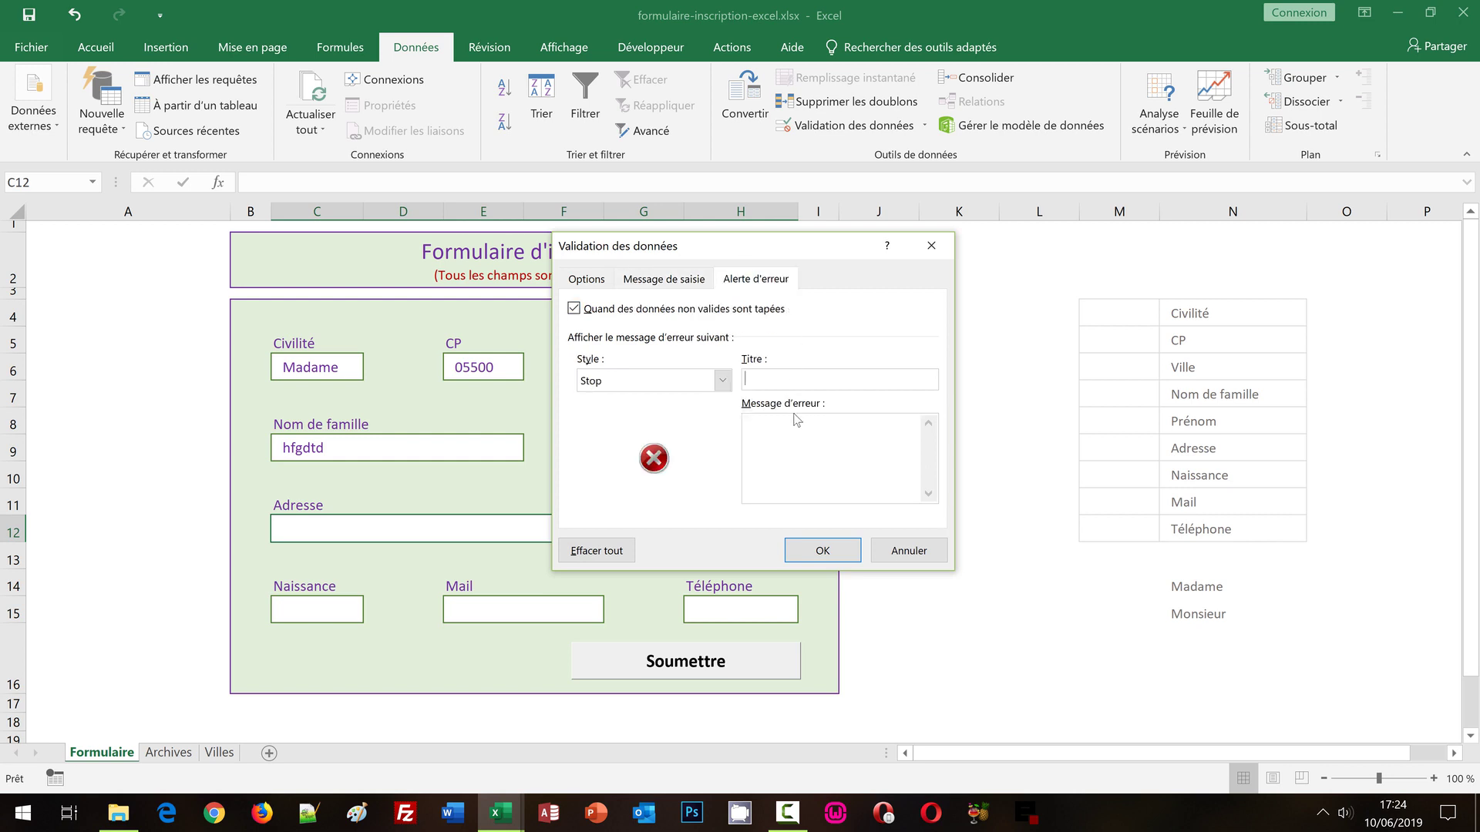
type("Attention")
type("e nb de ")
type("caractères ")
type("est insuf")
type("fi")
type("sant")
left_click(823, 552)
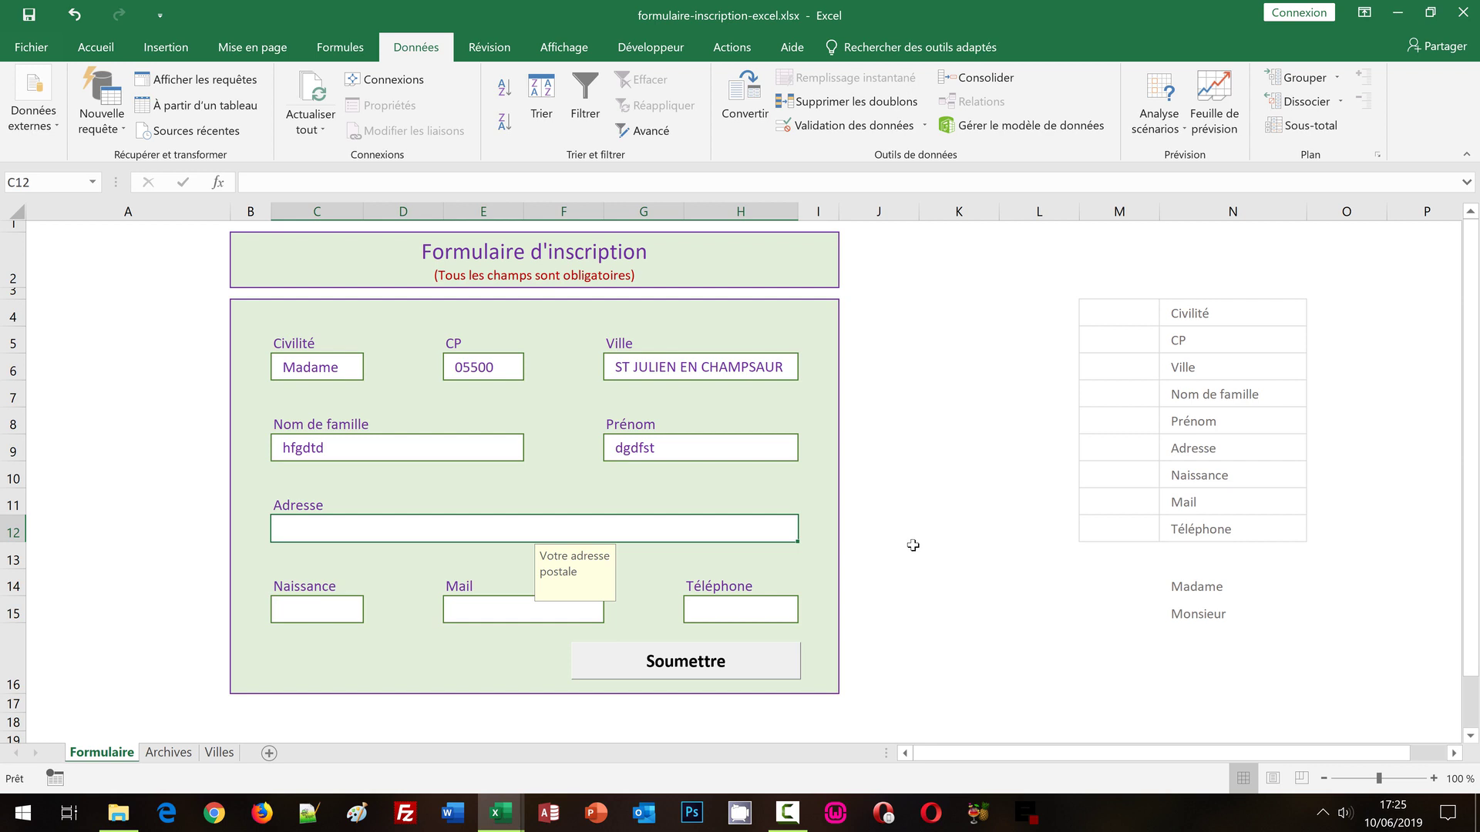
left_click(913, 531)
left_click(302, 615)
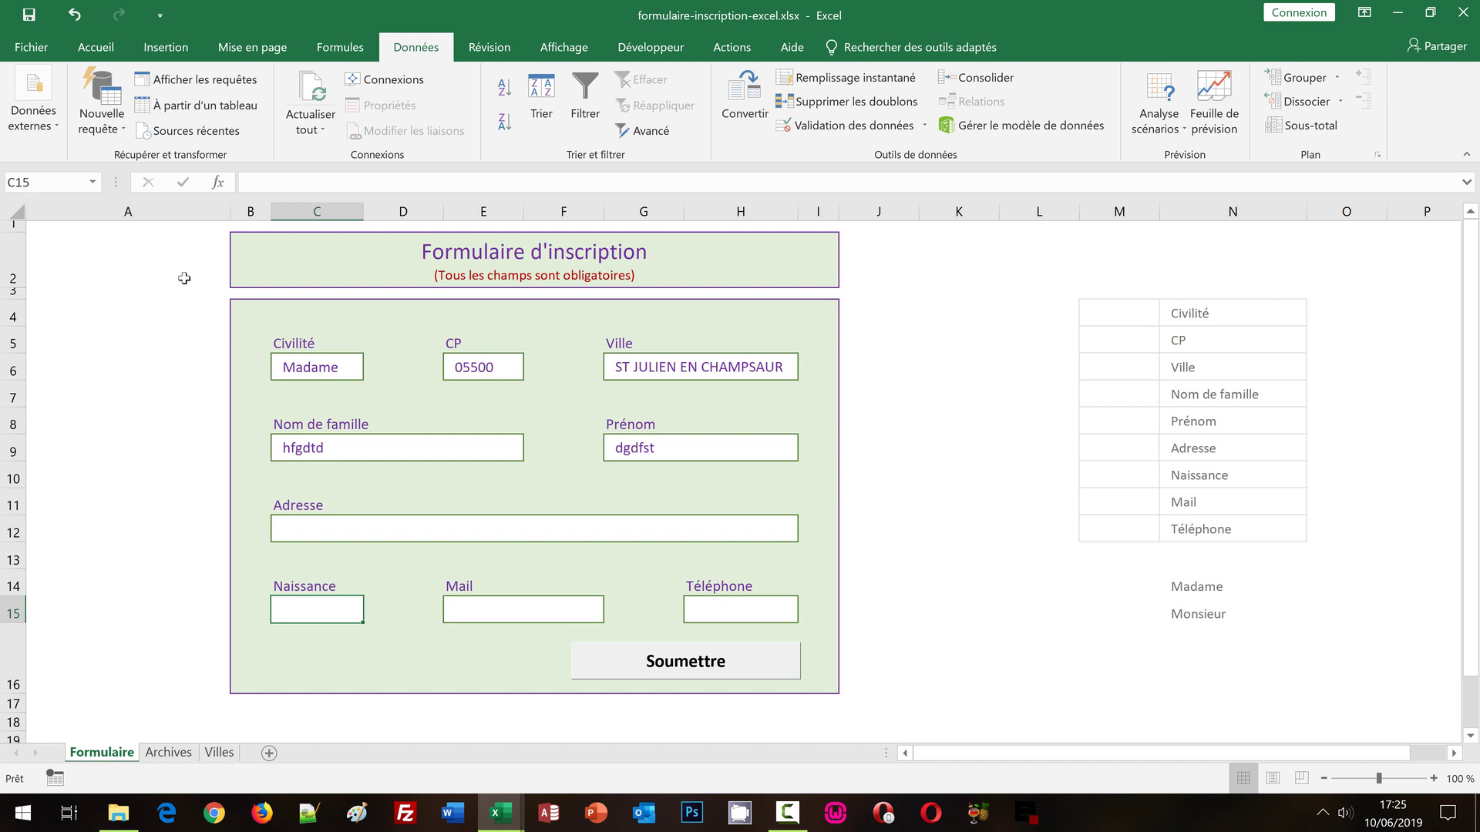
Set Naissance validation to allow Date between 01/01/1940 and 01/01/2050.
left_click(844, 125)
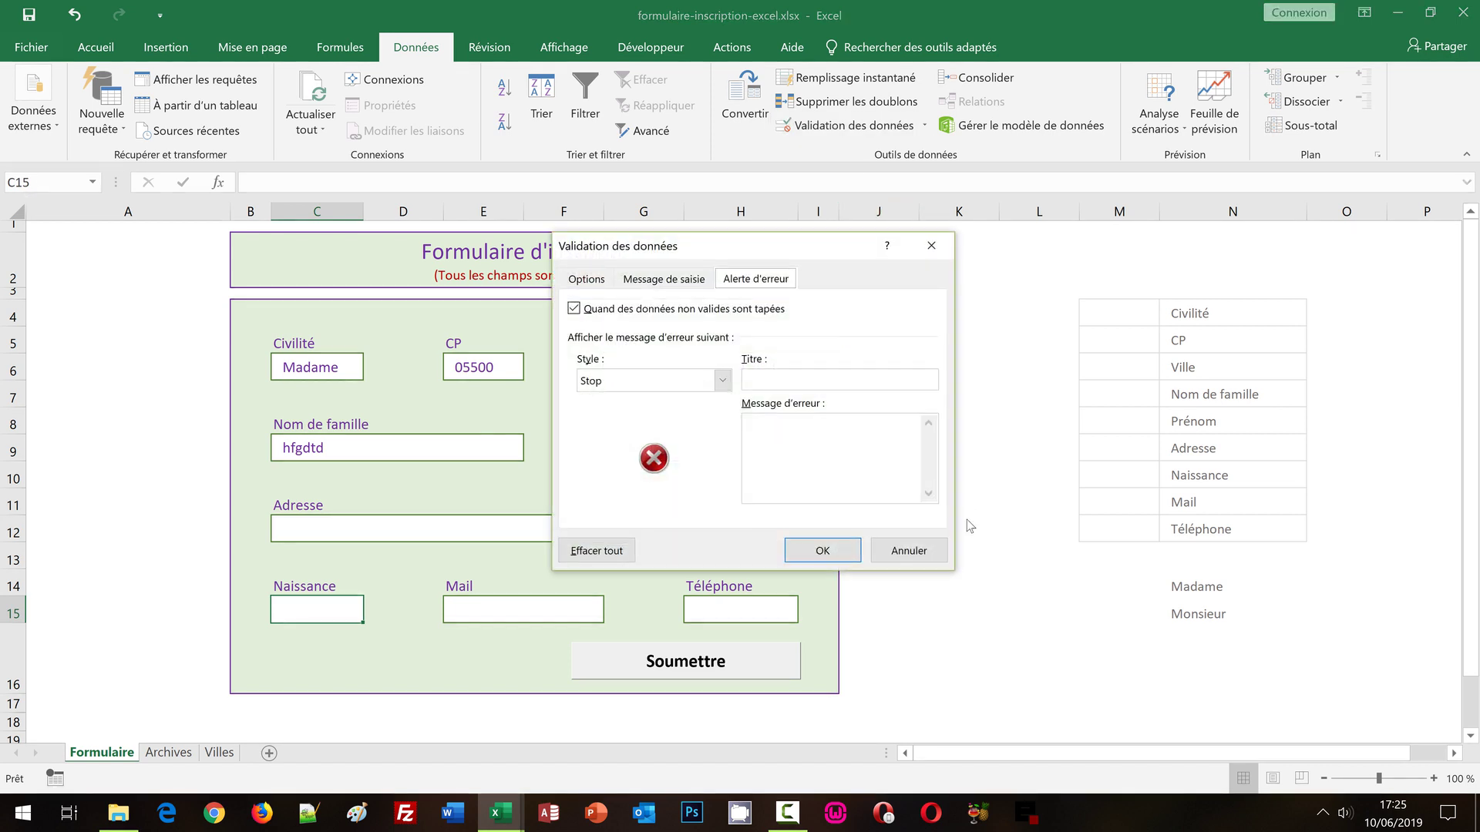
left_click(600, 282)
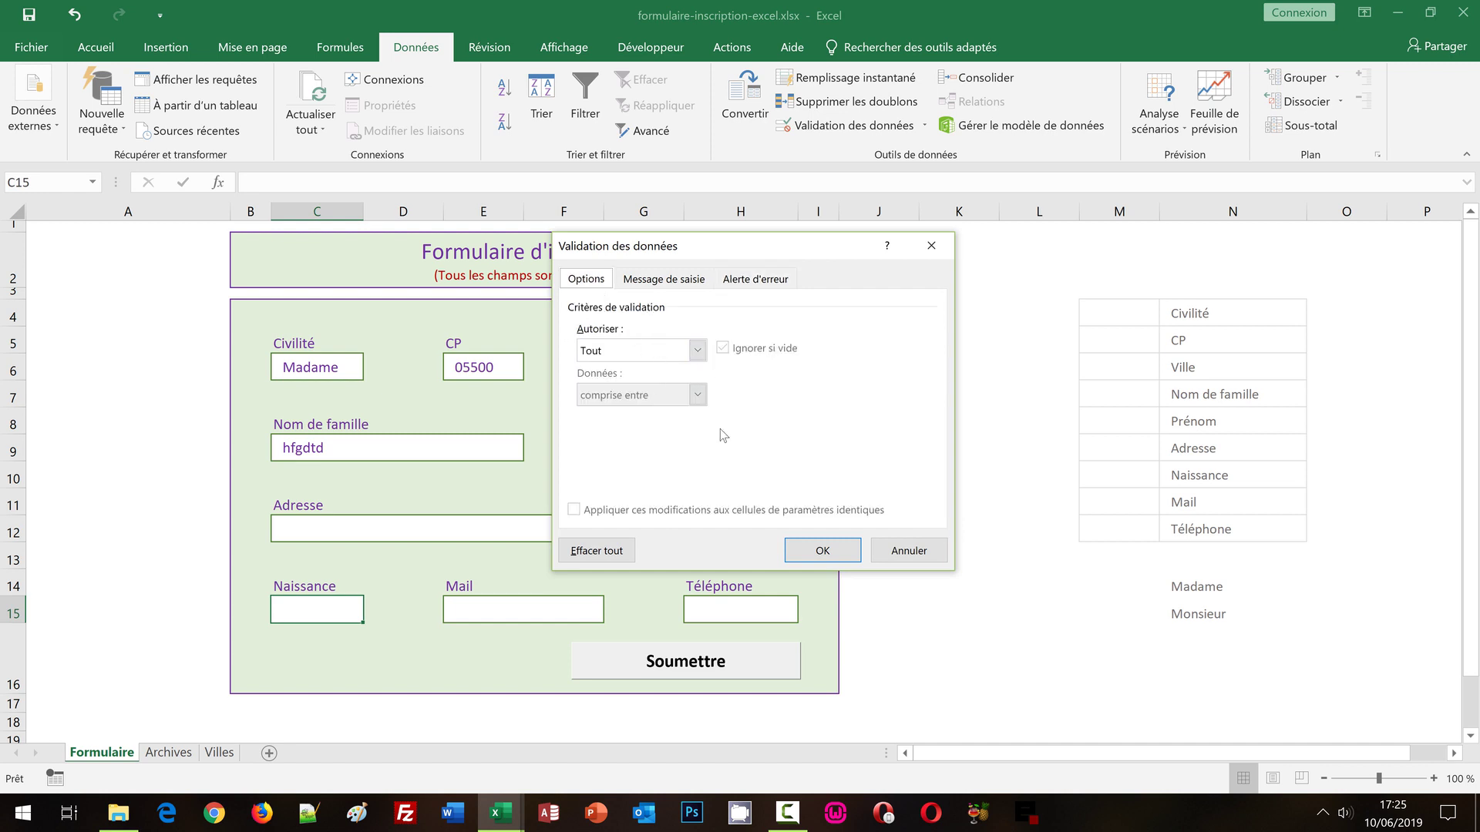
left_click(696, 351)
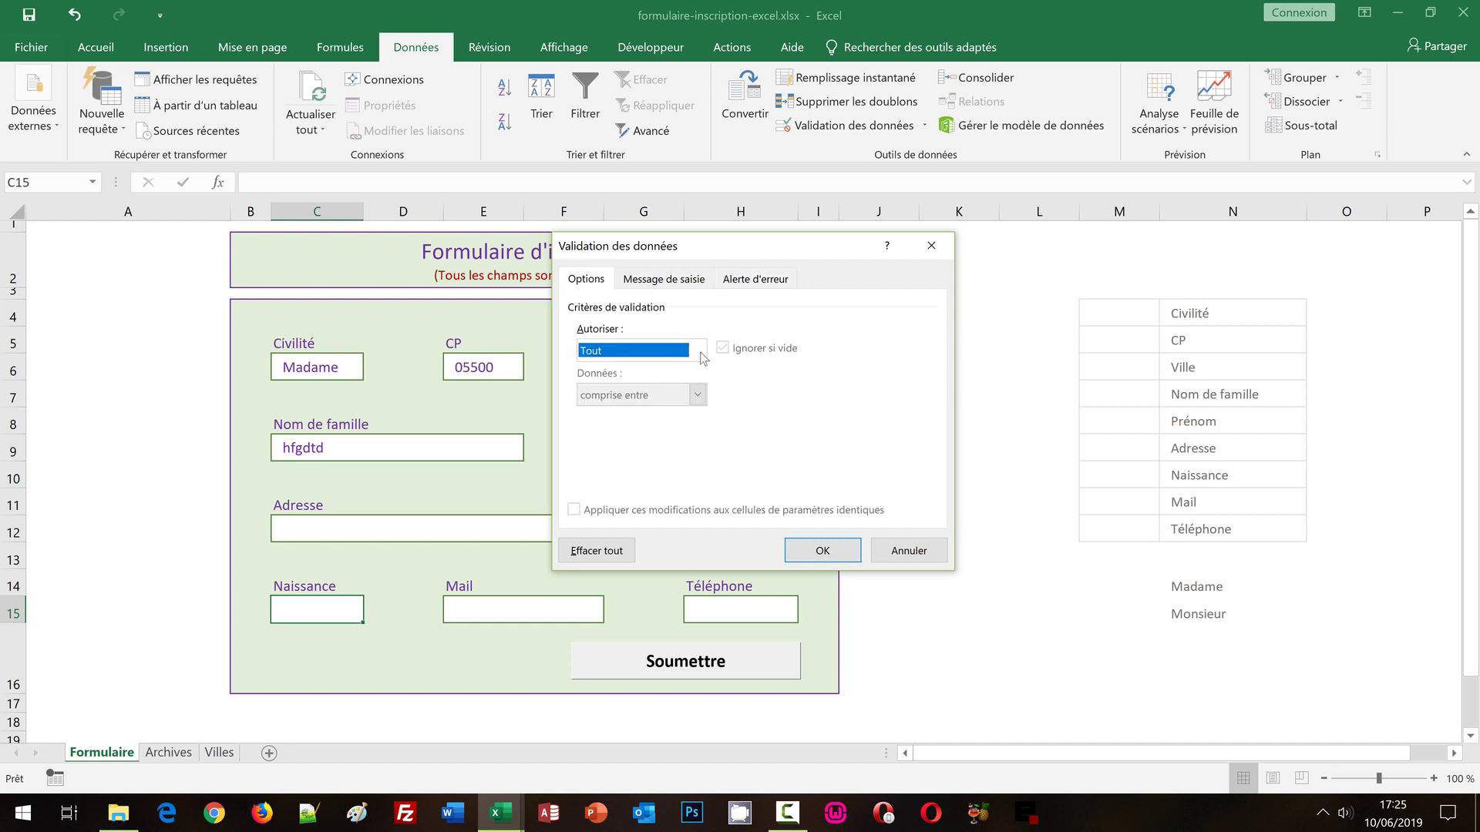
left_click(626, 427)
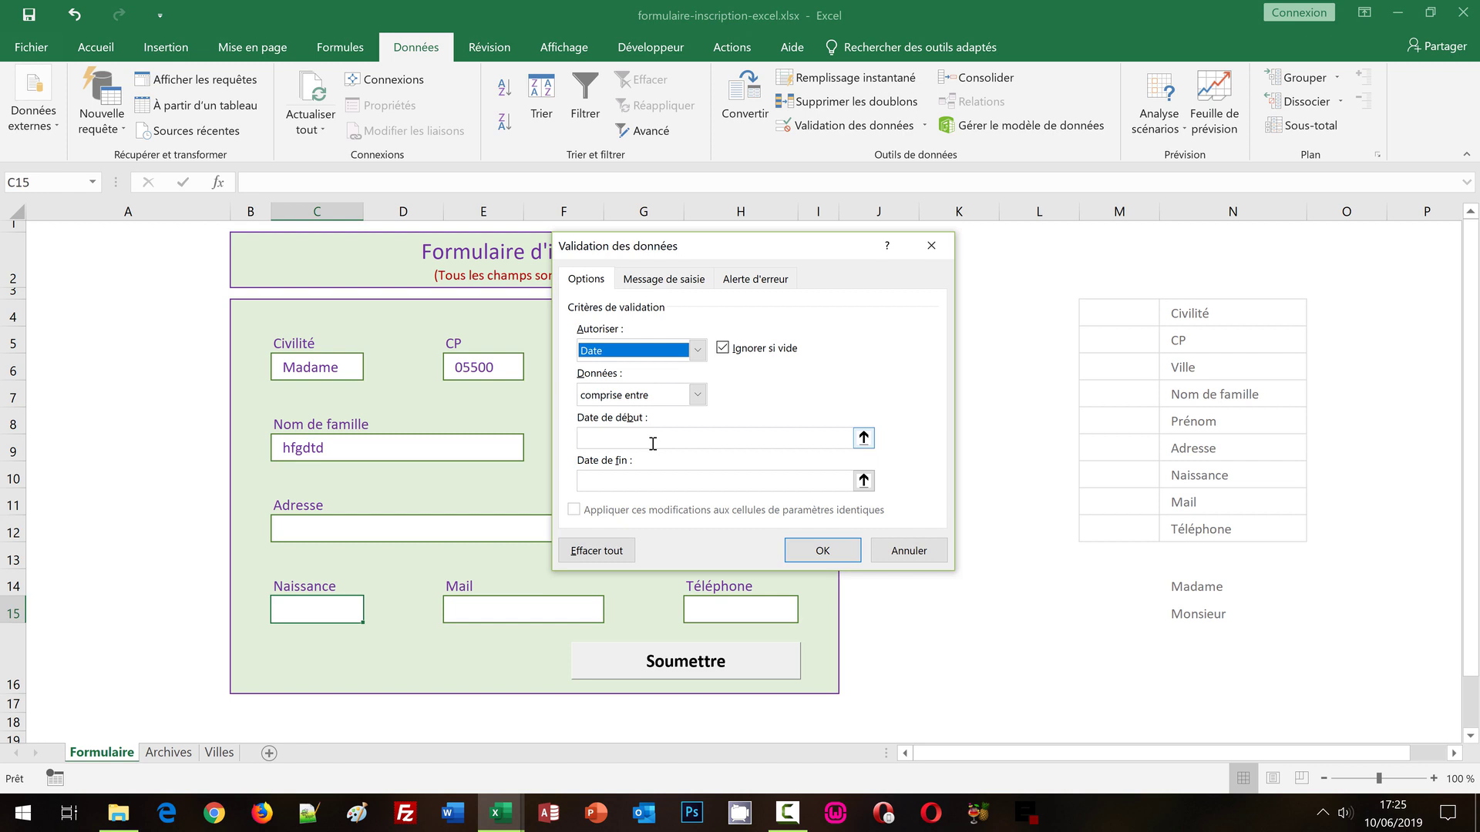
left_click(652, 444)
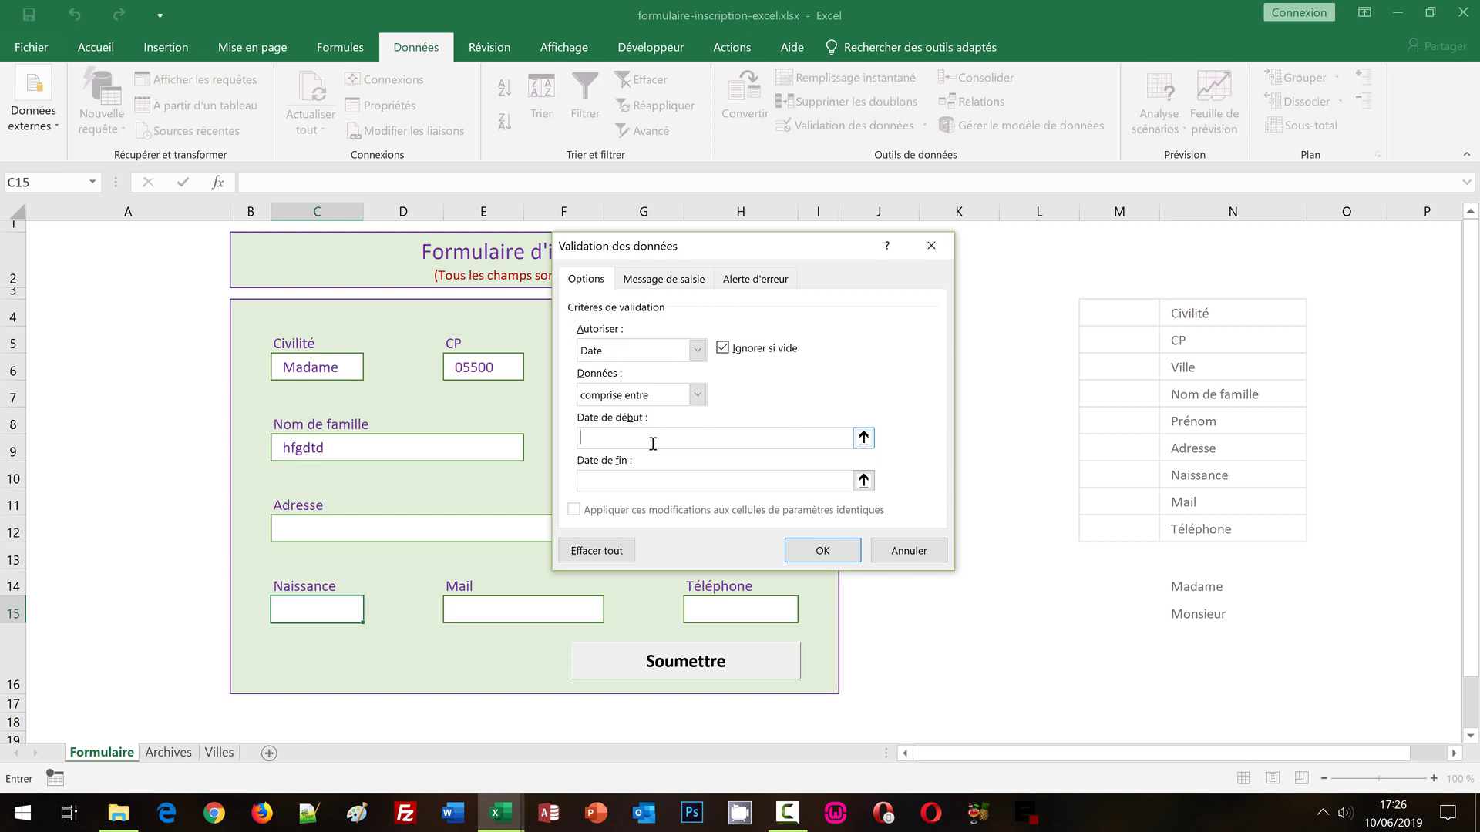
type("01/0")
type("1/")
type("194")
type("0")
left_click(617, 479)
type("01/")
type("01/")
type("2050")
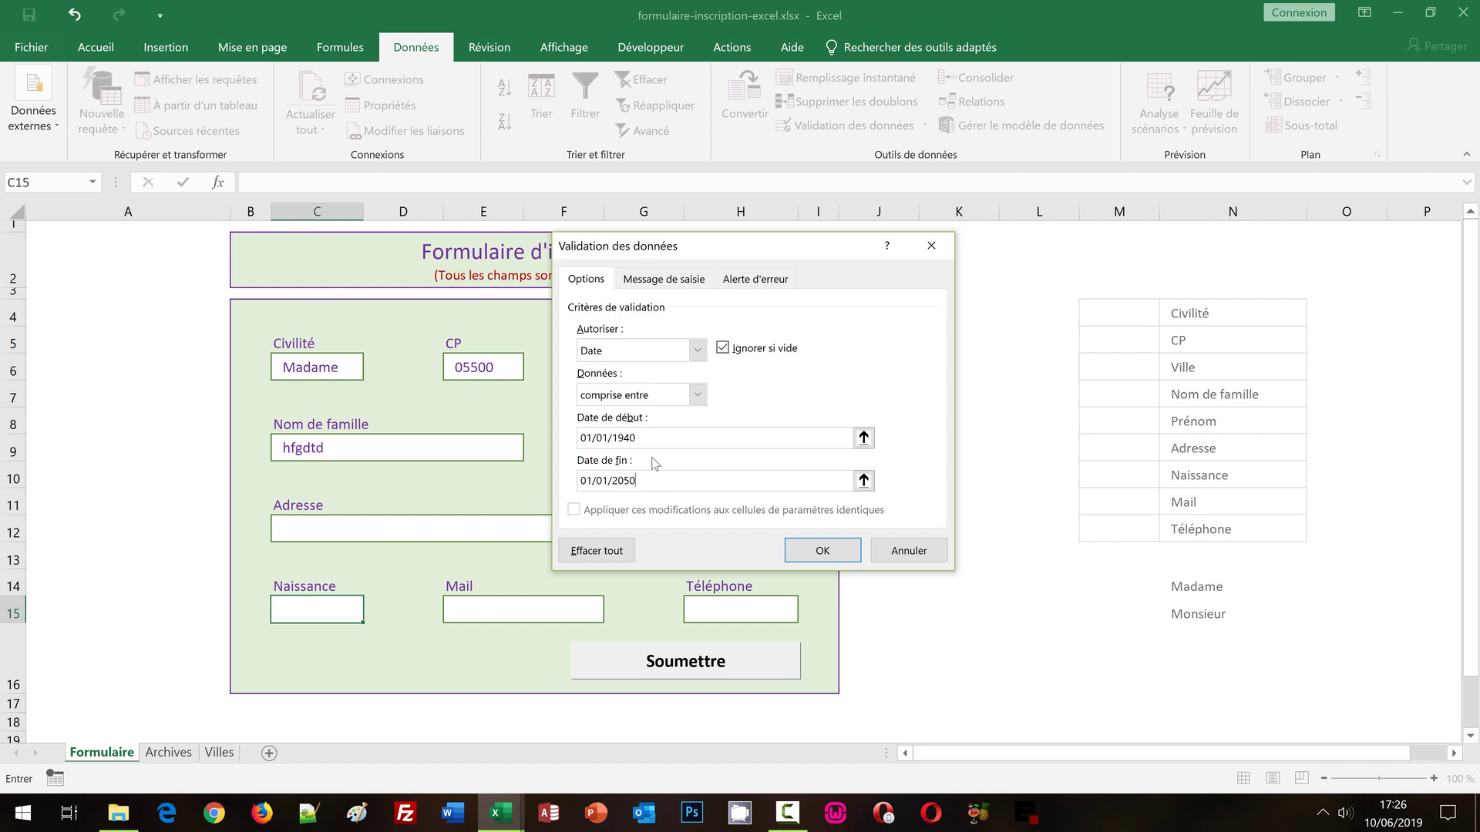
Add the input hint 'Votre date de naissance (jj/mm/aaaa), ex : 15/07/1991' to the Naissance field.
left_click(657, 286)
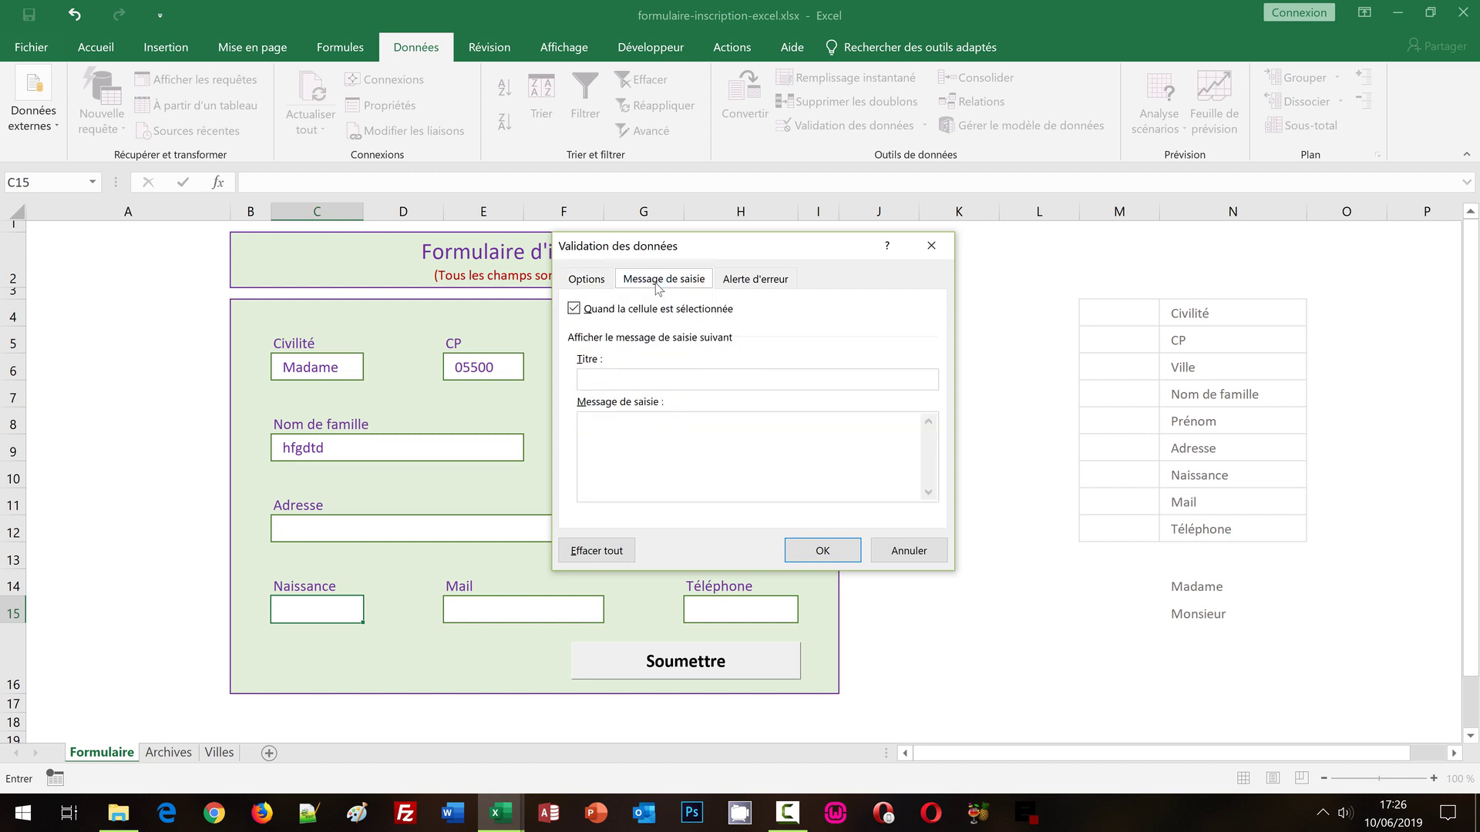
left_click(629, 453)
type("Votre d")
type("ate d")
type("e naissance (")
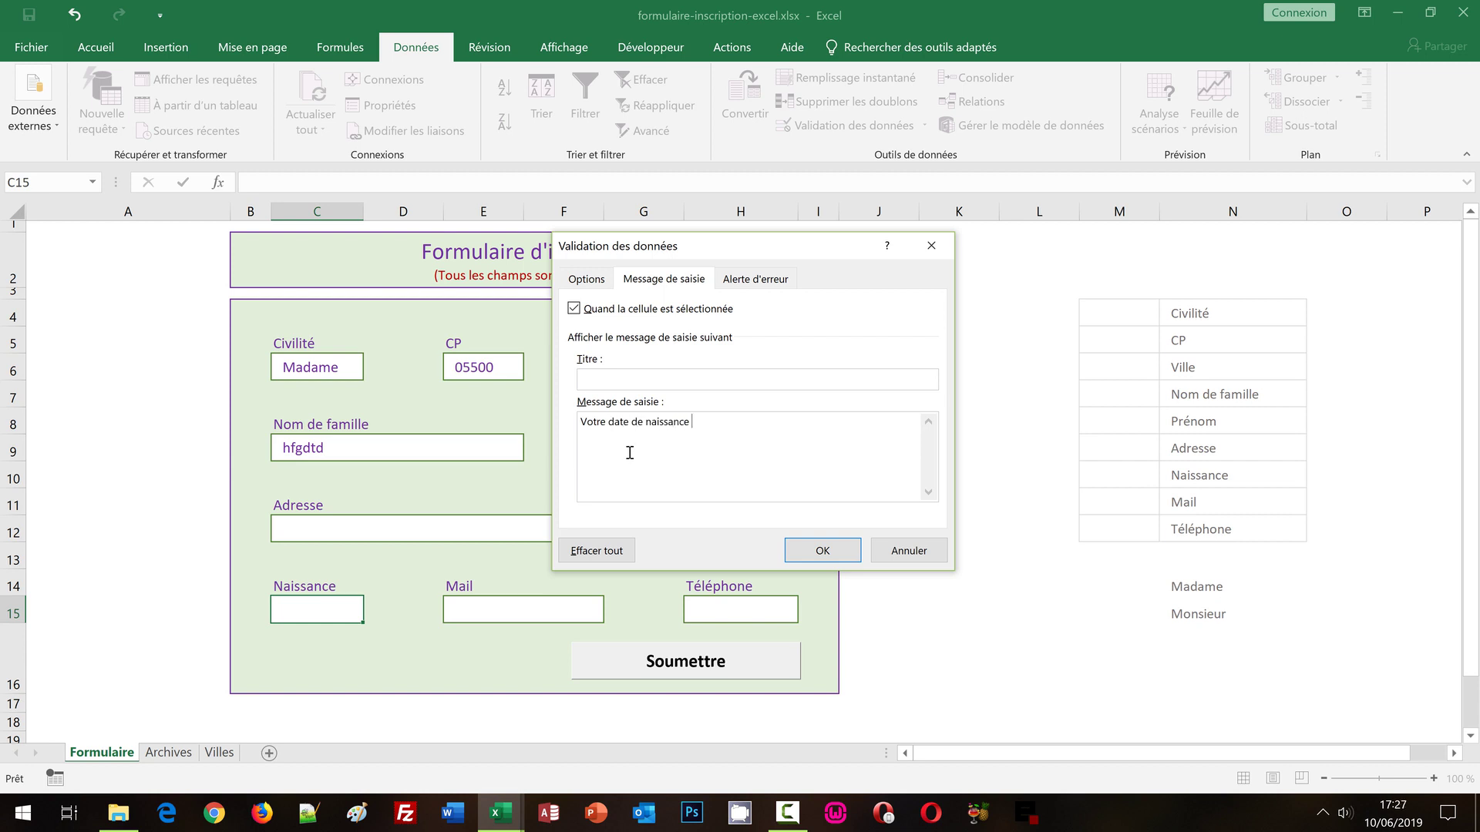
type("j")
type("j/mm")
type("/")
type("aaaa")
type("), ex")
type(" : ")
type("15/07/")
type("1991")
Set the error alert title 'Attention' and message 'La date proposée n'est pas correcte', then save.
left_click(759, 281)
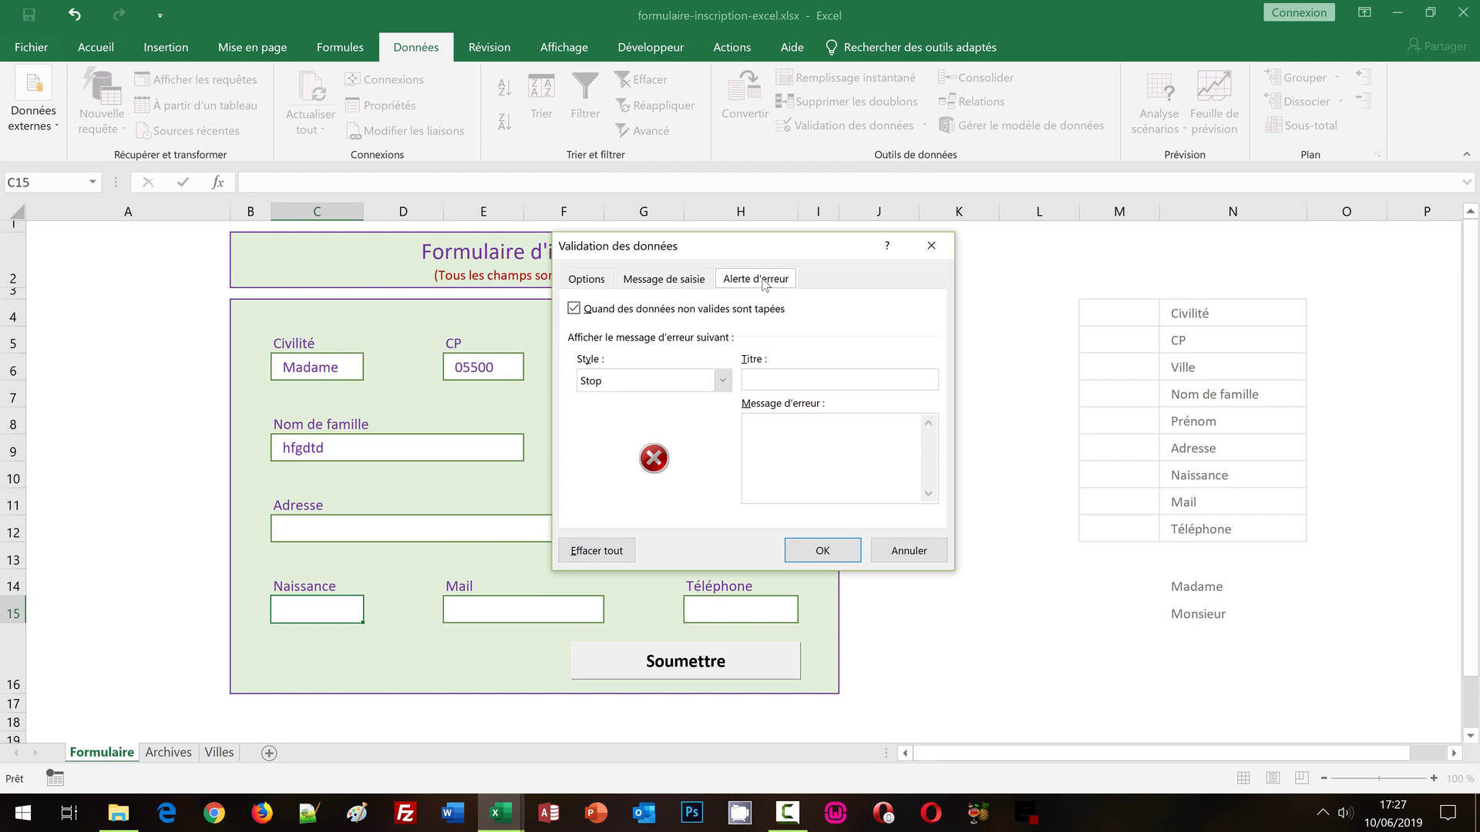
left_click(798, 379)
type("Attention")
type("La d")
type("ate proposée ")
type("n'est pas ")
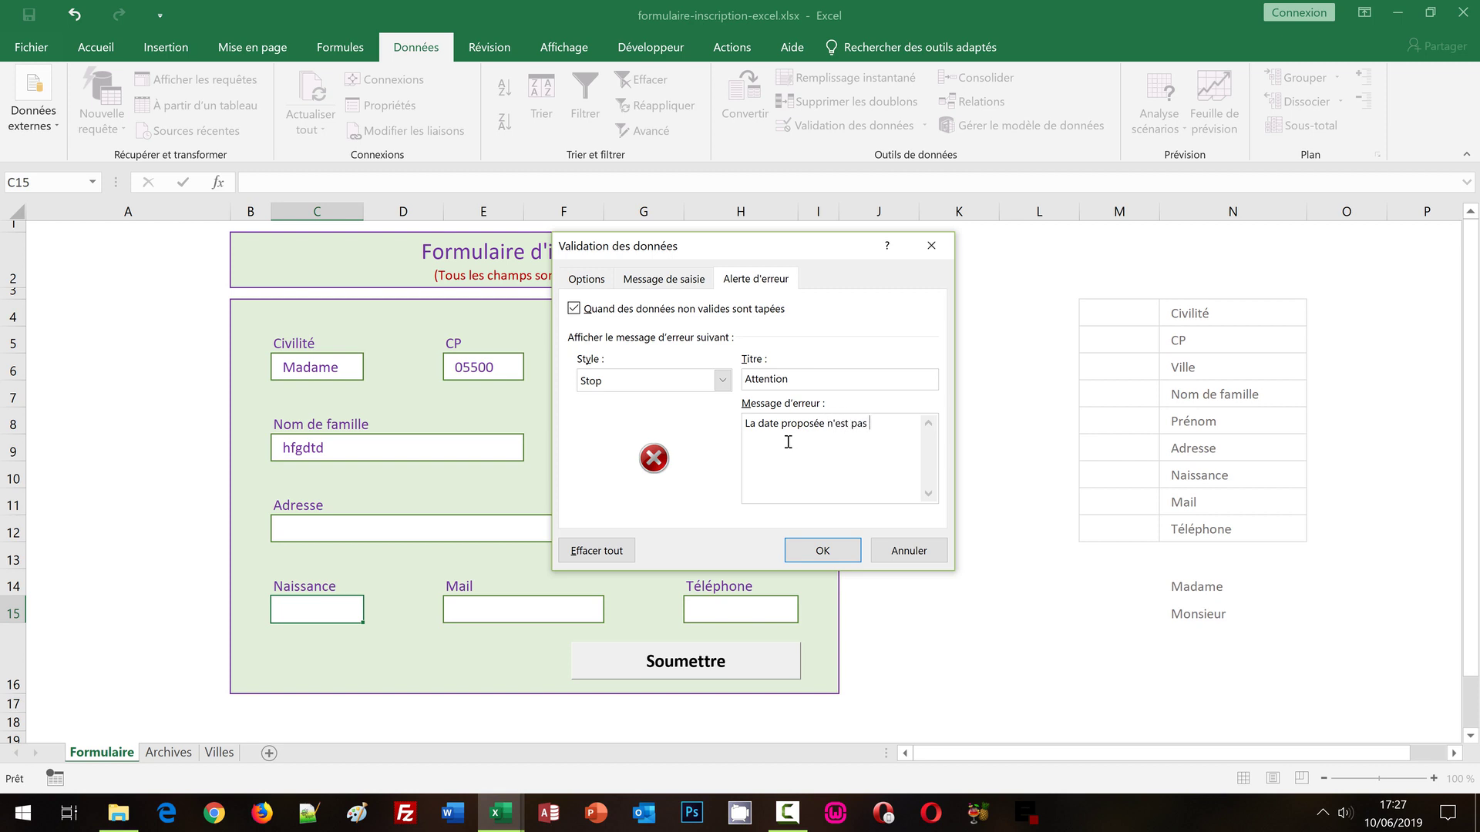
type("correcte")
left_click(822, 551)
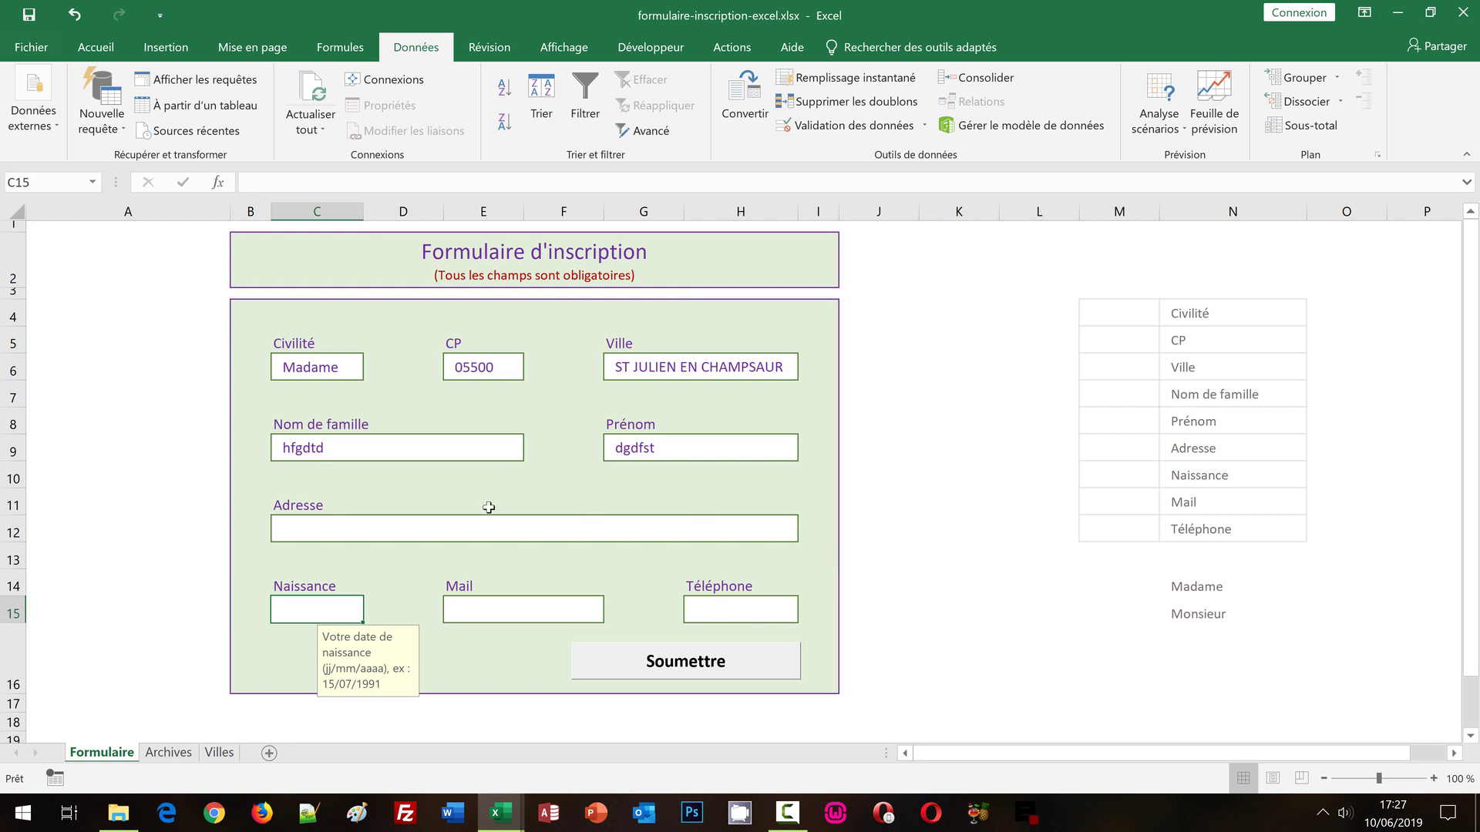
Enter 16/04/2019 as the birth date in the Naissance field.
type("16")
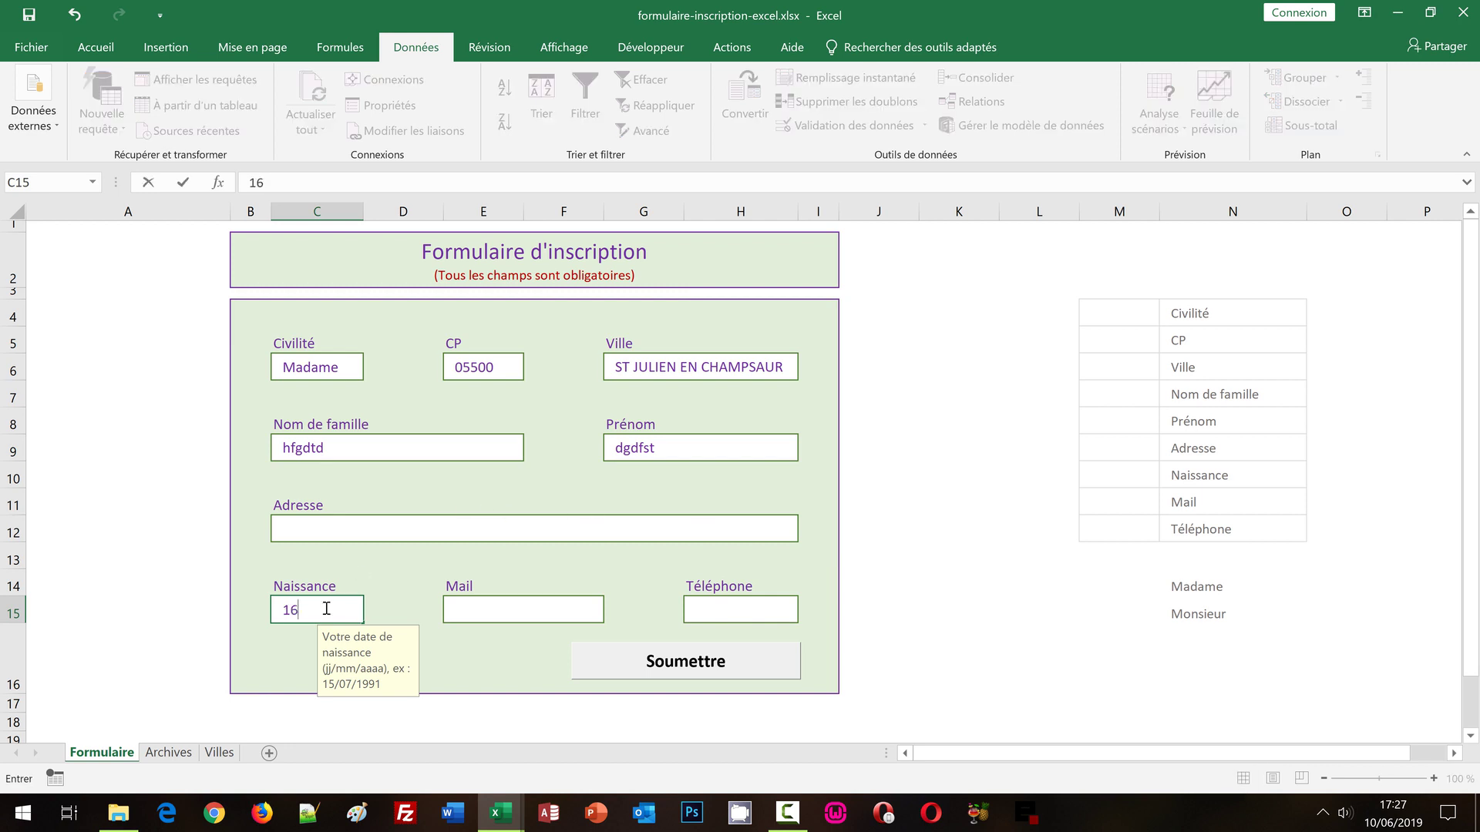
type("/04")
type("/2019")
key("Tab")
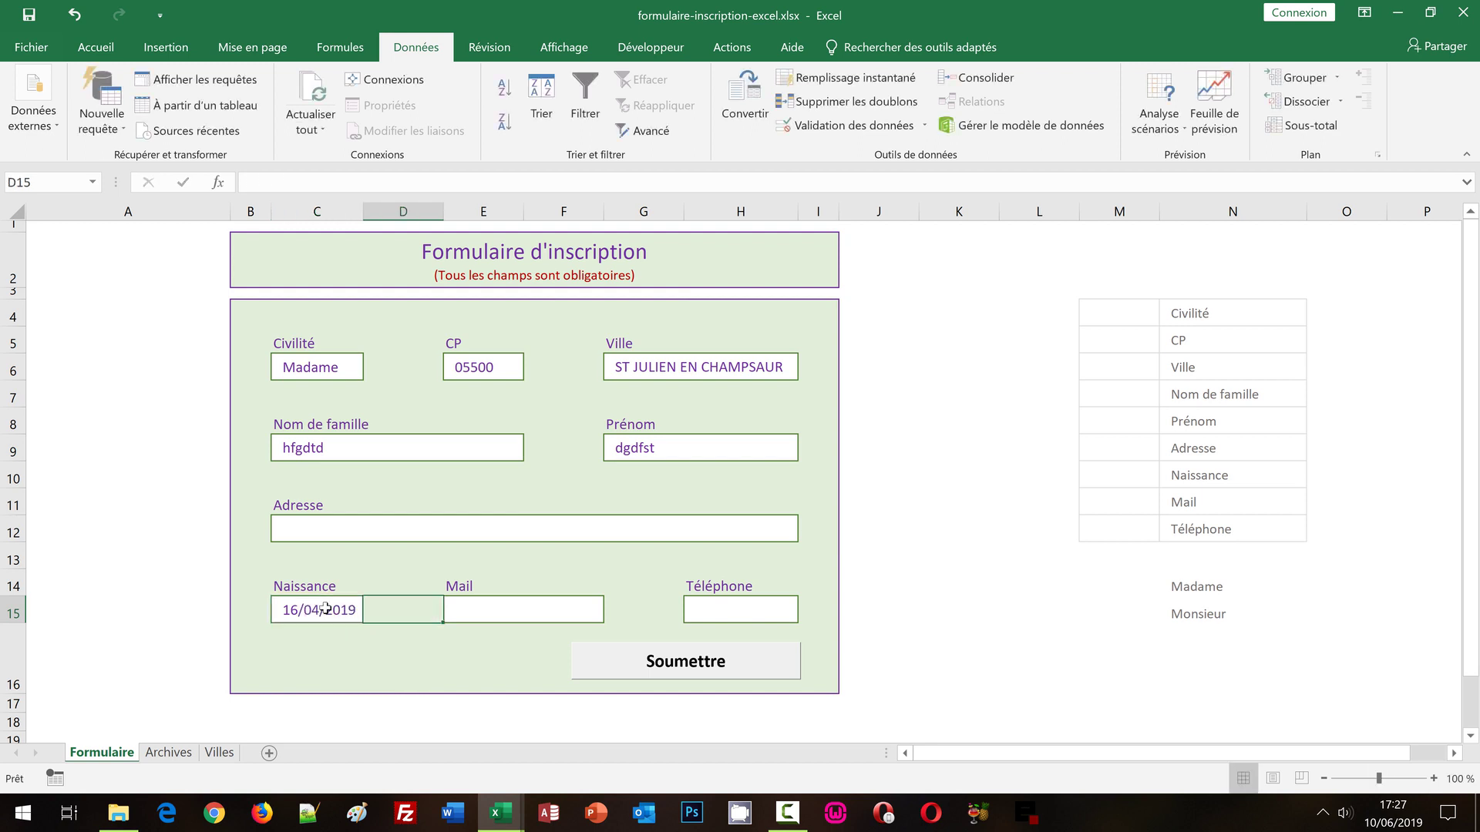
left_click(324, 621)
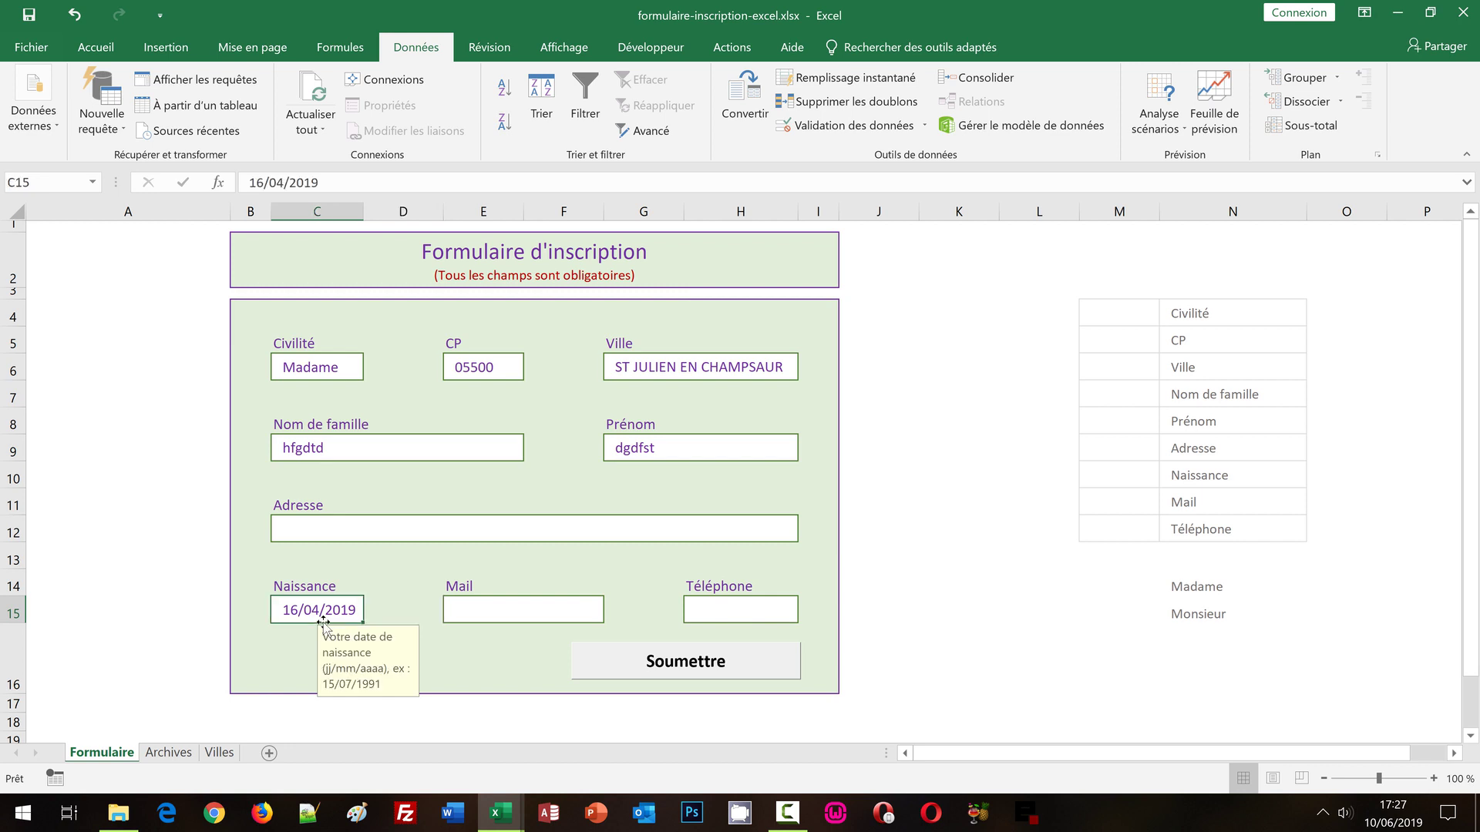
left_click(95, 47)
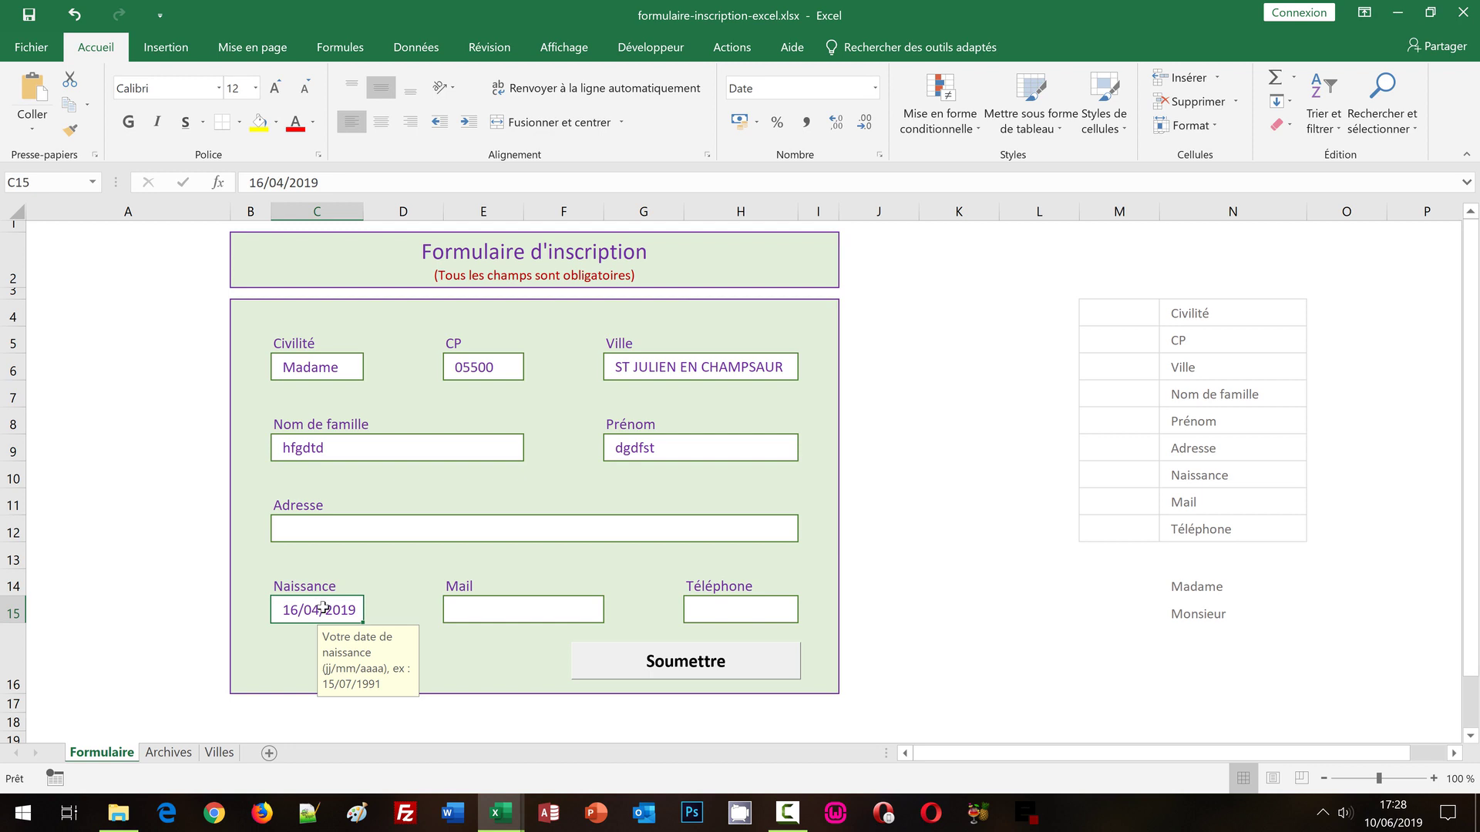
Test that 1685 and gdft are rejected by the date rule, cancelling each entry.
type("1685")
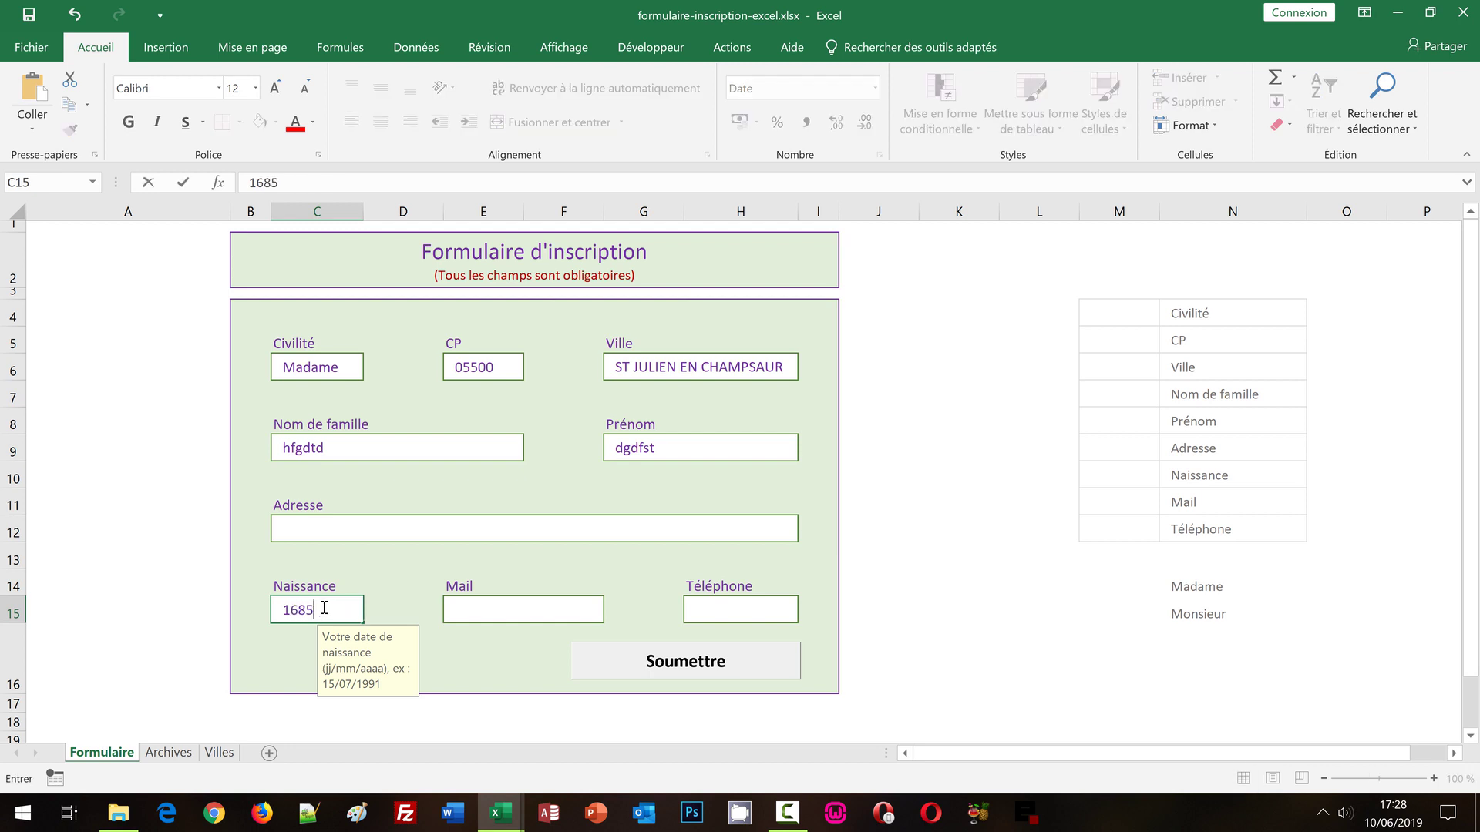
key("Return")
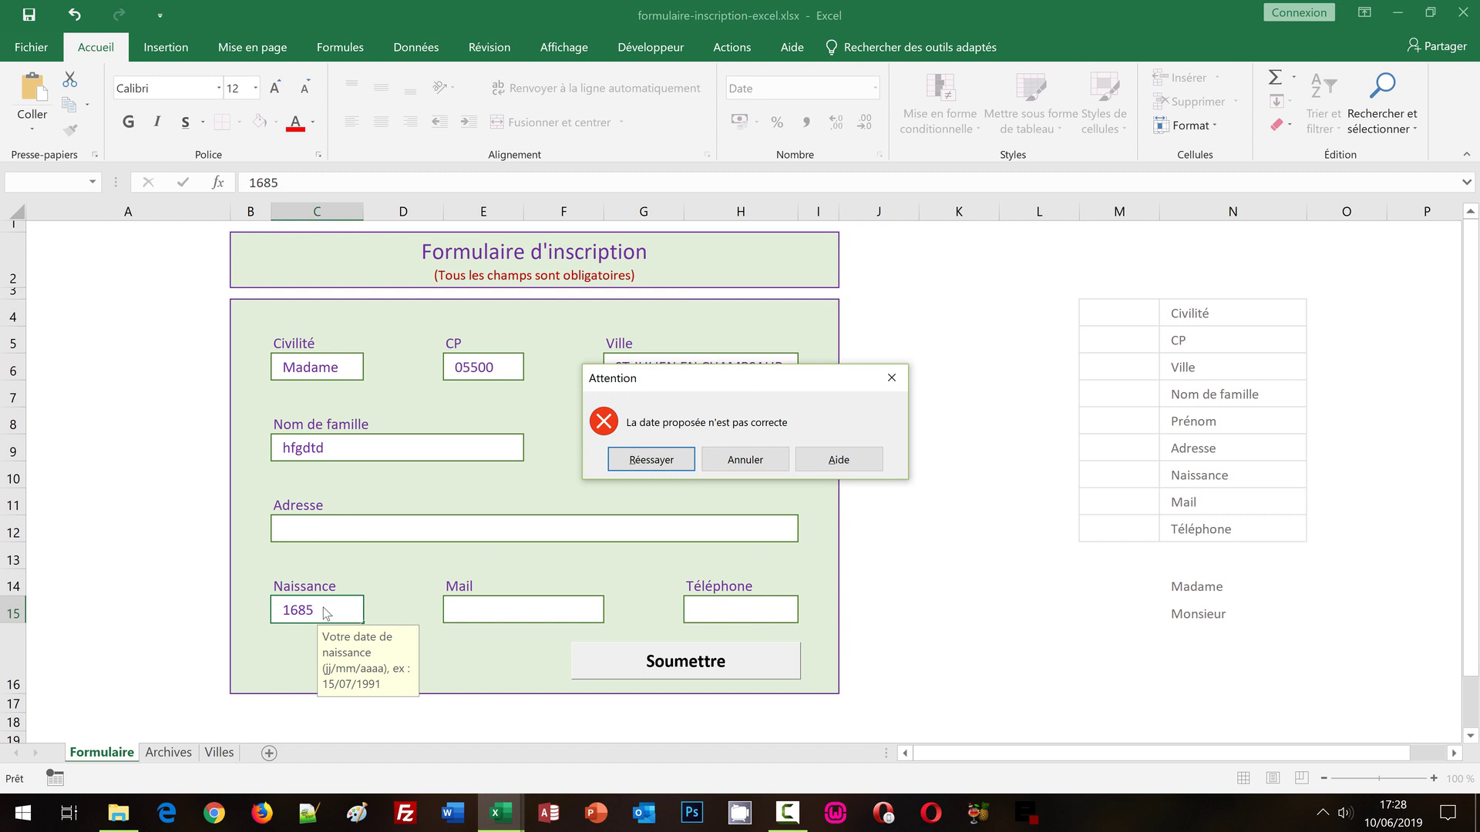
key("Escape")
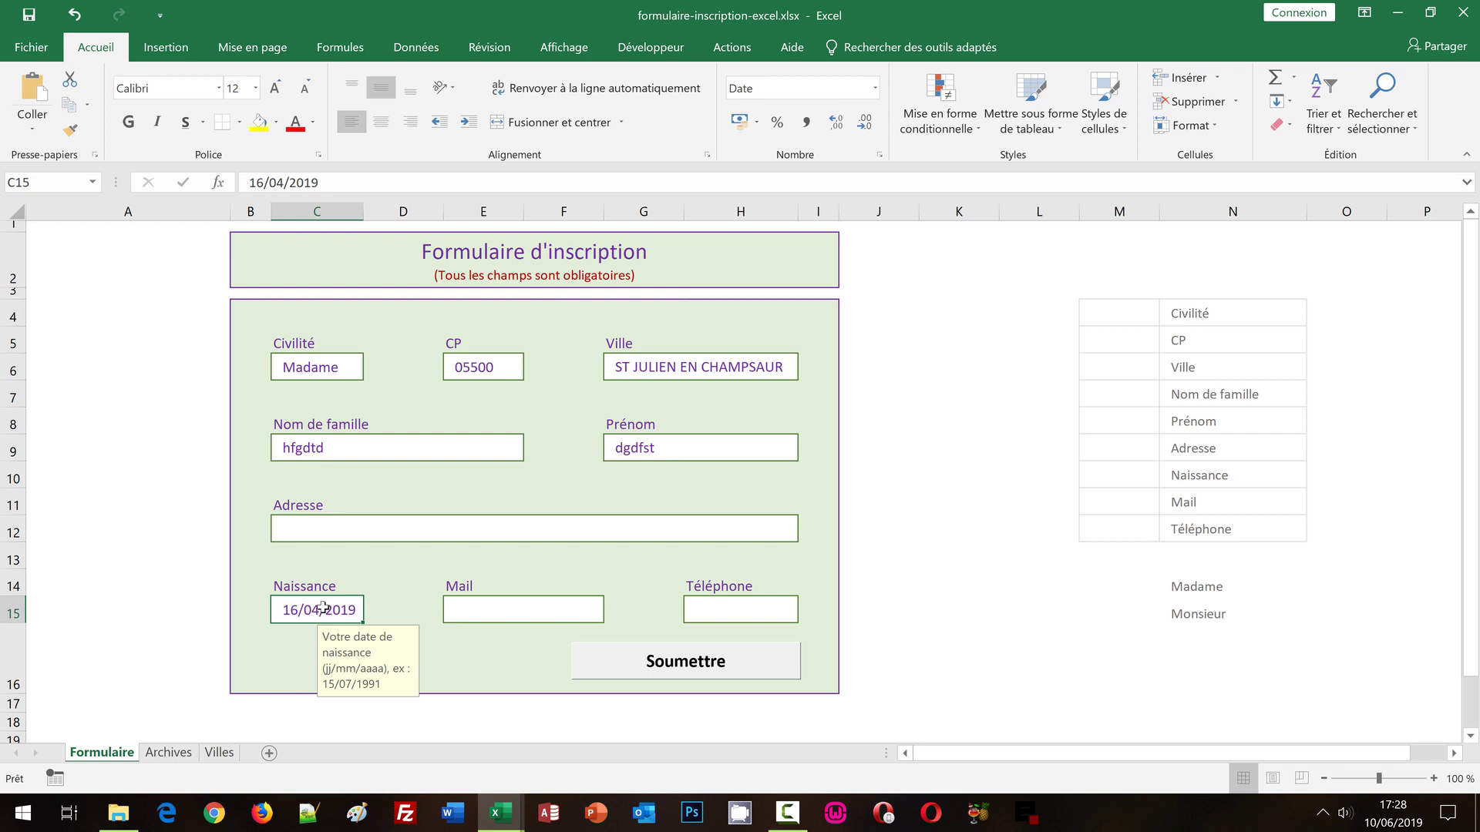
type("gdft")
key("Return")
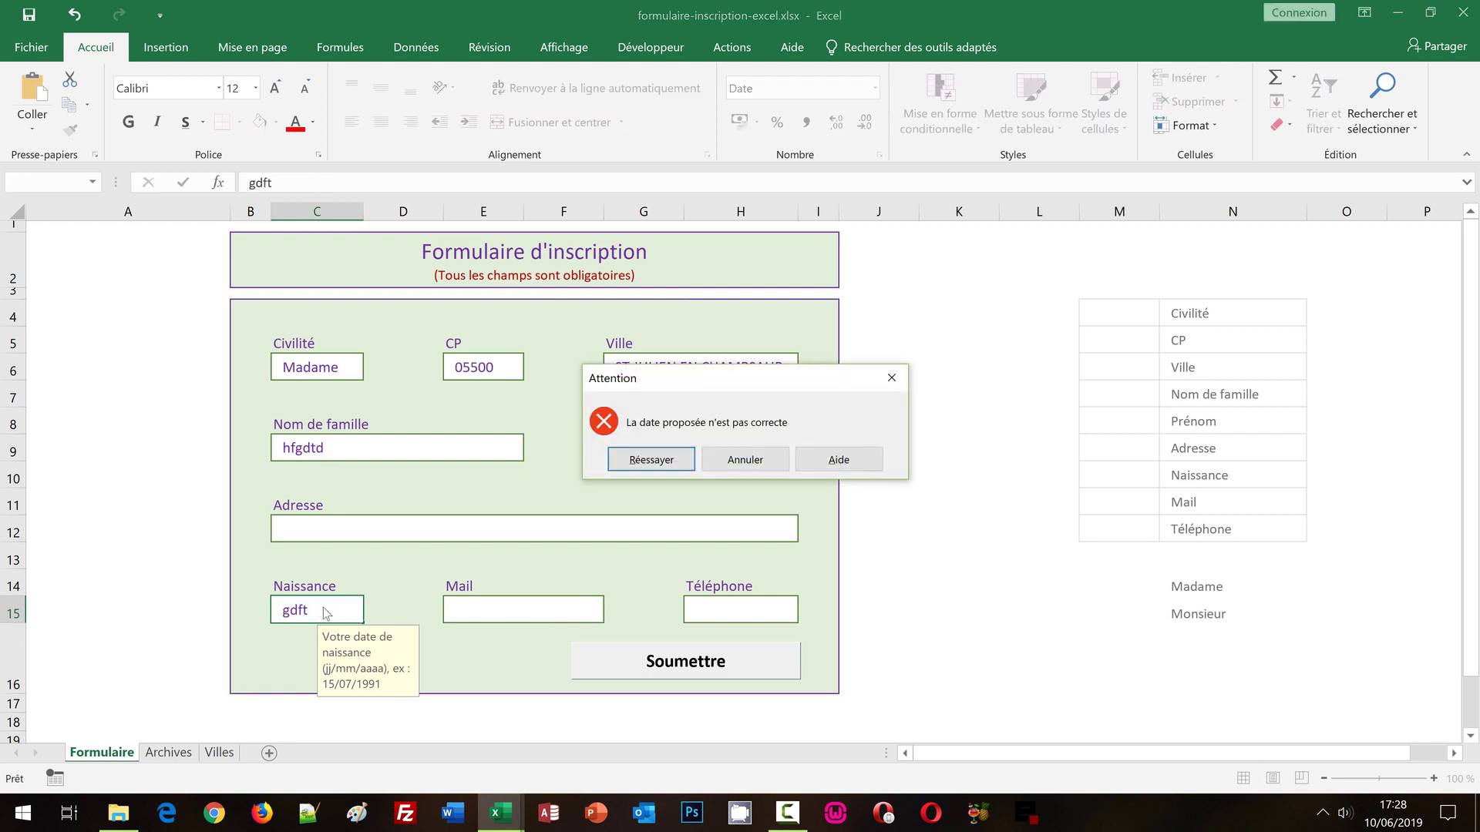
key("Escape")
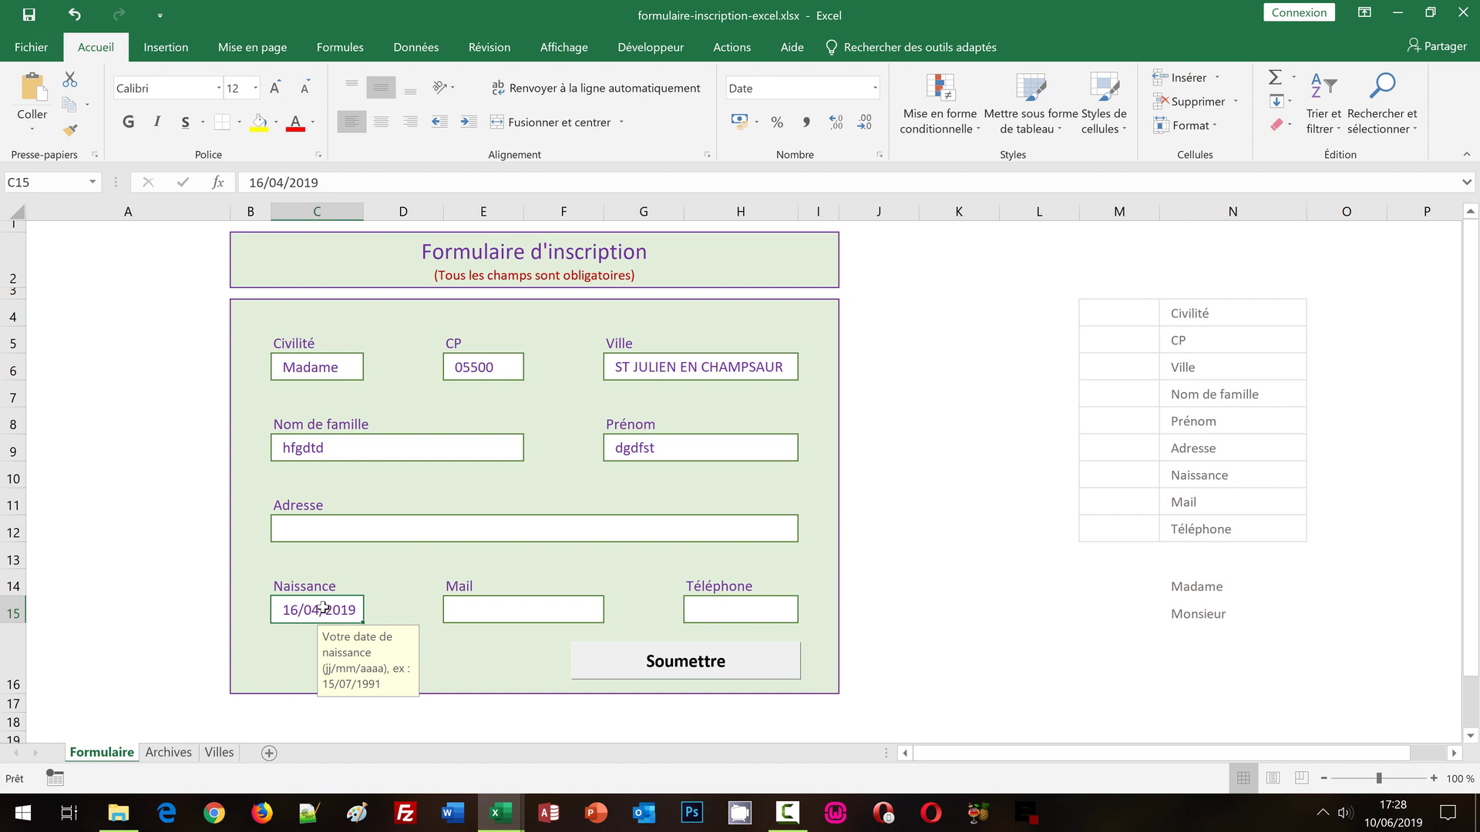
left_click(486, 607)
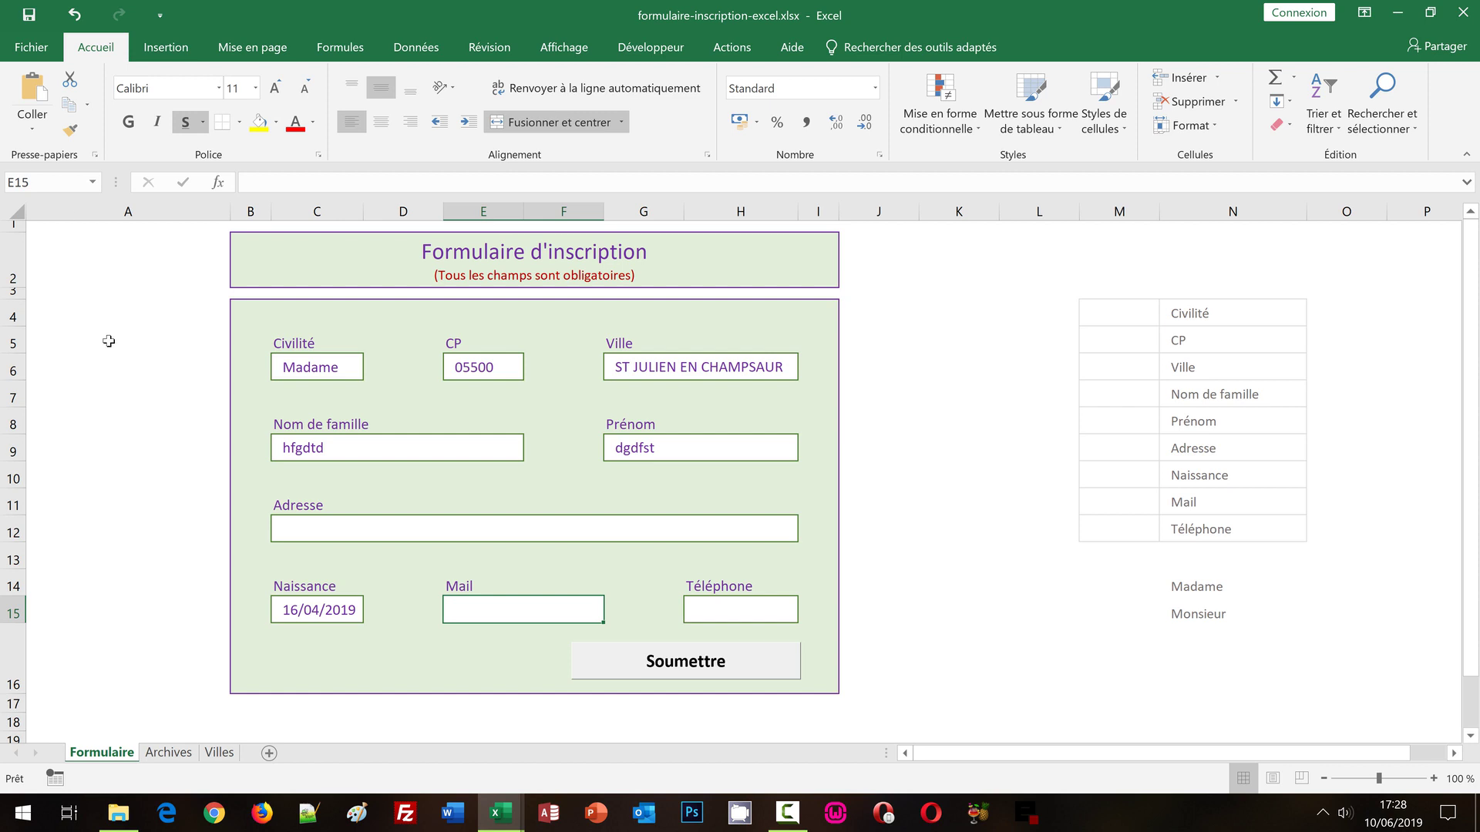
Open data validation for the Mail cell E15 and set Autoriser to Personnalisé.
left_click(416, 47)
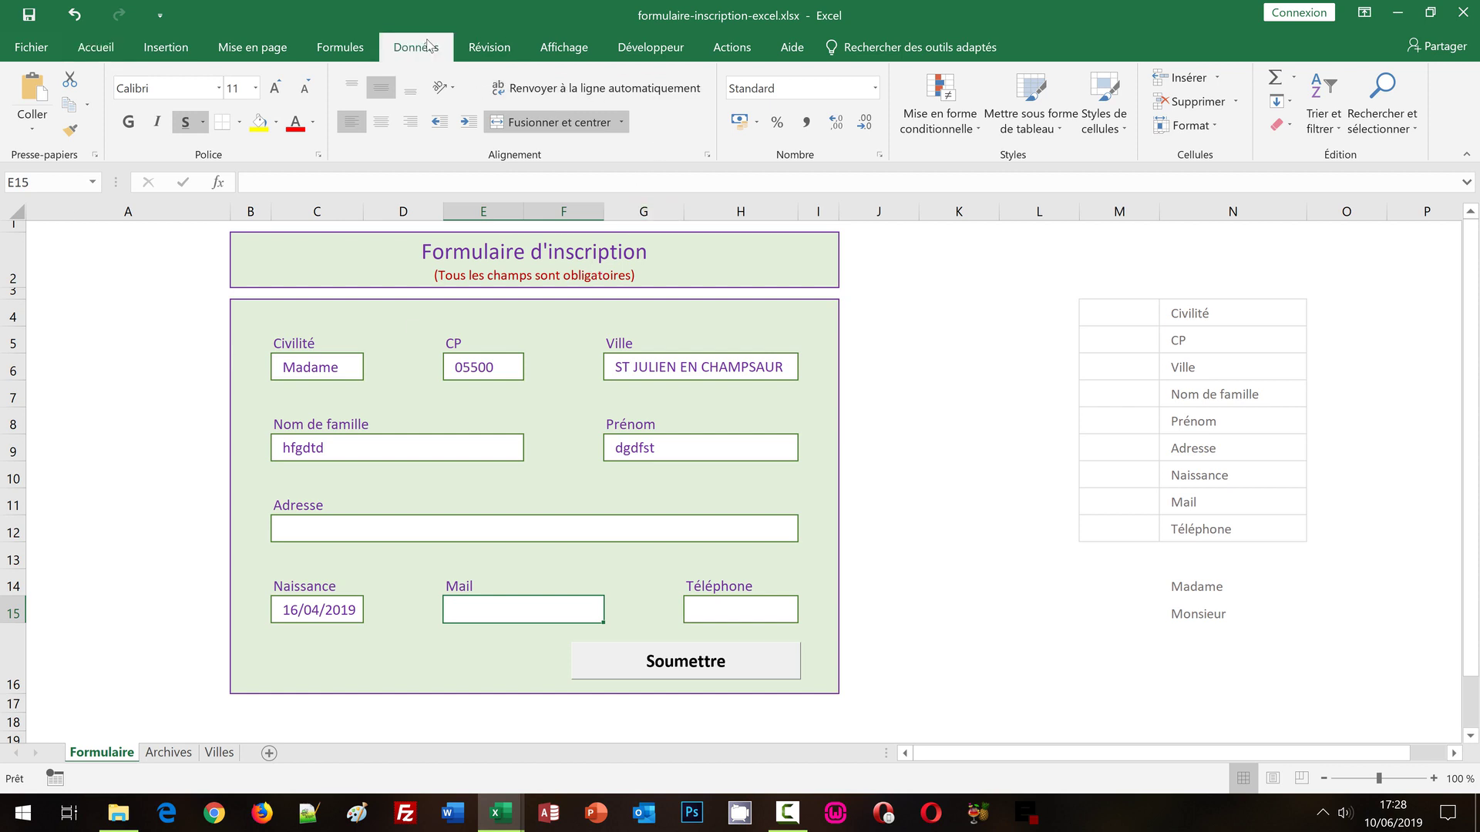
left_click(821, 124)
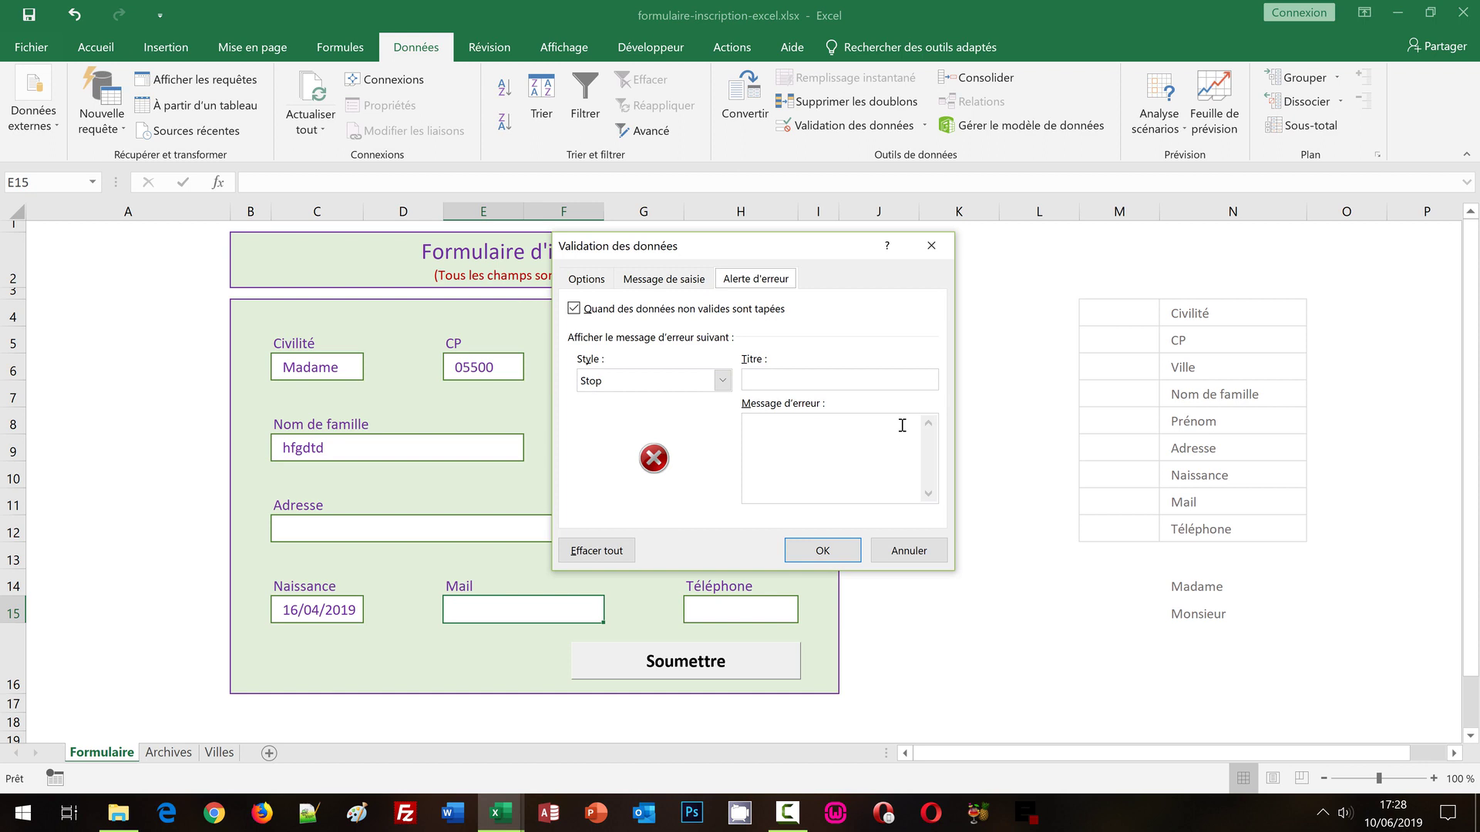
left_click(587, 279)
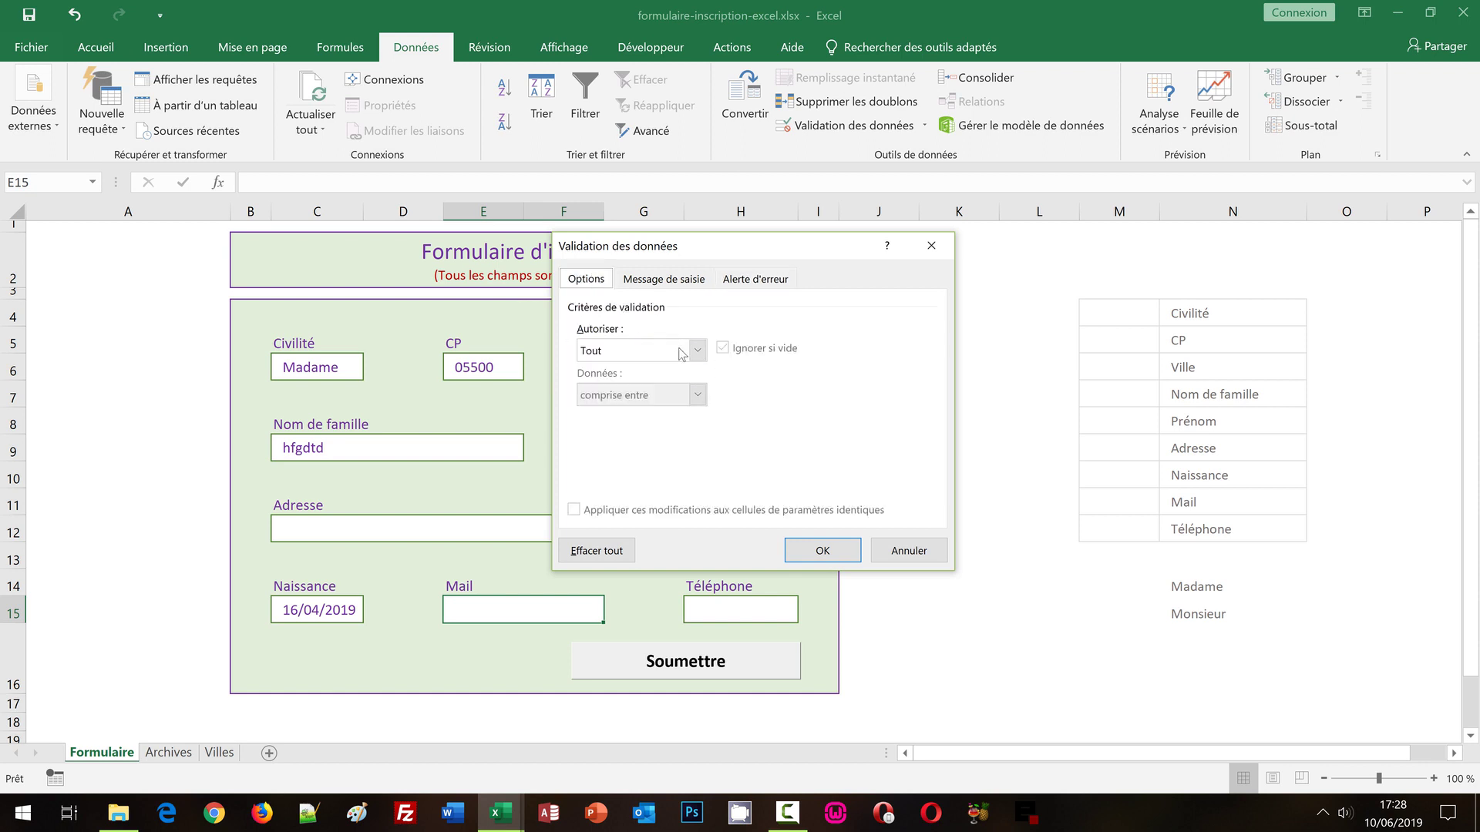
left_click(698, 351)
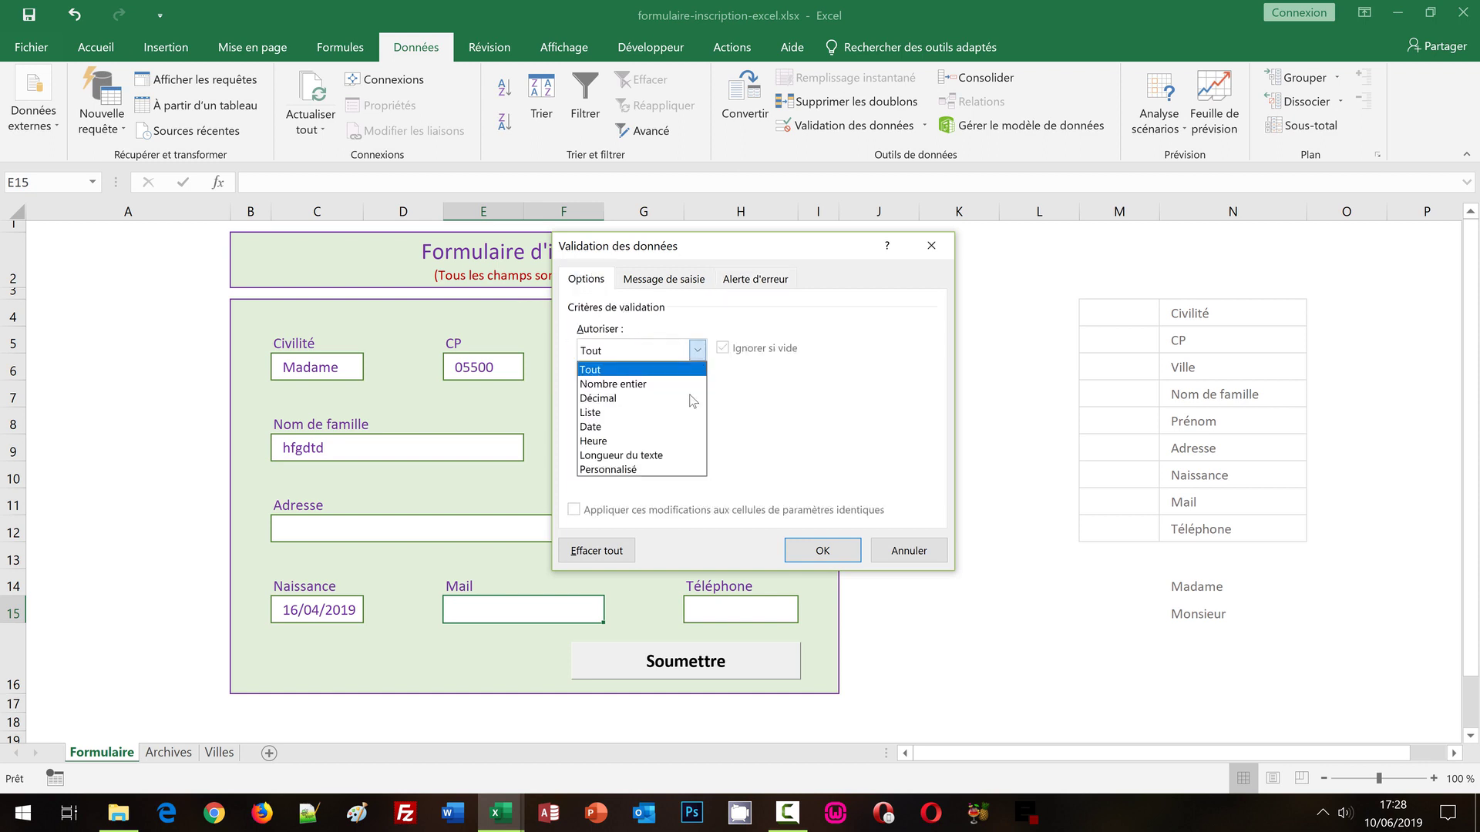
left_click(657, 468)
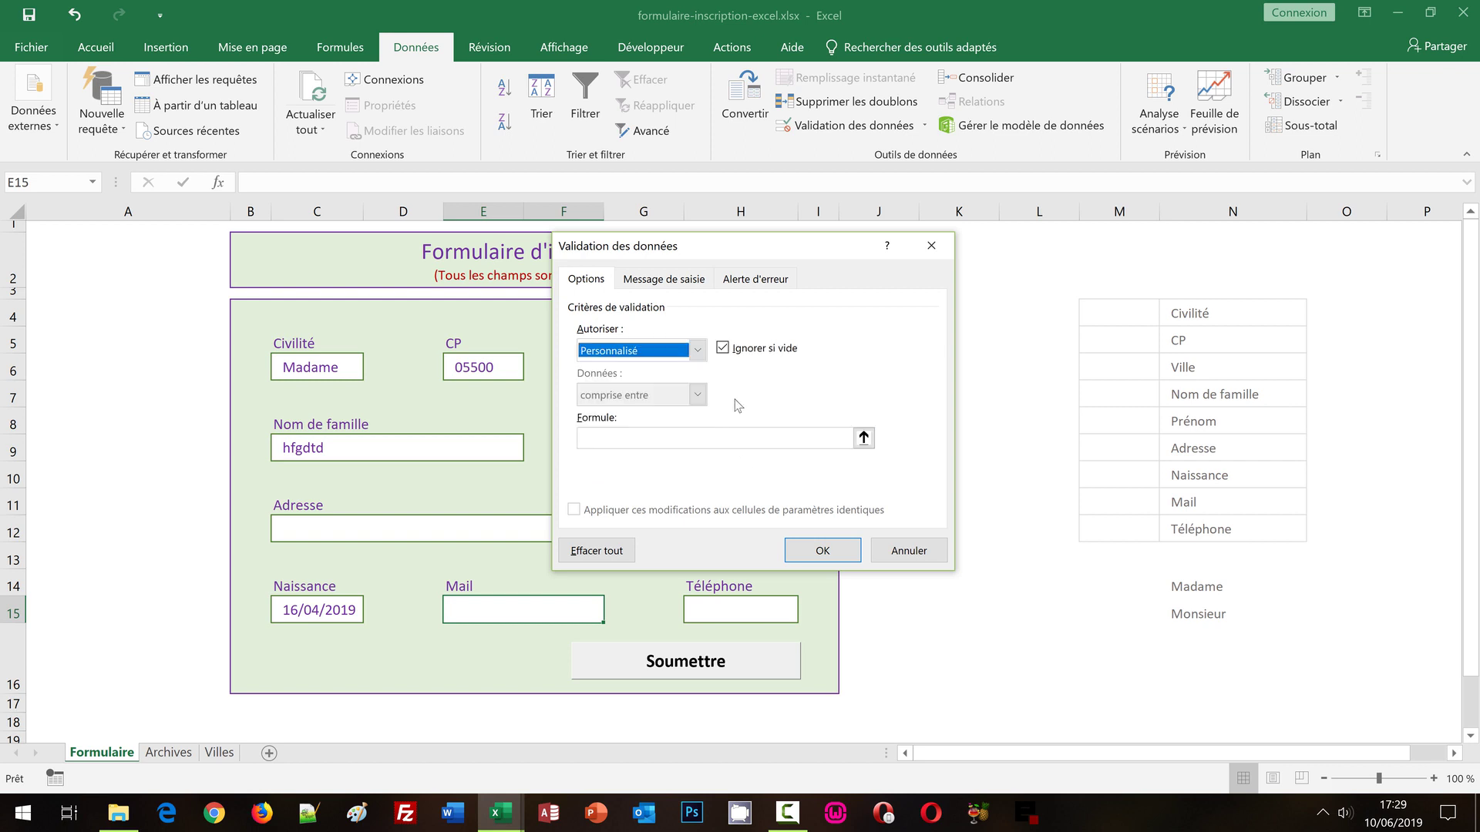
left_click(632, 439)
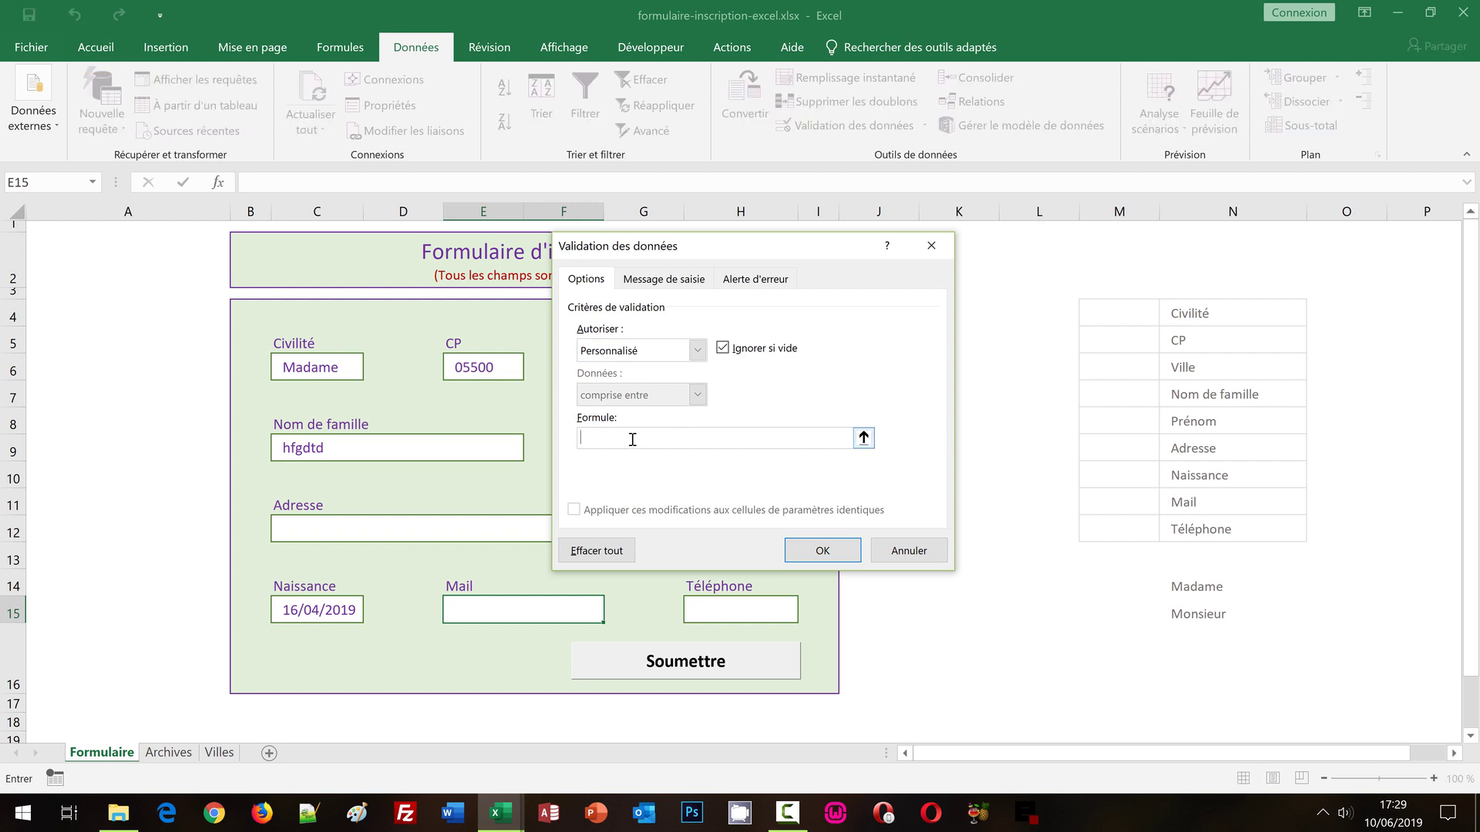
Start the formula =et(cherche("@";E15)>0 to require an @ in the Mail field.
type("=")
type("et(")
type("cherche")
type("(")
type("\"")
type("@")
type("\";")
left_click(498, 611)
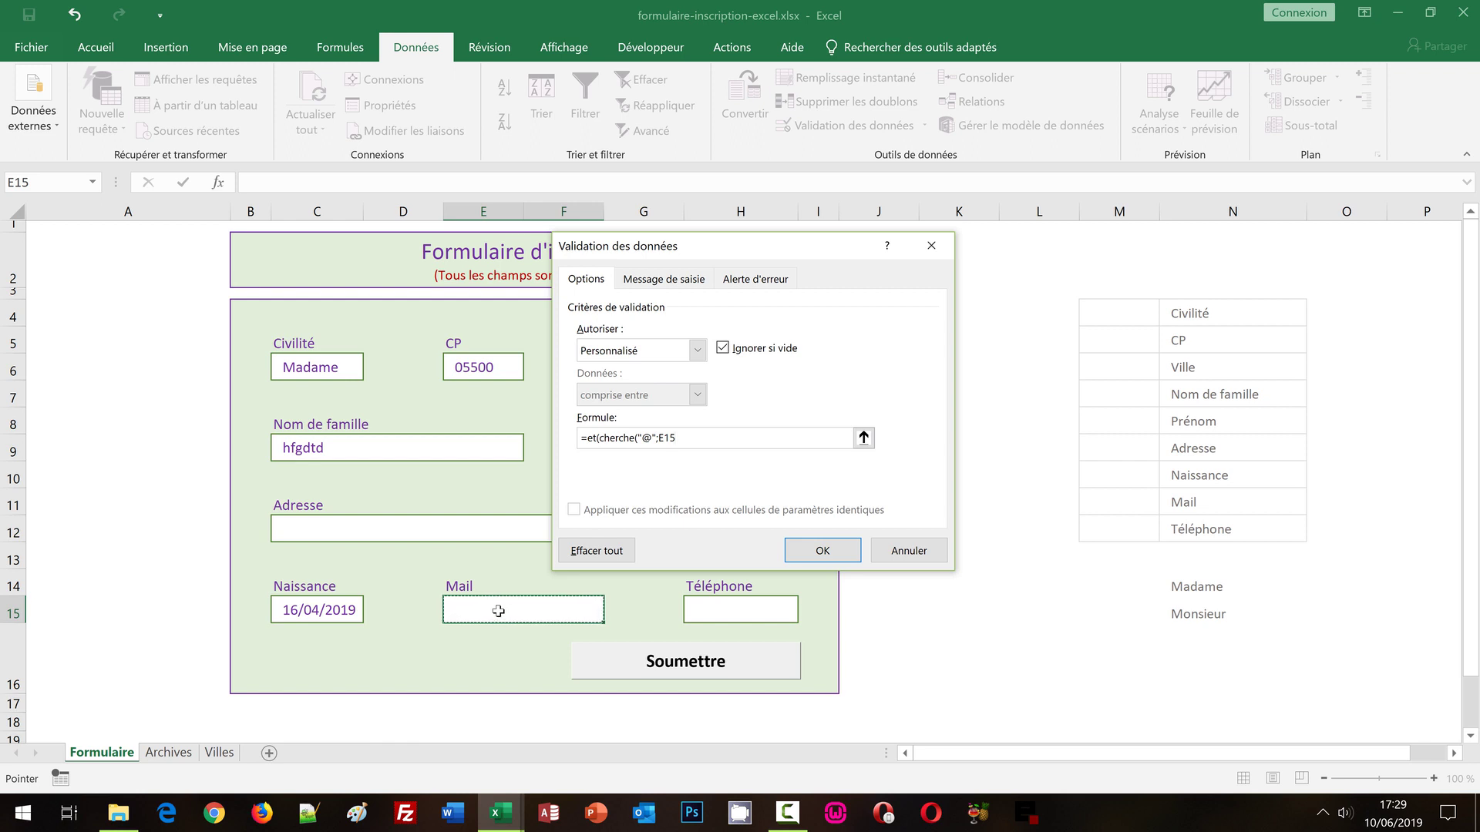
type(")")
type(">0")
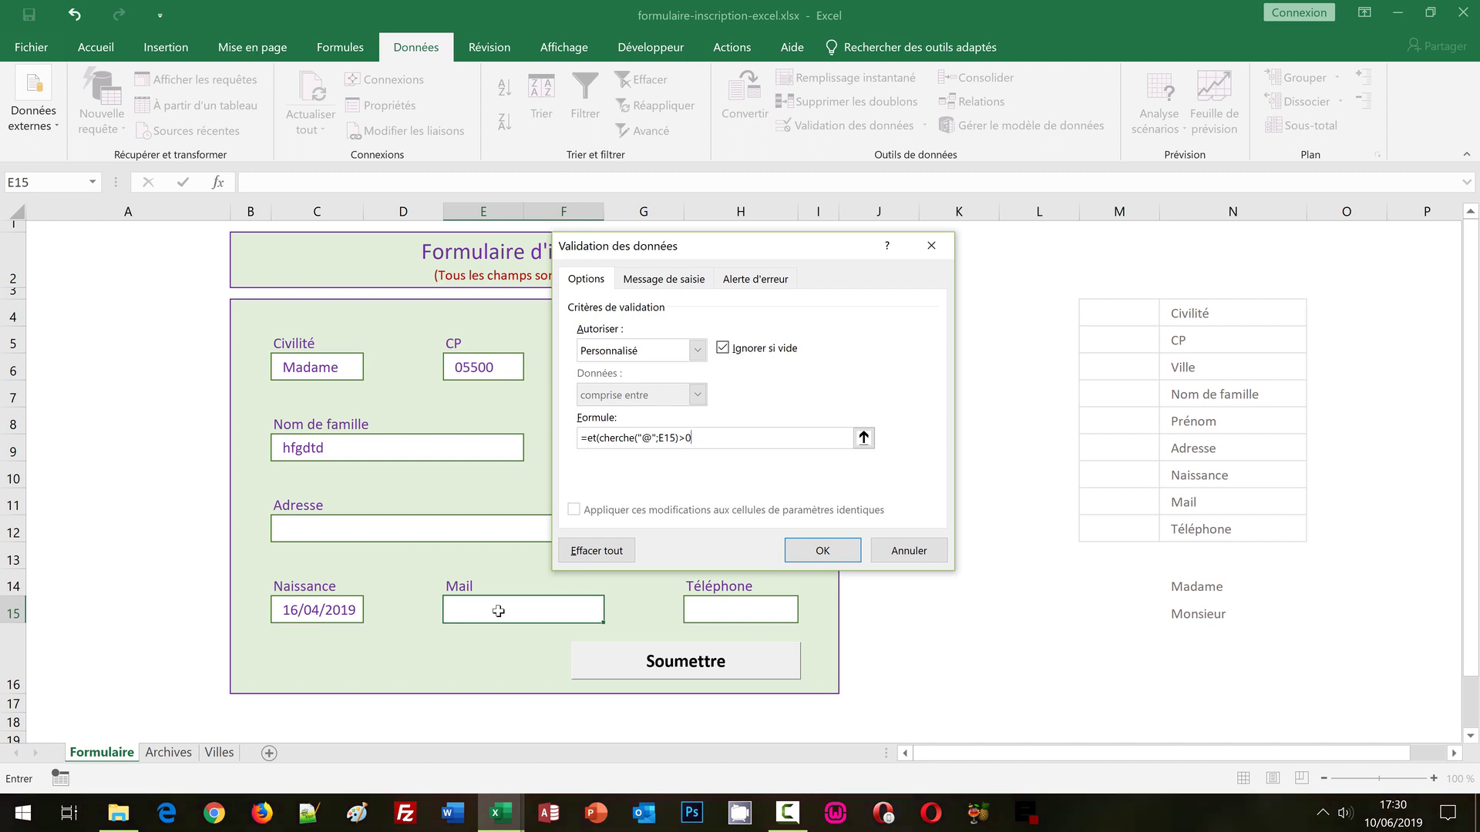
Add the dot check cherche(".";E15)>0 and the length check NbCar(E15)>6 to the formula.
left_click(601, 438, "shift")
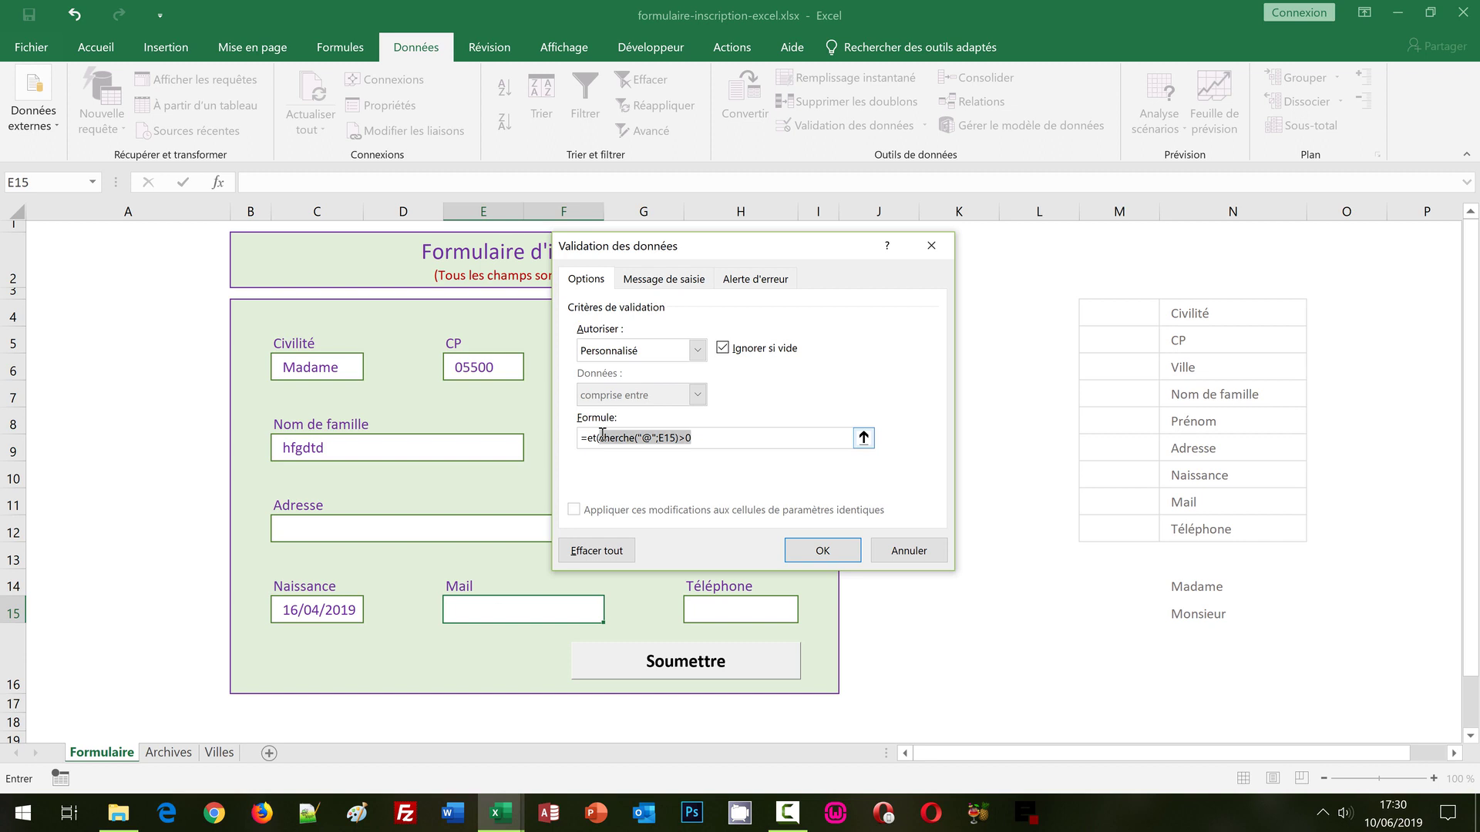
left_click(704, 436)
type(";")
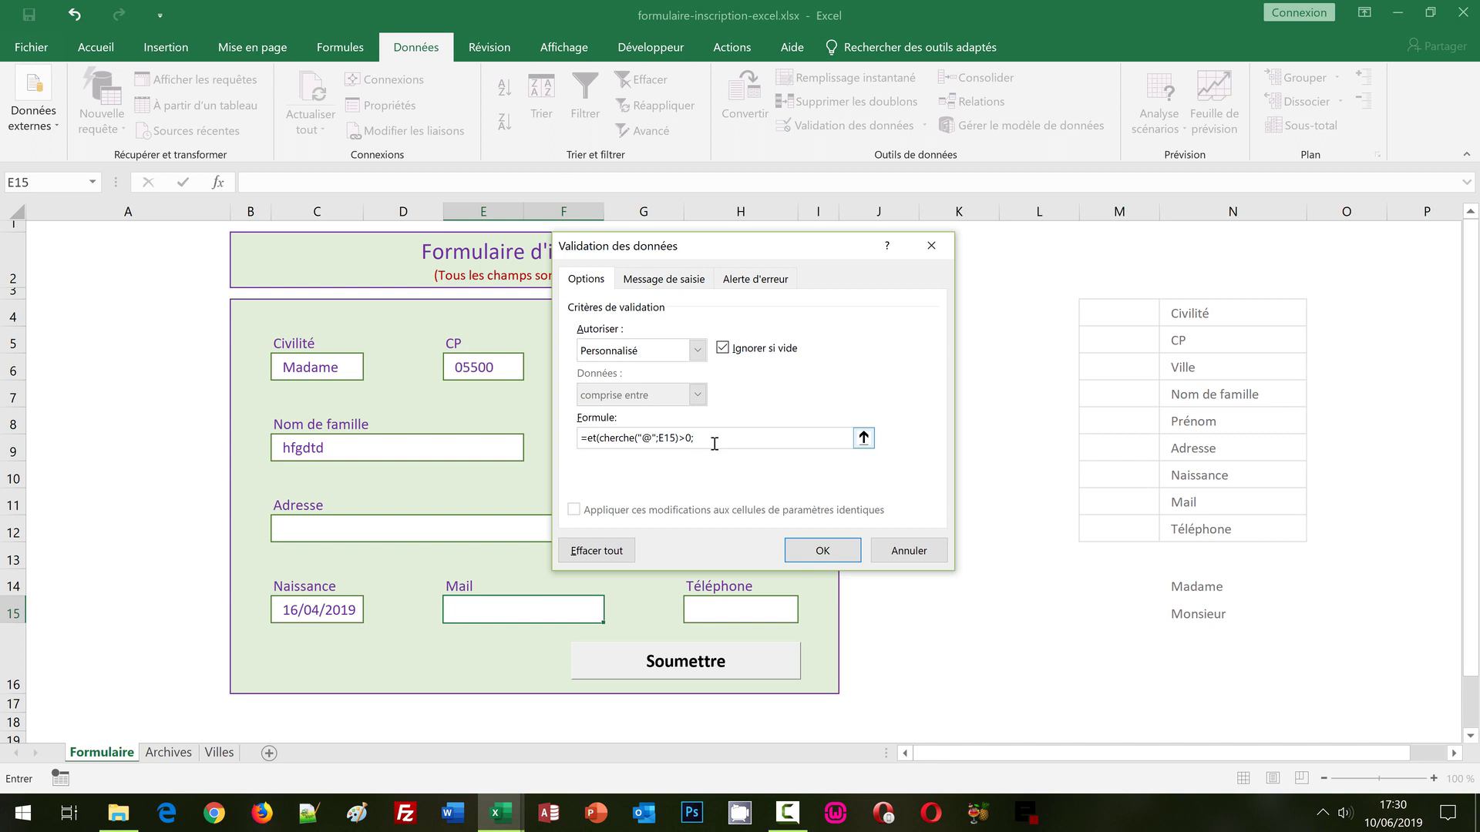
key("ctrl+v")
left_click_drag(735, 438, 744, 438)
type(".")
type("NbC")
type("ar(")
left_click(522, 610)
type(")")
type(">6")
left_click(674, 281)
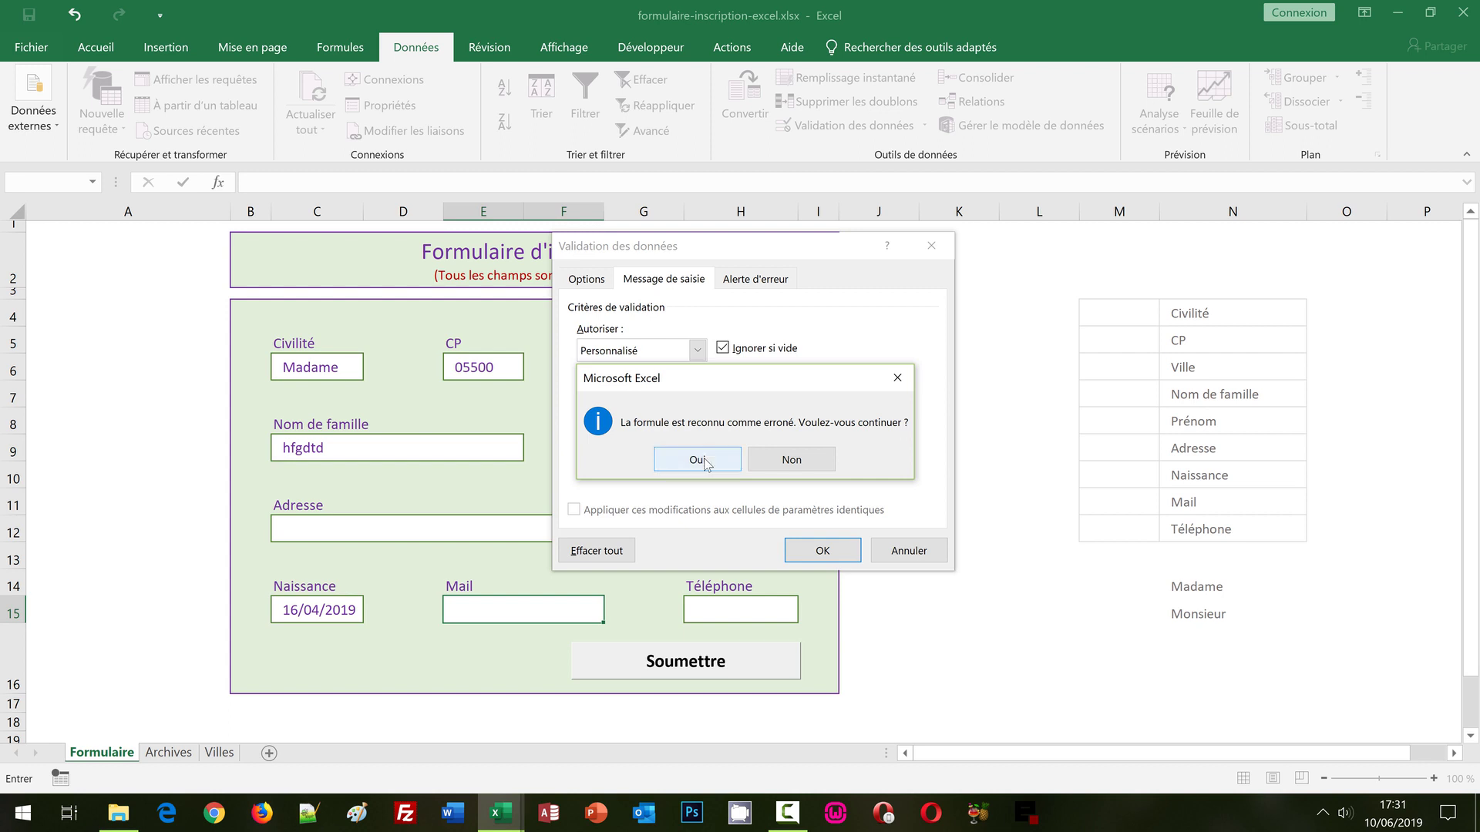
Accept the formula warning and add the Mail hint 'Votre adresse électronique'.
left_click(705, 458)
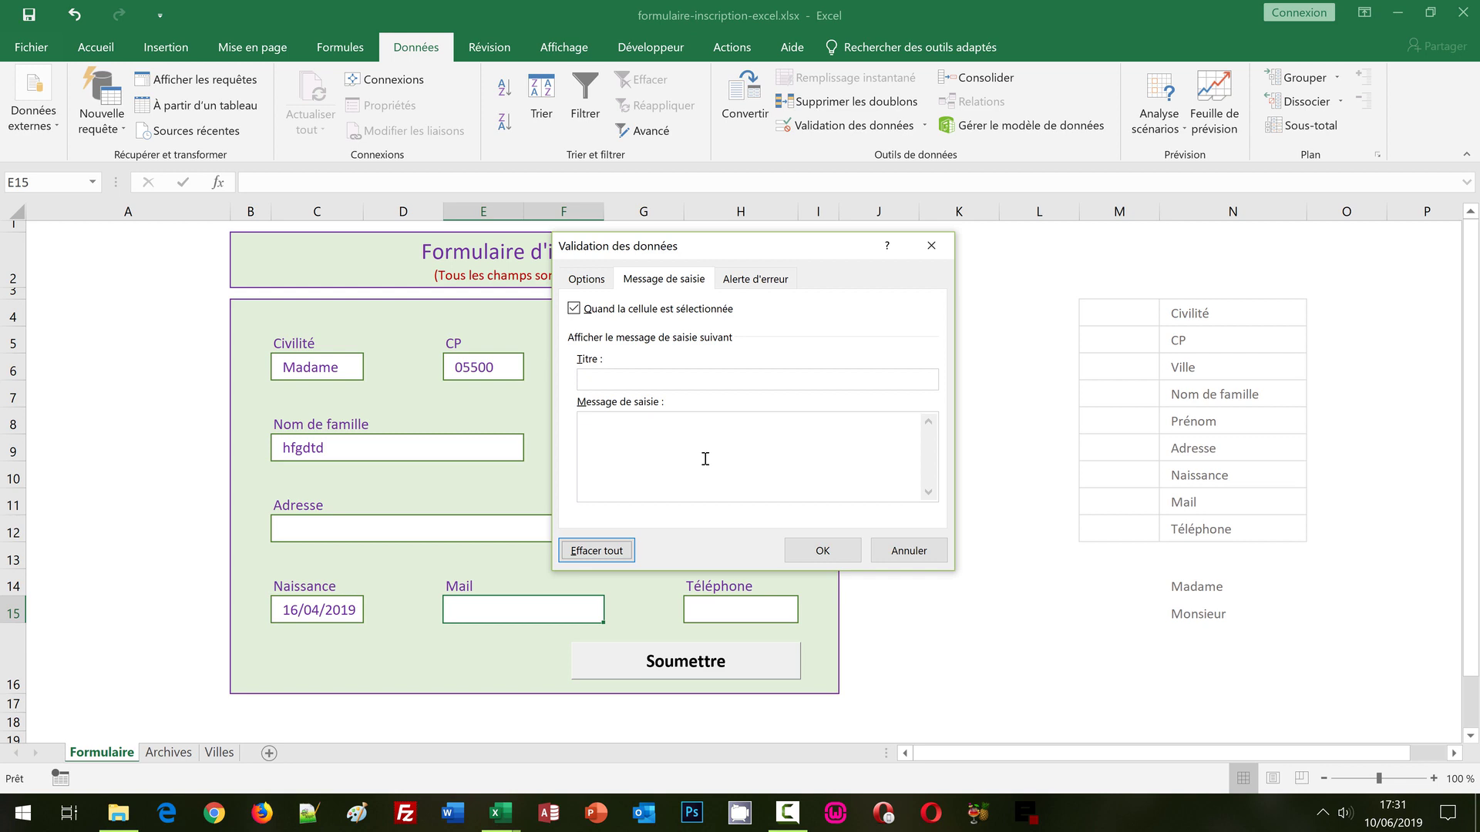
left_click(705, 458)
type("V")
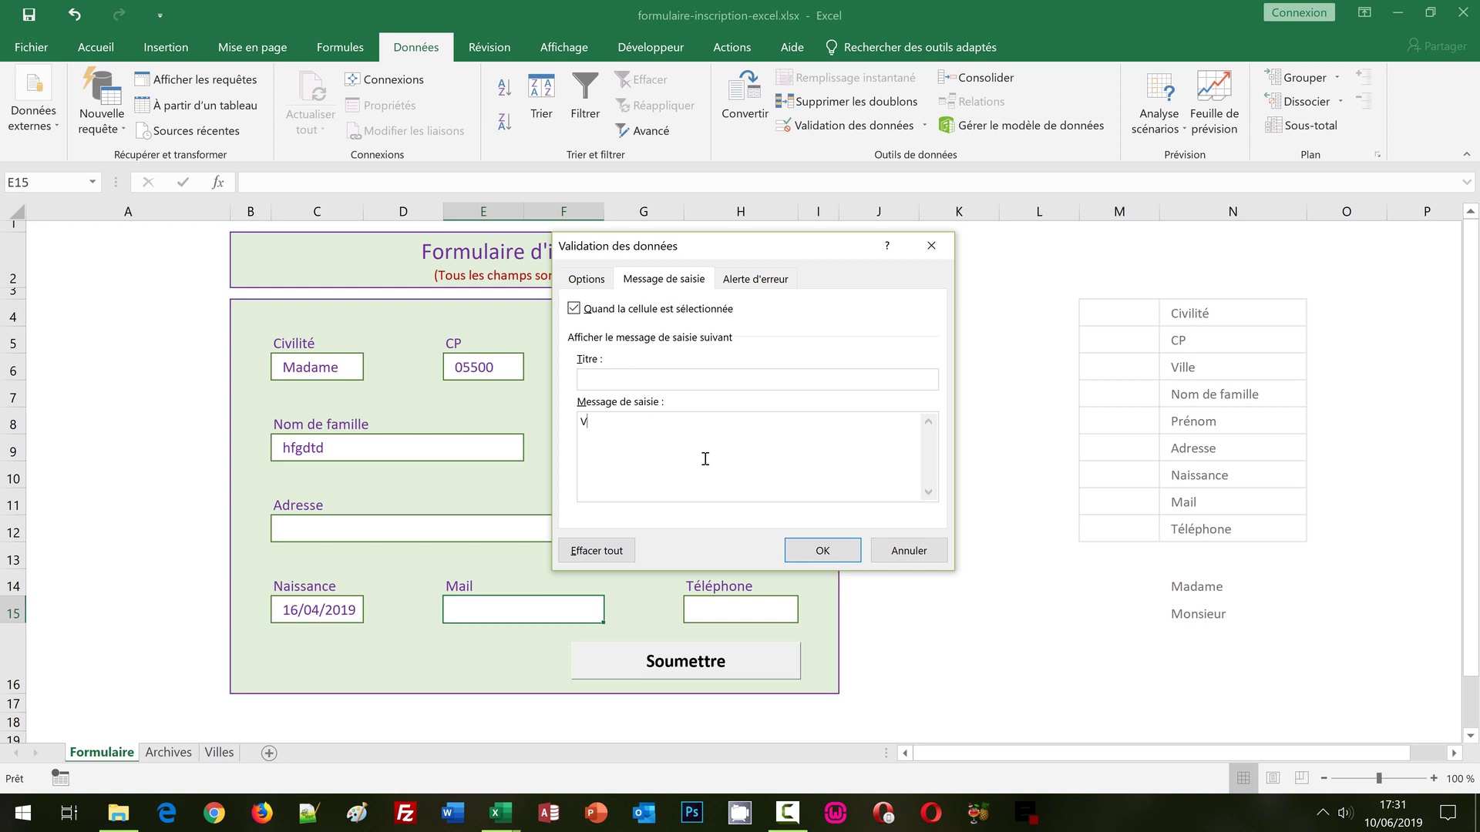
type("otre")
type(" adresse él")
type("ectronoqi")
key("BackSpace")
key("BackSpace")
type("ique")
Set the error alert 'Attention' with message 'Votre mail n'est pas conforme' and save the rule.
left_click(739, 288)
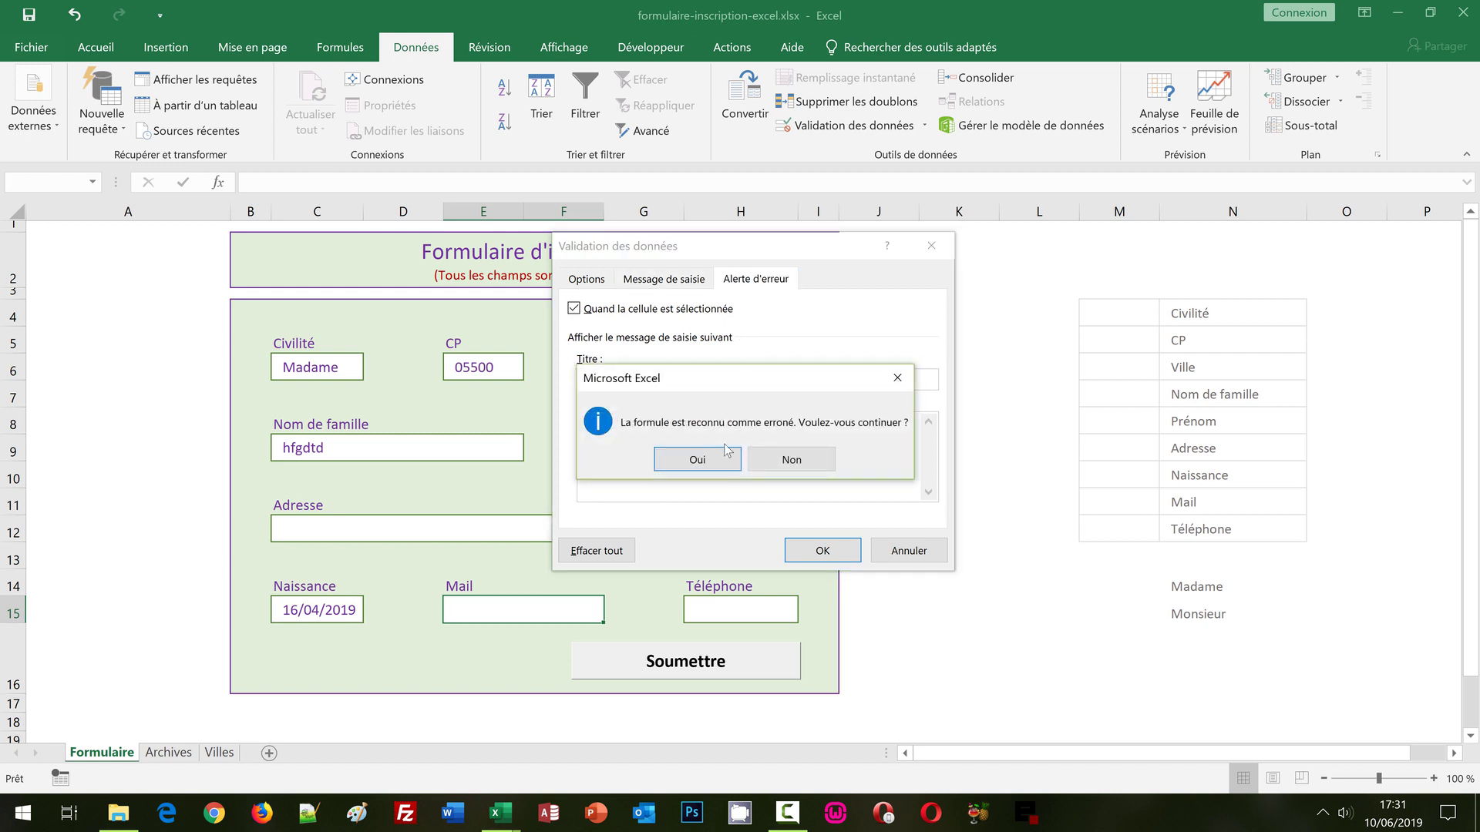
left_click(697, 460)
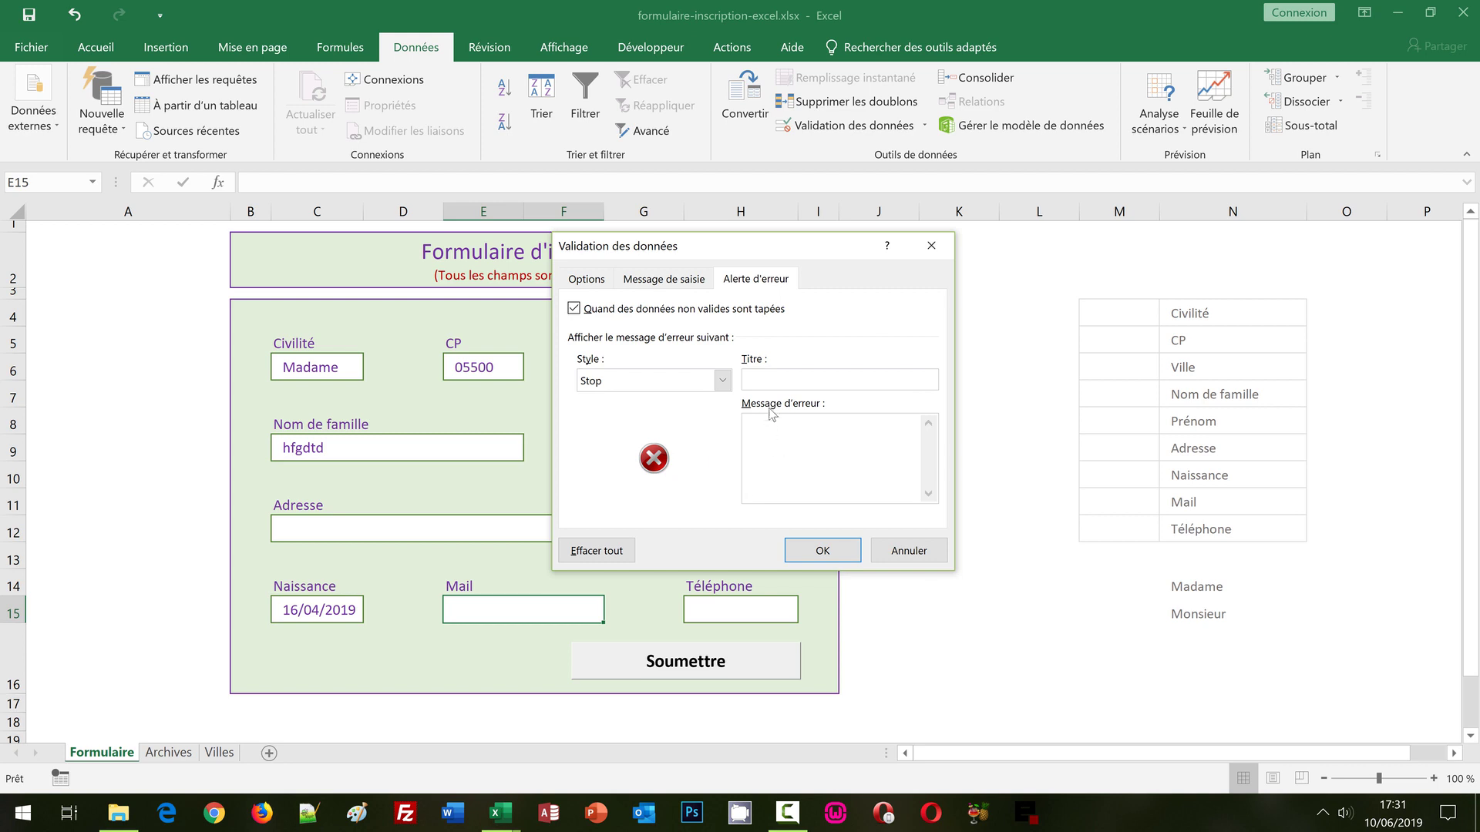
type("Atten")
type("tion")
type("Vo")
type("tre mail ")
type("n'est pas c")
type("onforme")
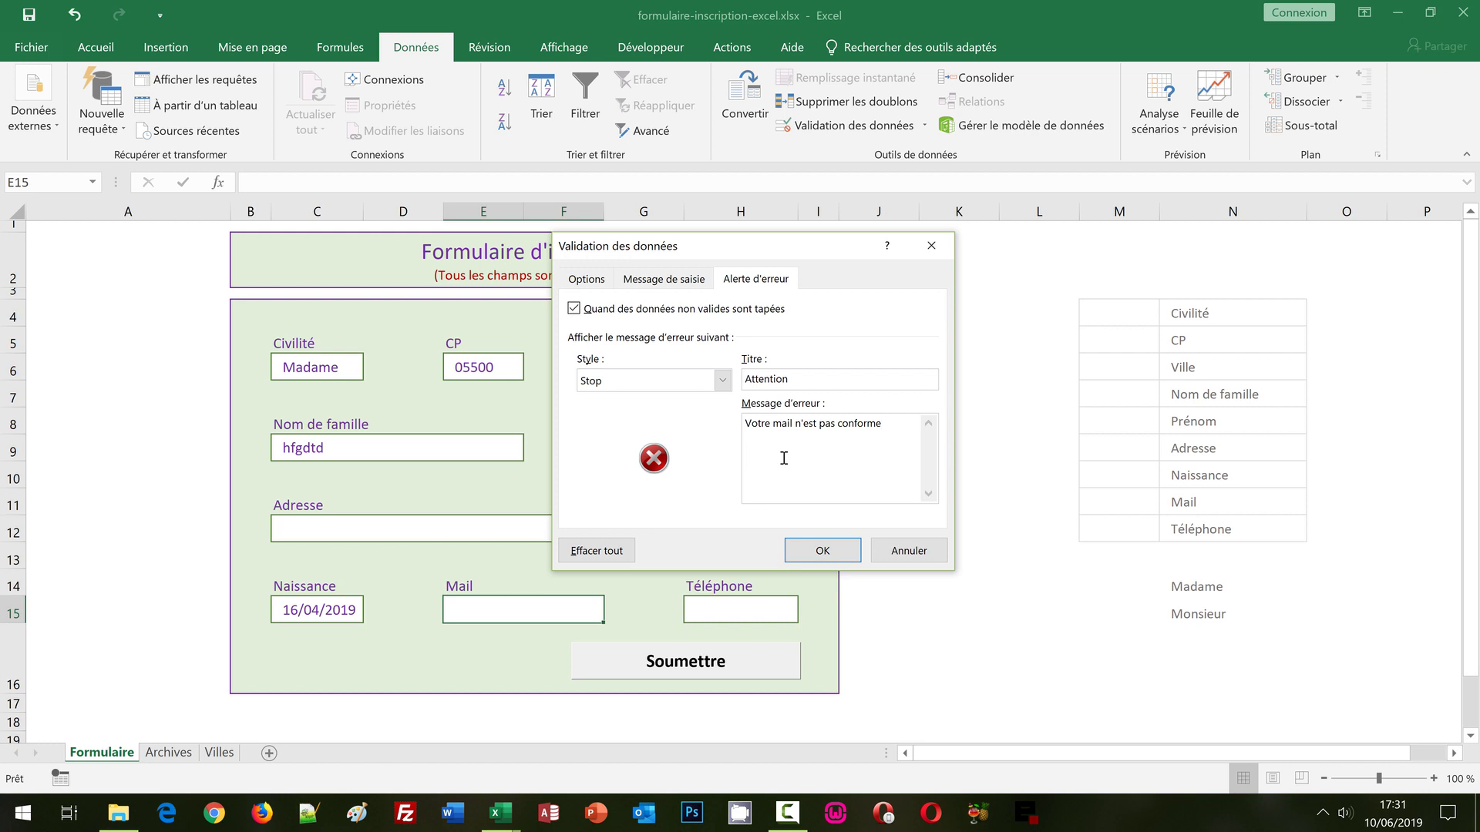
left_click(821, 546)
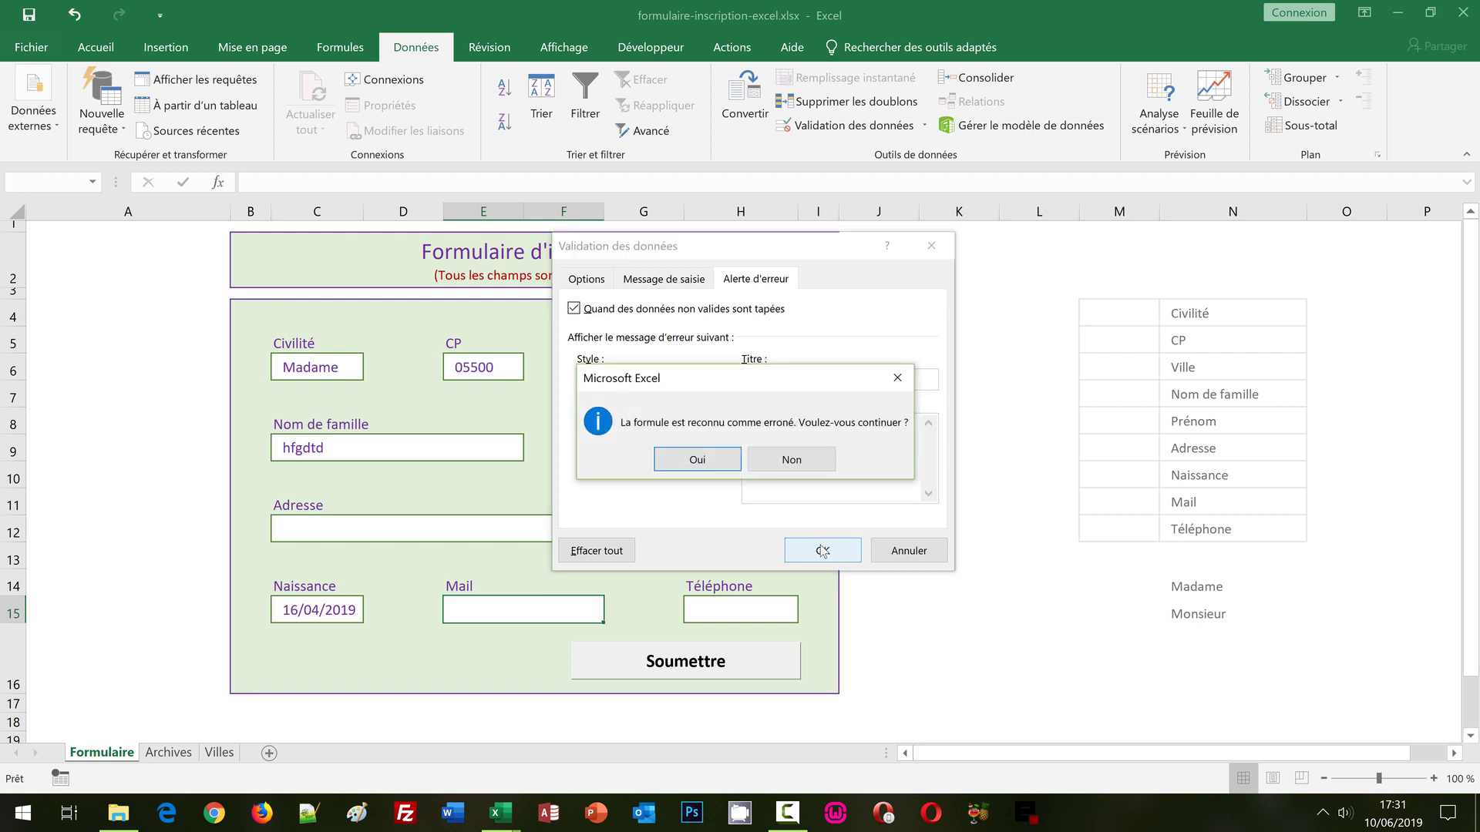
left_click(696, 461)
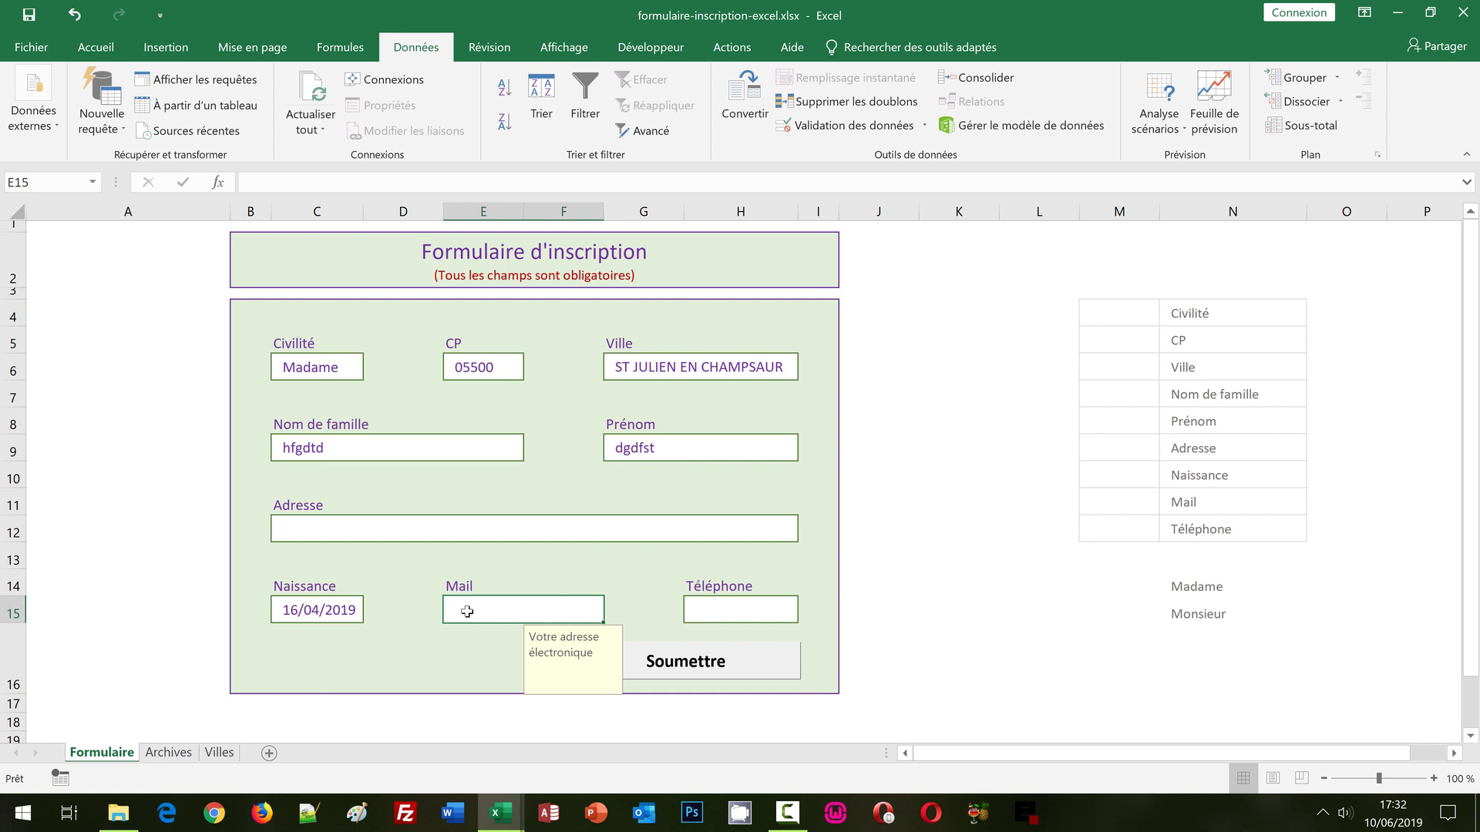
Test that invalid Mail entries 'test' and 'tesgdtdtsgs' are rejected, cancelling each.
type("test")
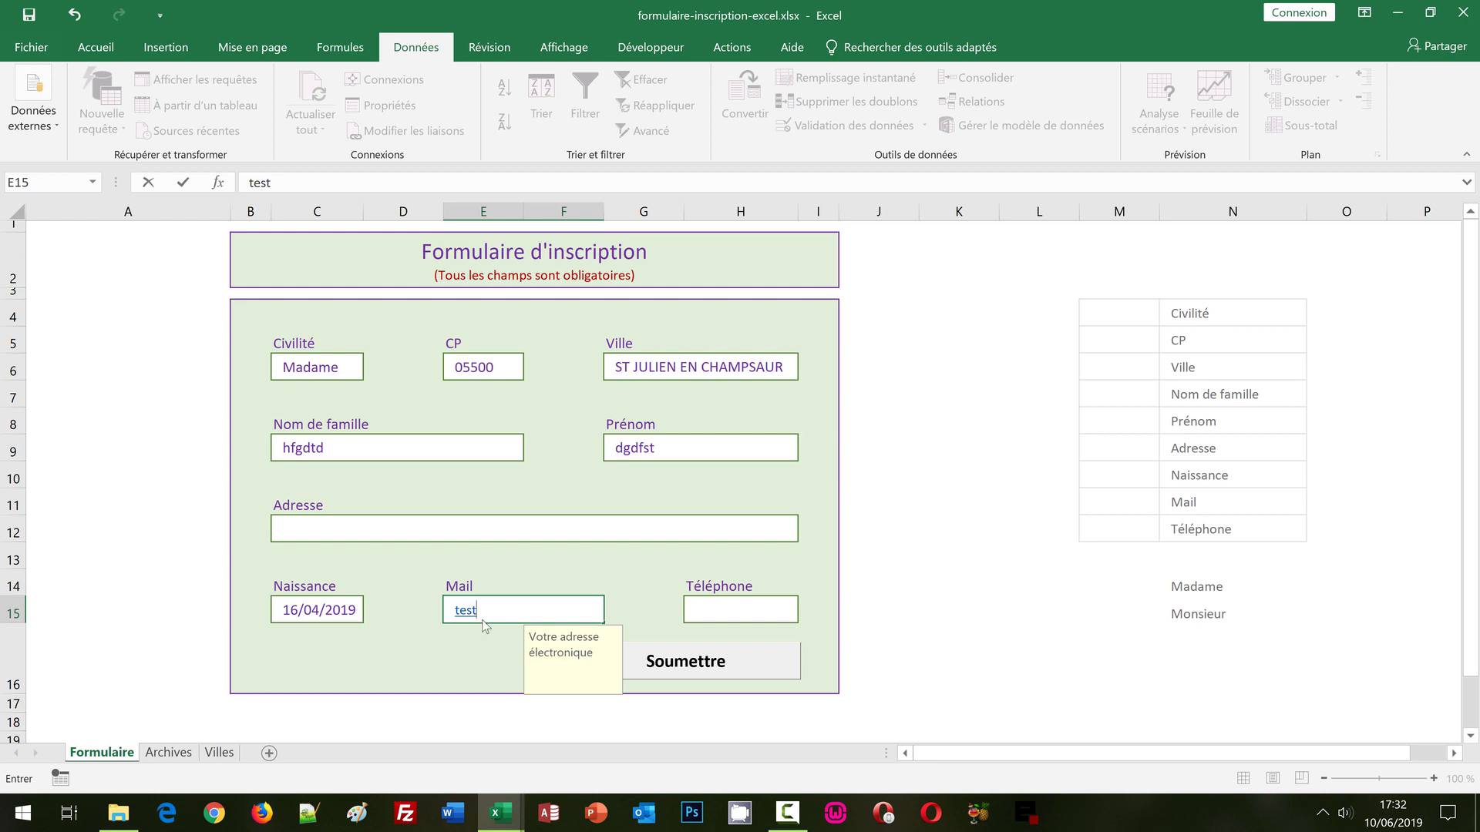
key("Return")
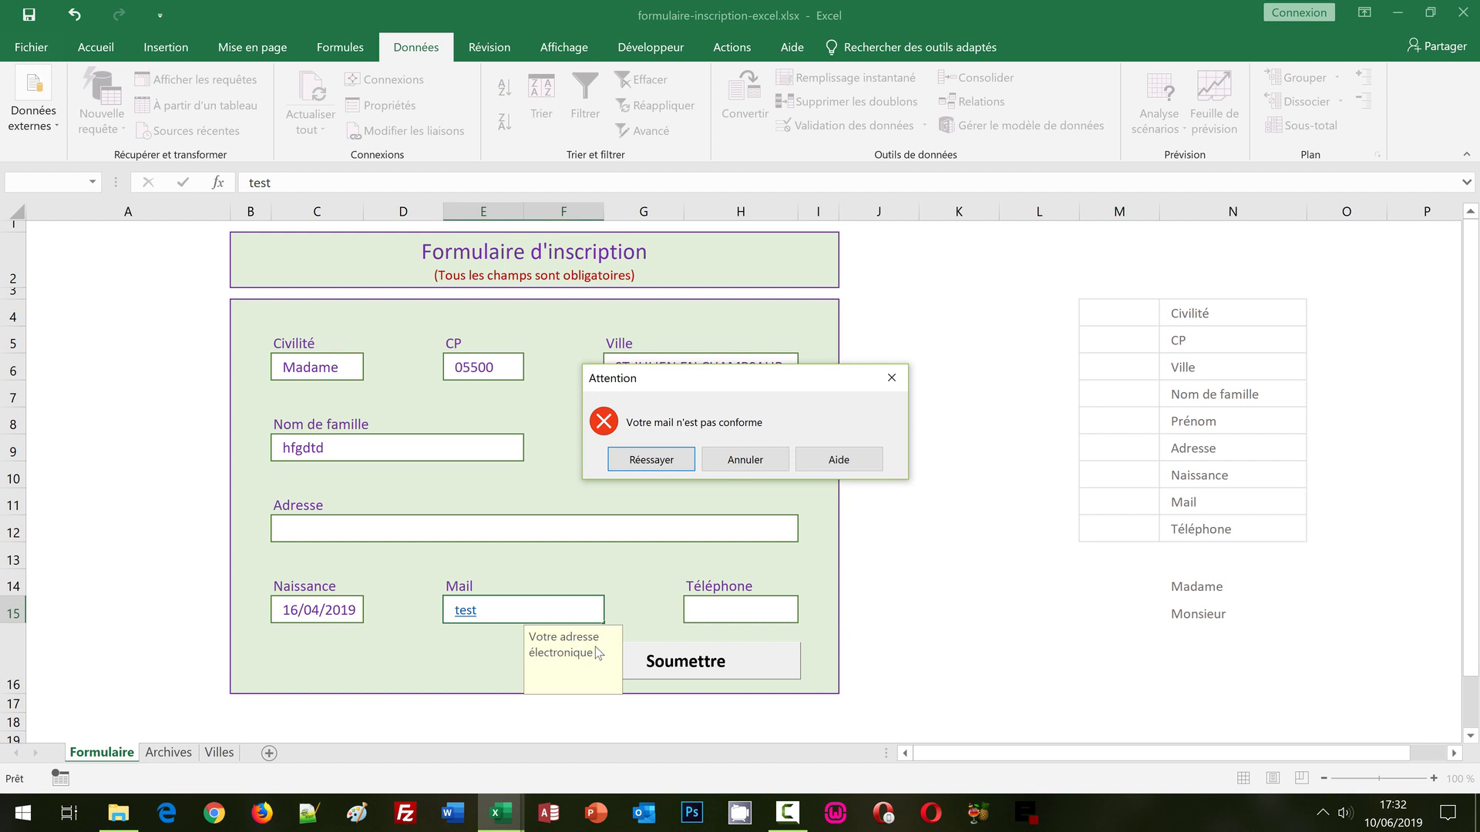
key("Escape")
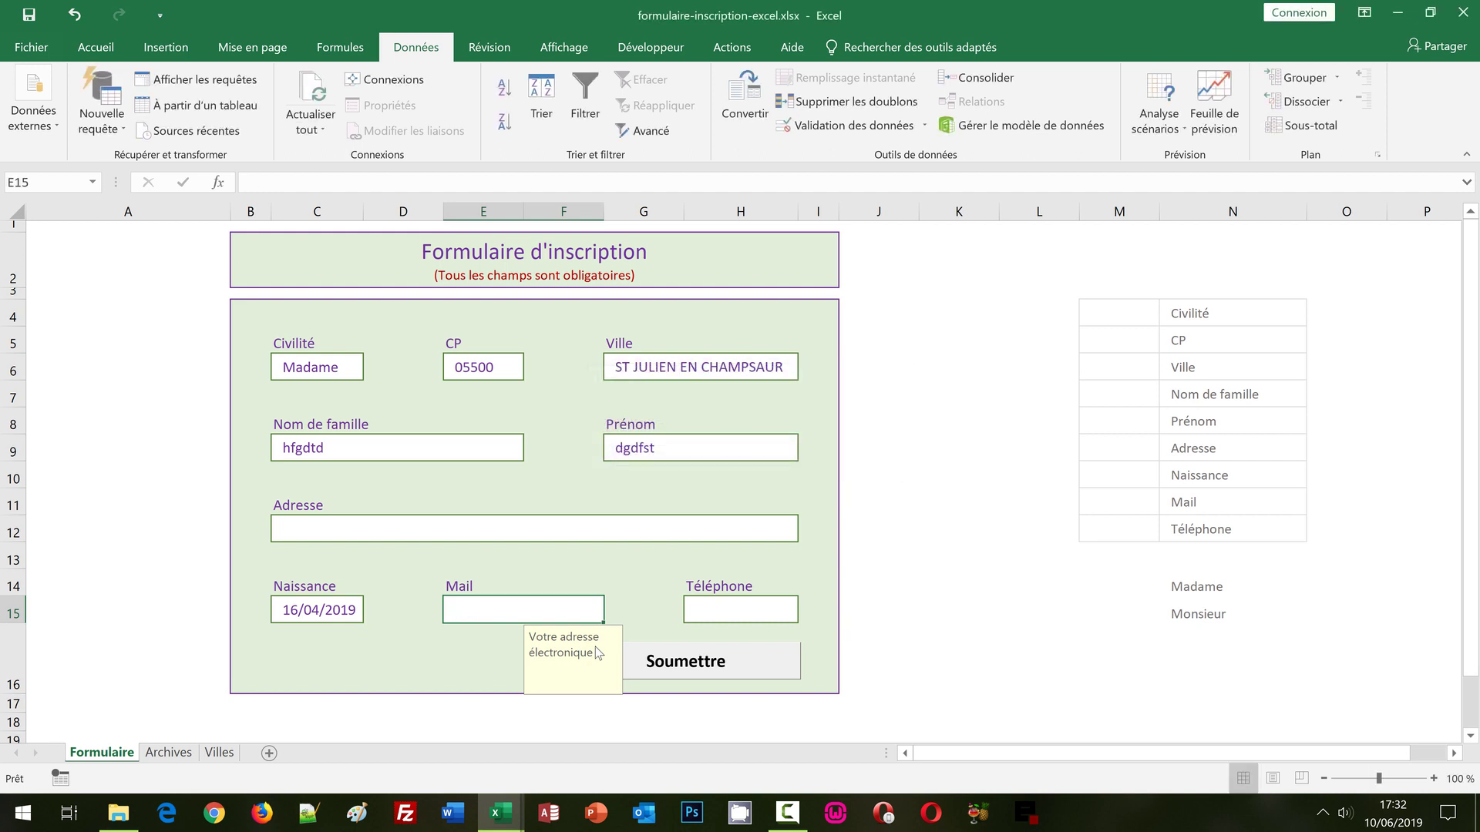
type("tesgdtd")
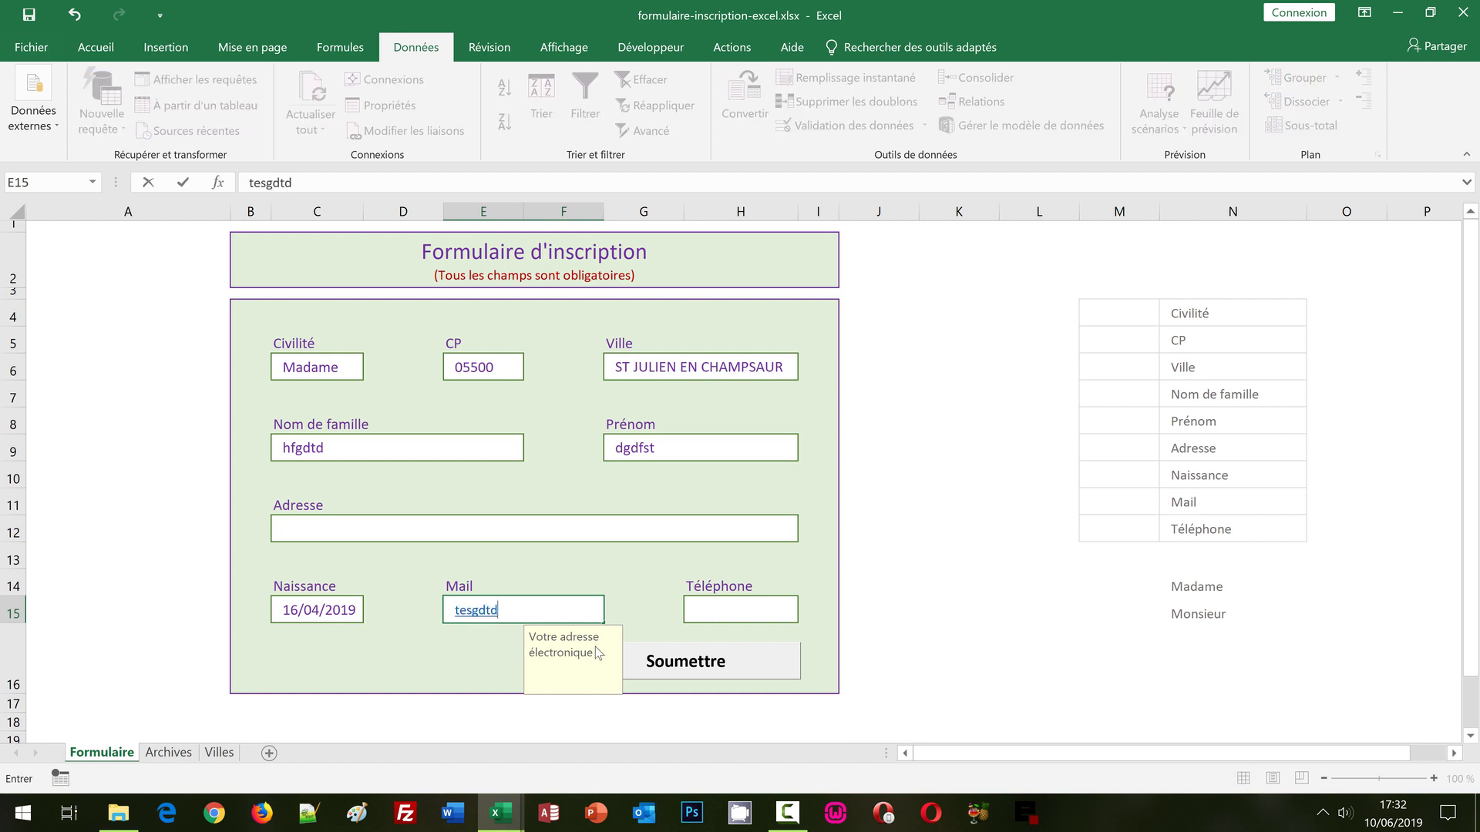
type("tsgs")
key("Return")
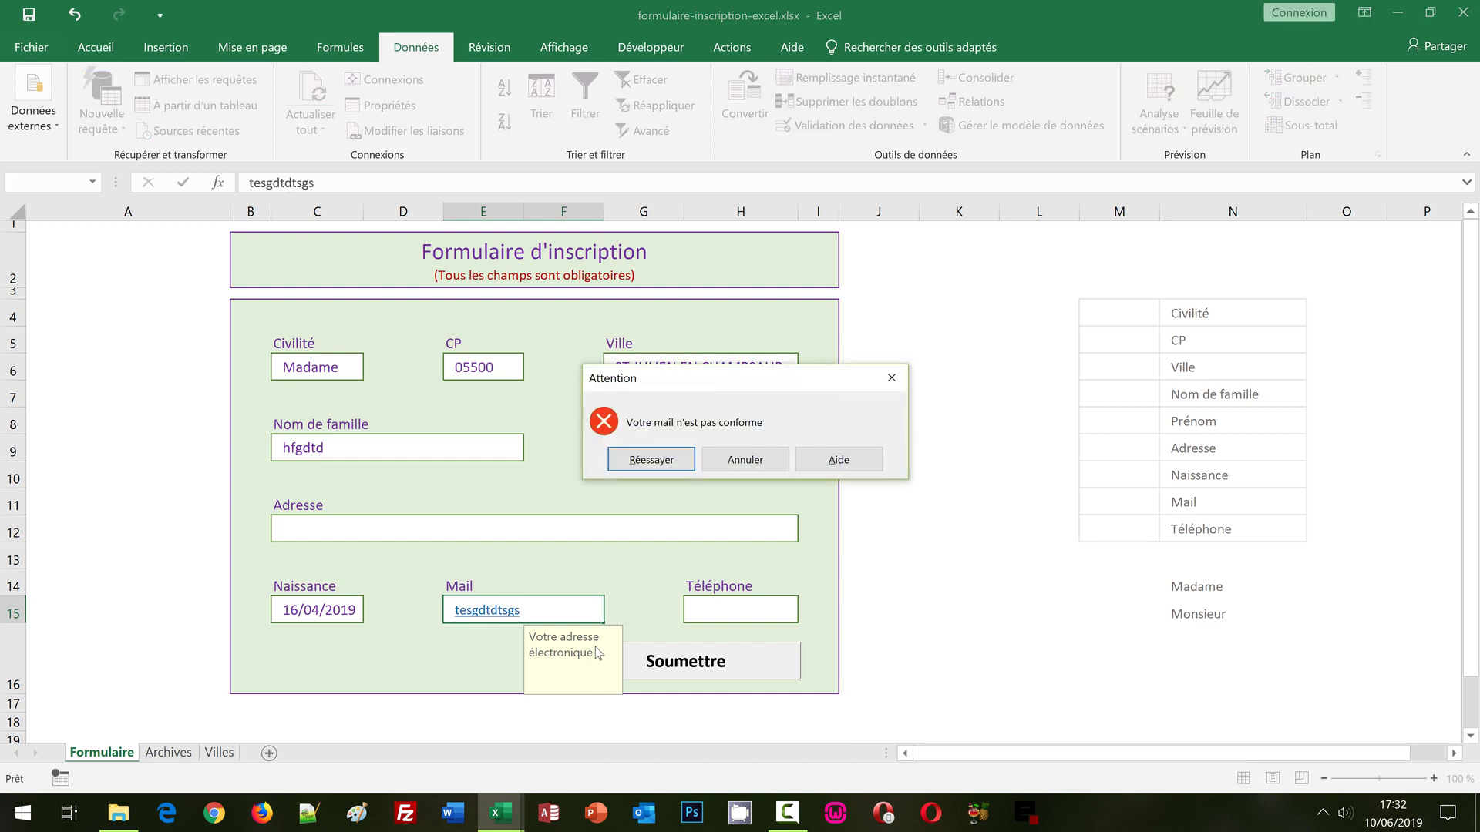
left_click(745, 459)
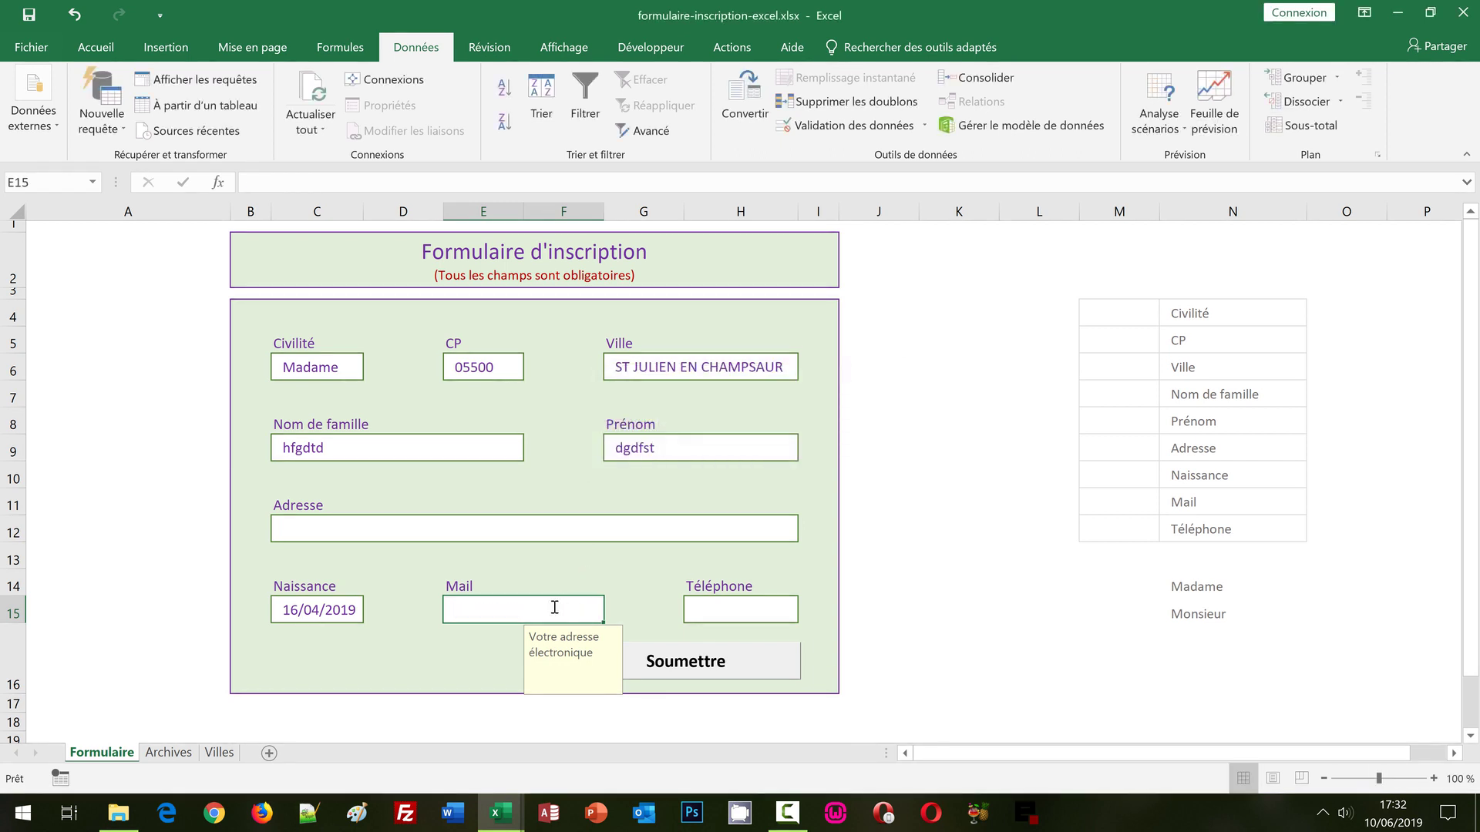
Enter a valid test e-mail address in the Mail field.
type("test")
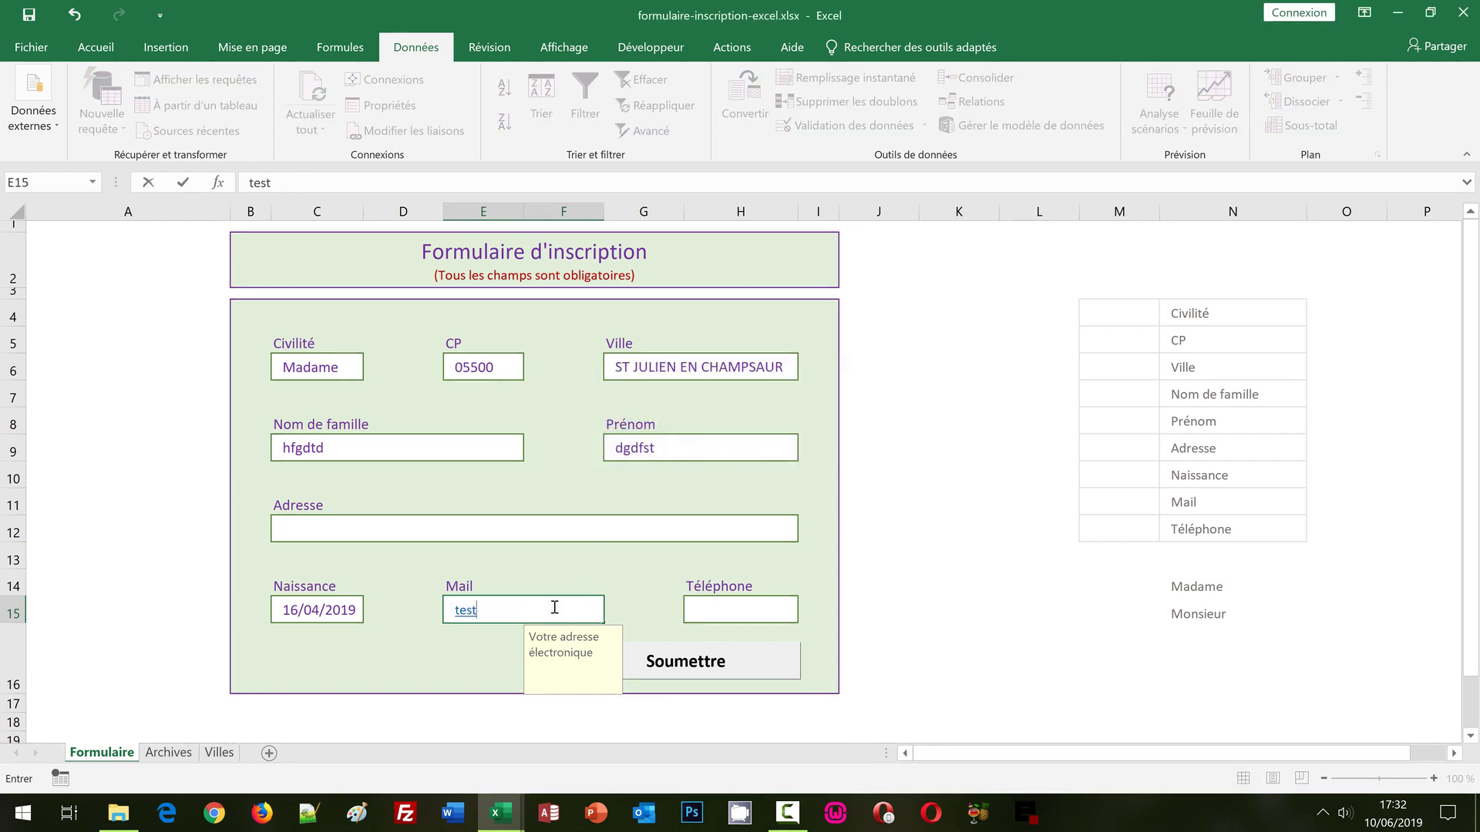
type("@sfr")
type(".com")
left_click(635, 620)
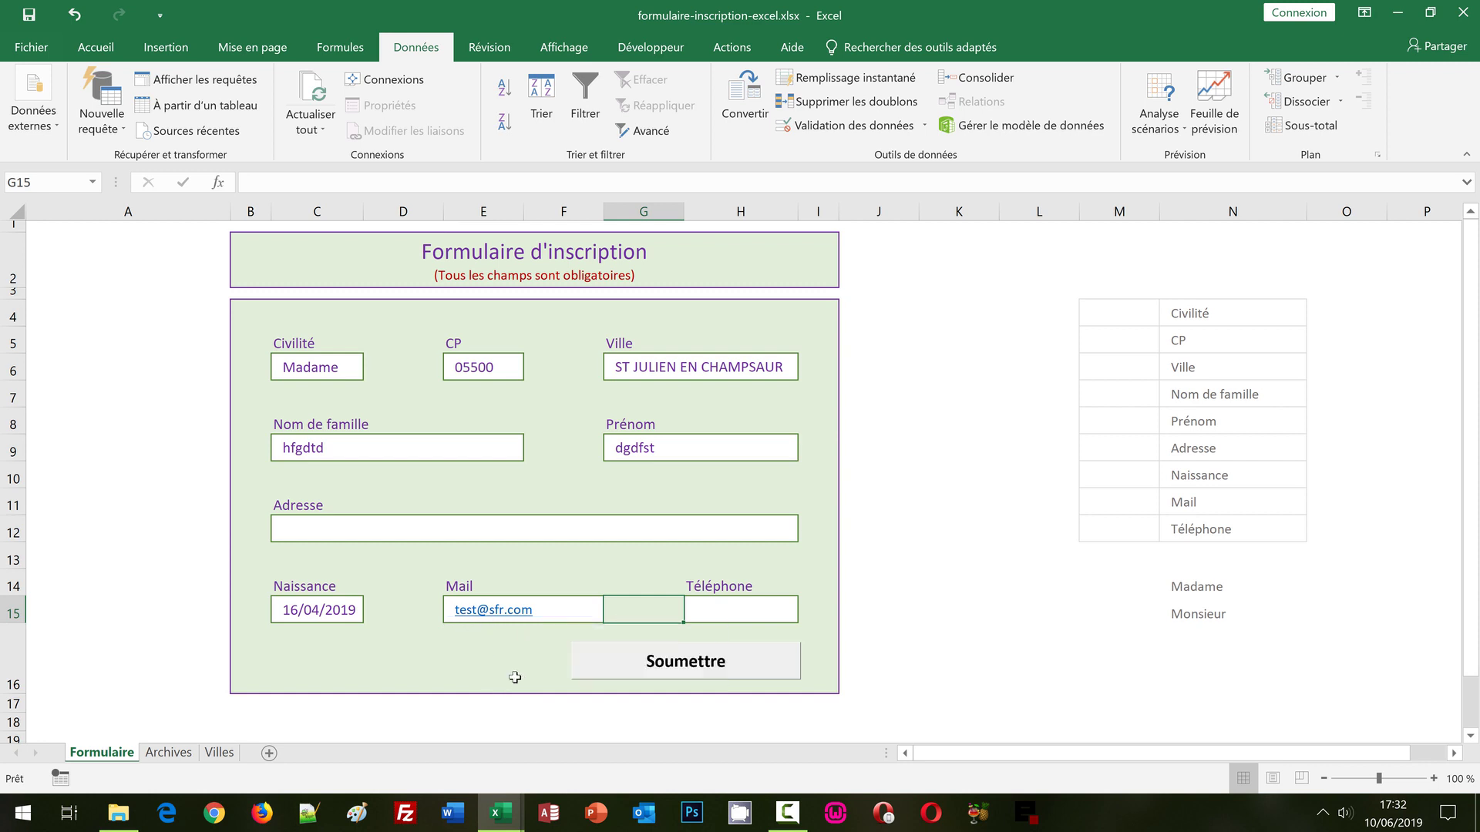
left_click(568, 614)
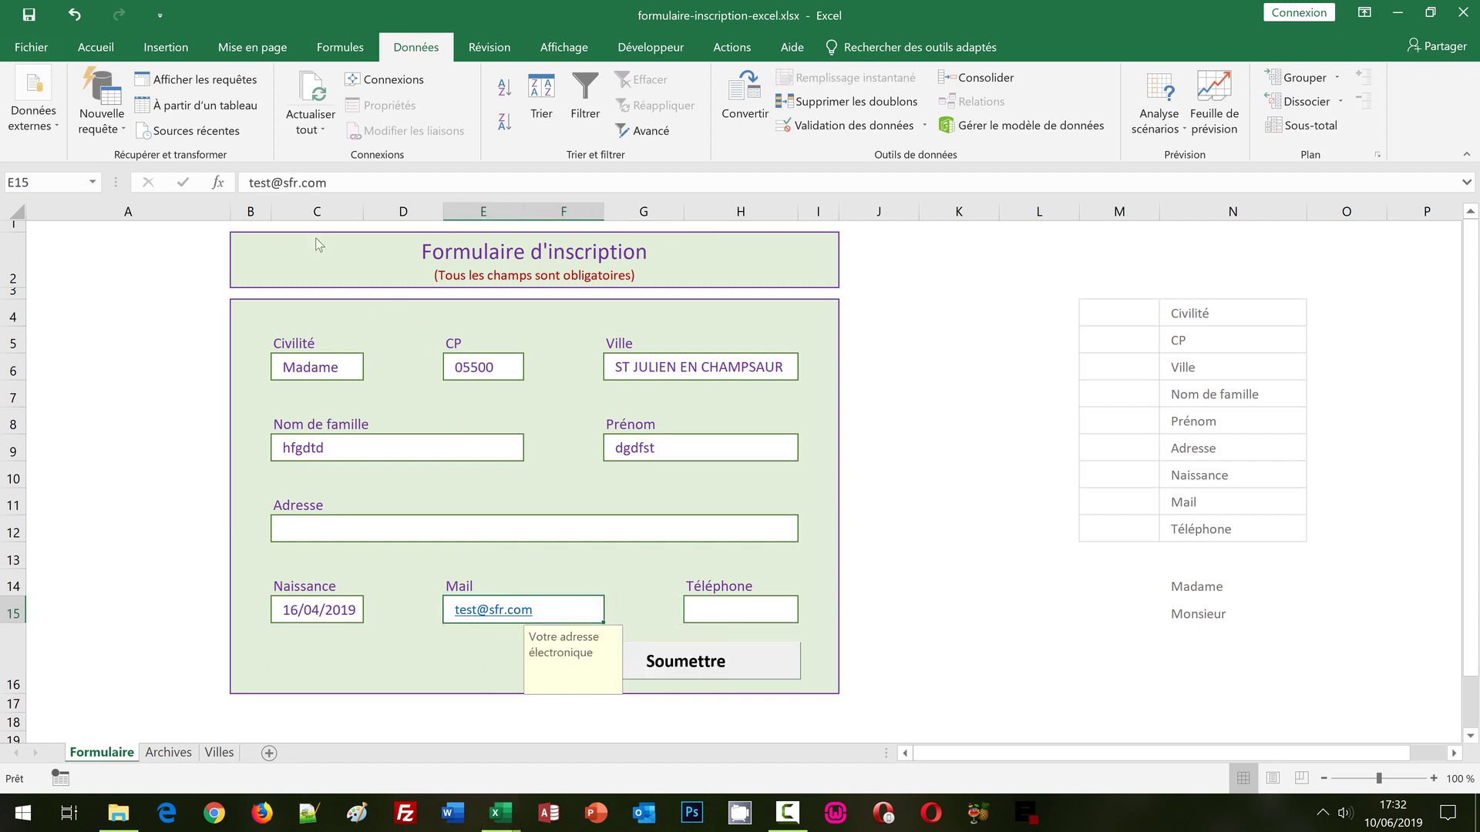
left_click(540, 251)
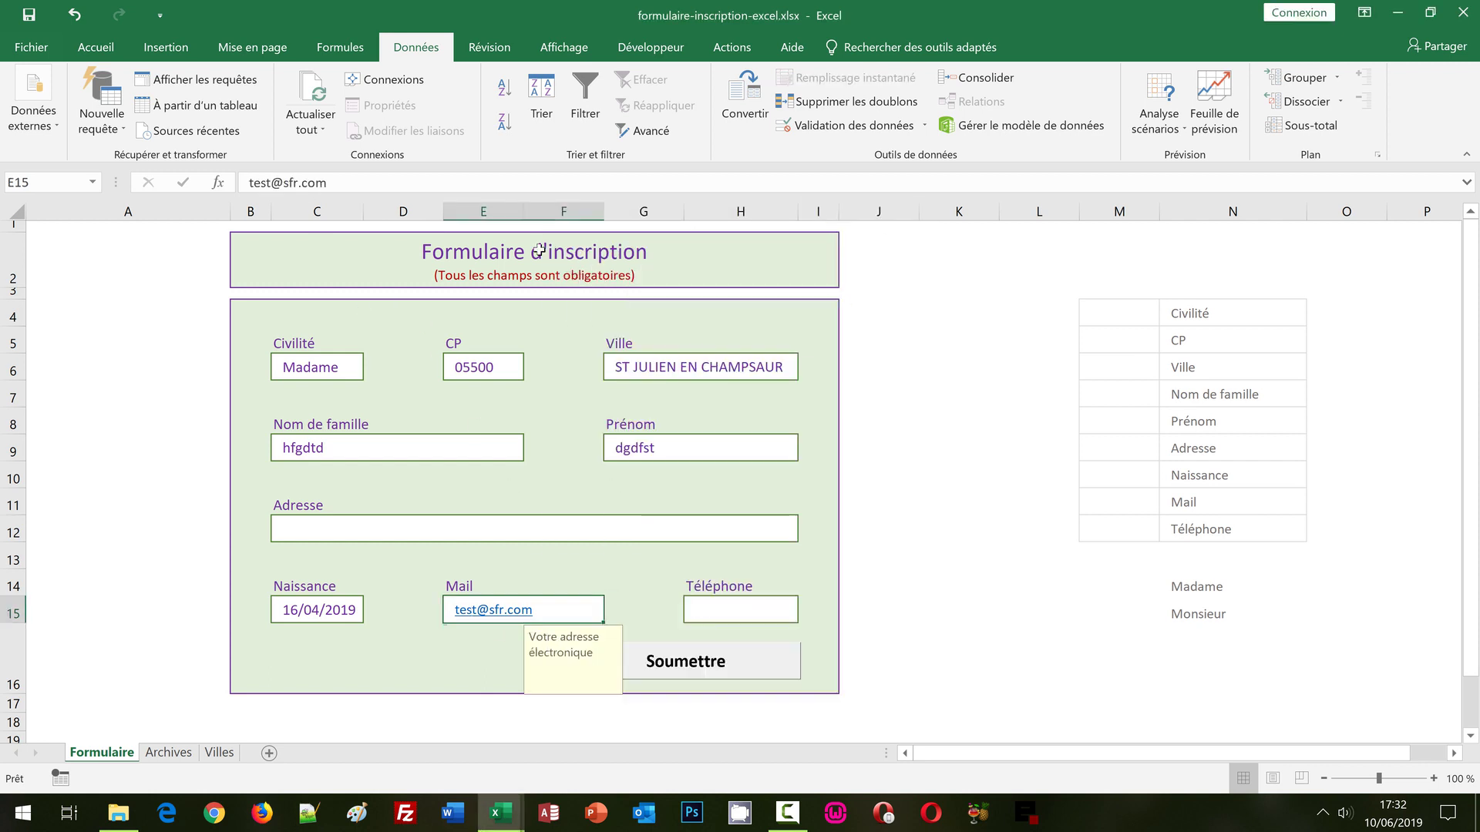
Verify that removing the dot from the address is rejected, restoring the valid address.
left_click(304, 182)
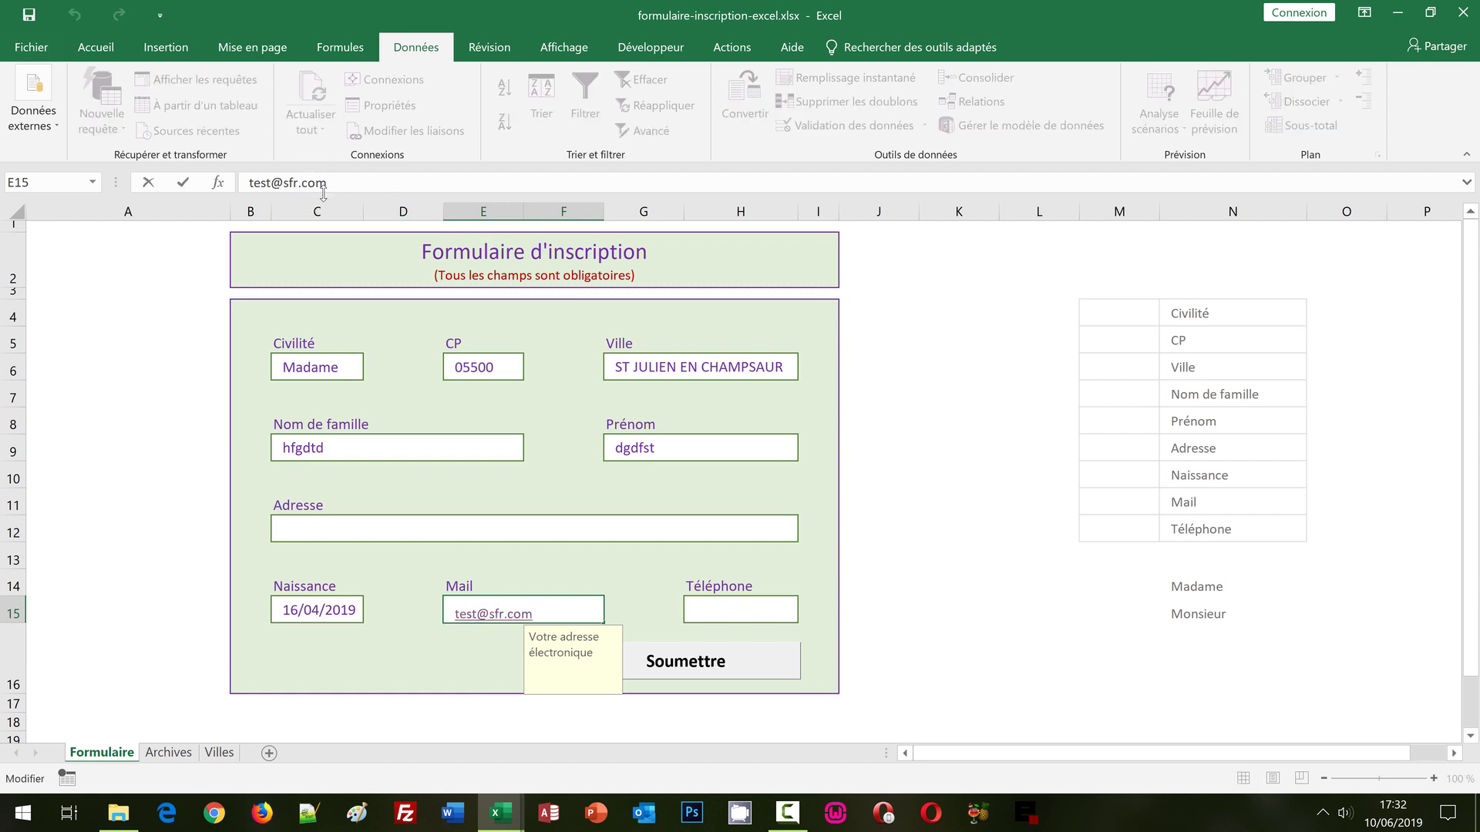
key("Delete")
key("Return")
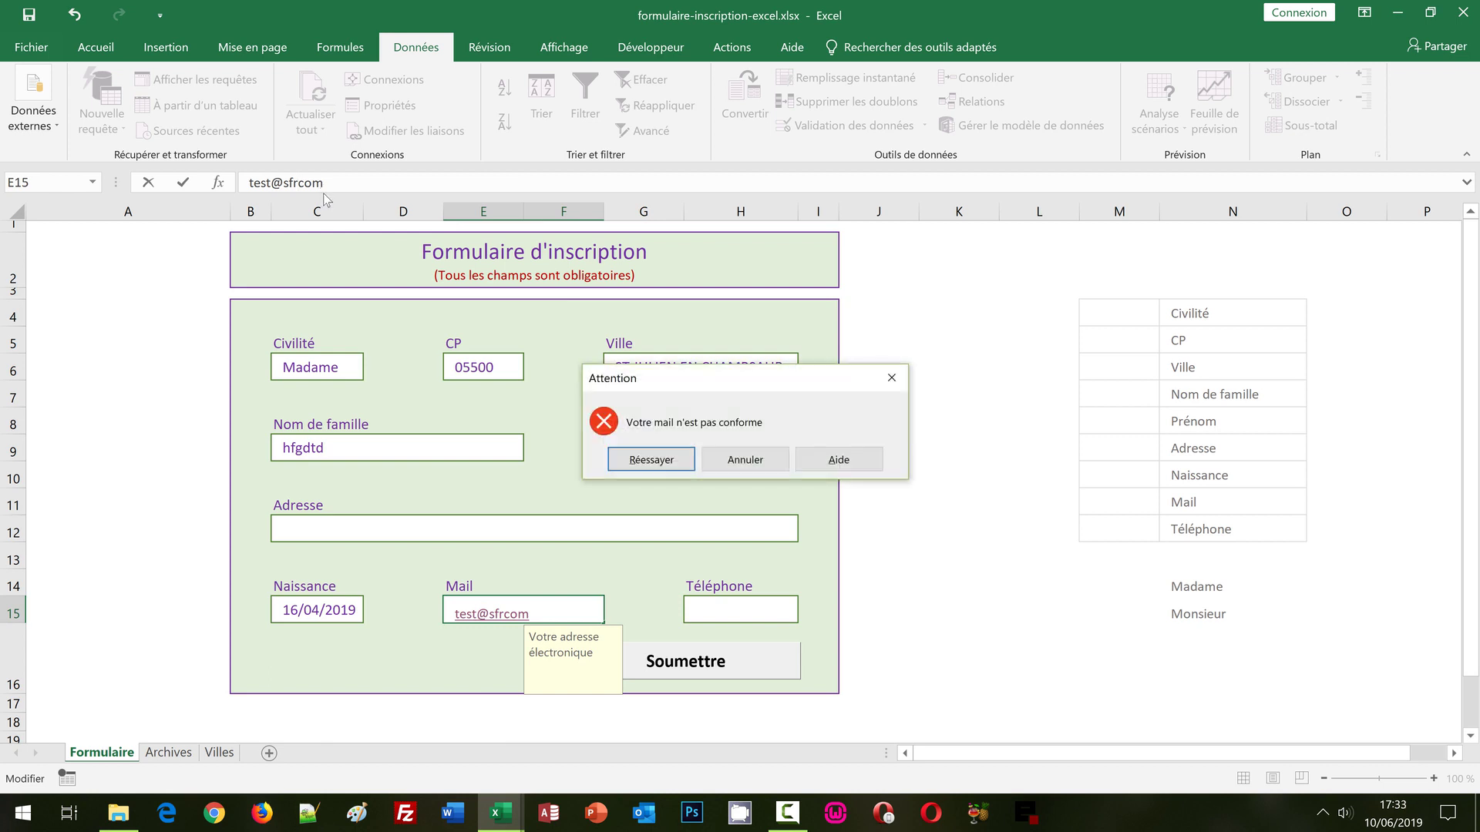
key("Return")
key("Escape")
left_click(892, 590)
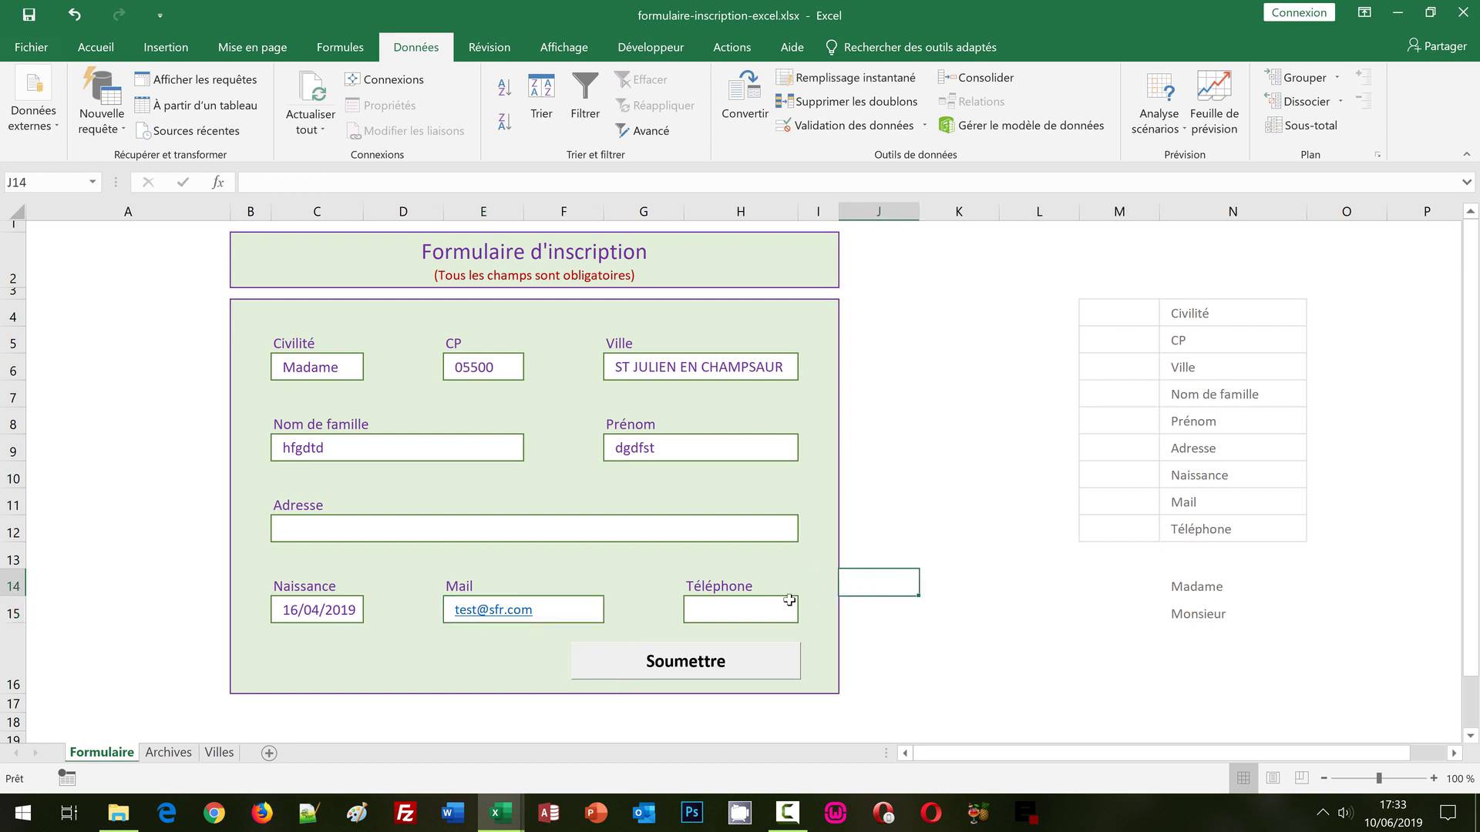
Enter a 10-digit test phone number in H15 and observe the leading zero dropped.
left_click(759, 607)
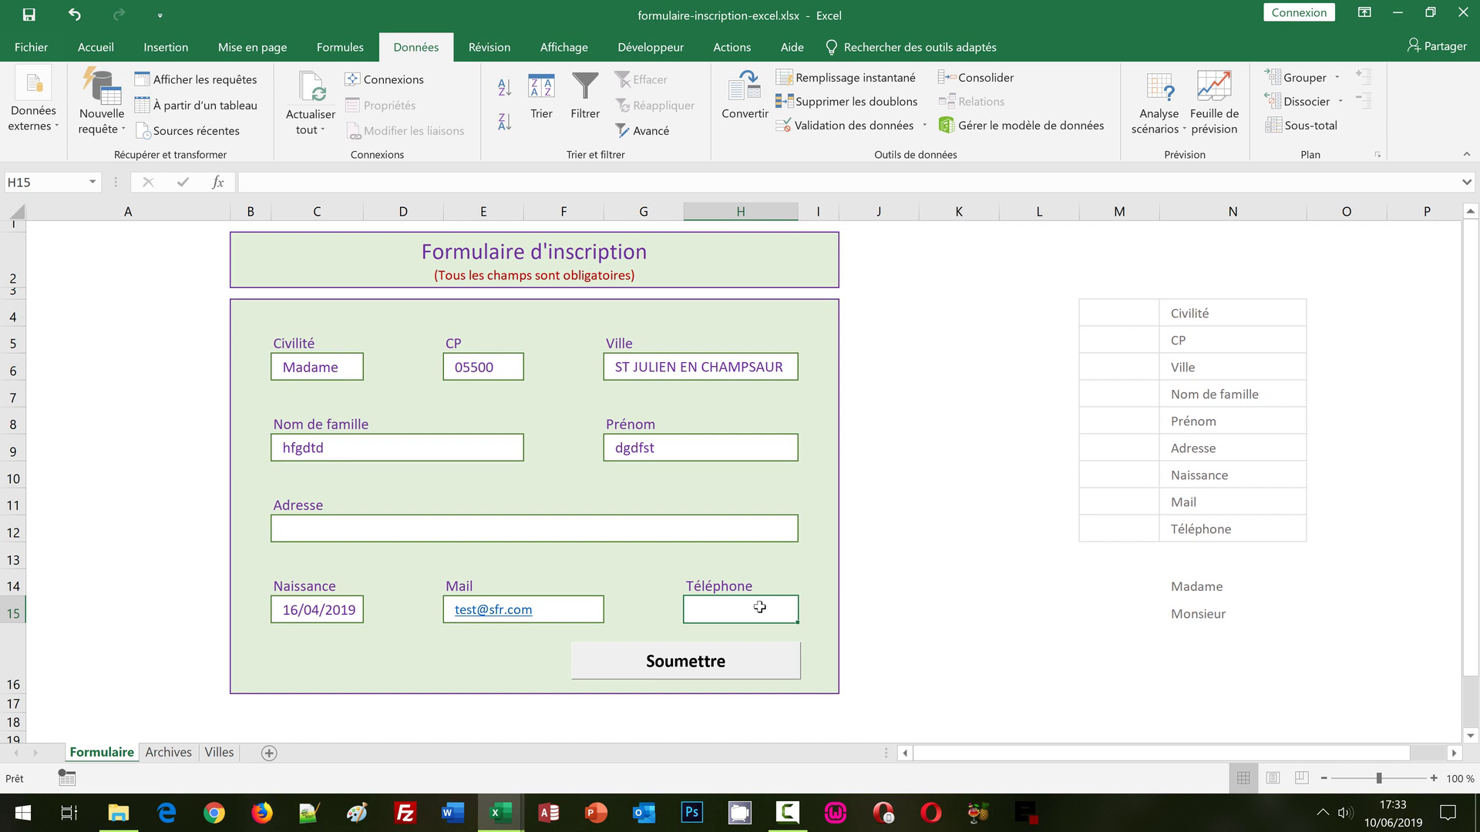
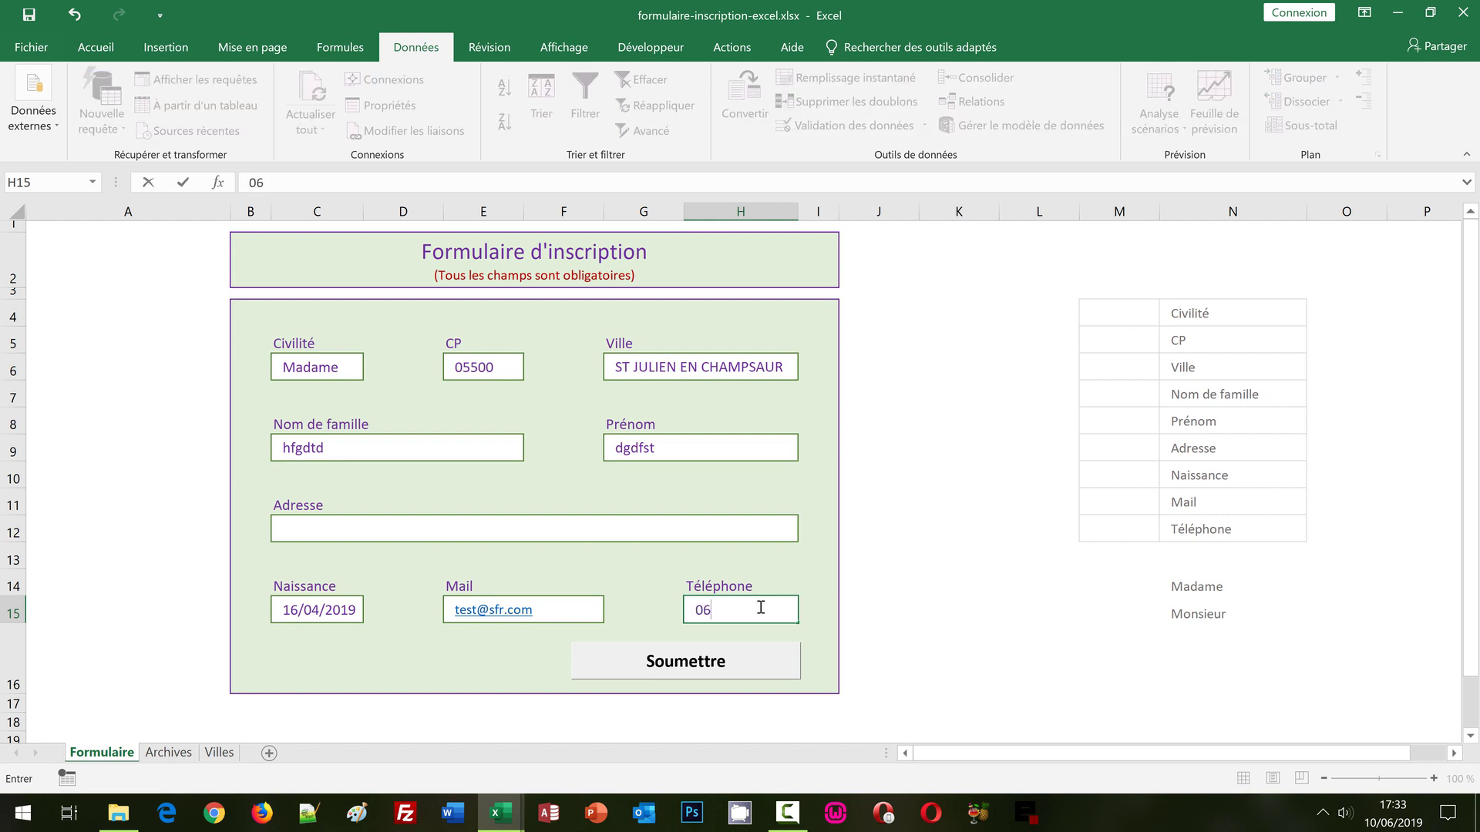
key("Return")
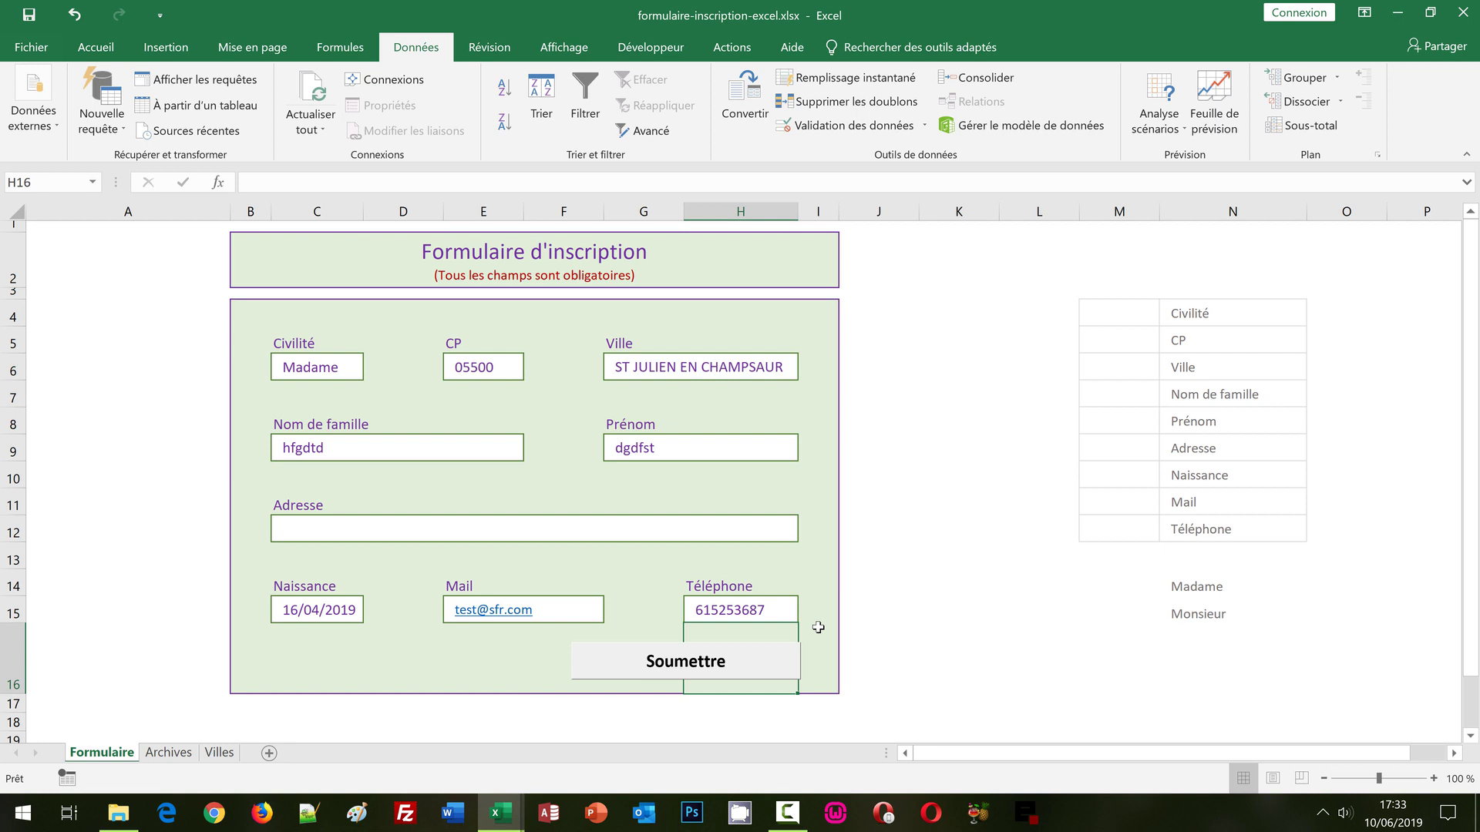
left_click(734, 615)
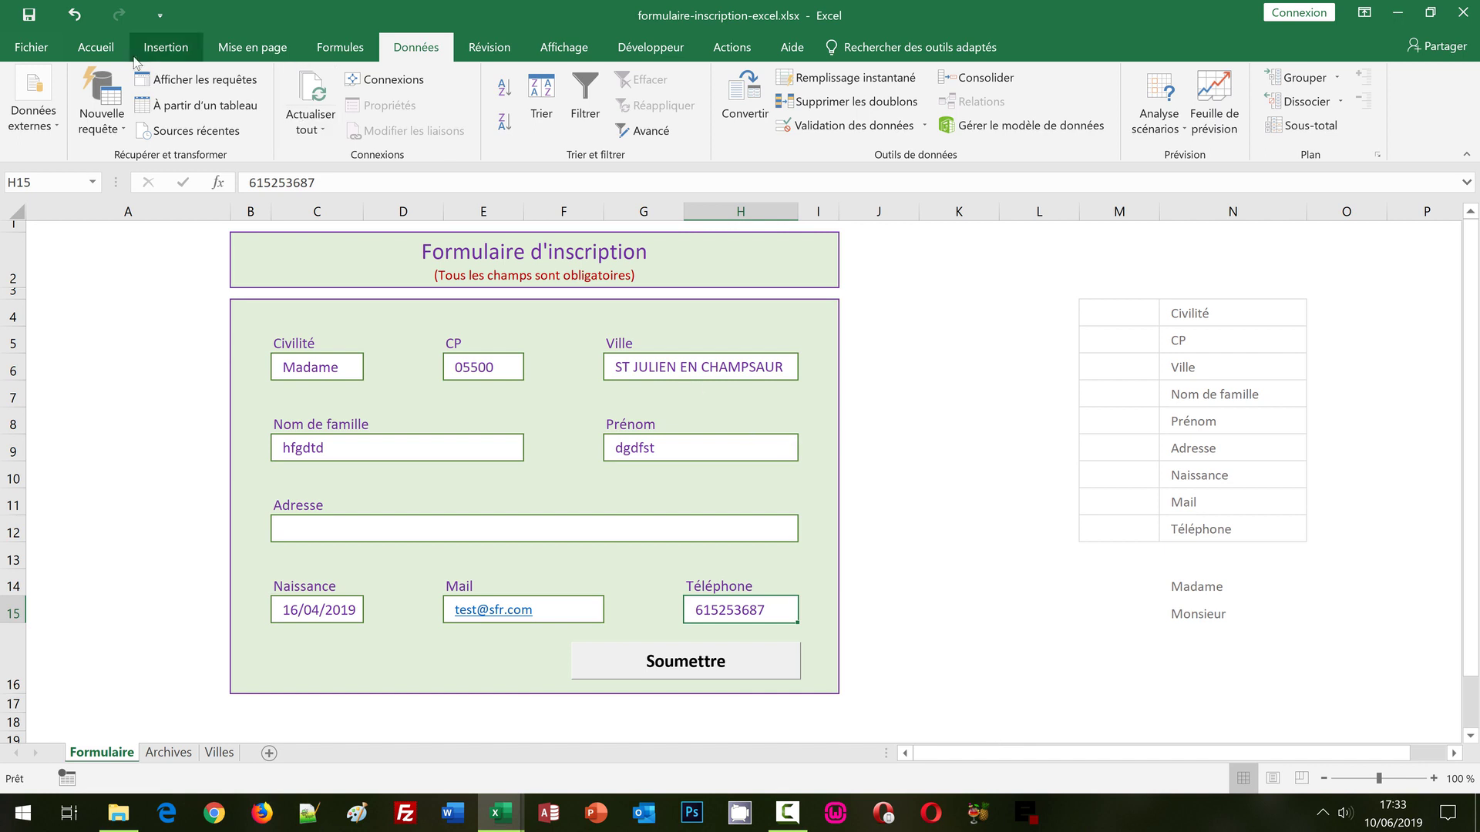
Format H15 as Texte and retype the phone number so its leading zero stays.
left_click(104, 49)
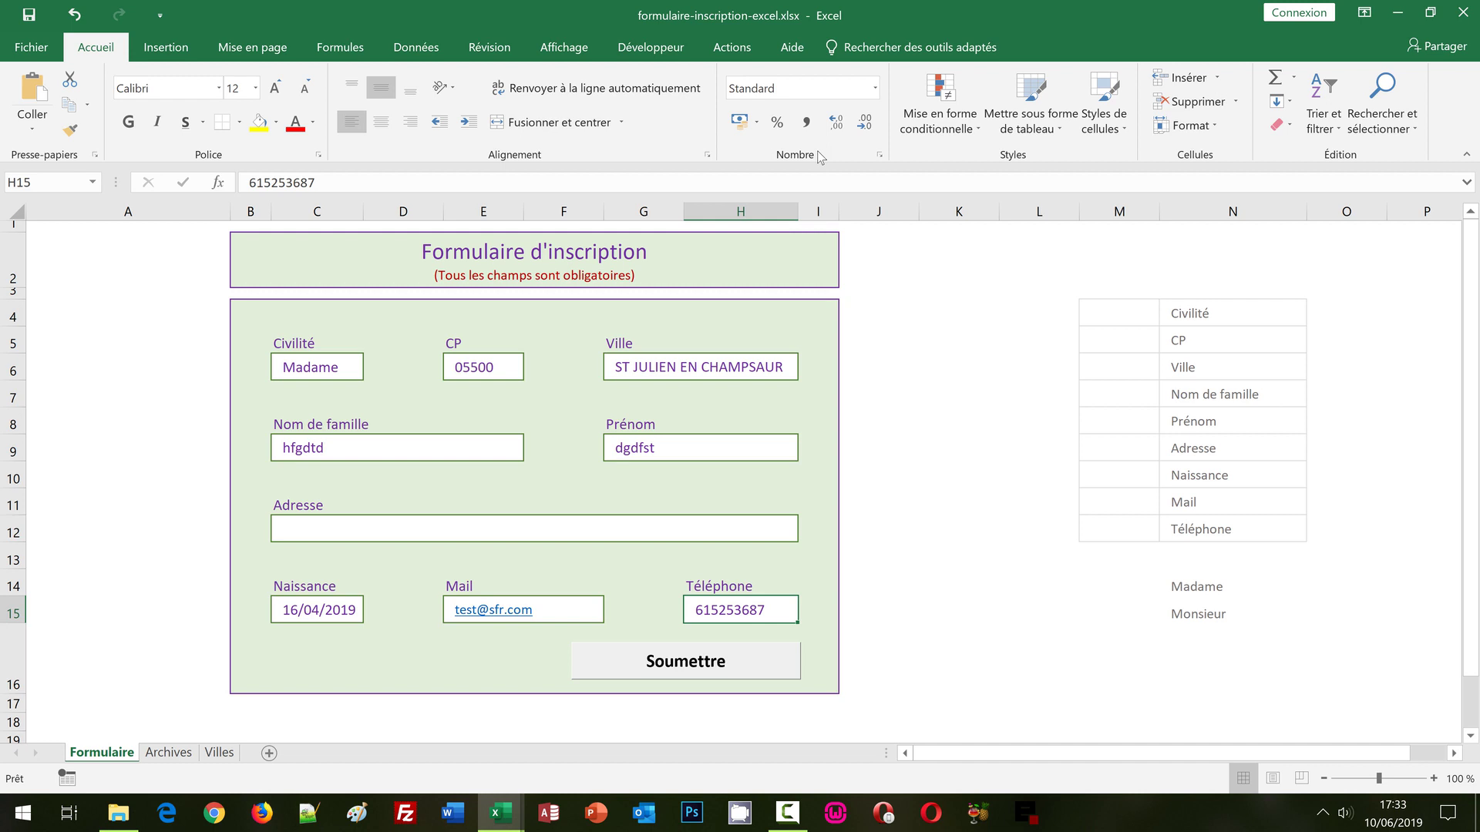
left_click(875, 89)
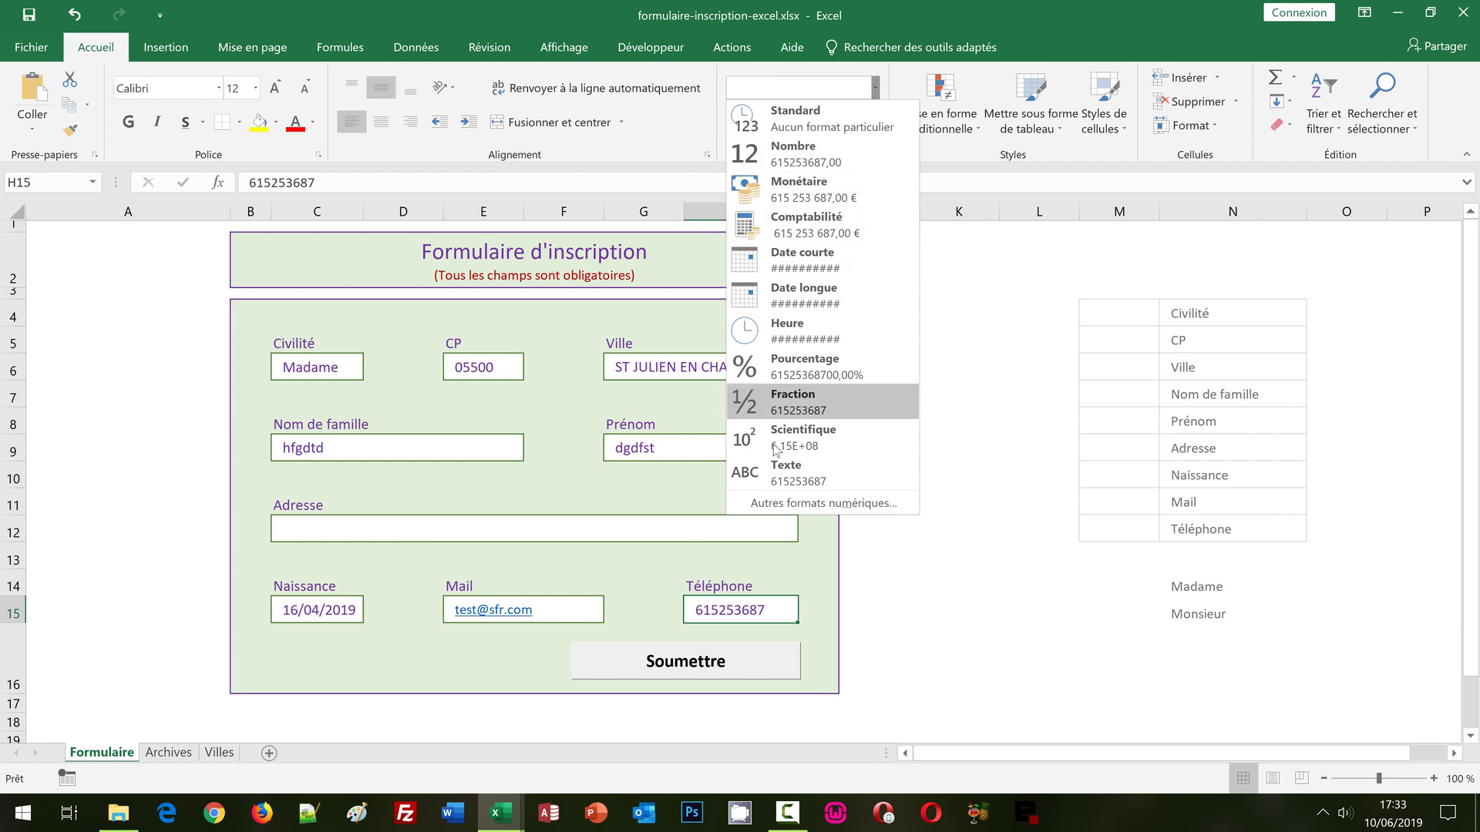
left_click(800, 473)
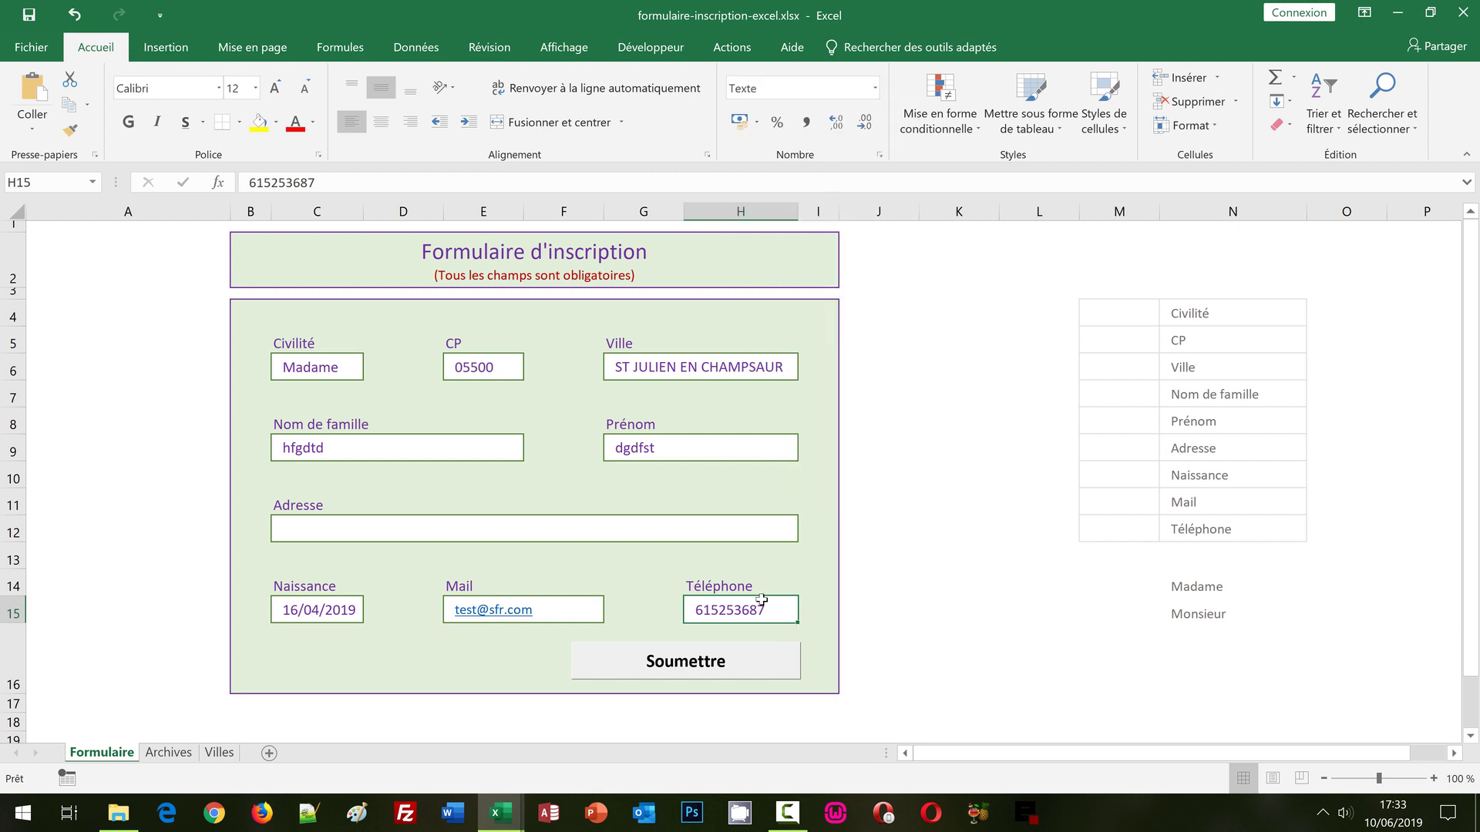
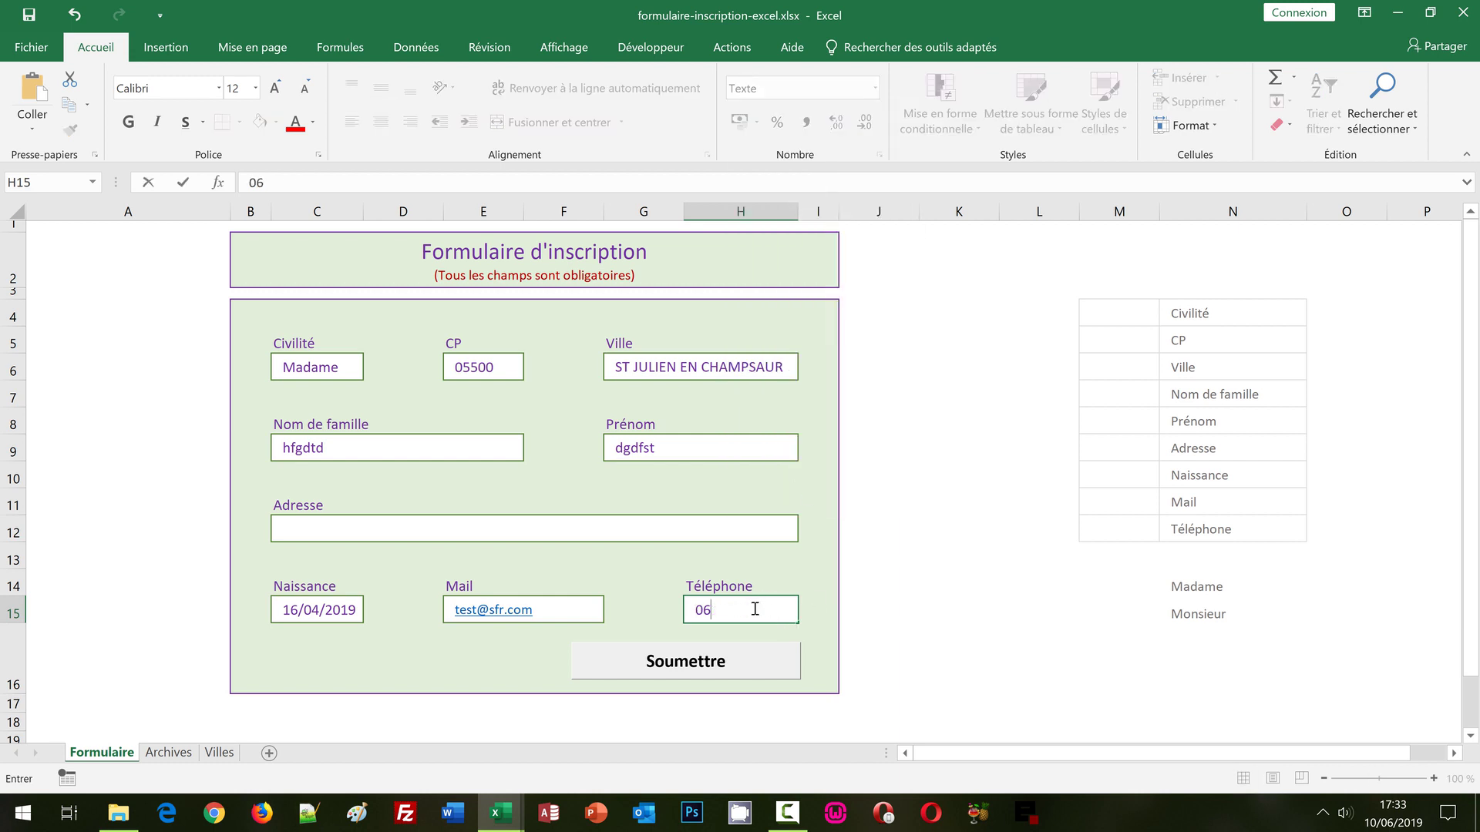
key("Return")
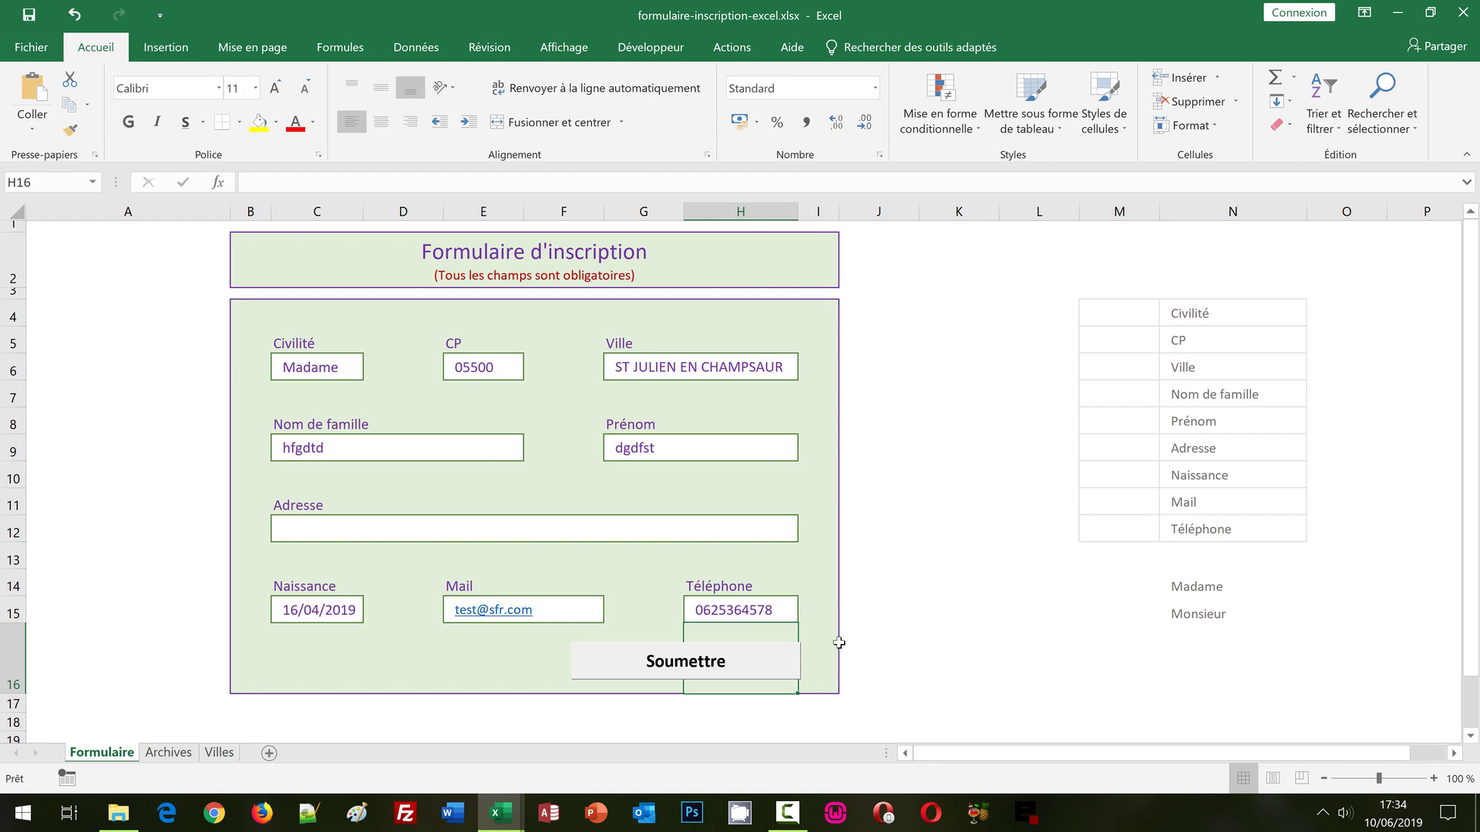
left_click(733, 610)
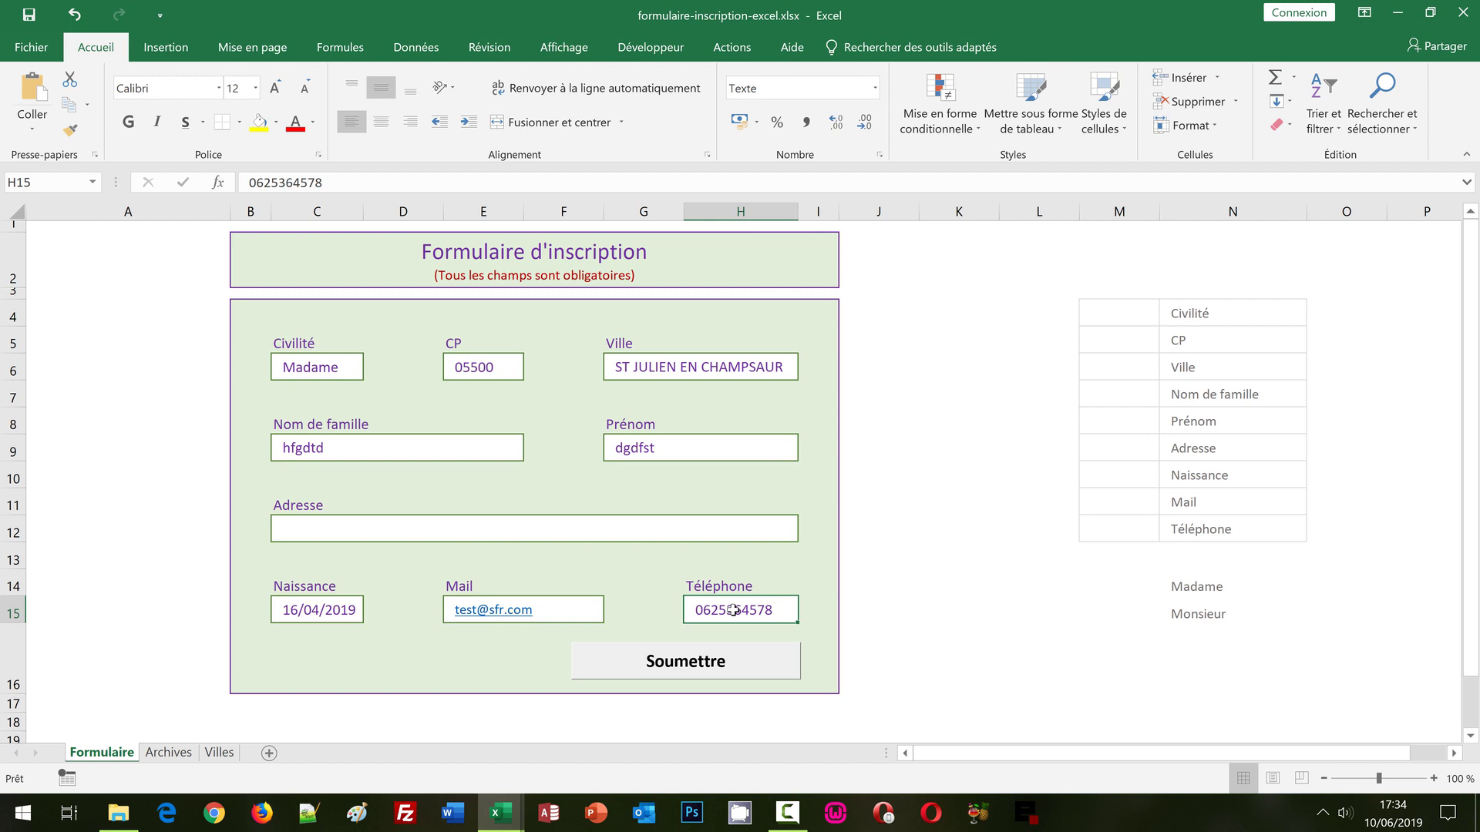
left_click(474, 368)
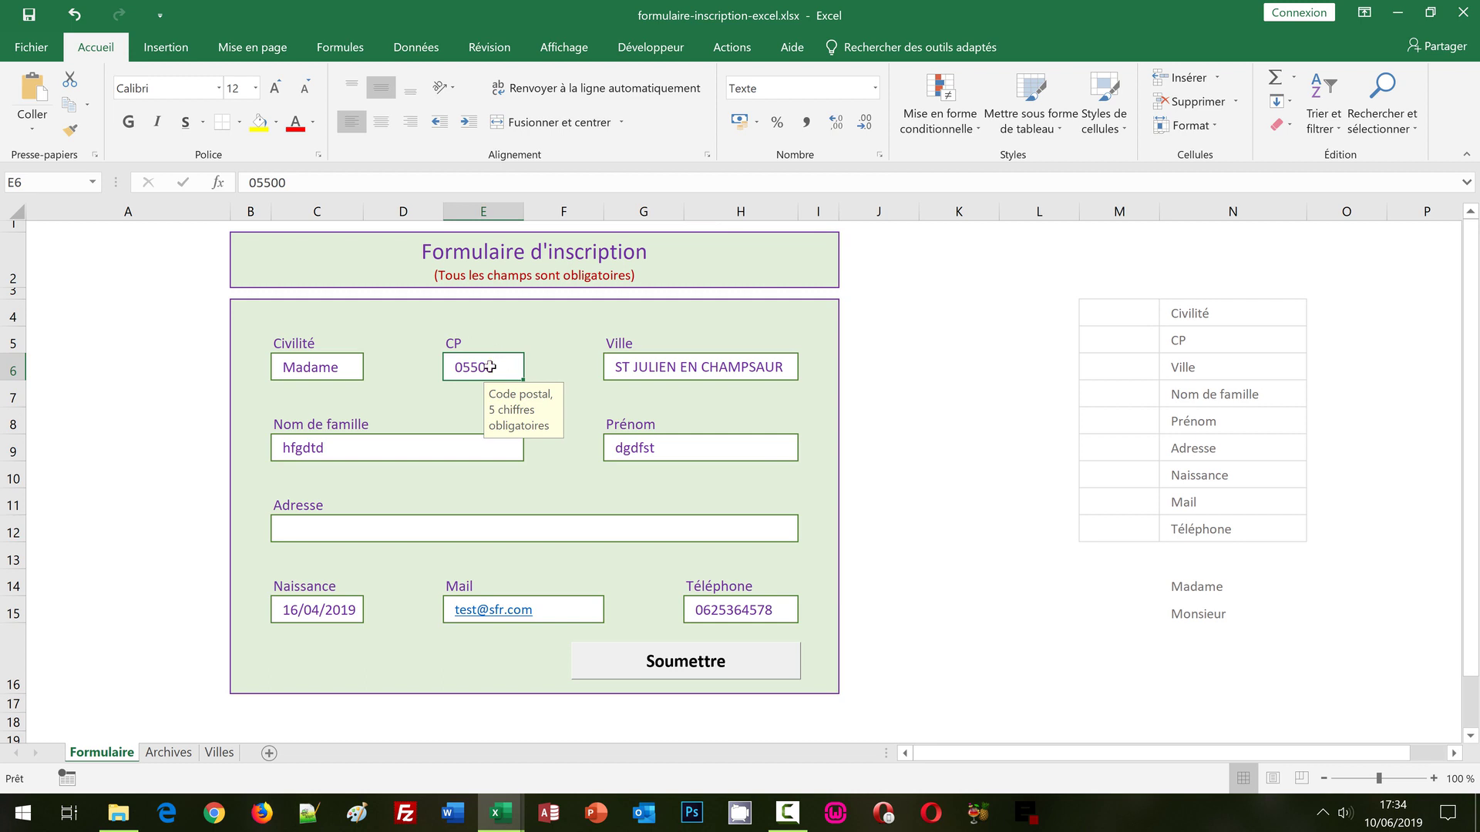
Copy the postal code's validation formula from the CP field's data validation settings.
left_click(416, 47)
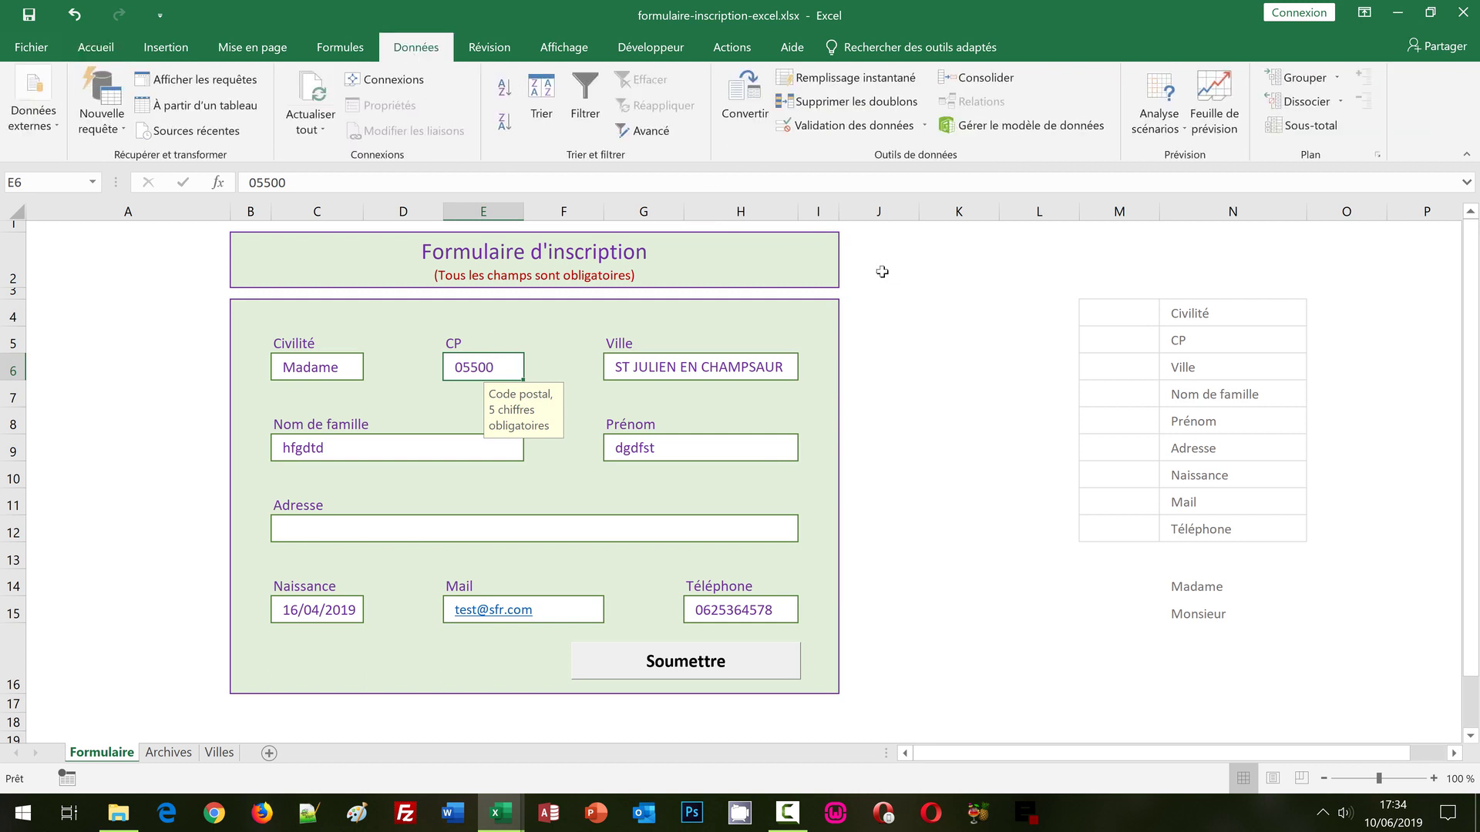
left_click(856, 125)
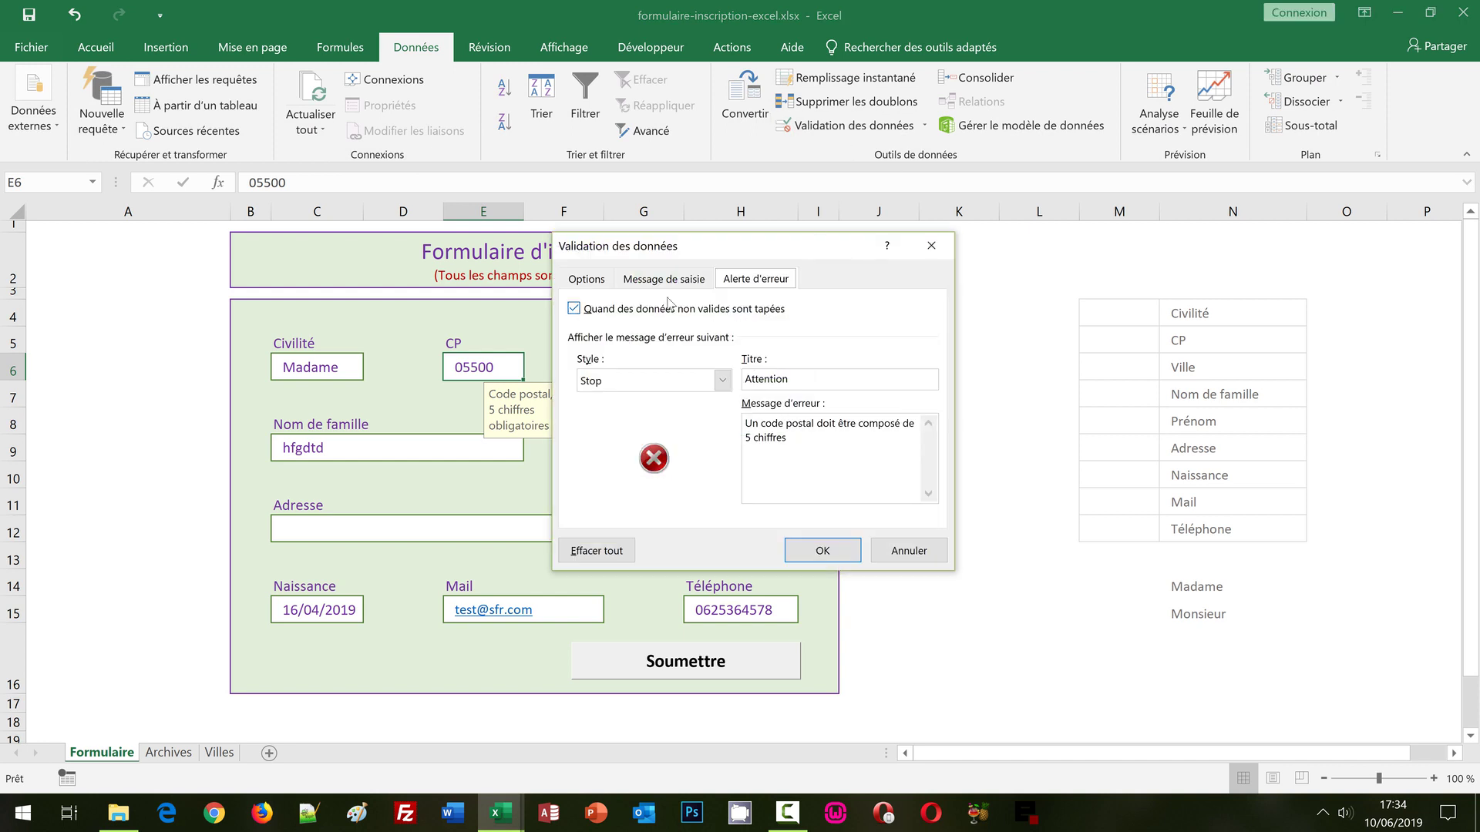
left_click(588, 279)
left_click_drag(814, 437, 546, 433)
key("ctrl+c")
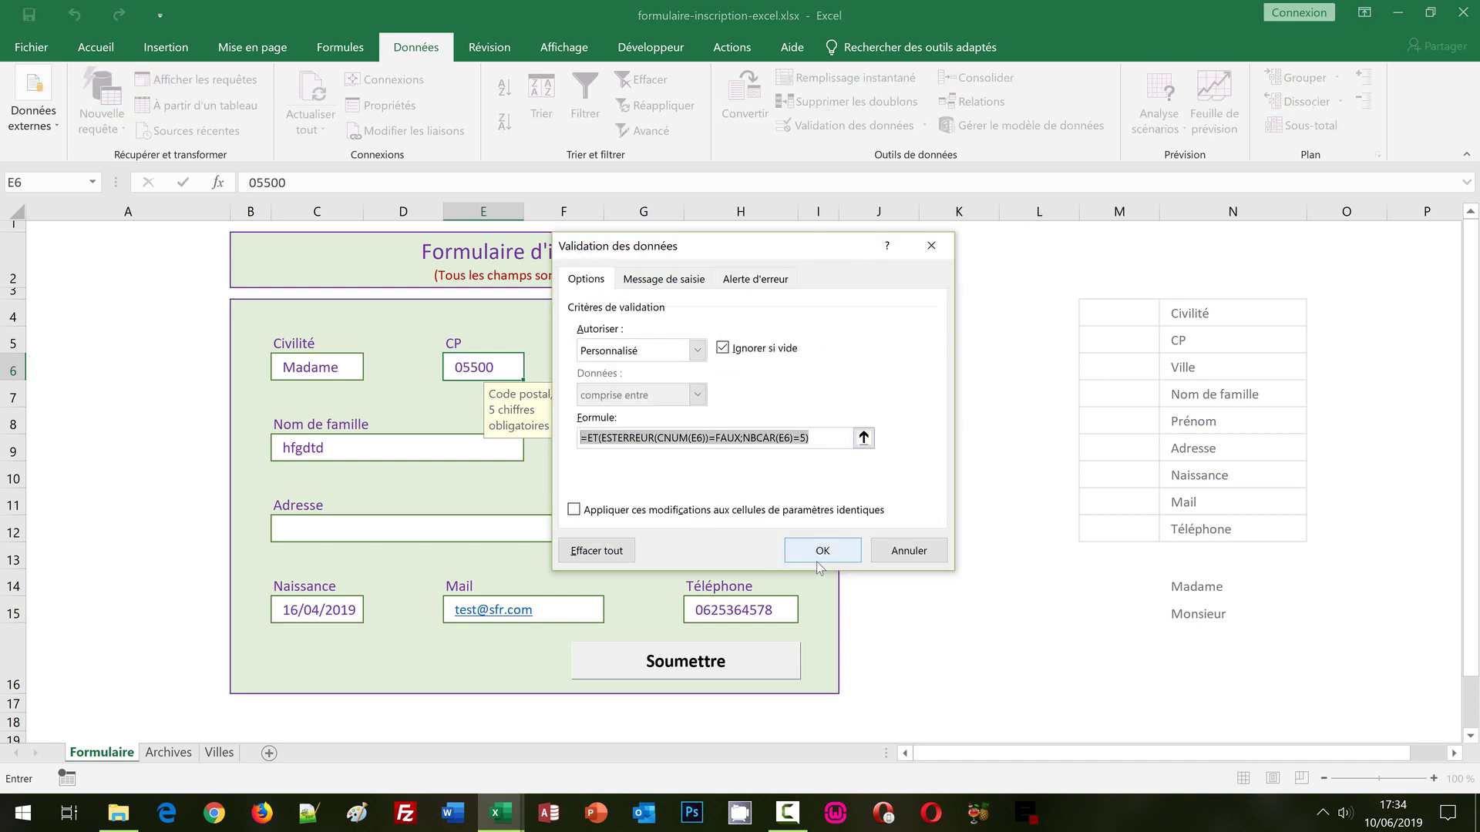
left_click(887, 554)
Give the Téléphone cell H15 a Personnalisé validation with the pasted postcode formula.
left_click(758, 611)
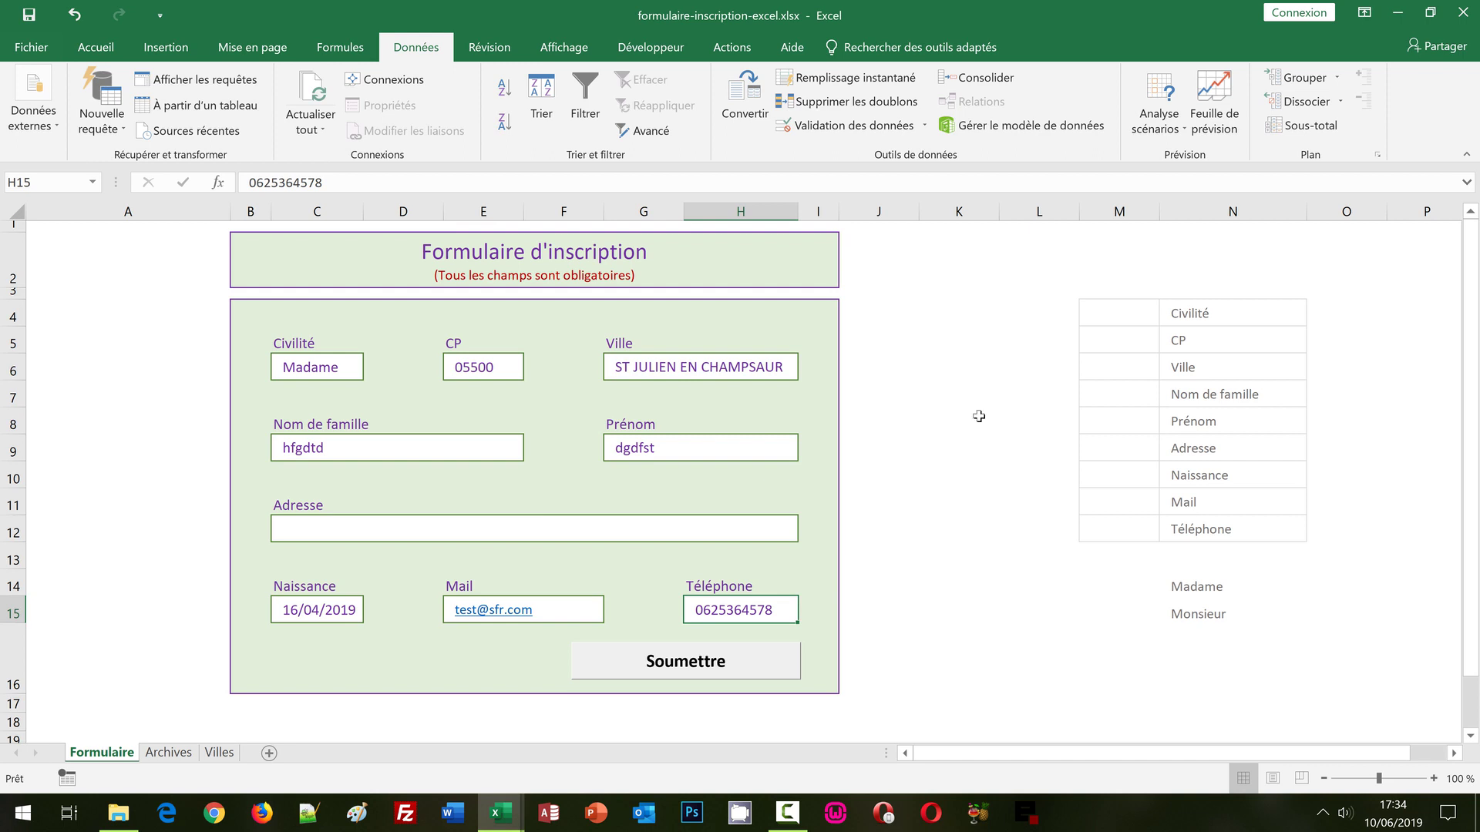
left_click(848, 125)
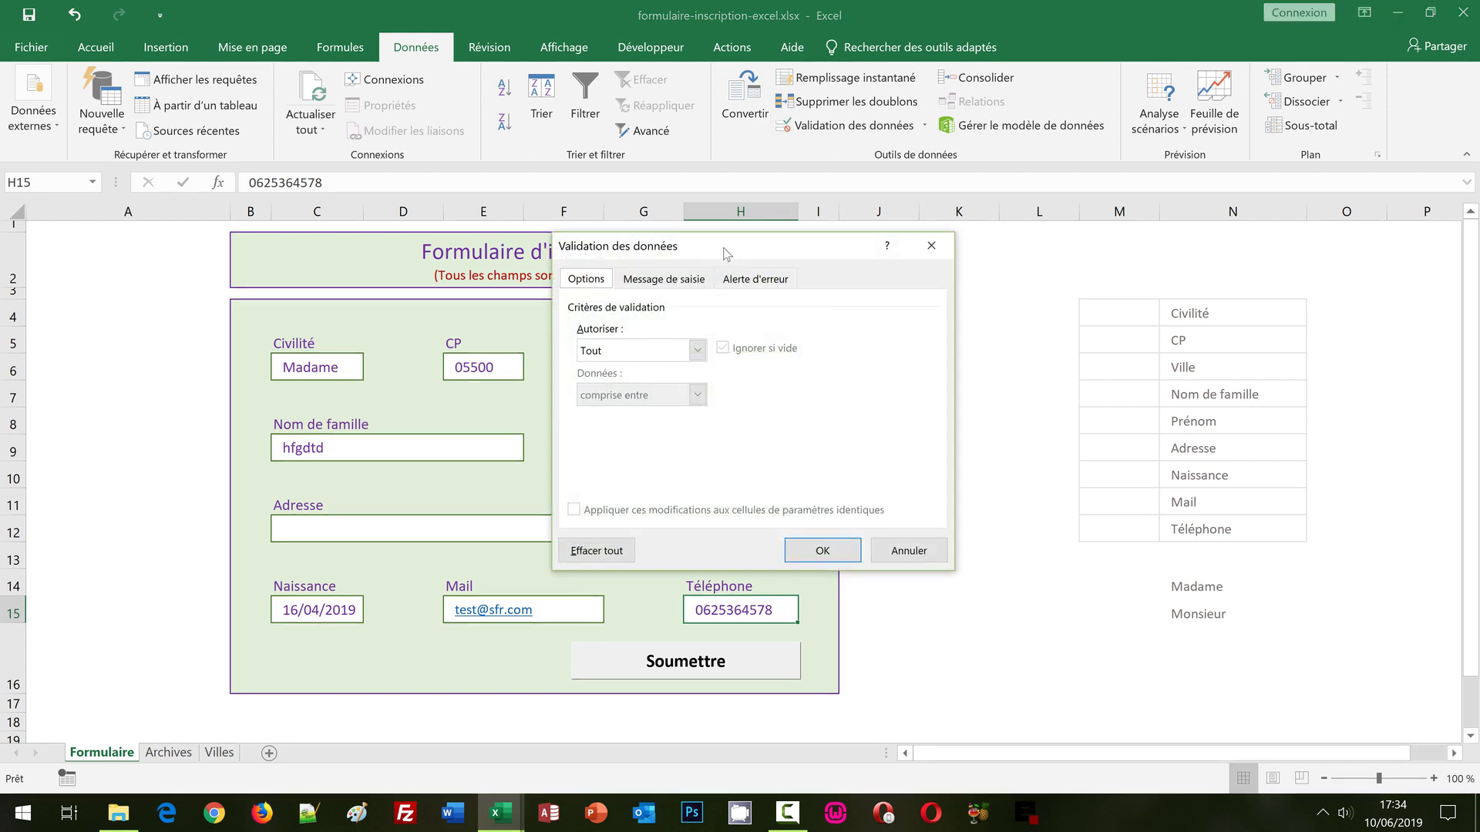
left_click_drag(721, 252, 653, 259)
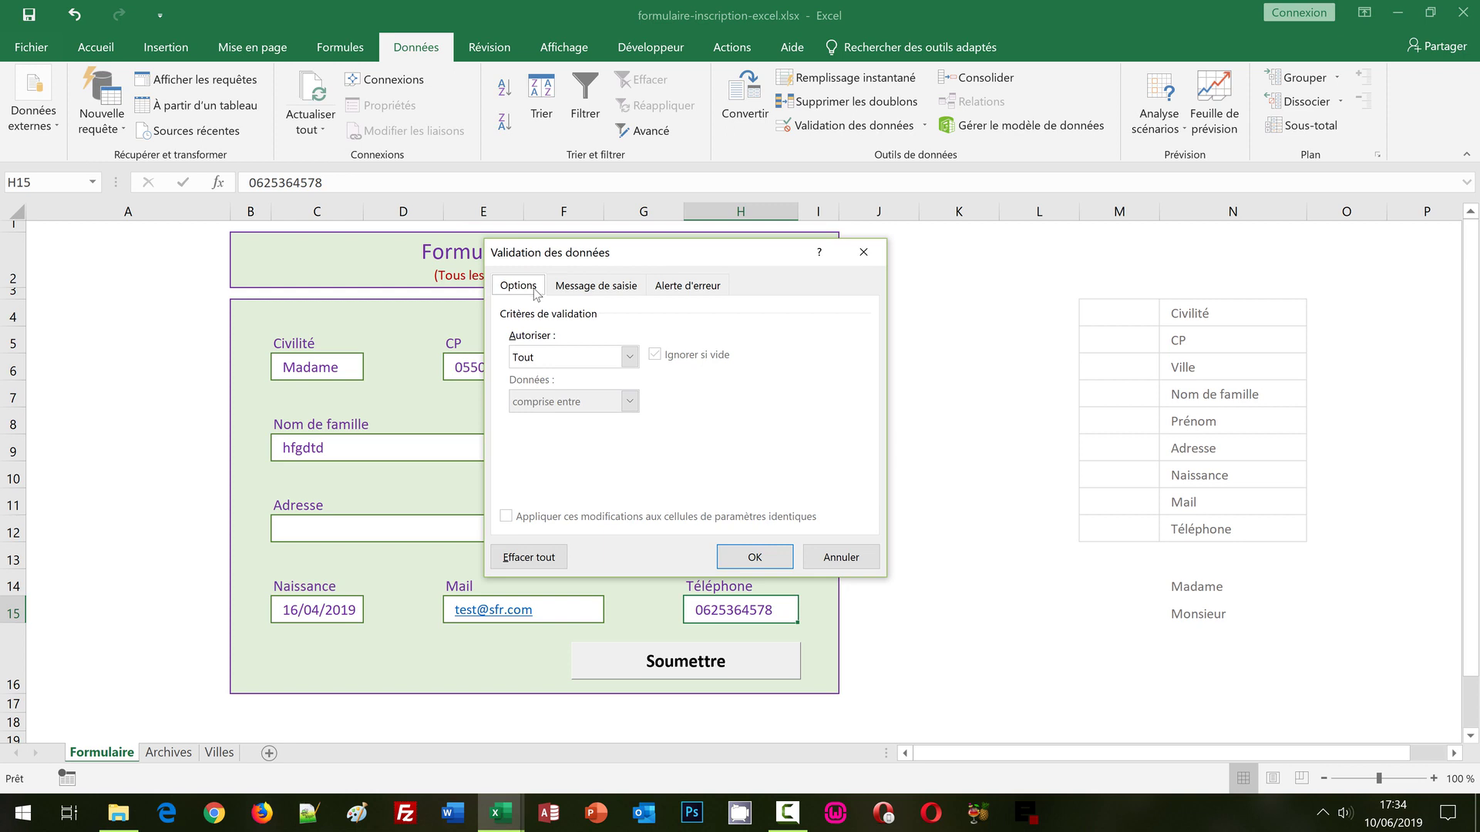
left_click(632, 357)
left_click(631, 357)
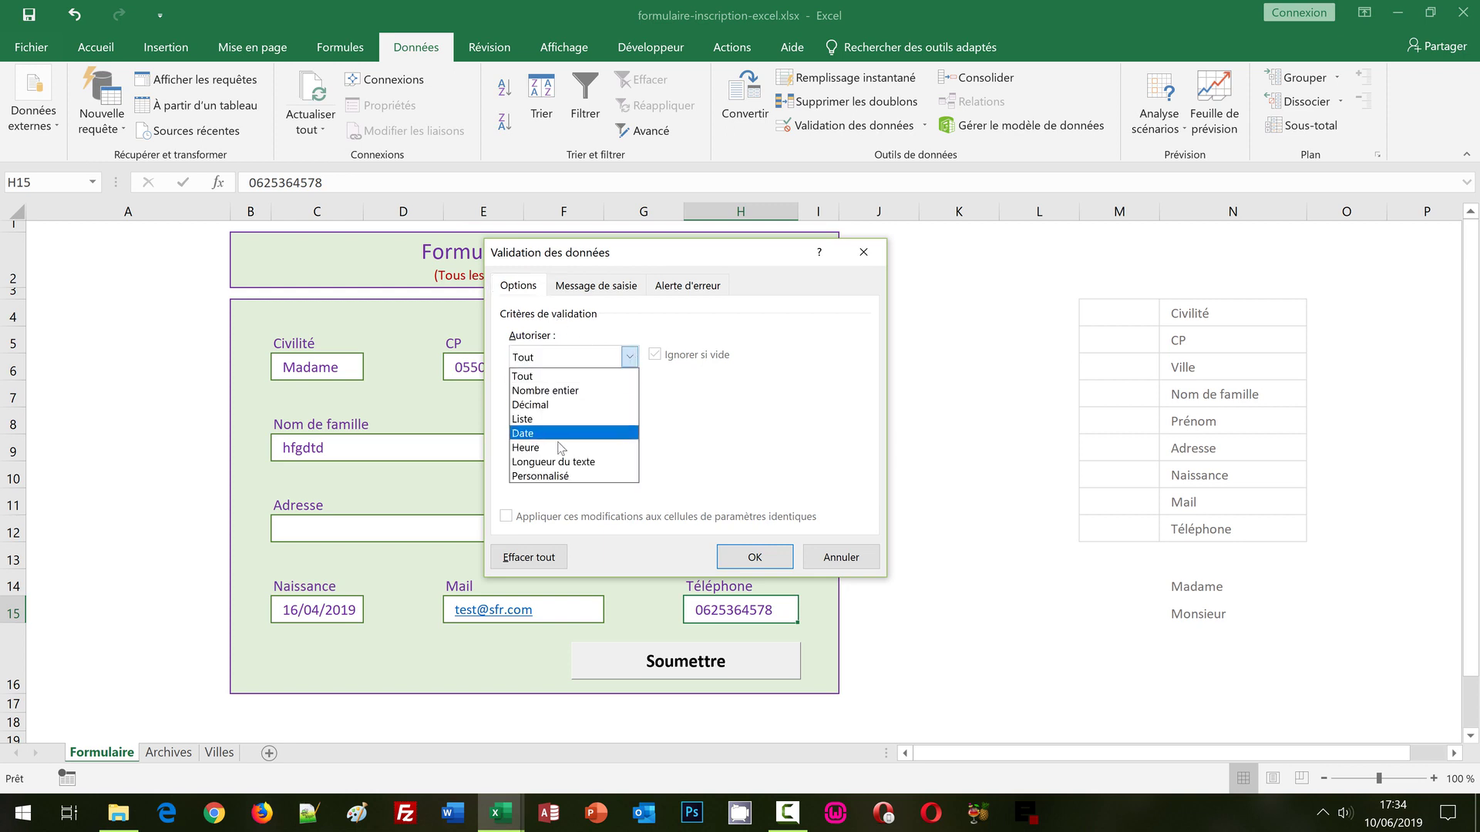
left_click(553, 477)
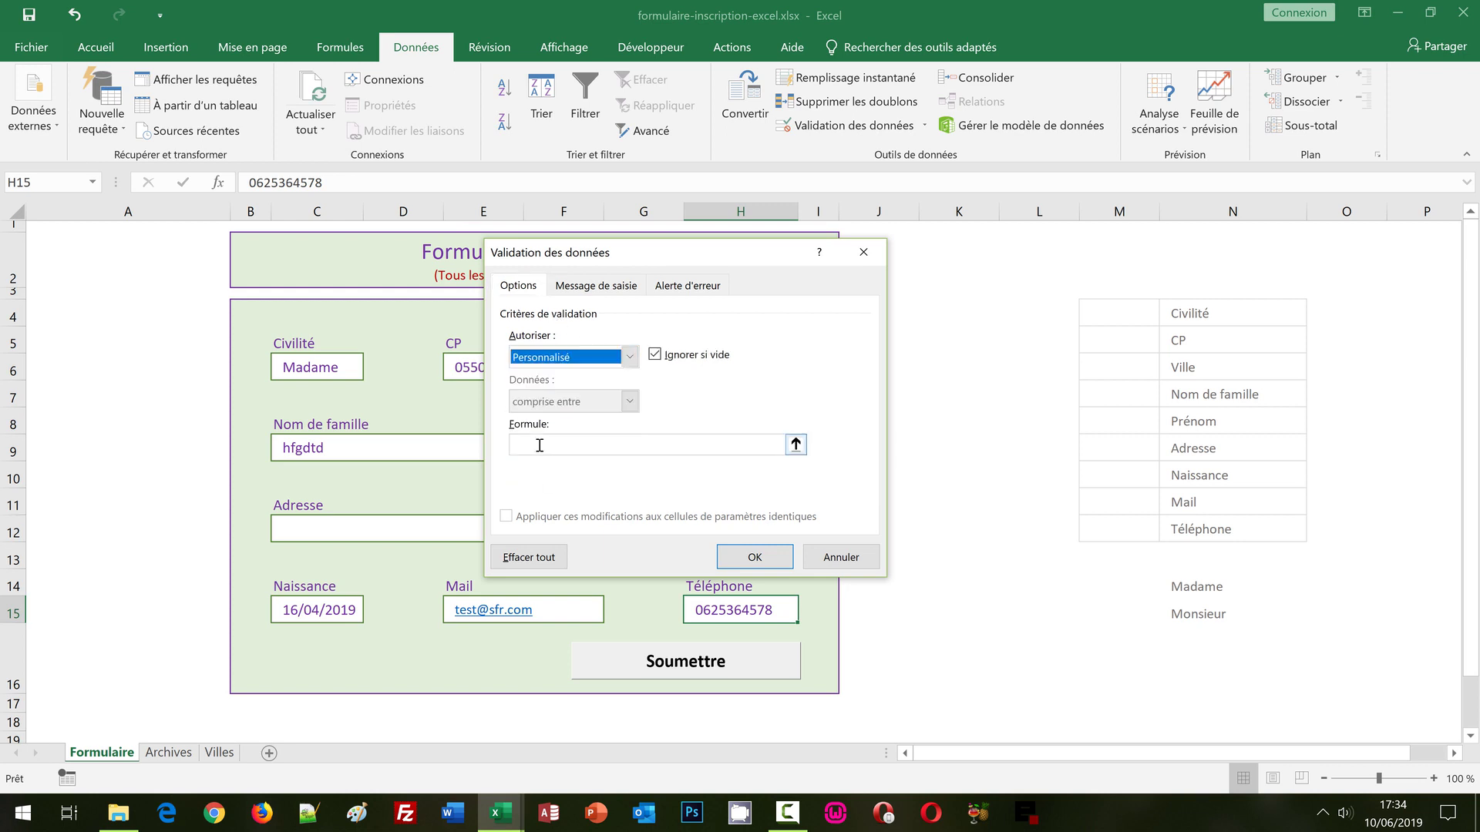
left_click(540, 445)
key("ctrl+v")
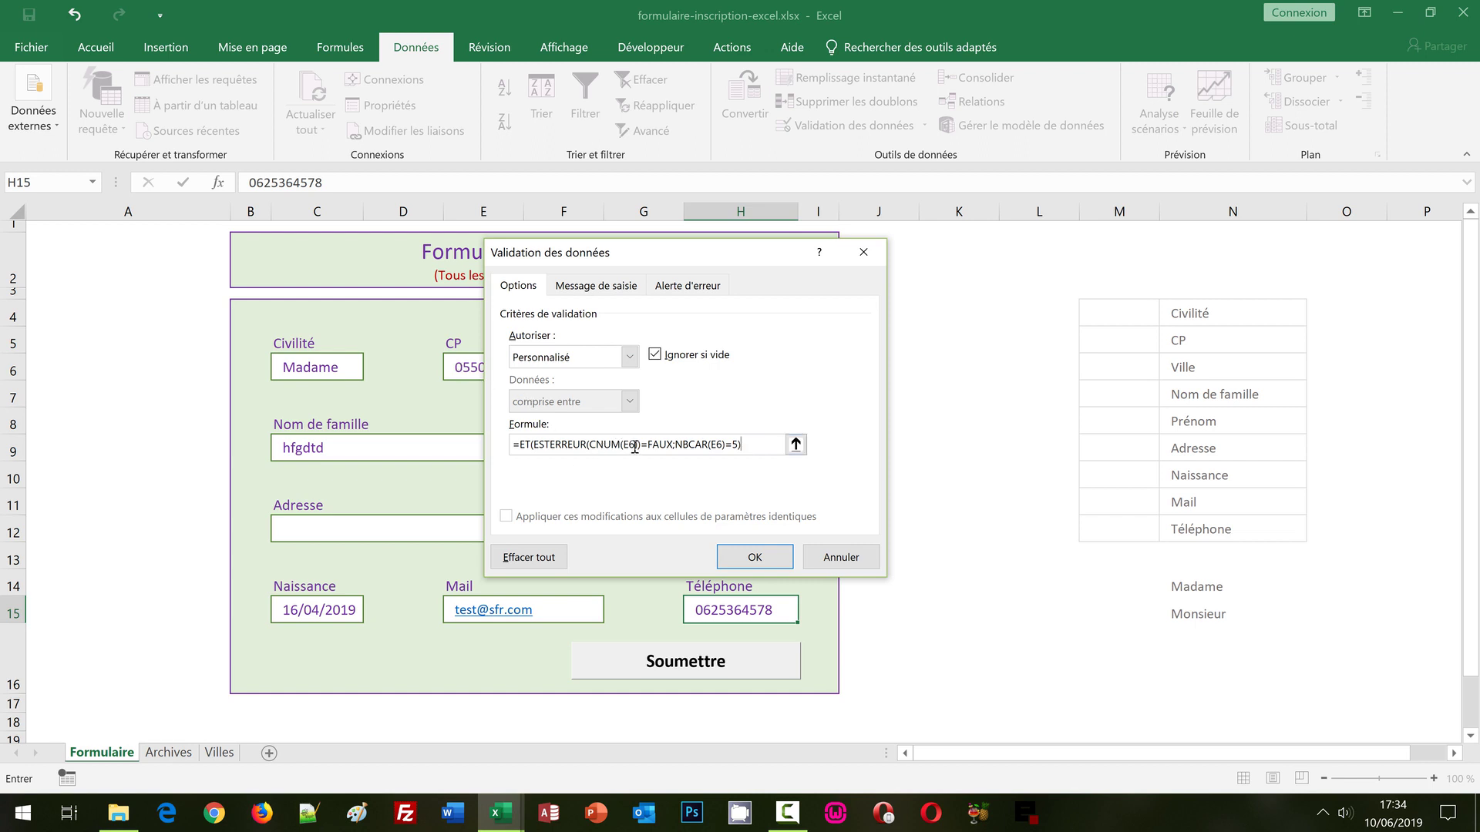
Adapt the formula to =ET(ESTERREUR(CNUM(H15))=FAUX;NBCAR(H15)=10).
left_click(636, 445)
type(")")
key("BackSpace")
key("BackSpace")
key("BackSpace")
left_click(715, 611)
left_click(730, 445)
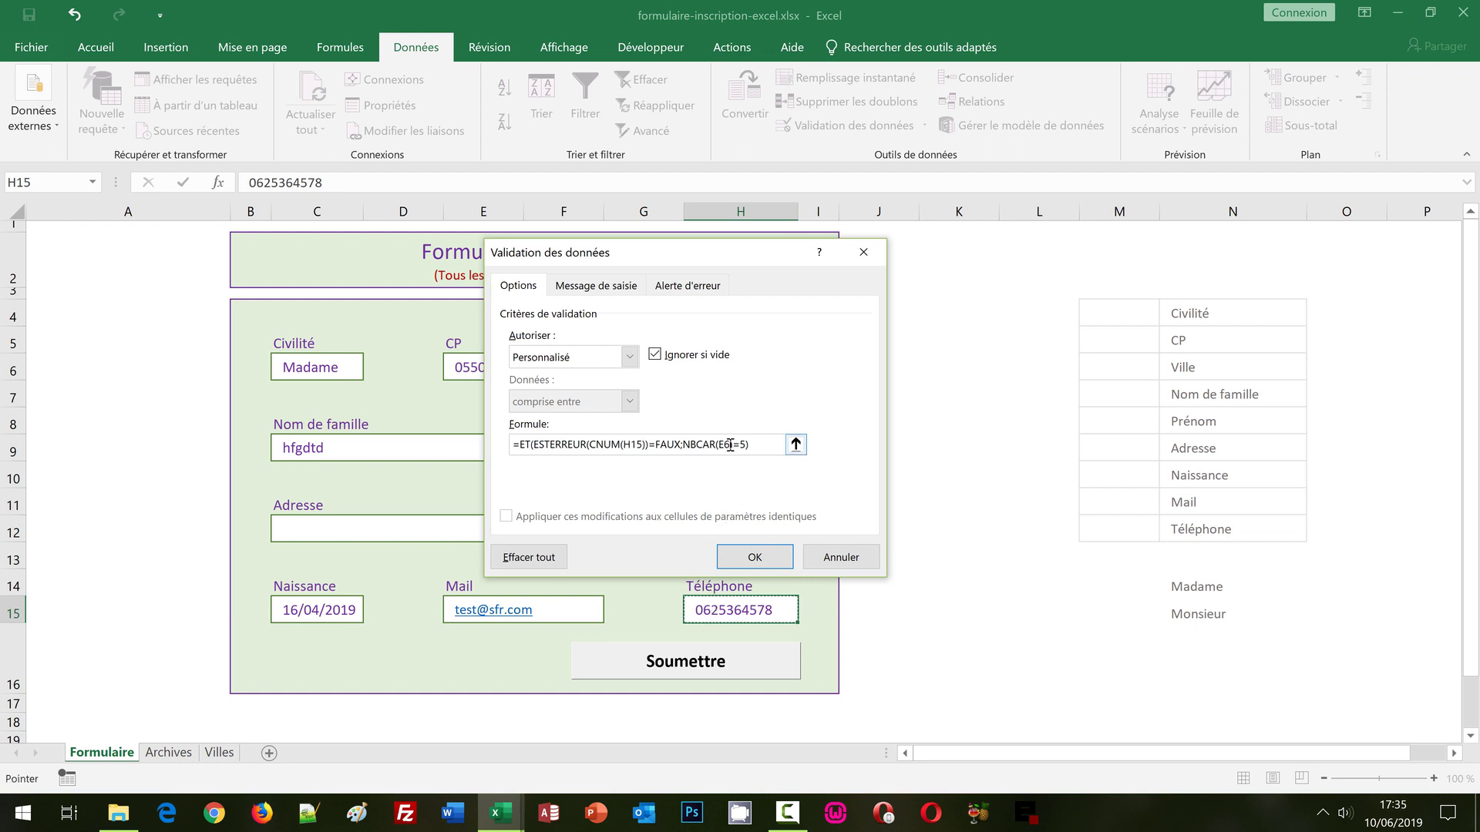
key("BackSpace")
key("BackSpace")
left_click(731, 611)
type(")")
key("BackSpace")
type("1")
type("0")
Add hint 'Numéro de tél à 10 chiffres accolés' and alert 'Attention': 'Le numéro n'est pas conforme'.
left_click(596, 286)
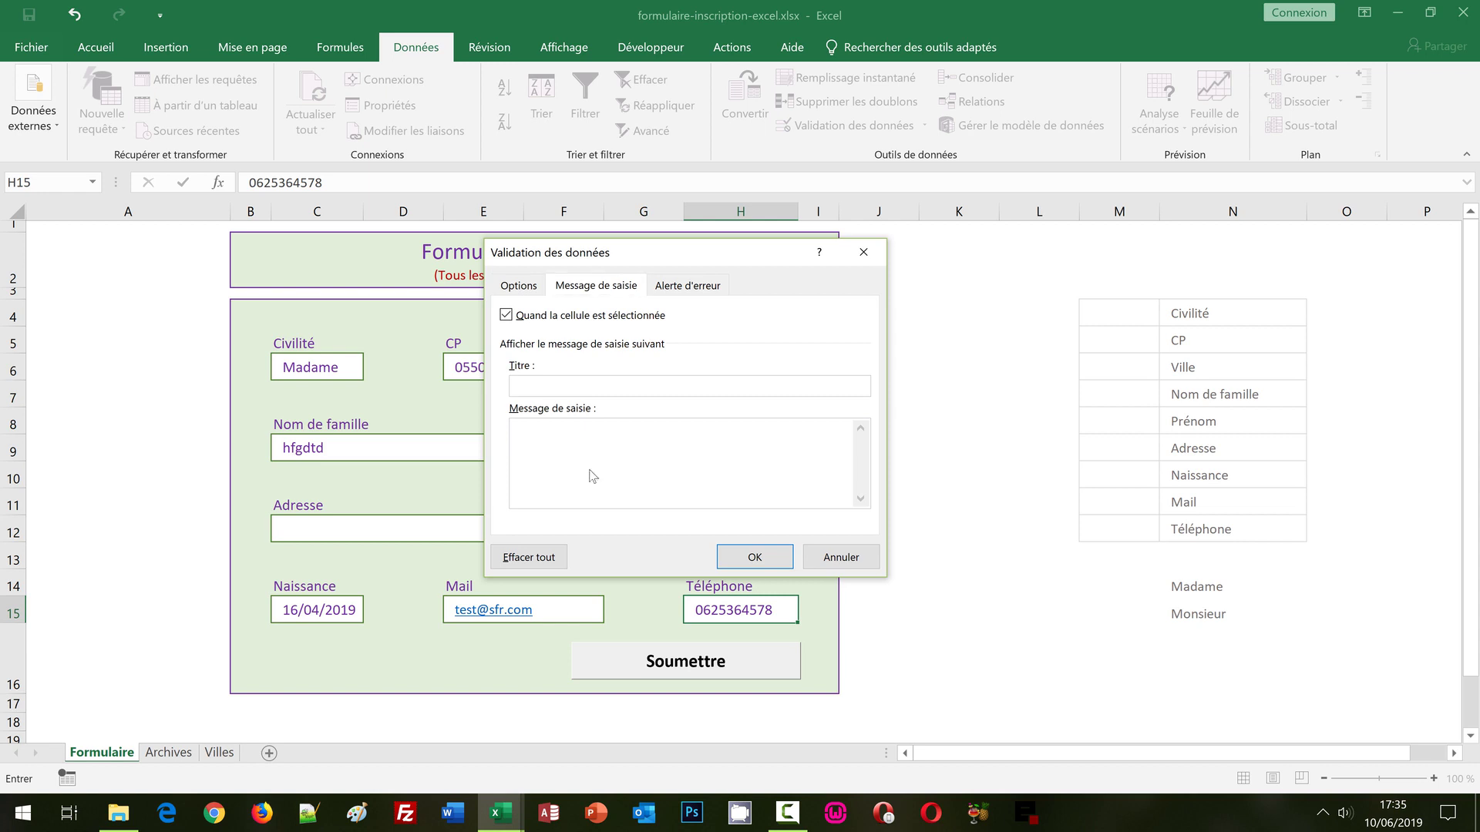
type("Nu")
type("méro ")
type("de tél ")
type("à 10 c")
type("hif")
type("fres acc")
type("olés")
left_click(688, 286)
left_click(725, 384)
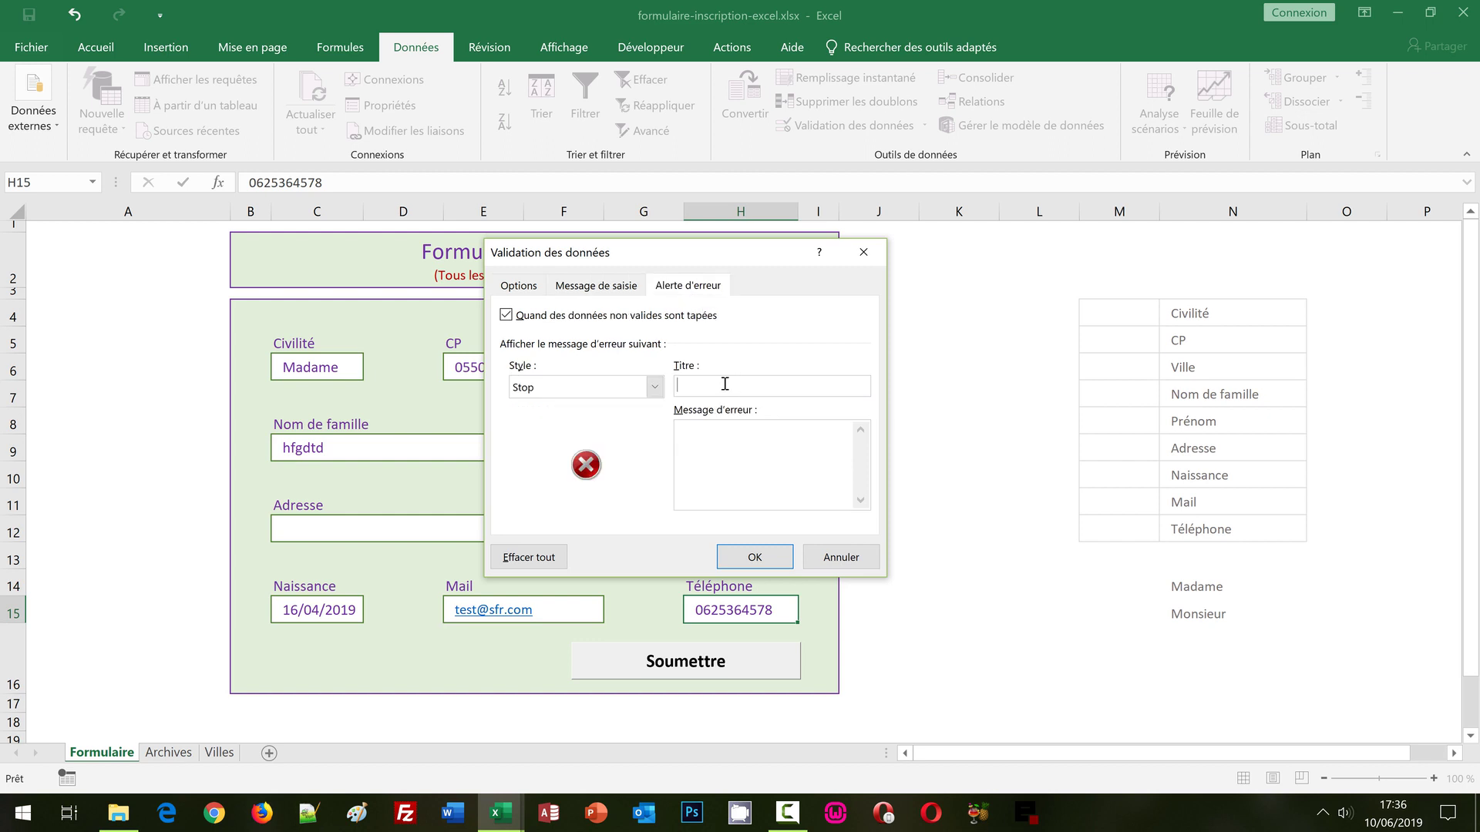
type("Attention")
type("L")
type("e numéro")
type("n'est pa")
type("s conforme")
Apply the phone validation rule and confirm 'terst' and '45855' are both rejected.
left_click(766, 553)
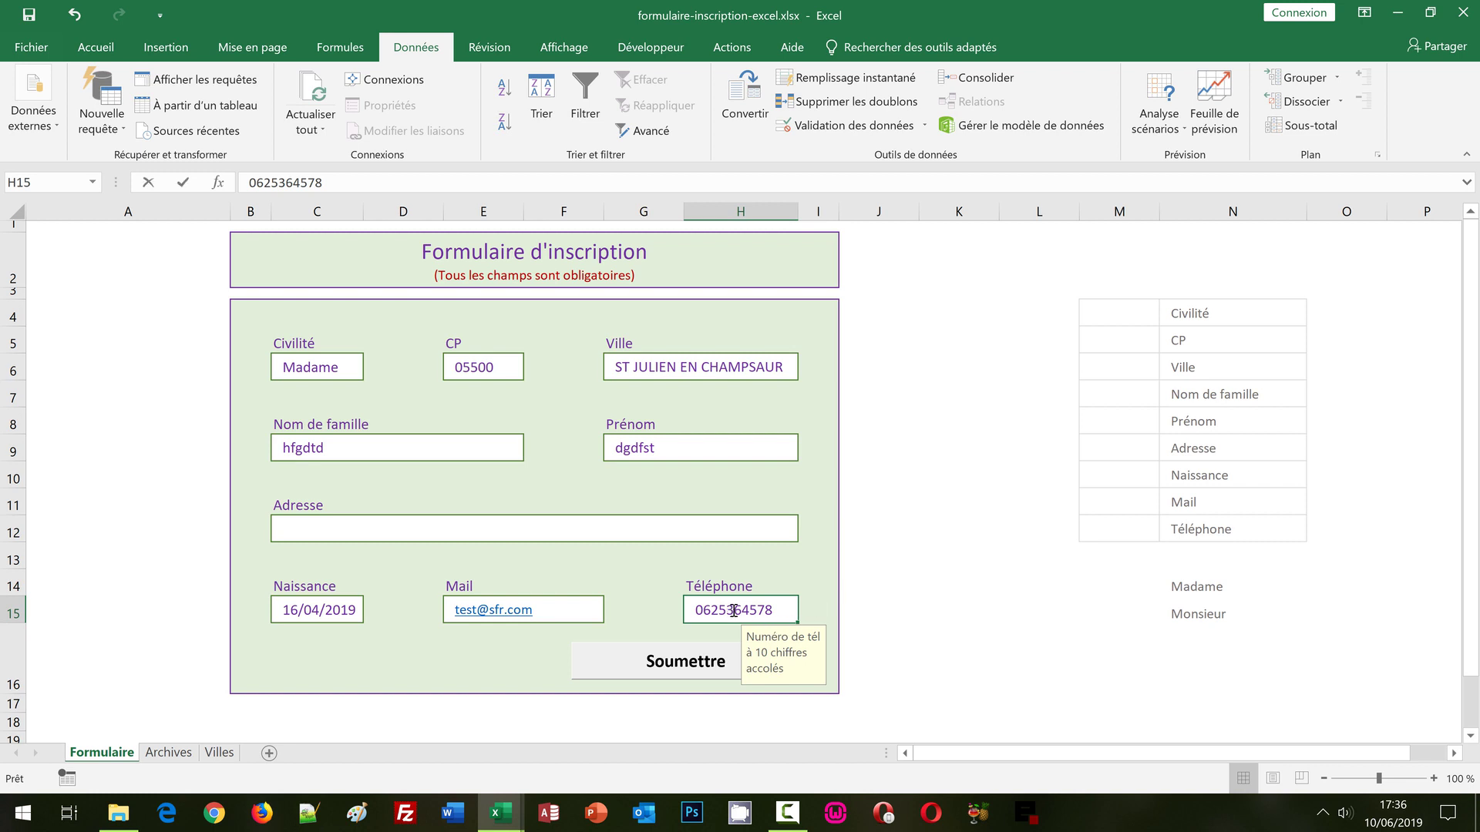
type("terst")
key("Return")
type("45855")
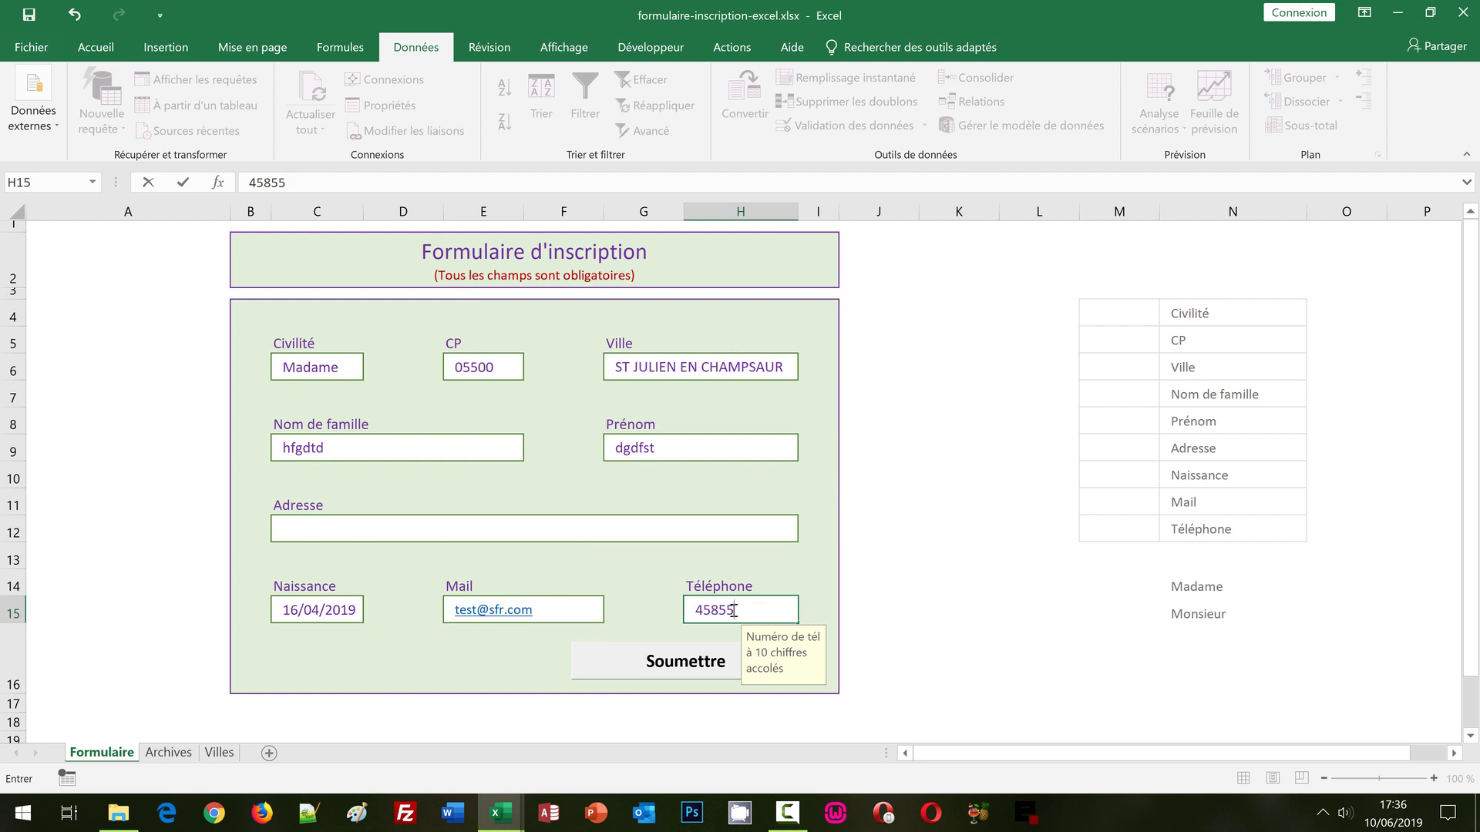
key("Return")
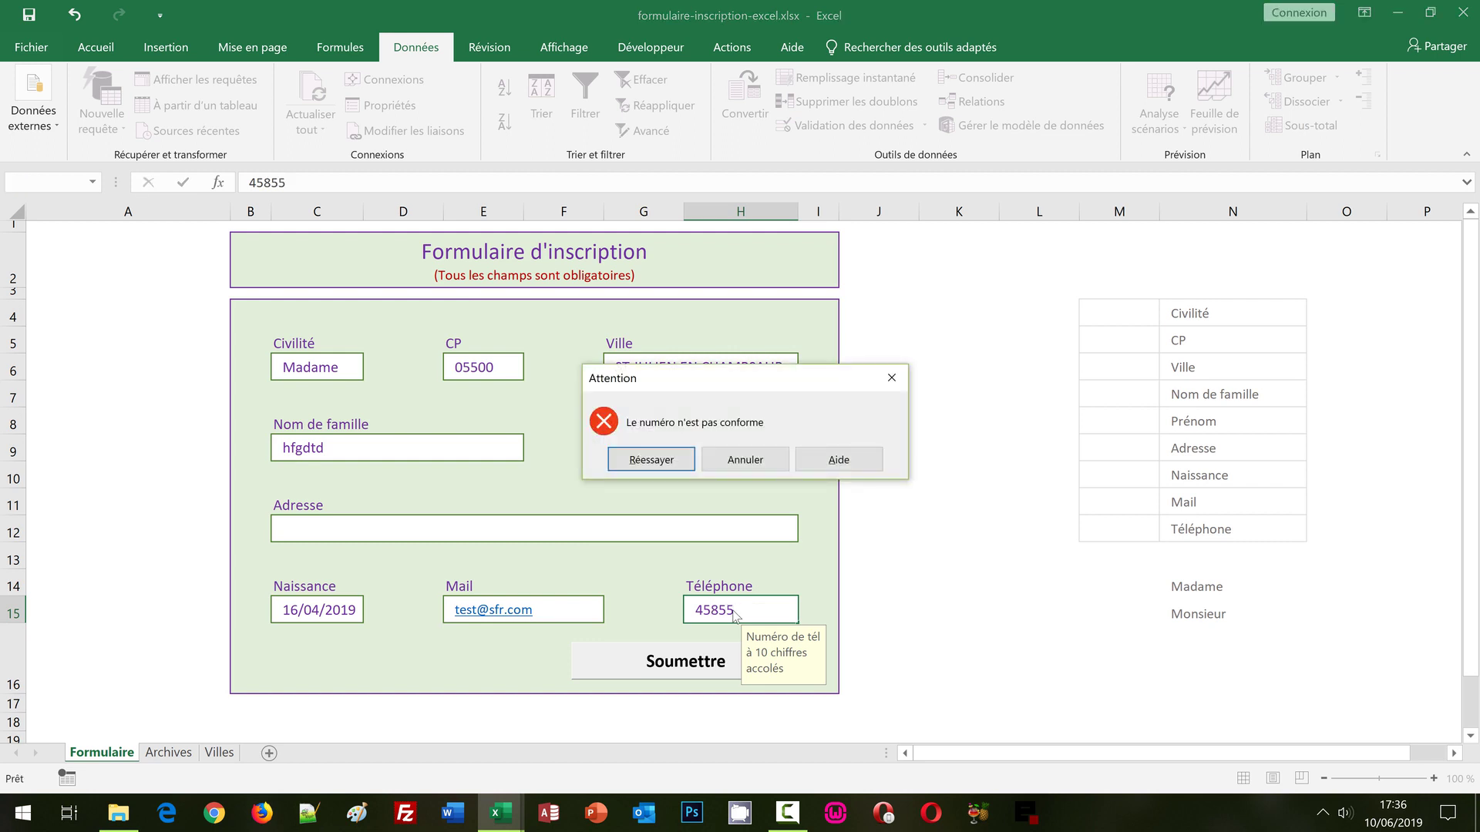
key("Escape")
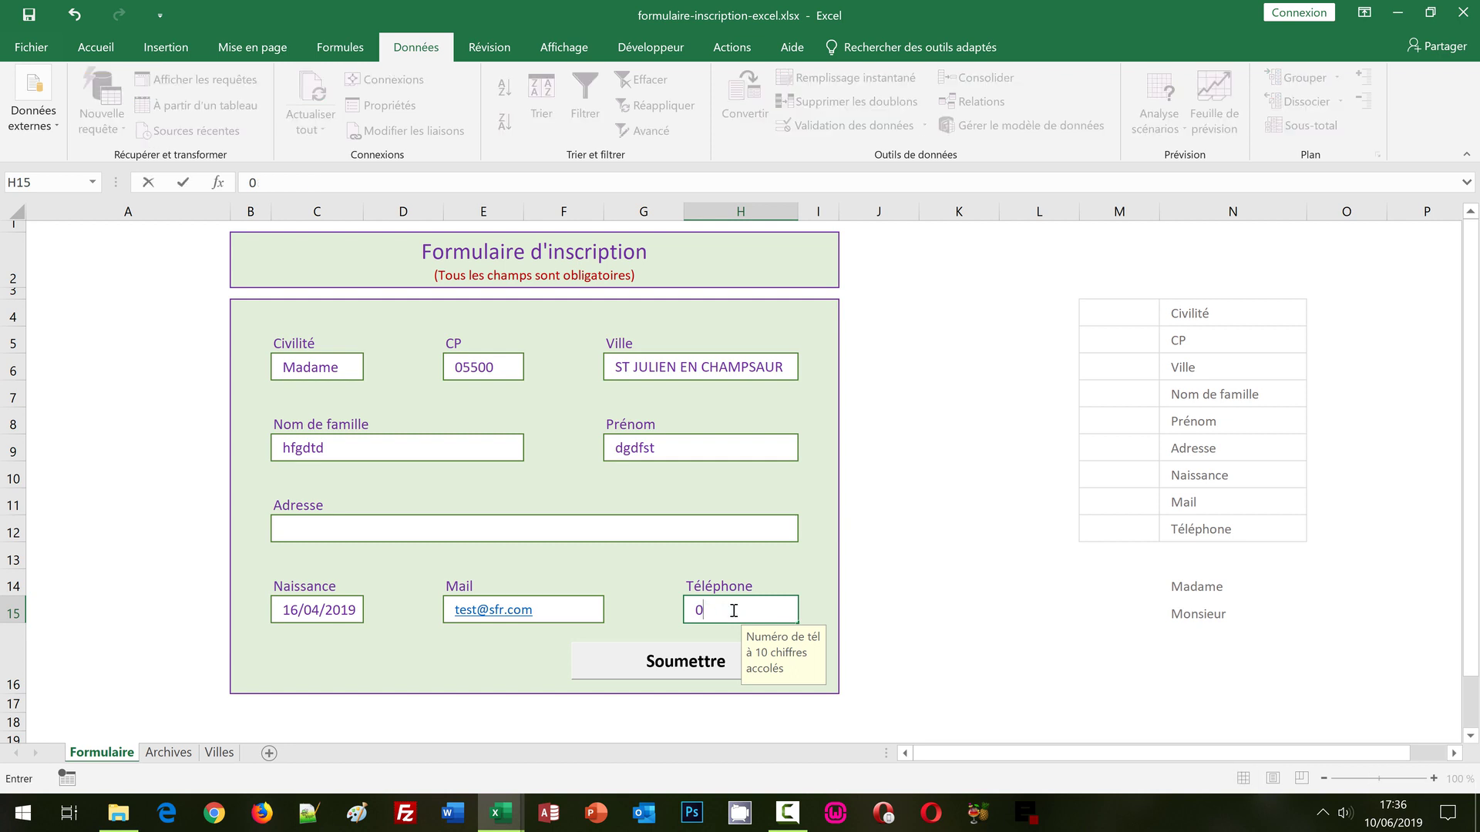
Enter a valid 10-digit phone number in Téléphone, then select the Civilité field C6.
key("Tab")
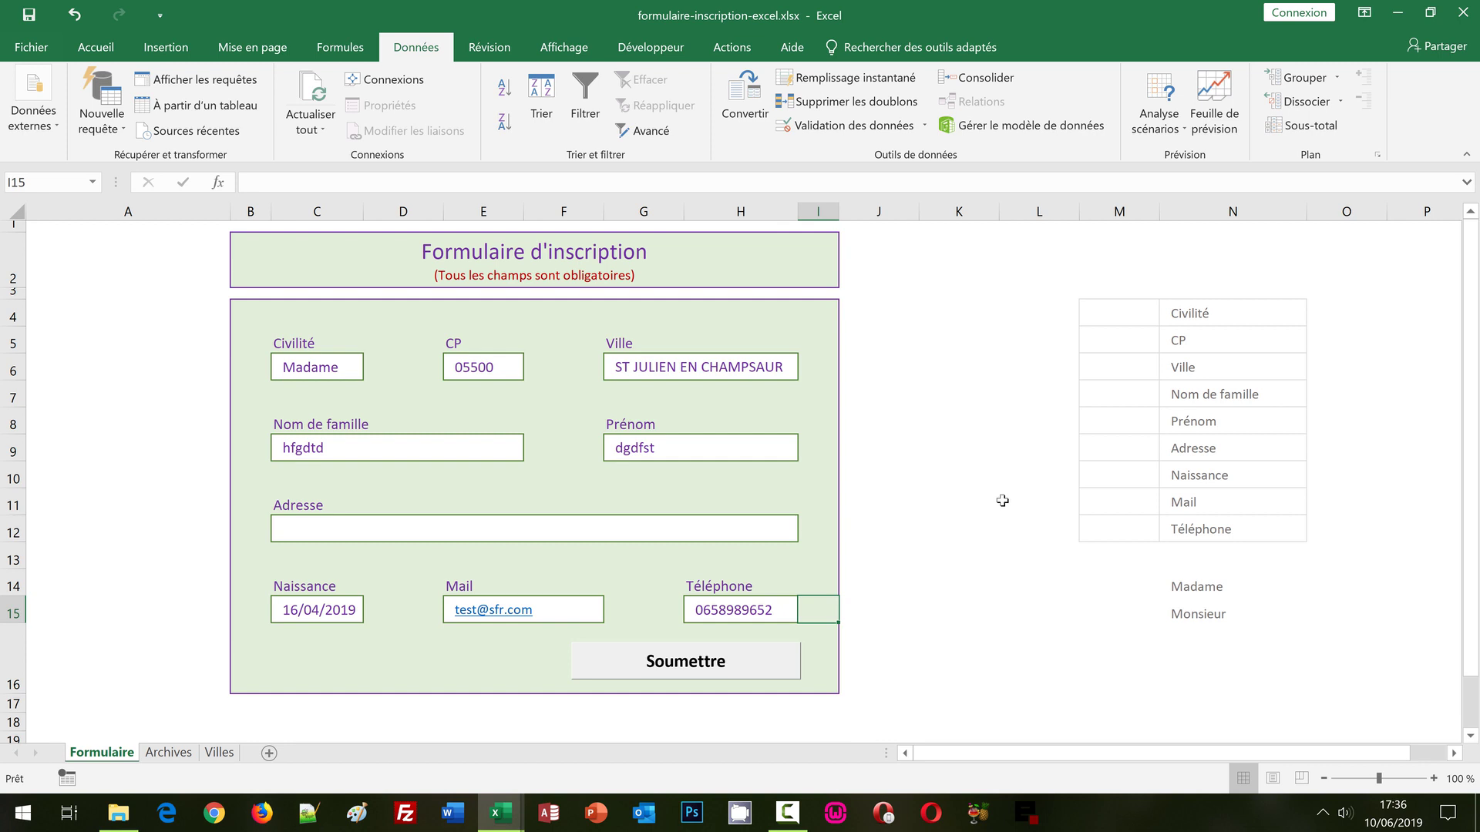
left_click(331, 370)
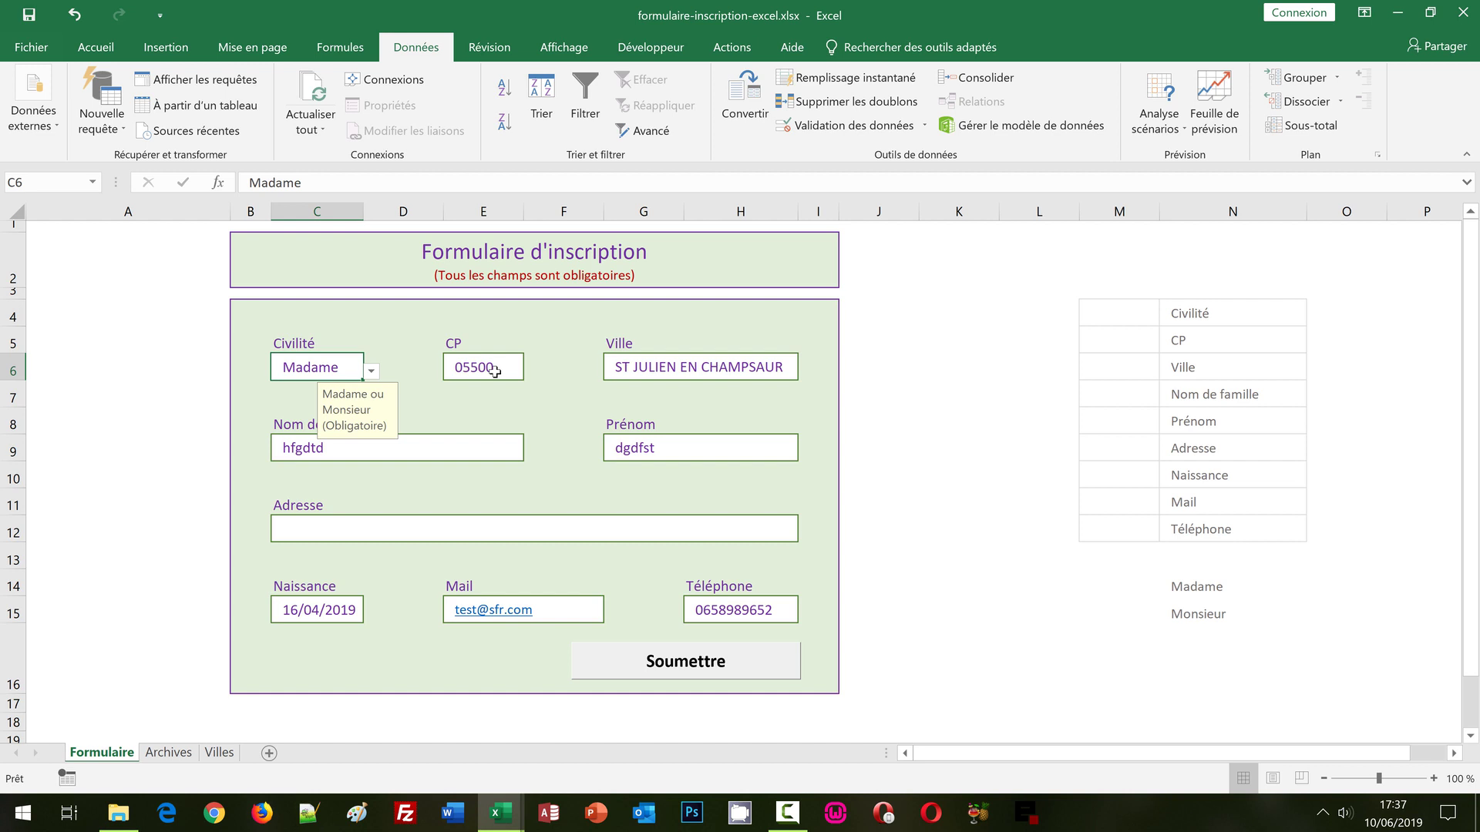
left_click(324, 337)
left_click(323, 372)
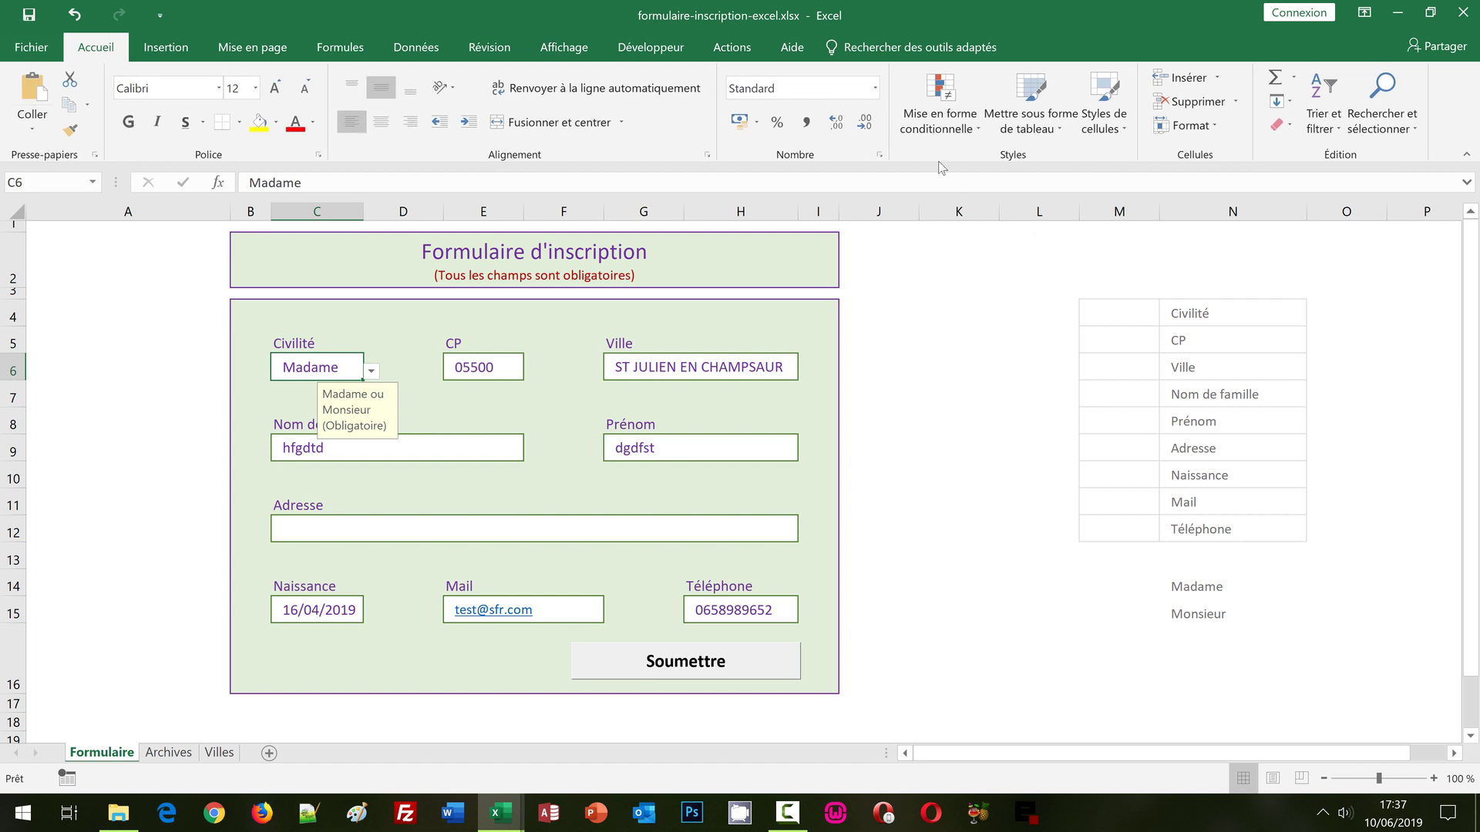
Add a formula rule =$C$6="" that fills C6 light orange when it is empty.
left_click(931, 136)
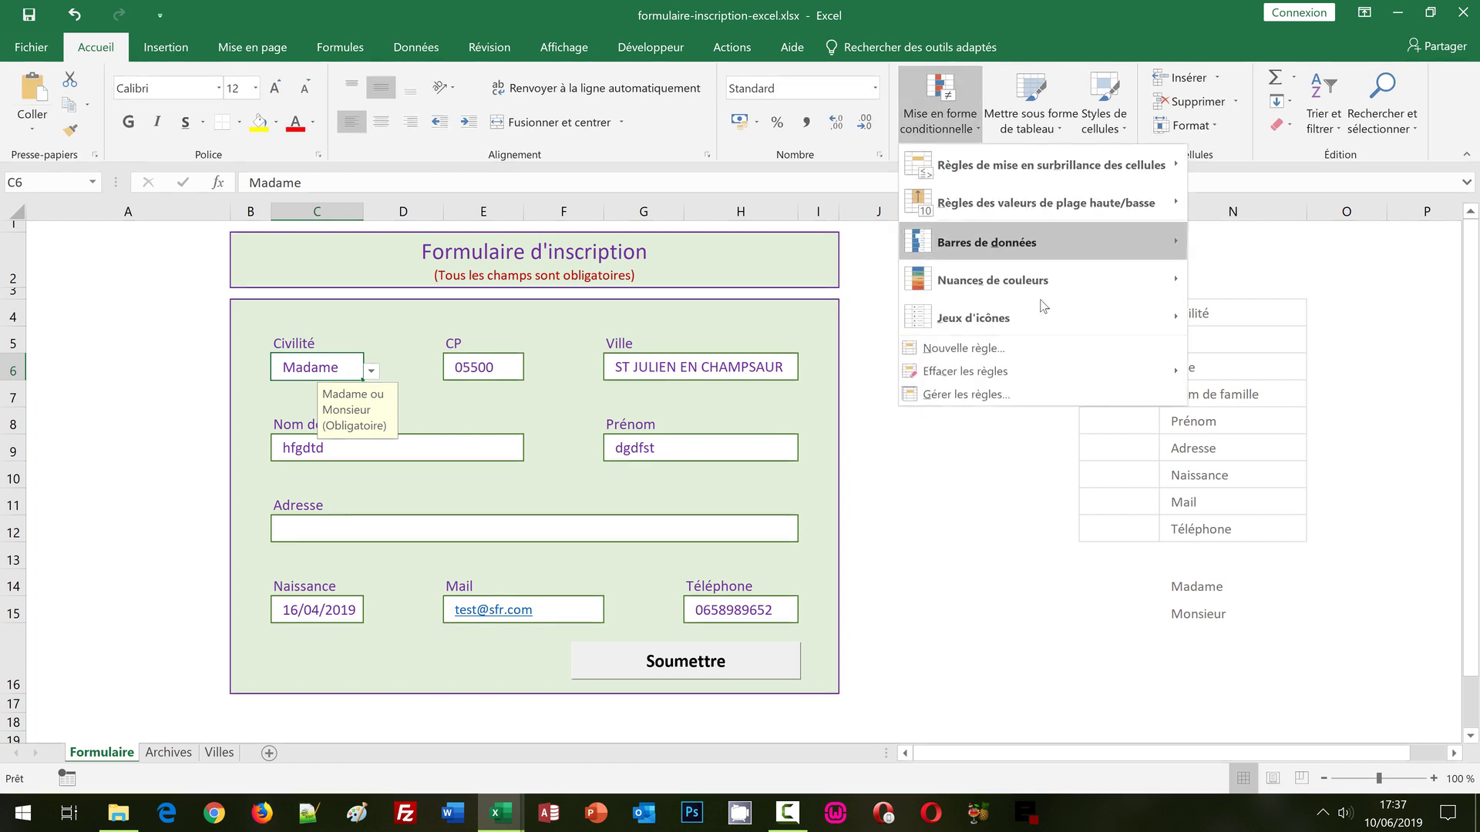
left_click(1029, 349)
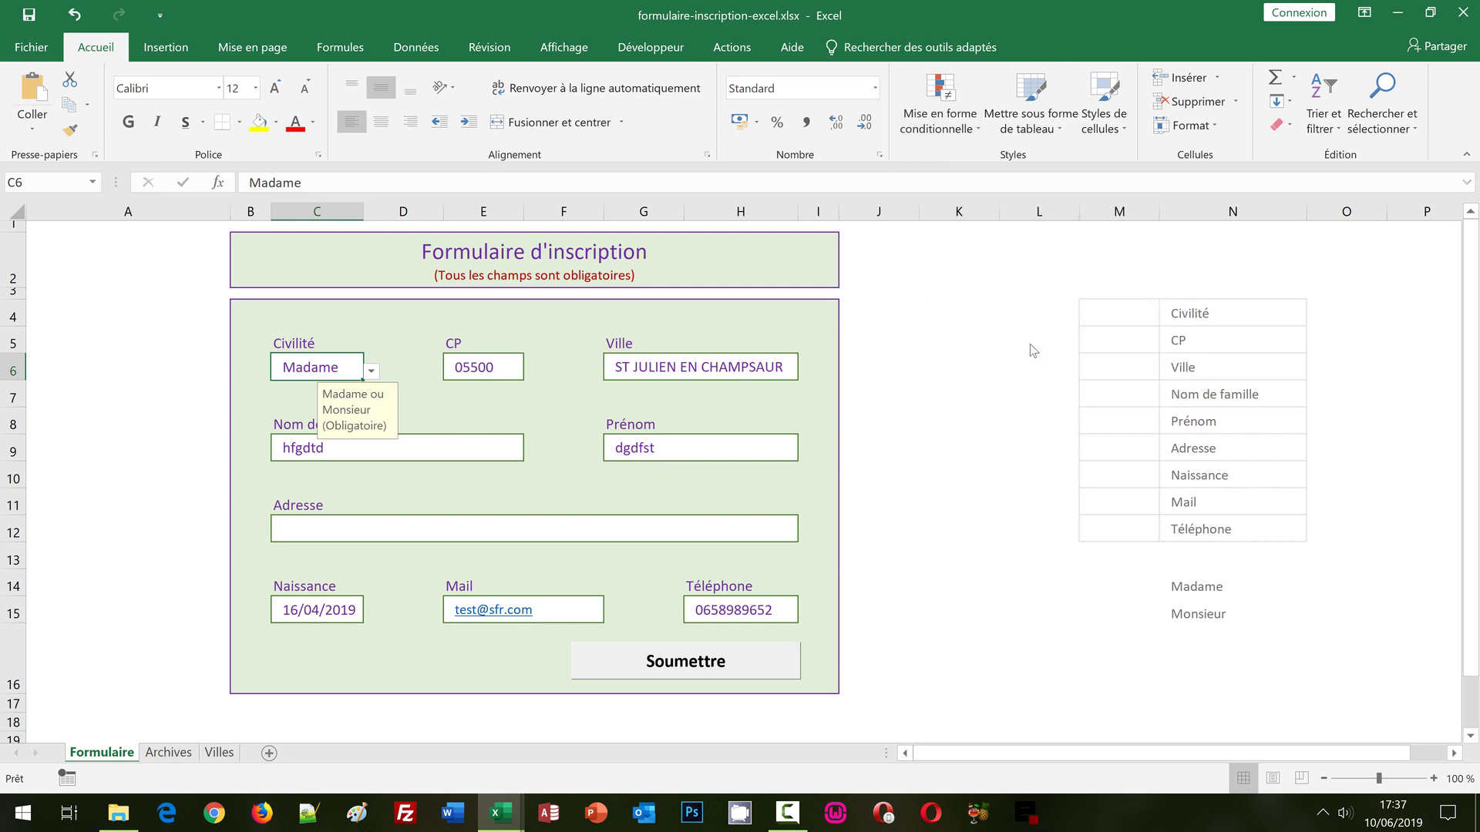
left_click_drag(612, 274, 680, 111)
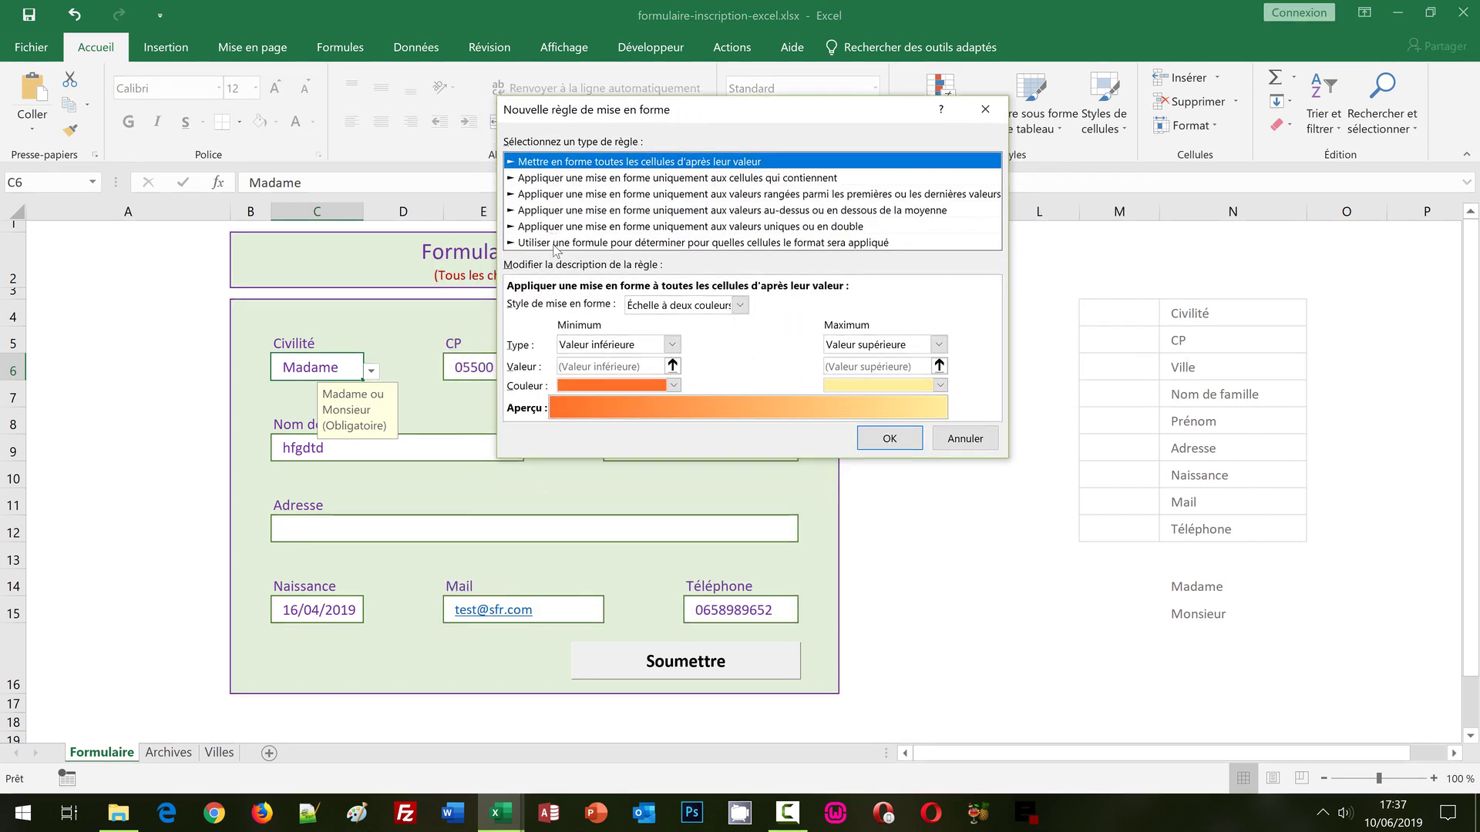
left_click(557, 243)
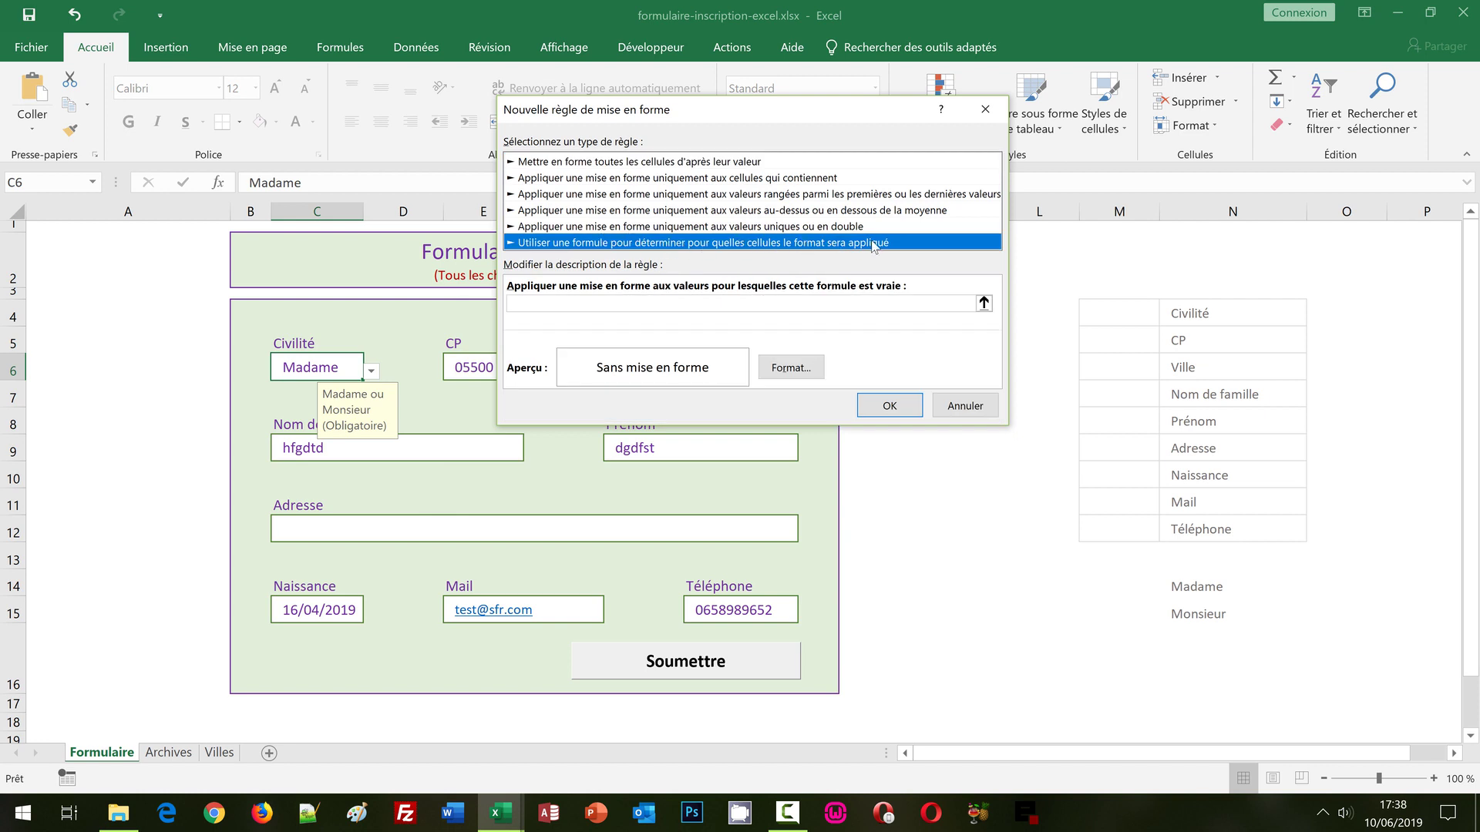
left_click(574, 306)
type("=")
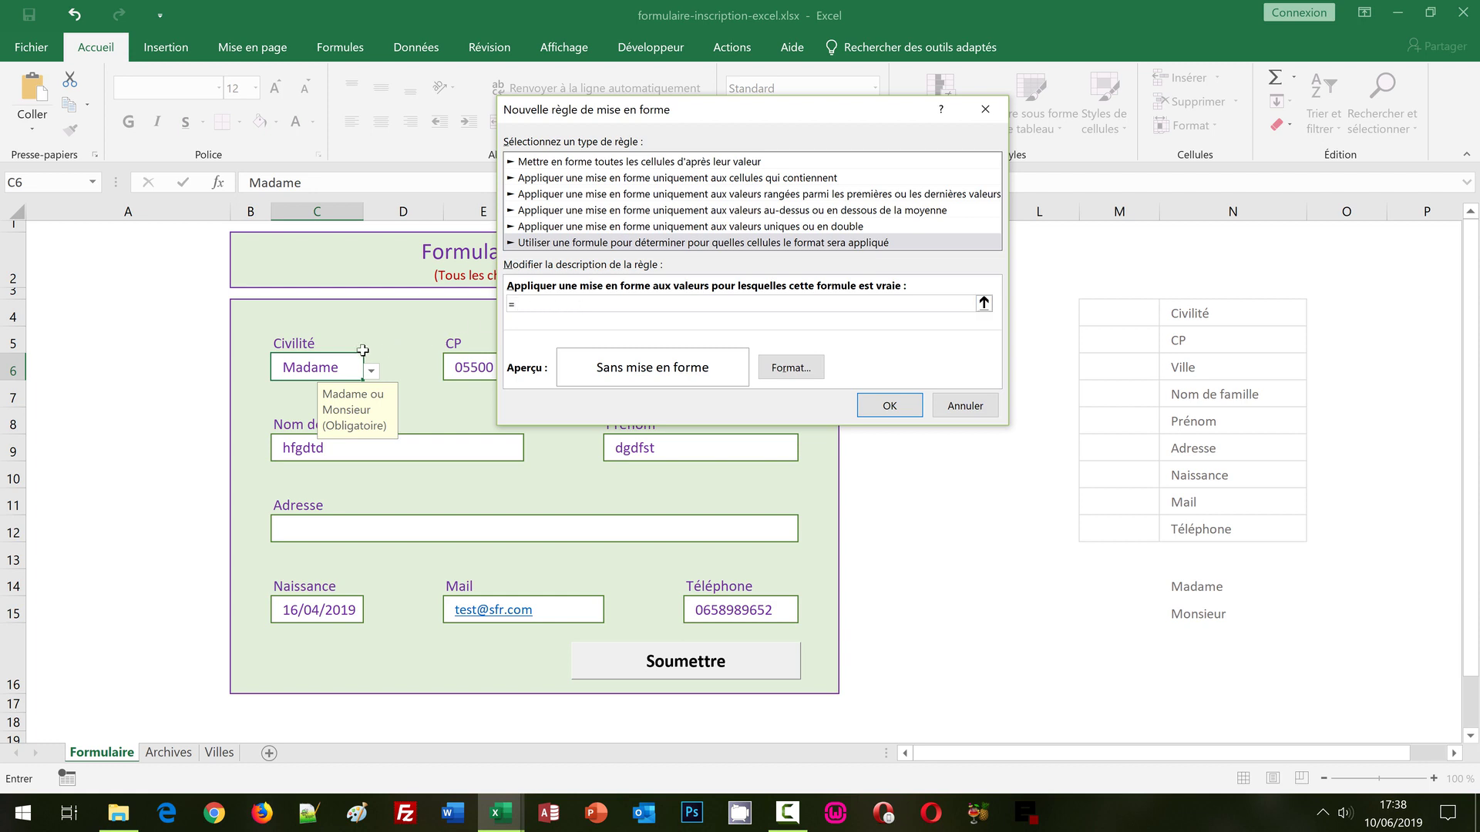
left_click(319, 368)
type("=")
left_click(791, 370)
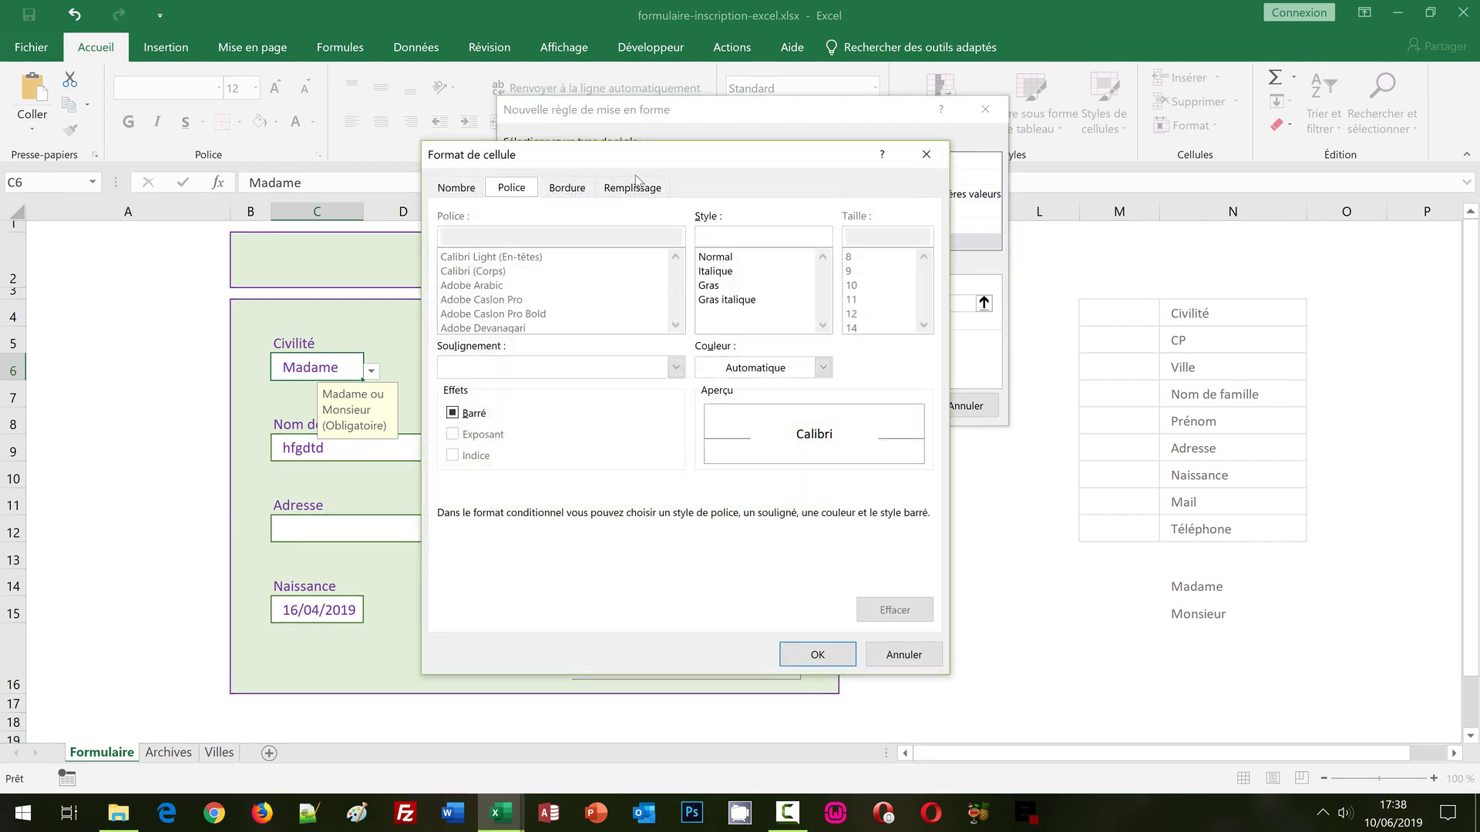
left_click(636, 187)
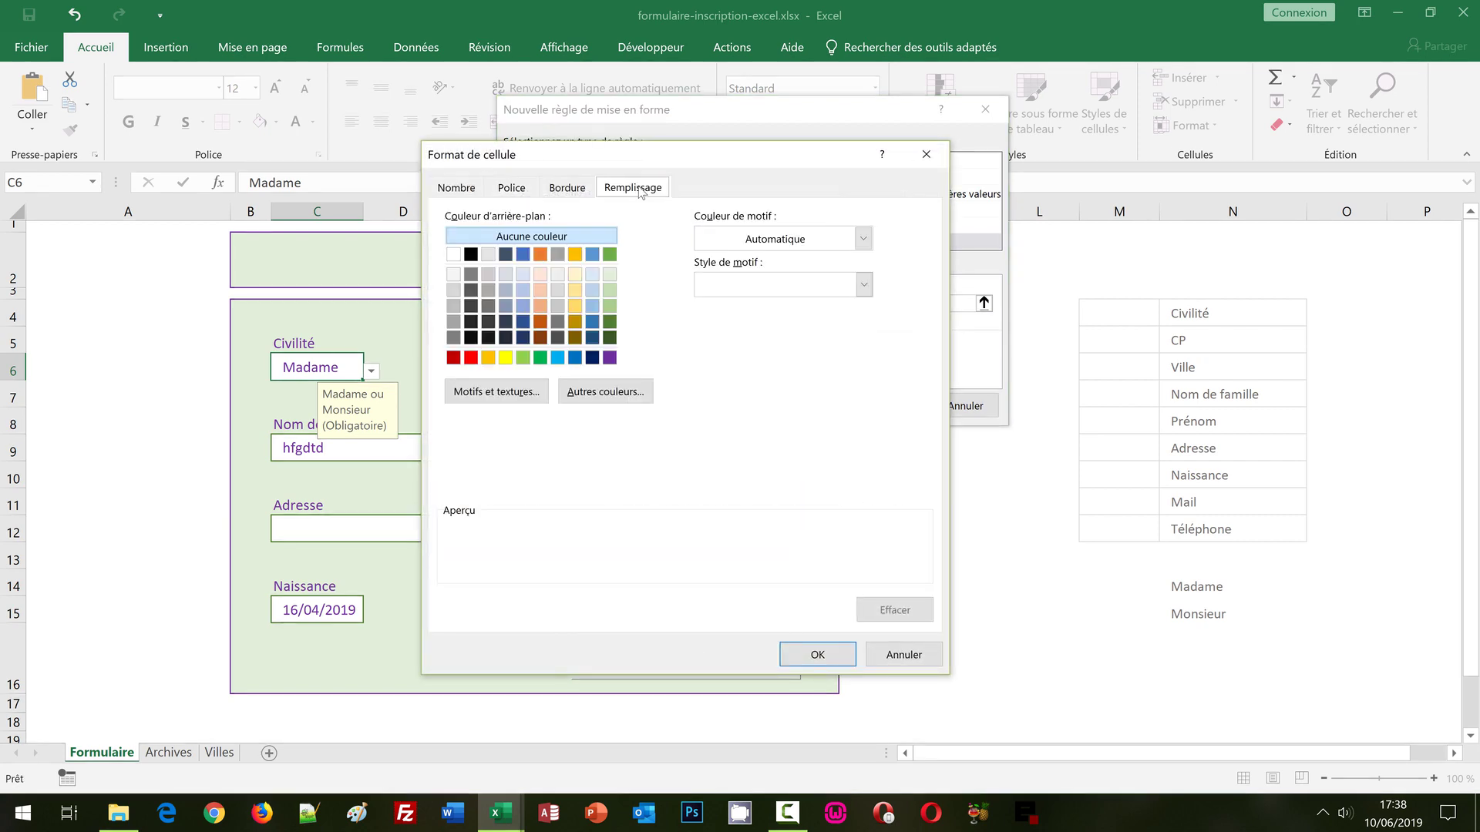
left_click(538, 274)
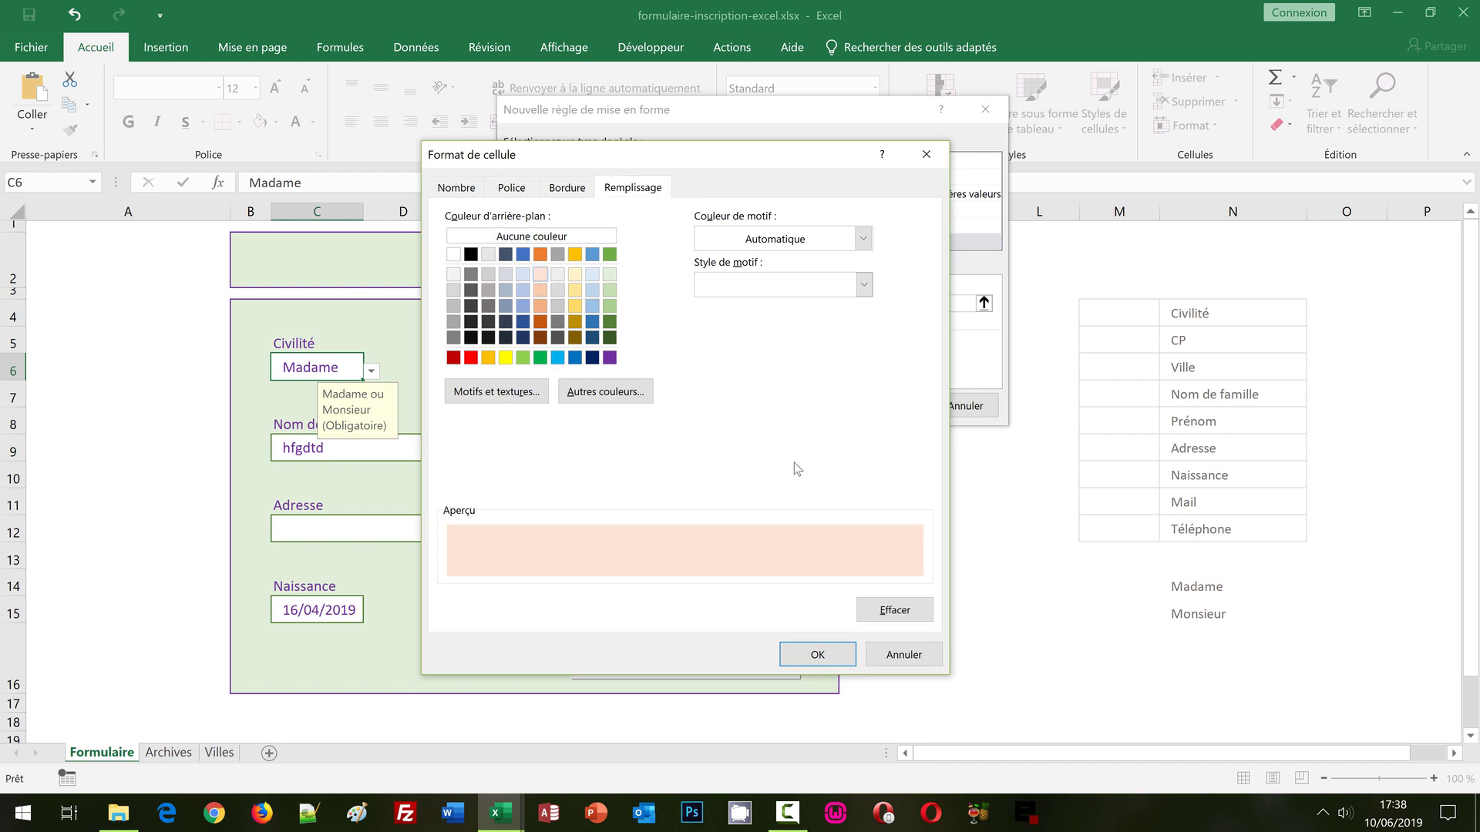
left_click(819, 654)
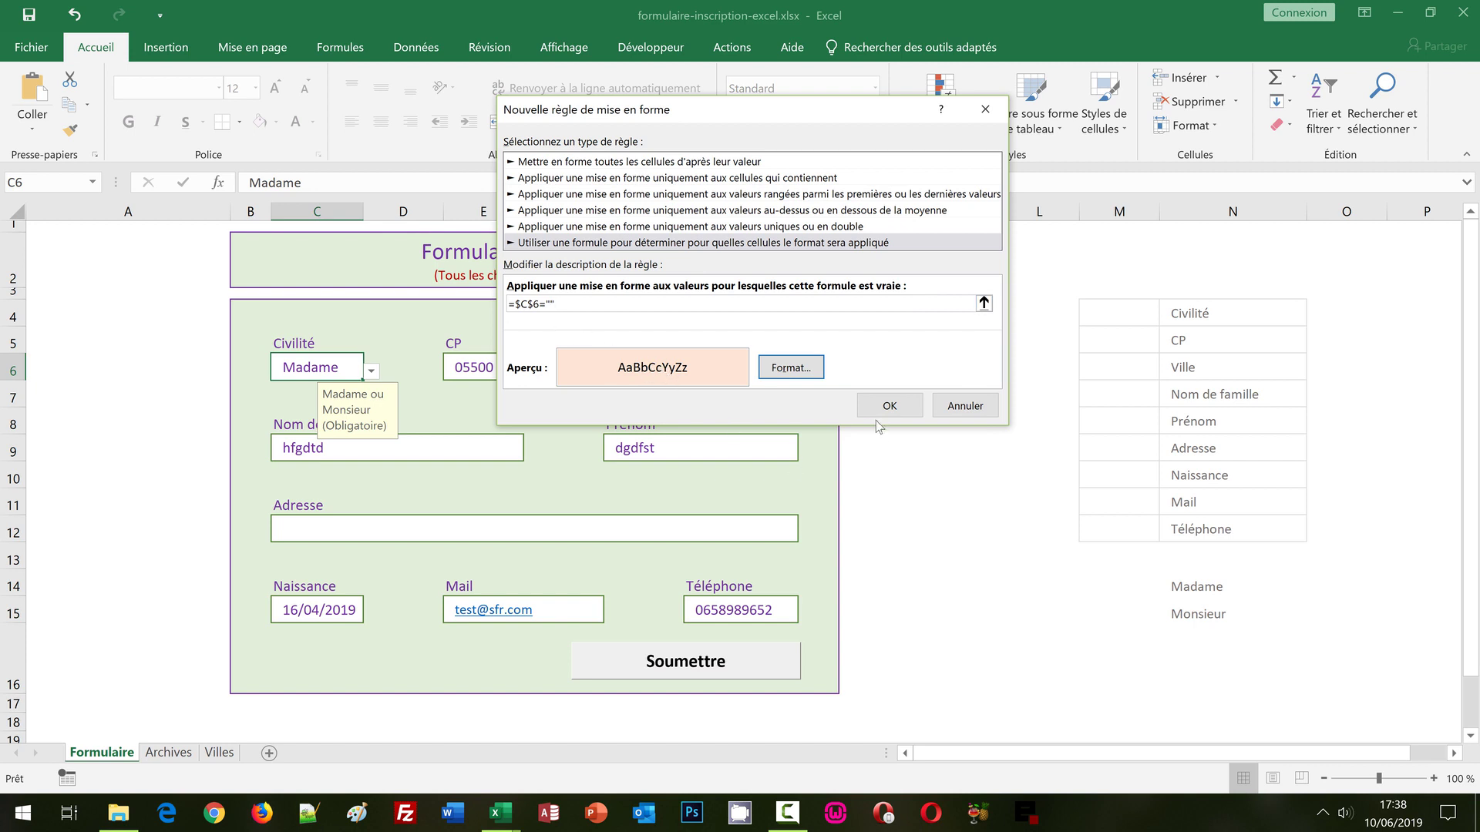
left_click(889, 405)
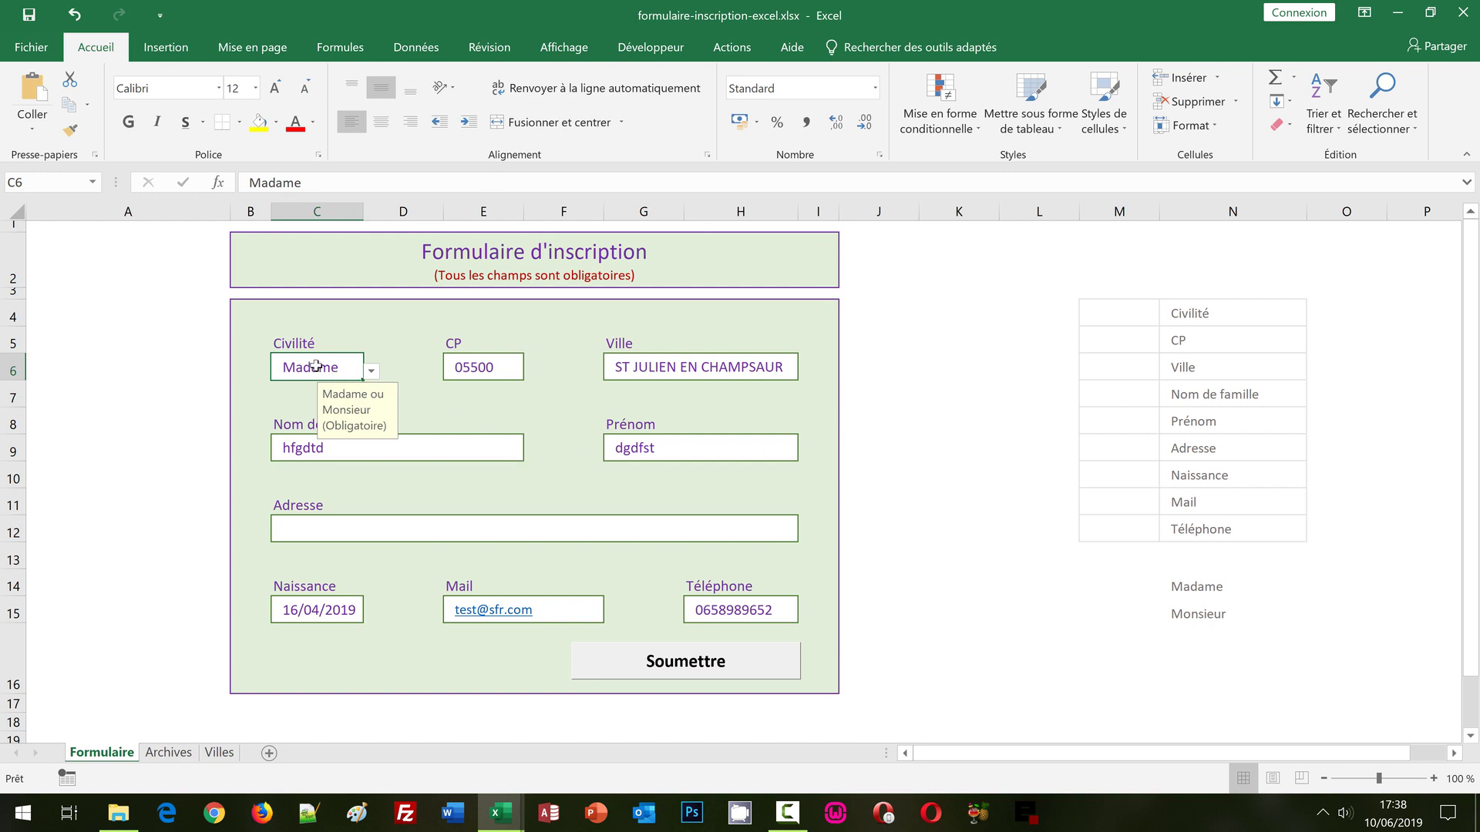
Clear C6 to check the pink fill, then pick Monsieur from the Civilité list.
key("Delete")
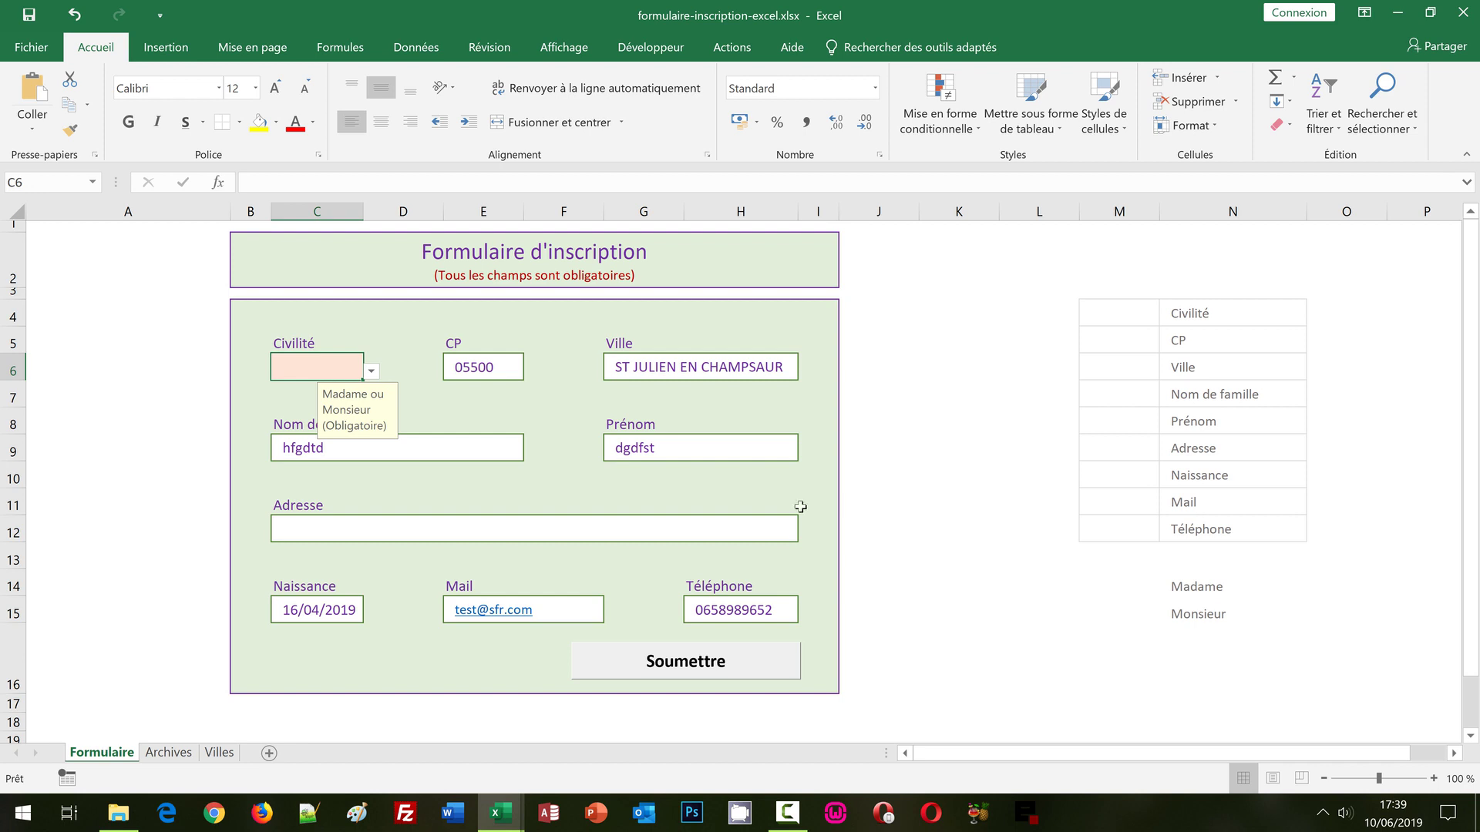
left_click(372, 371)
left_click(370, 402)
left_click(970, 536)
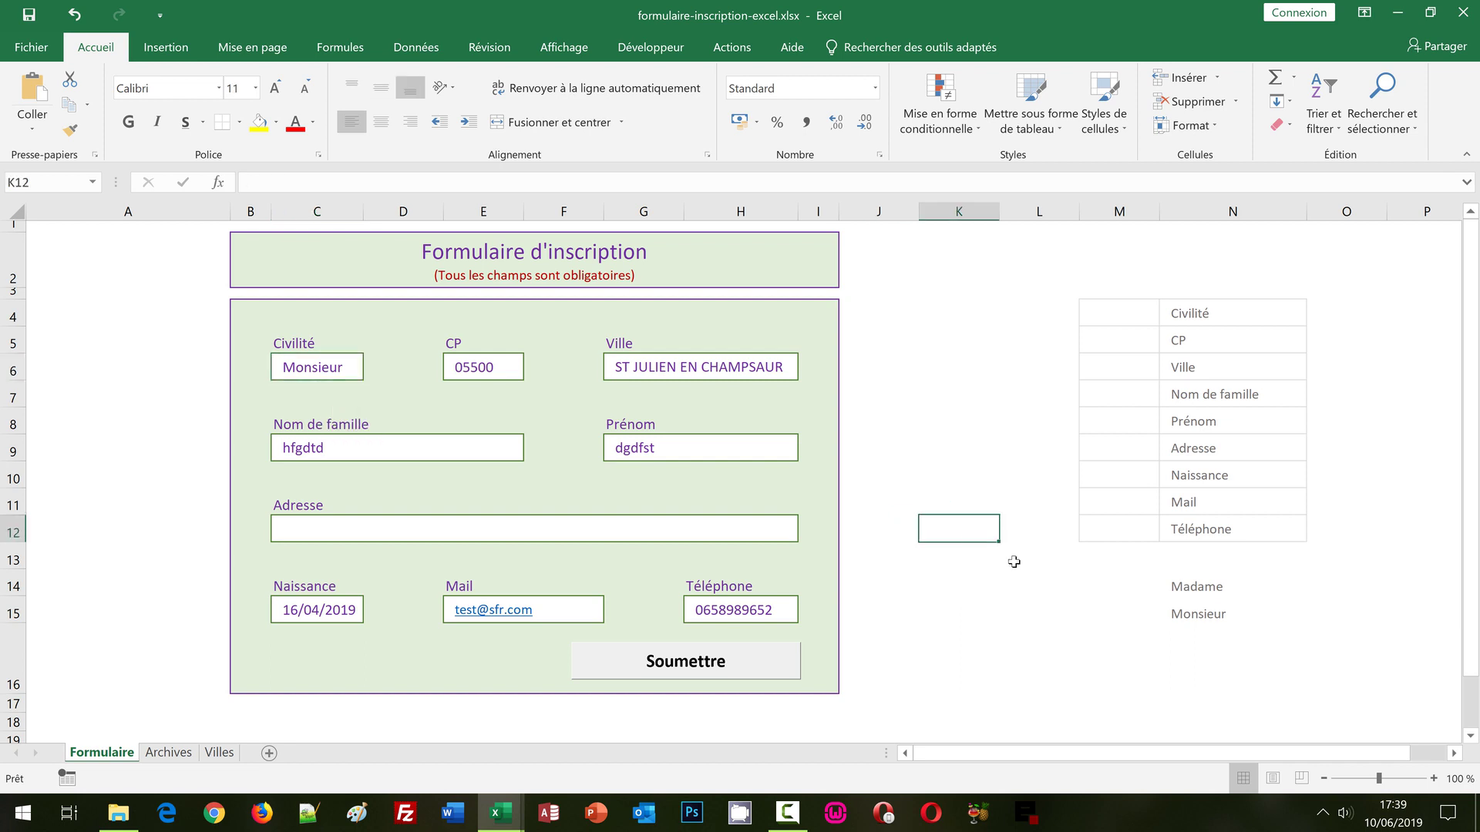
Give the CP cell E6 a =$E$6="" conditional rule with a light peach fill.
left_click(484, 370)
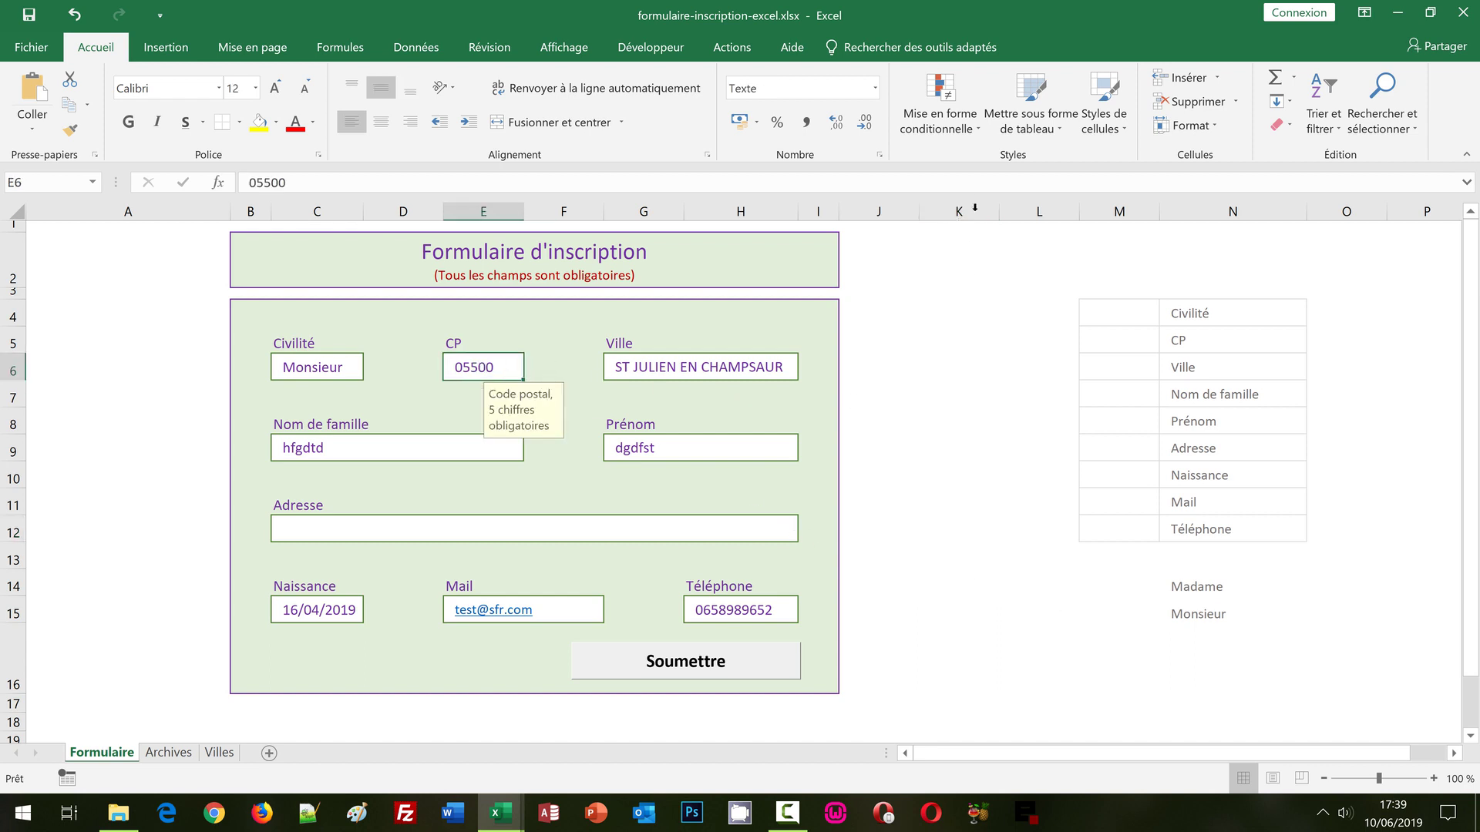
left_click(965, 133)
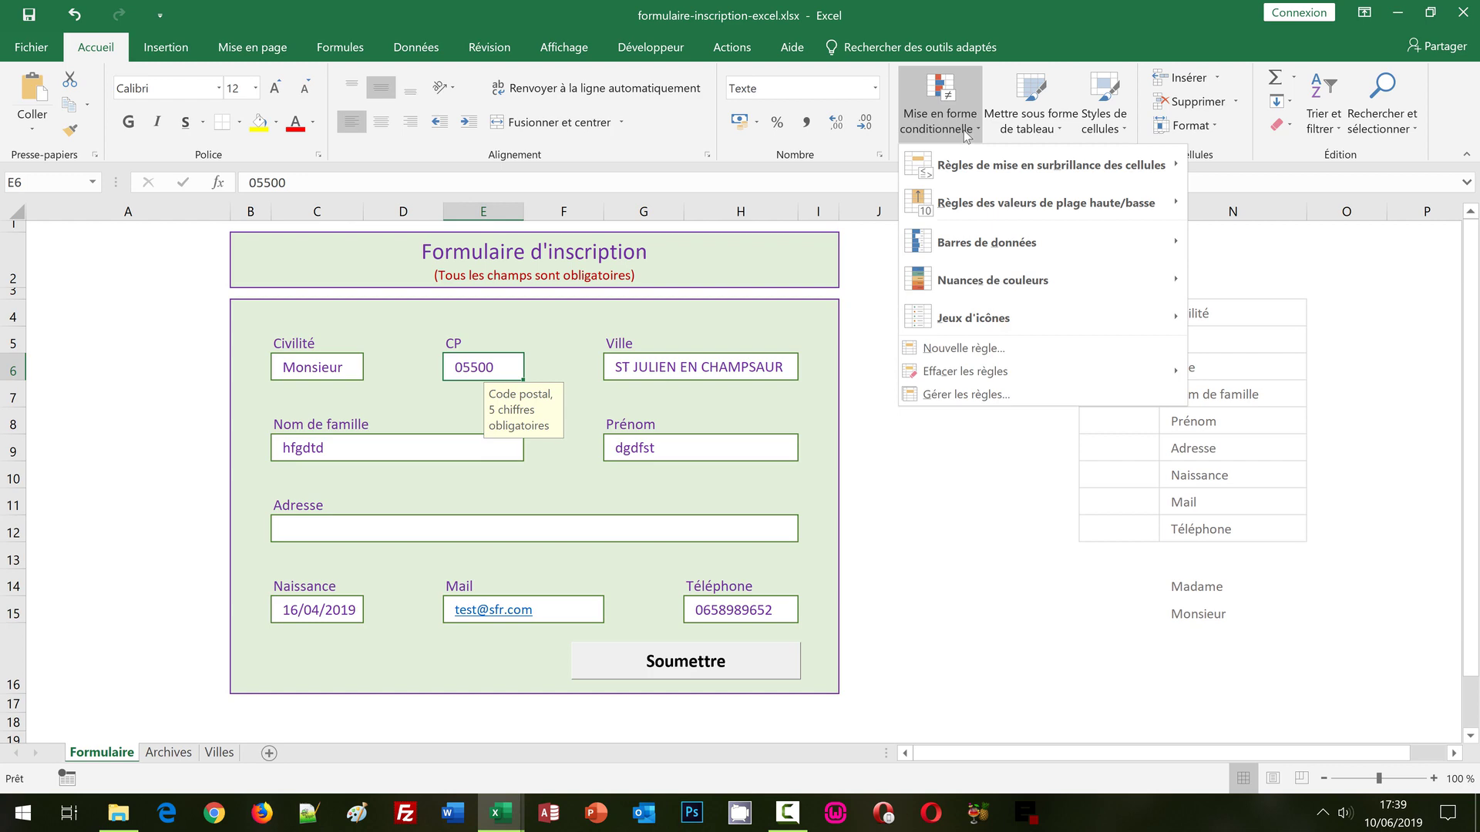
left_click(950, 350)
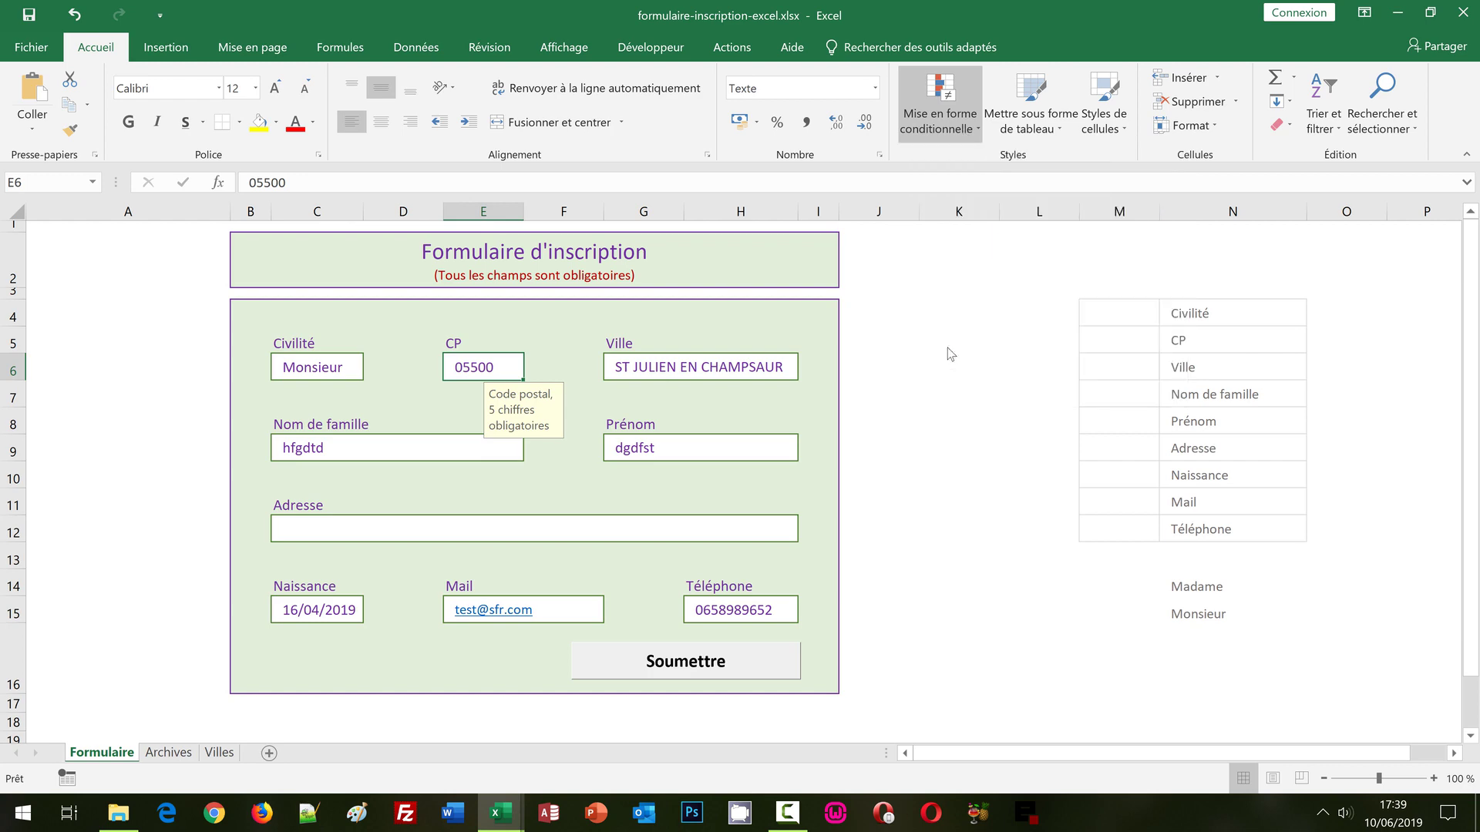
left_click(538, 227)
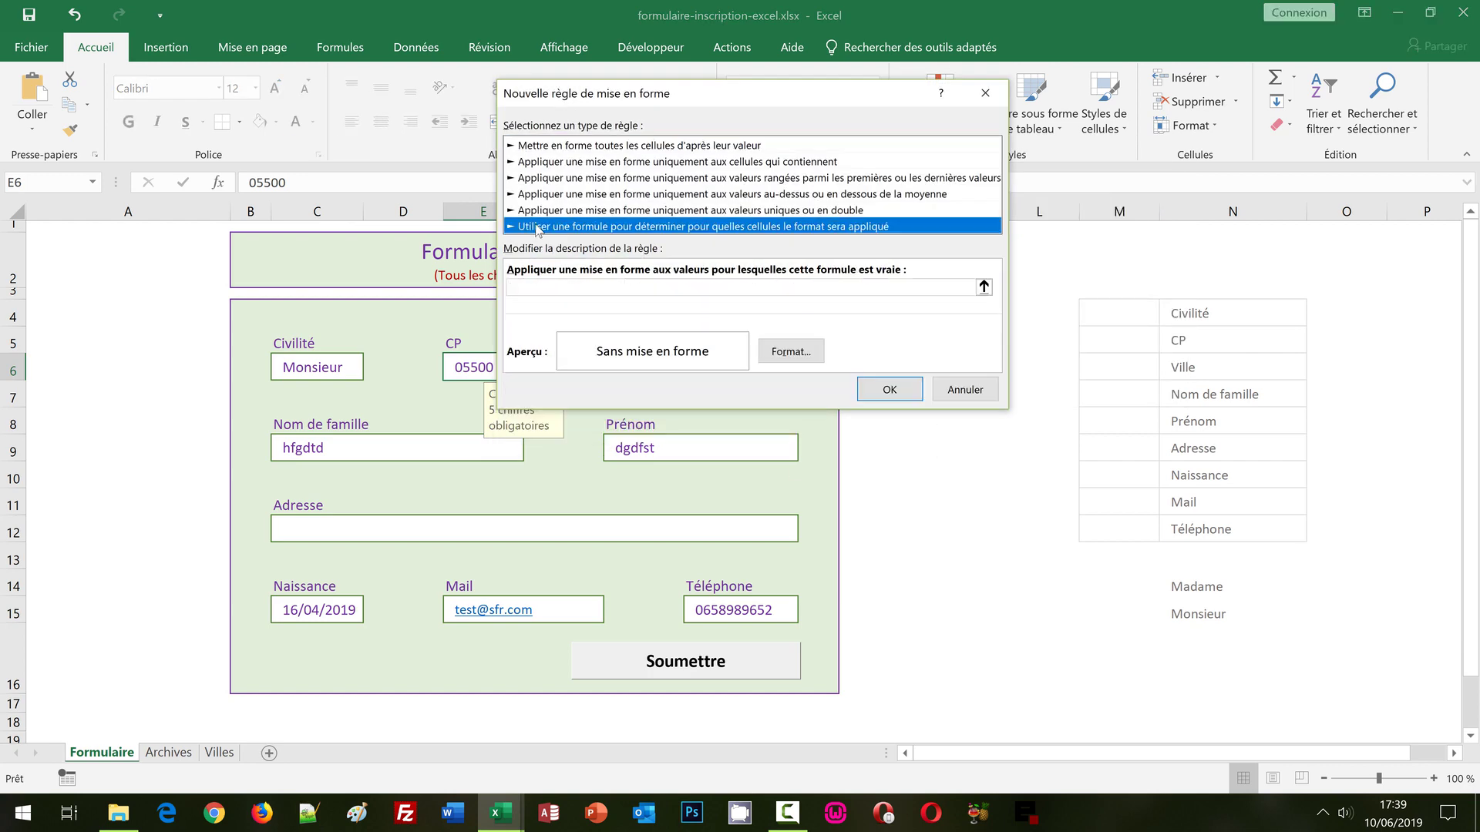
left_click(543, 286)
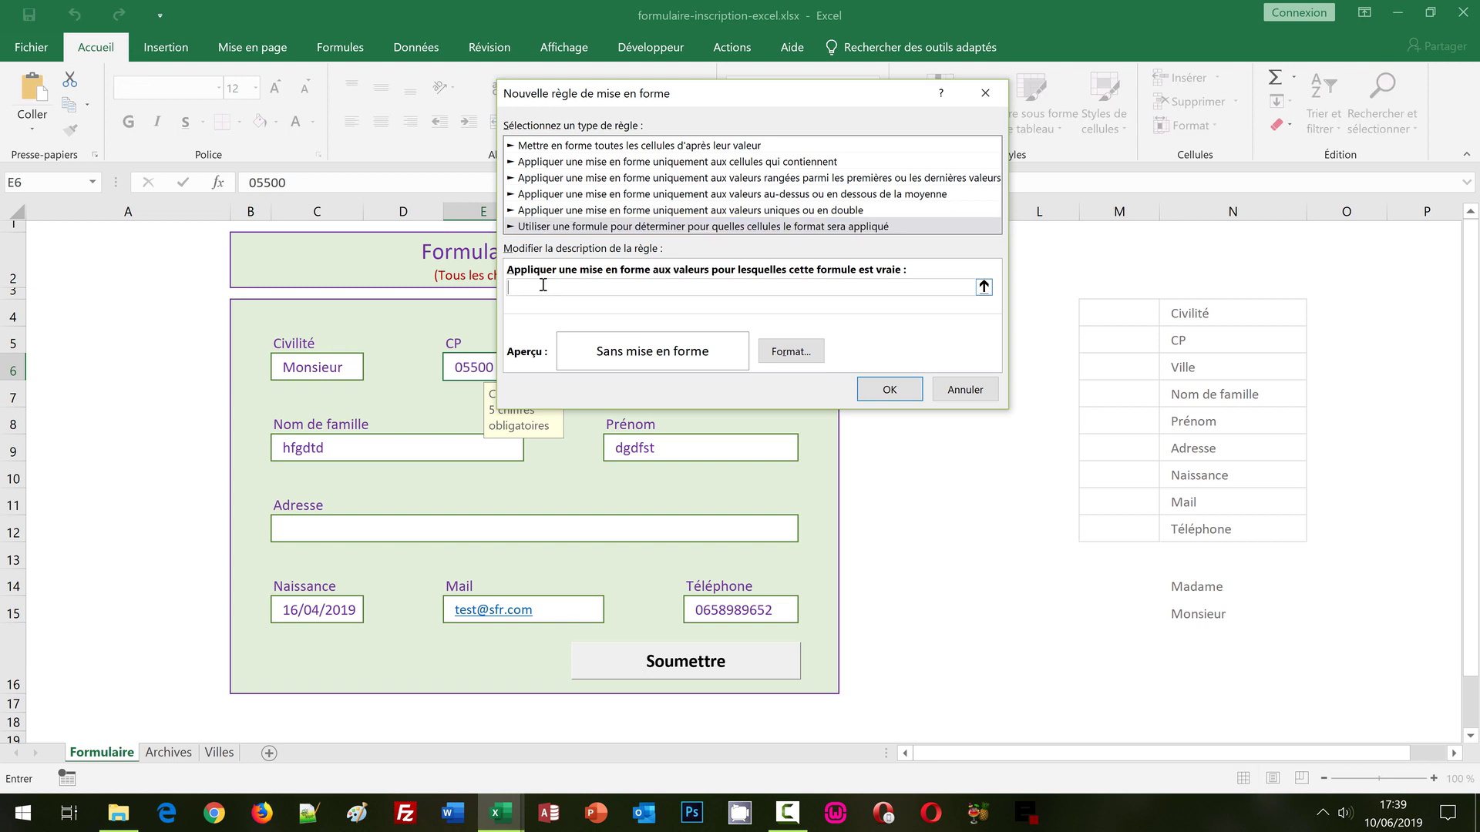
type("=")
left_click_drag(705, 98, 866, 185)
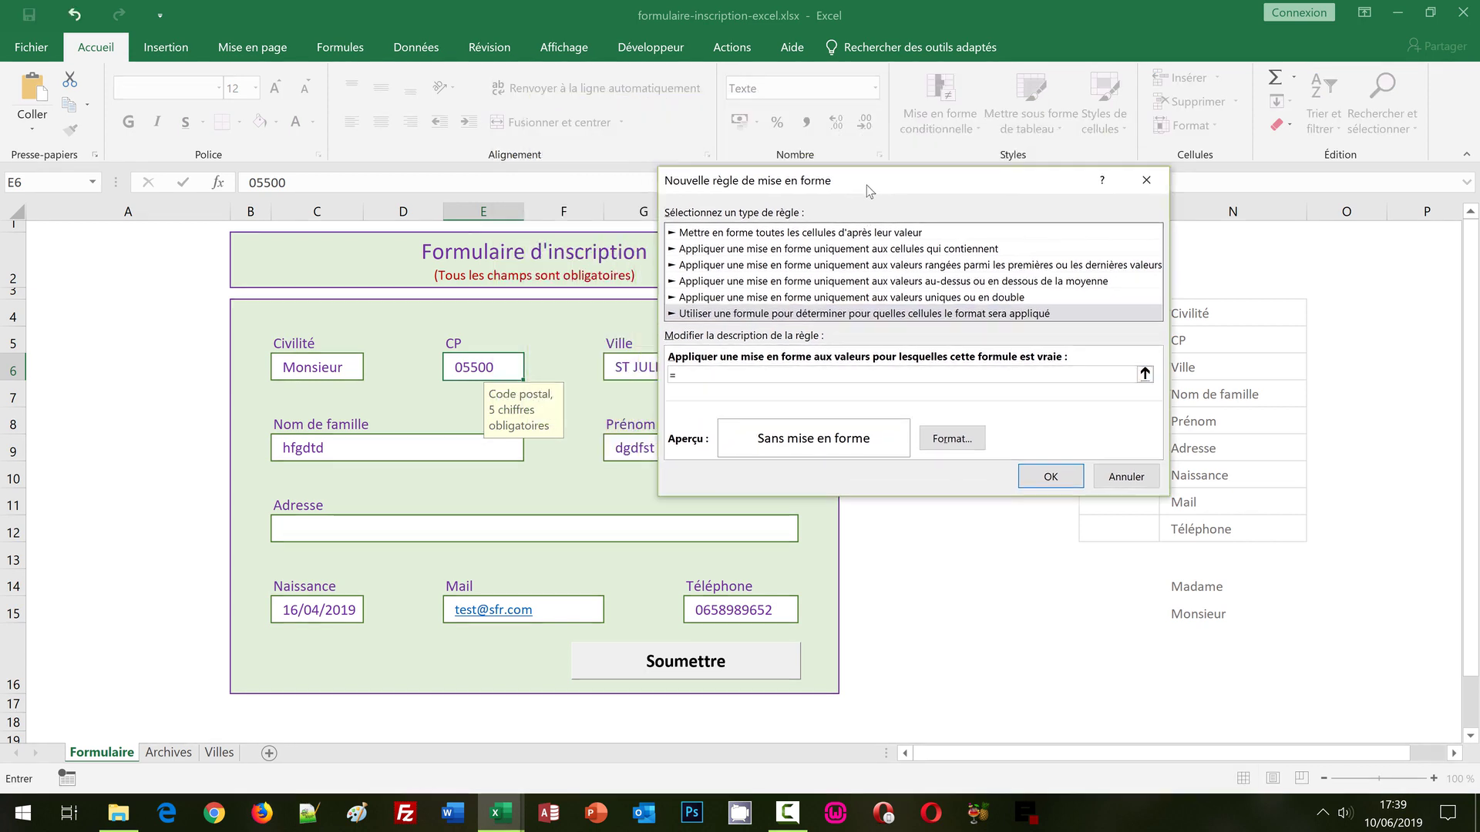
left_click(480, 367)
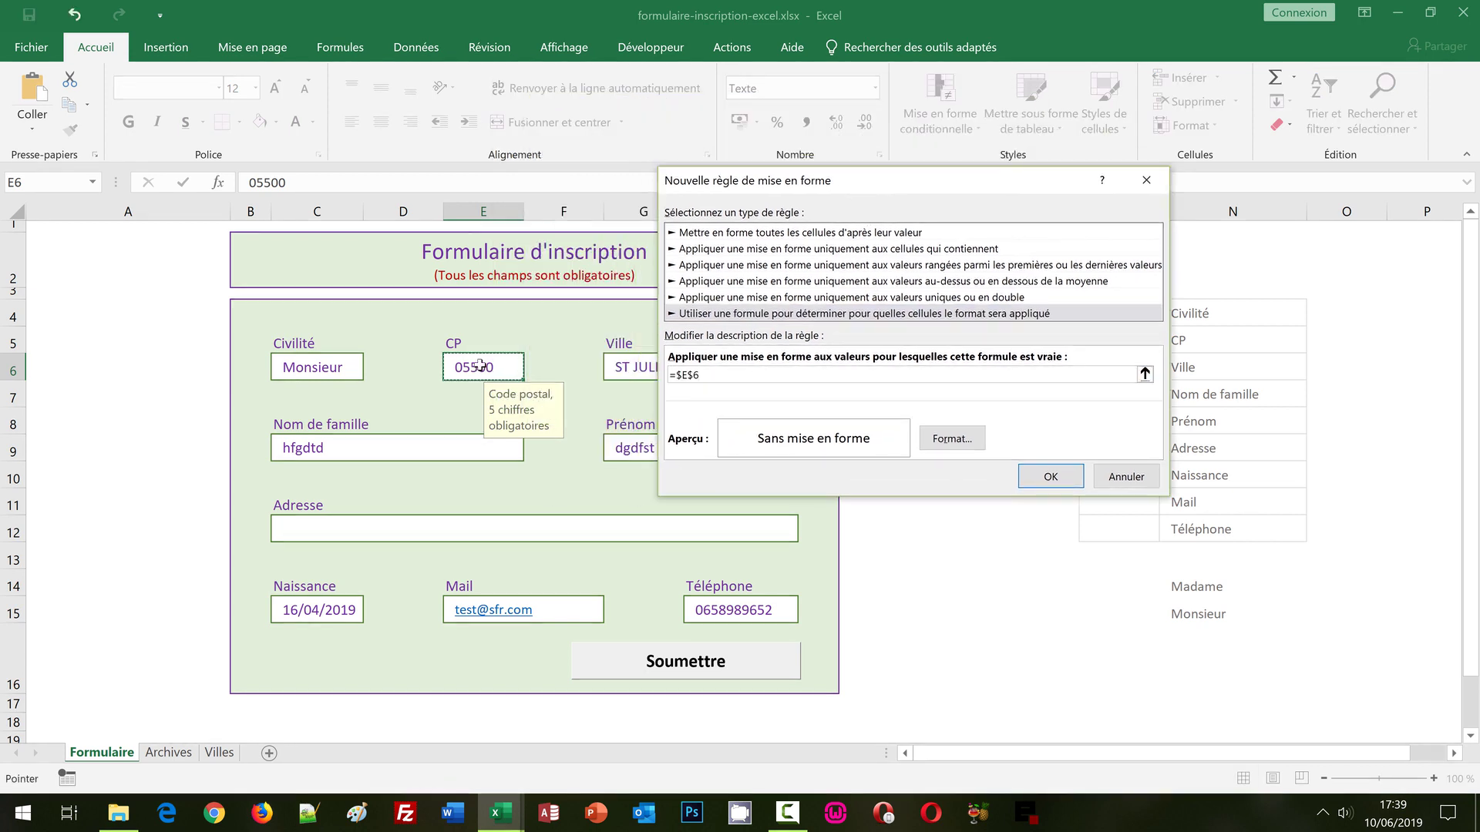
type("=")
left_click(952, 438)
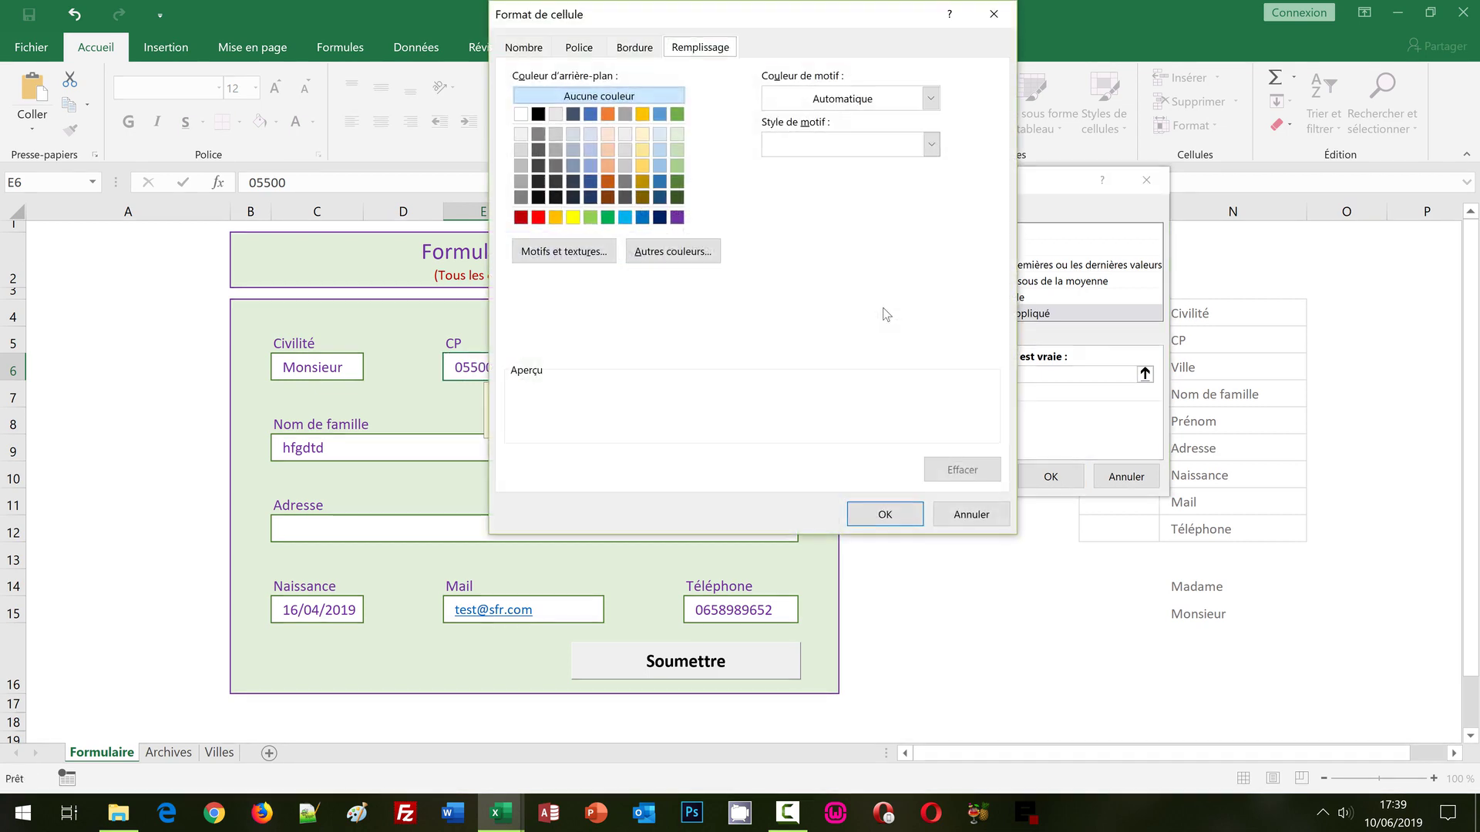
left_click(607, 133)
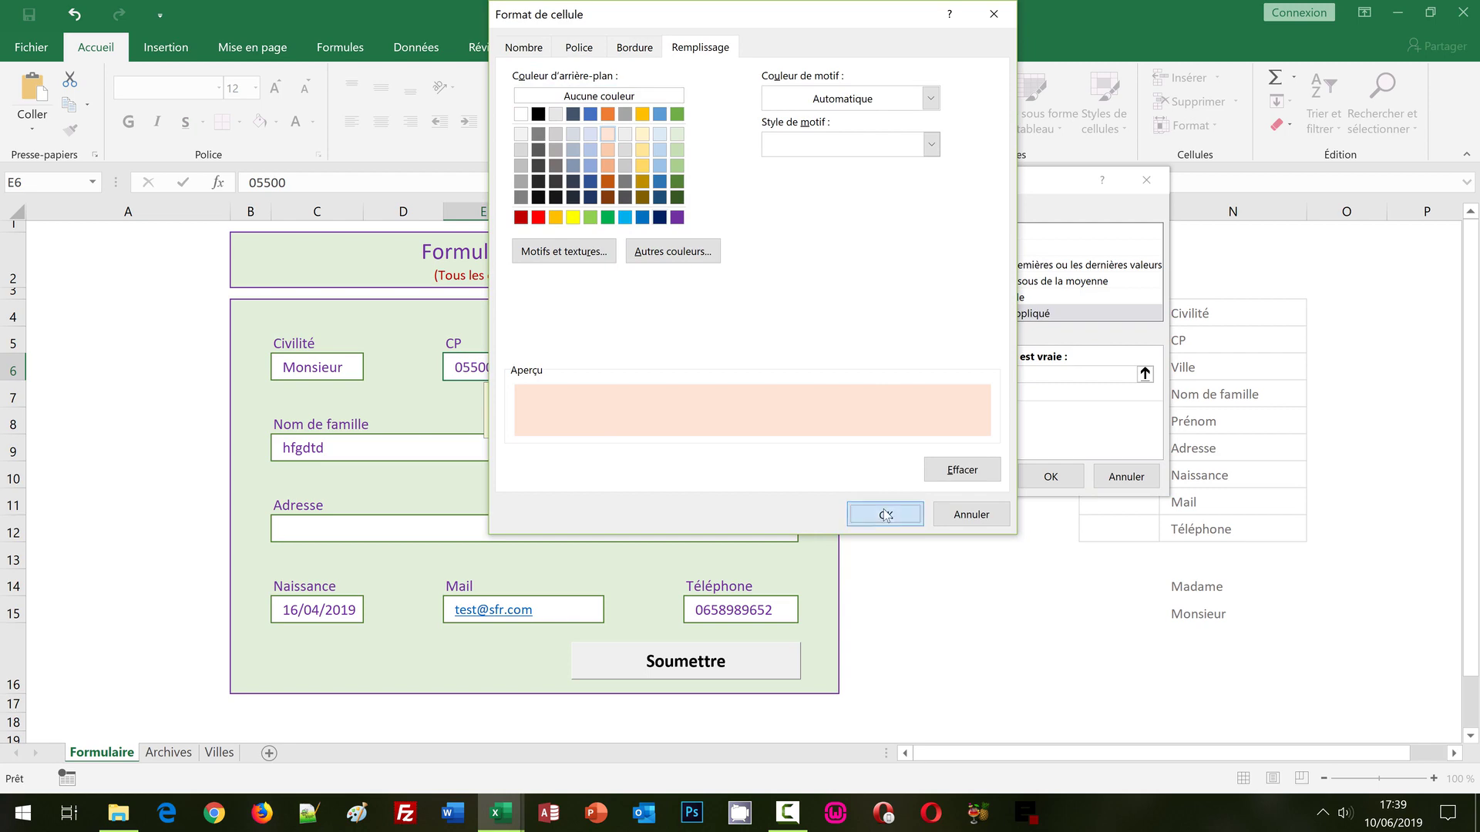
left_click(886, 515)
left_click(1048, 476)
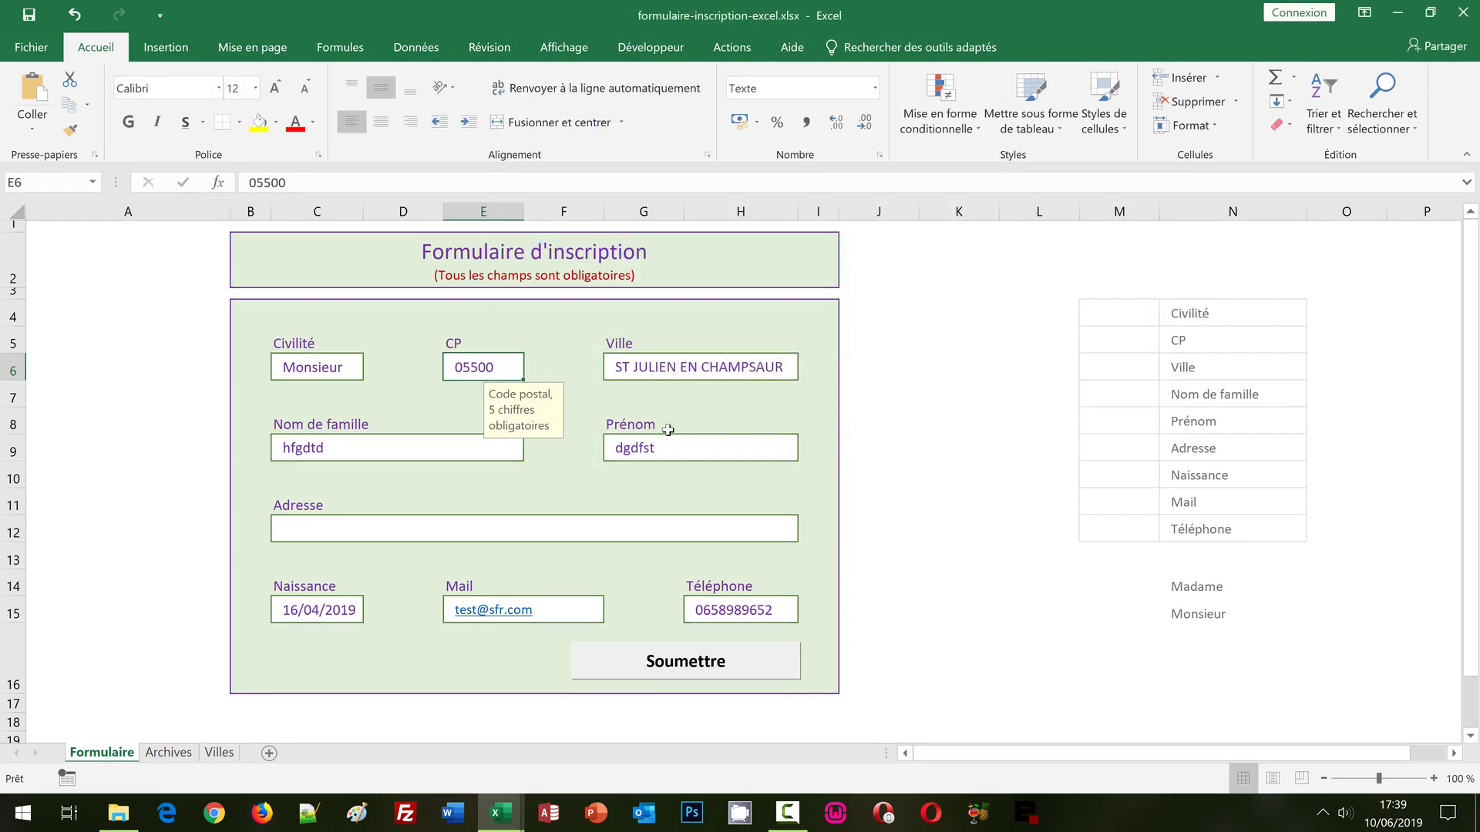
Add a =$G$6="" light peach fill rule to Ville cell G6 and delete the city.
left_click(728, 368)
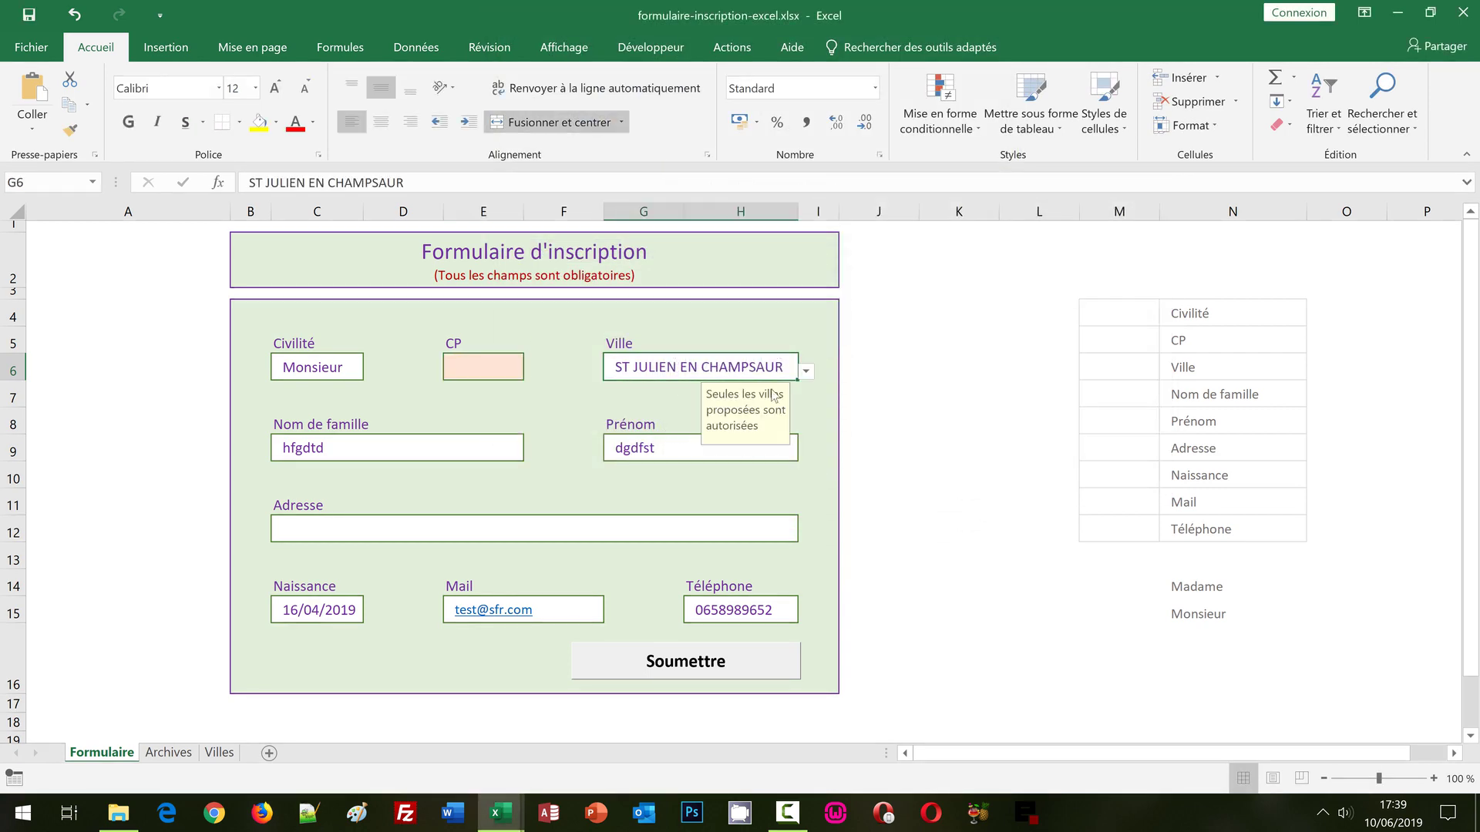
left_click(946, 119)
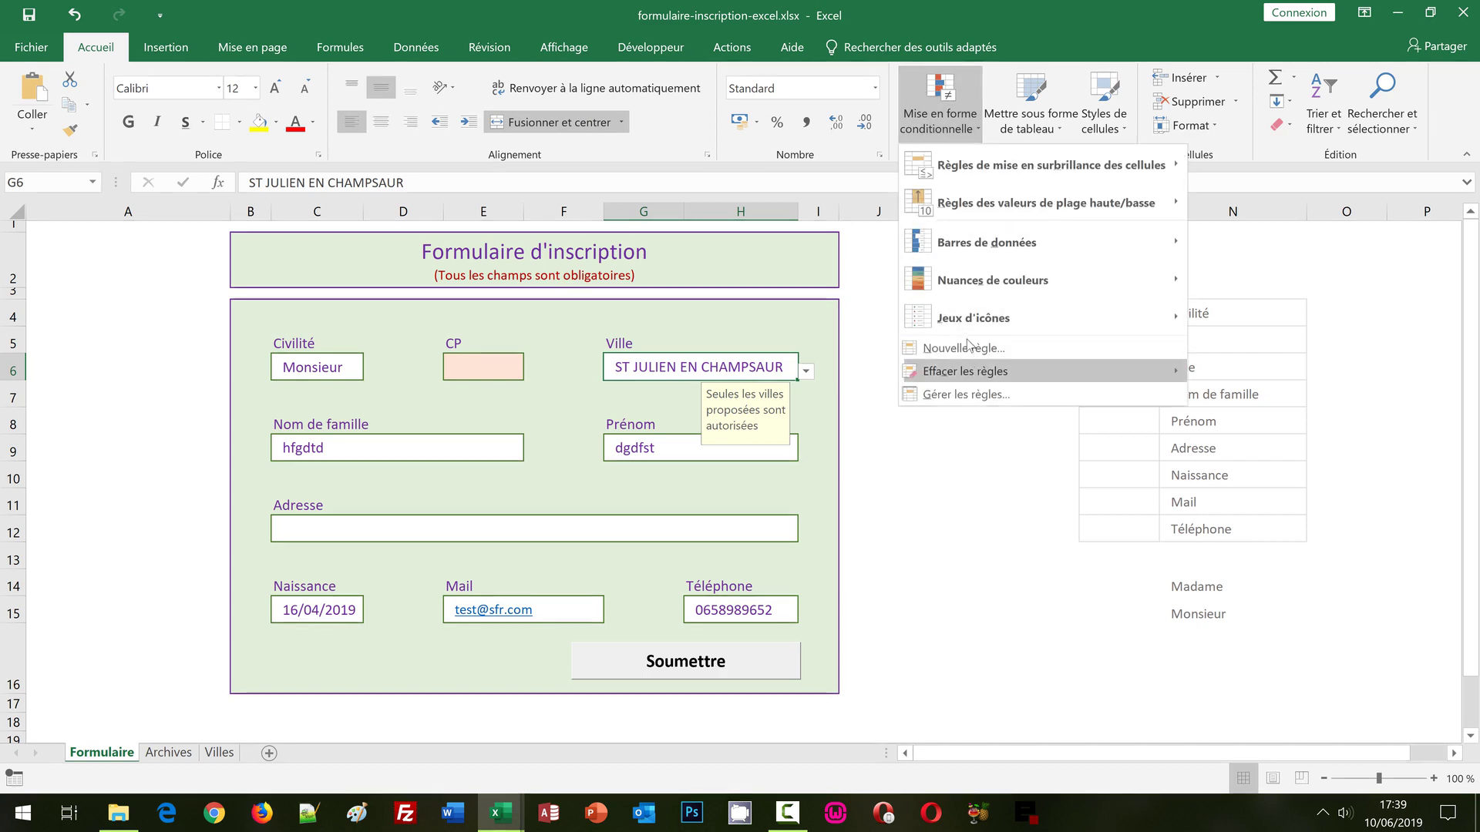
left_click(967, 348)
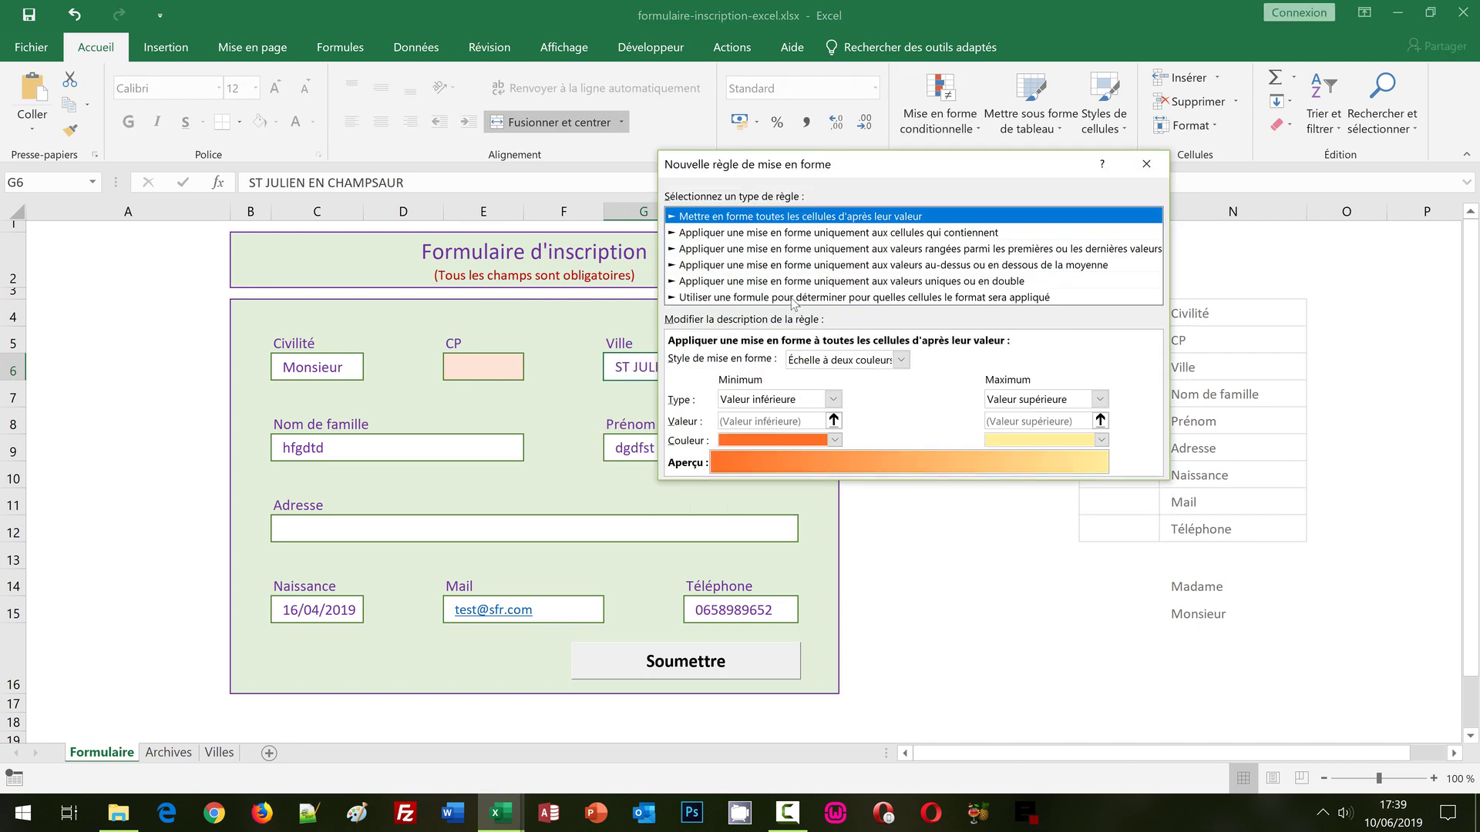
left_click(793, 298)
left_click(765, 359)
type("=")
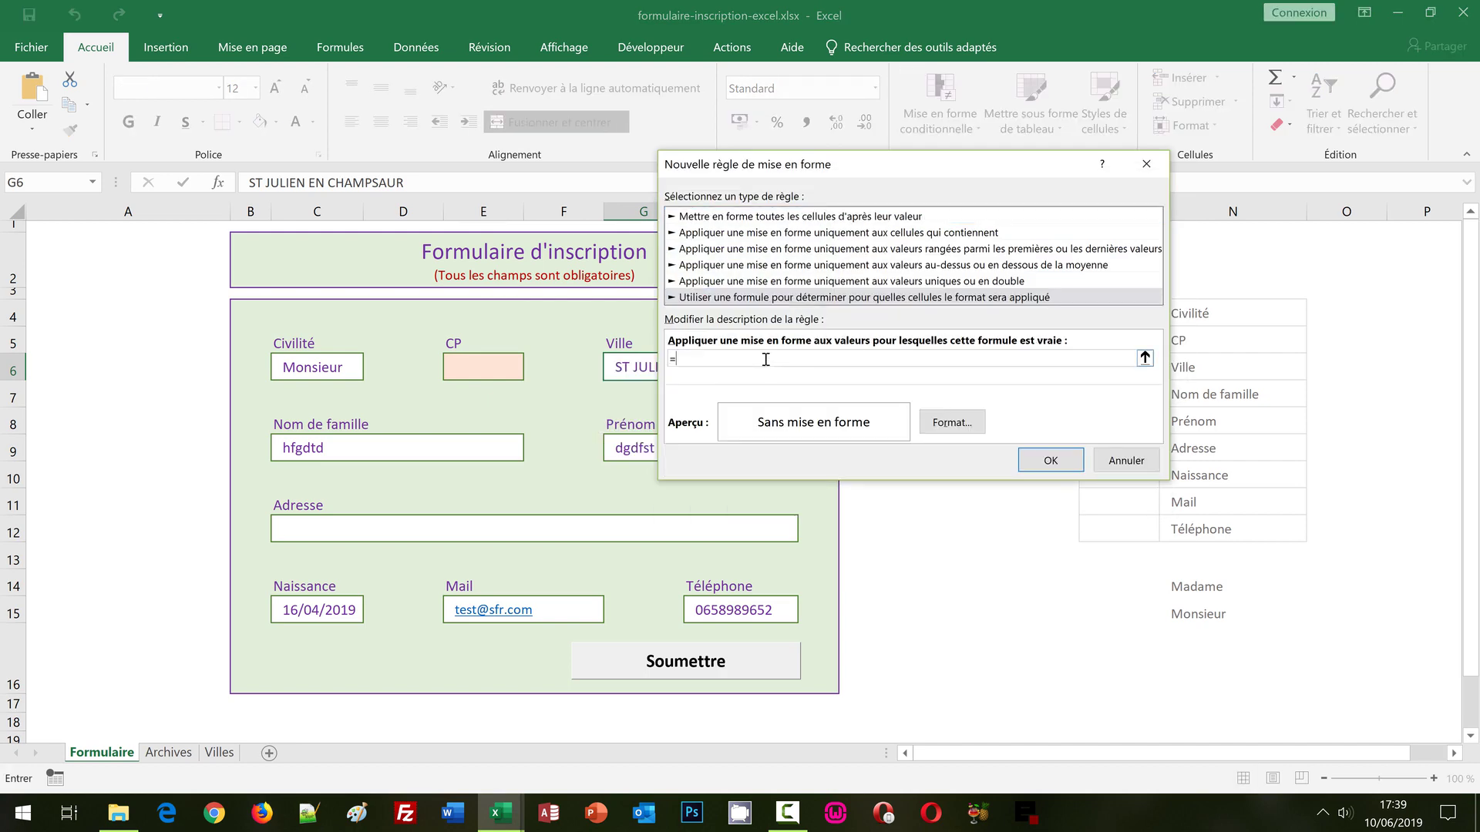
left_click(621, 366)
left_click(952, 432)
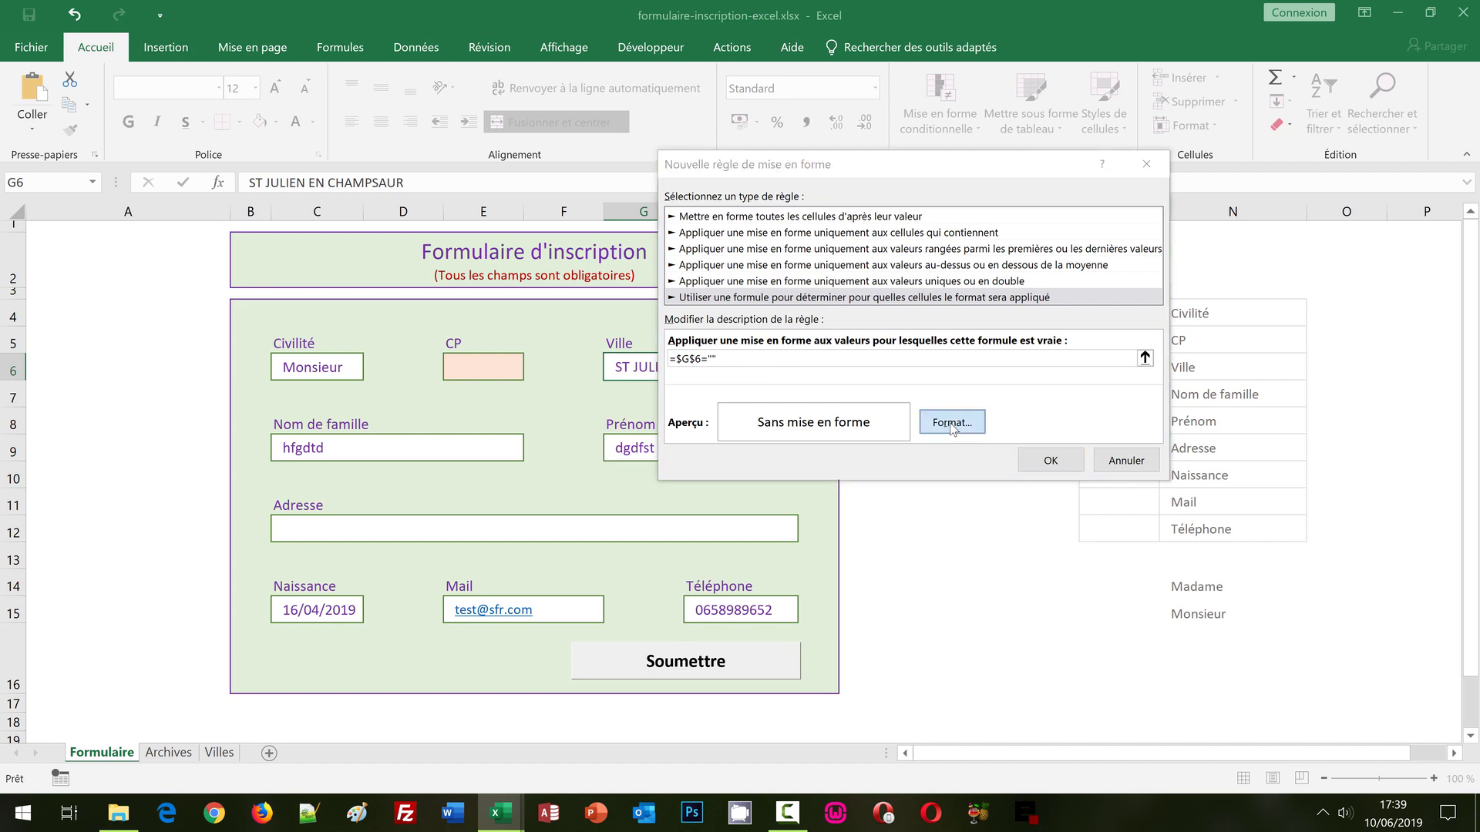
left_click(772, 163)
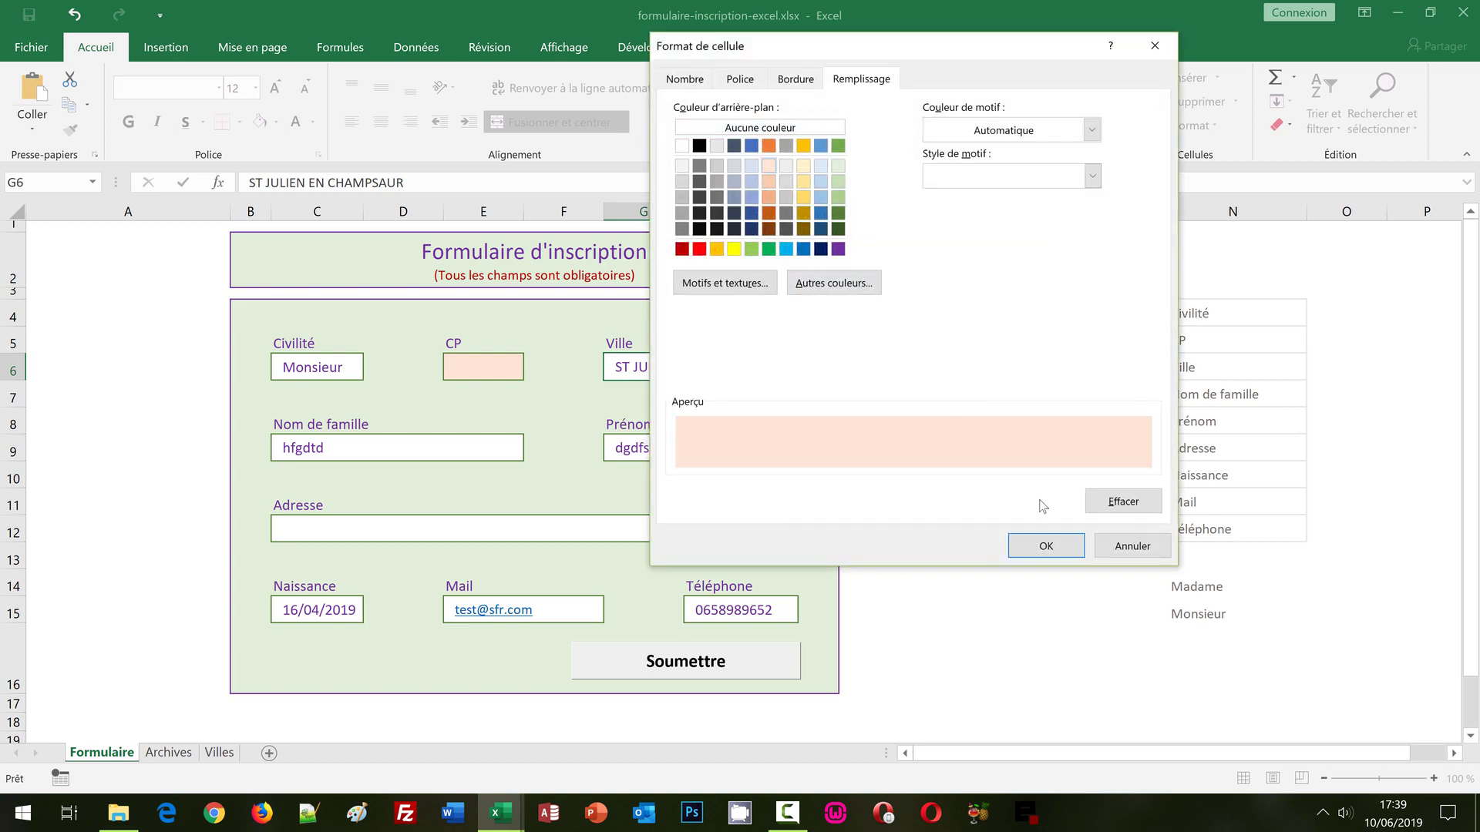
left_click(1045, 545)
left_click(1037, 469)
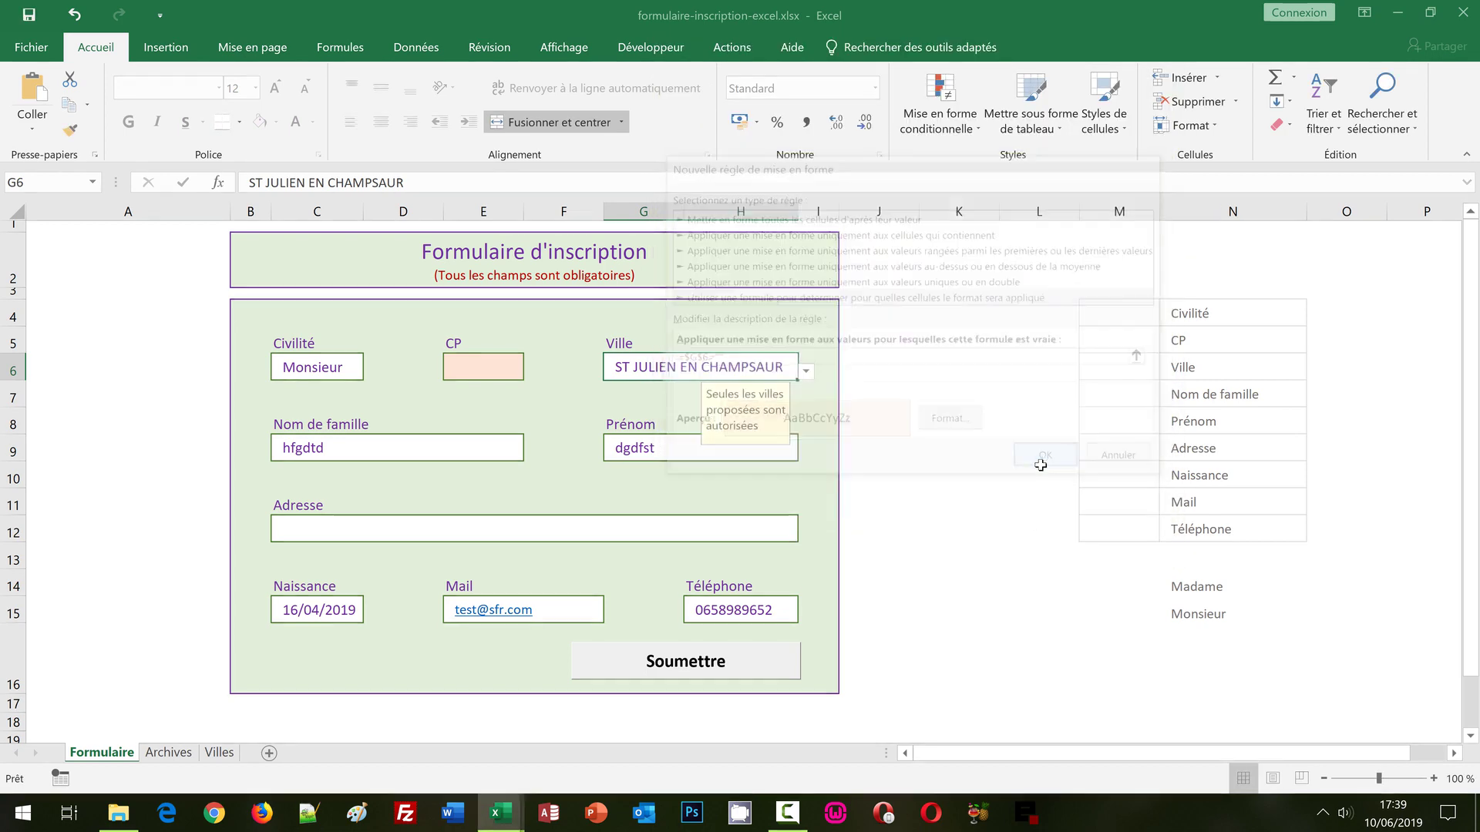
key("Delete")
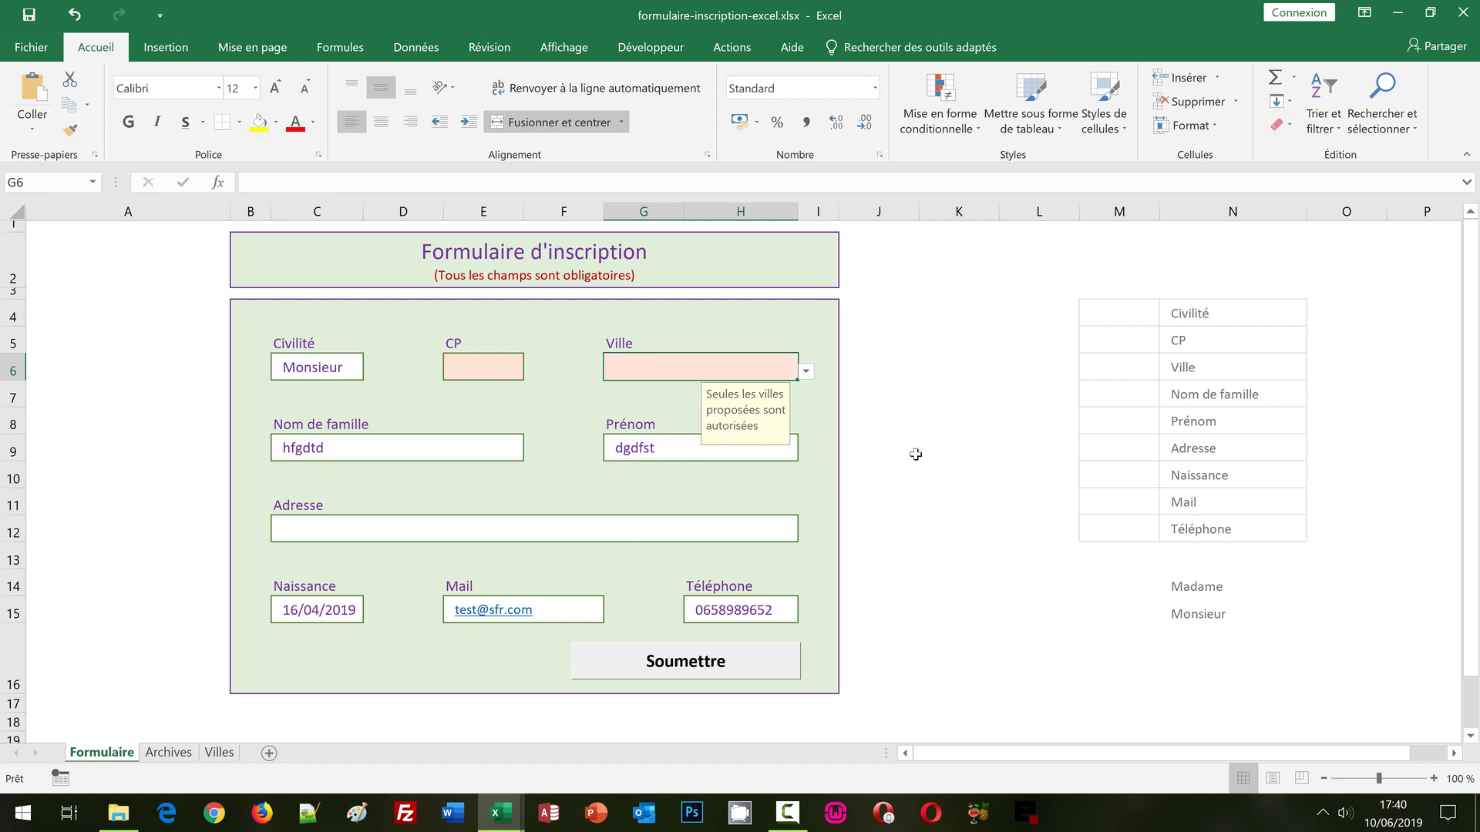
left_click(440, 452)
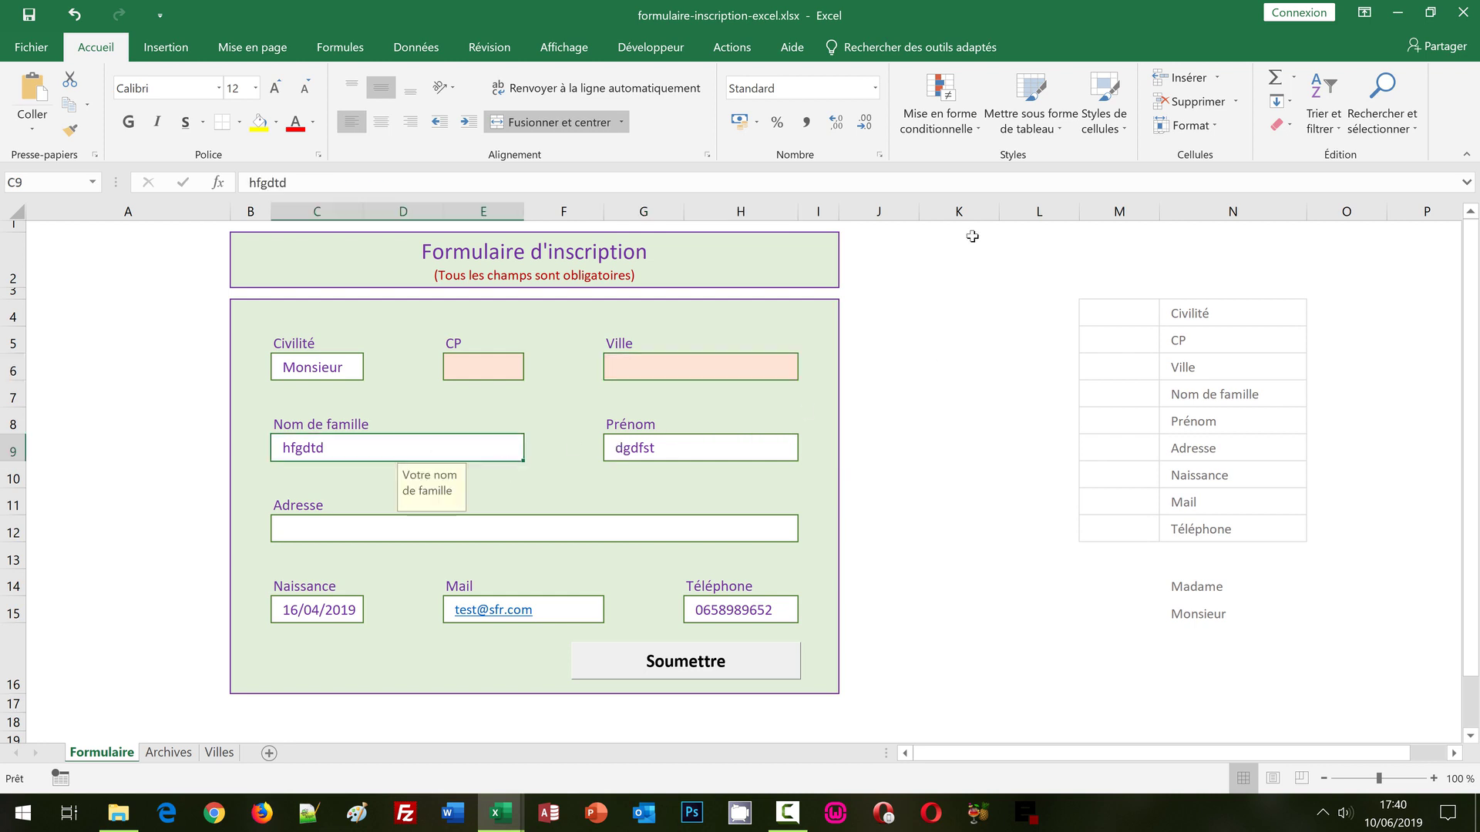
Give the Nom de famille cell C9 a =$C$9="" rule with a light peach fill.
left_click(971, 139)
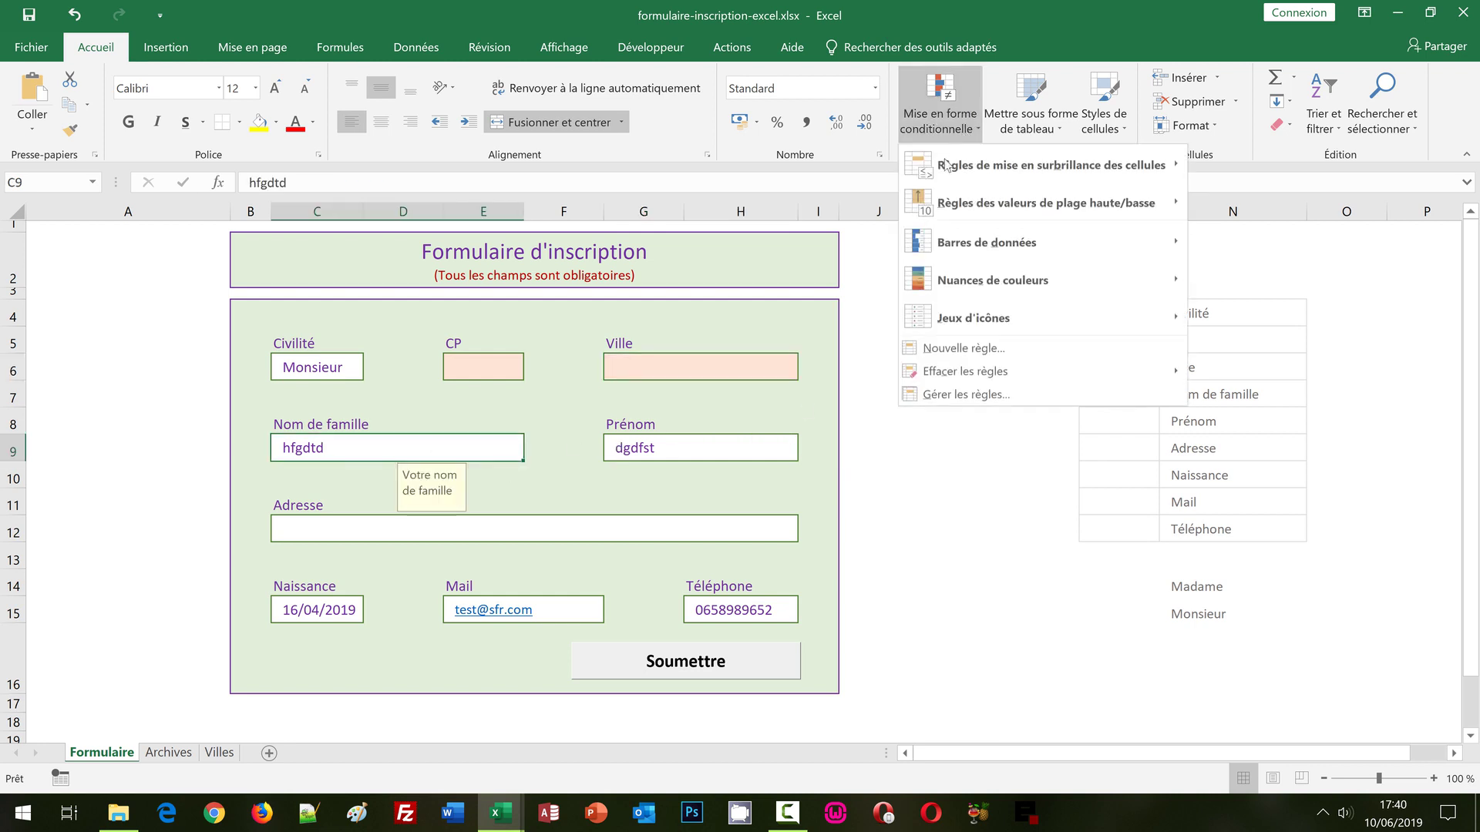
left_click(948, 351)
left_click(775, 281)
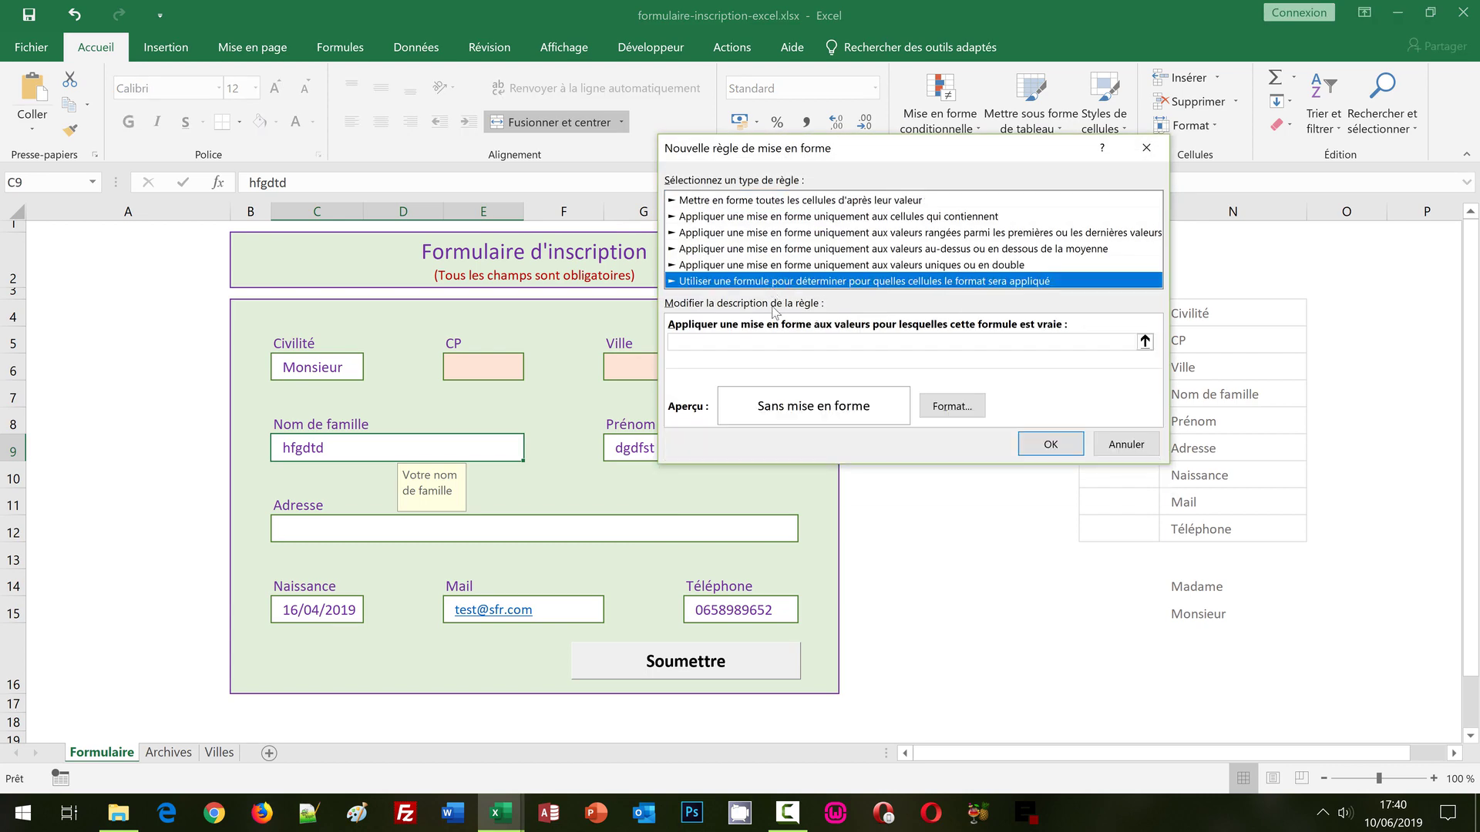
left_click(716, 340)
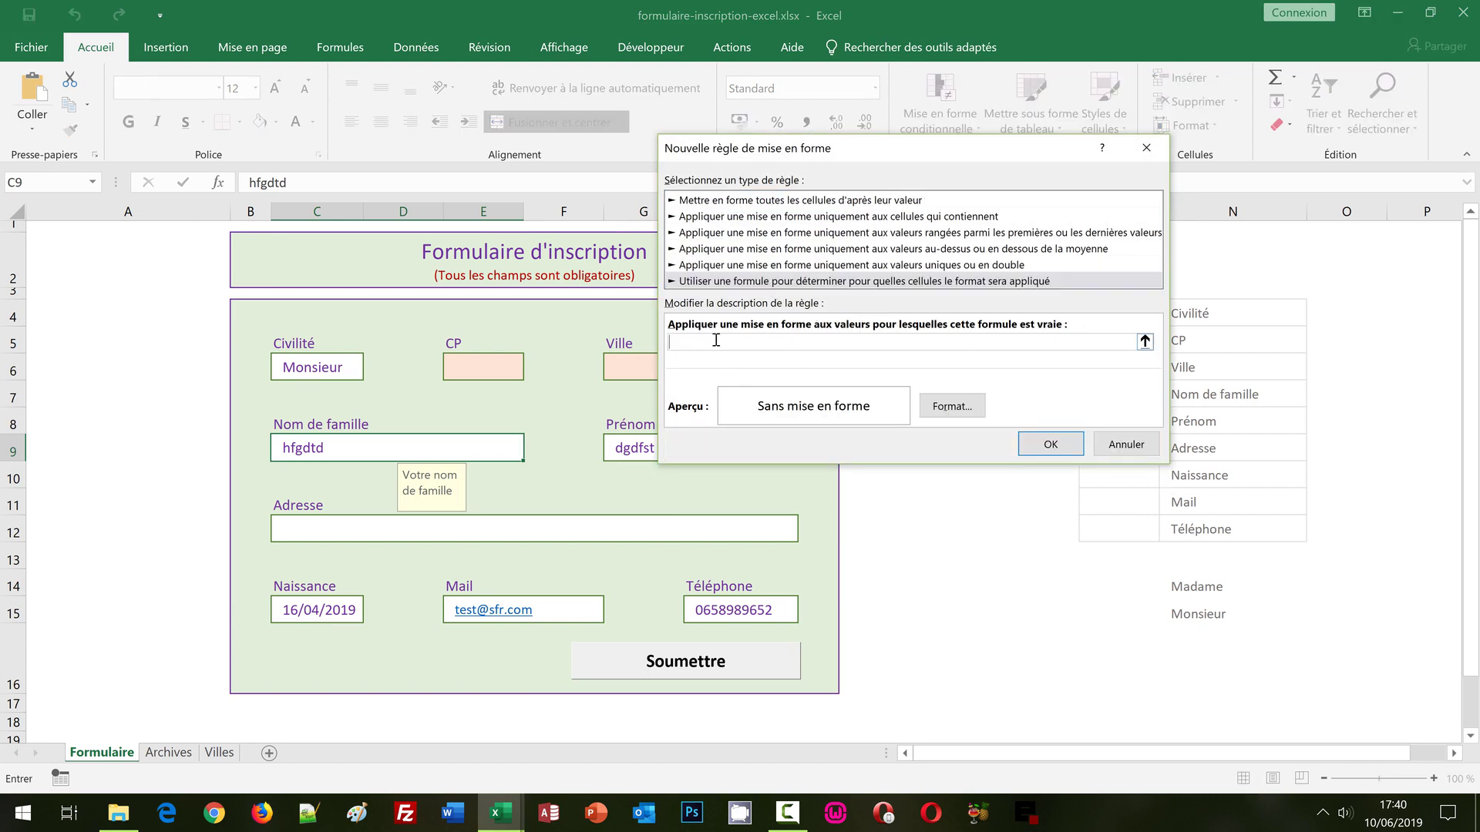
type("=")
left_click(430, 450)
type("=\"")
left_click(955, 416)
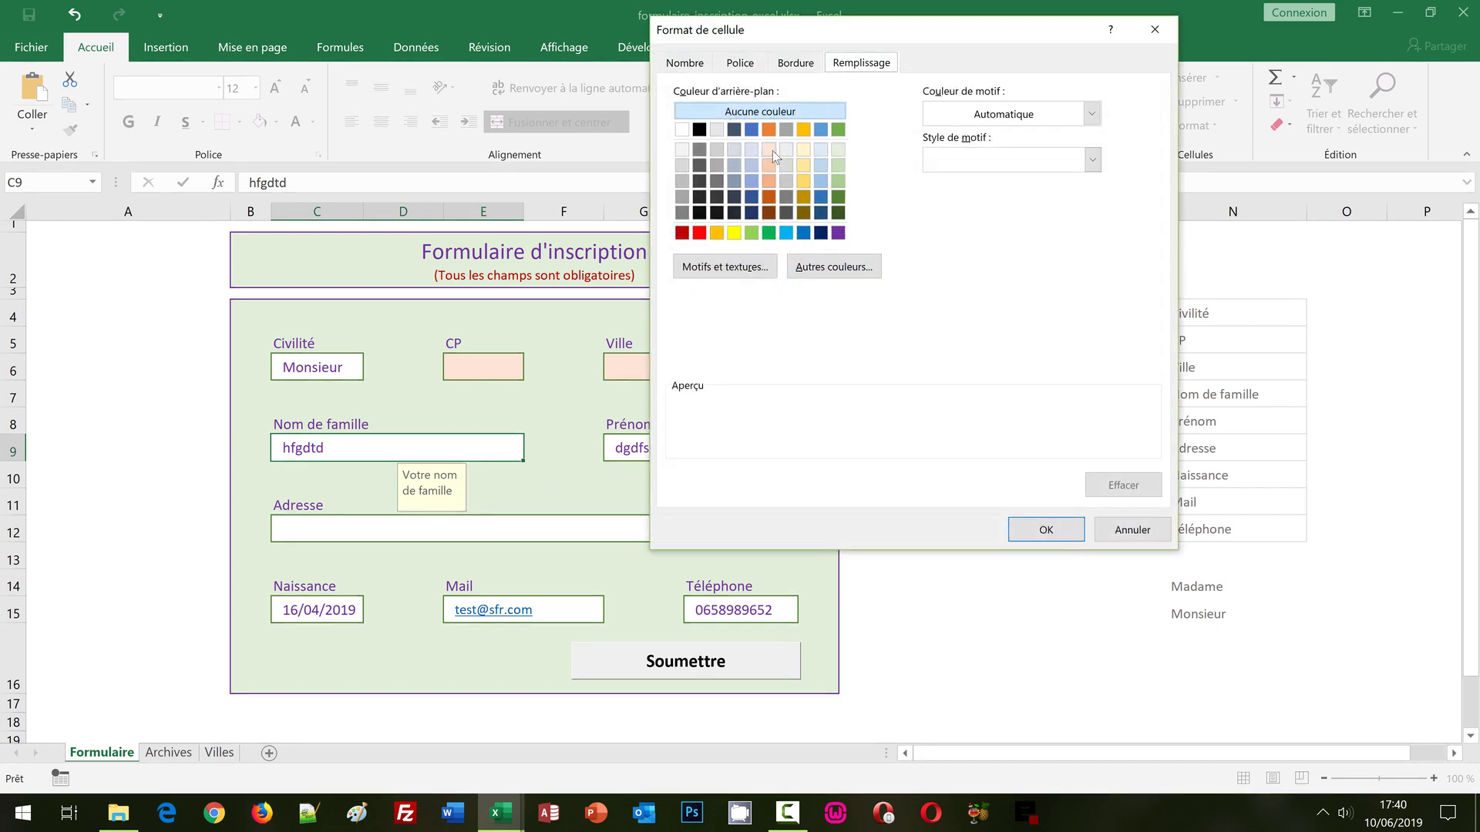
left_click(771, 150)
left_click(1046, 529)
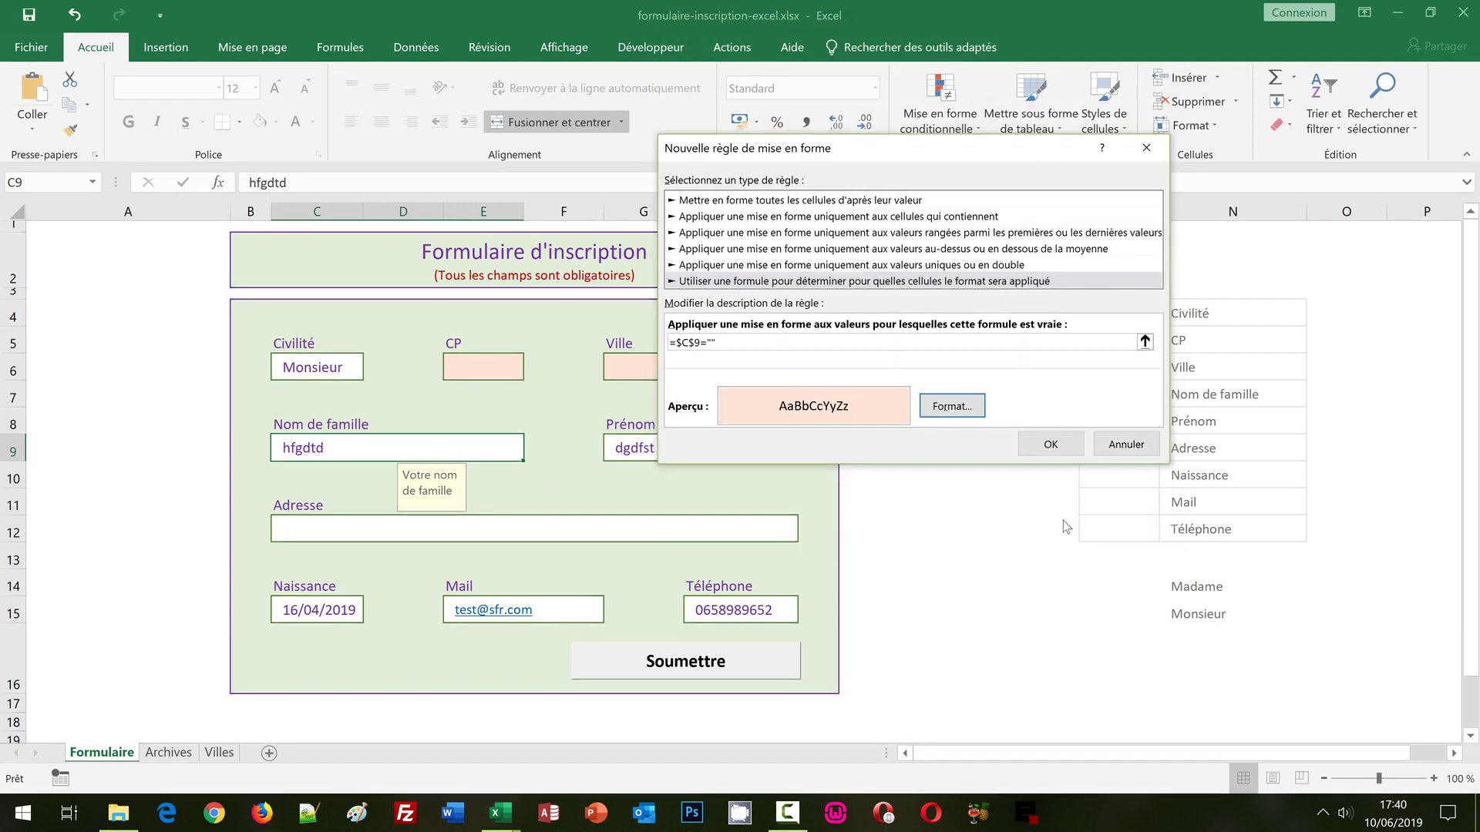
left_click(1065, 446)
Delete the surname, give Prénom G9 a =$G$9="" light peach rule, and clear it.
key("Delete")
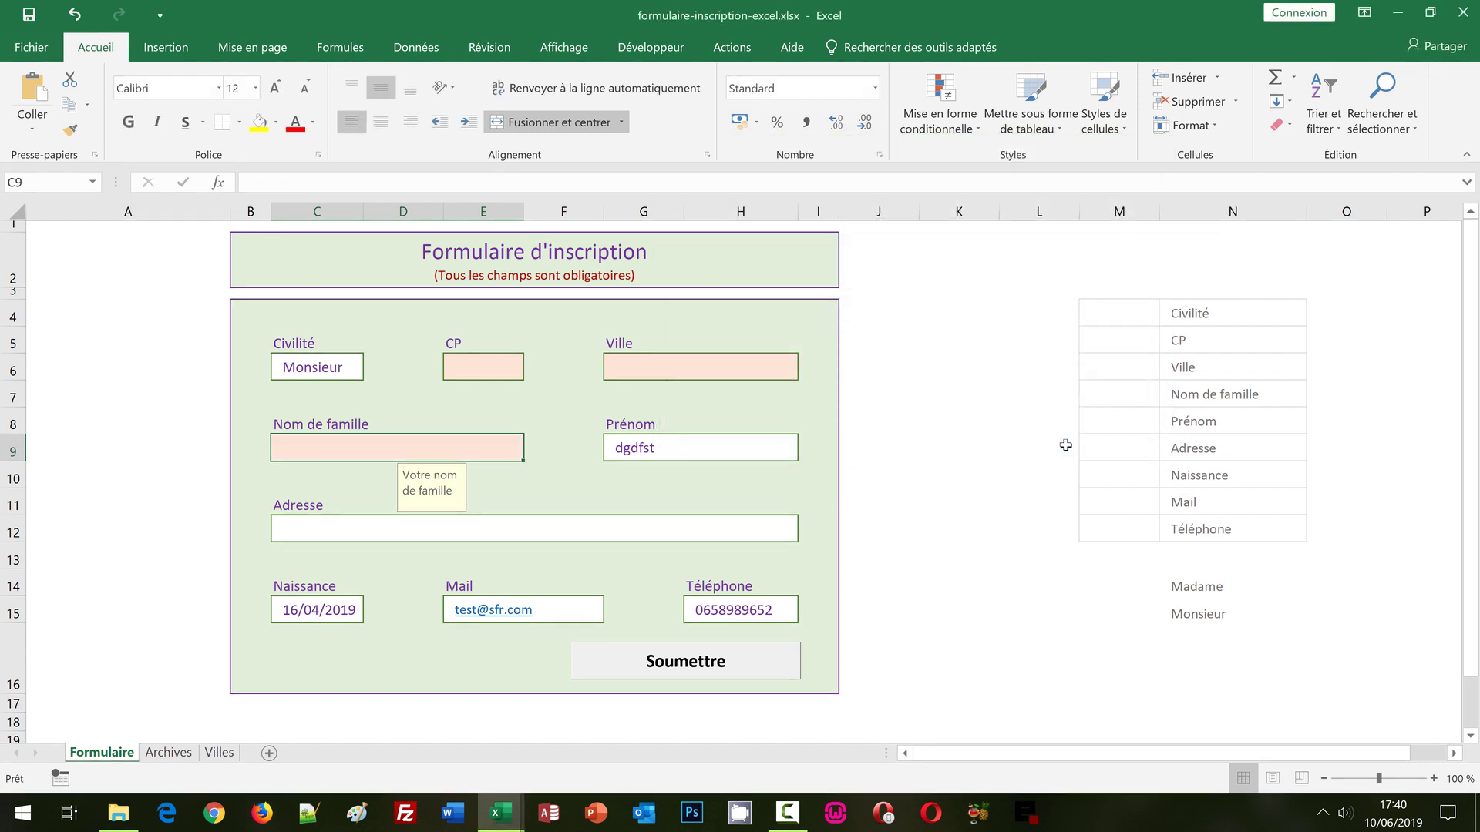
left_click(675, 457)
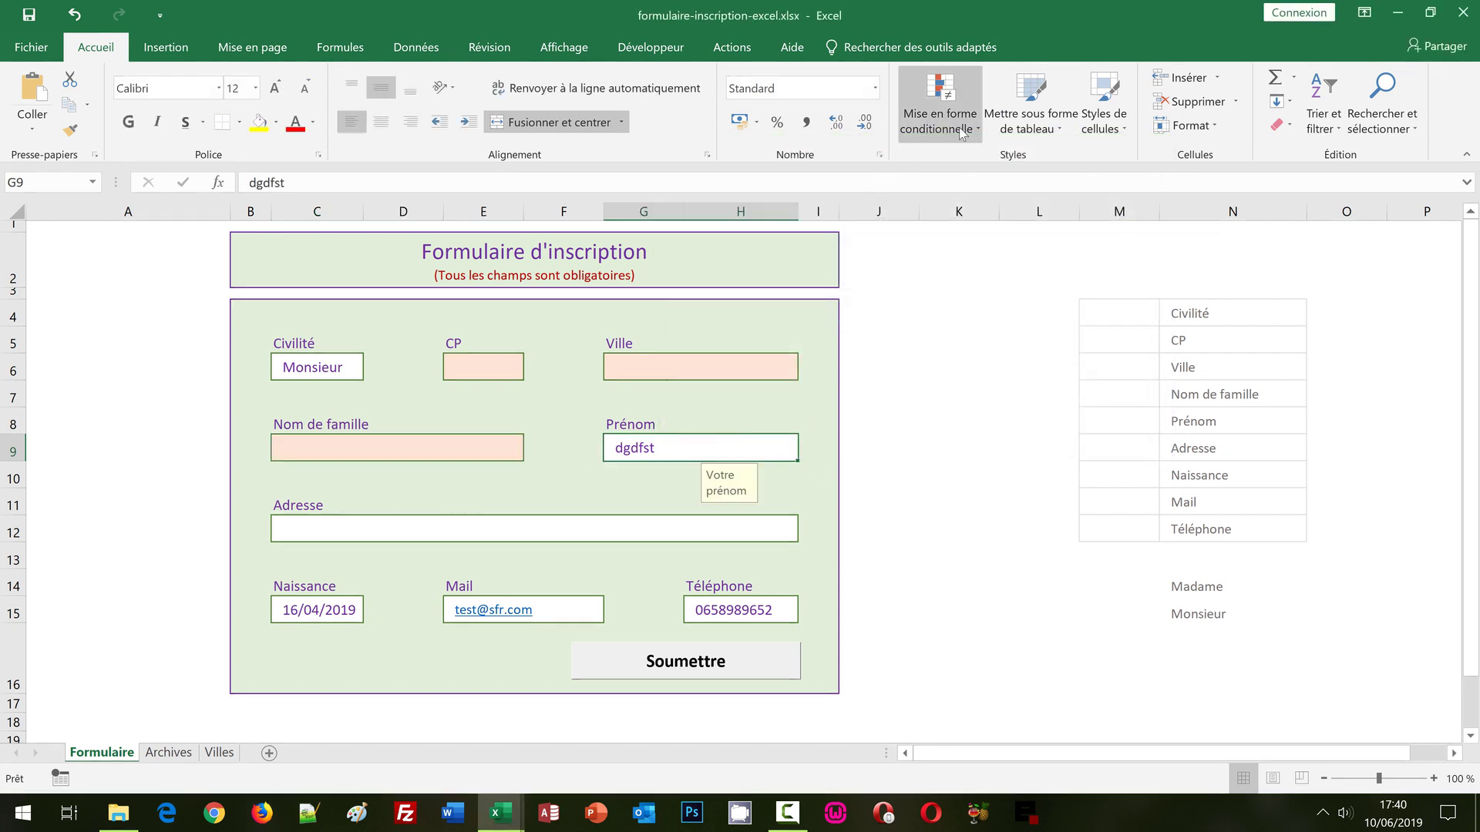
left_click(940, 104)
left_click(966, 350)
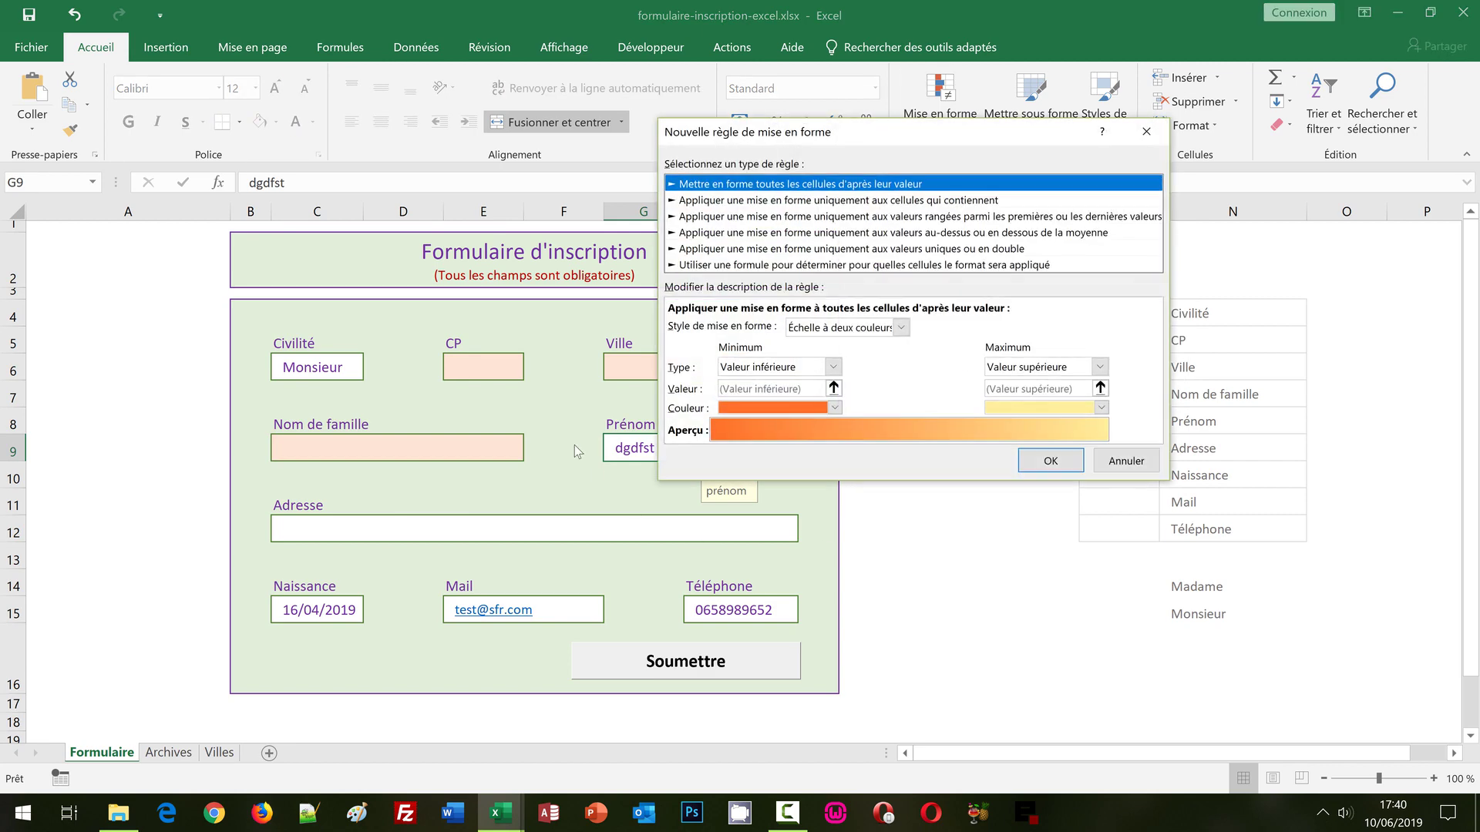
left_click(699, 265)
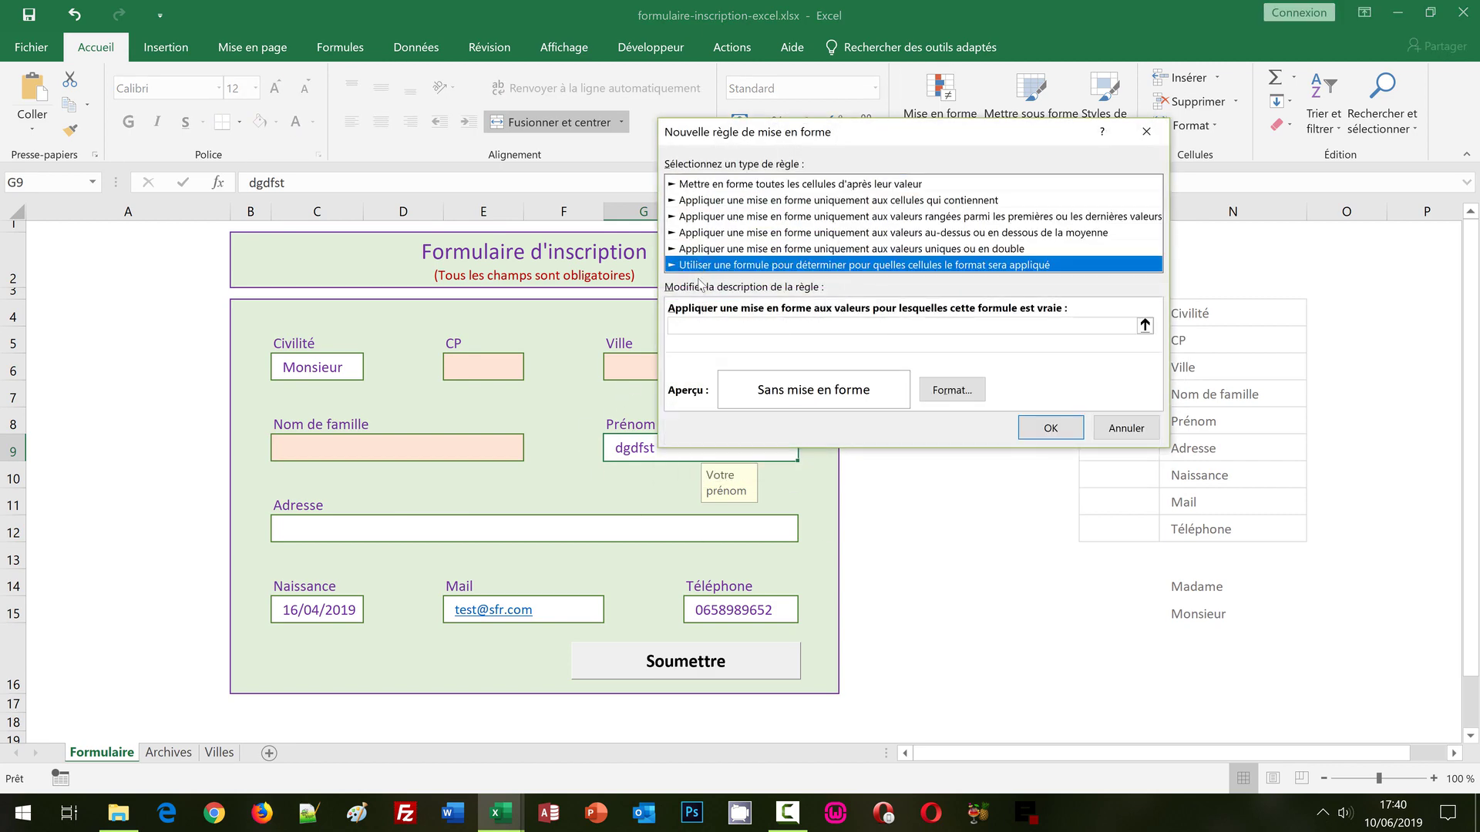
left_click(709, 321)
type("=")
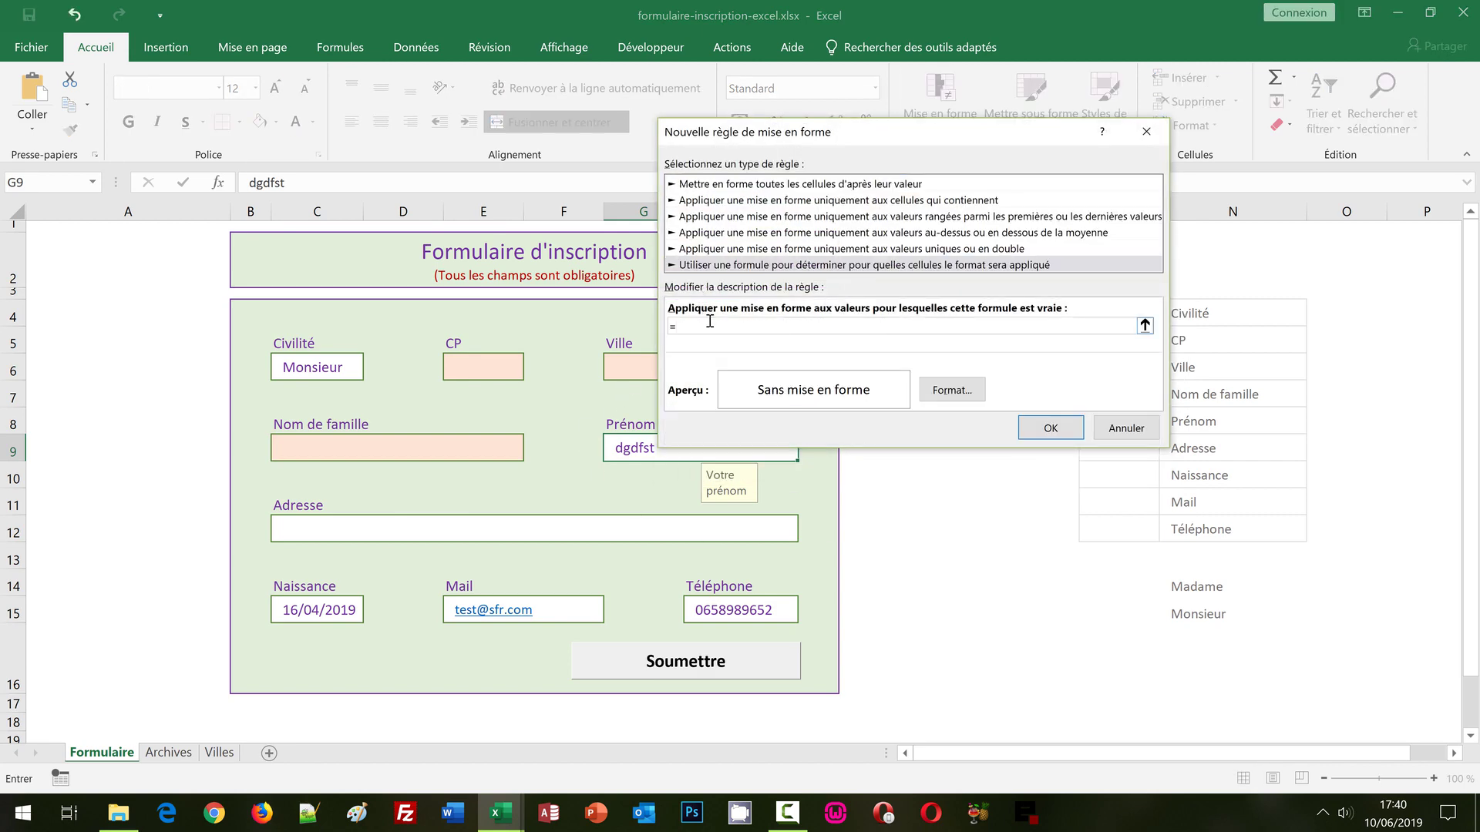
left_click(623, 448)
type("\"")
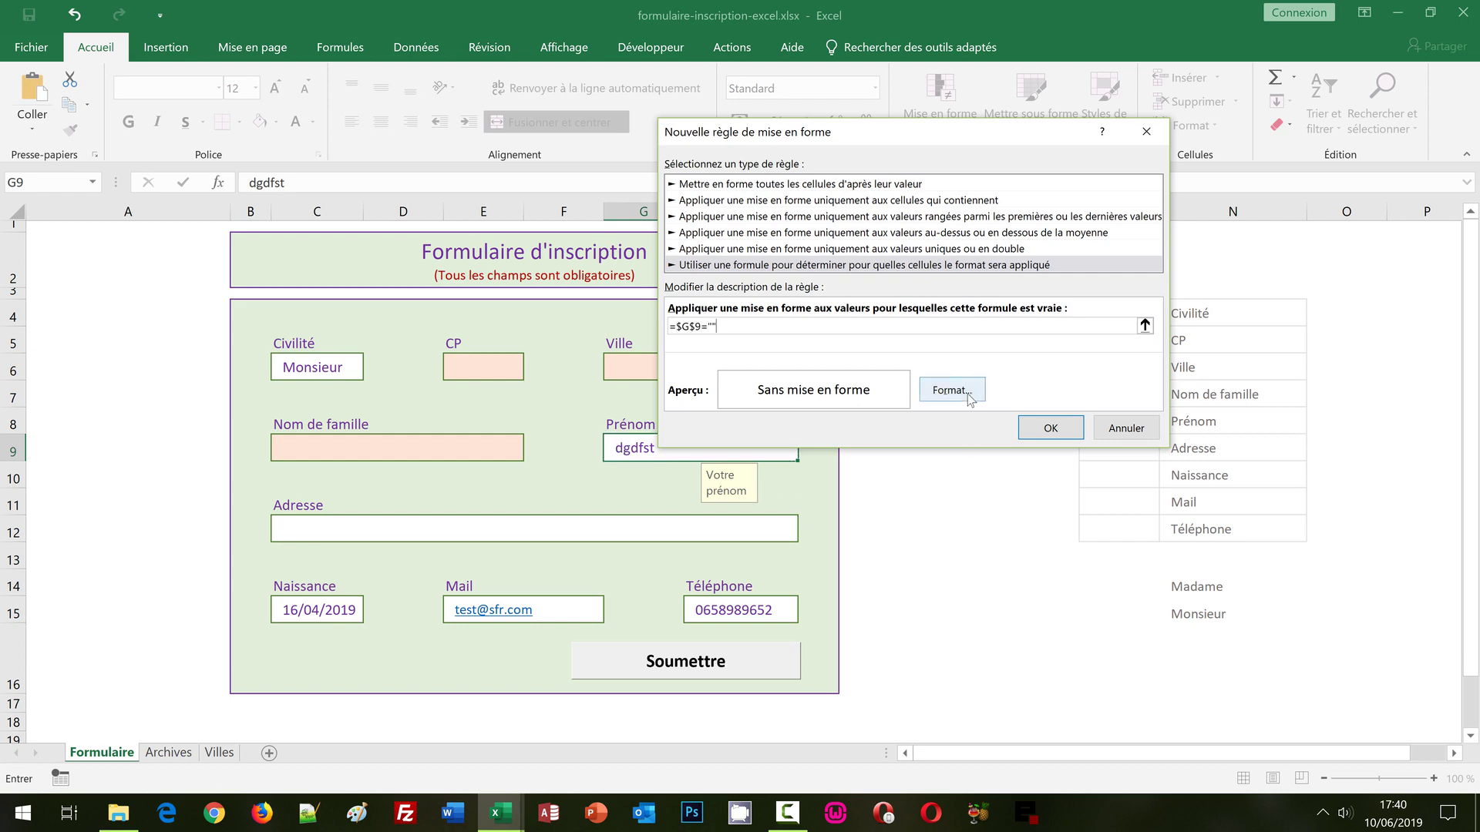
left_click(951, 390)
left_click(767, 136)
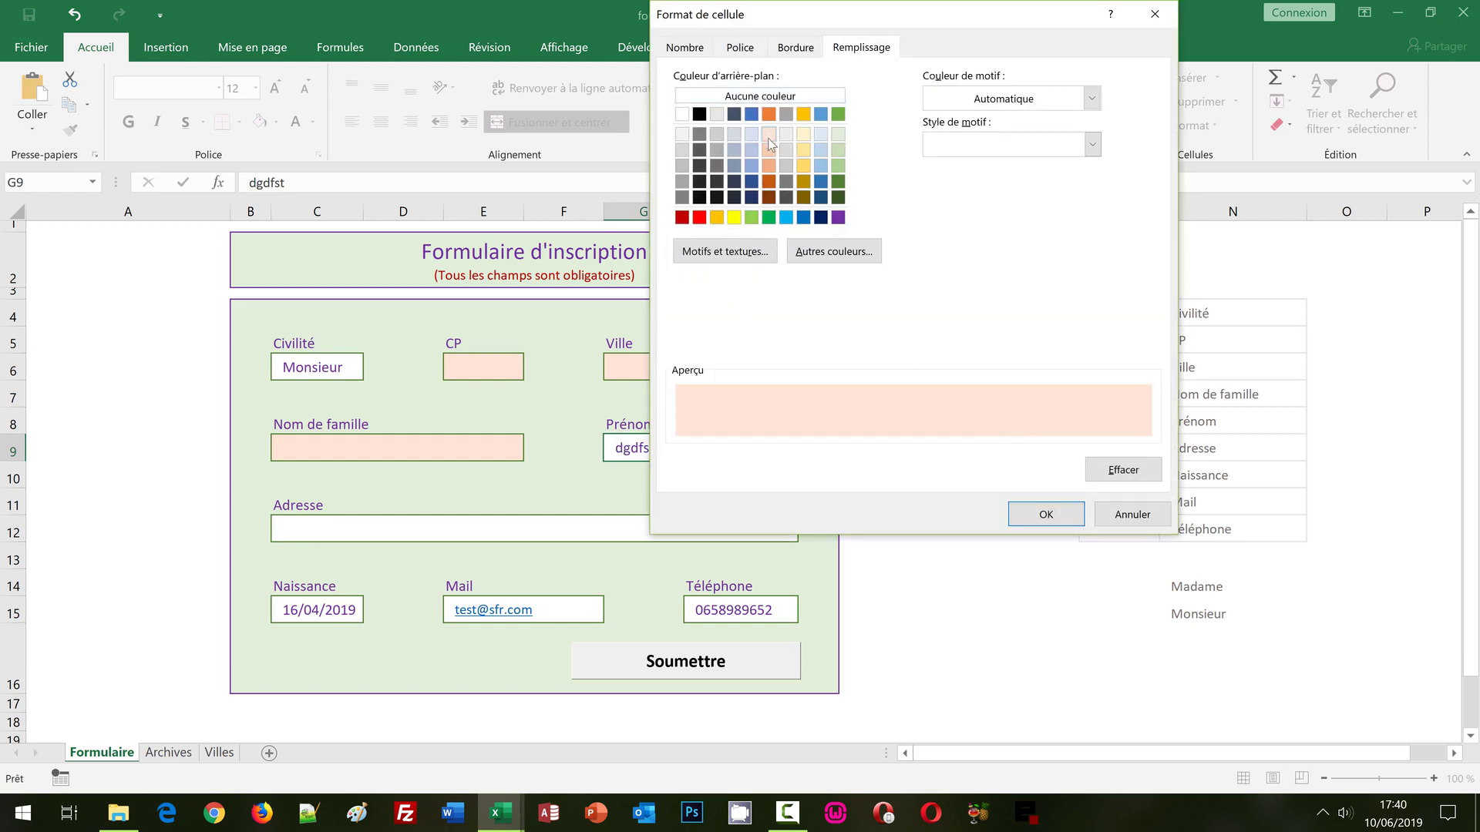
left_click(1033, 514)
left_click(1035, 434)
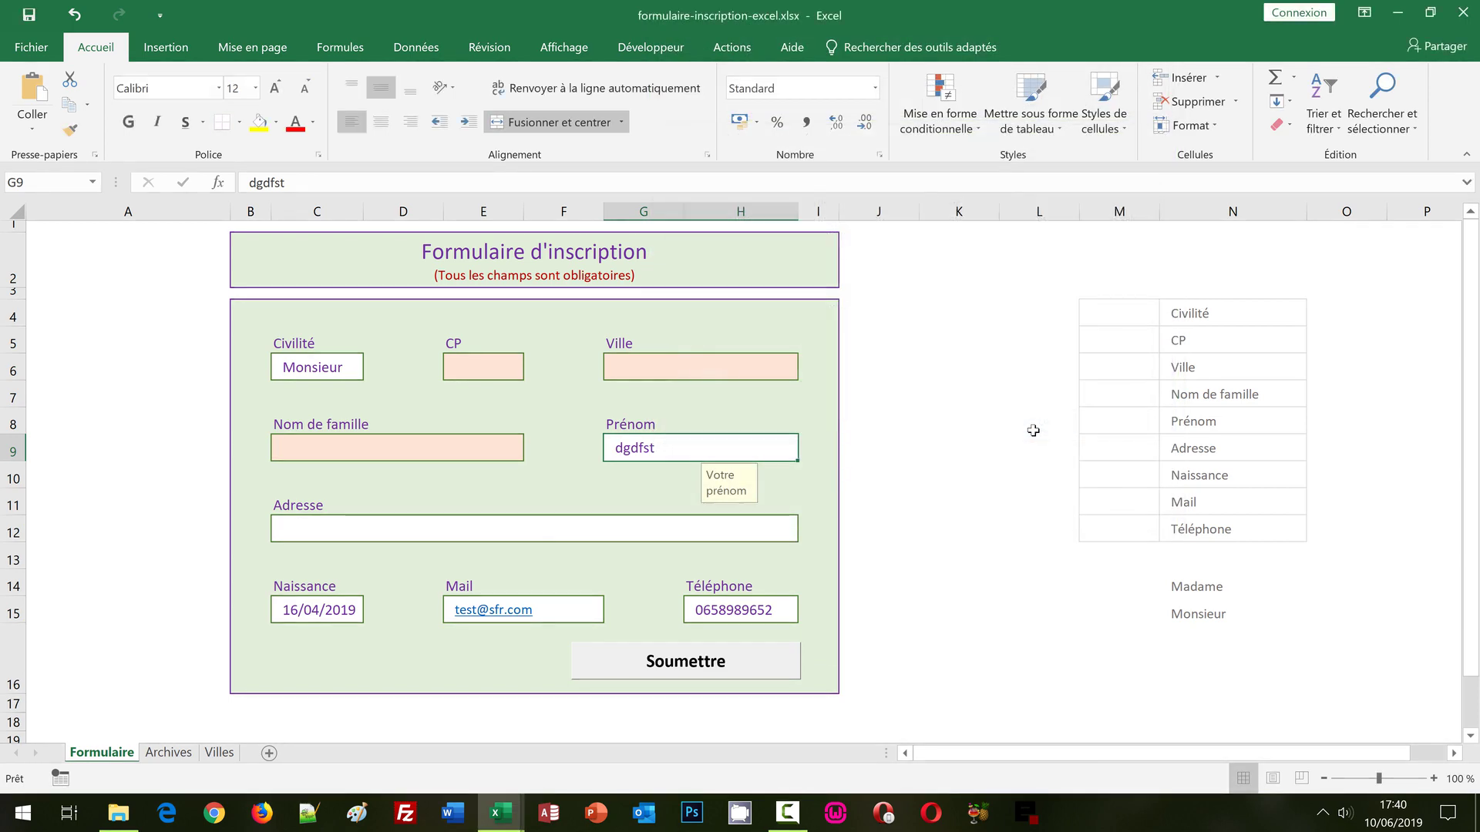
key("Delete")
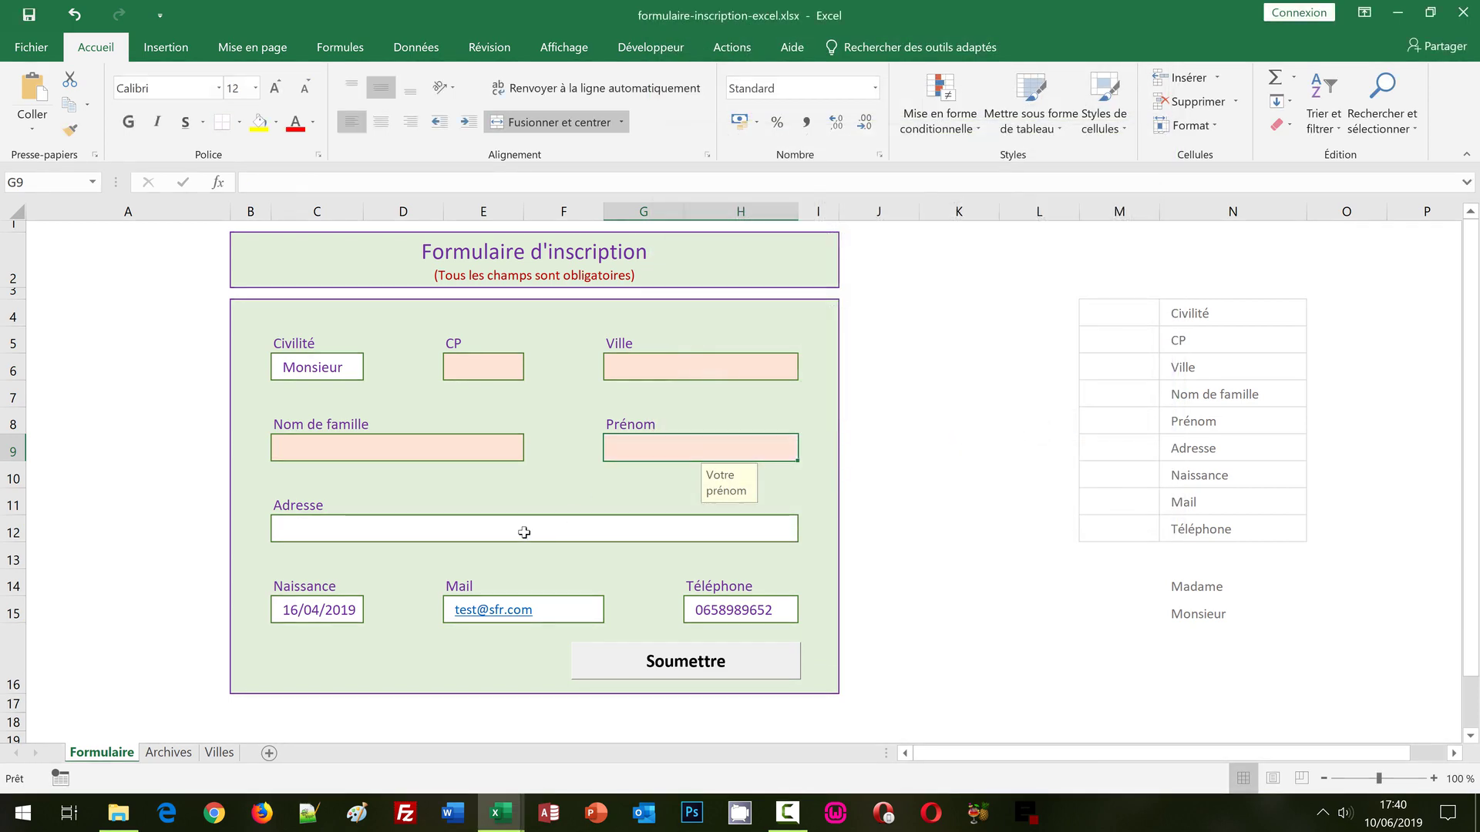
Add a =$C$12="" rule with a light peach fill to the Adresse cell C12.
left_click(524, 533)
left_click(939, 115)
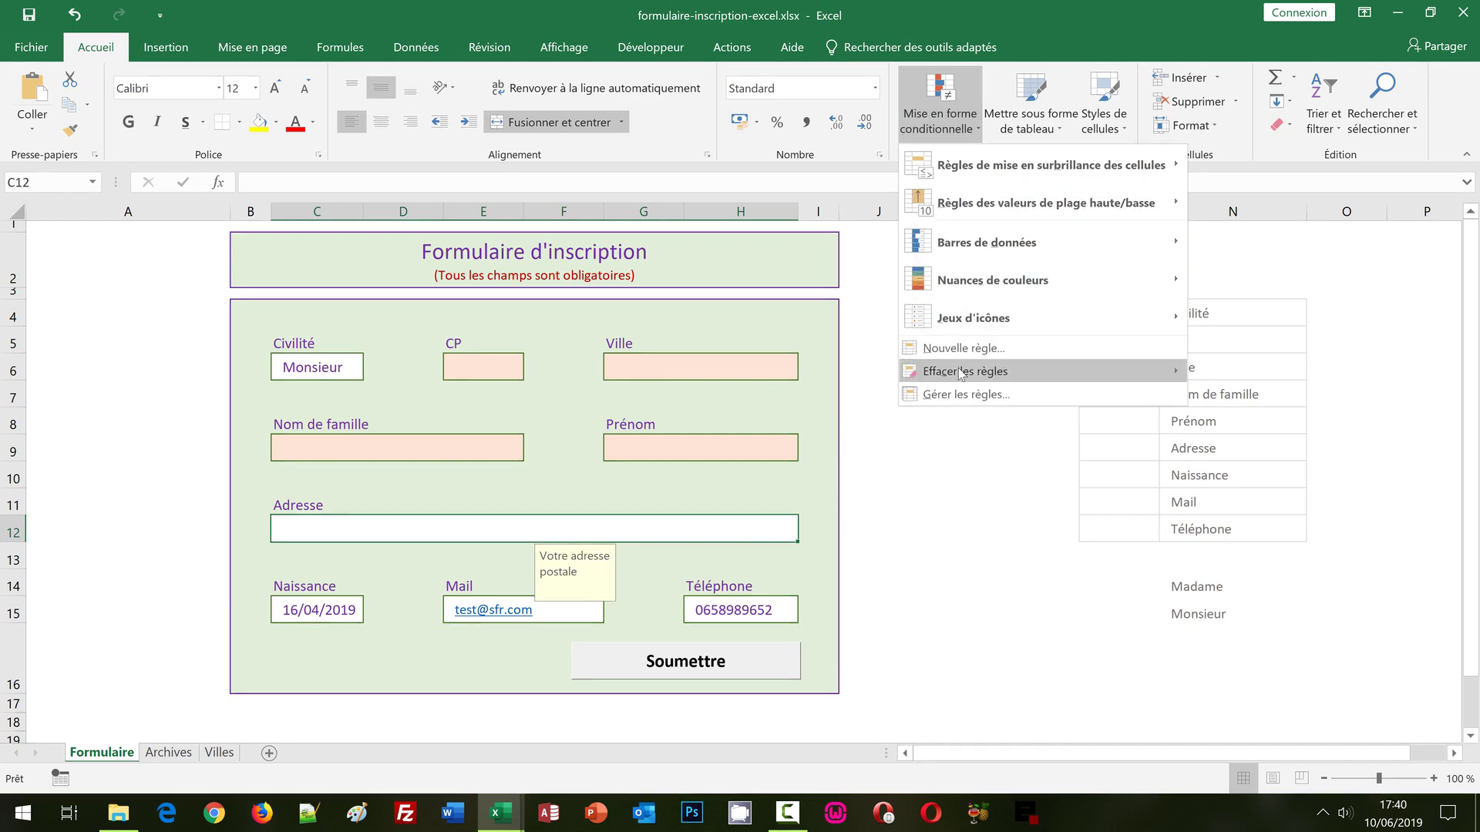
left_click(963, 348)
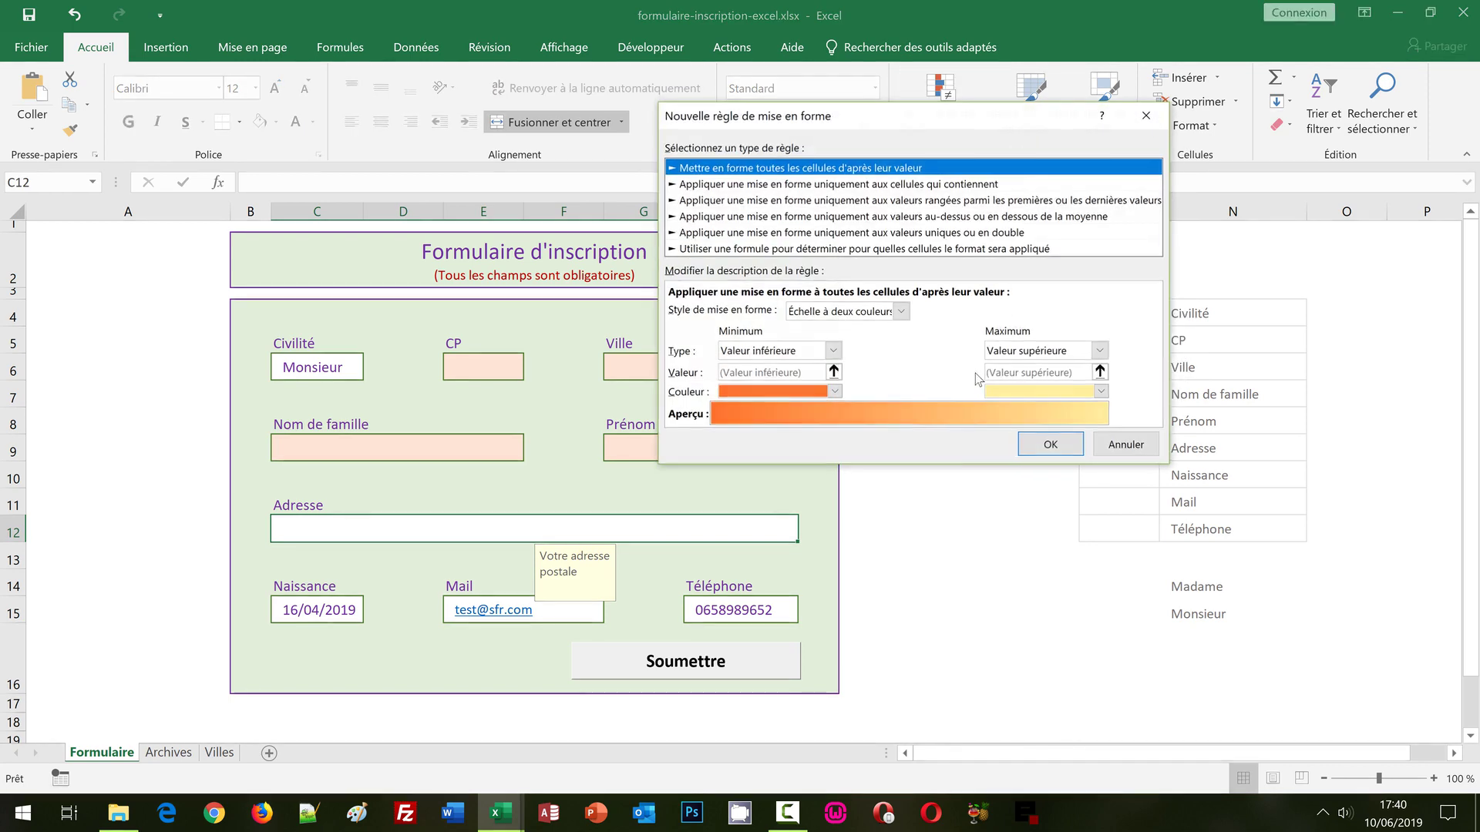
left_click(762, 248)
left_click(747, 311)
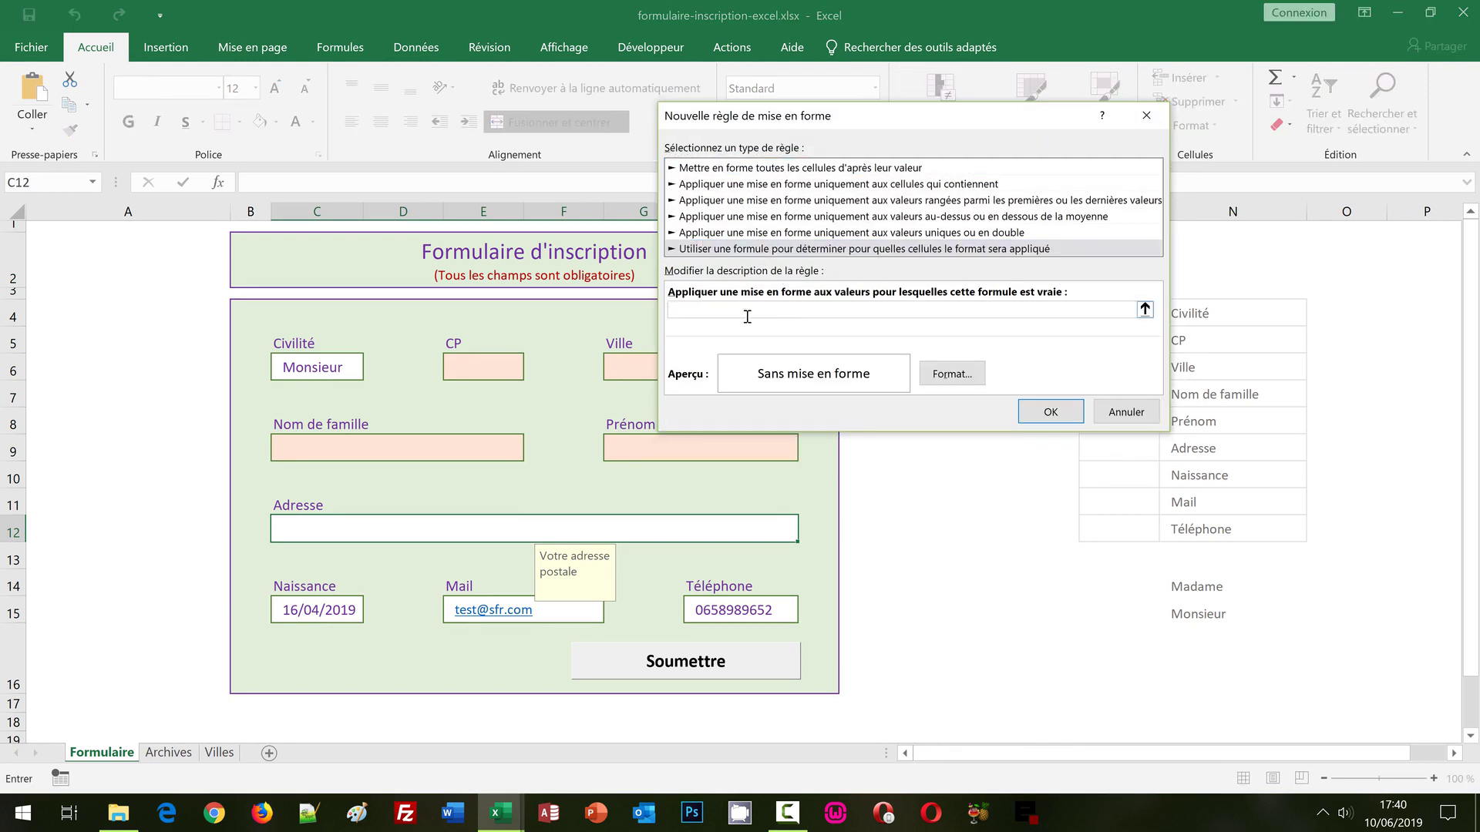
type("=")
left_click(311, 533)
type("=\"\"")
left_click(940, 378)
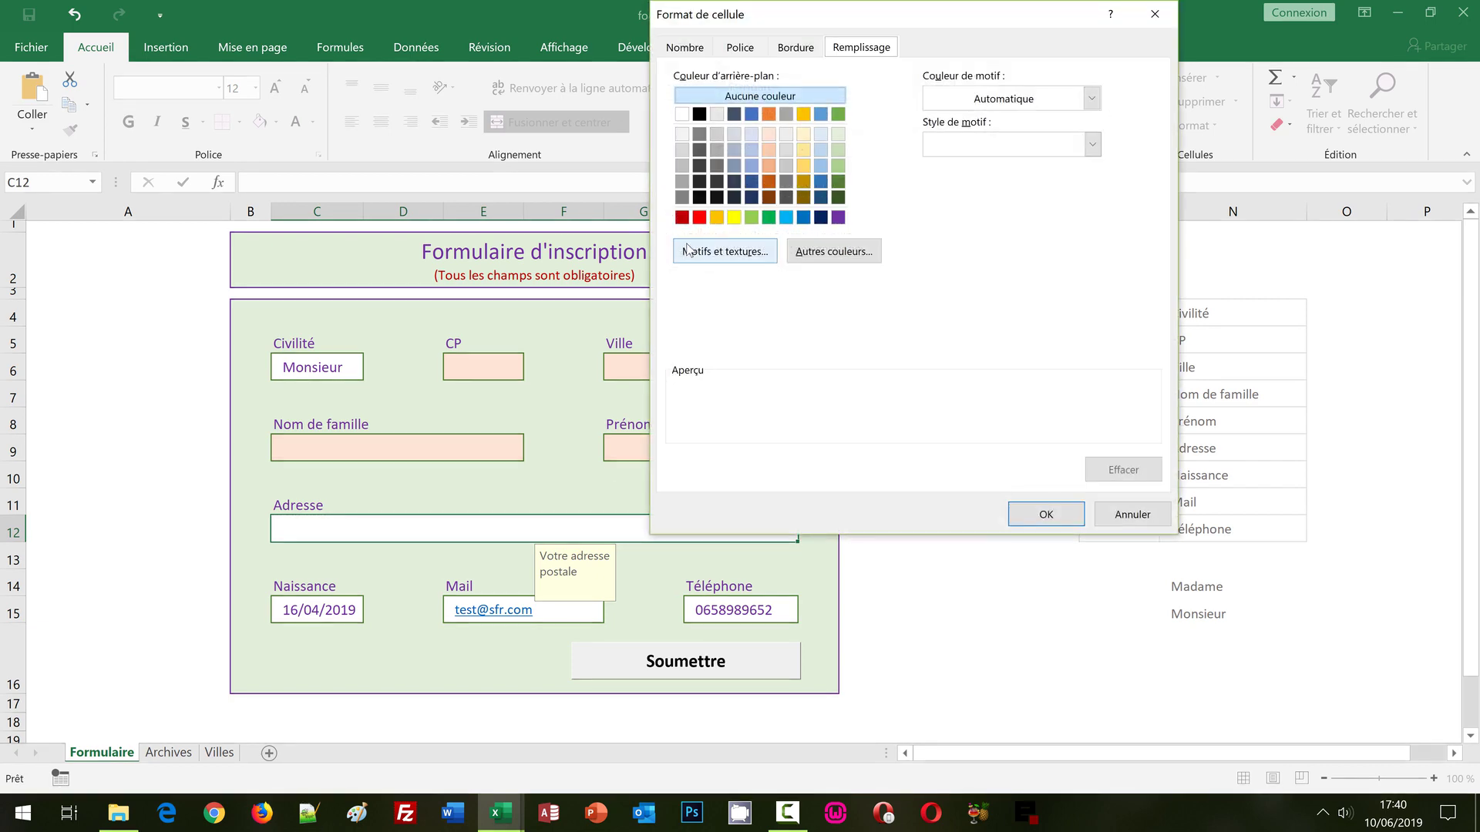
left_click(769, 134)
left_click(1046, 514)
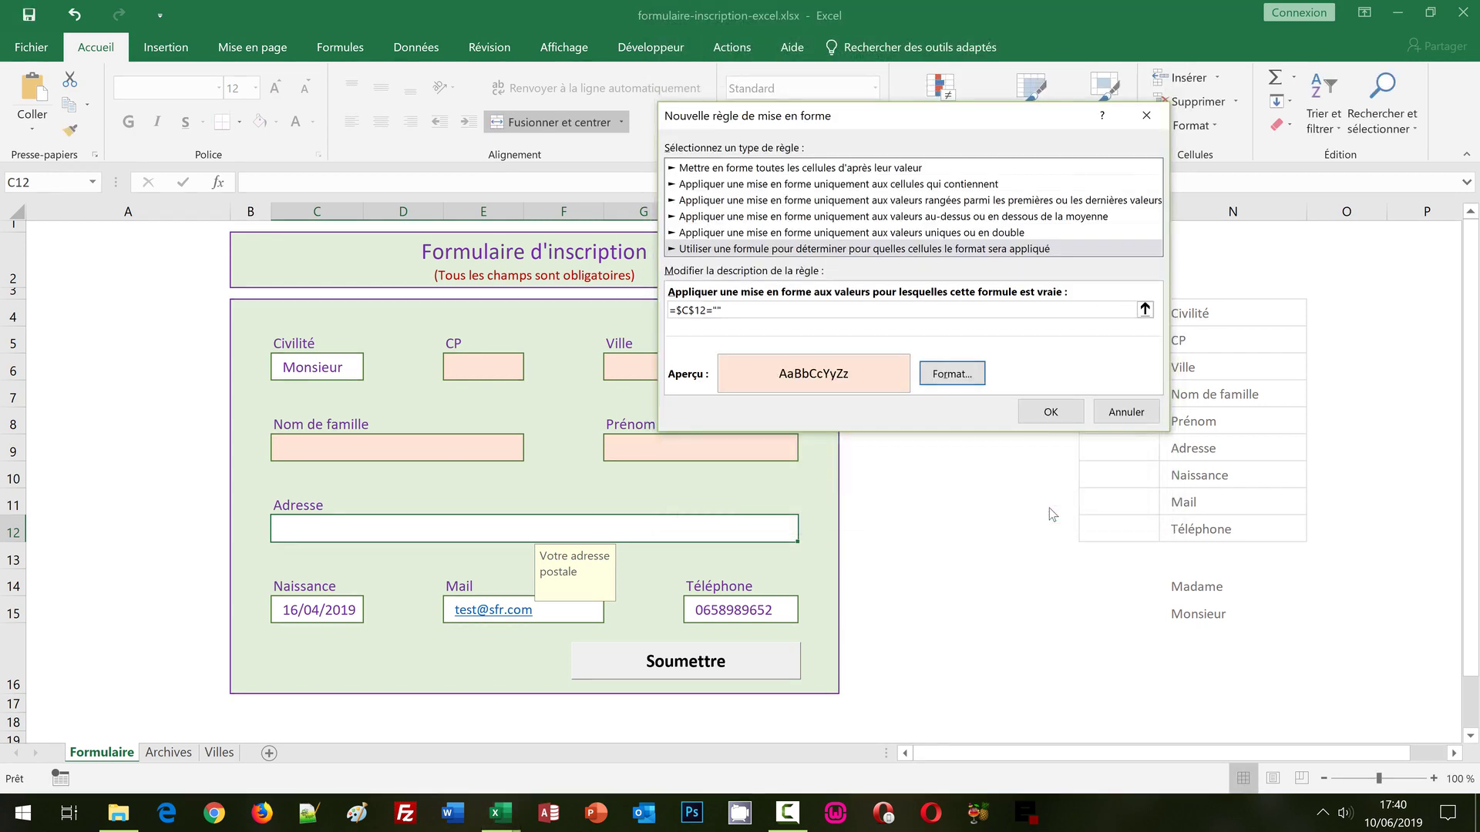
left_click(1045, 414)
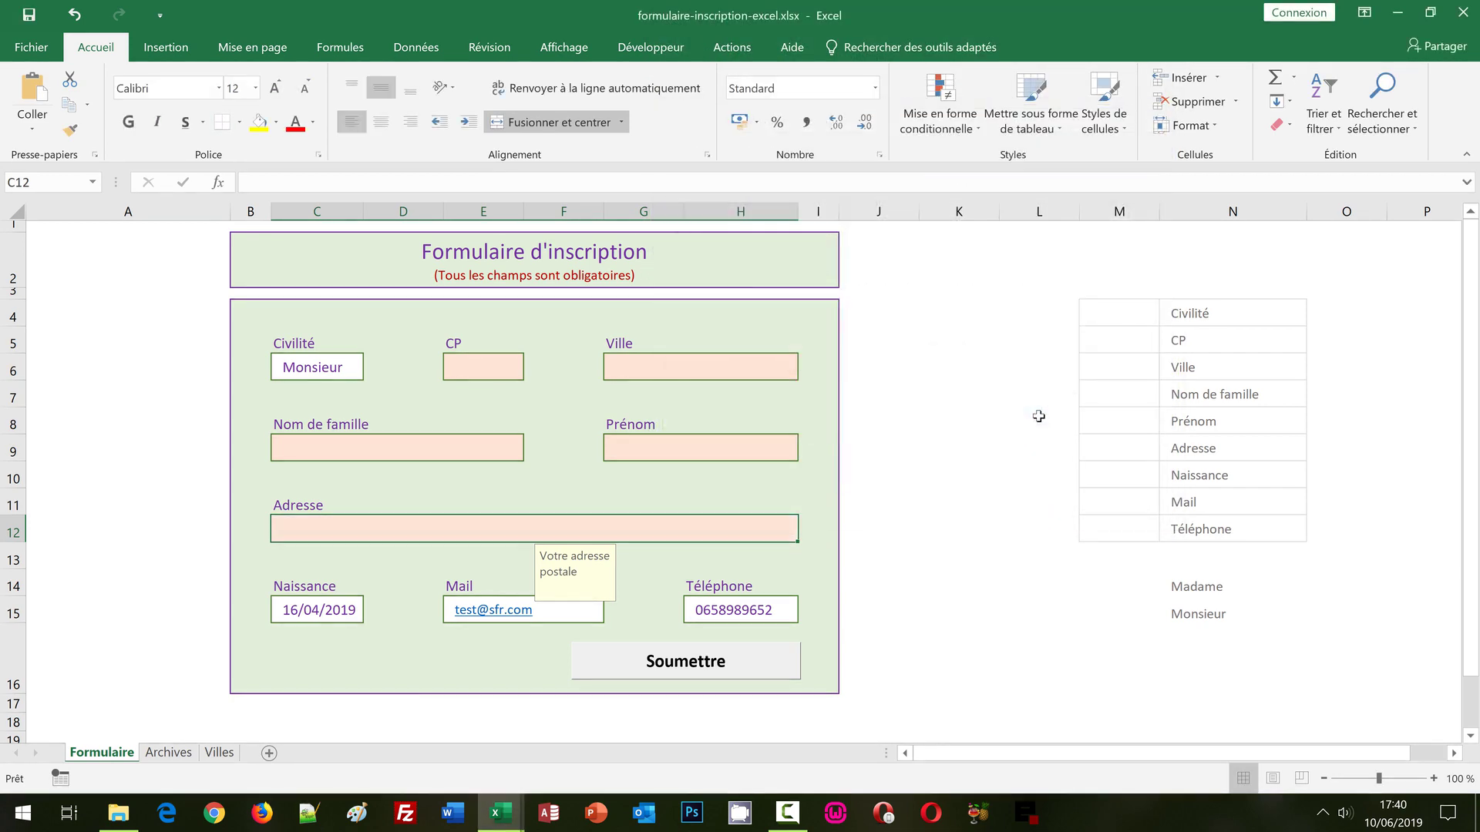
Give the Naissance cell C15 a =$C$15="" rule with a light peach fill.
left_click(323, 604)
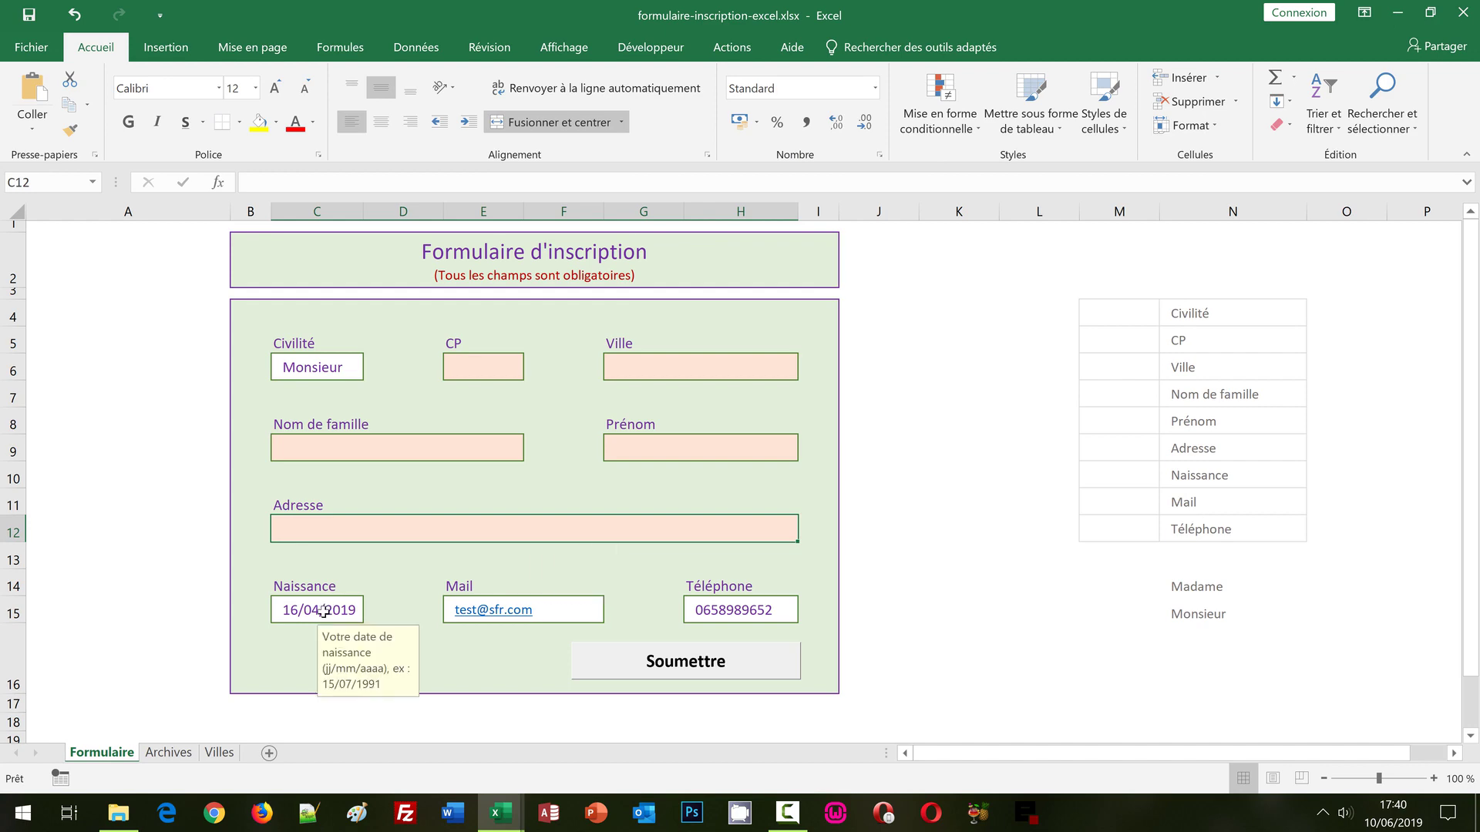
left_click(938, 108)
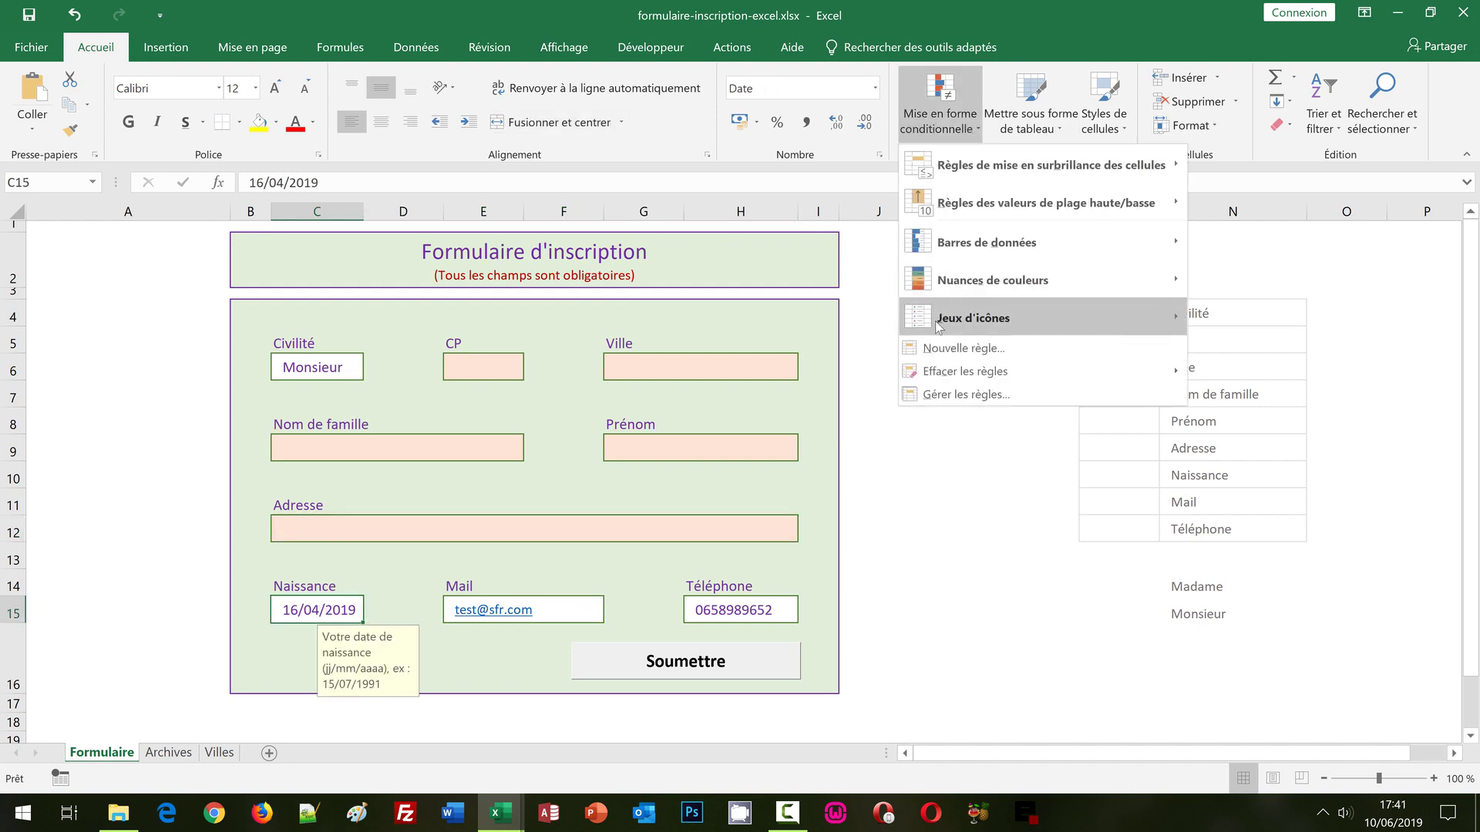
left_click(937, 348)
left_click(722, 232)
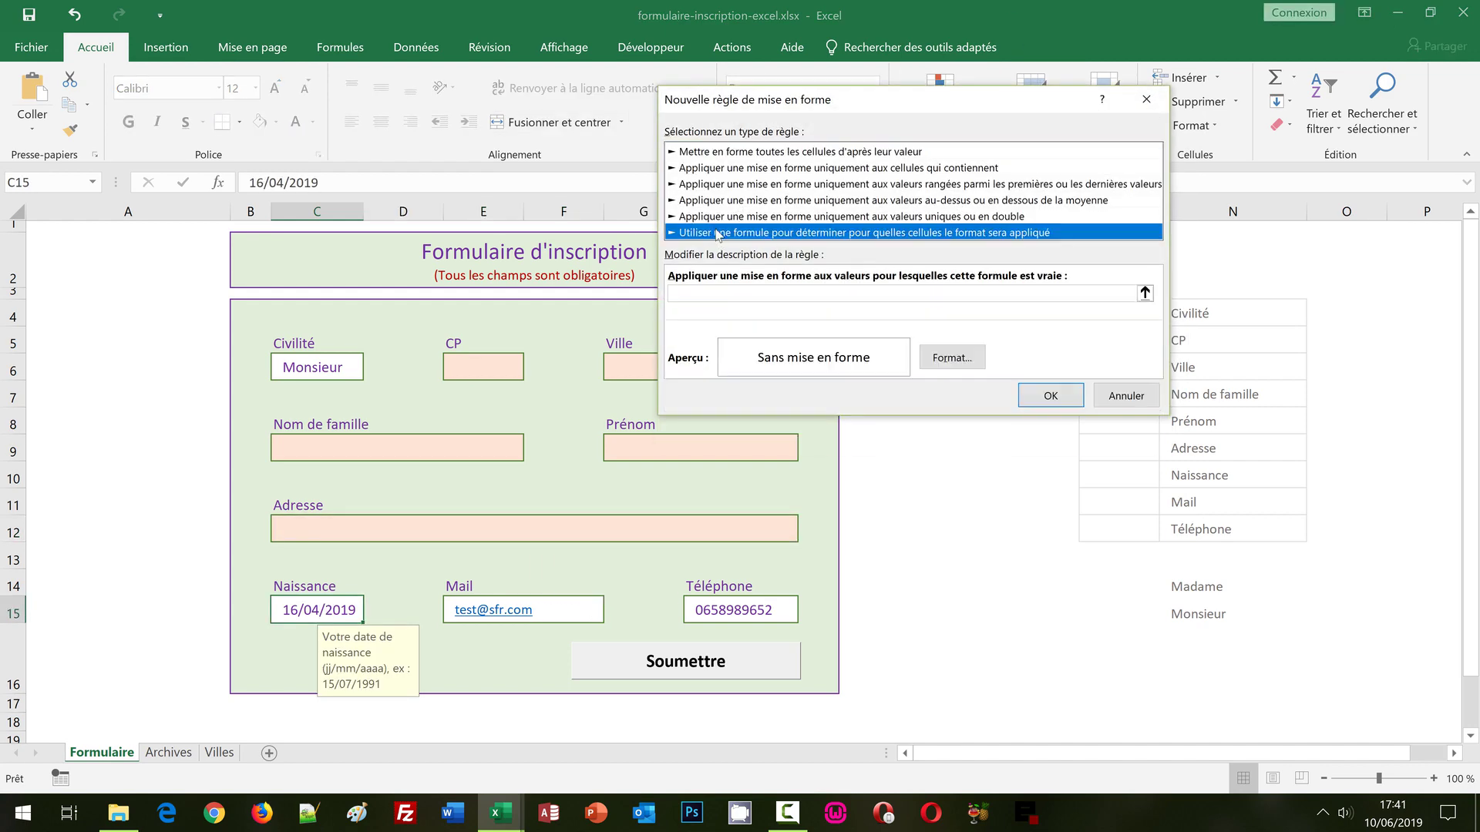
left_click(731, 293)
type("=")
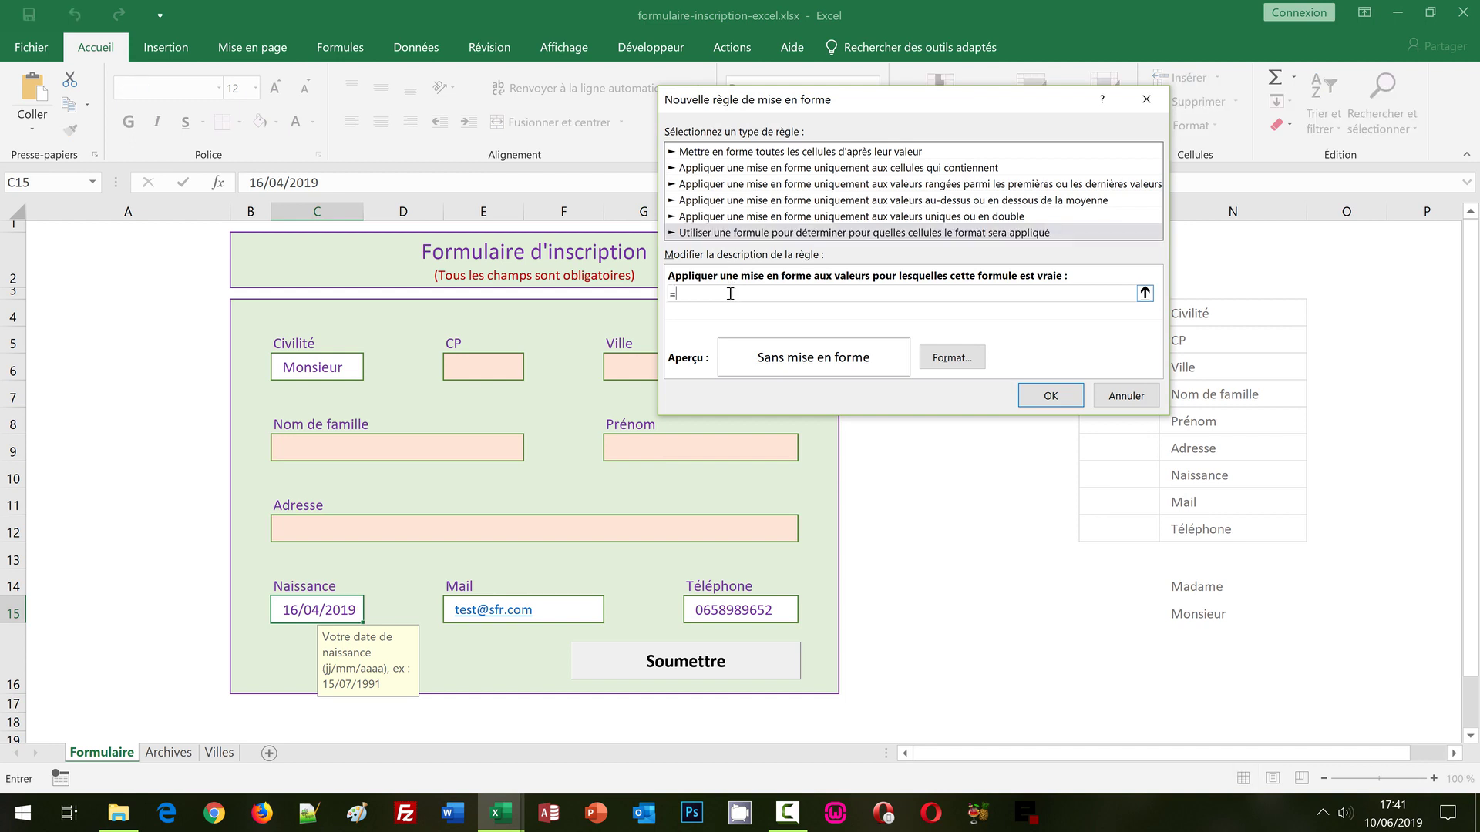
left_click(337, 607)
type("=")
left_click(951, 357)
left_click(768, 133)
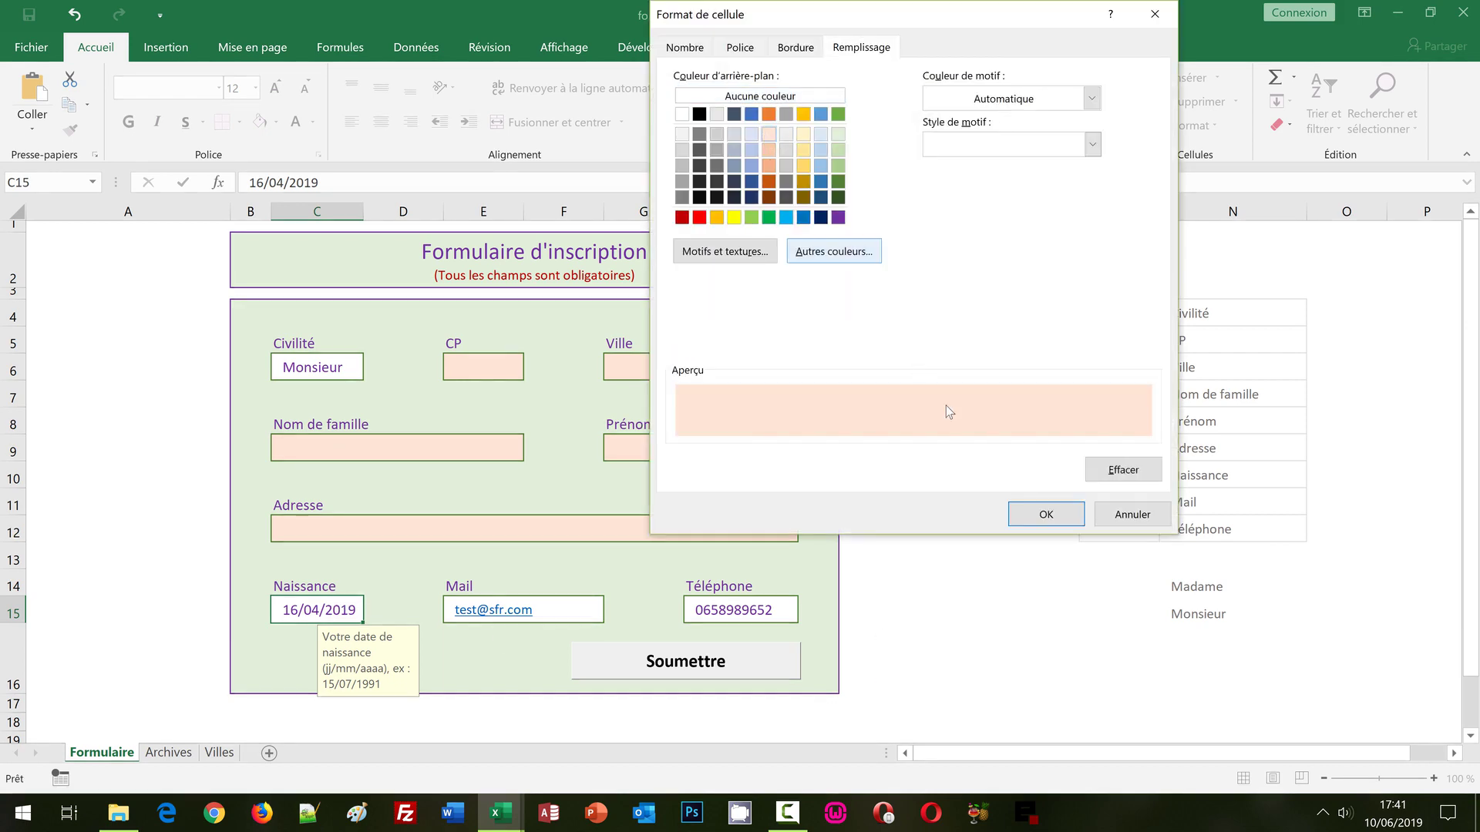
left_click(1046, 515)
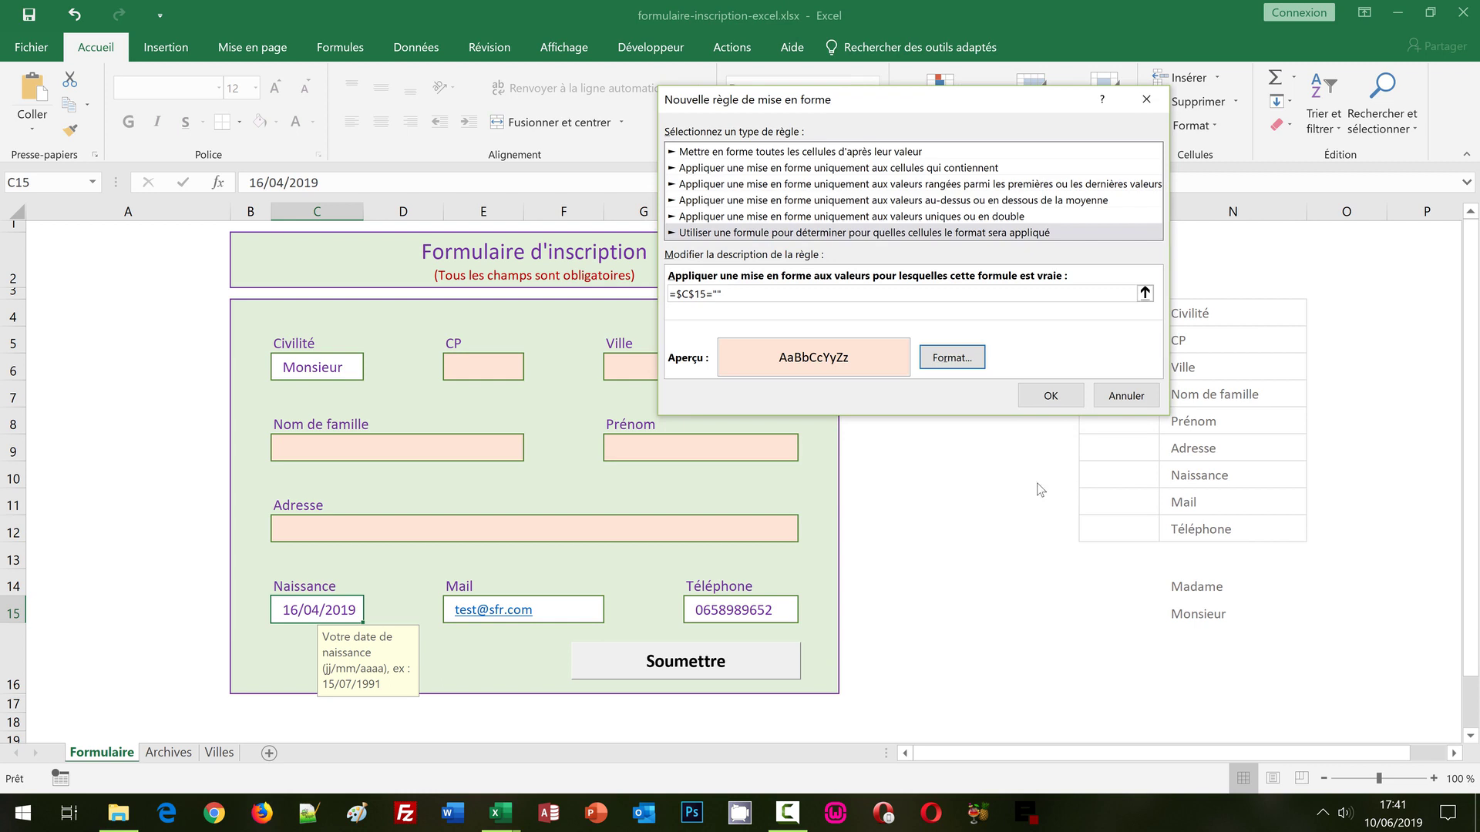
left_click(1029, 395)
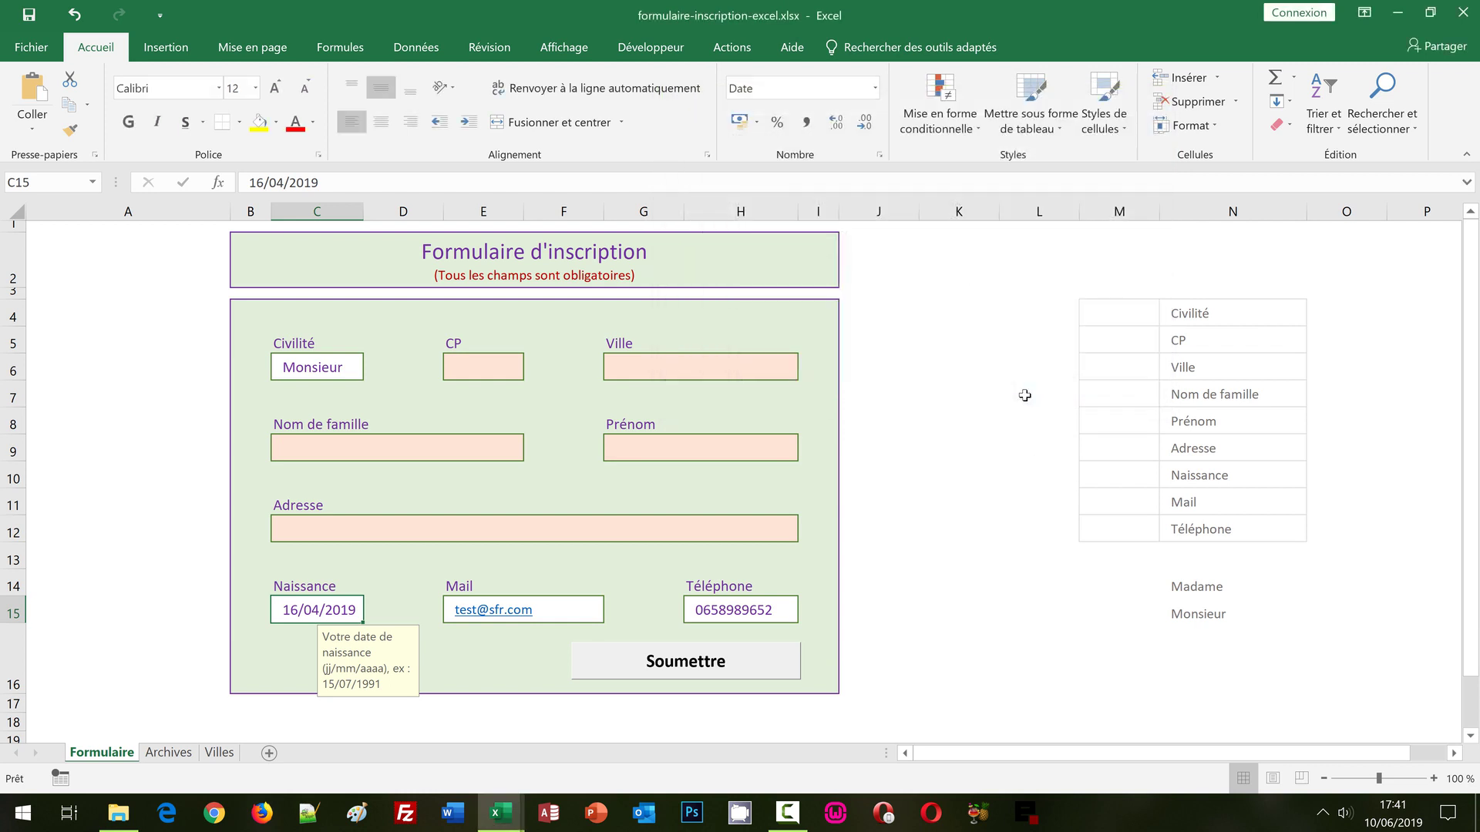
left_click(575, 612)
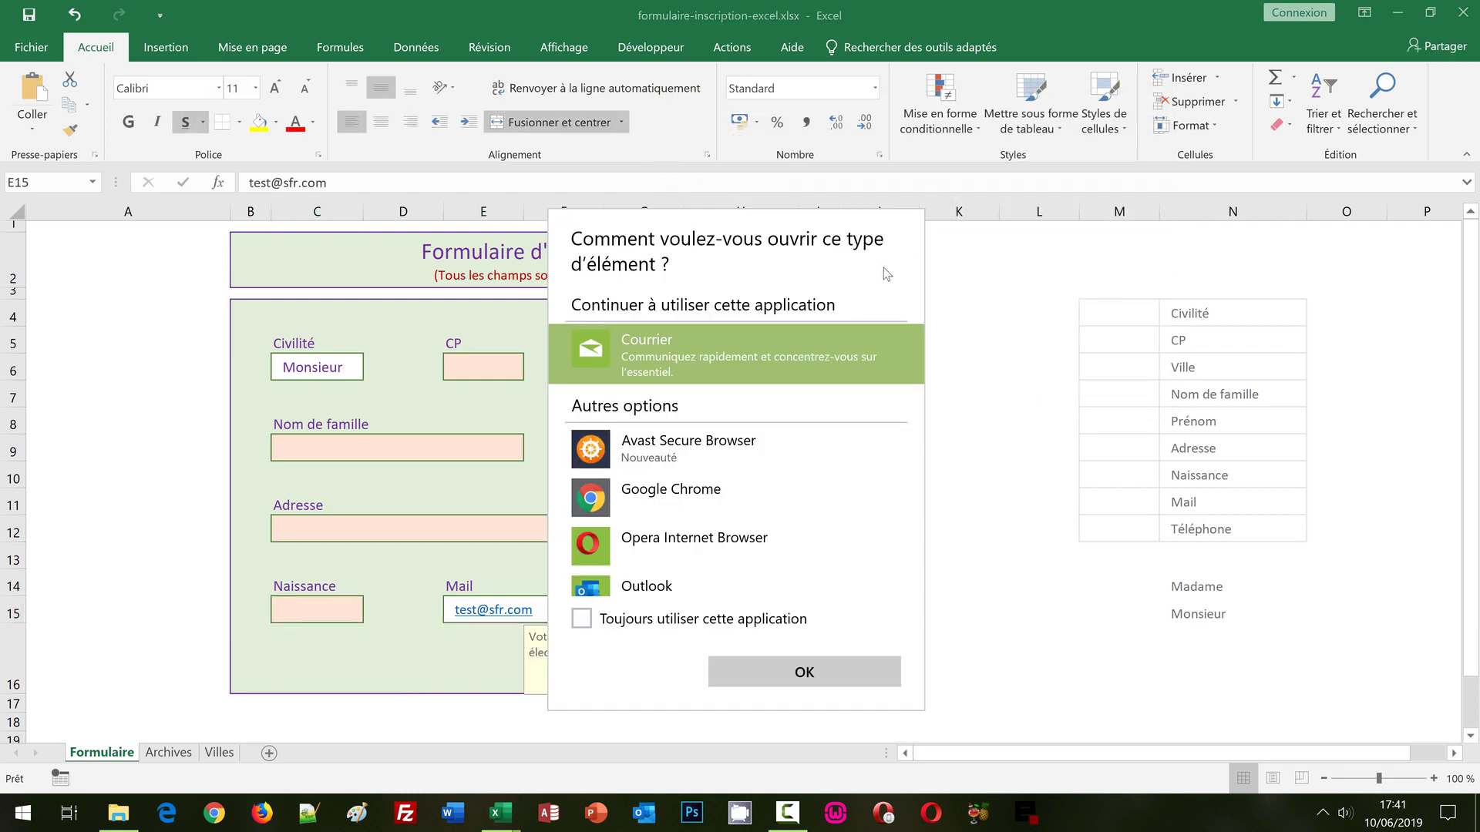
Add a =$E$15="" light peach rule to Mail cell E15 and delete its sample address.
left_click(978, 505)
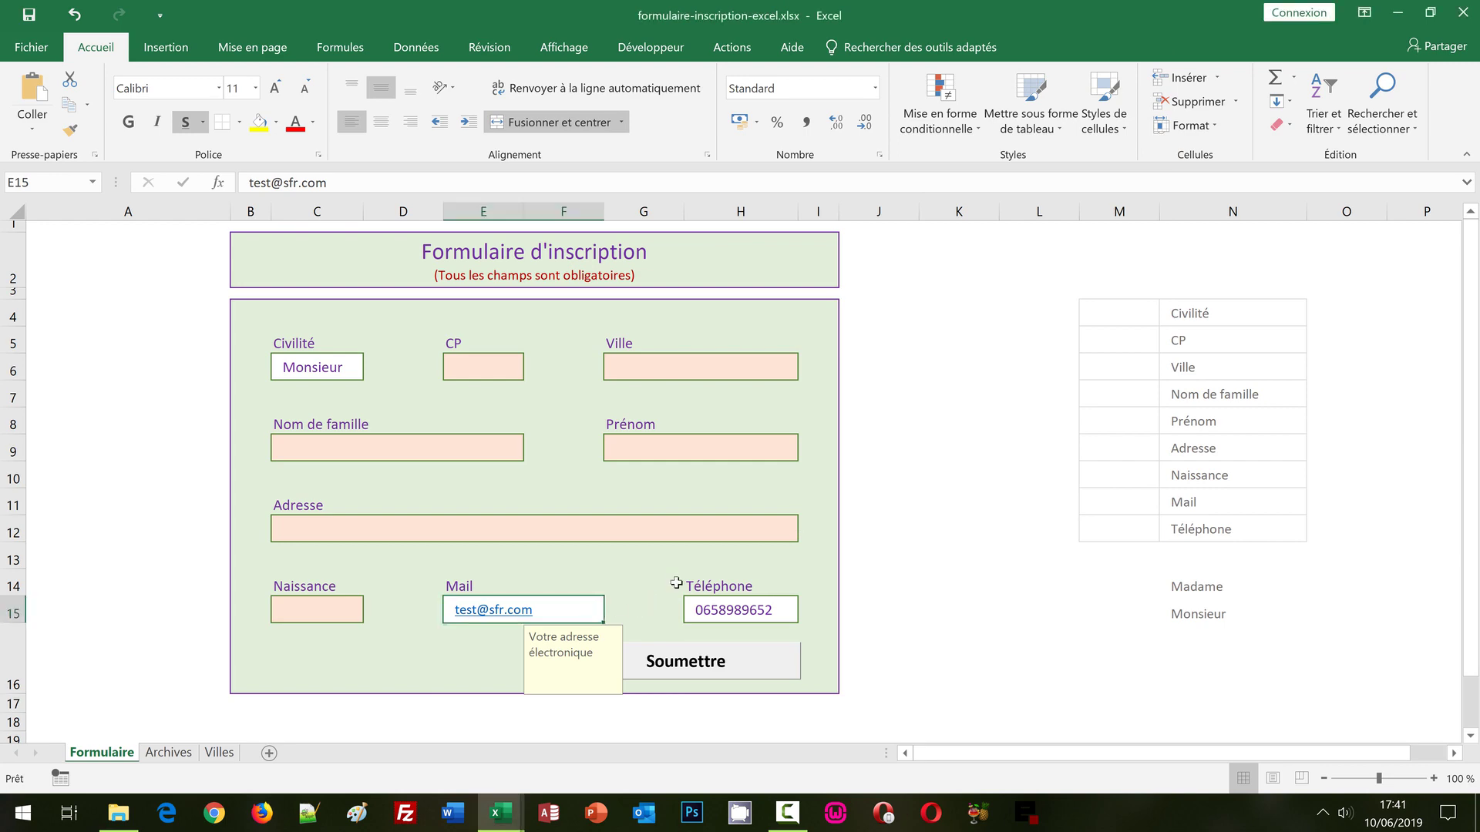
left_click(976, 132)
left_click(958, 348)
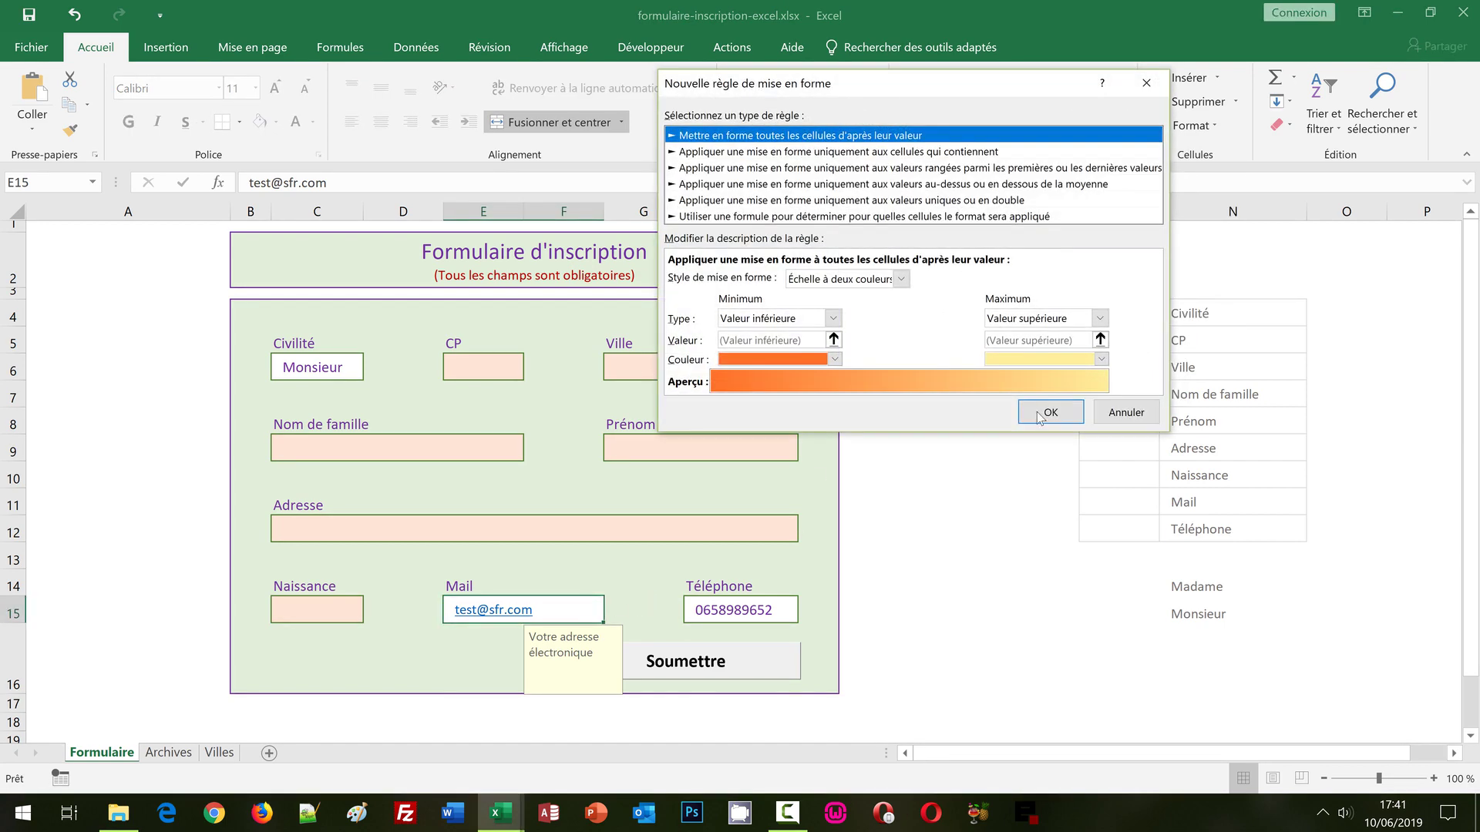
left_click(742, 217)
left_click(737, 278)
type("=")
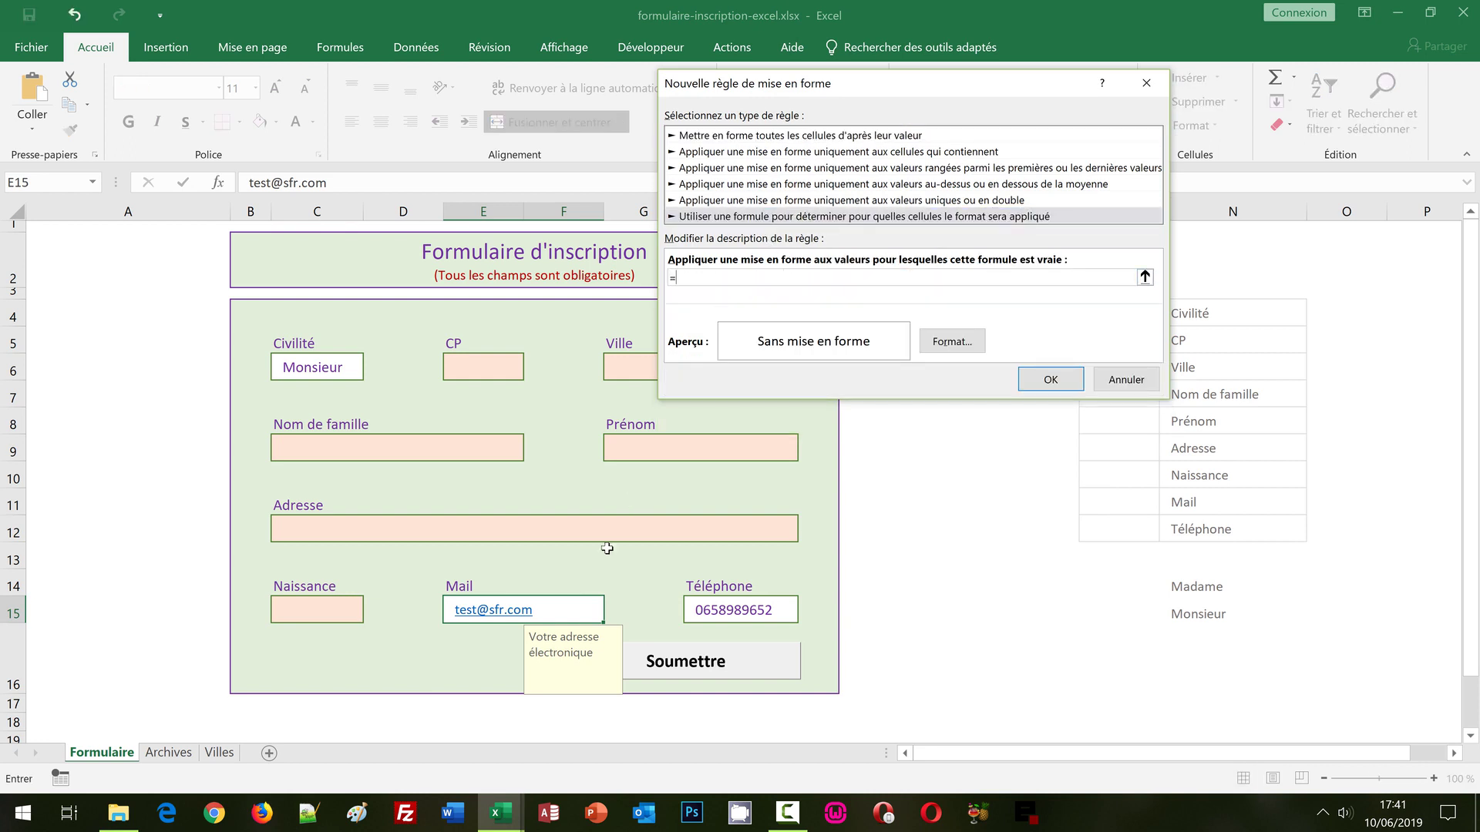
left_click(578, 605)
type("=")
left_click(951, 341)
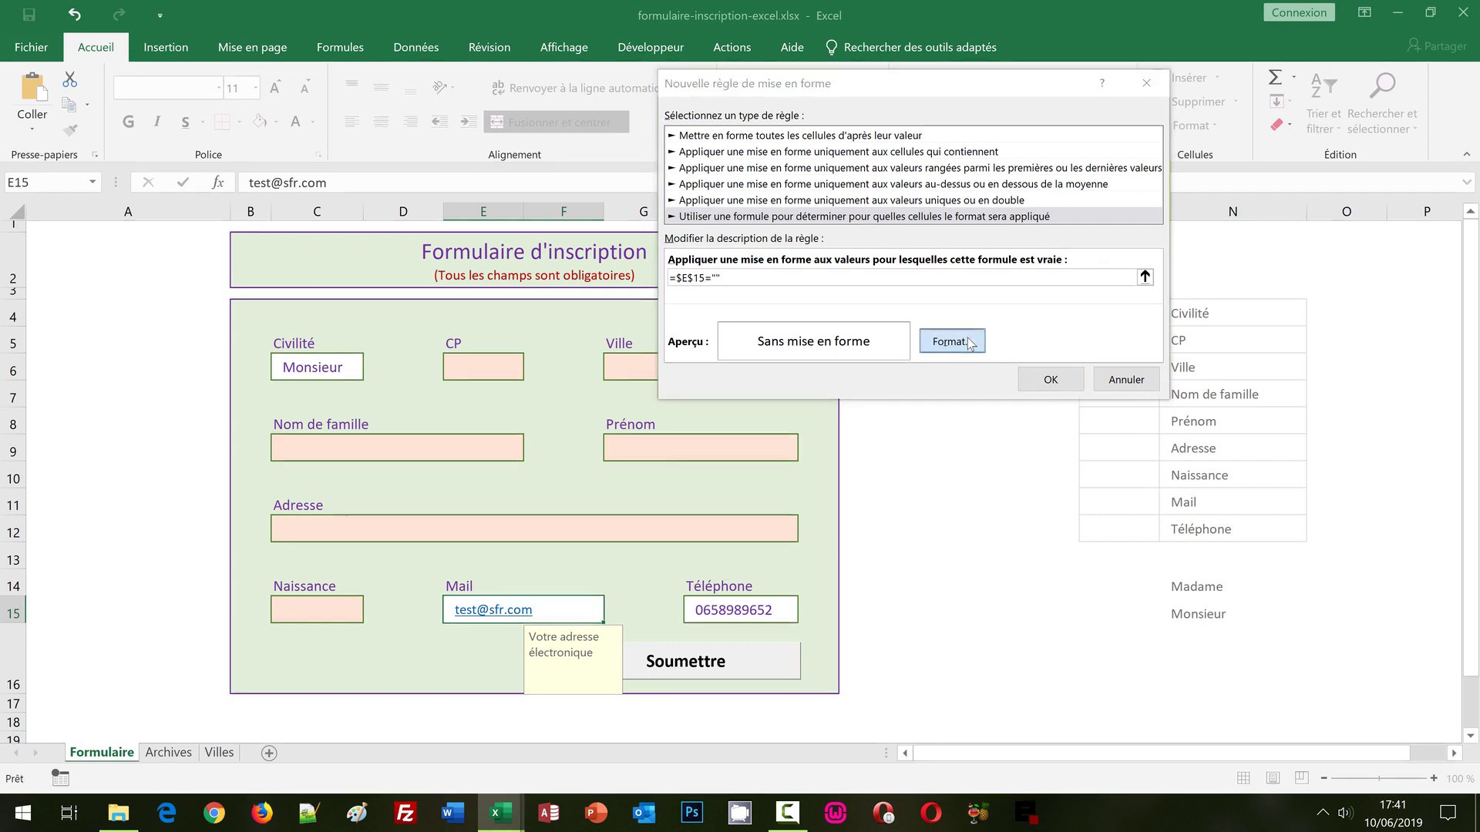
left_click(768, 135)
left_click(1037, 514)
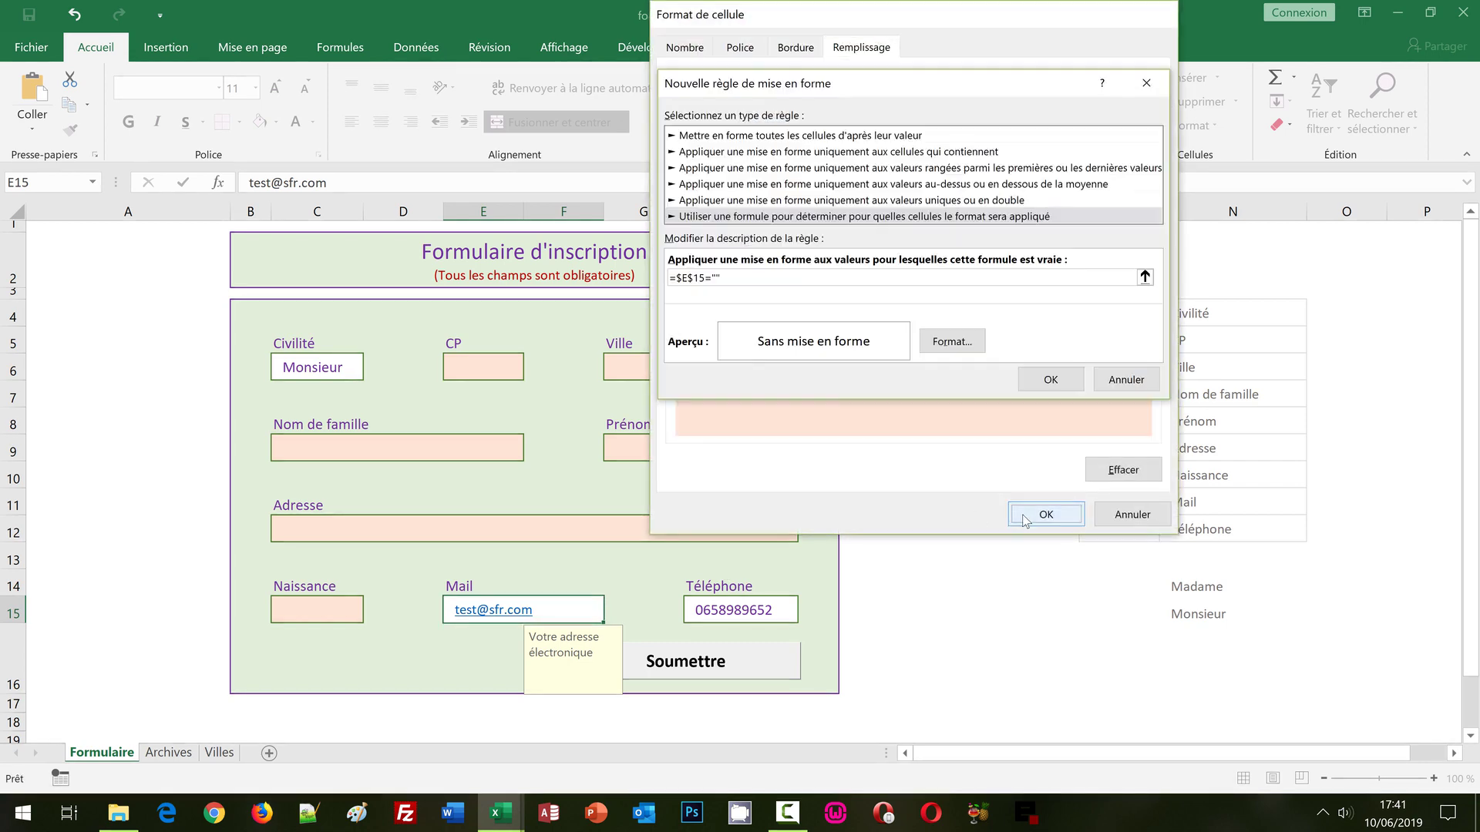
left_click(1042, 382)
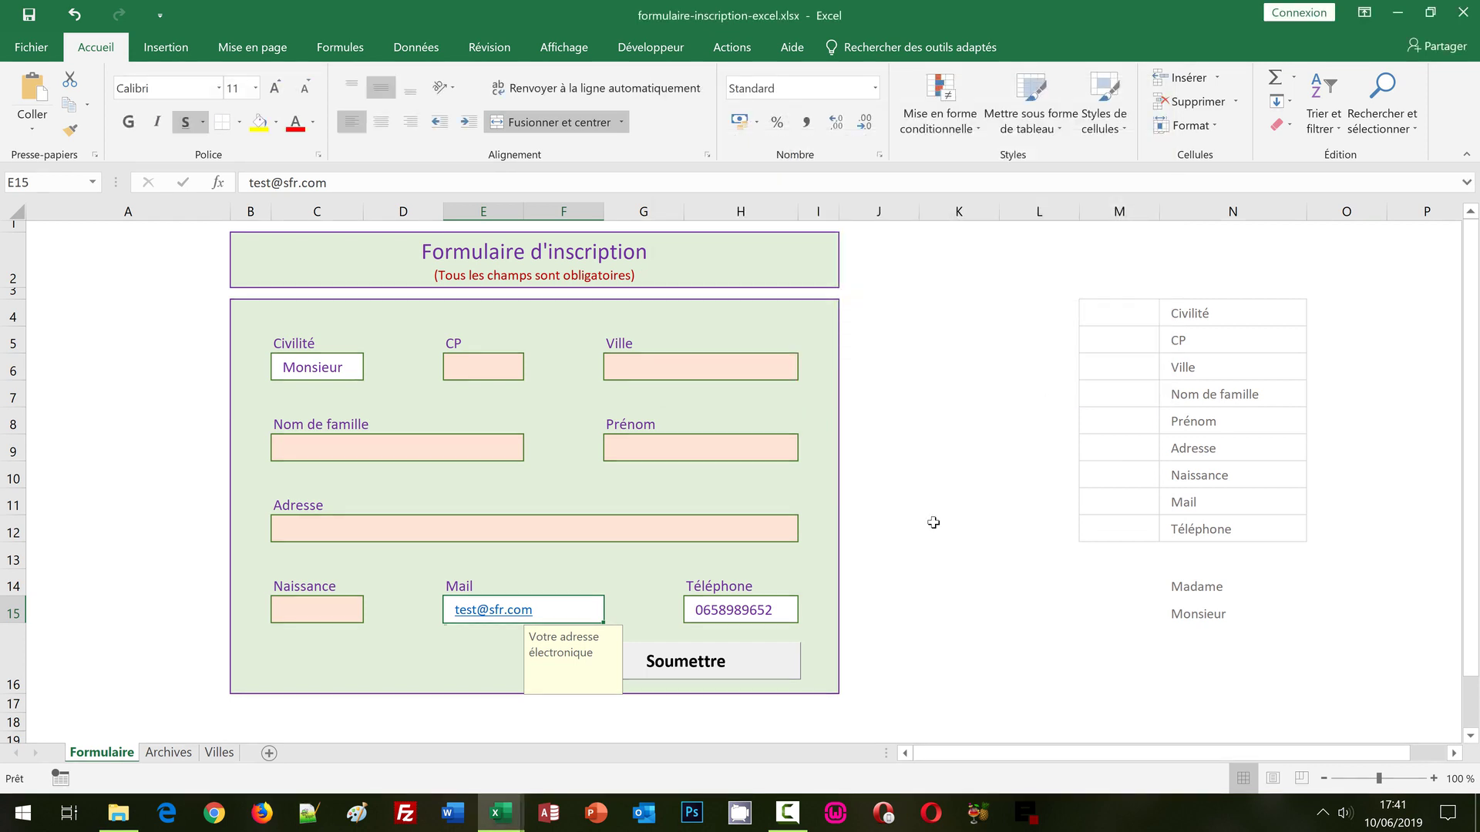
key("Delete")
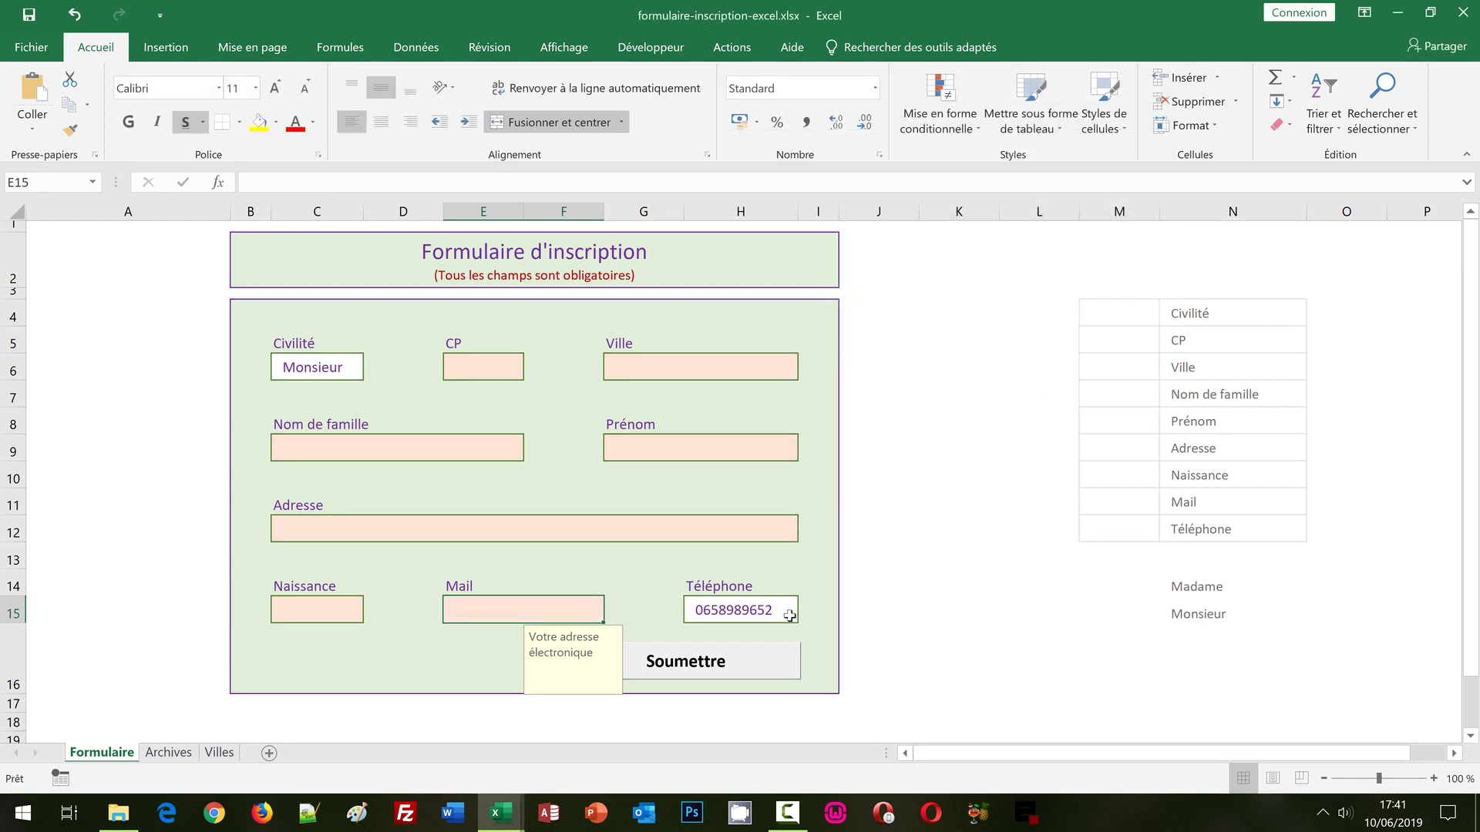
Add a =$H$15="" light peach rule to Téléphone H15 and delete its number.
left_click(789, 615)
left_click(965, 138)
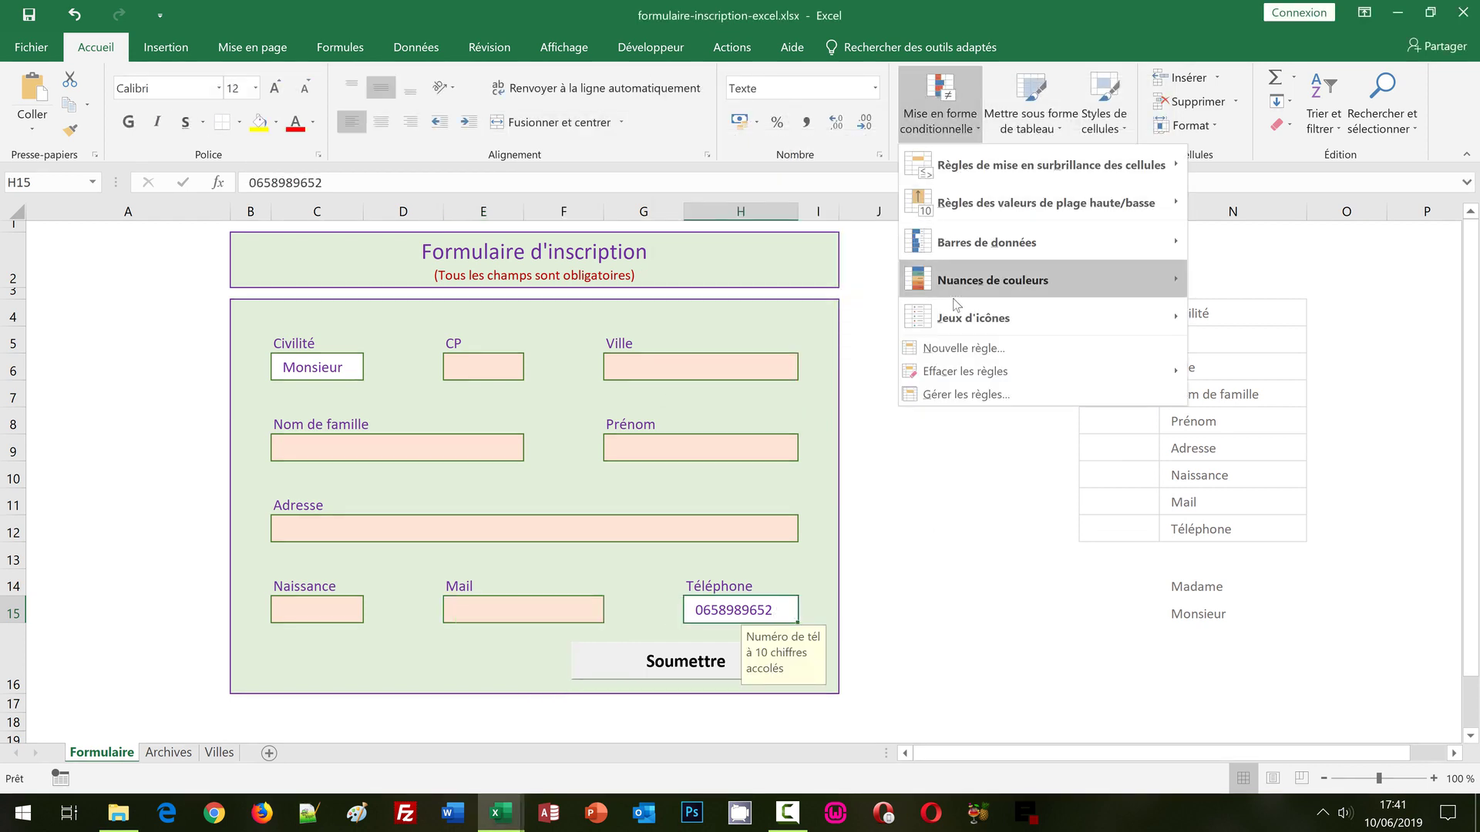
left_click(953, 349)
left_click(742, 202)
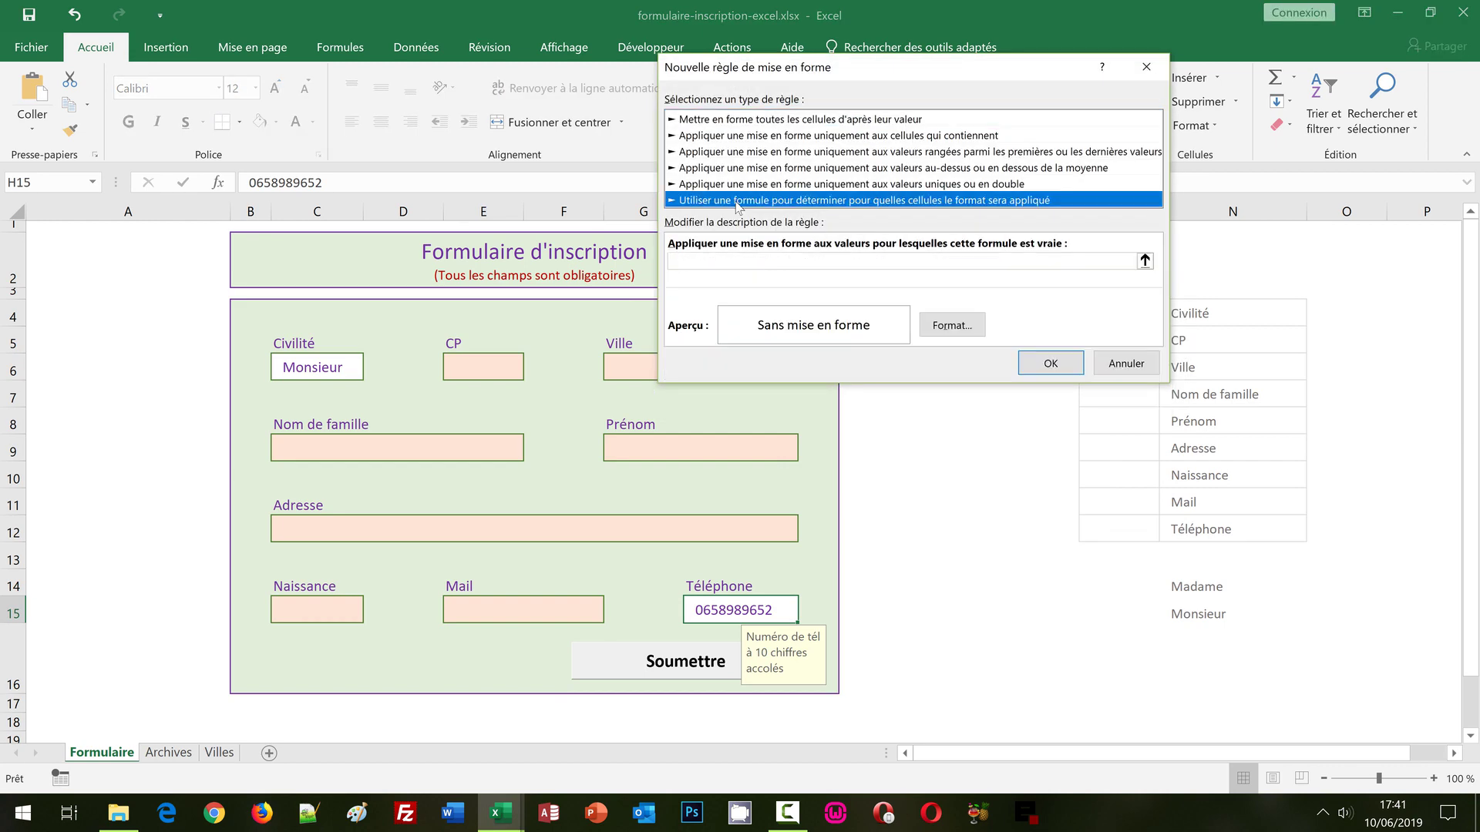
left_click(727, 262)
type("=")
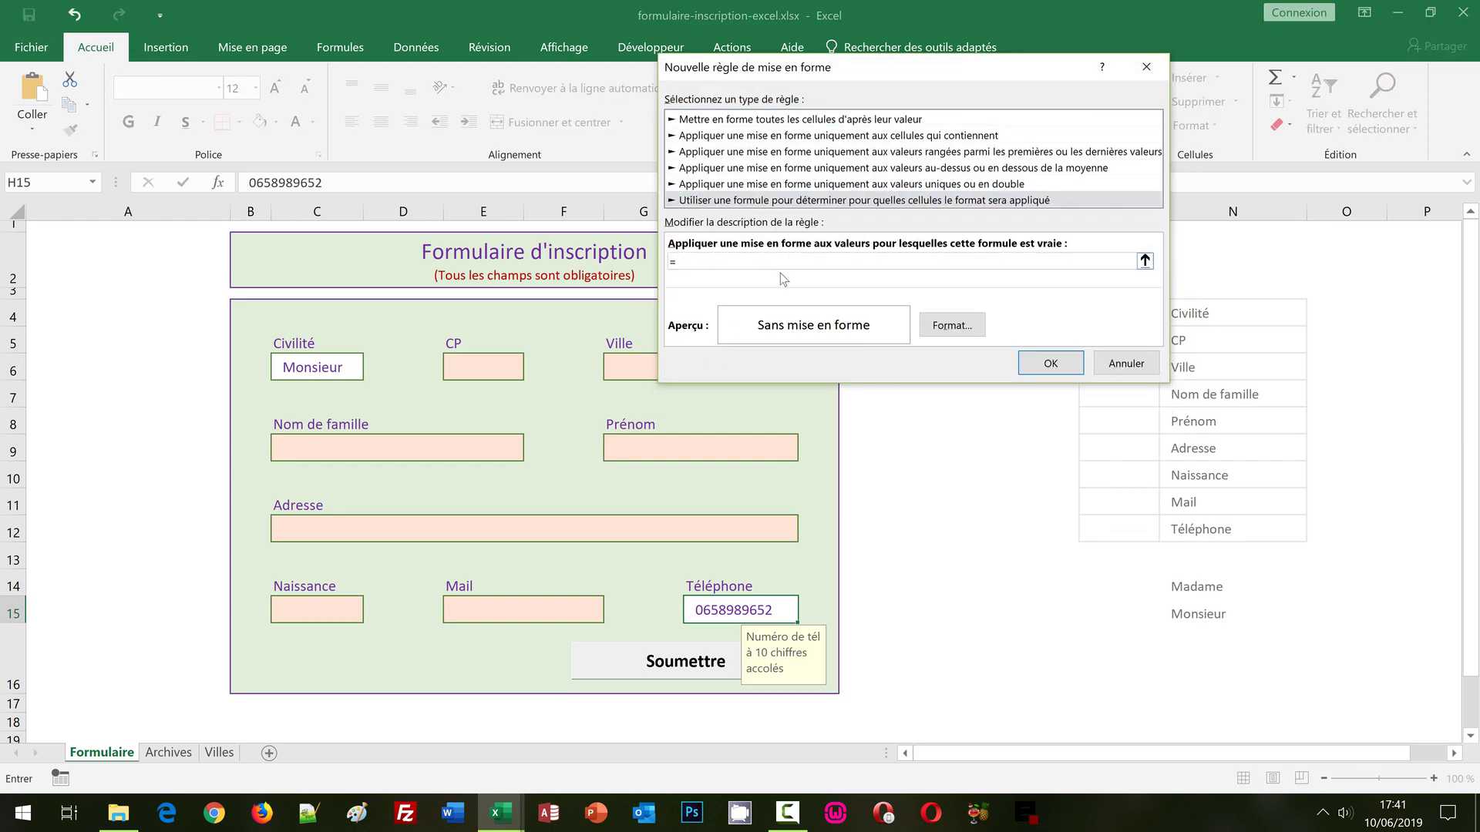
left_click(768, 610)
type("=")
left_click(971, 331)
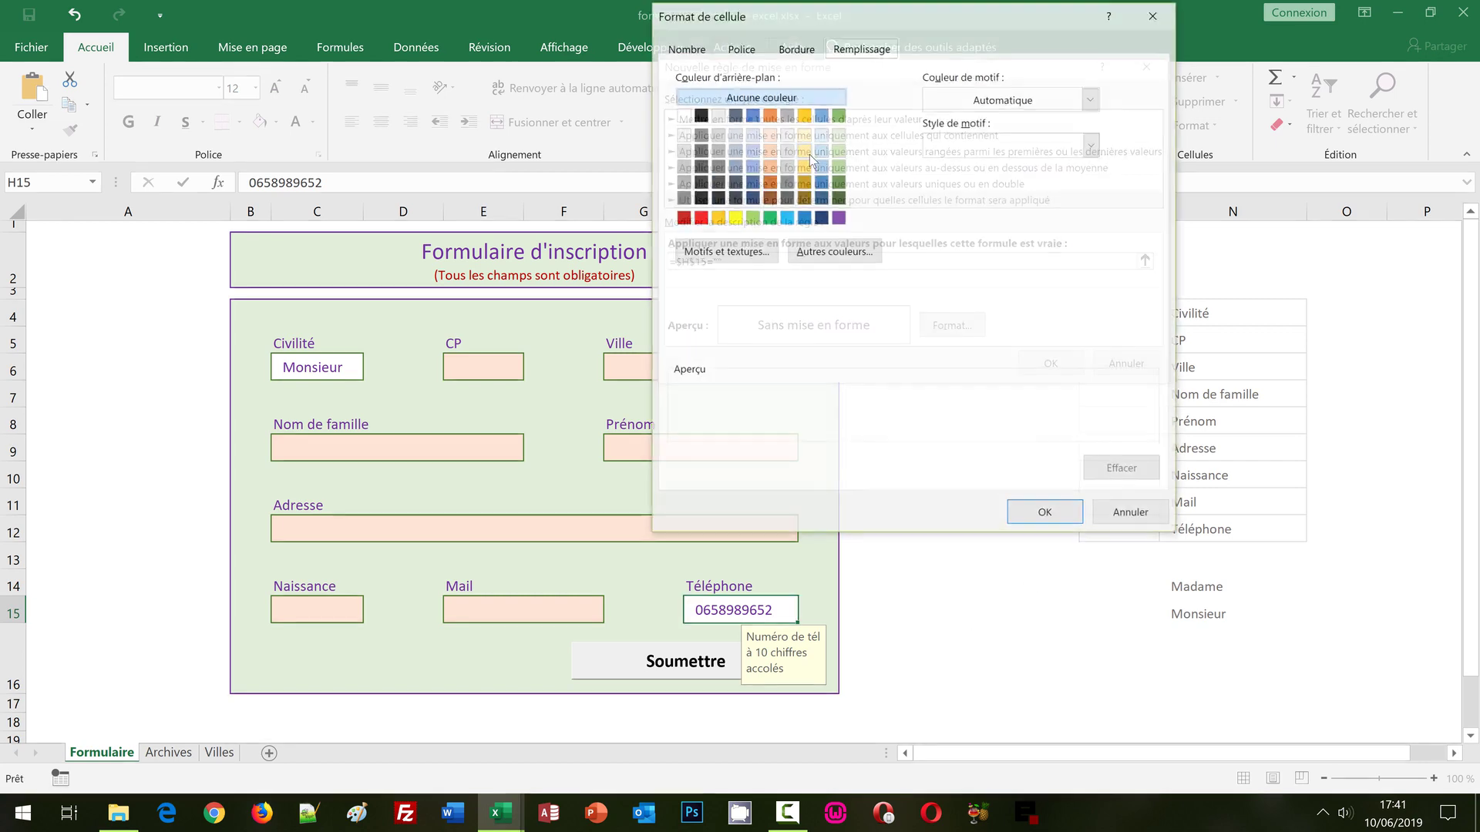
left_click(768, 134)
left_click(1046, 514)
left_click(1050, 365)
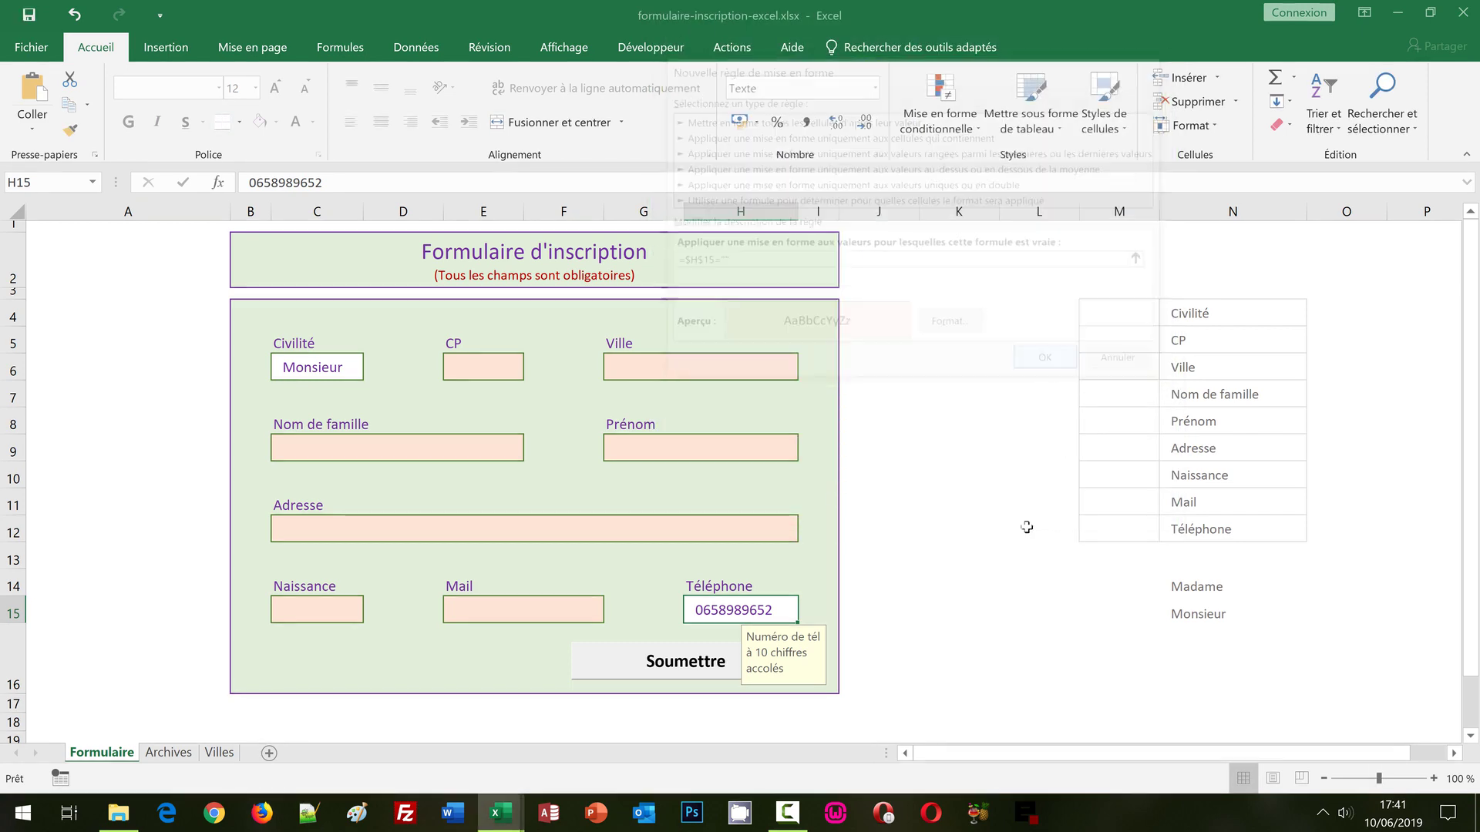
key("Delete")
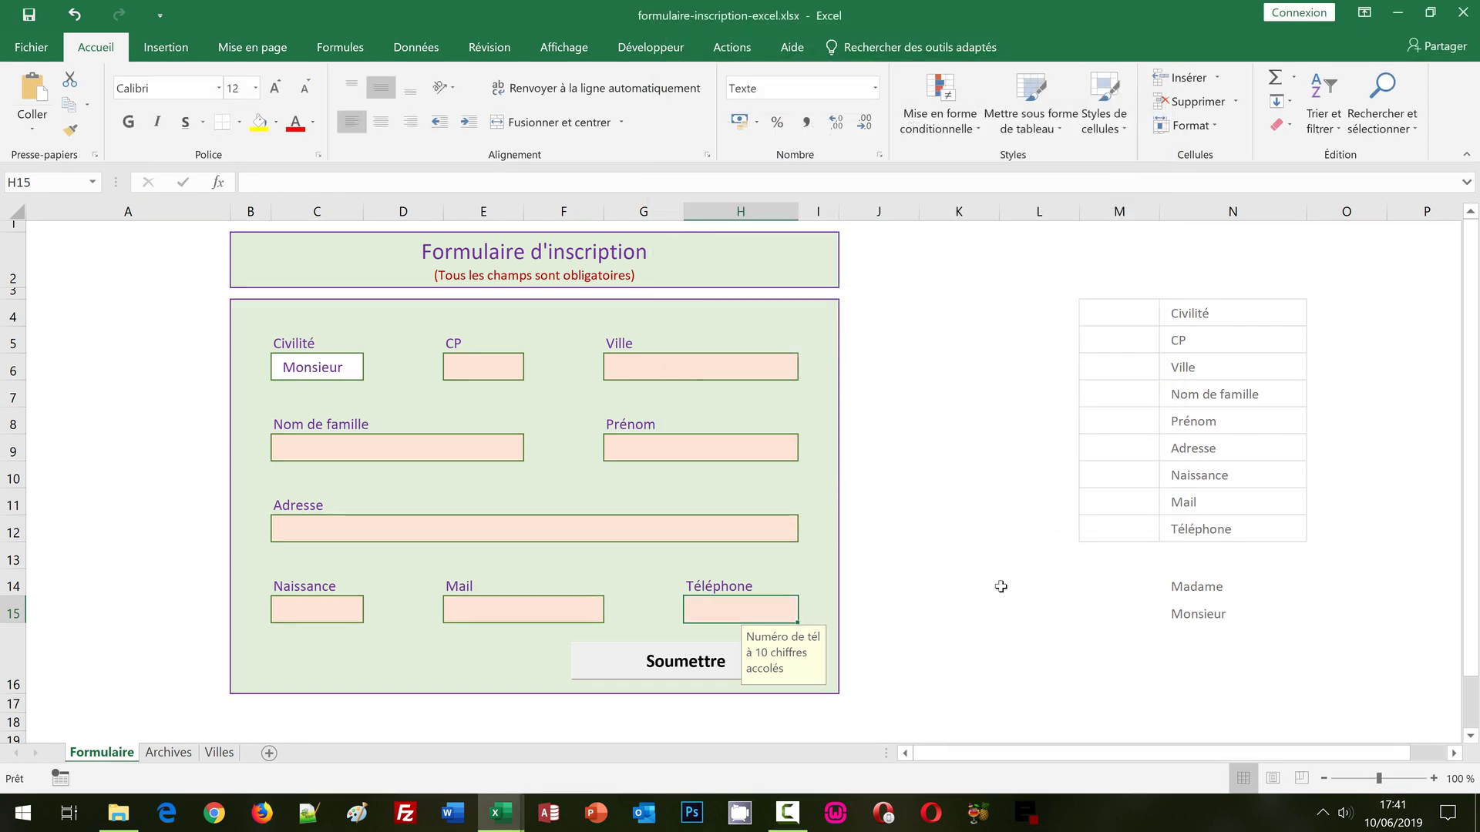
left_click(1001, 588)
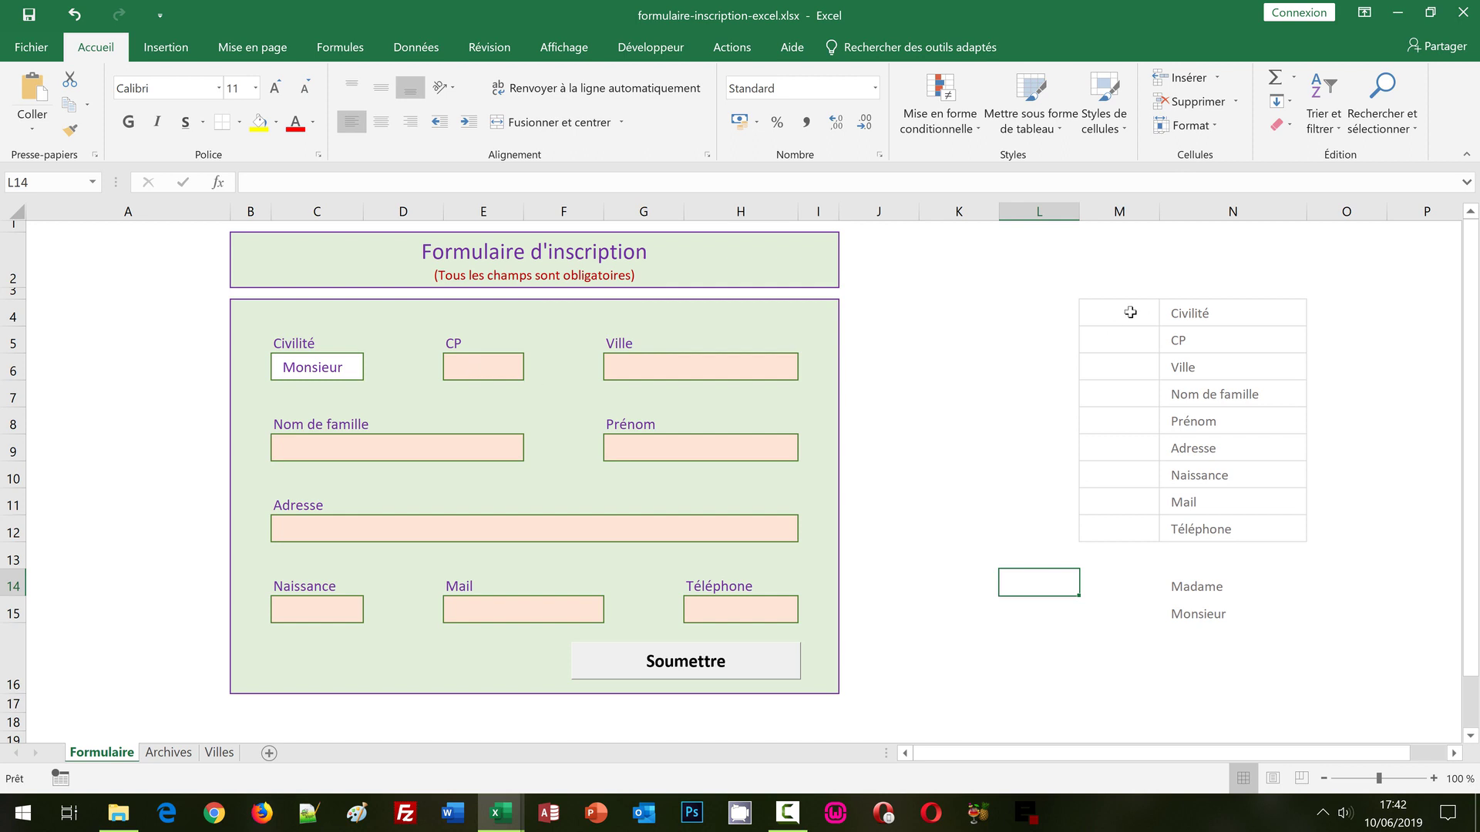
Enter =SI(C6="";"nok";"") in M4 so it flags an empty Civilité field.
left_click(1156, 313)
left_click_drag(1170, 312, 1234, 311)
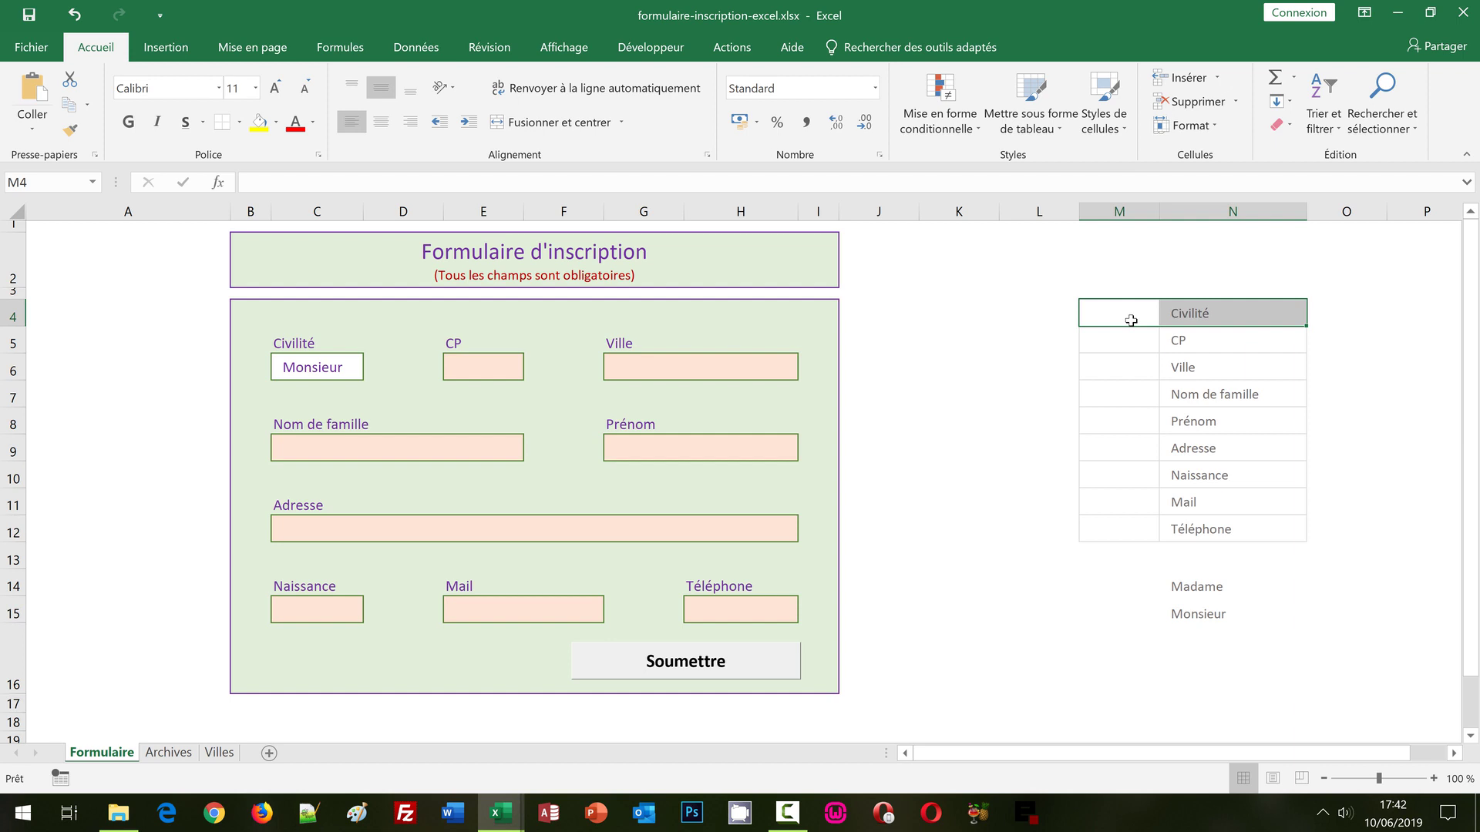
left_click(1130, 317)
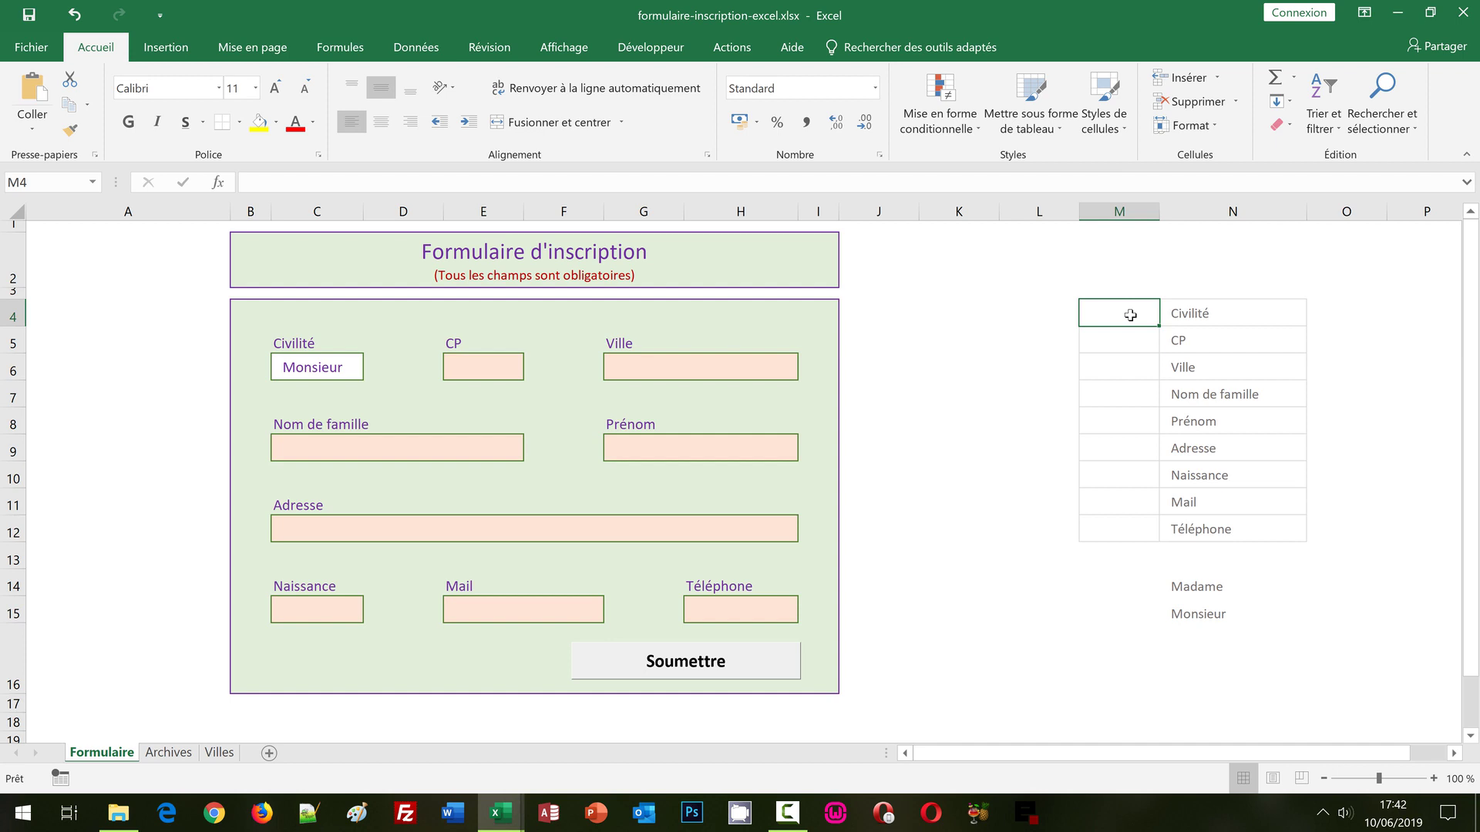
type("=si(")
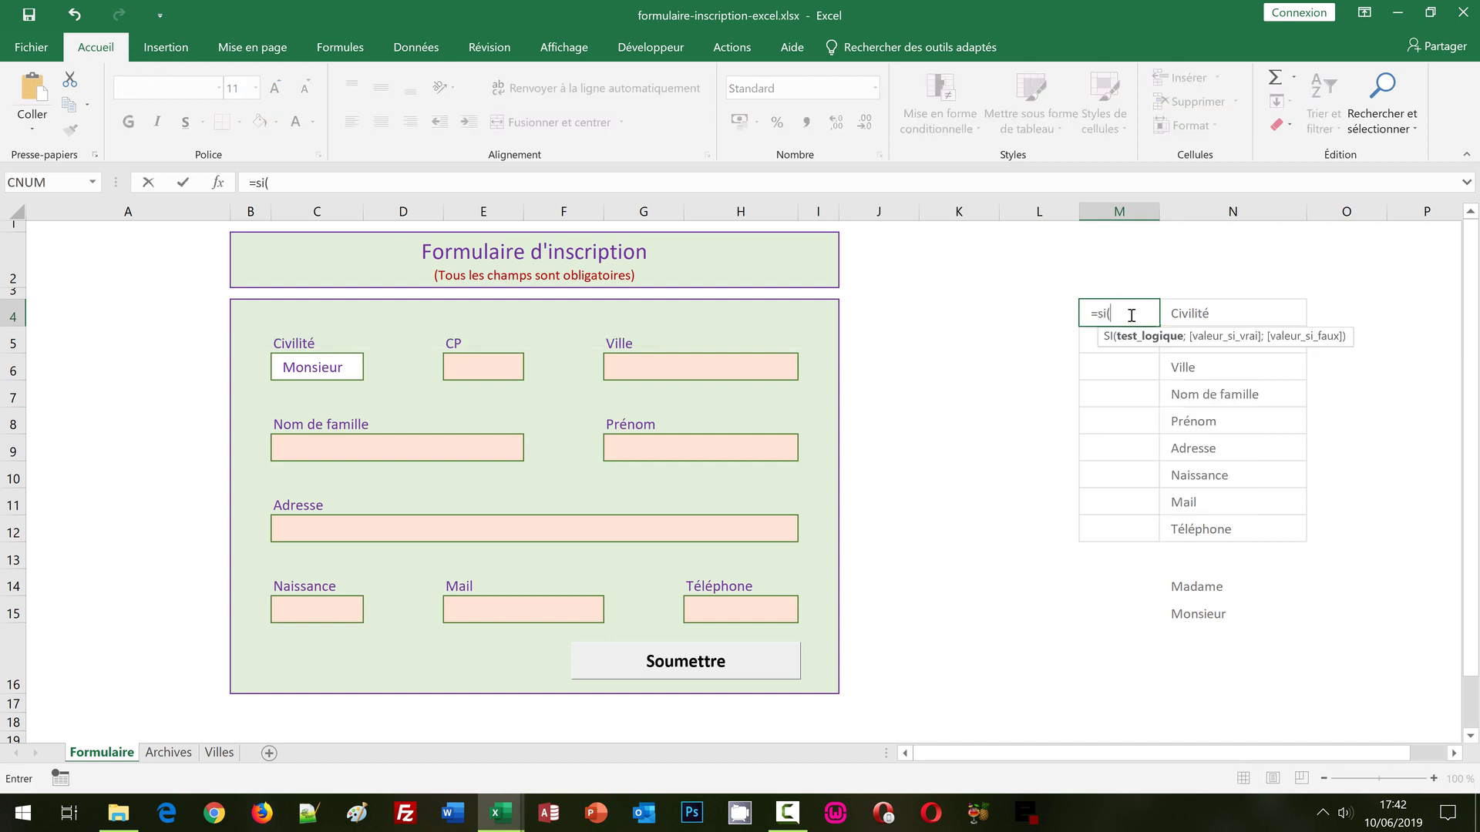
left_click(302, 369)
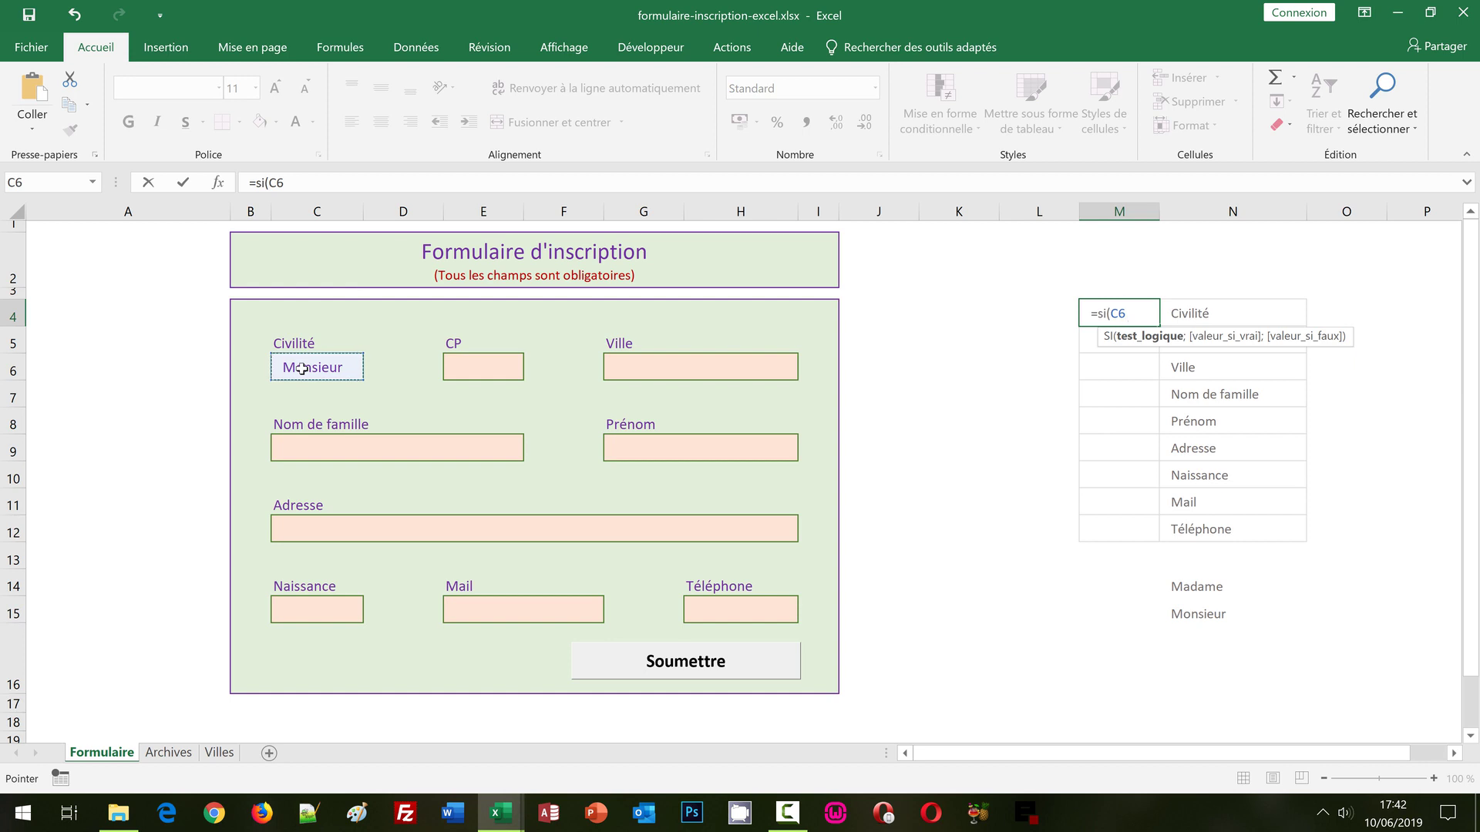
type("=\"\"")
type(";\"")
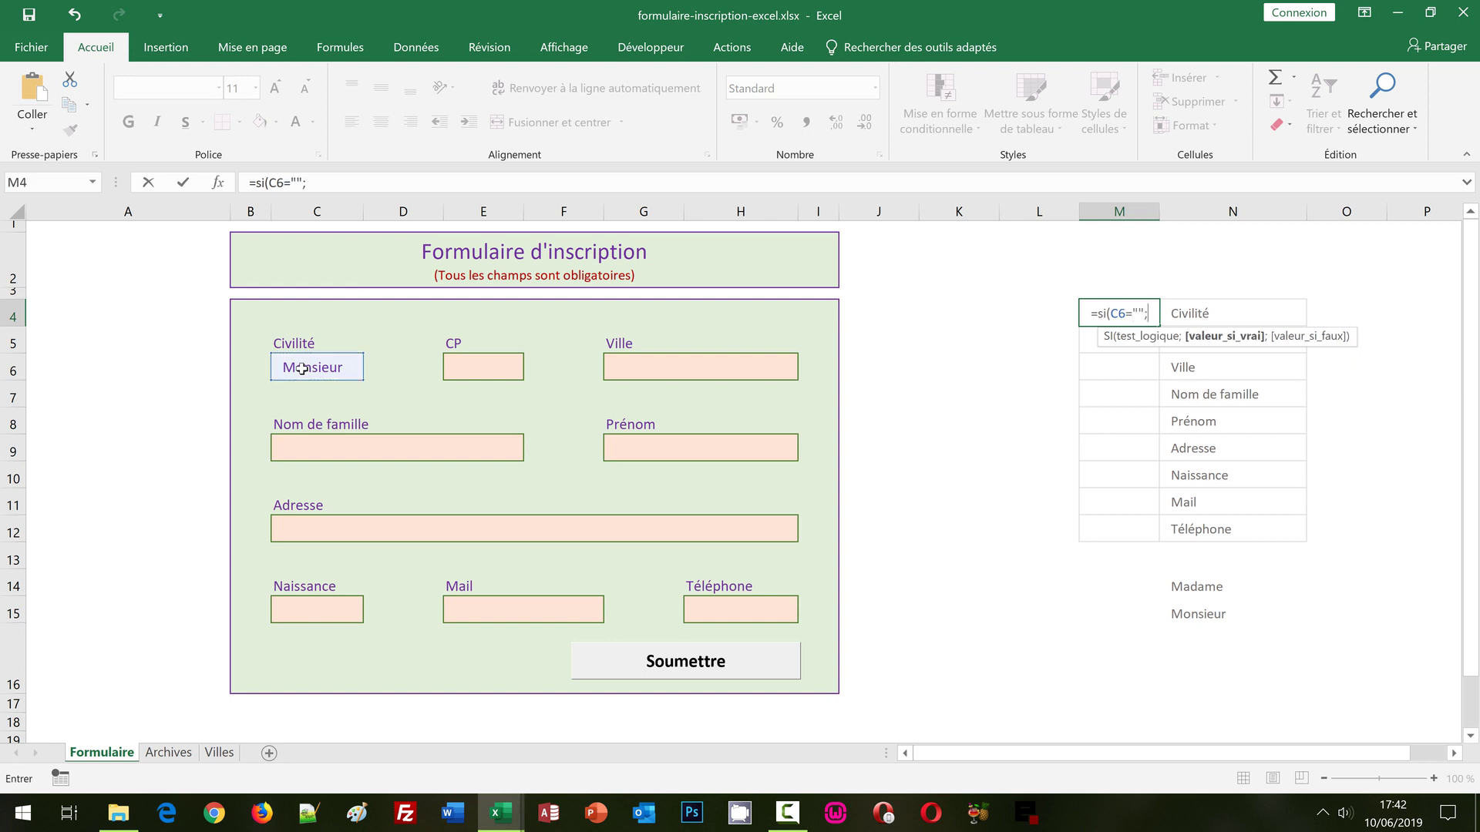
type("no")
type("k\"")
type(";")
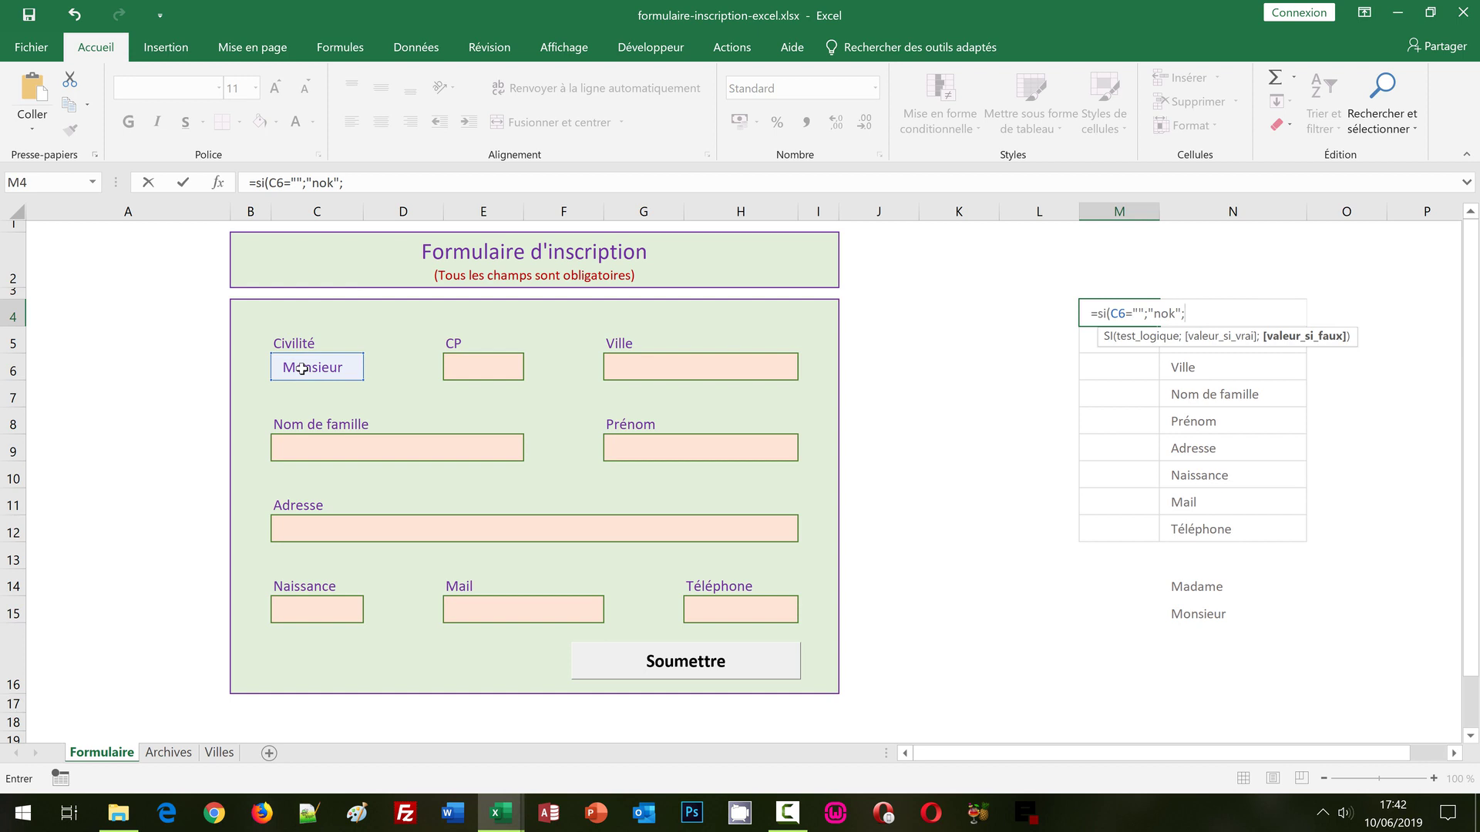
type("\"\"")
type(")")
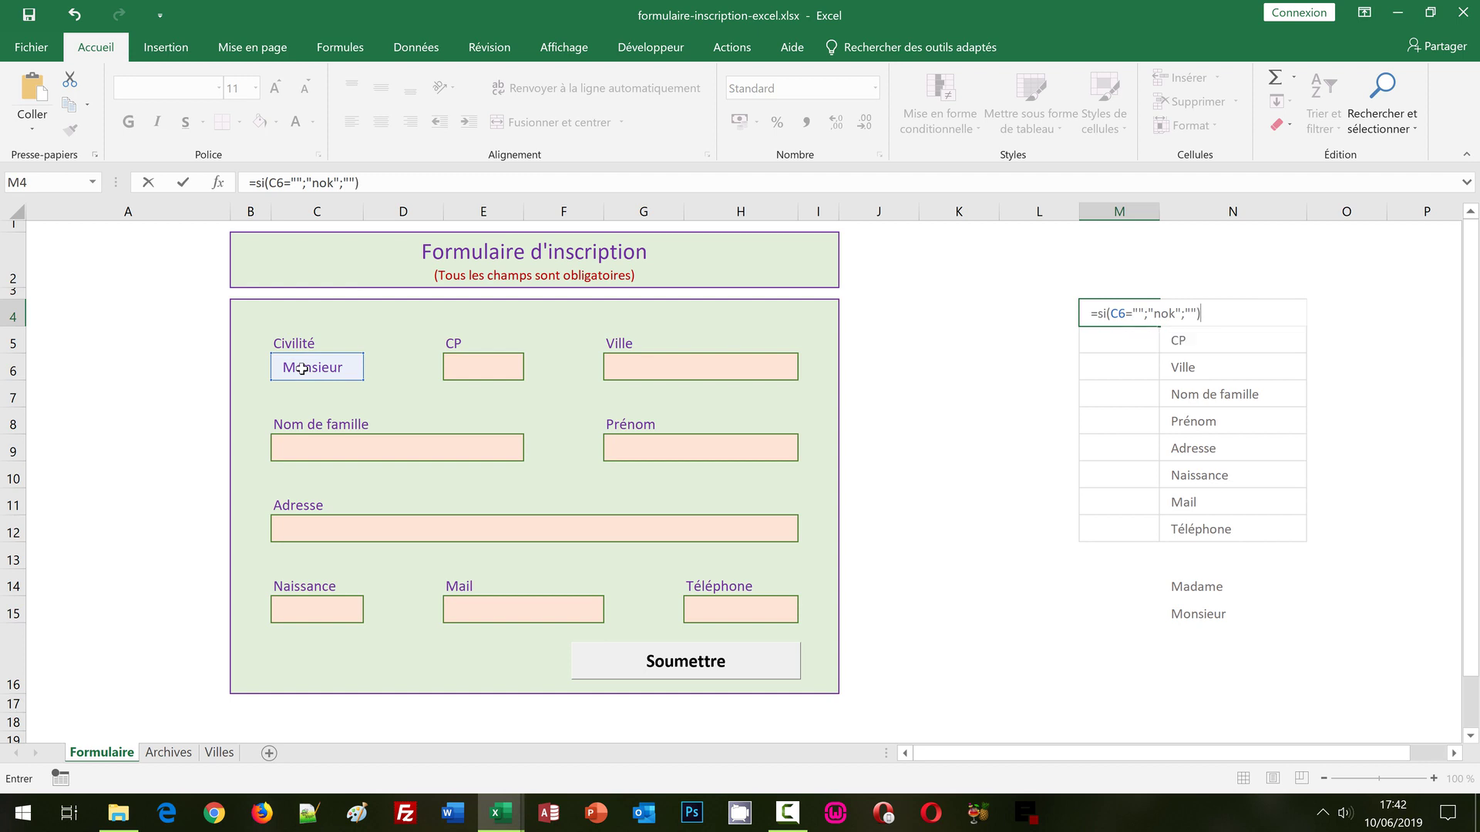
key("ctrl+Return")
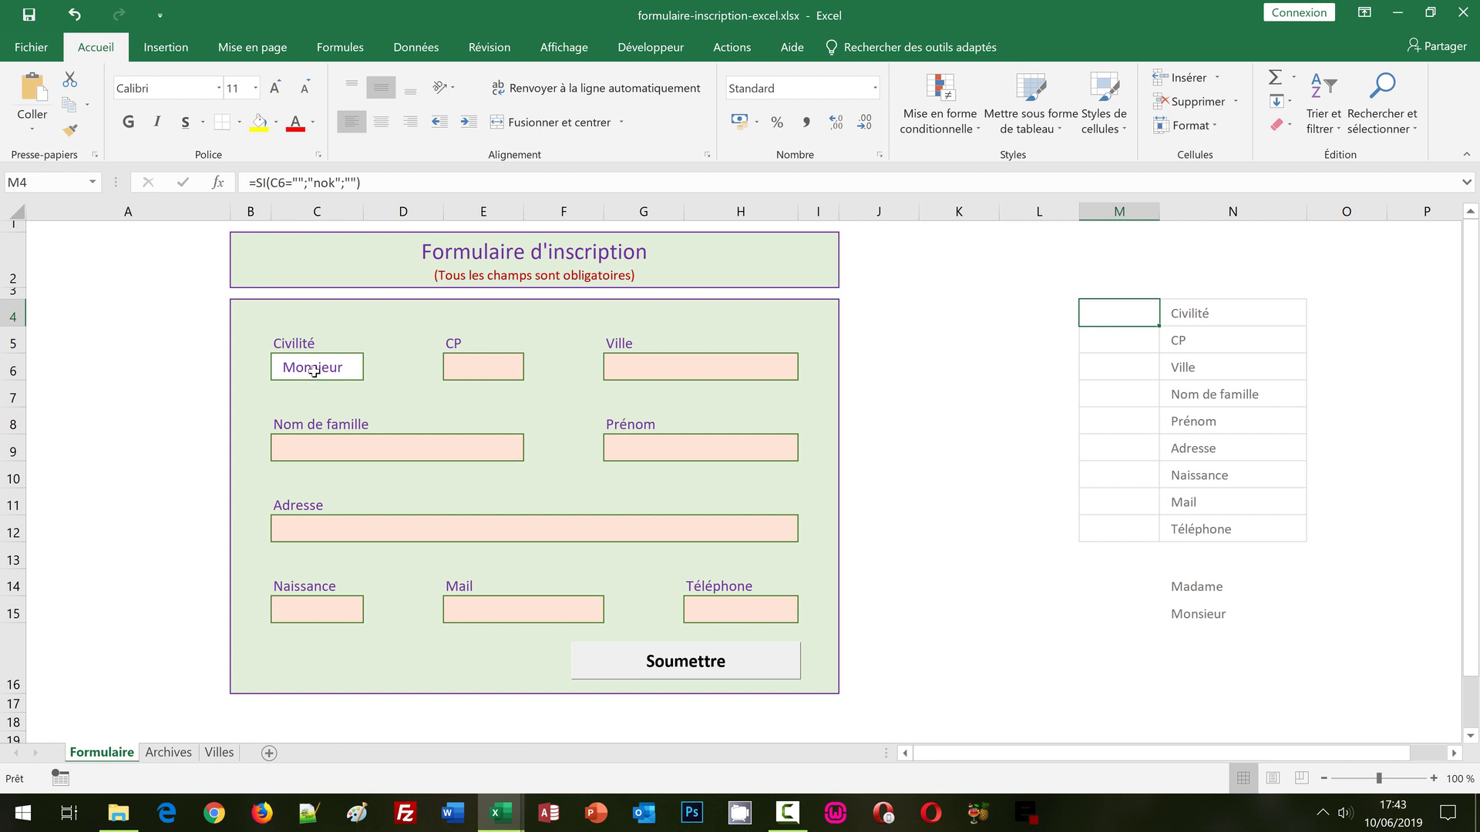
Copy the M4 check formula and paste it into cells M5 through M8.
left_click(378, 182)
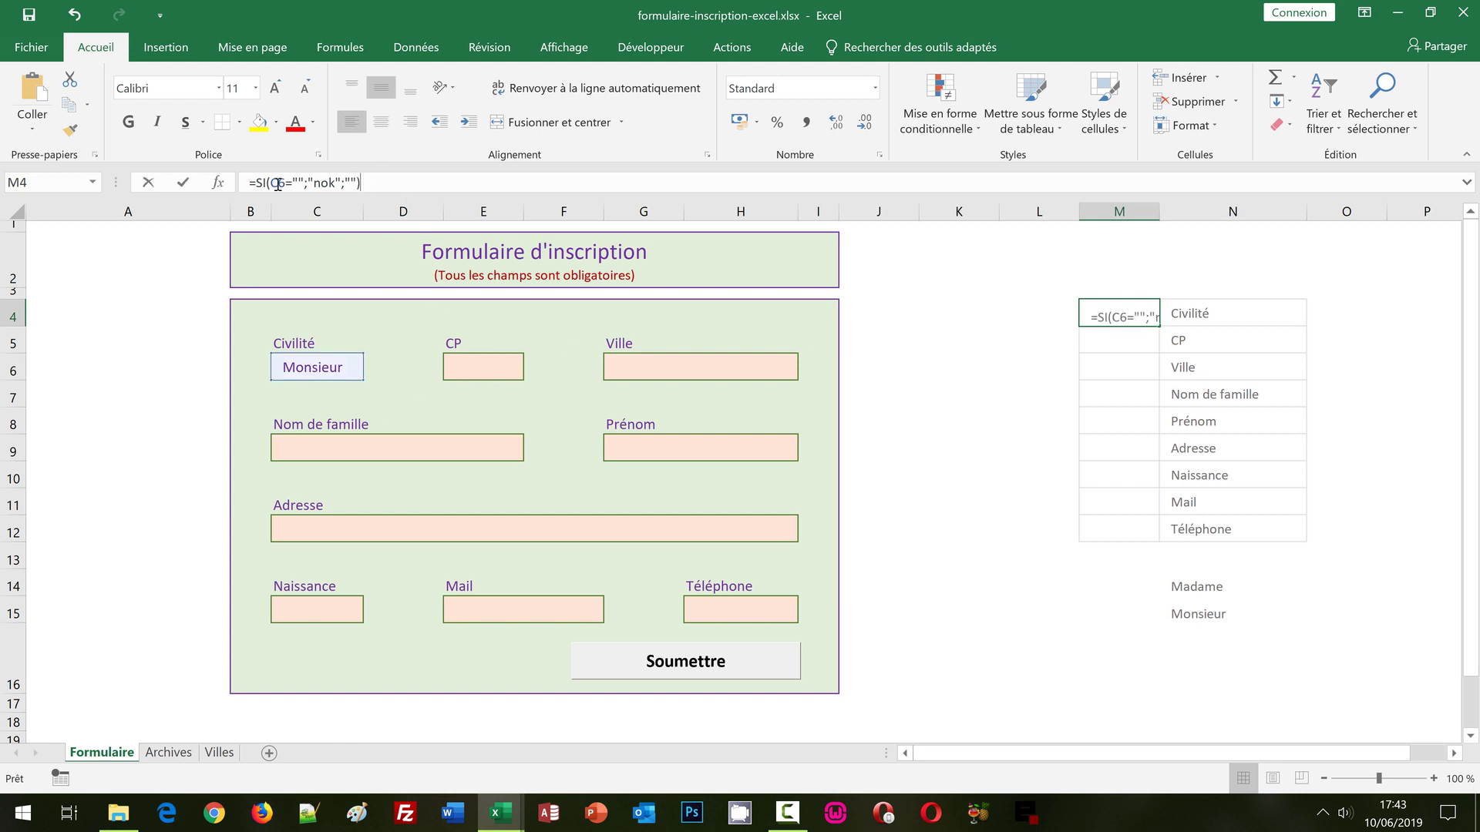
left_click(183, 183)
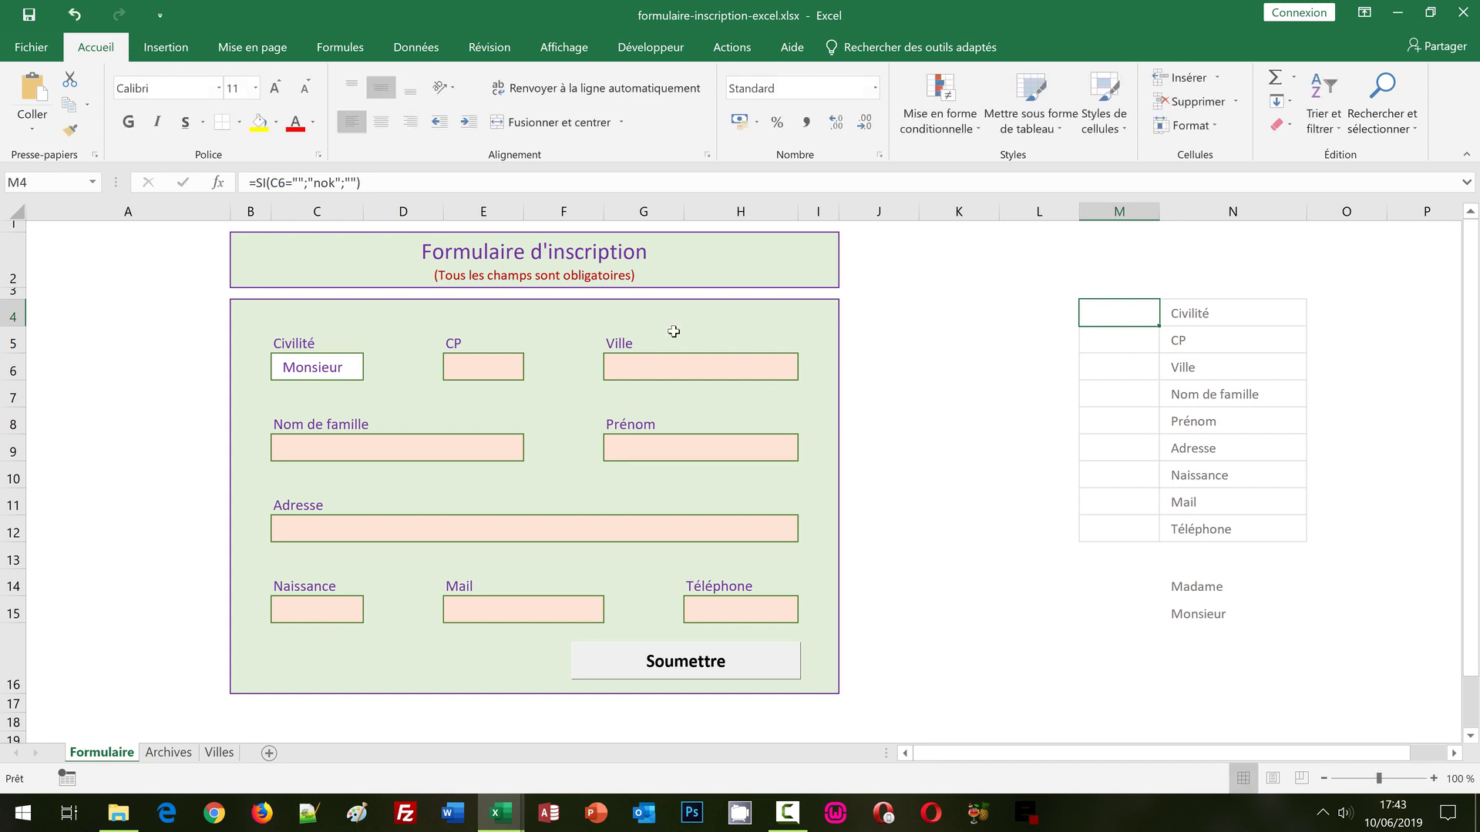
left_click(1101, 347)
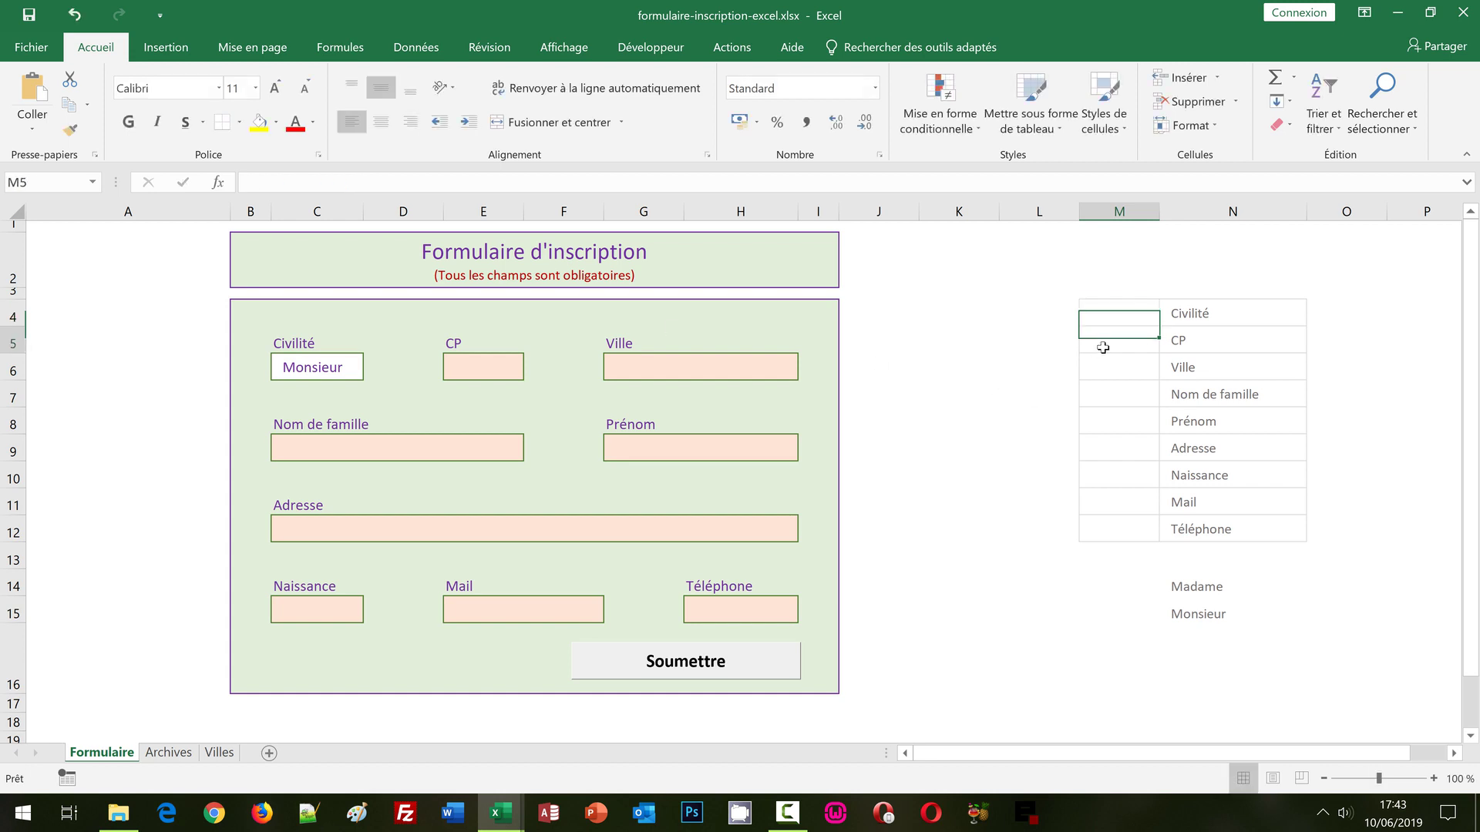
left_click(366, 181)
type("=SI(C6=\"\";\"nok\";\"\")")
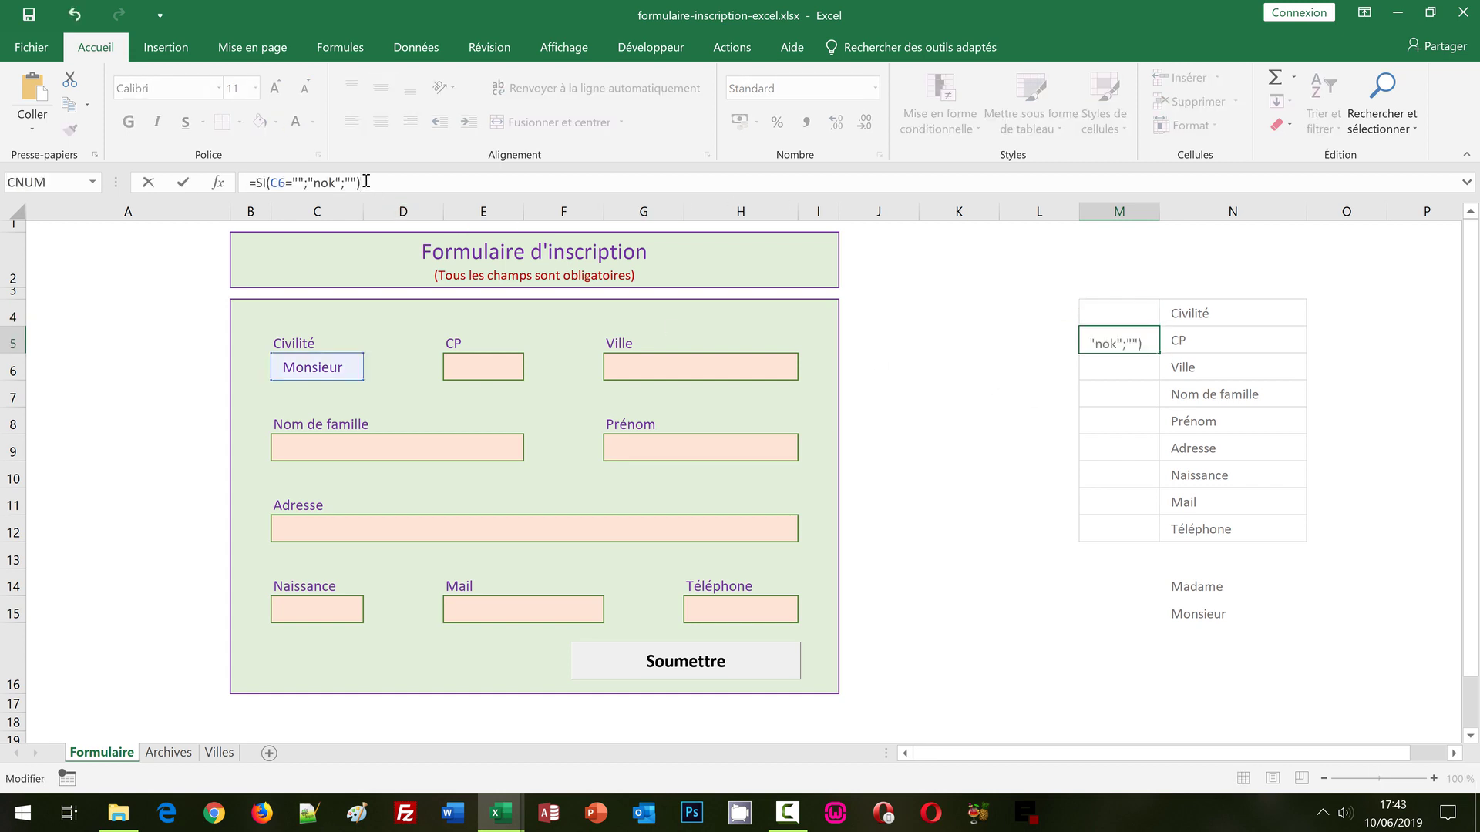
key("Return")
left_click(1087, 364)
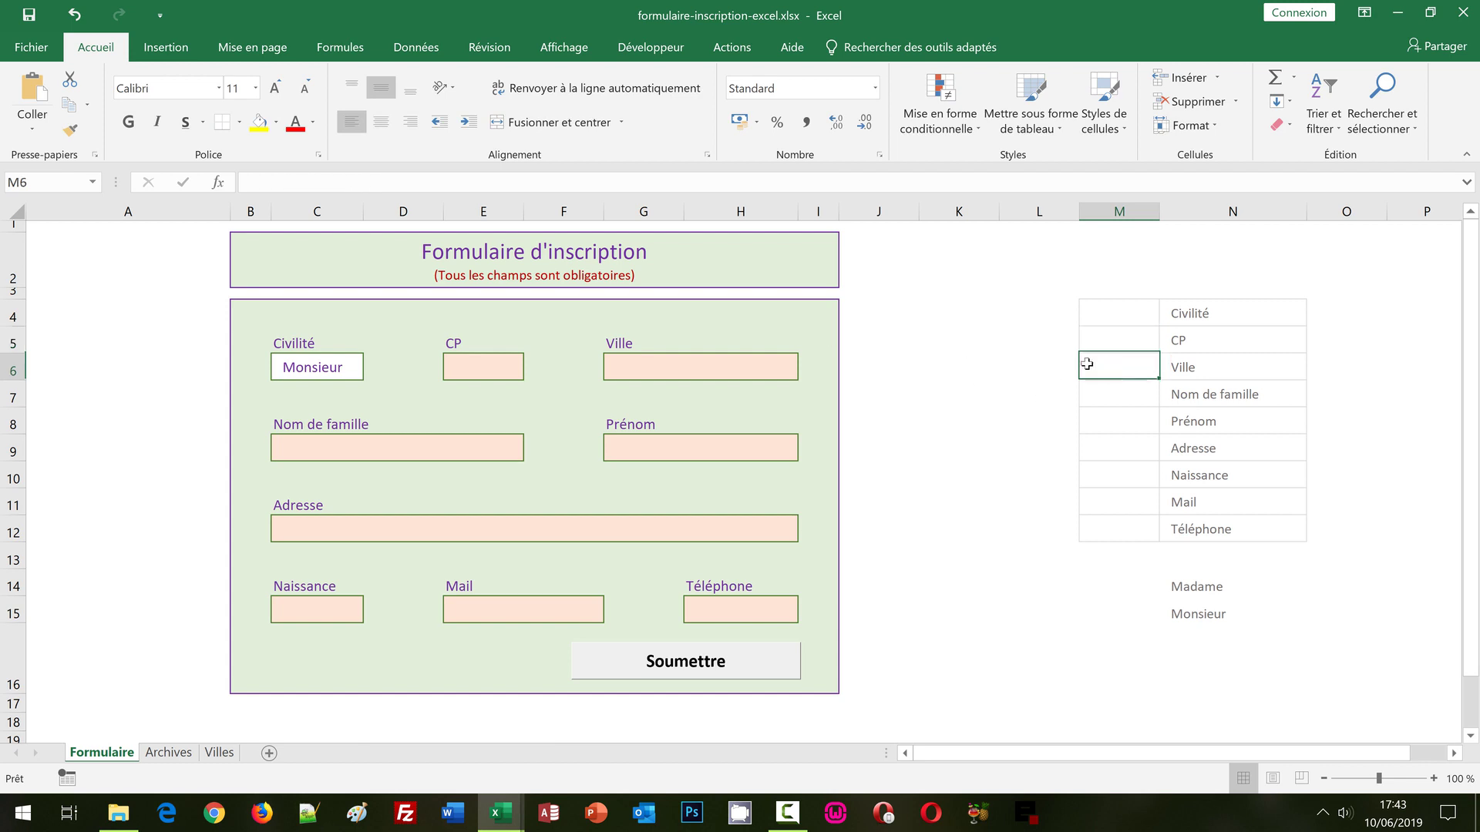
left_click(459, 182)
type("=SI(C6=\"\";\"nok\";\"\")")
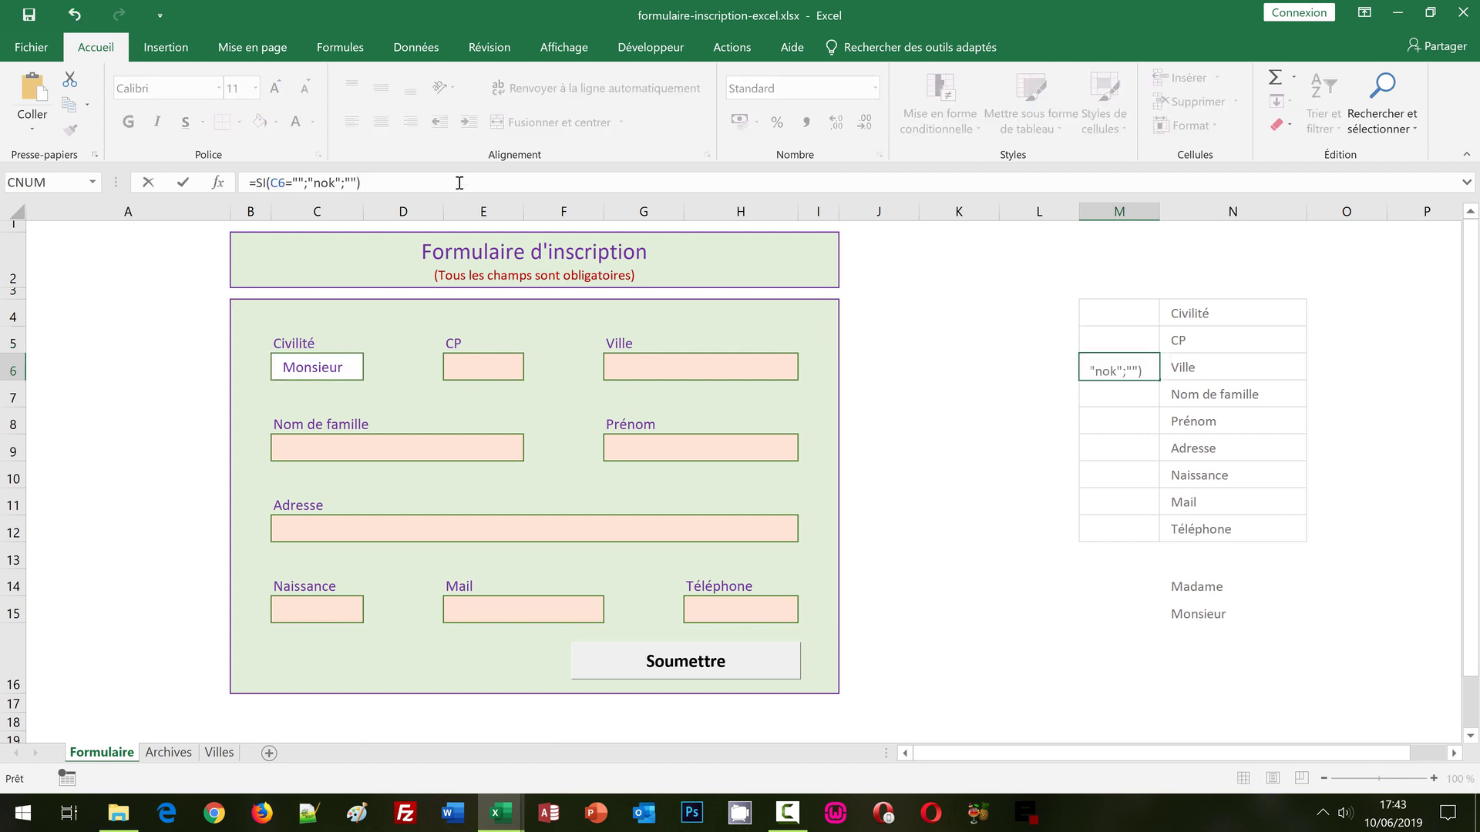
key("ctrl+Return")
left_click(1109, 393)
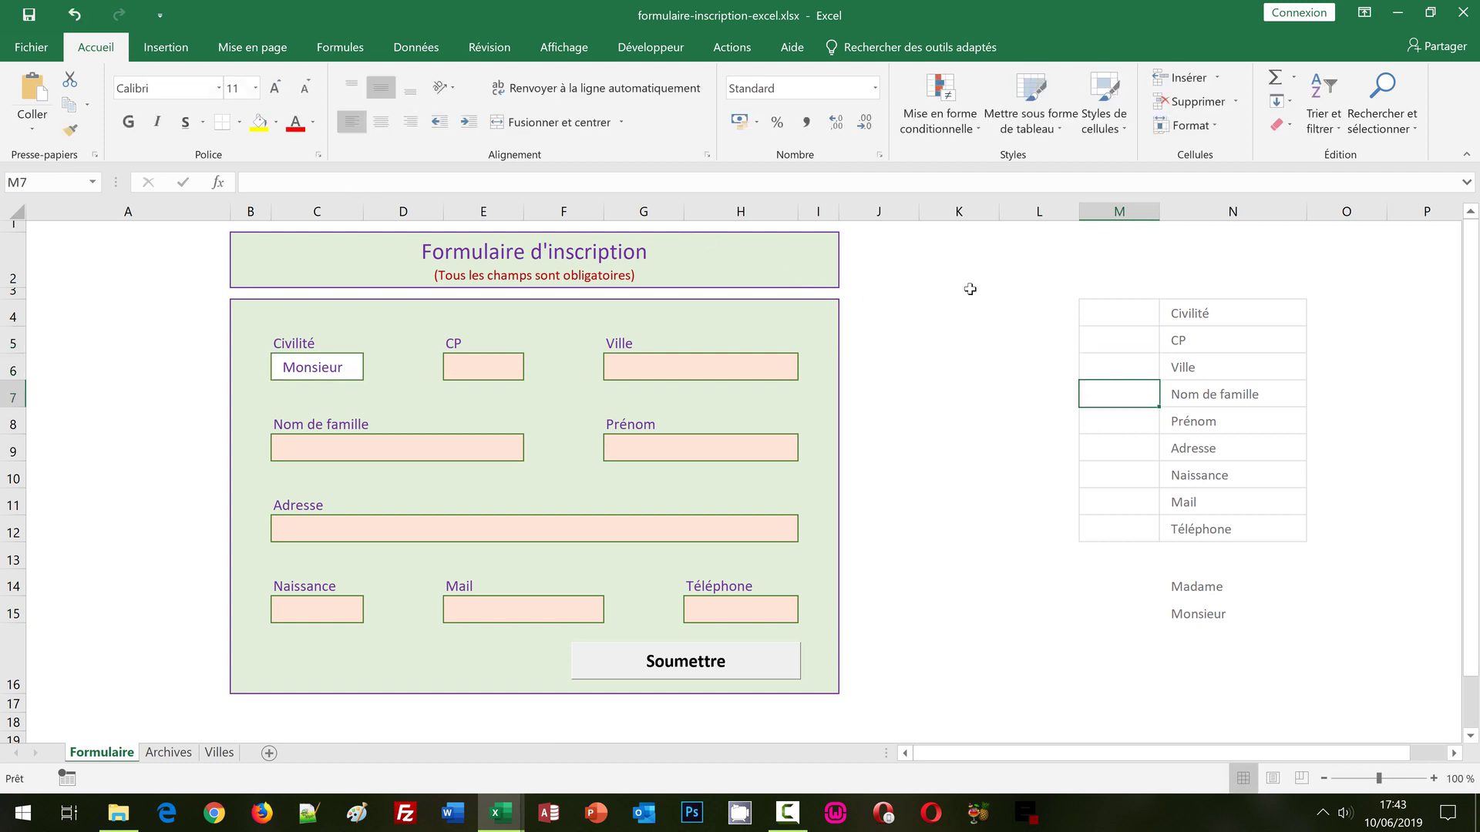
left_click(477, 182)
type("=SI(C6=\"\";\"nok\";\"\")")
key("ctrl+Return")
left_click(1112, 410)
left_click(601, 189)
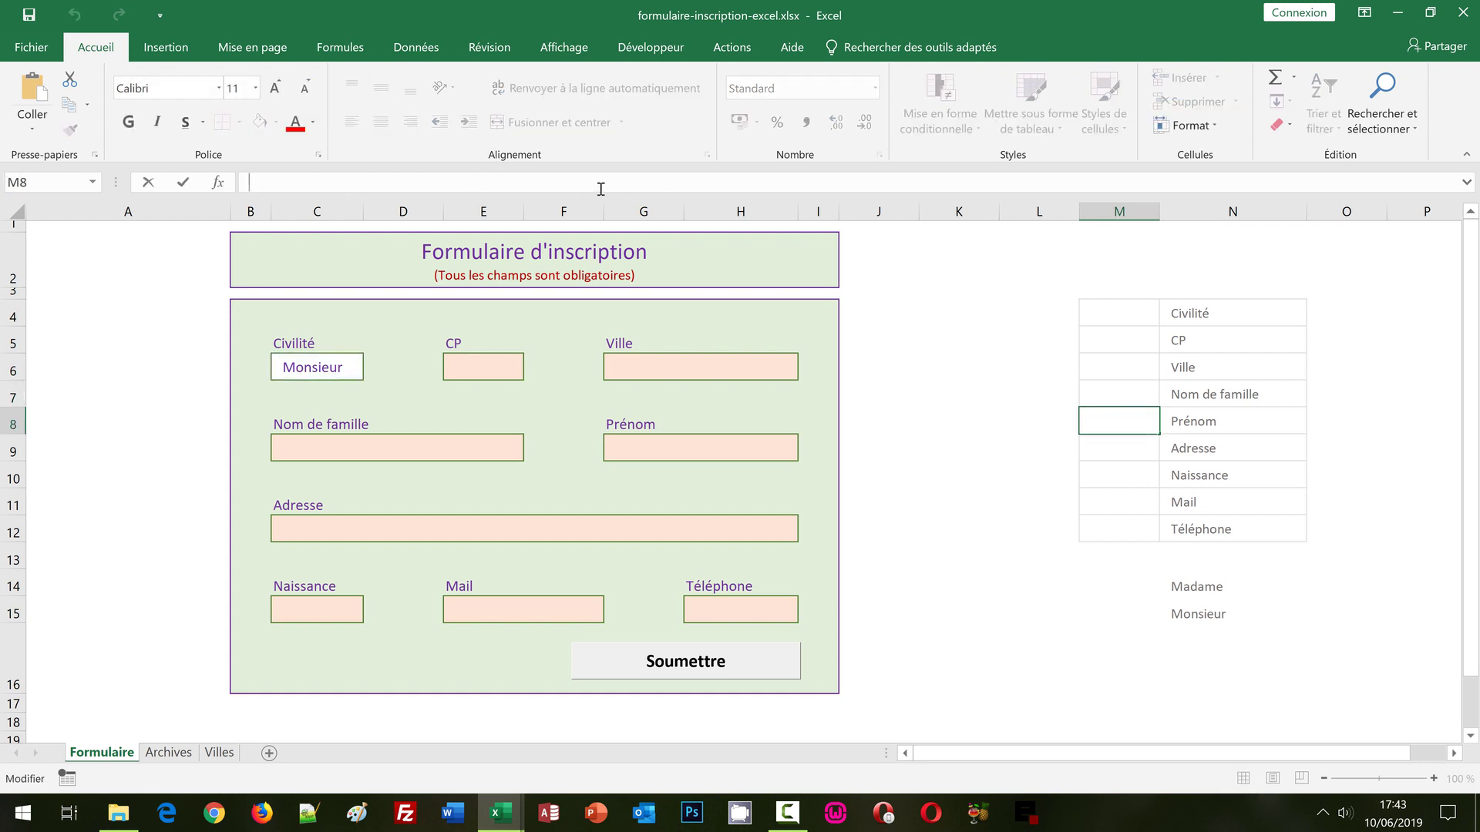
type("=SI(C6=\"\";\"nok\";\"\")")
key("ctrl+Return")
Paste the same =SI(C6="";"nok";"") formula into cells M9 through M12.
key("Down")
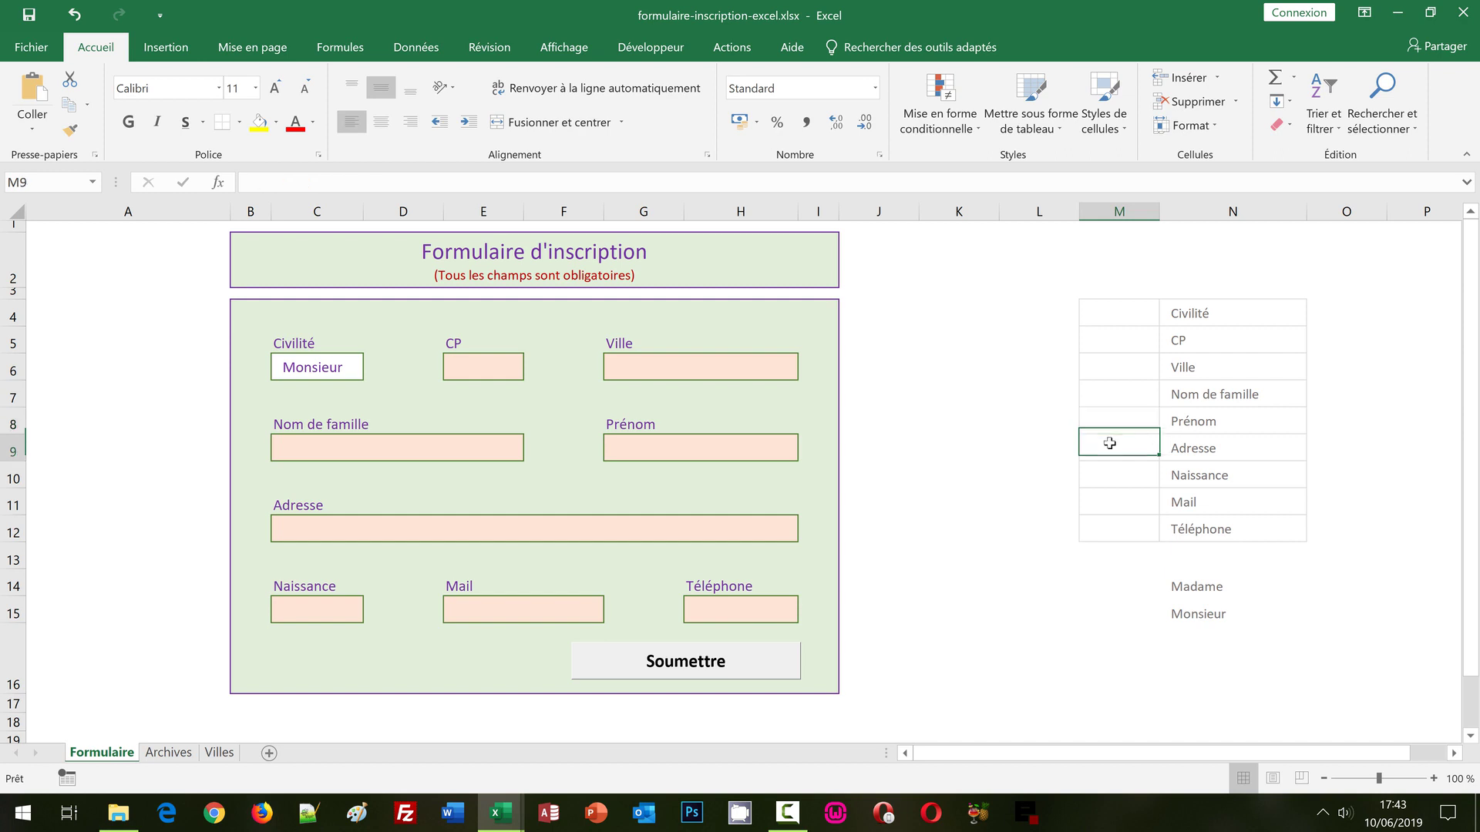
left_click(553, 185)
type("=SI(C6=\"\";\"nok\";\"\")")
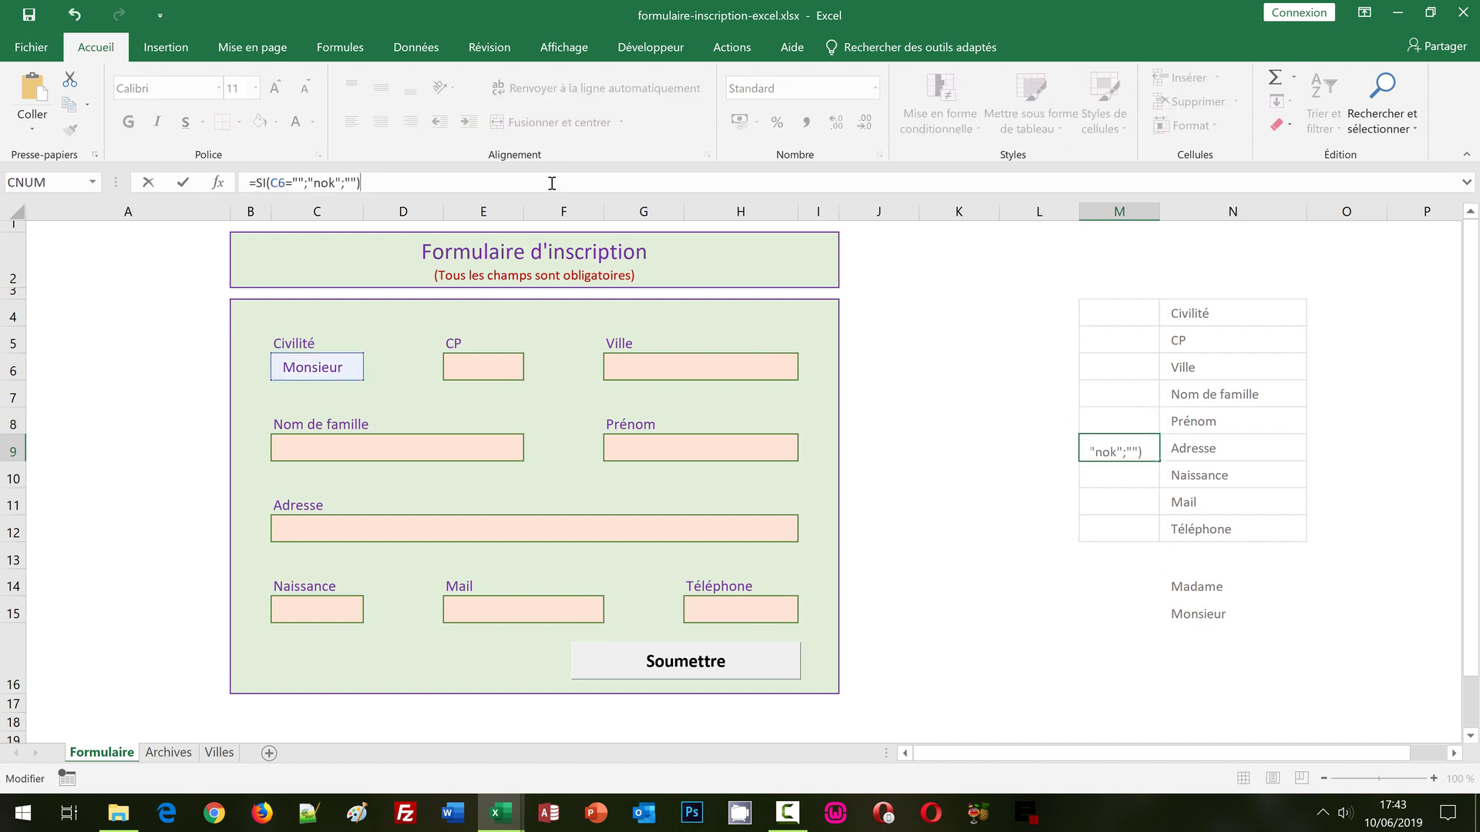
key("ctrl+Return")
left_click(1130, 473)
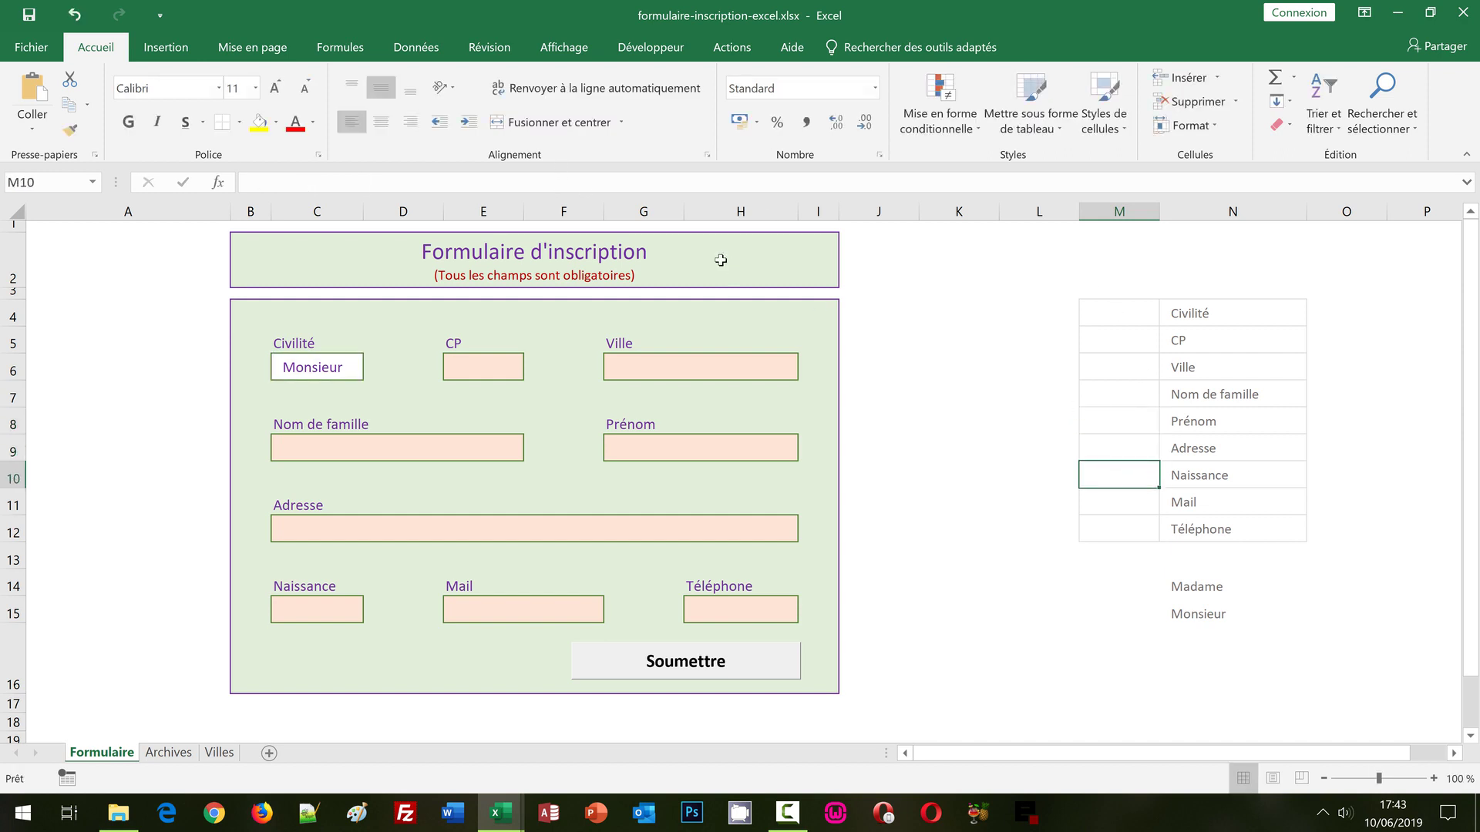
left_click(649, 185)
type("=SI(C6=\"\";\"nok\";\"\")")
key("ctrl+Return")
left_click(1122, 502)
left_click(575, 180)
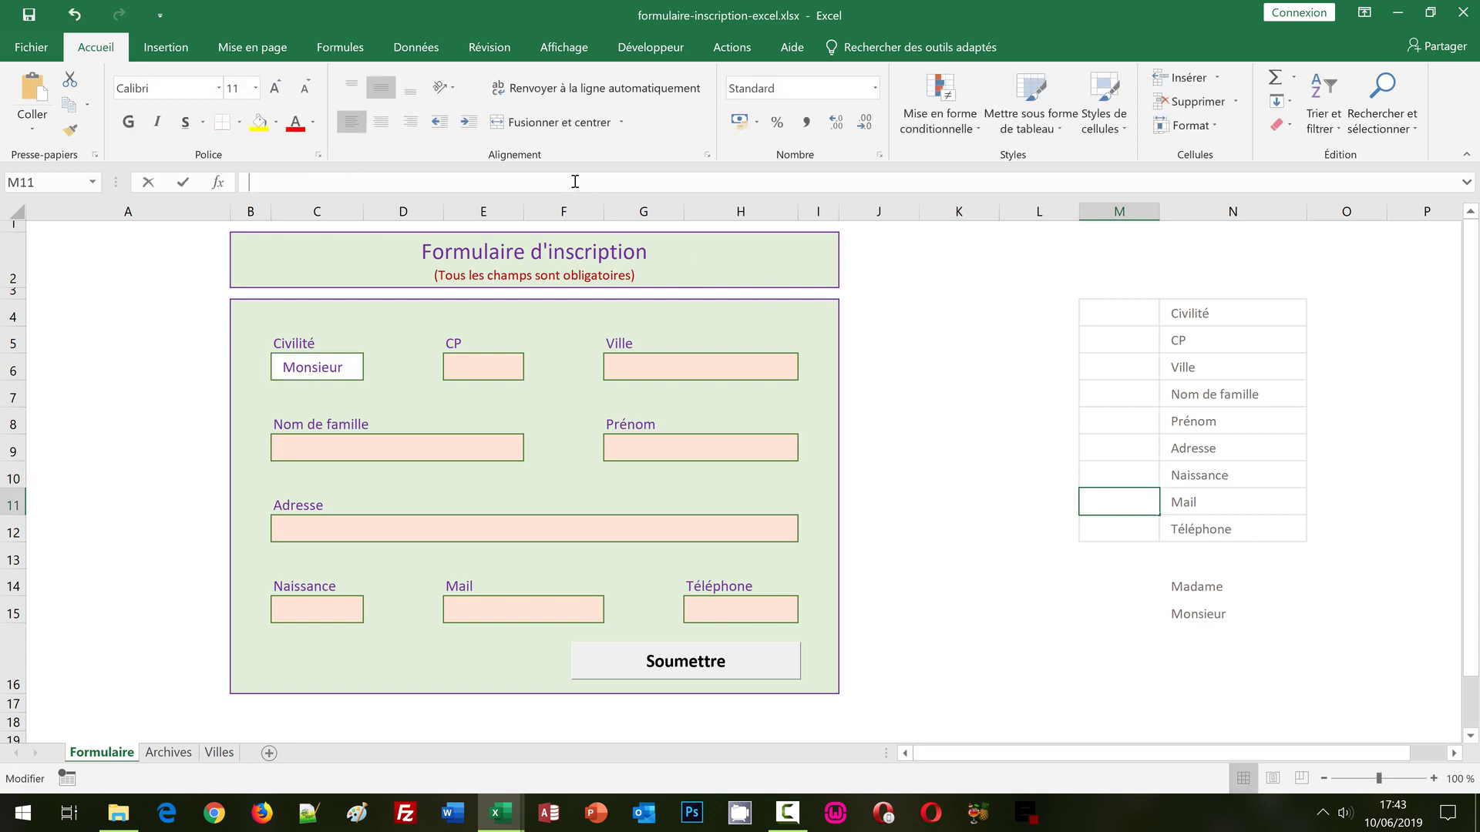
type("=SI(C6=\"\";\"nok\";\"\")")
key("ctrl+Return")
left_click(1117, 530)
left_click(350, 185)
type("=SI(C6=\"\";\"nok\";\"\")")
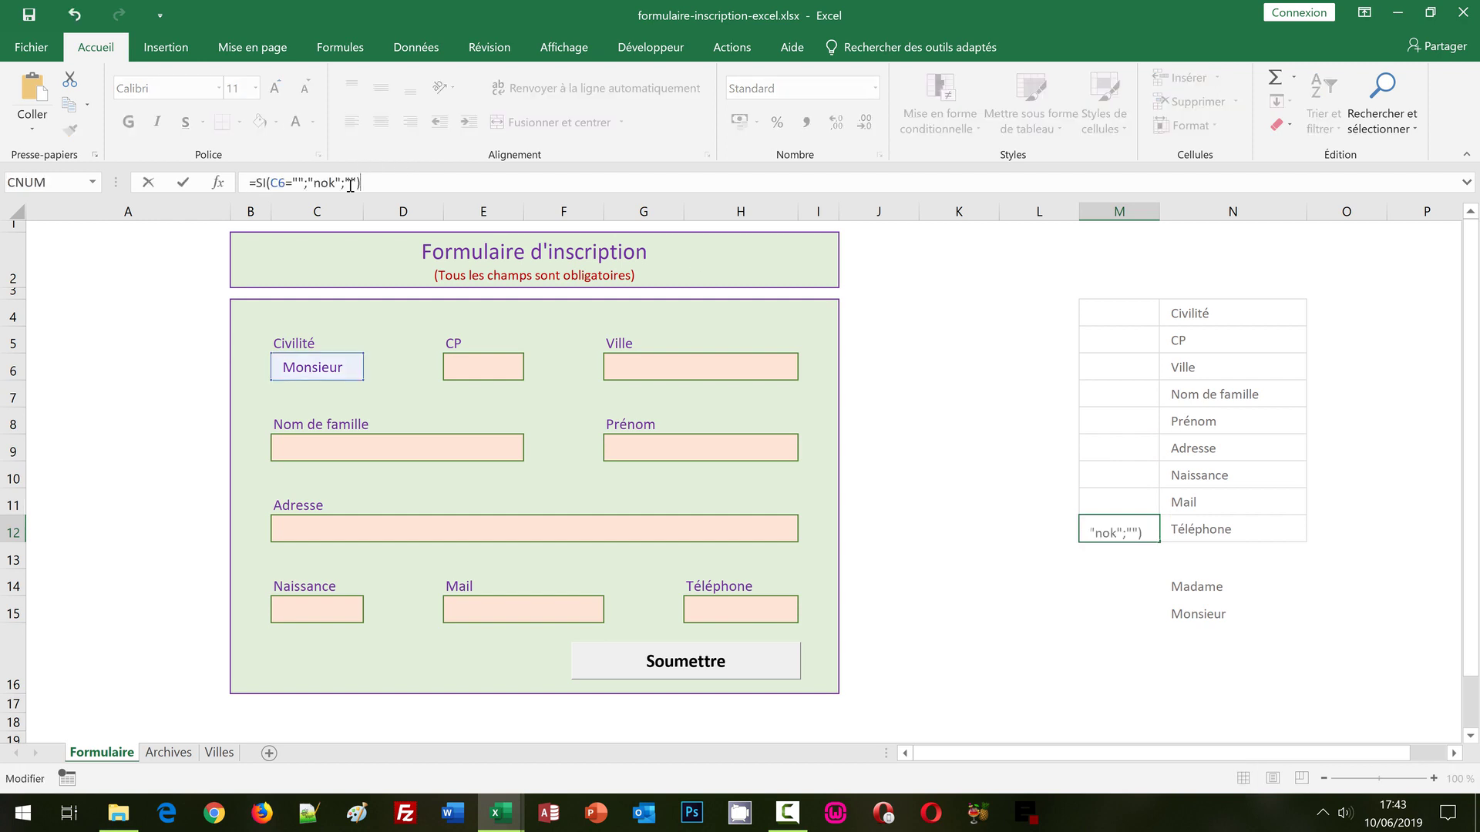
key("ctrl+Return")
left_click(1130, 340)
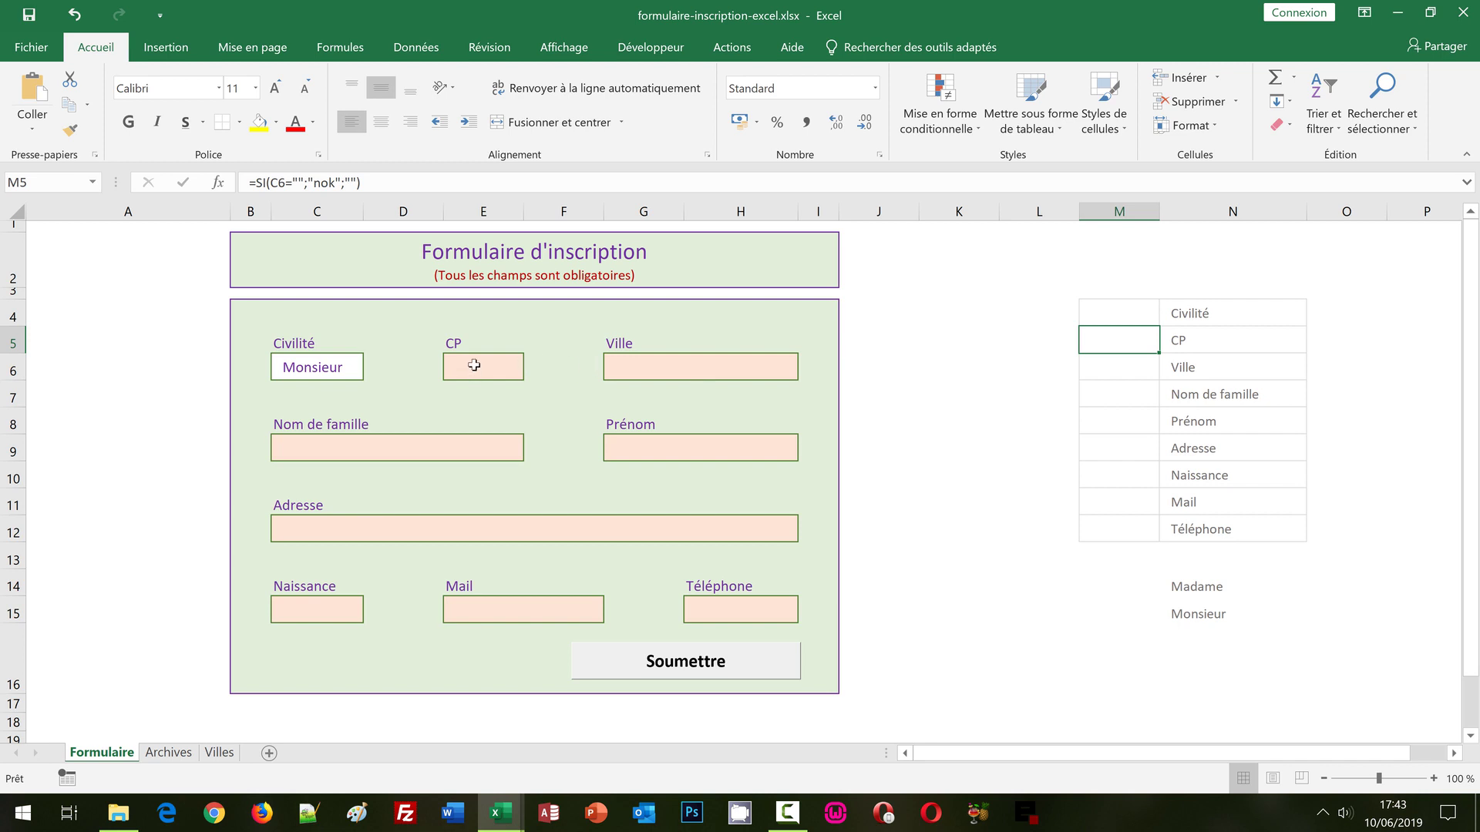
Point the M5 check at CP cell E6 and the M6 check at Ville cell G6.
left_click(278, 188)
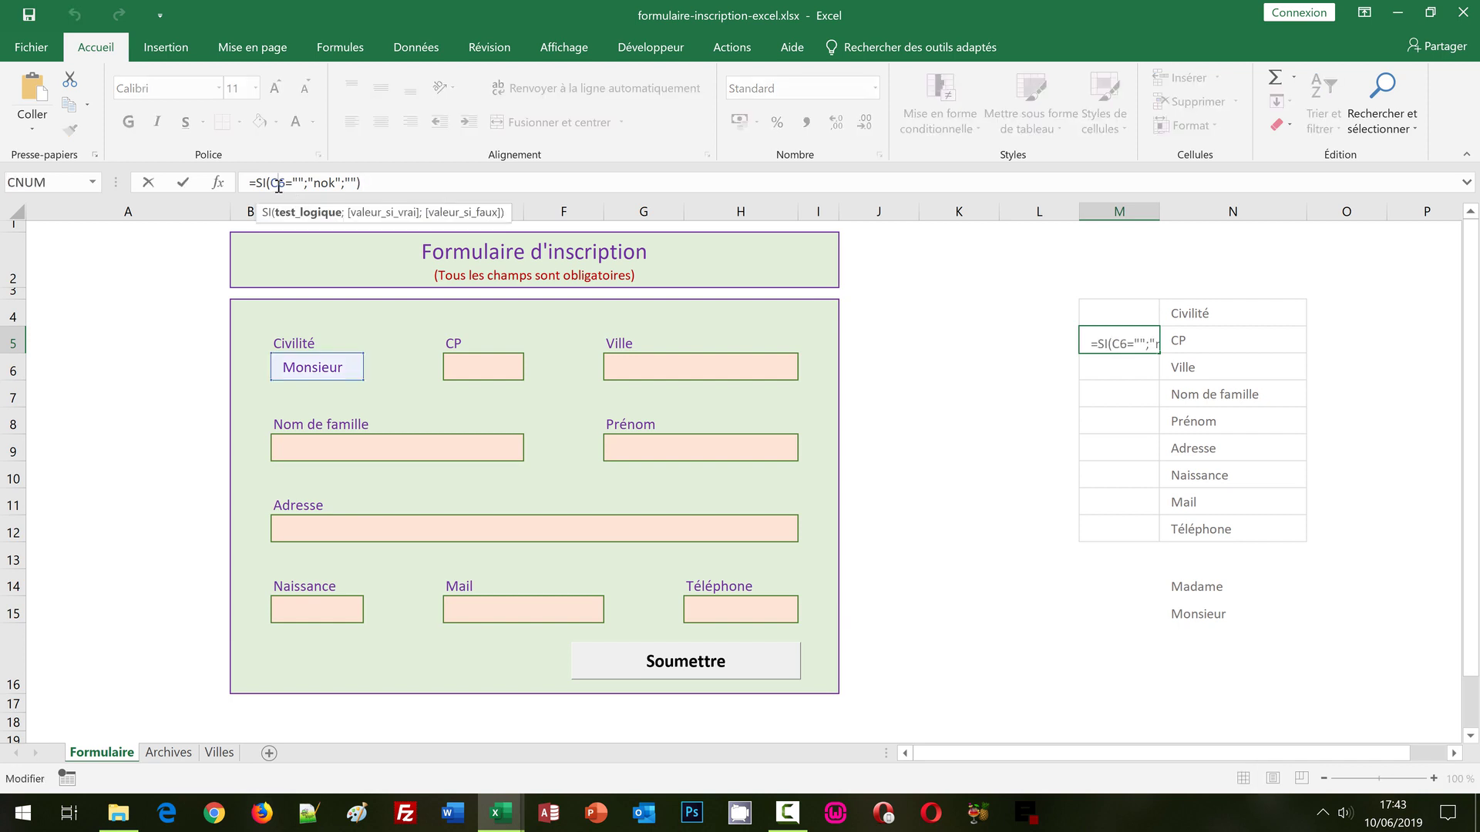
key("BackSpace")
type("E")
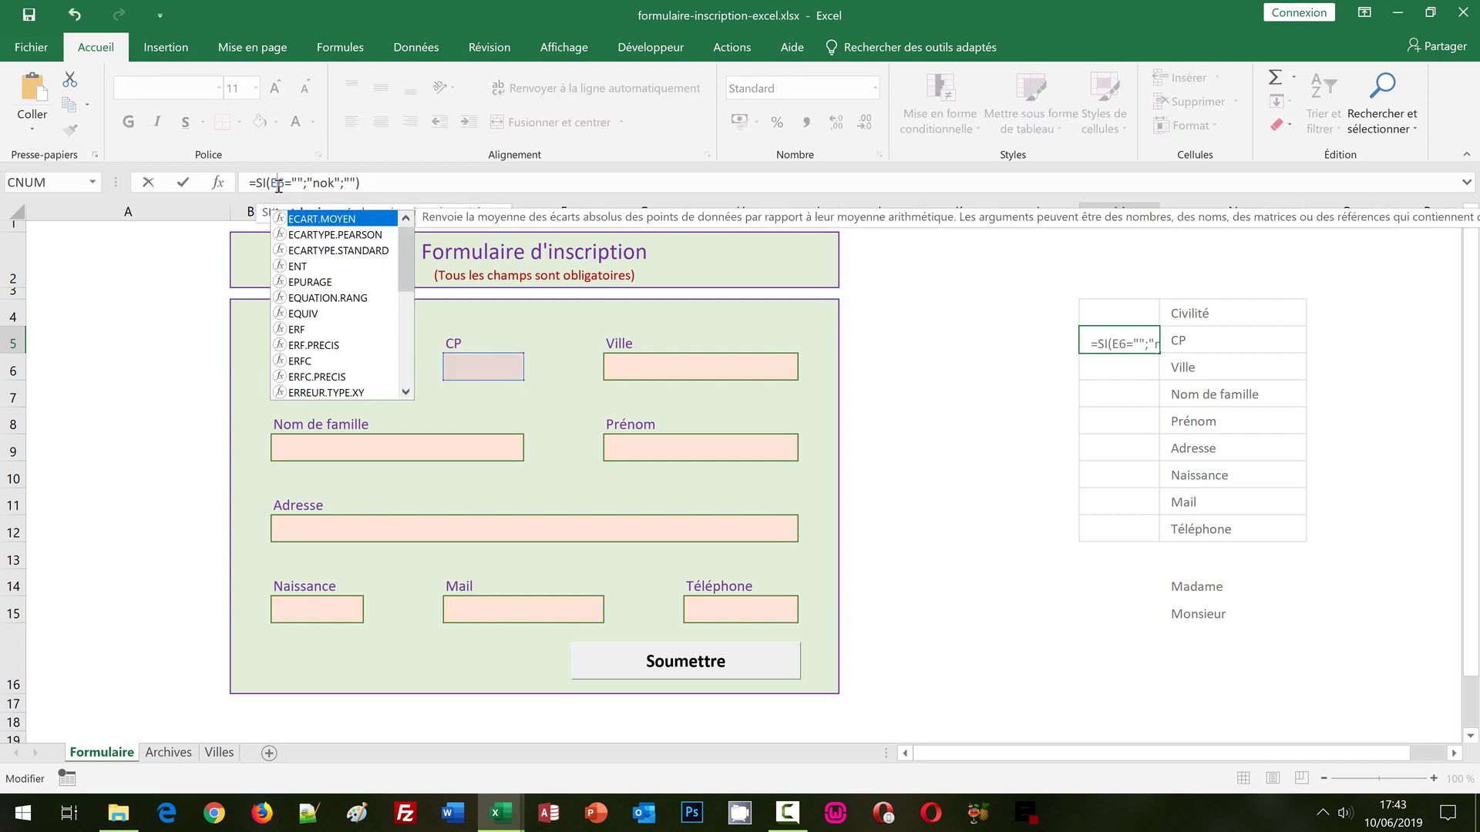
key("ctrl+Return")
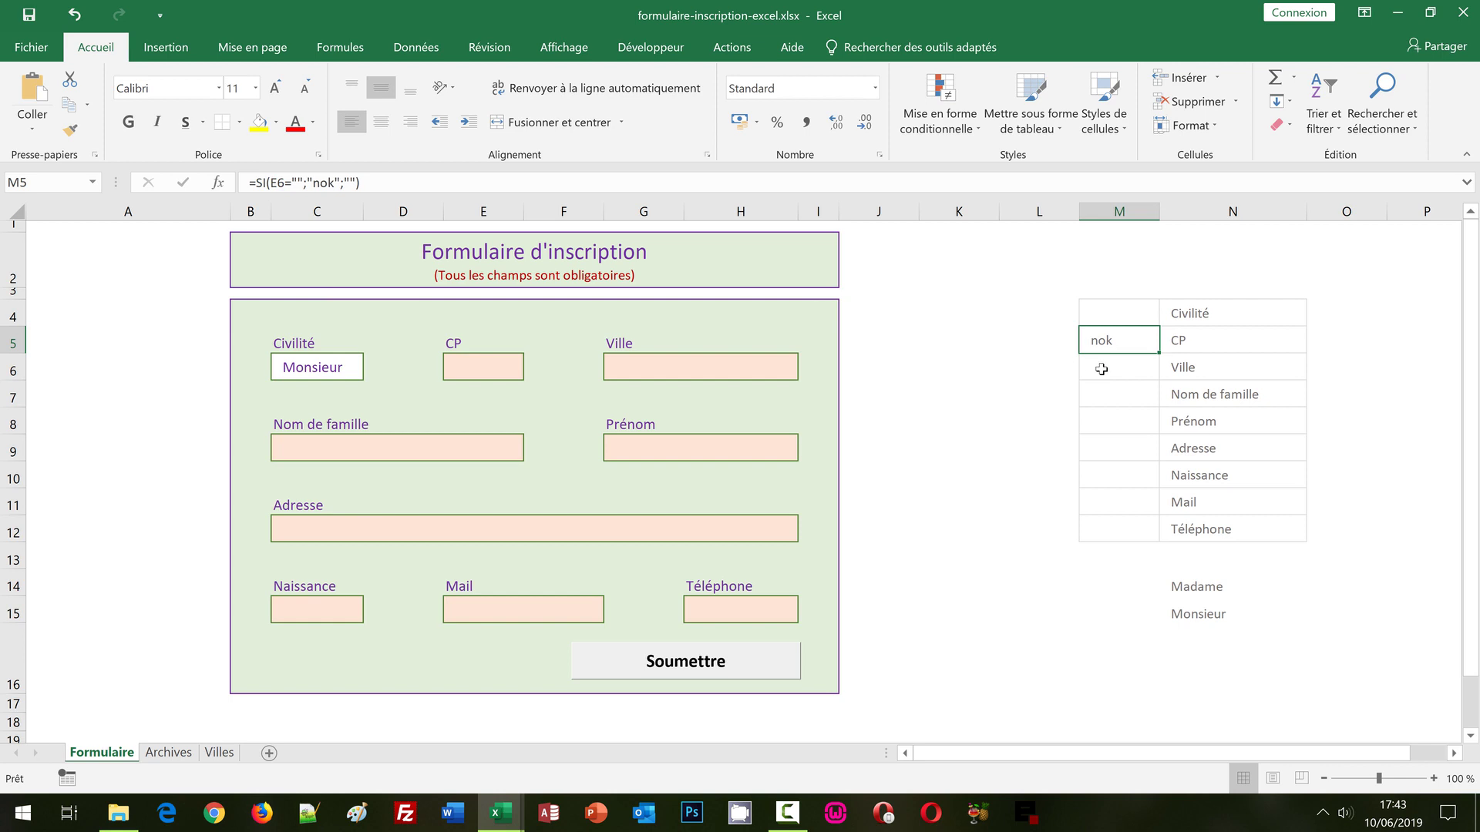
left_click(755, 365)
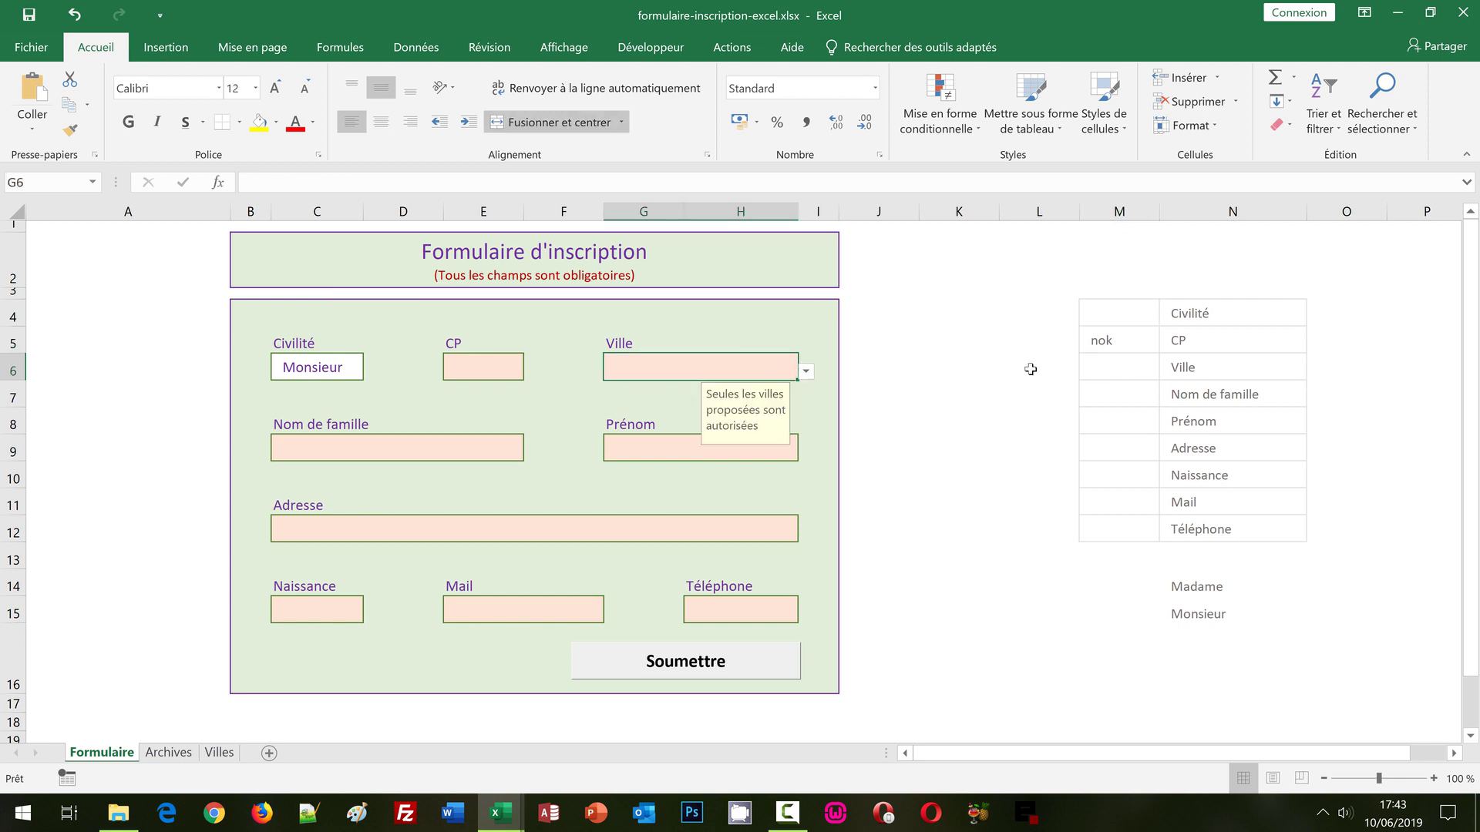
left_click(1119, 367)
key("ctrl+d")
left_click(286, 183)
key("BackSpace")
key("BackSpace")
type("C6=\"\";\"nok\";\"\")")
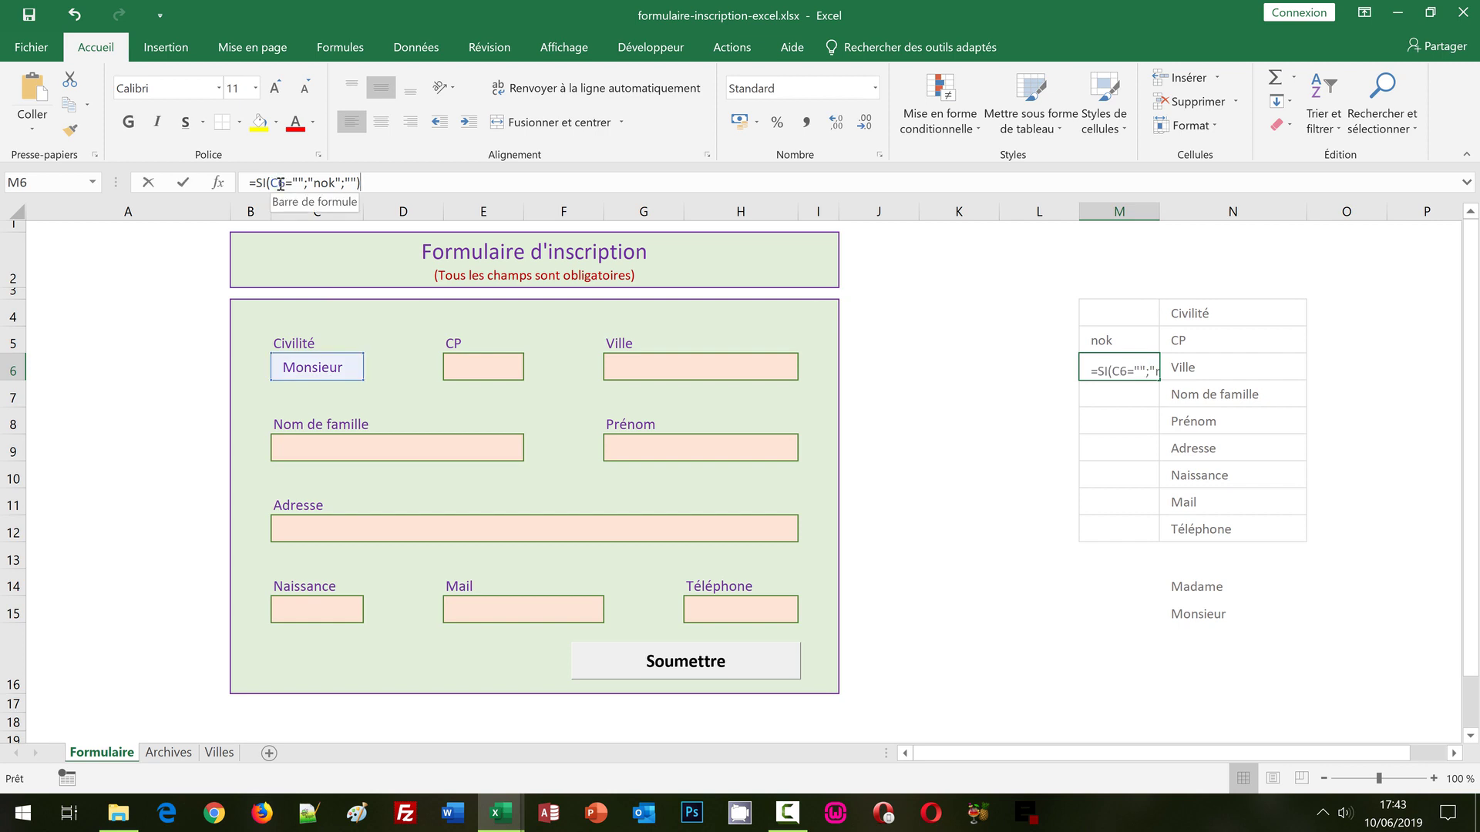
left_click(281, 182)
key("BackSpace")
type("G")
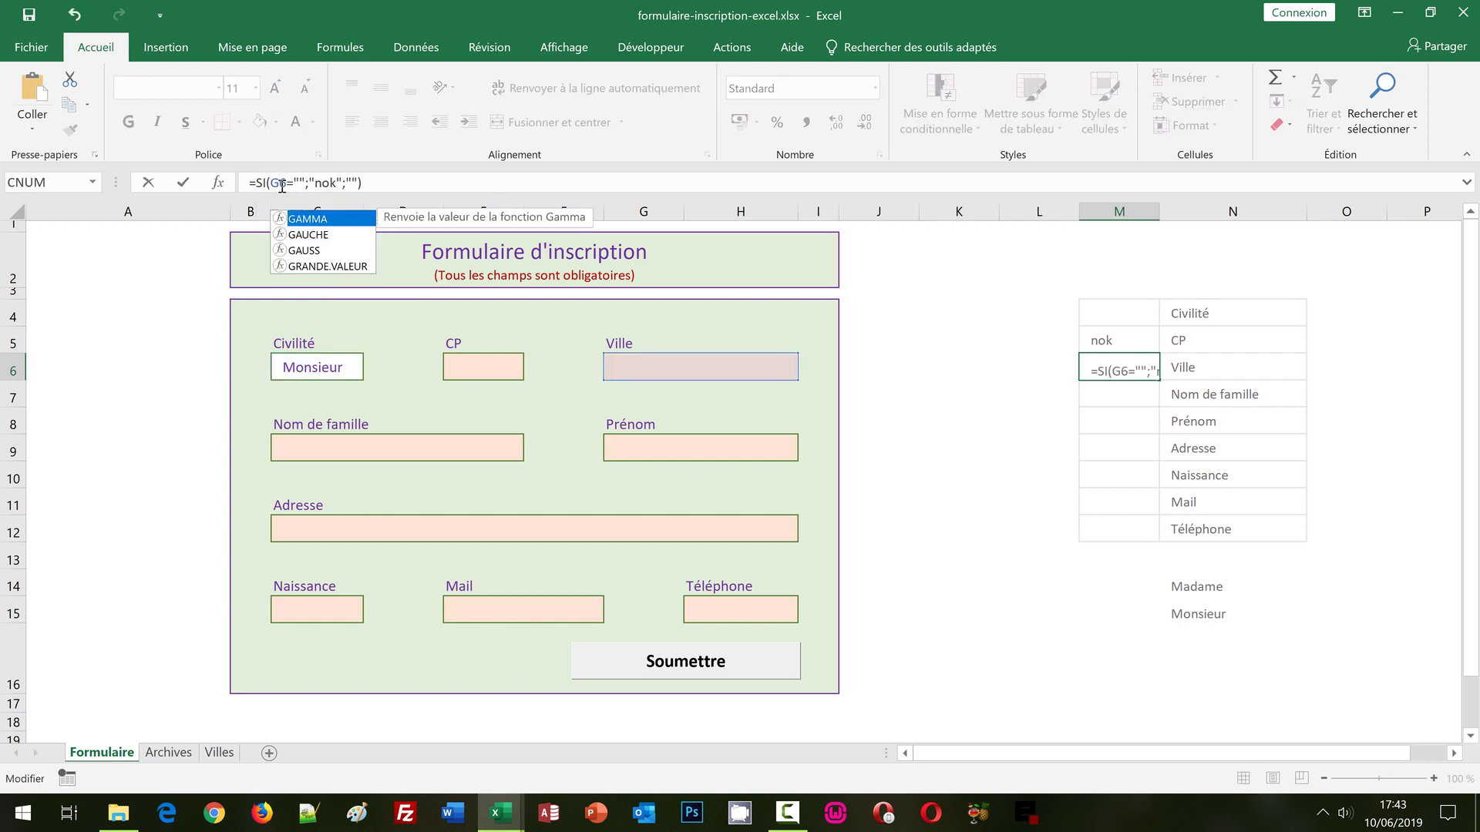
key("ctrl+Return")
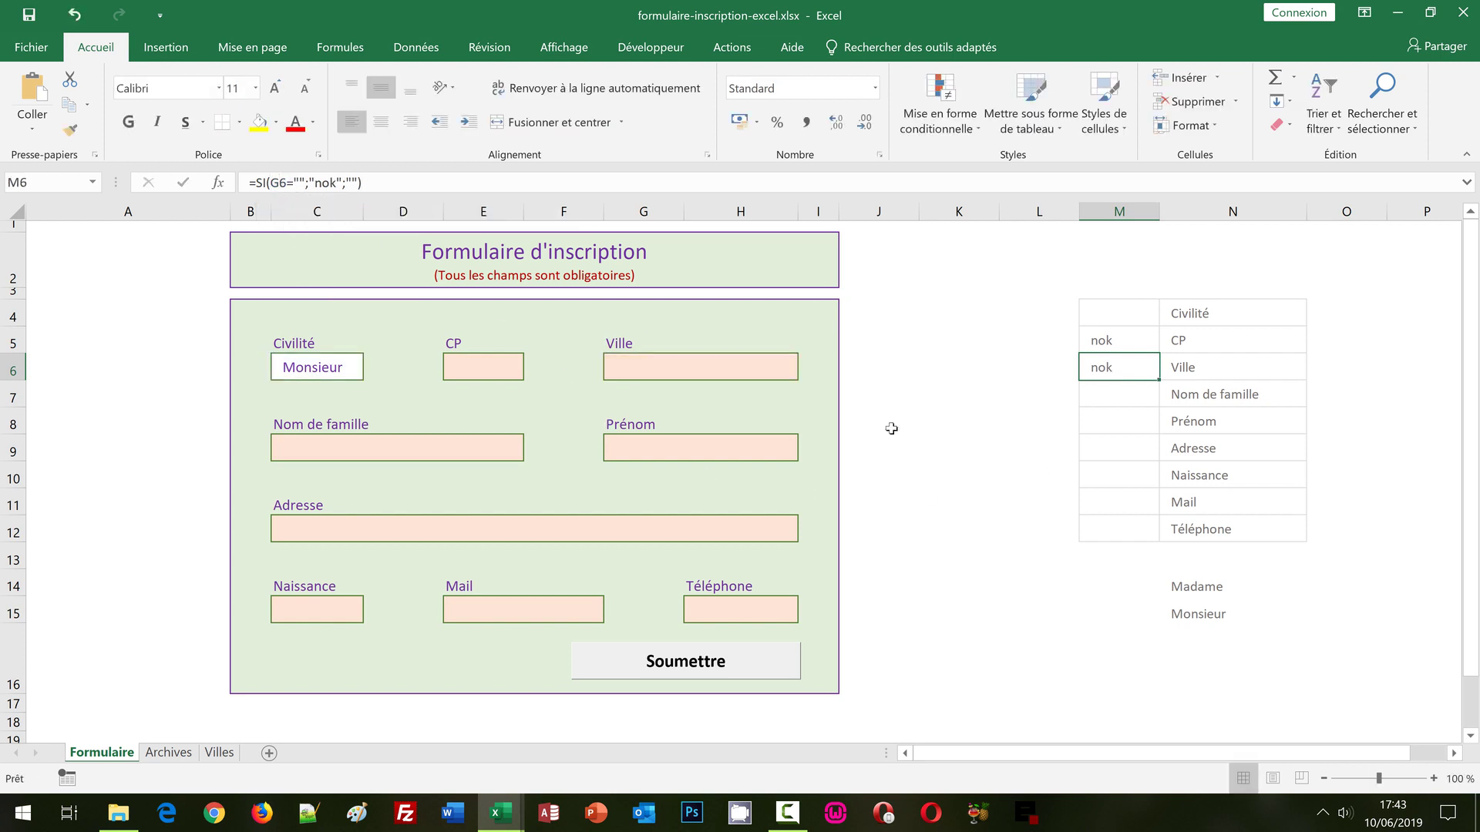
Make M7 test Nom de famille in C9 and M8 test Prénom in G9.
left_click(394, 448)
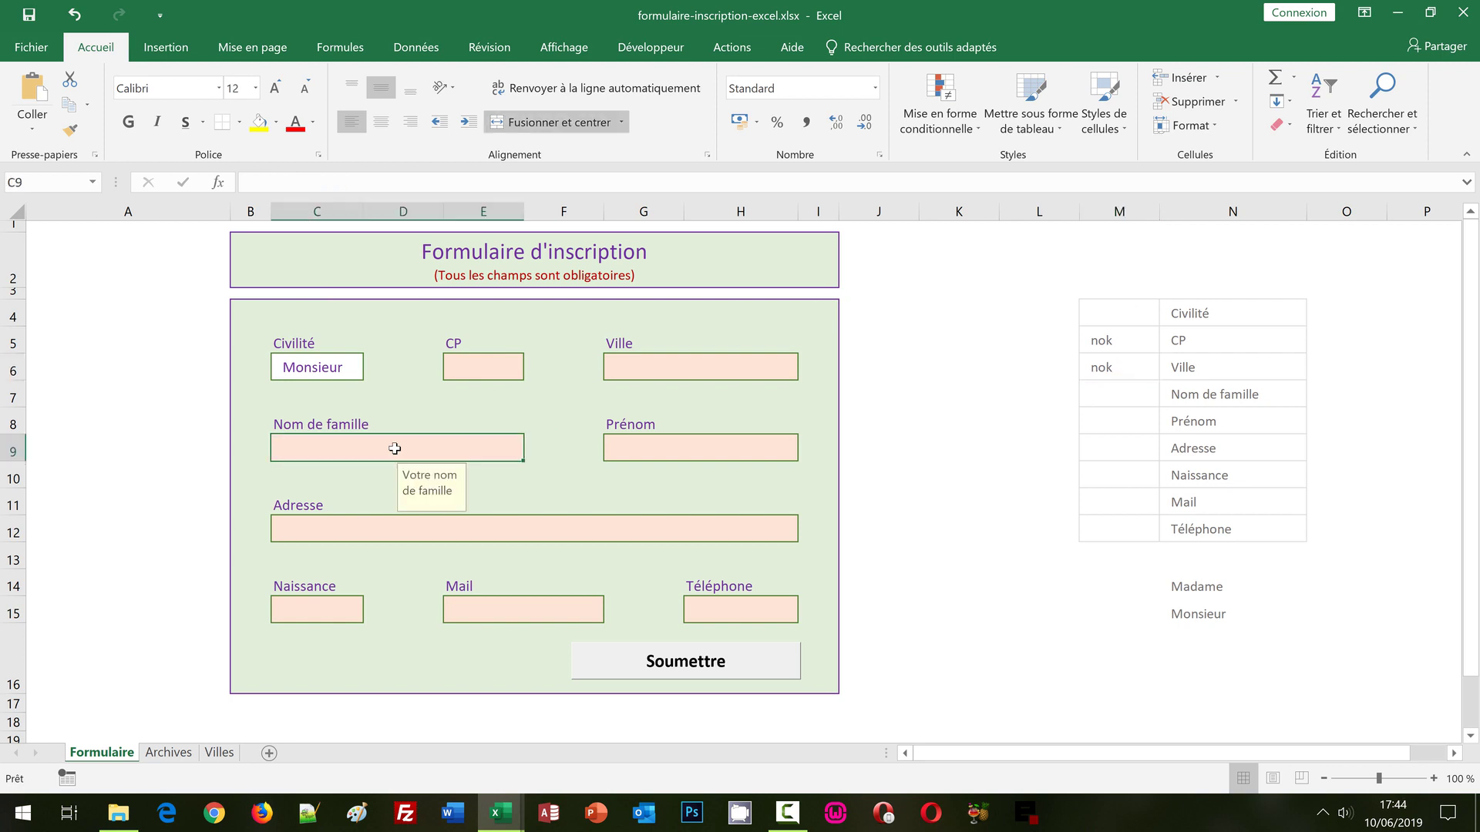
left_click(1125, 392)
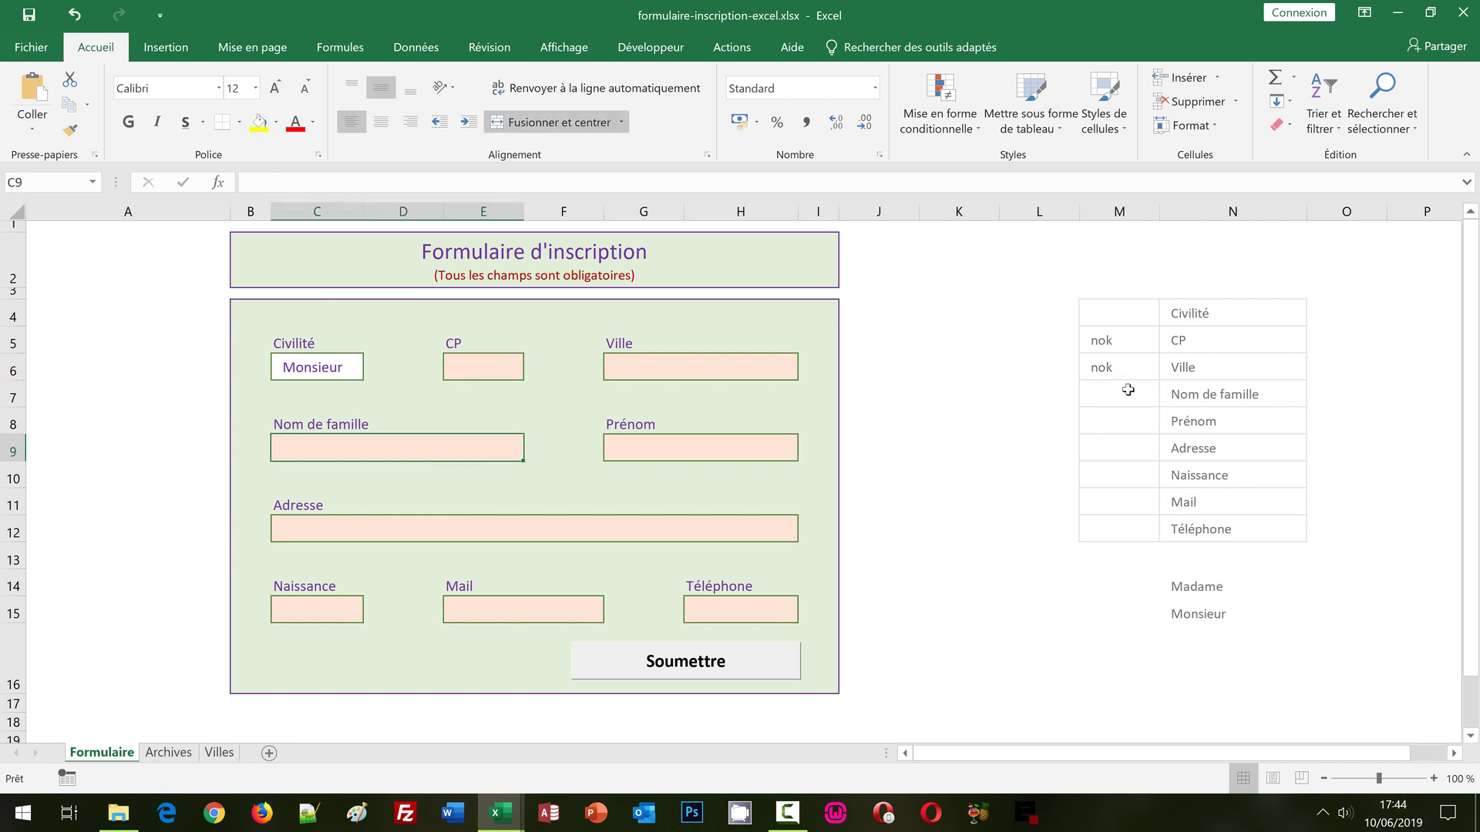
left_click(283, 182)
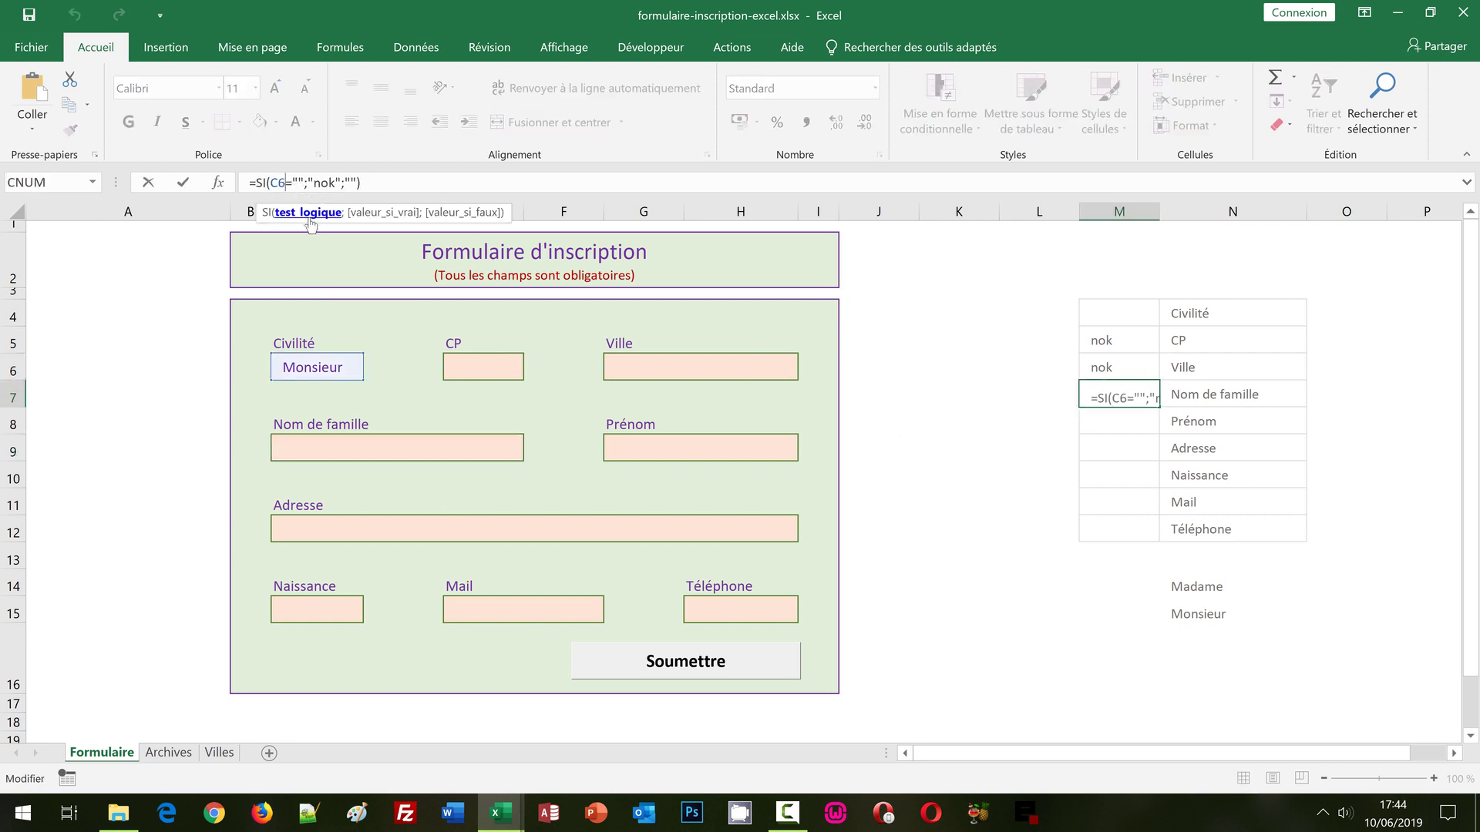
key("BackSpace")
type("9")
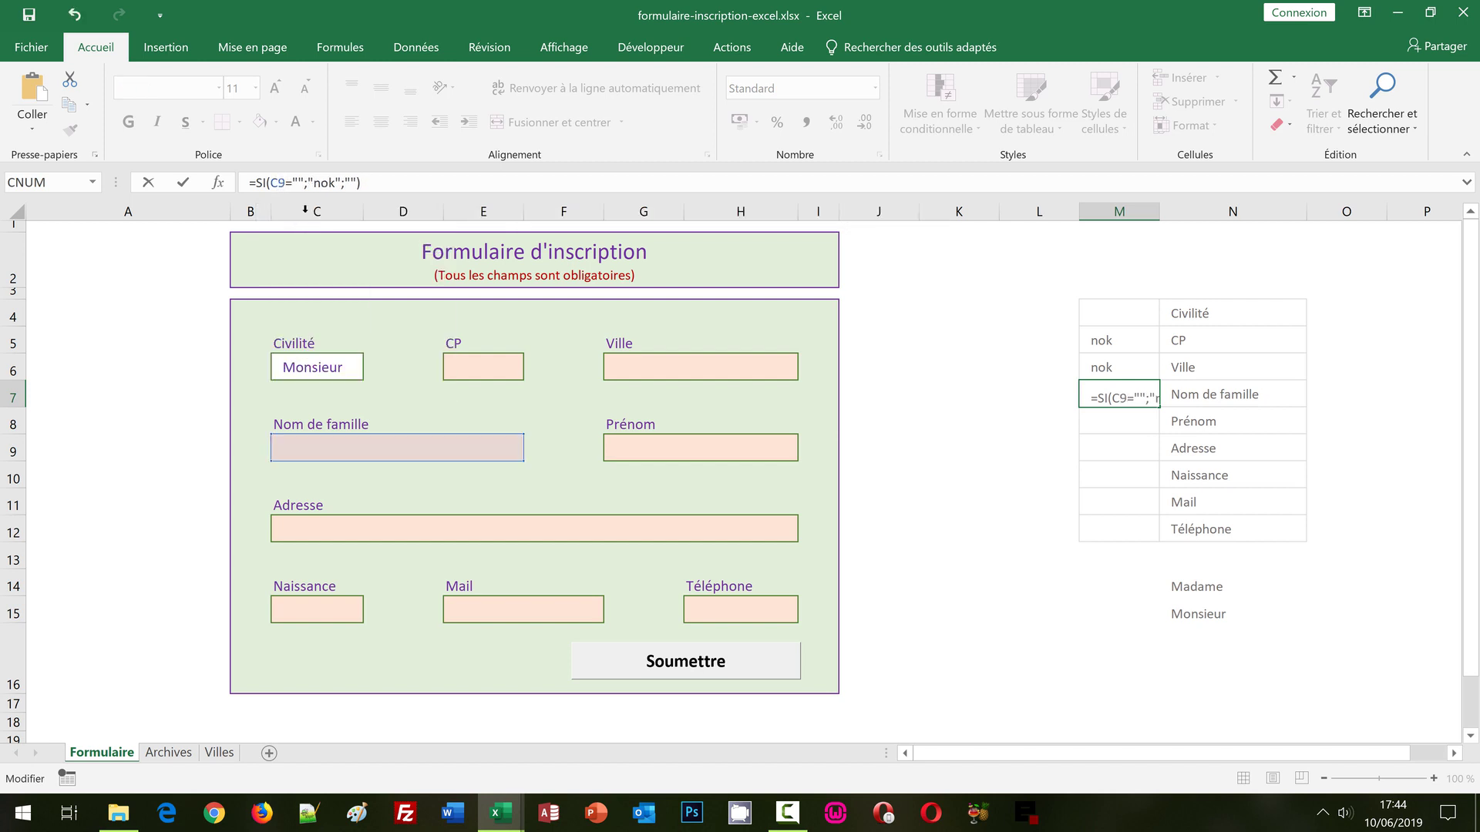
key("Return")
left_click(655, 450)
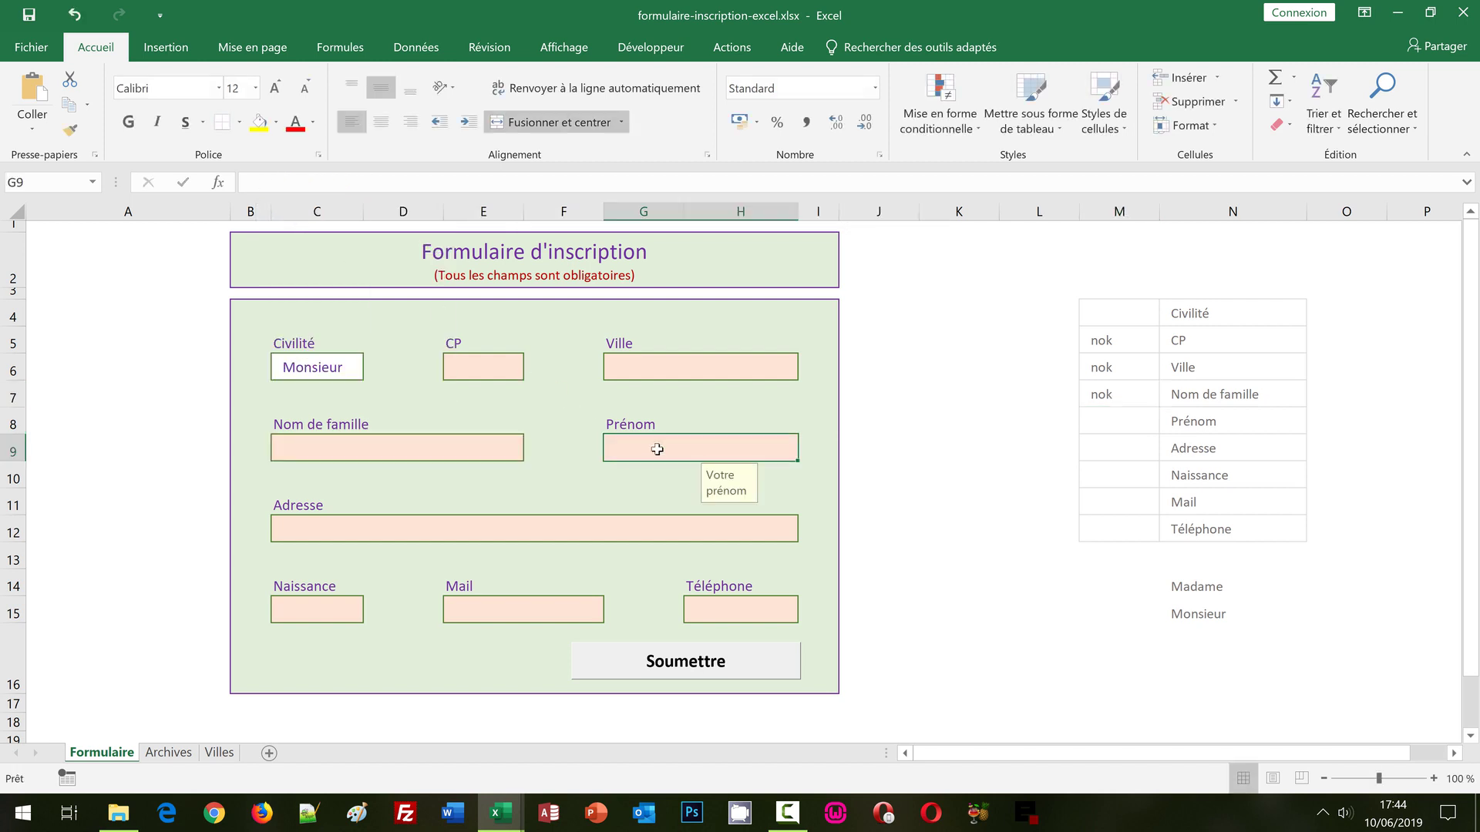
left_click(1134, 426)
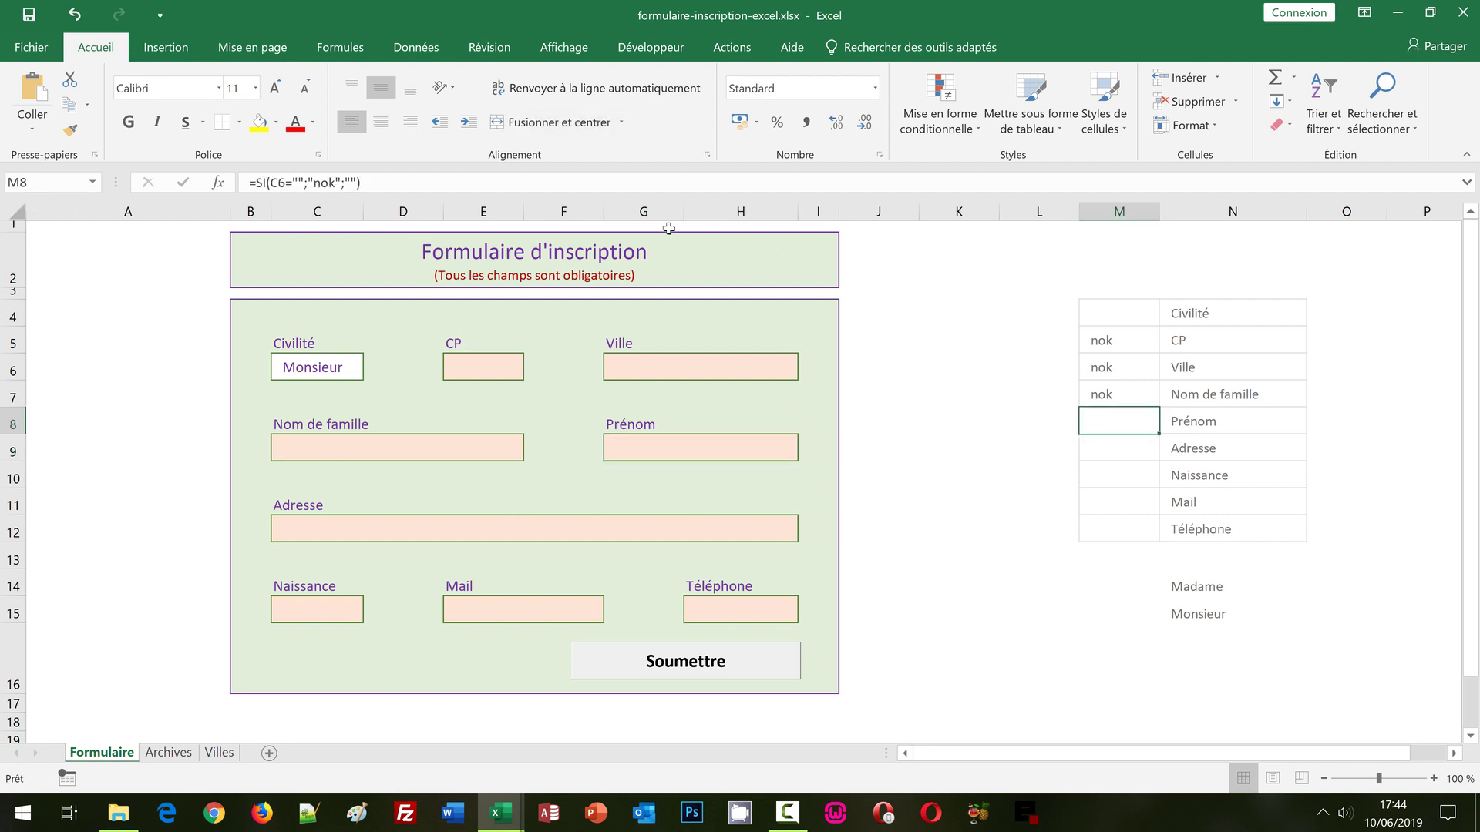
left_click(644, 443)
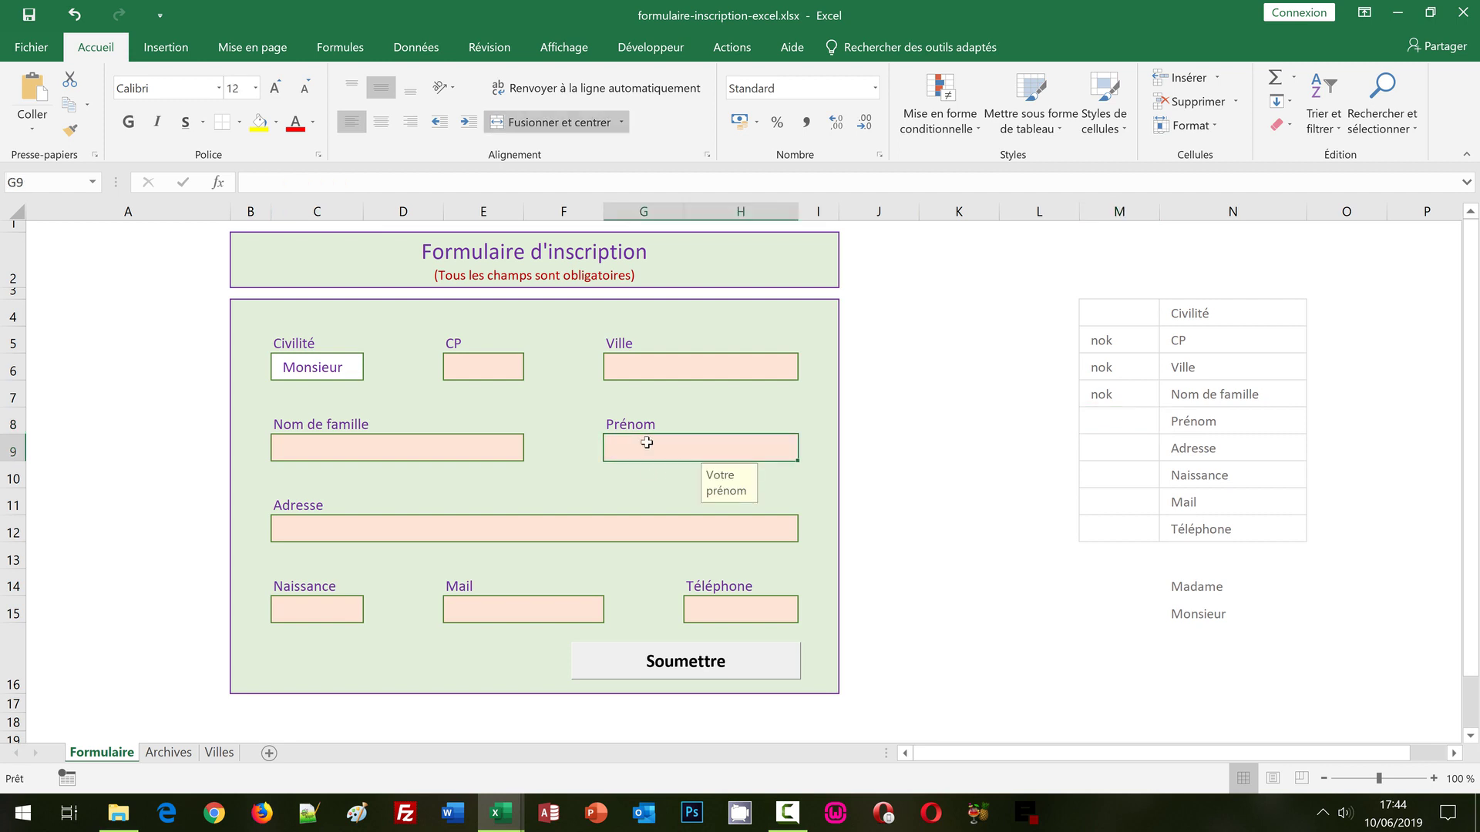
left_click(1121, 421)
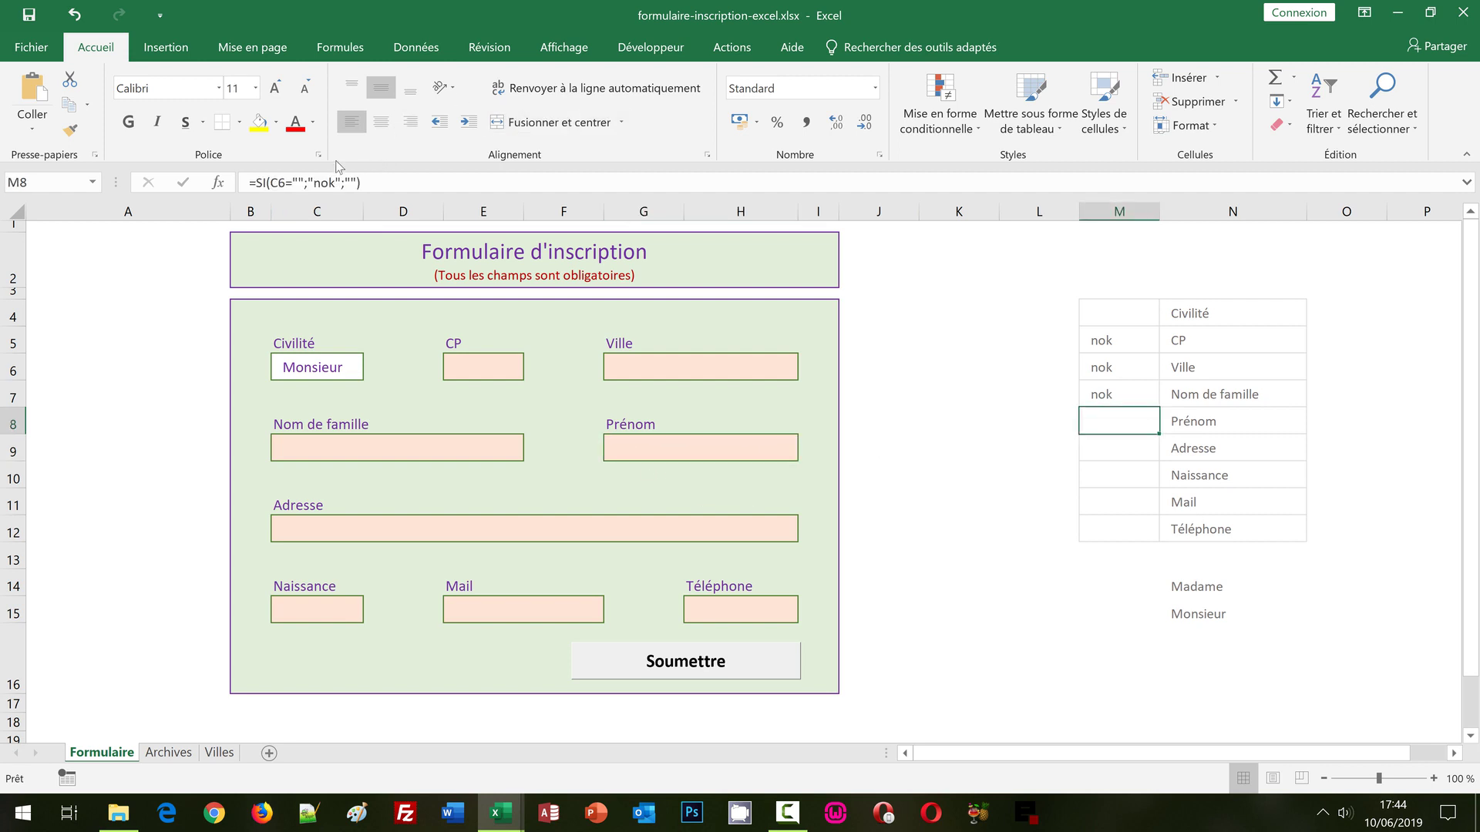
left_click(286, 182)
key("BackSpace")
key("BackSpace")
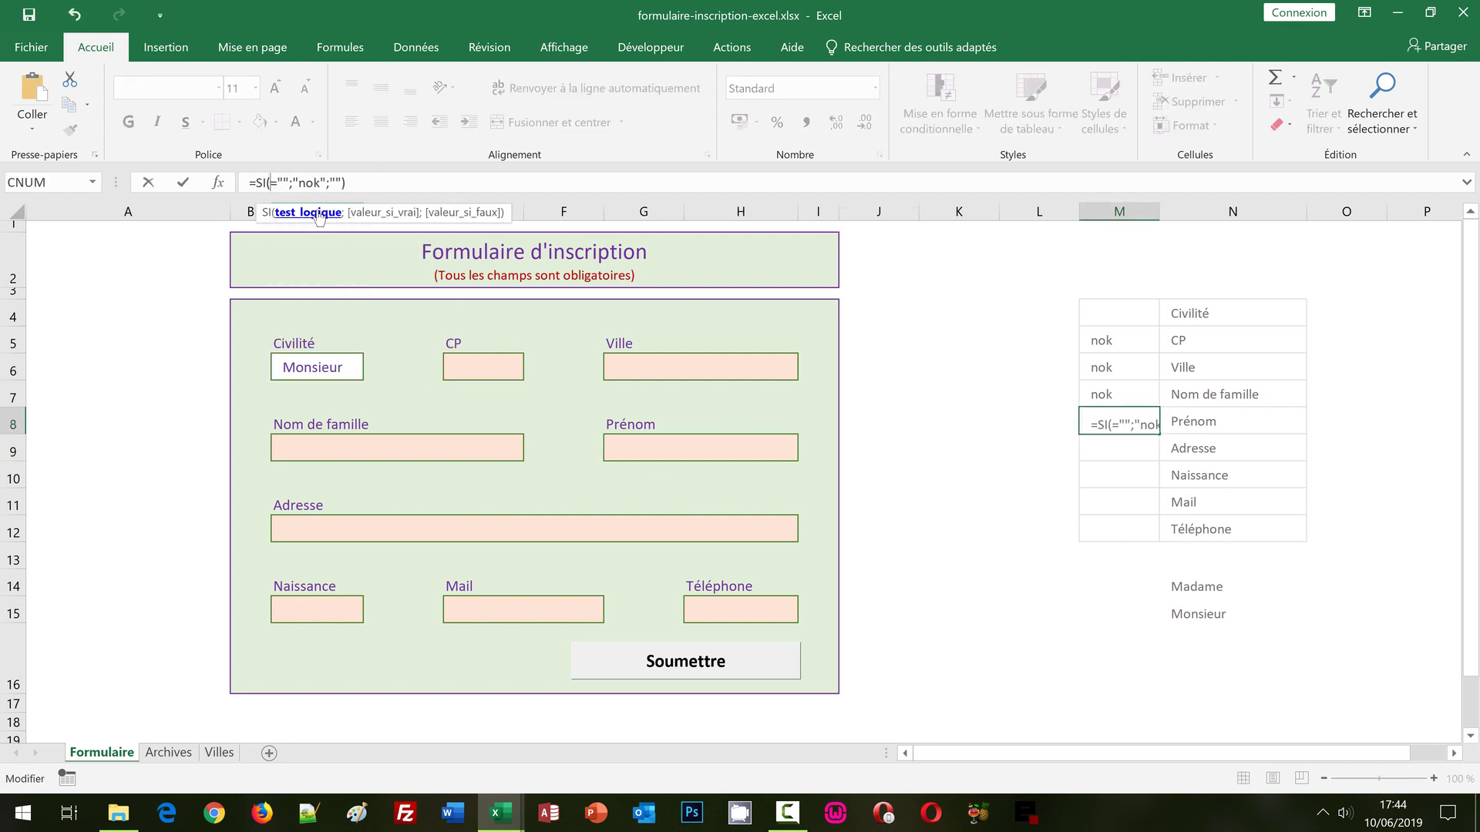
type("G9")
key("ctrl+Return")
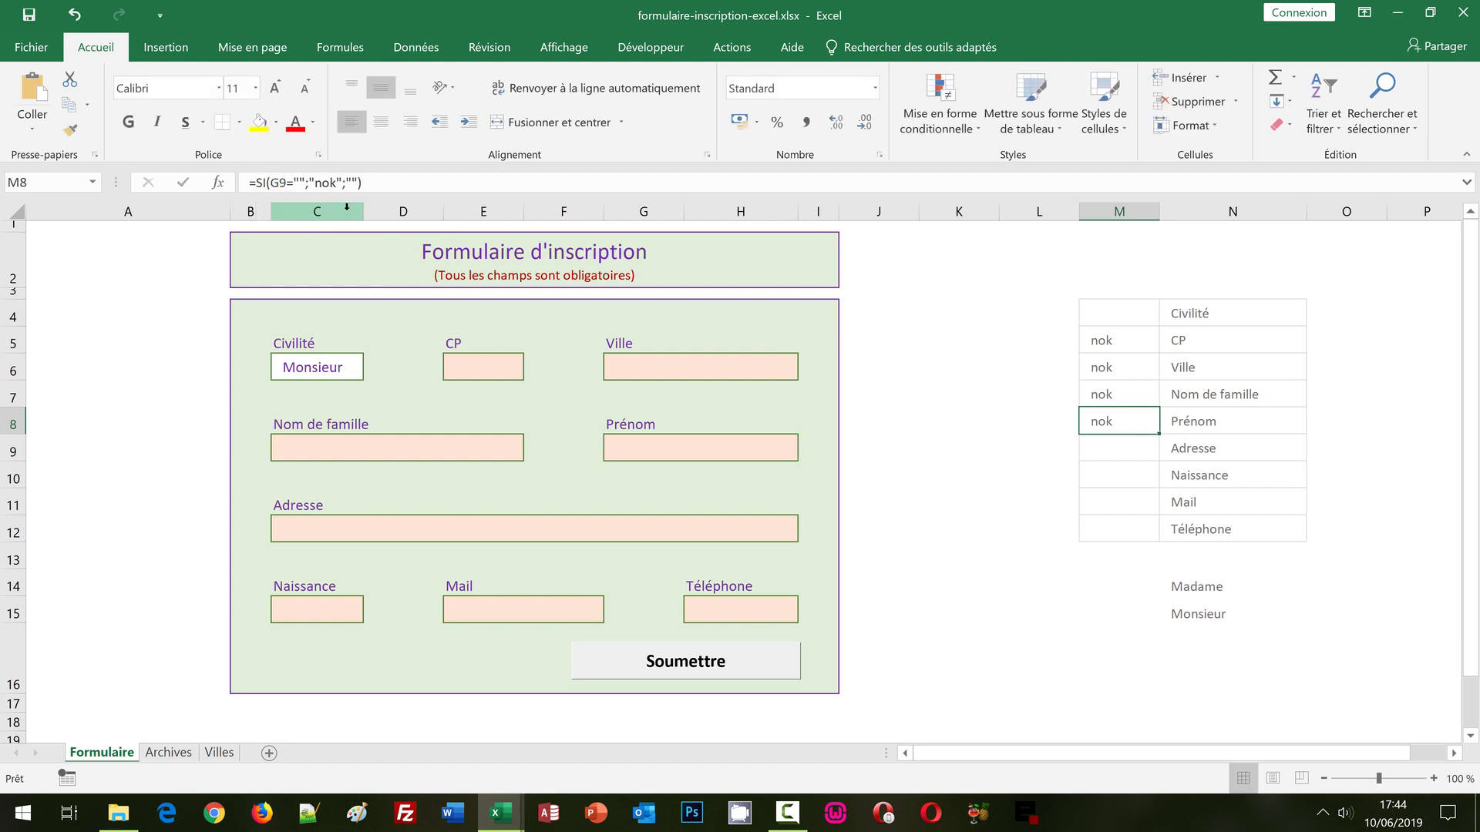
Make M9 test Adresse in C12 and M10 test Naissance in C15.
left_click(1109, 448)
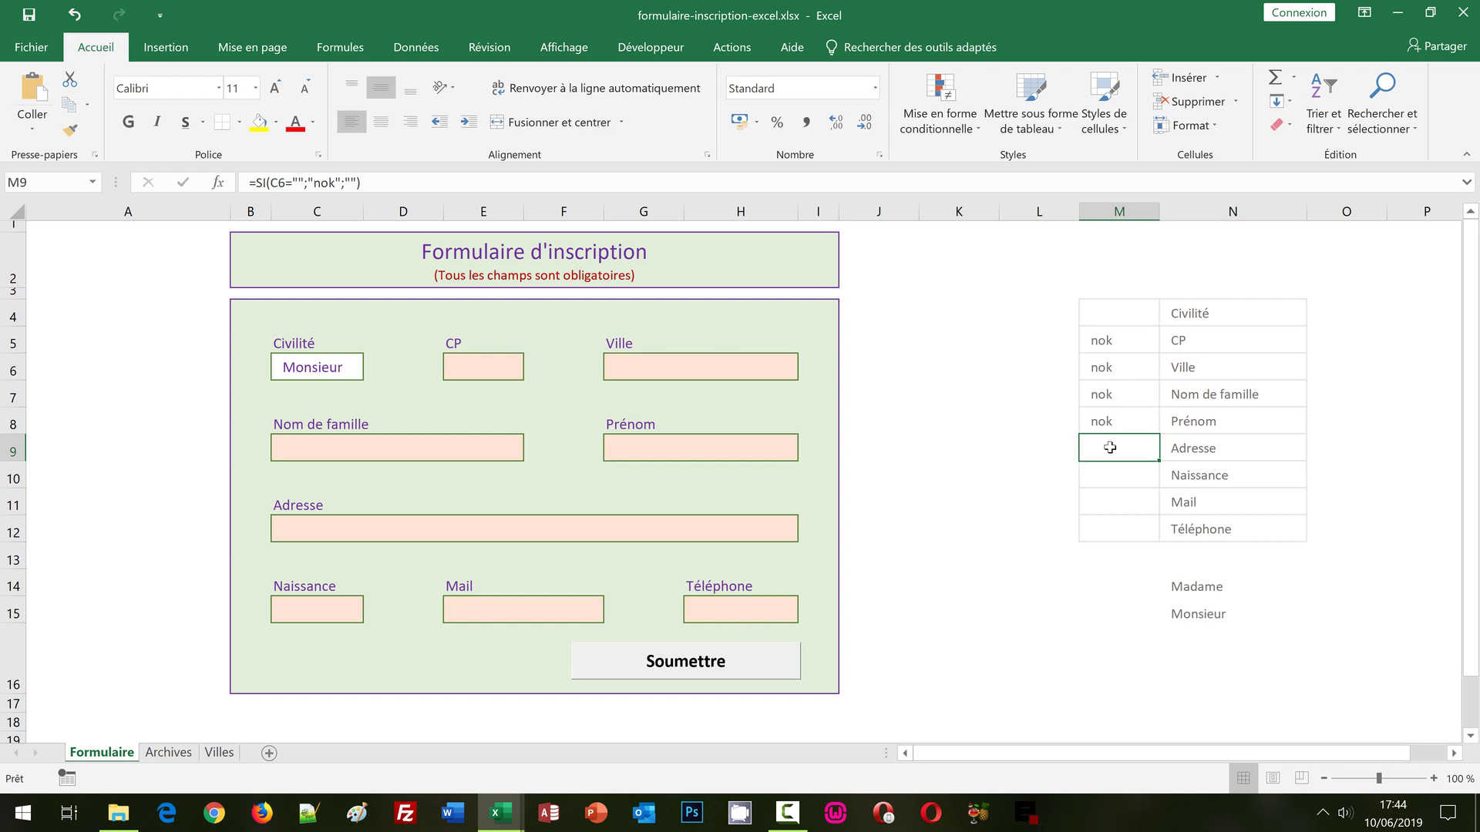
left_click(404, 530)
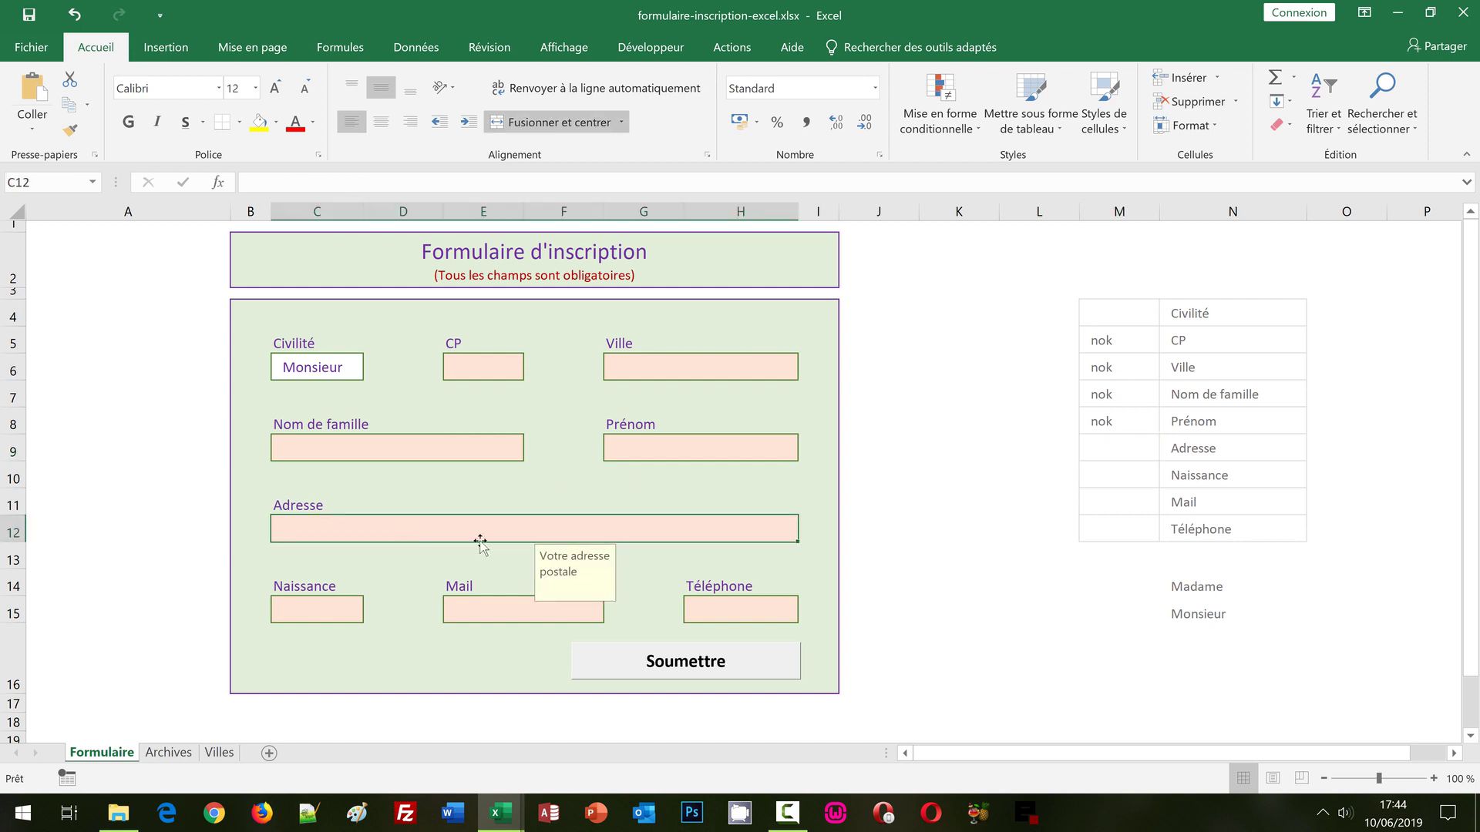
left_click(1128, 446)
double_click(278, 182)
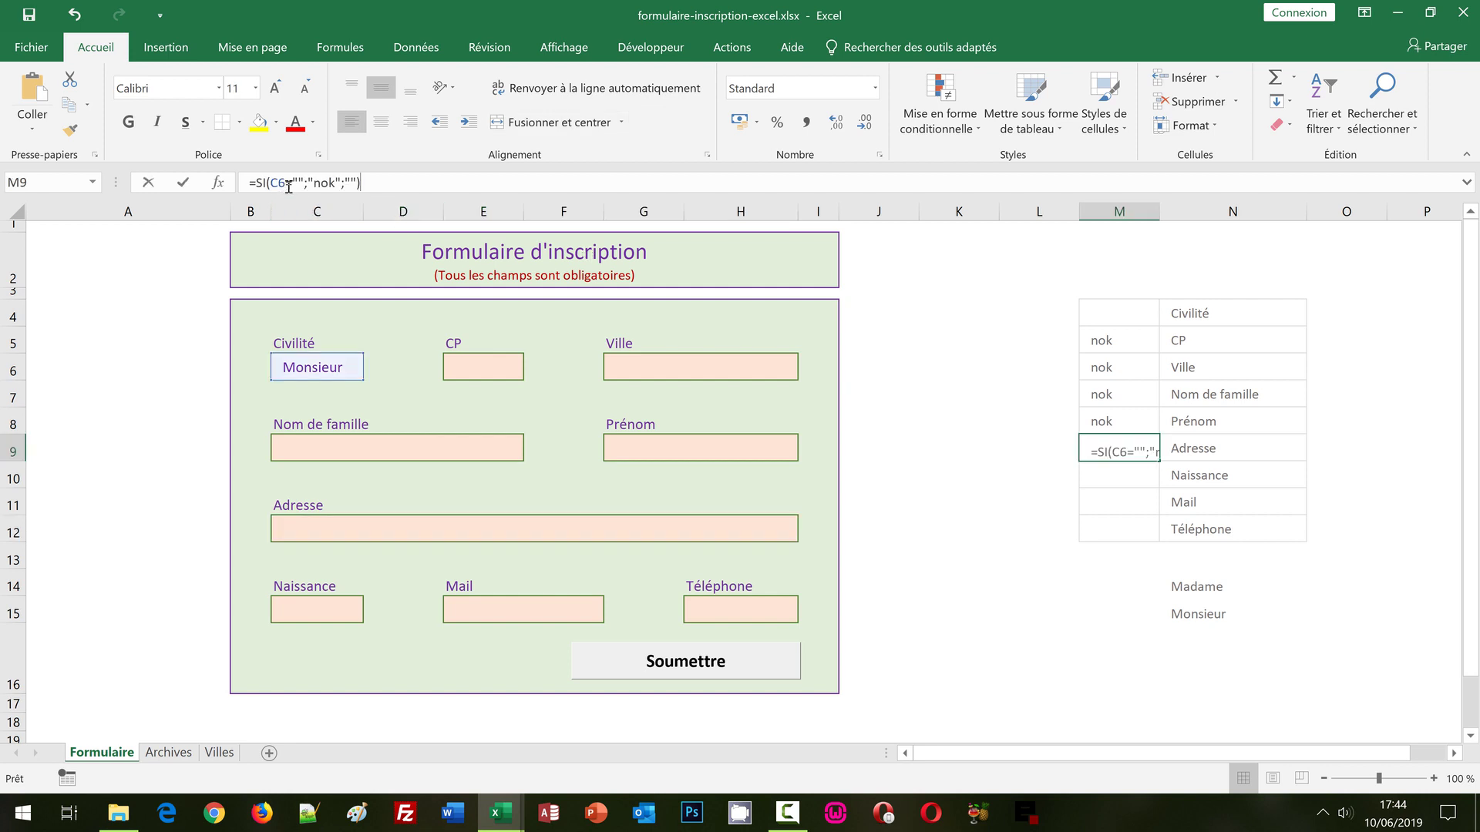
type("C12")
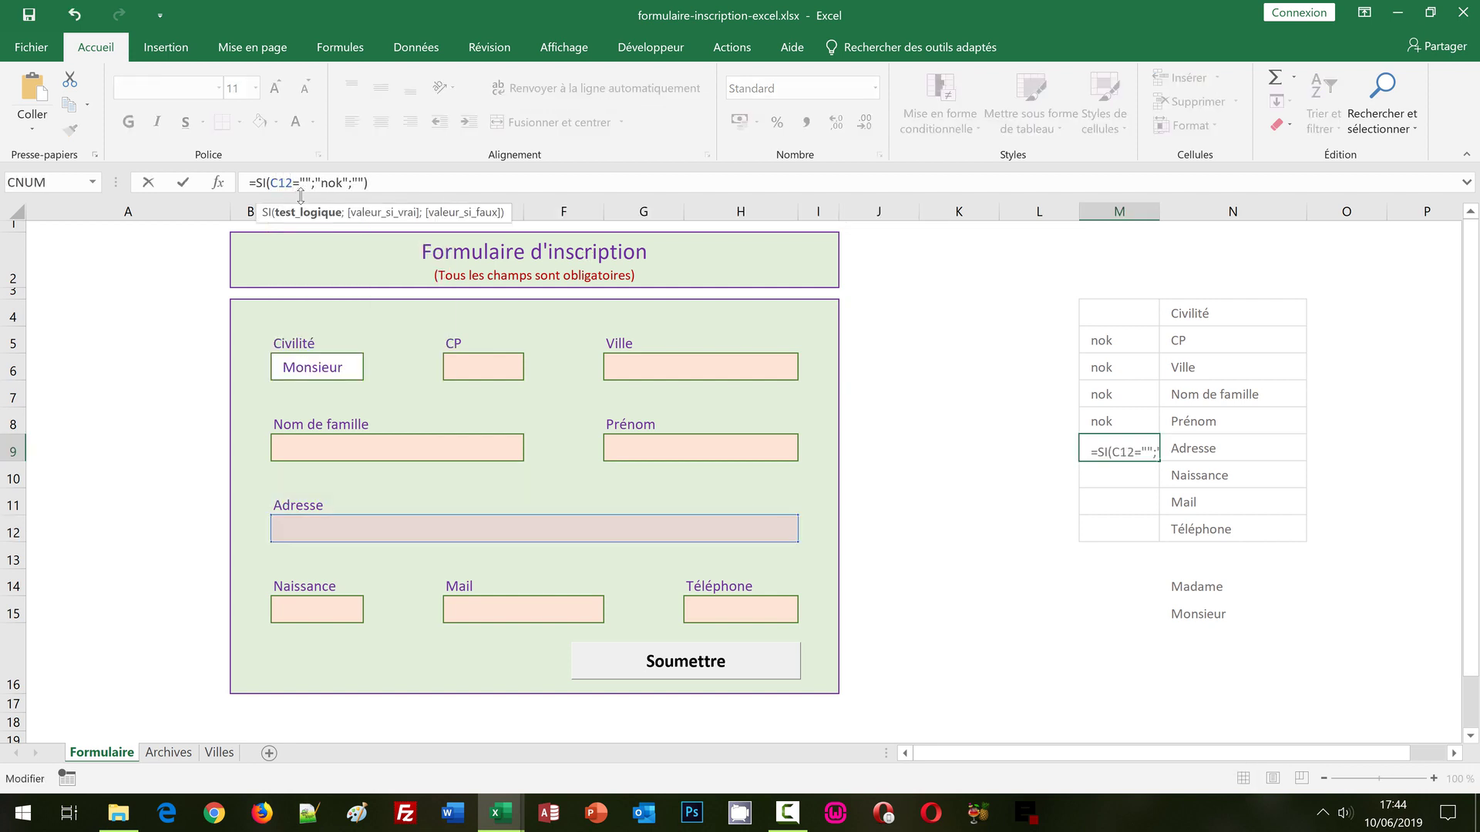
key("ctrl+Return")
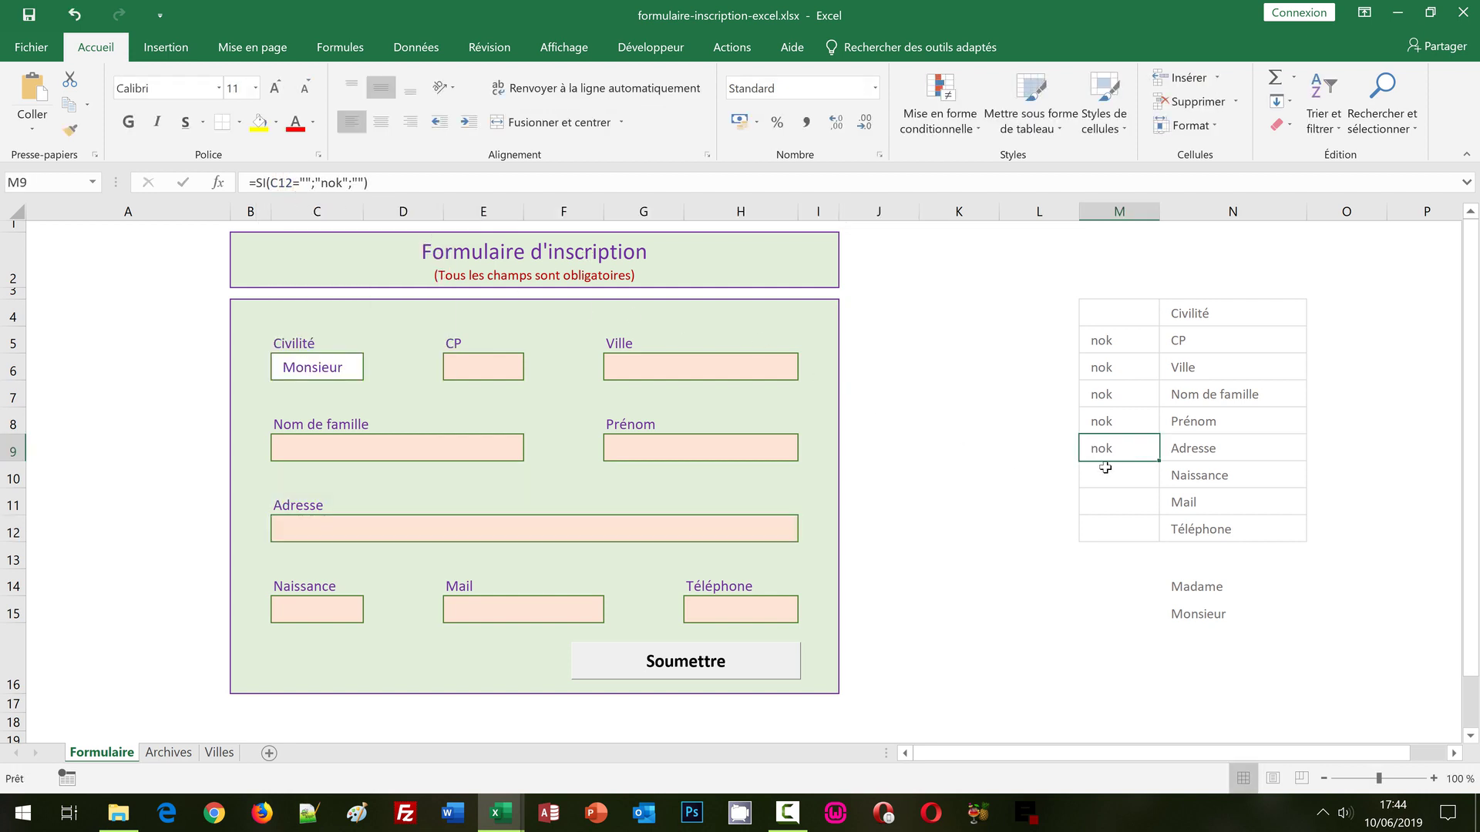
left_click(305, 608)
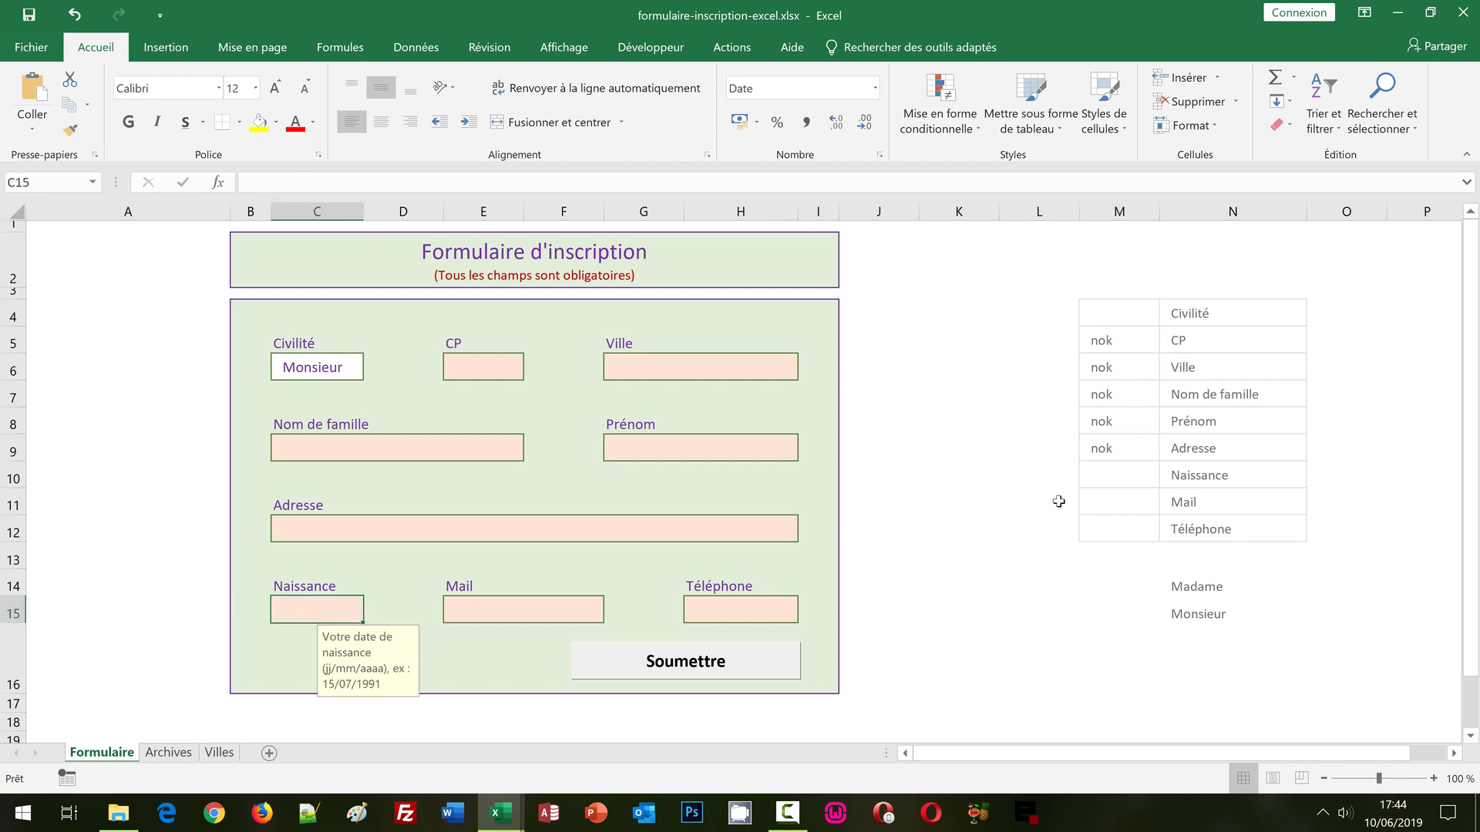
left_click(1115, 477)
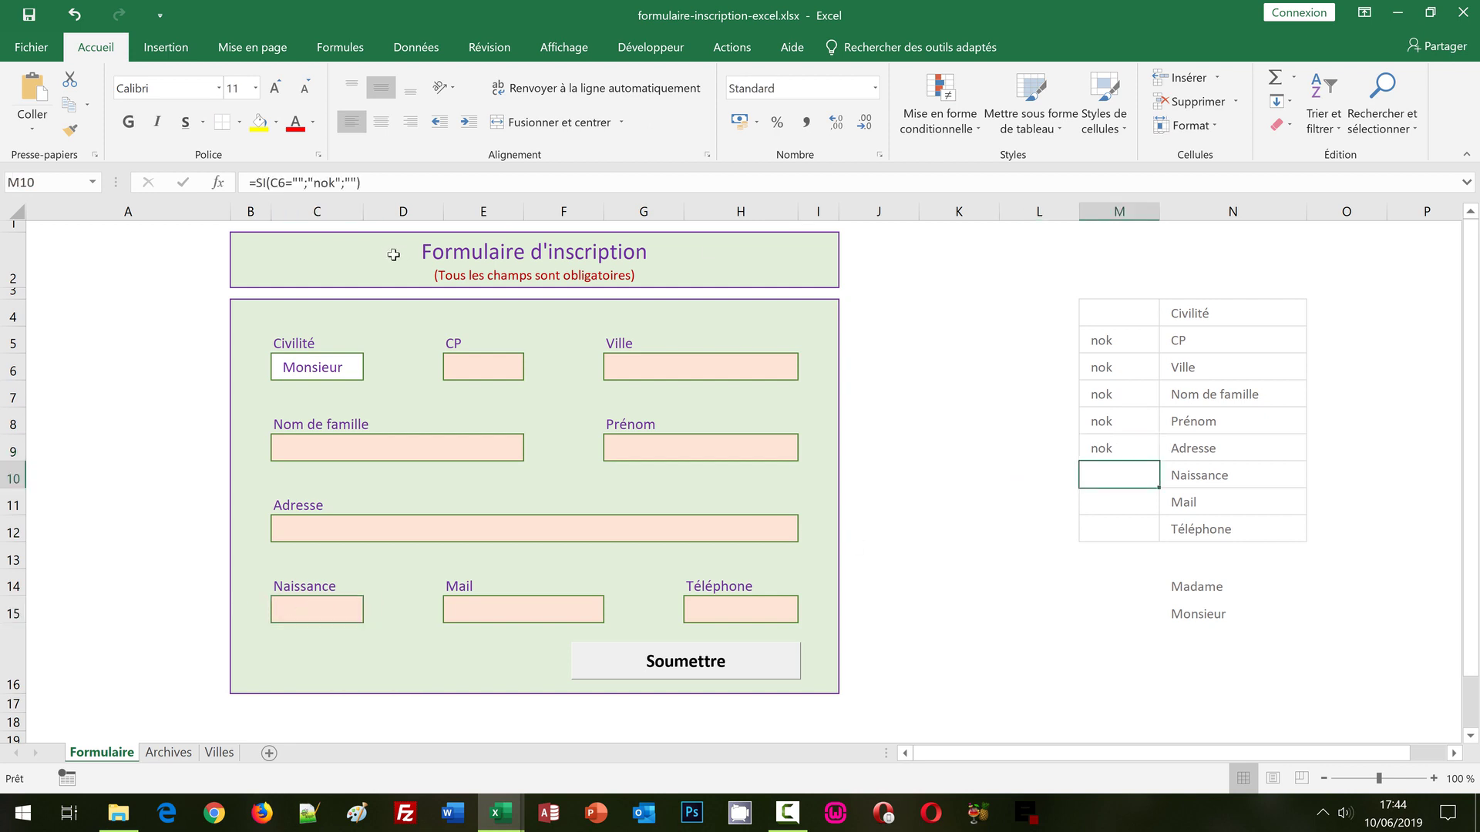
left_click(286, 183)
key("BackSpace")
key("BackSpace")
type("C")
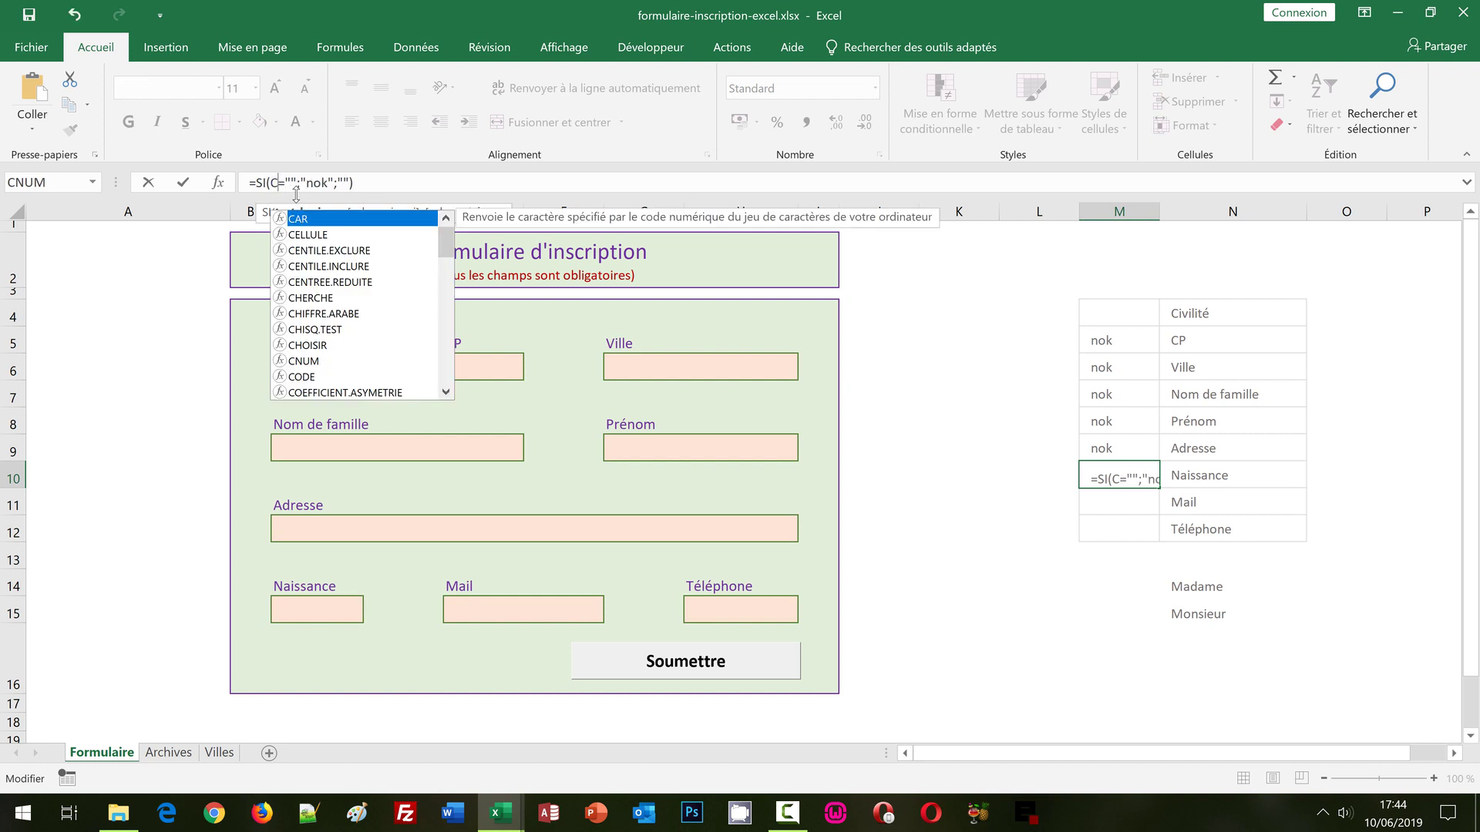
type("15")
key("Return")
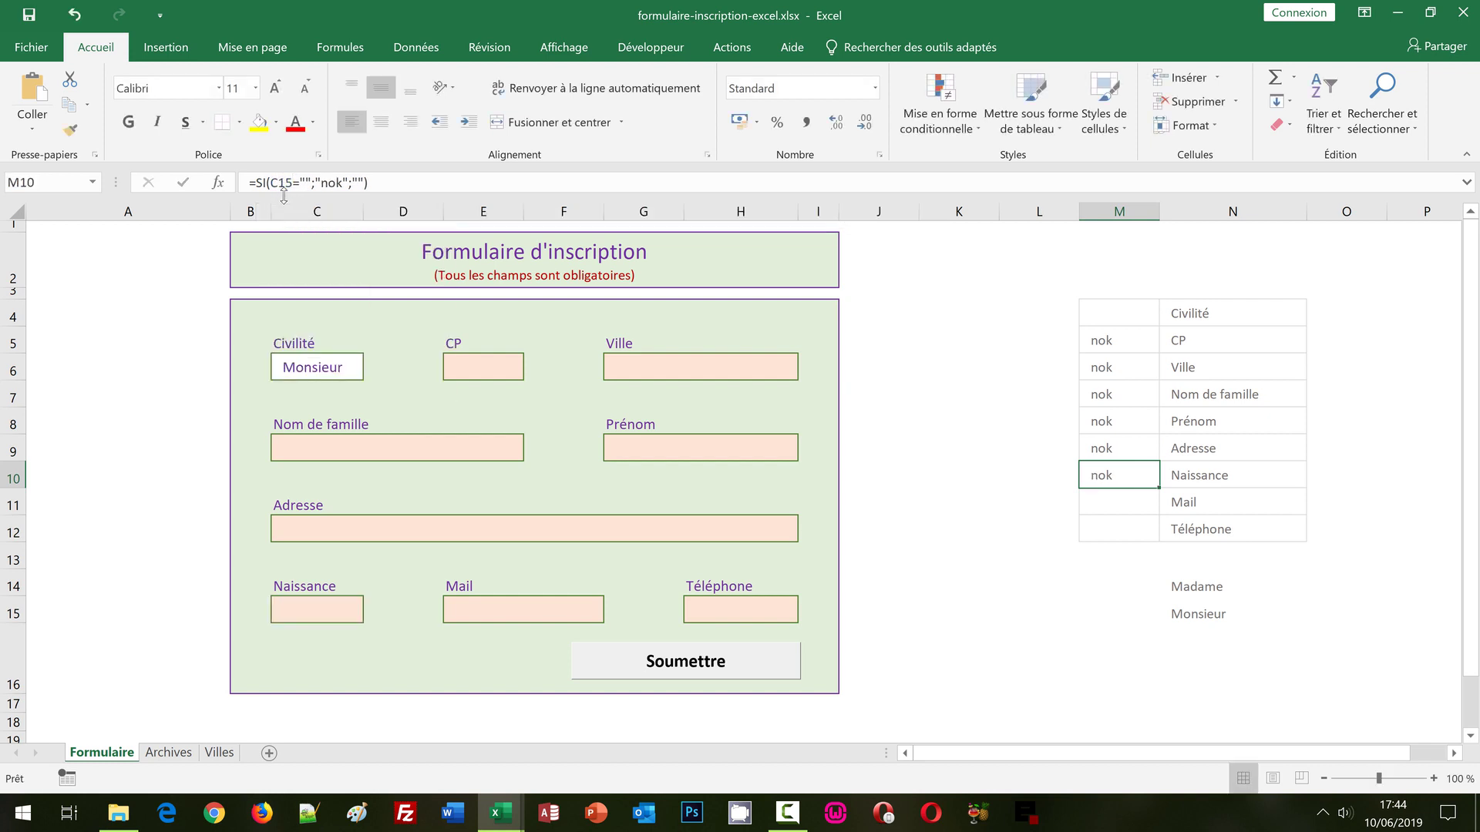
Make M11 test Mail in E15 and M12 test Téléphone in H15.
left_click(455, 613)
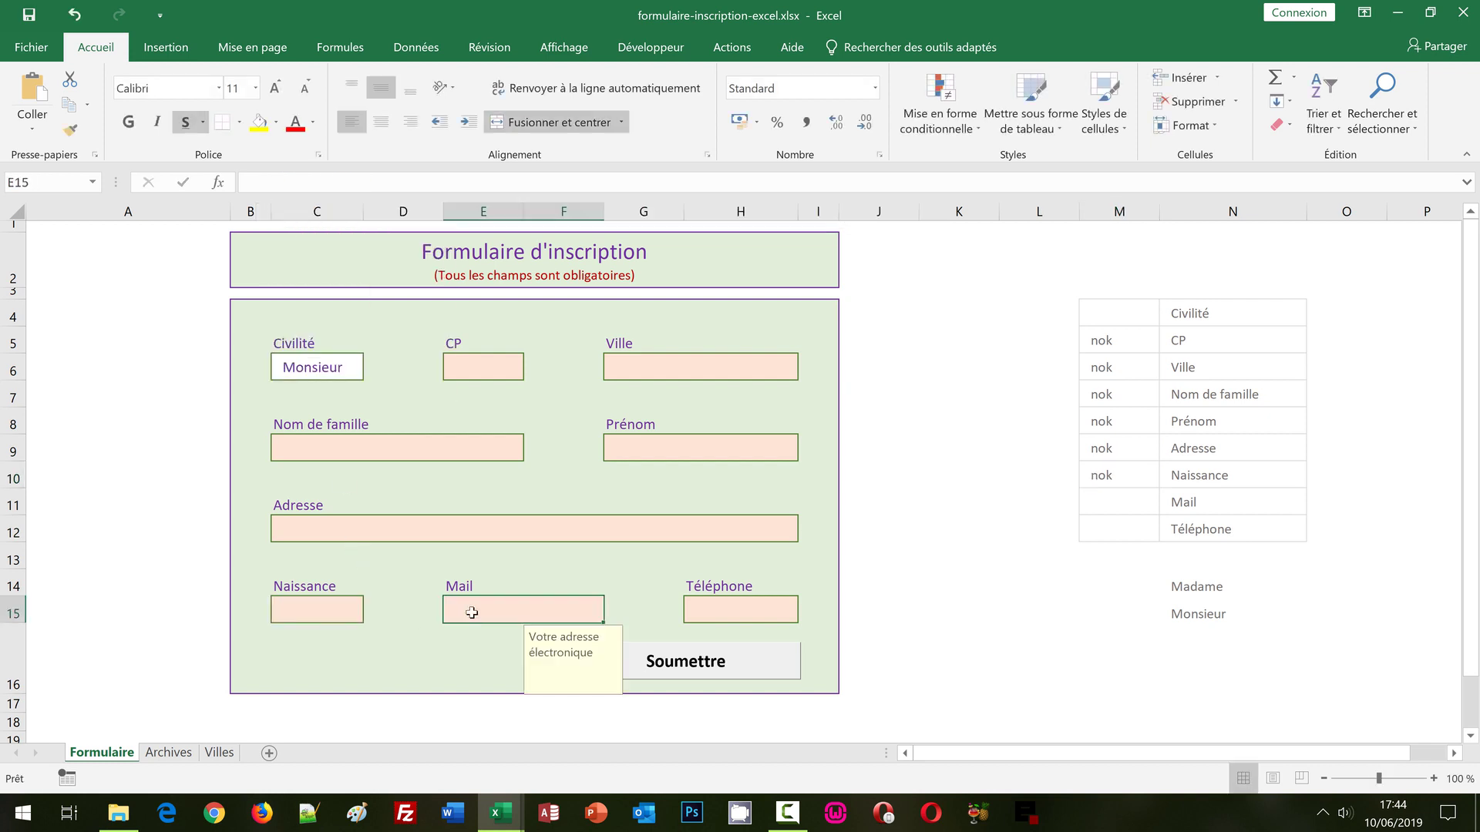
left_click(1119, 501)
type("=SI(C6=\"\";\"nok\";\"\")")
left_click(284, 183)
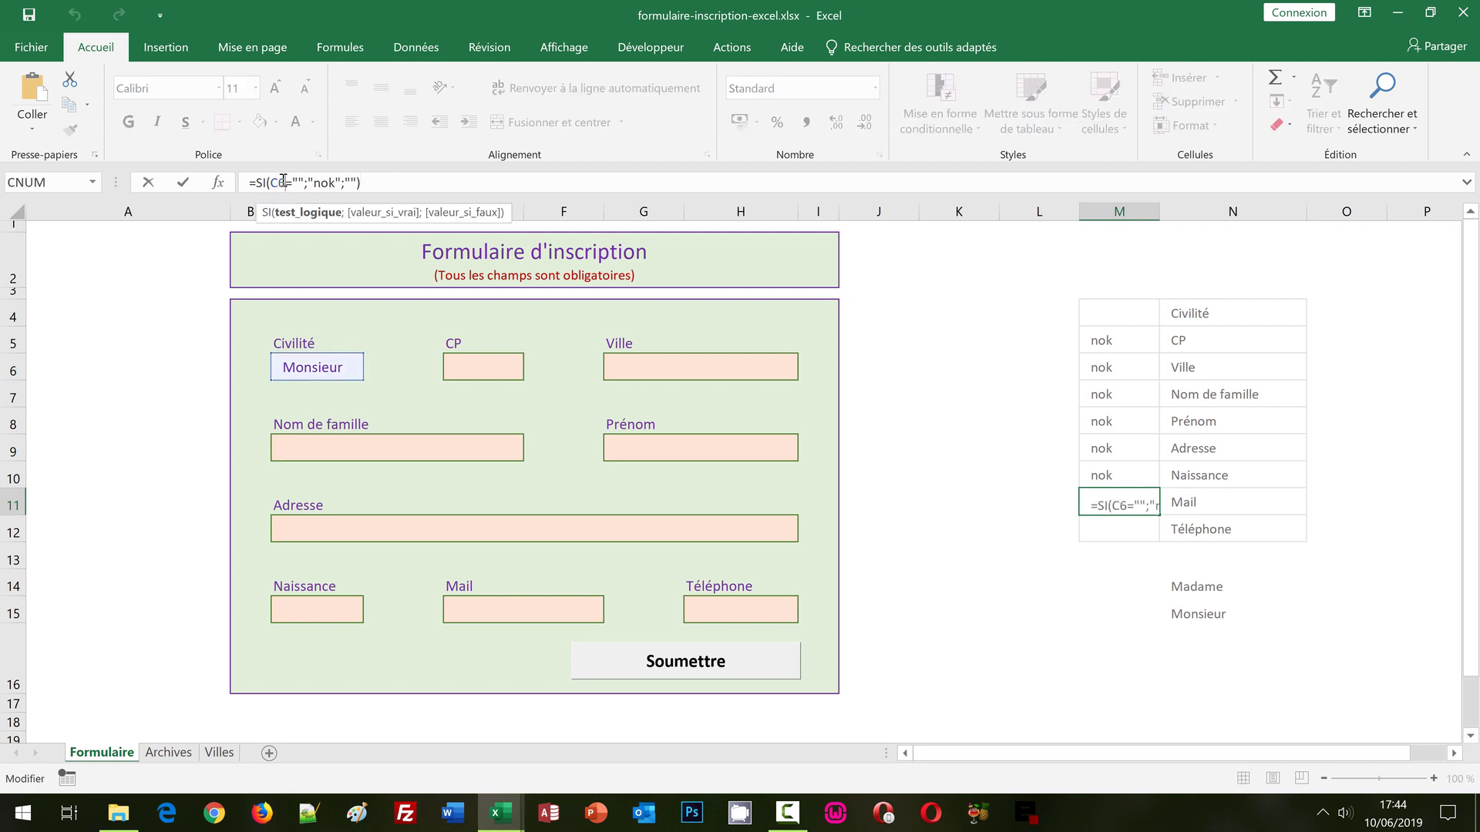
double_click(284, 183)
type("E15")
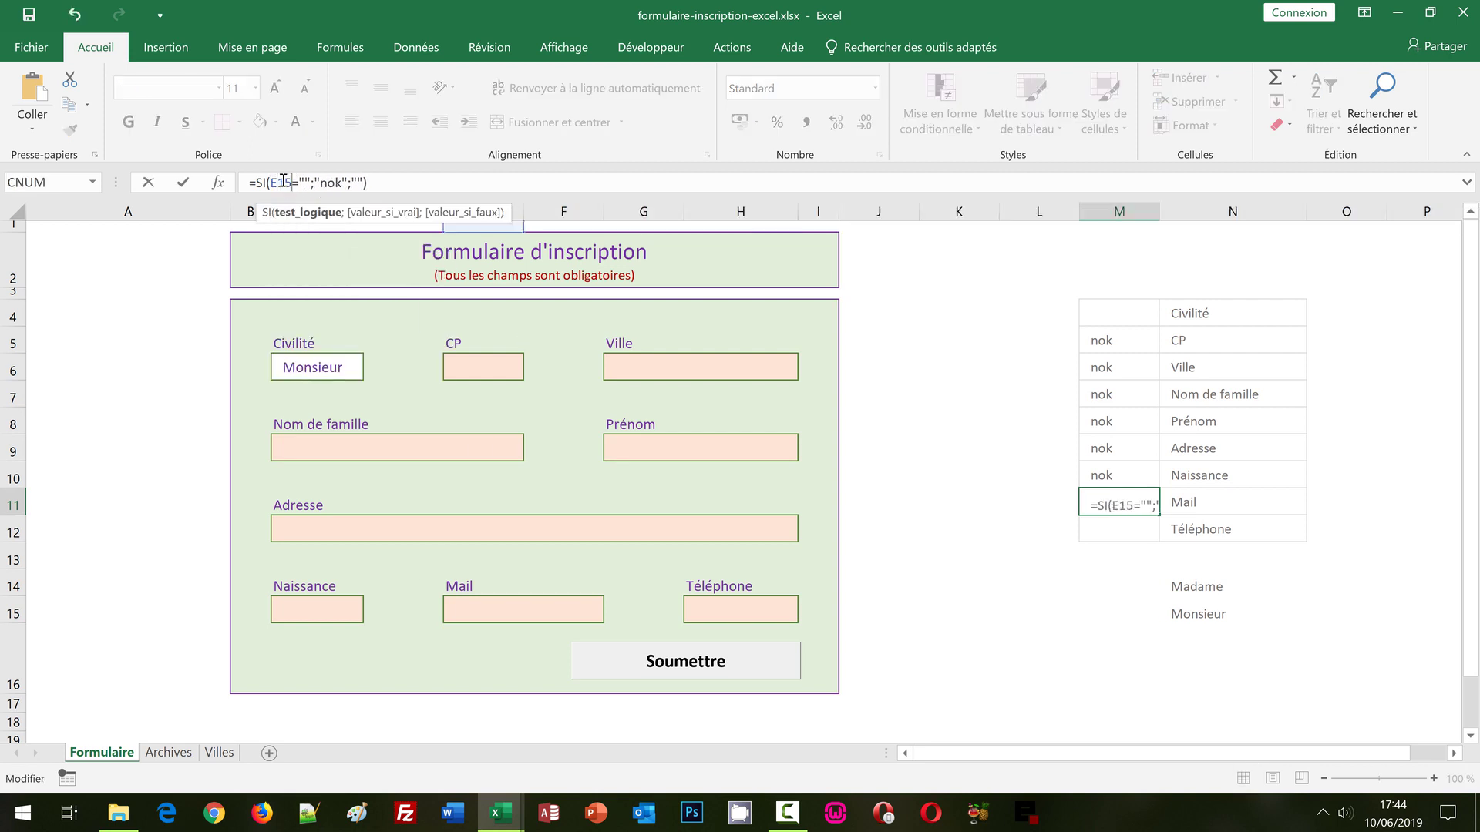
key("ctrl+Return")
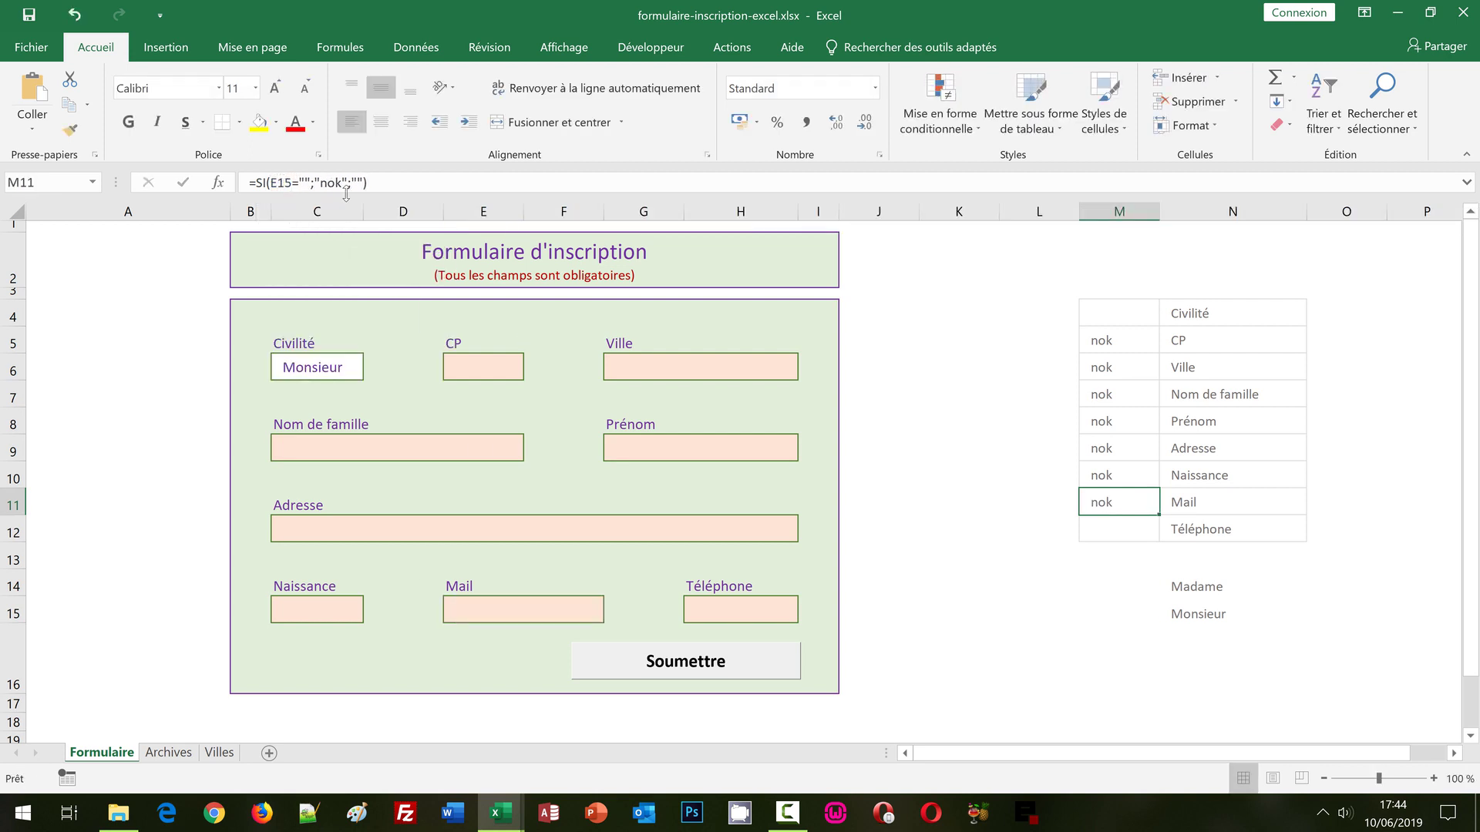
left_click(1110, 538)
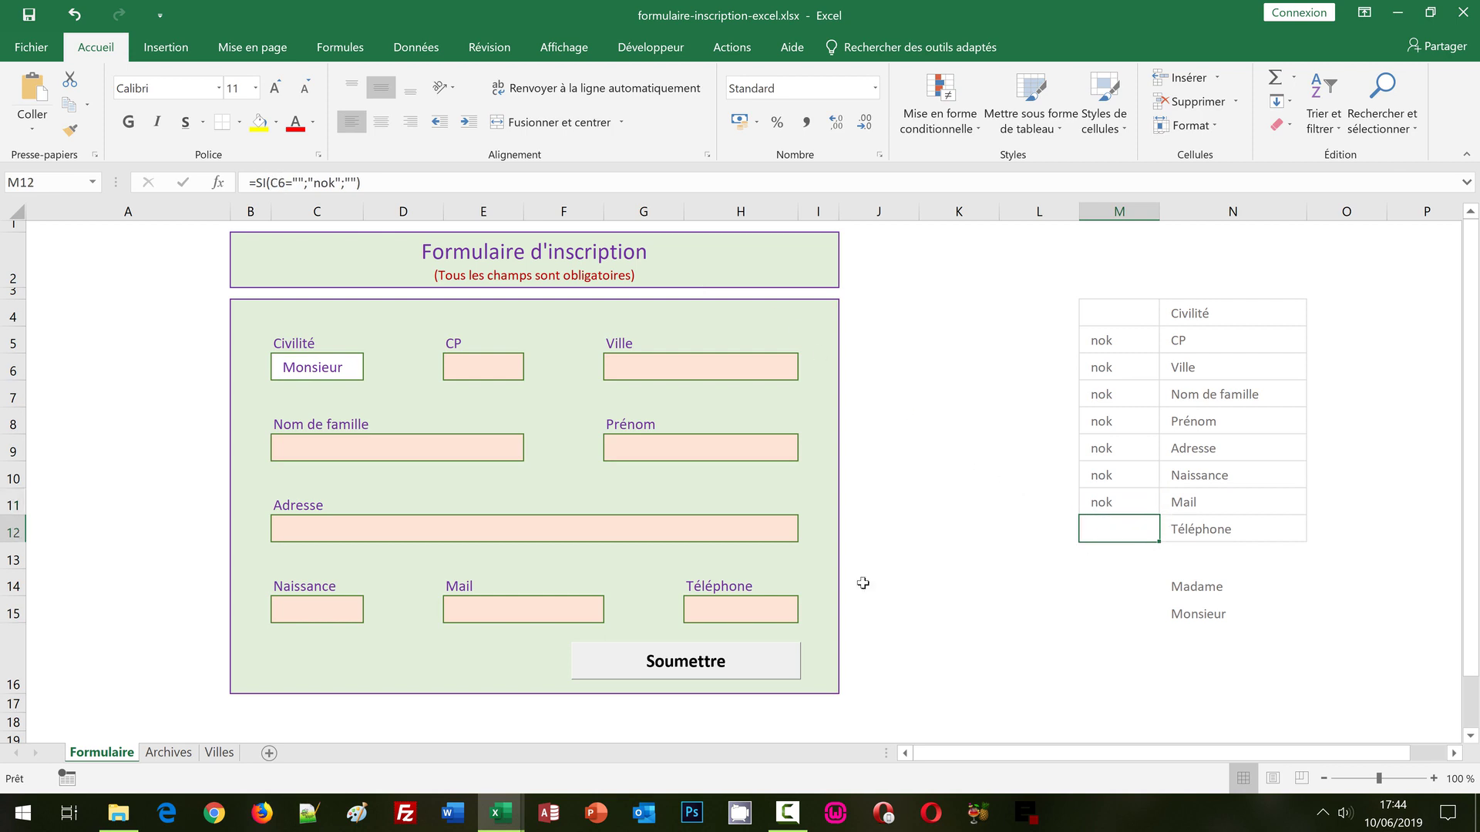
left_click(781, 610)
left_click(1110, 528)
left_click(288, 186)
key("BackSpace")
key("BackSpace")
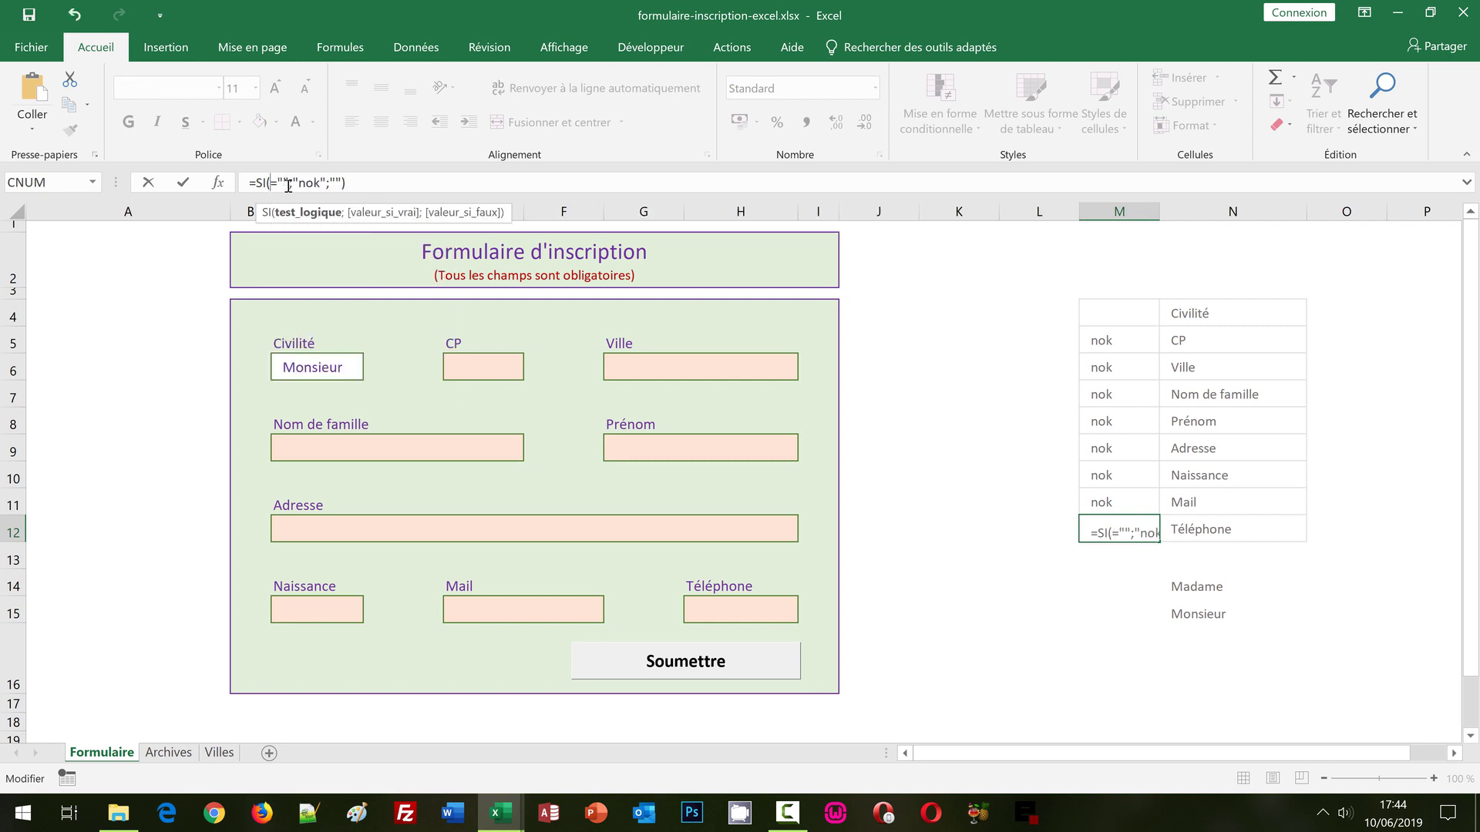
type("H15")
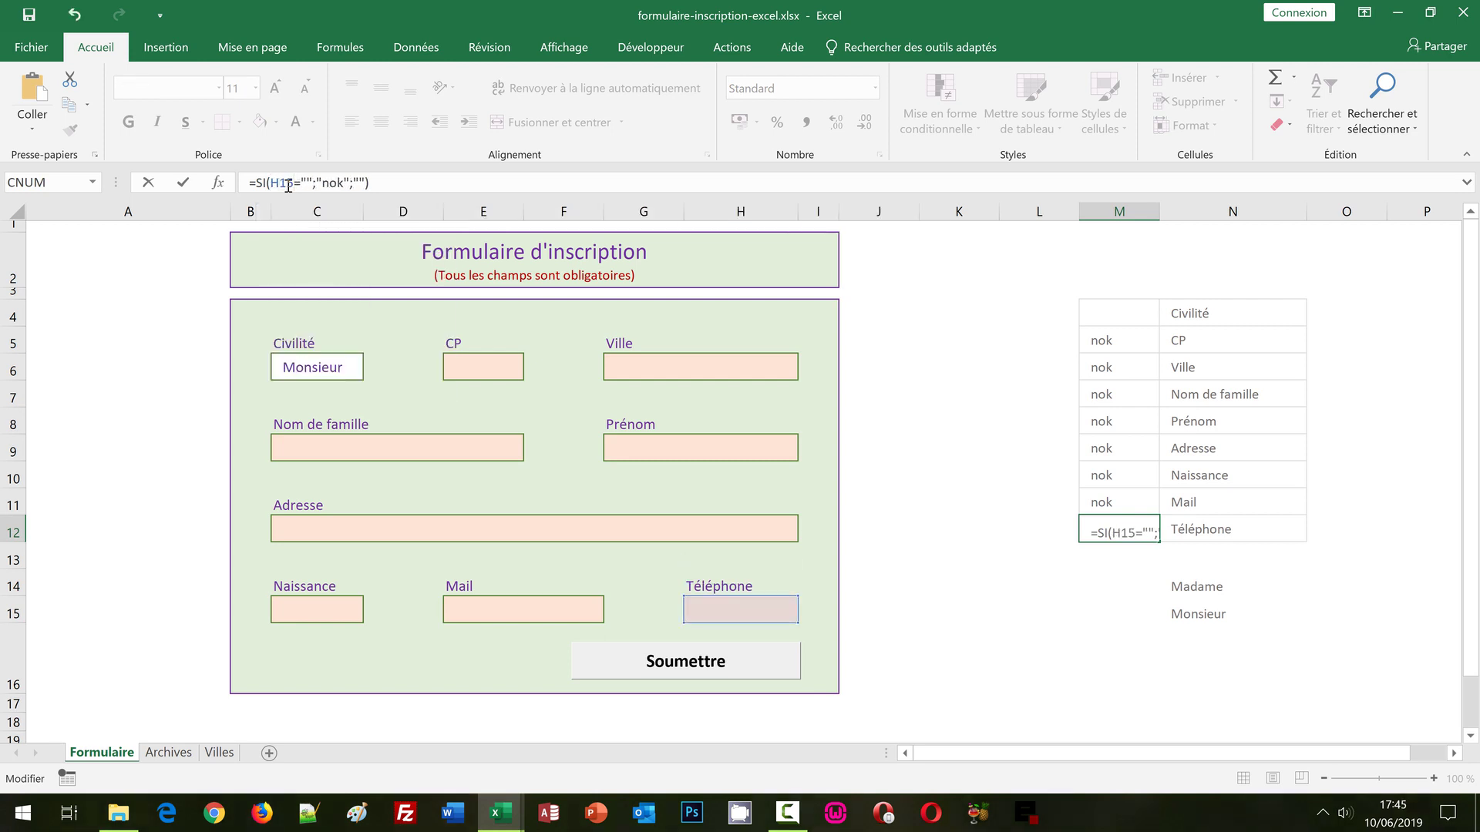
key("ctrl+Return")
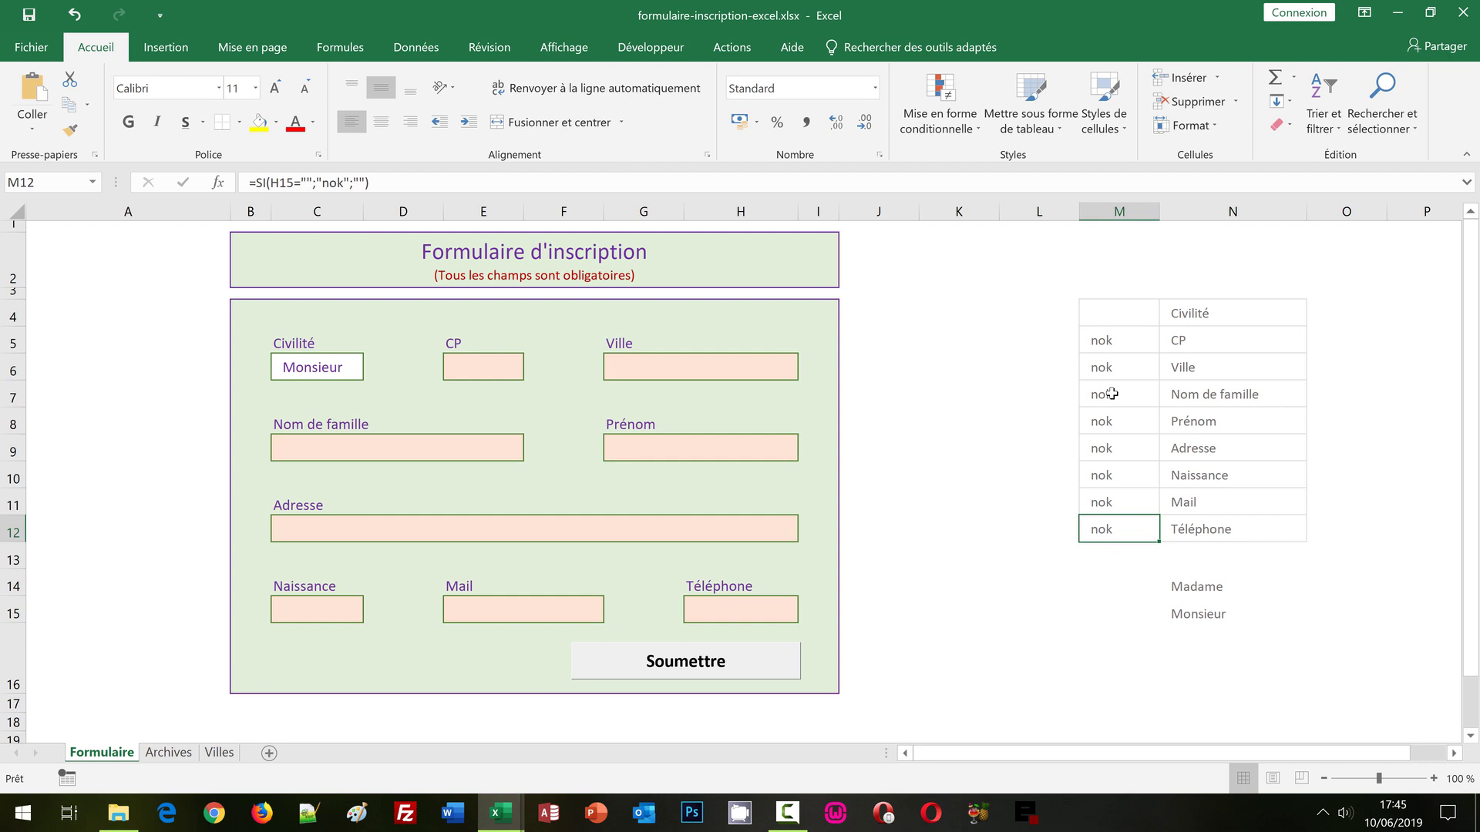
Enter postcode 06500 in the CP field E6.
left_click(502, 359)
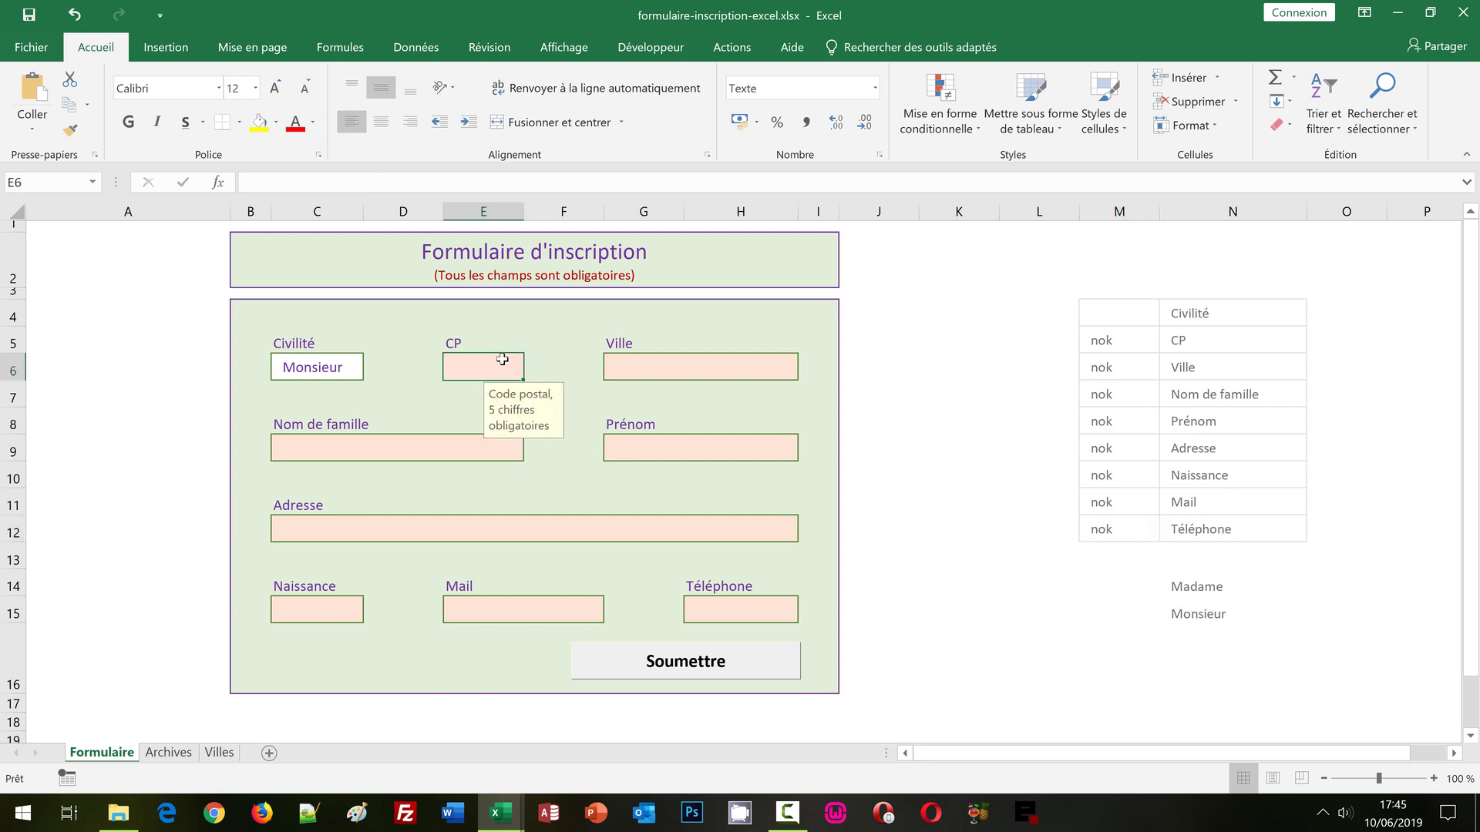
type("06500")
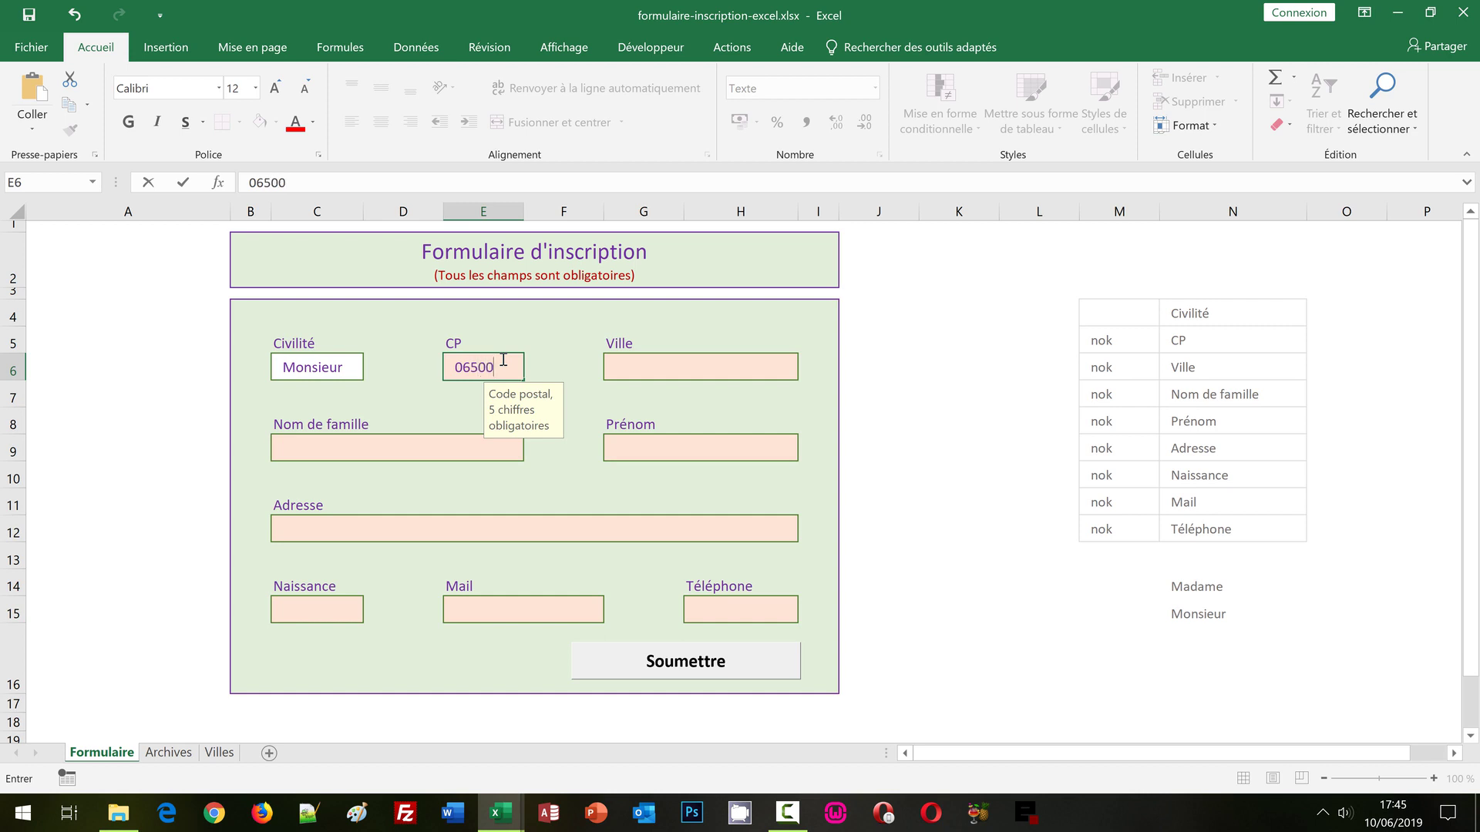
type("0")
key("BackSpace")
key("Tab")
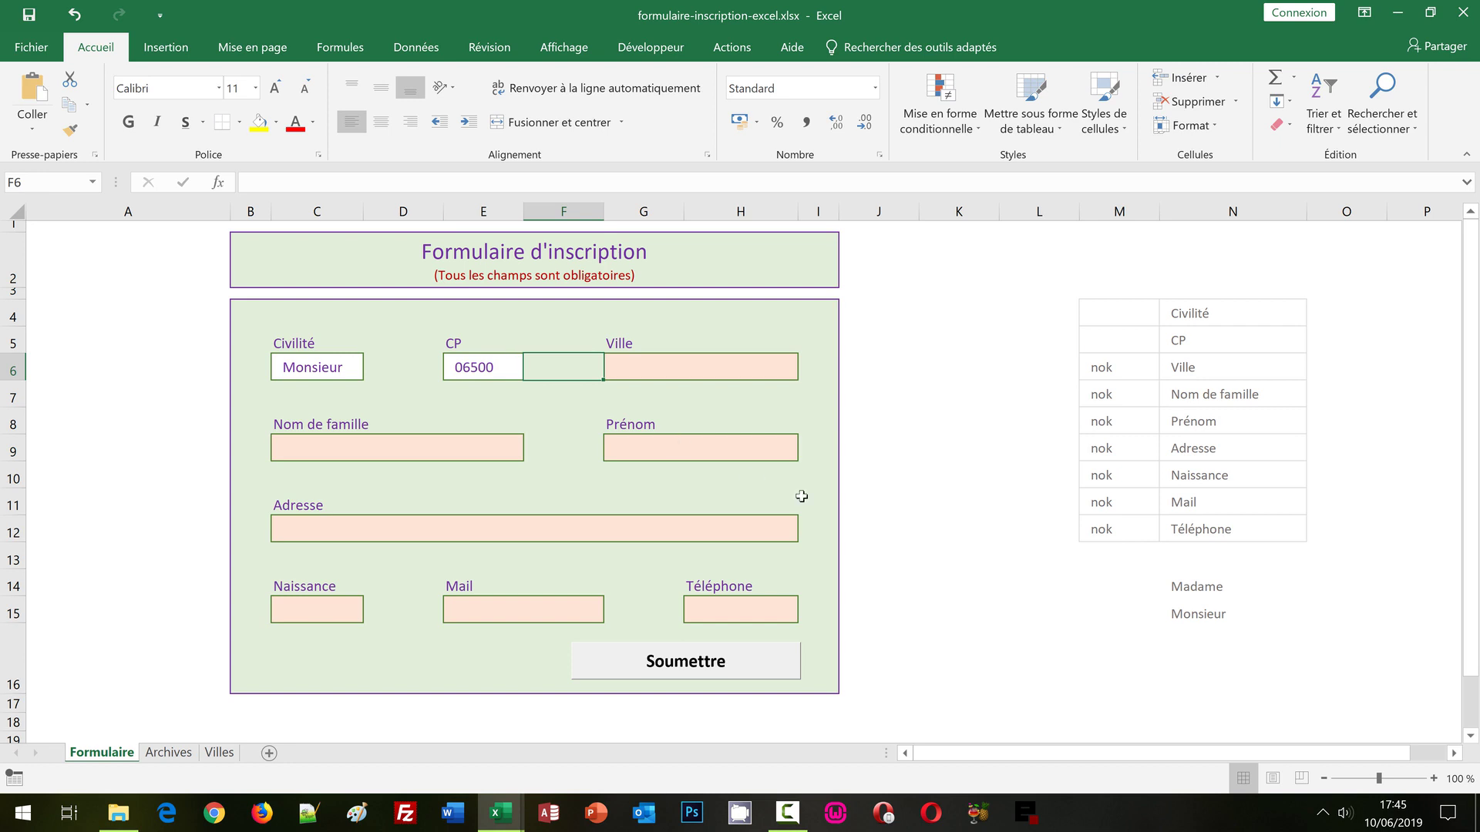
Choose MENTON from the Ville dropdown in G6.
left_click(782, 372)
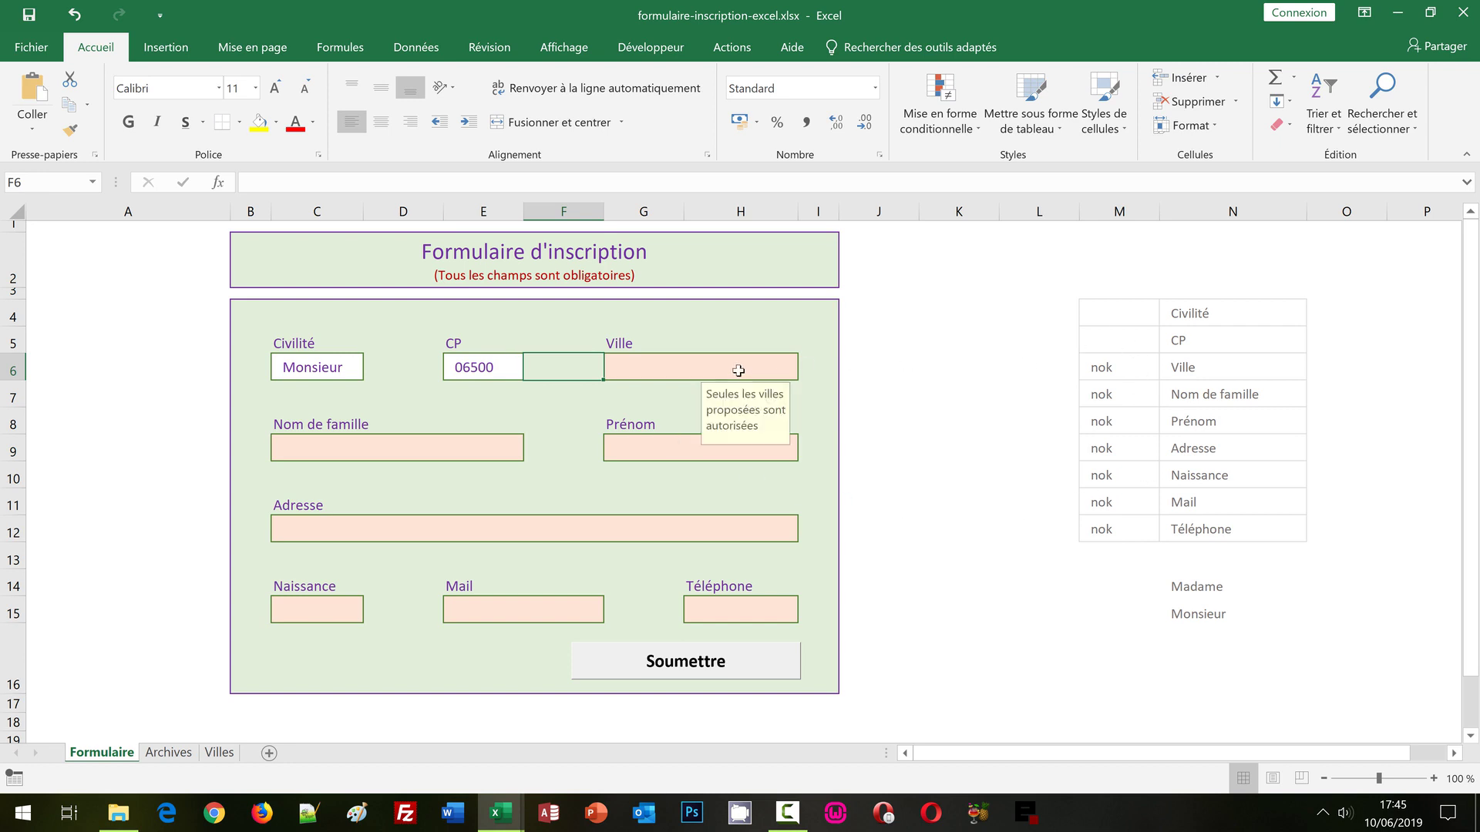
left_click(806, 371)
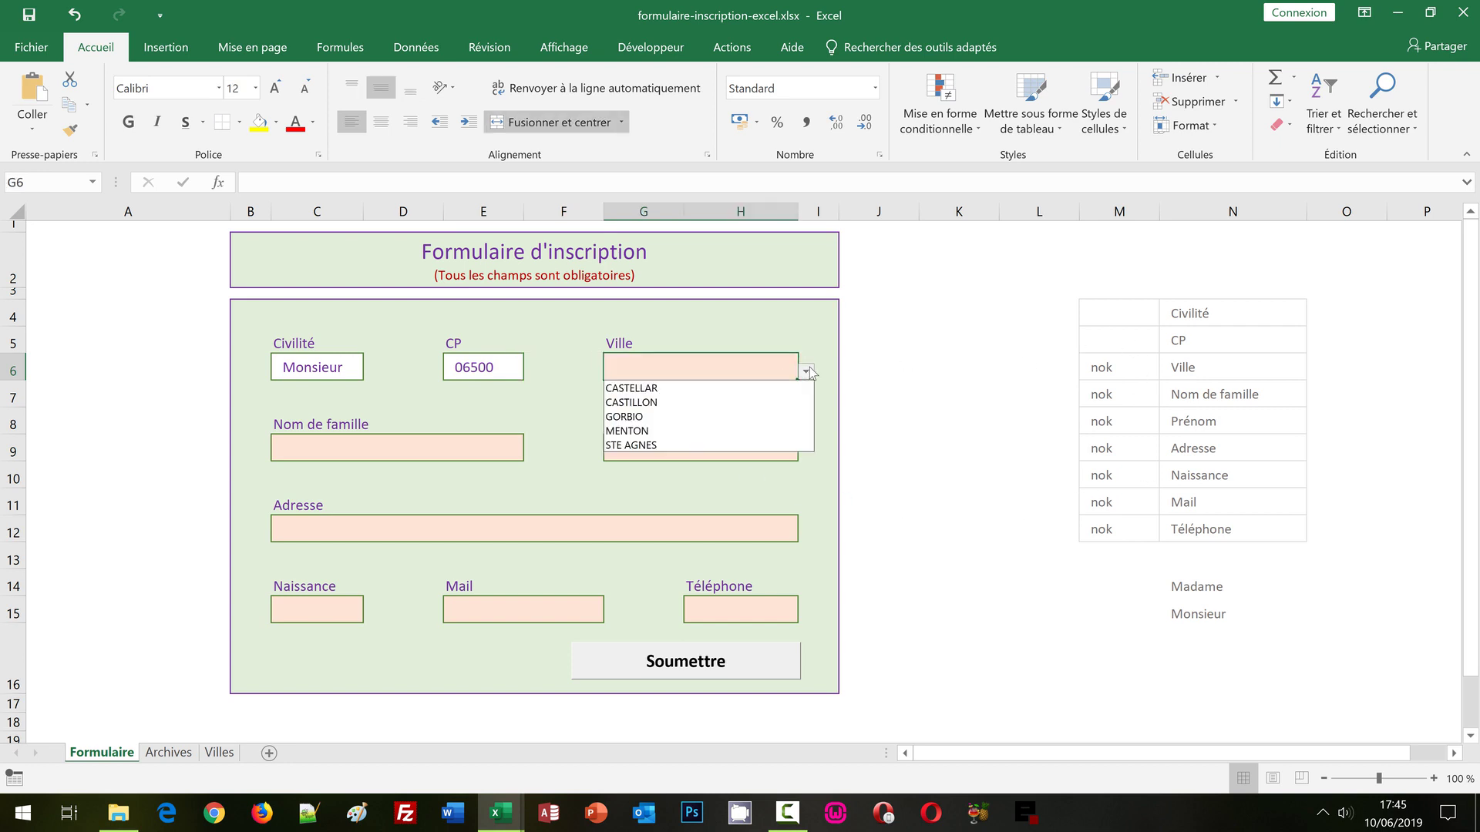
key("Escape")
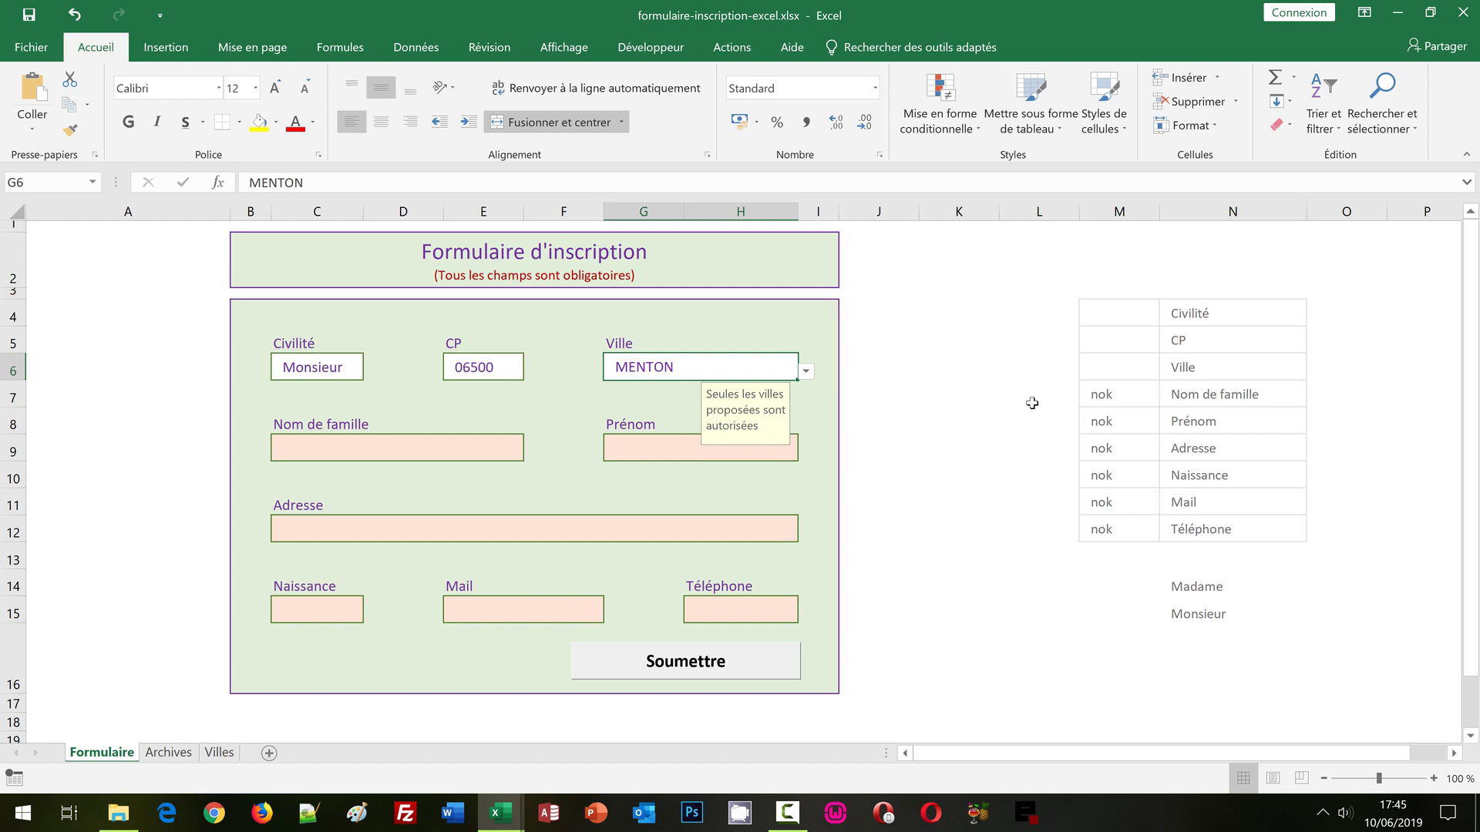
left_click(963, 601)
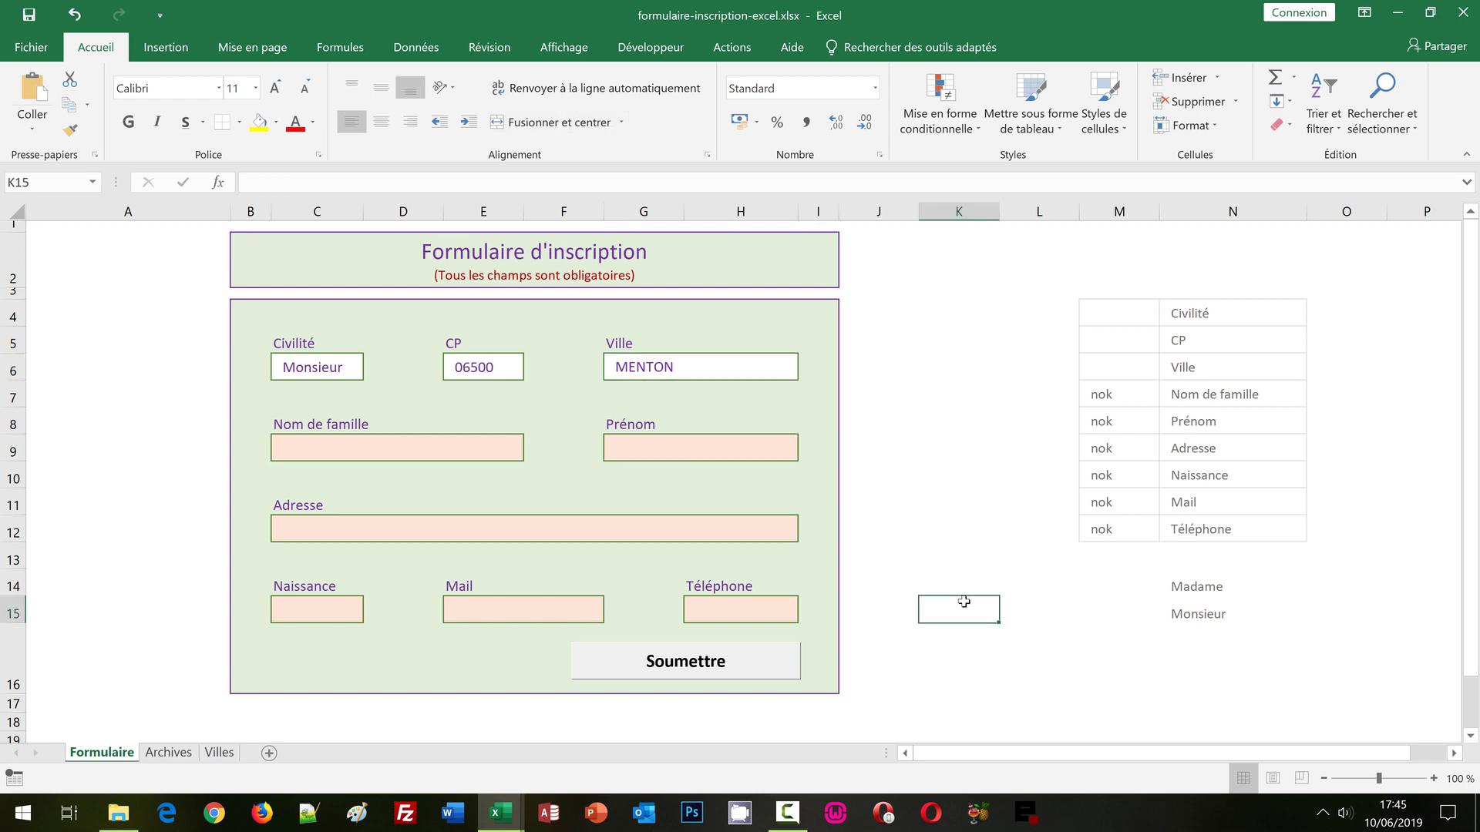